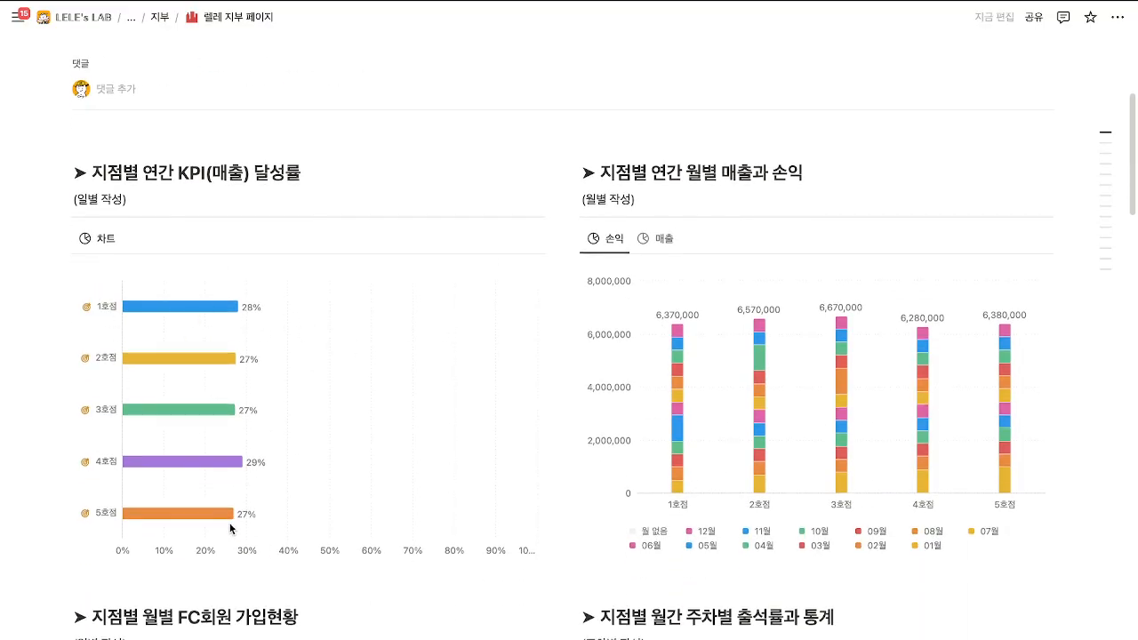
Open the 1호점 branch page from its chart bar, review it, and close it.
left_click(201, 307)
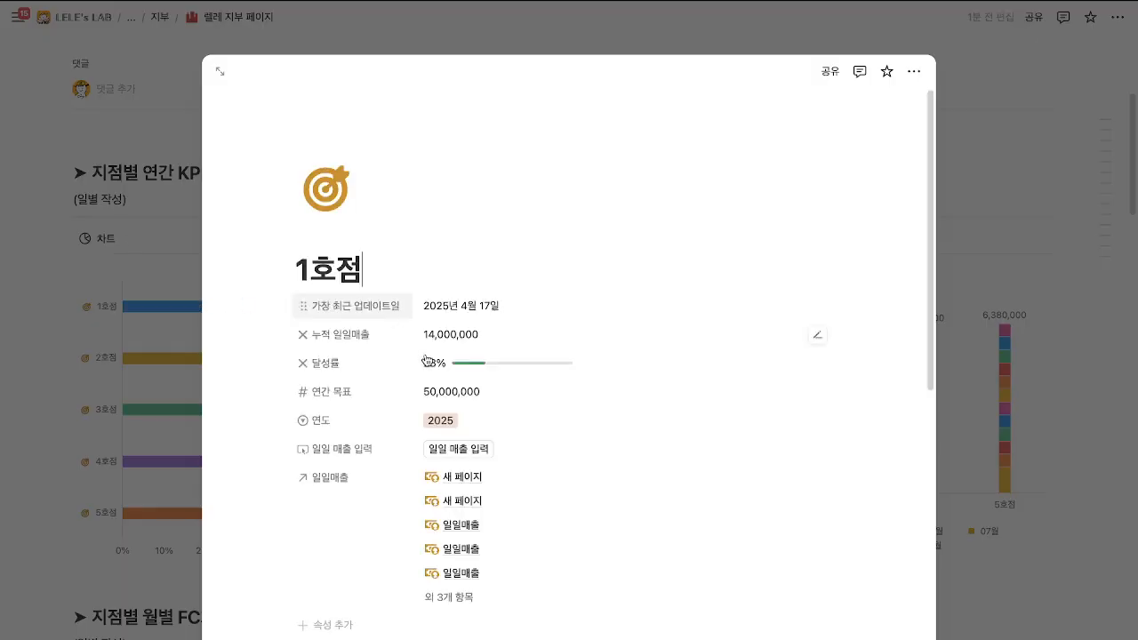
scroll(444, 396, "down", 1)
scroll(444, 382, "down", 4)
scroll(485, 467, "up", 4)
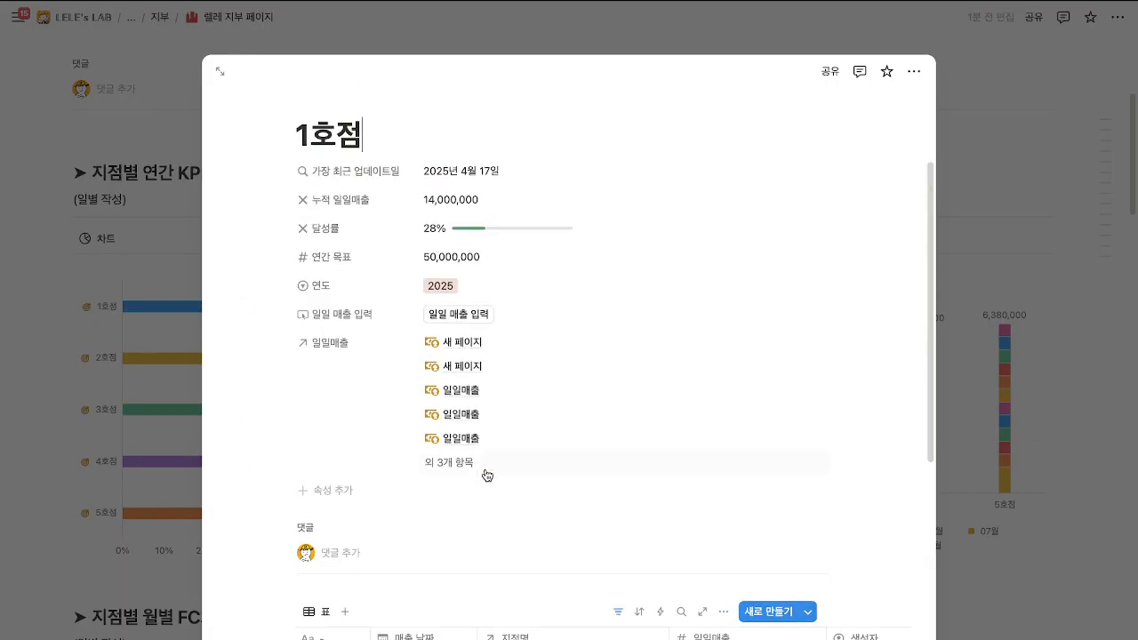
scroll(487, 473, "down", 4)
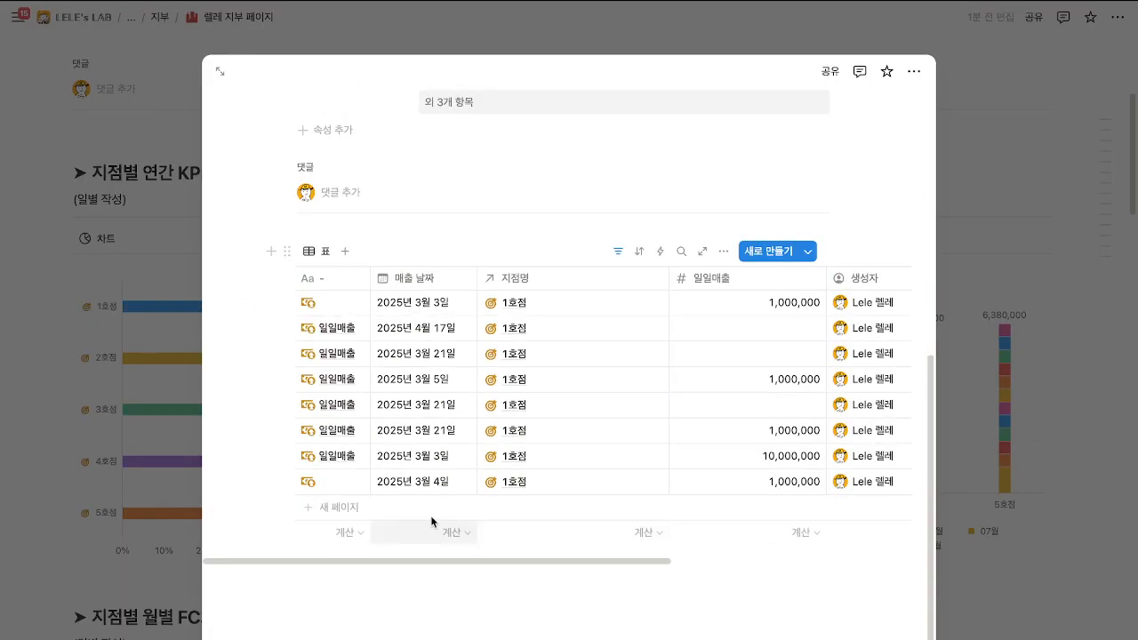
left_click(182, 496)
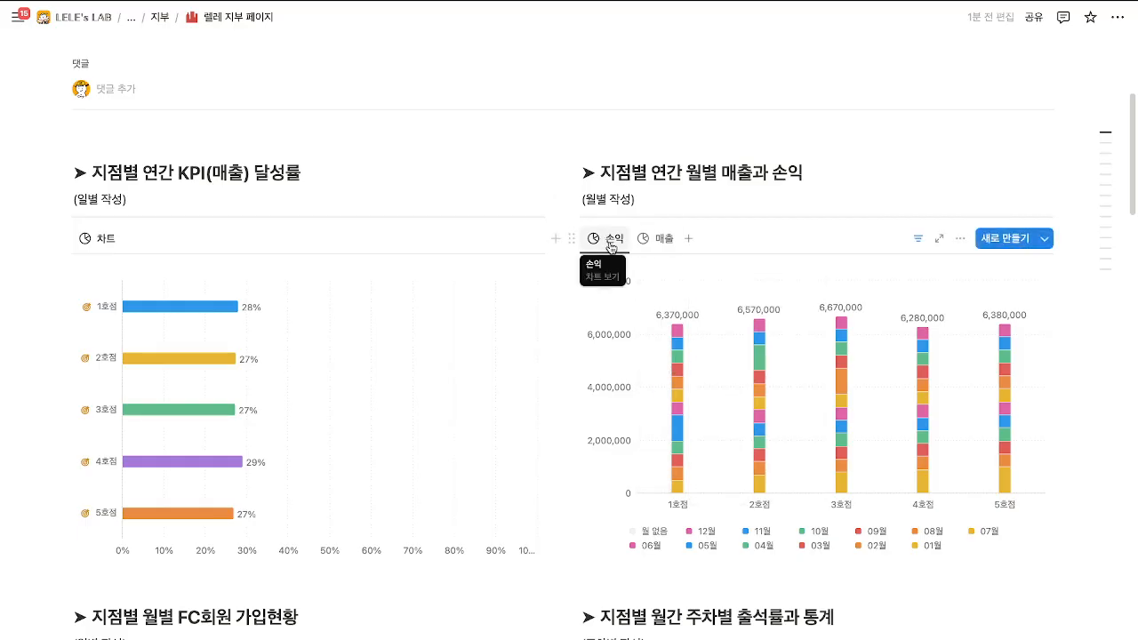
Switch the chart to the 매출 view, then back to 손익.
left_click(648, 246)
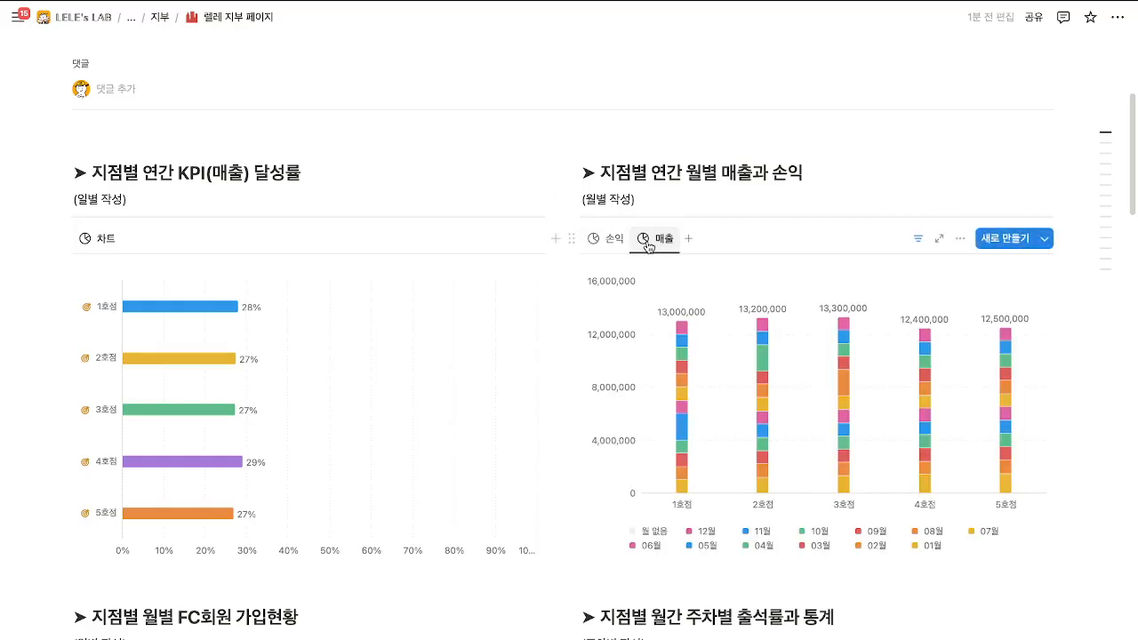
left_click(607, 238)
scroll(400, 356, "down", 4)
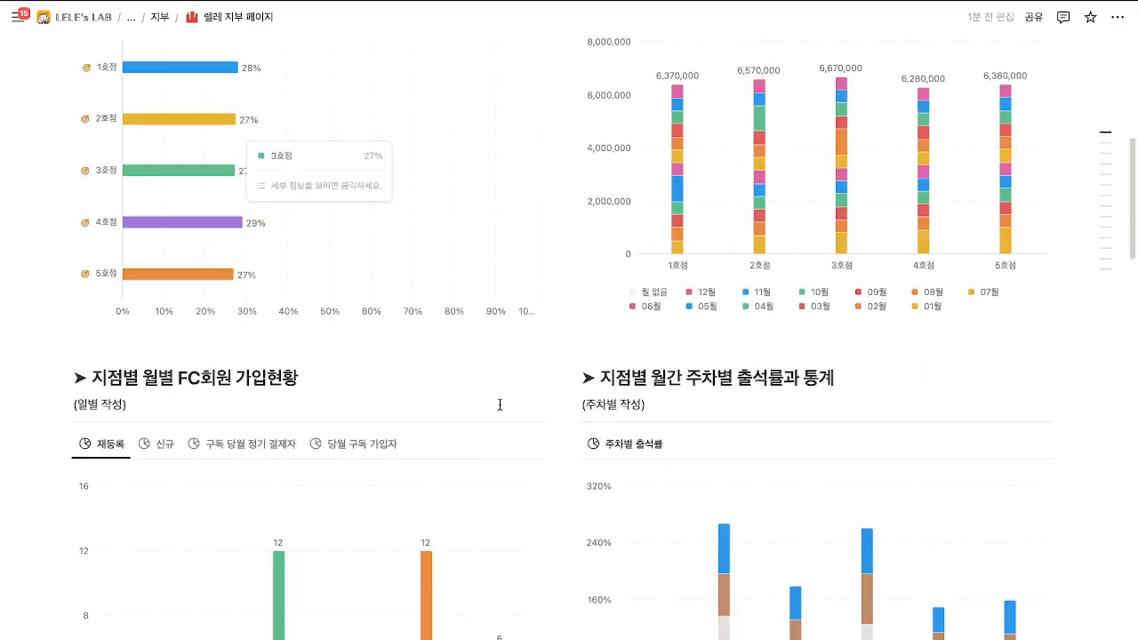
scroll(499, 404, "up", 2)
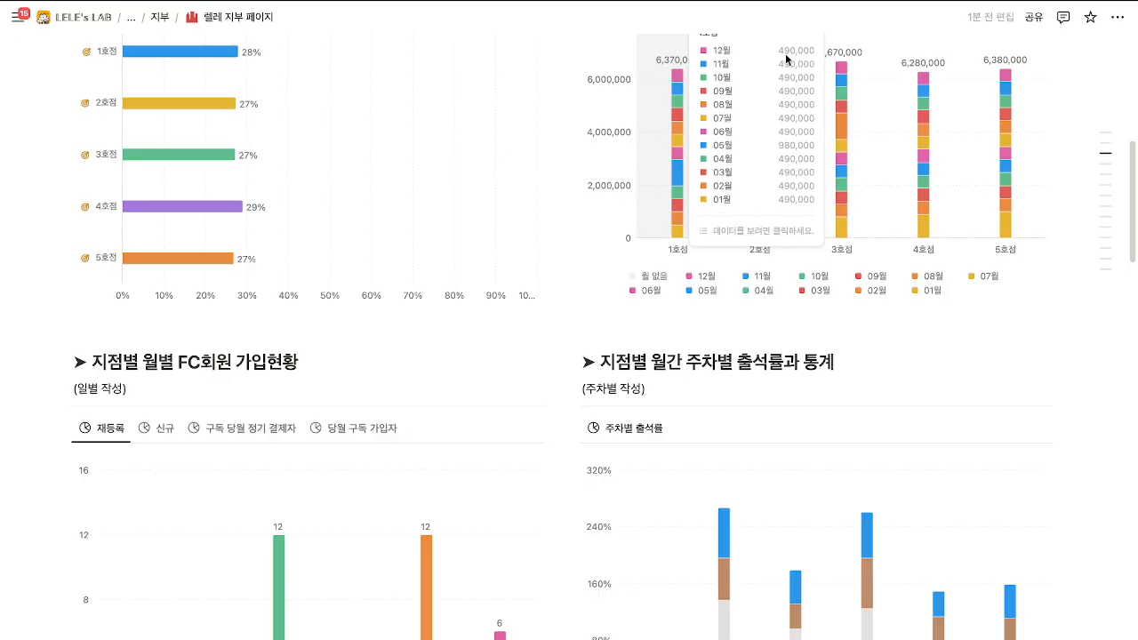
scroll(578, 253, "up", 2)
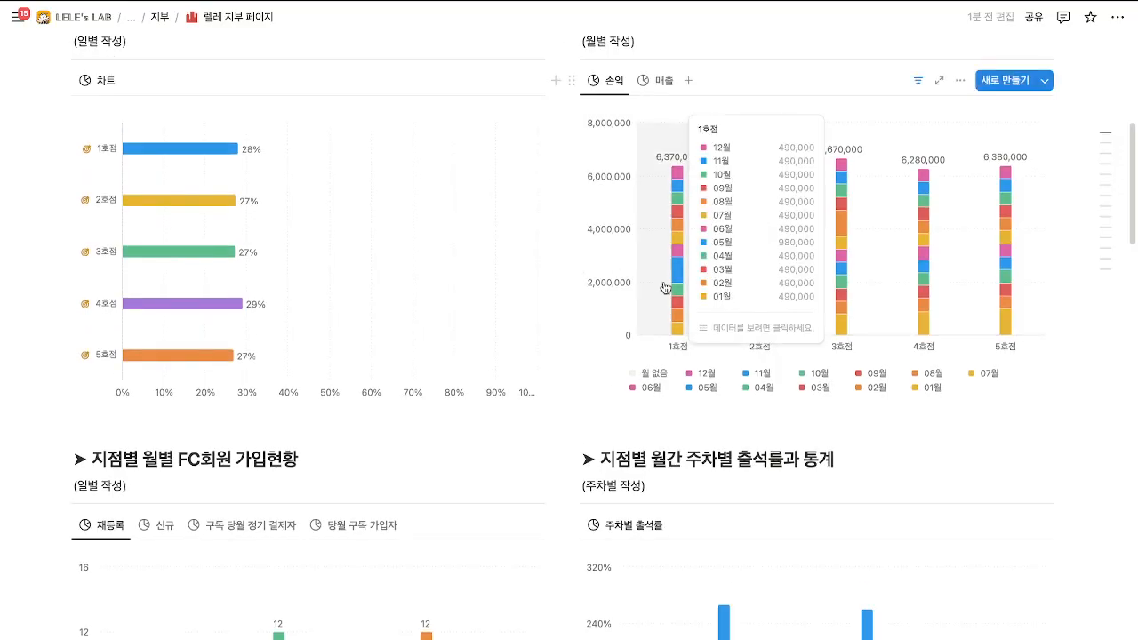
Inspect the monthly data behind the 1호점 bar, then close it.
left_click(664, 286)
scroll(612, 396, "down", 8)
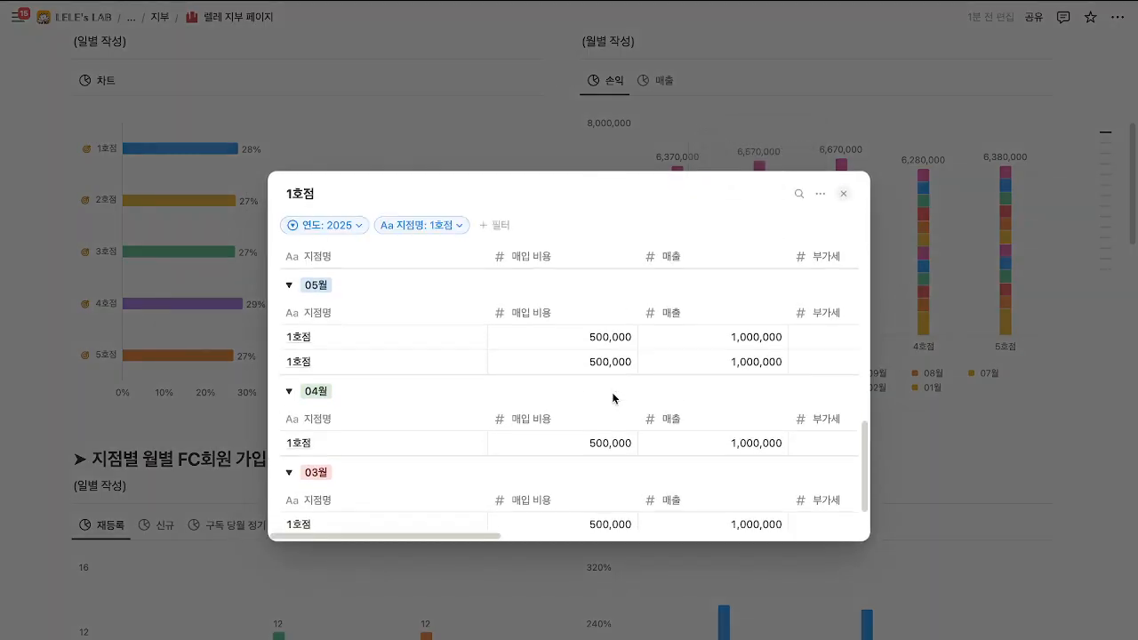
left_click(899, 298)
scroll(584, 405, "down", 5)
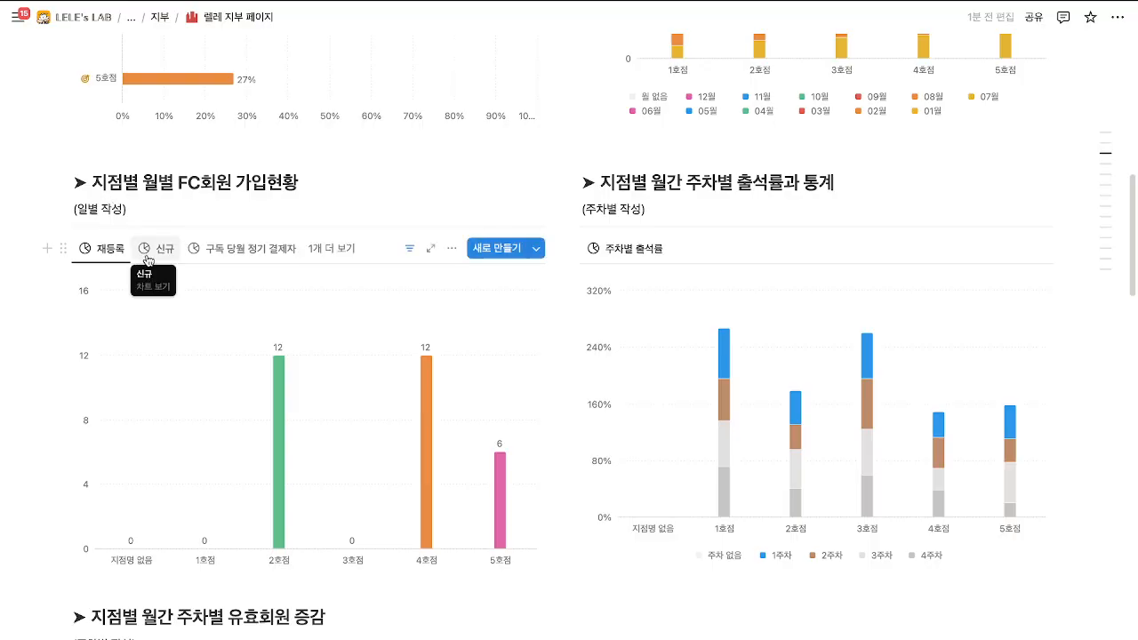
Try the FC member chart's 구독 당월 정기 결제자 and extra views, then return to 재등록.
left_click(219, 251)
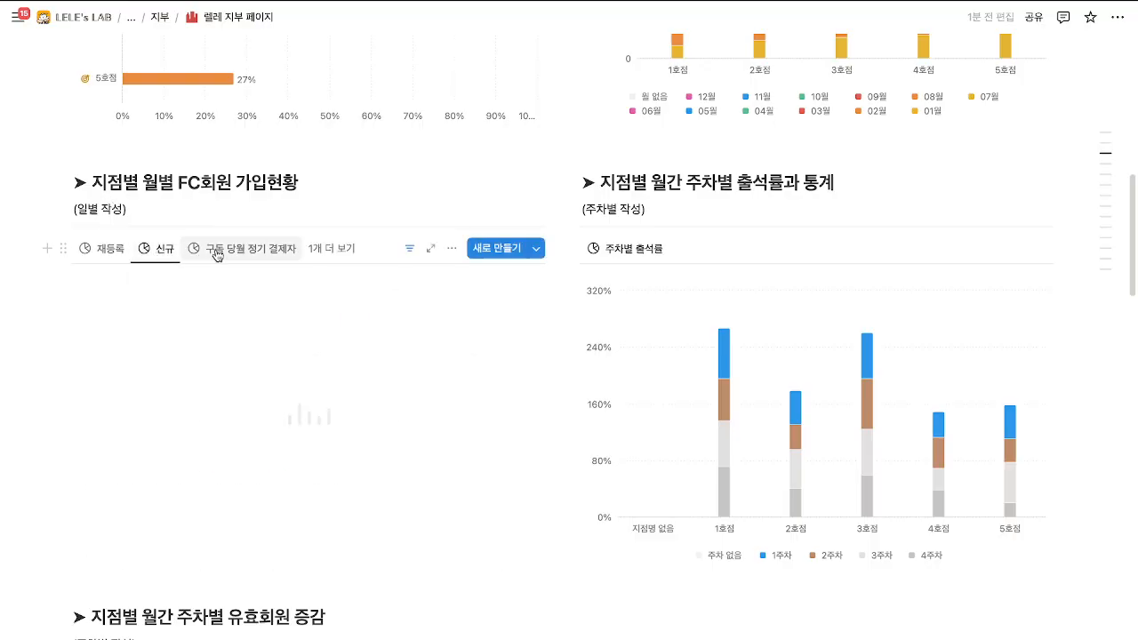
left_click(330, 253)
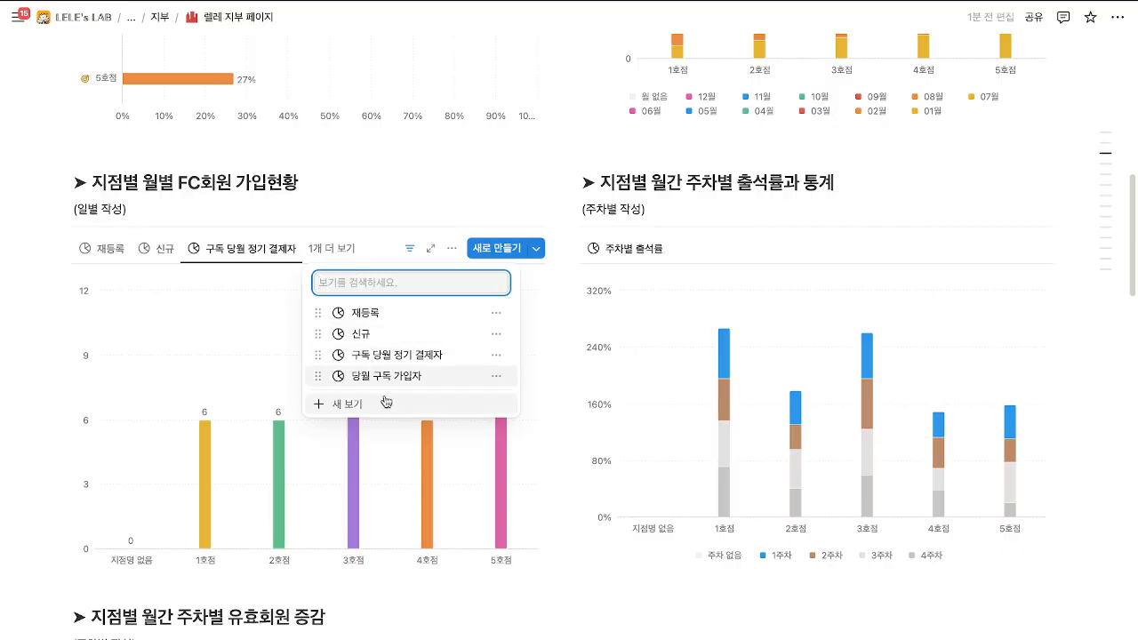
left_click(222, 333)
left_click(125, 255)
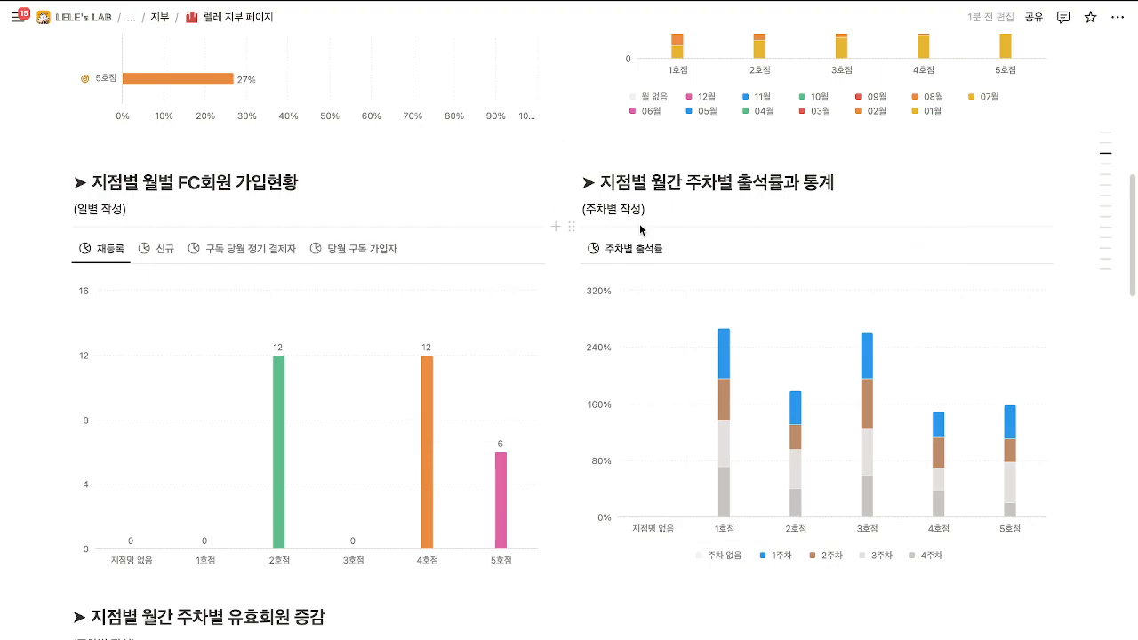
scroll(641, 229, "down", 3)
scroll(662, 240, "up", 2)
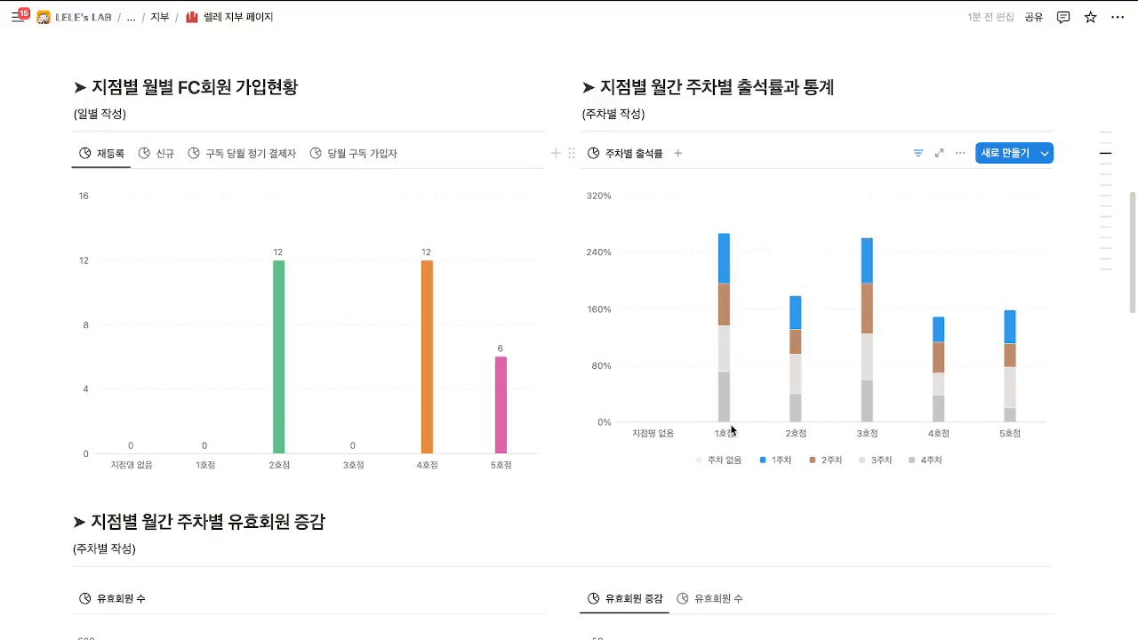
Switch the right-hand active-member chart to the 유효회원 수 view.
mouse_move(723, 383)
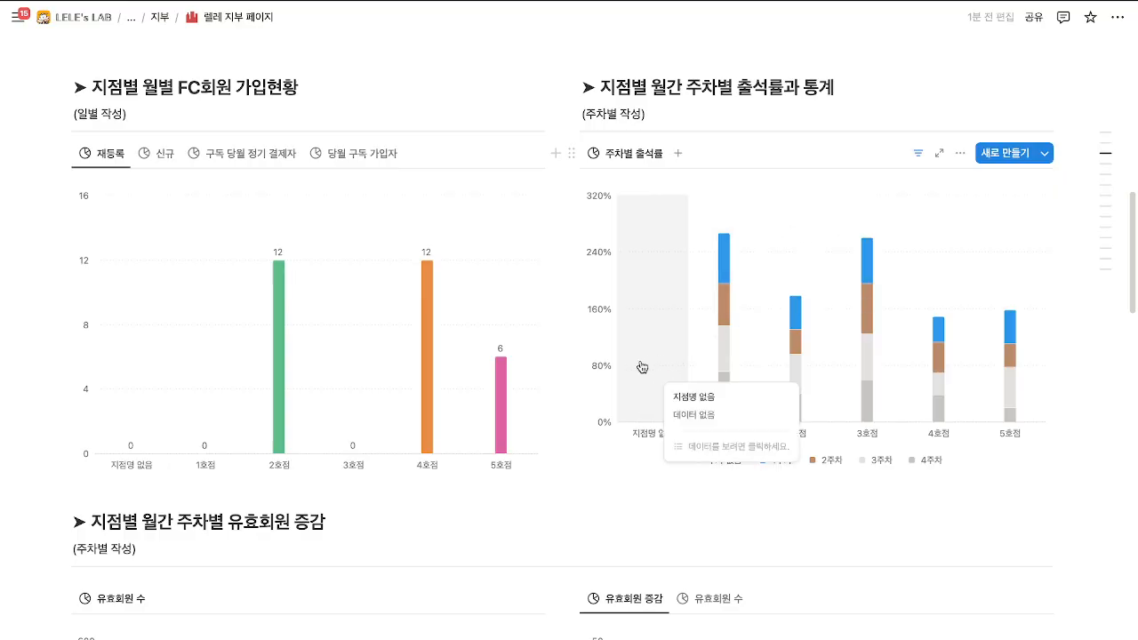
scroll(642, 367, "up", 2)
scroll(641, 367, "down", 5)
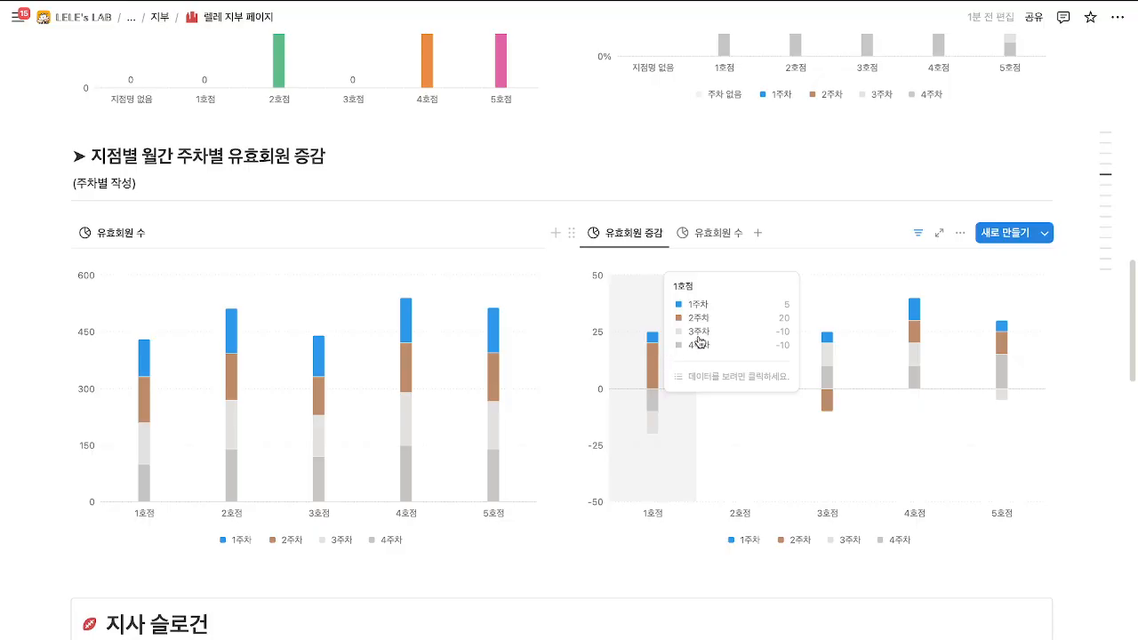
left_click(709, 236)
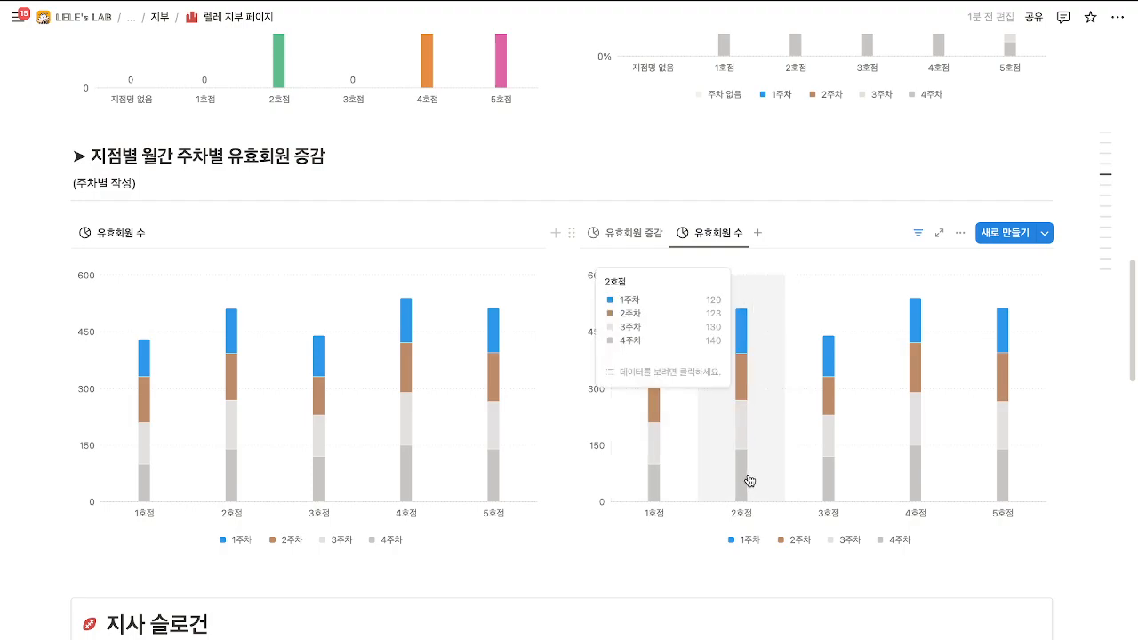
scroll(746, 475, "up", 5)
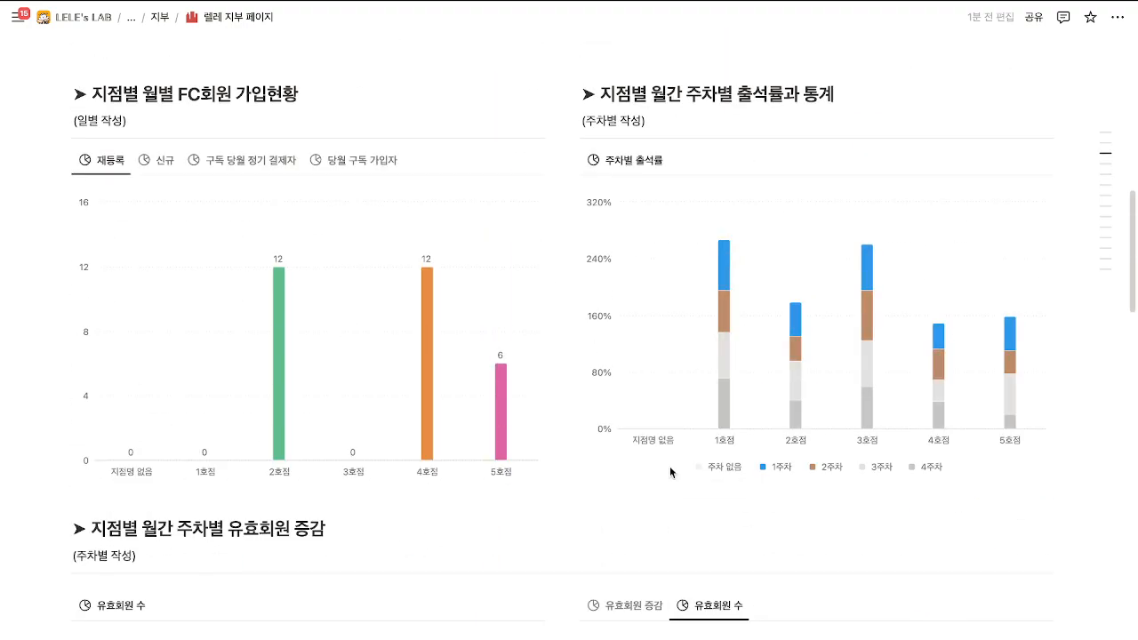
scroll(671, 472, "up", 1)
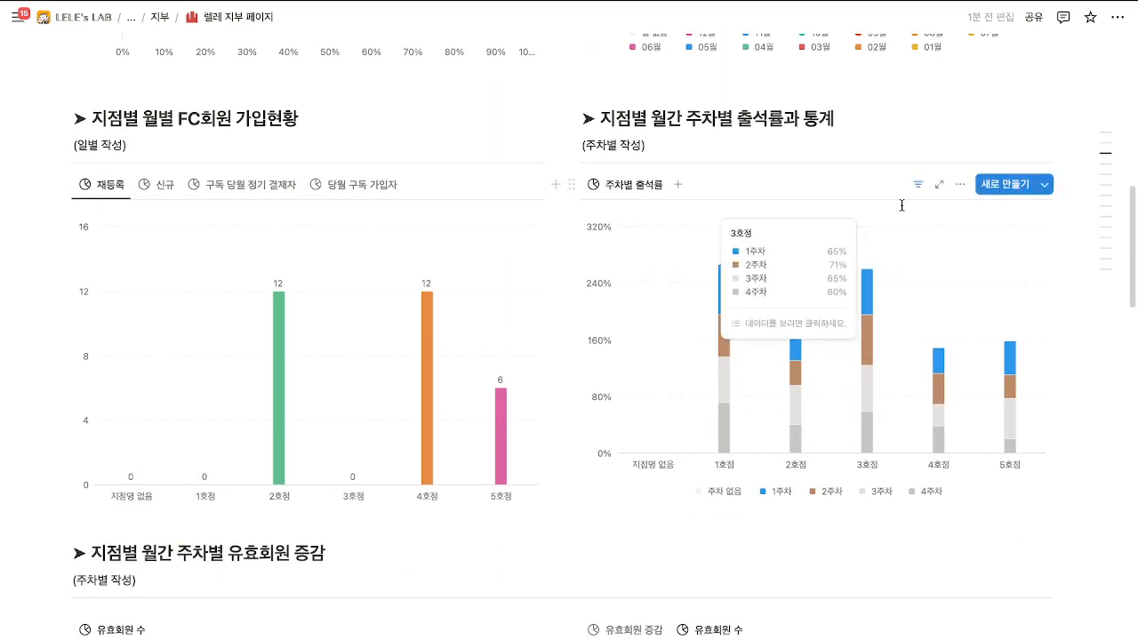
Try 02월 and 03월 in the attendance chart's month filter, then save it for everyone.
left_click(917, 185)
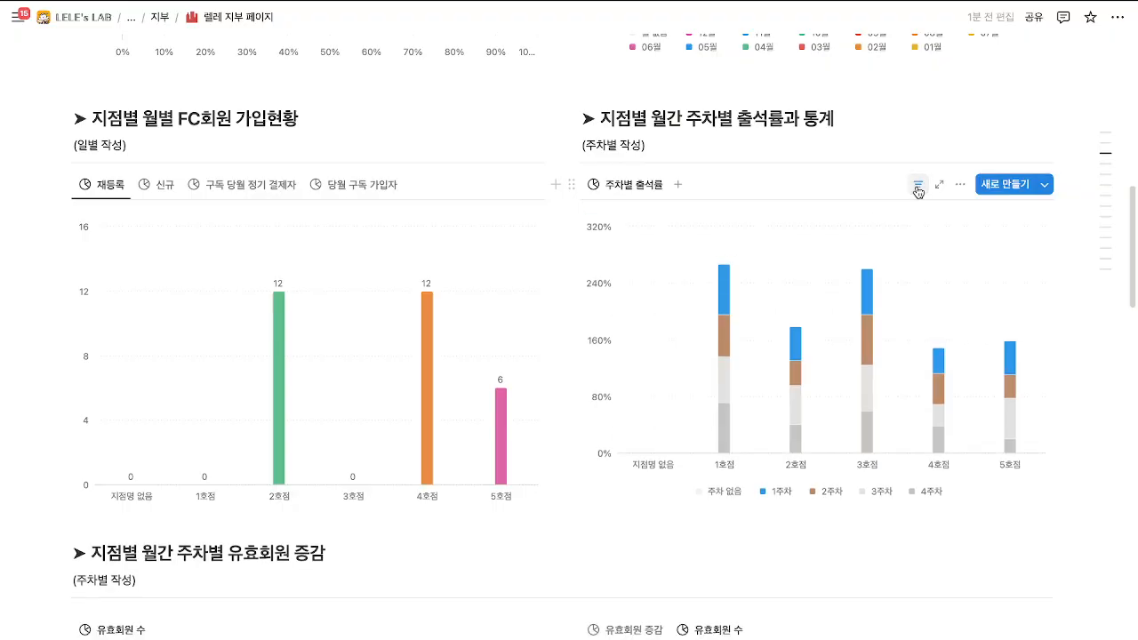
left_click(812, 219)
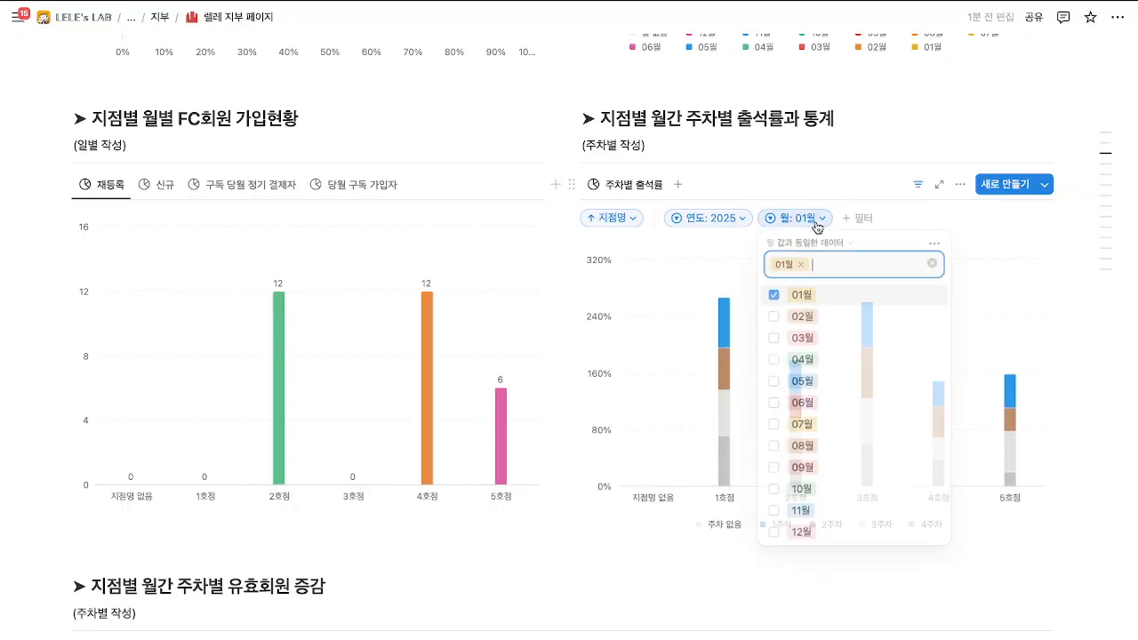
left_click(774, 297)
left_click(774, 317)
left_click(774, 338)
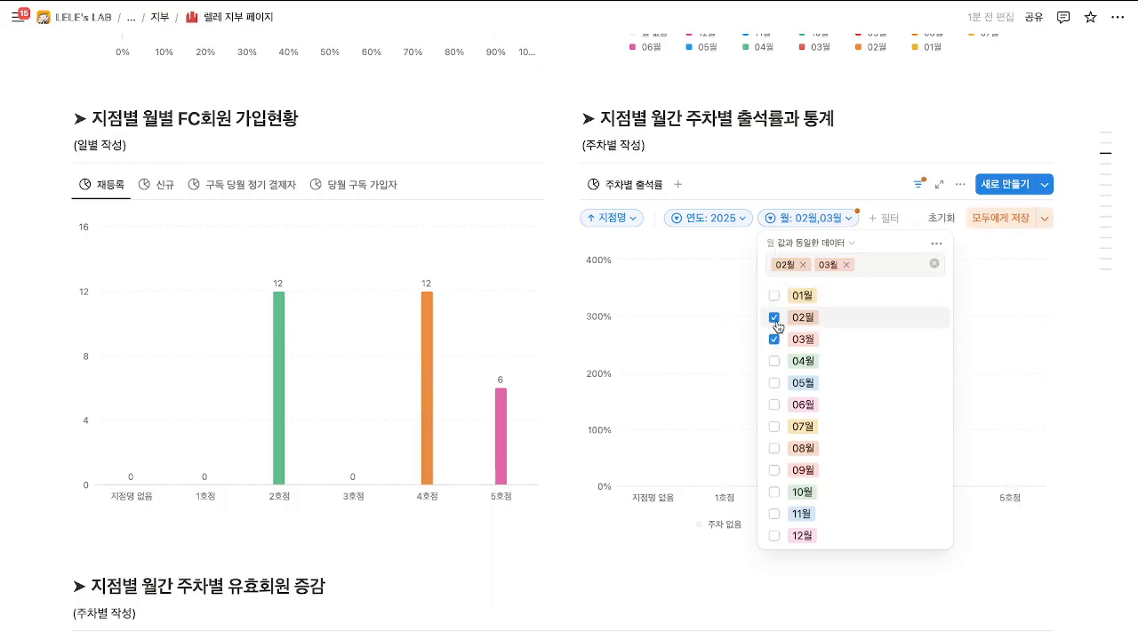
left_click(774, 319)
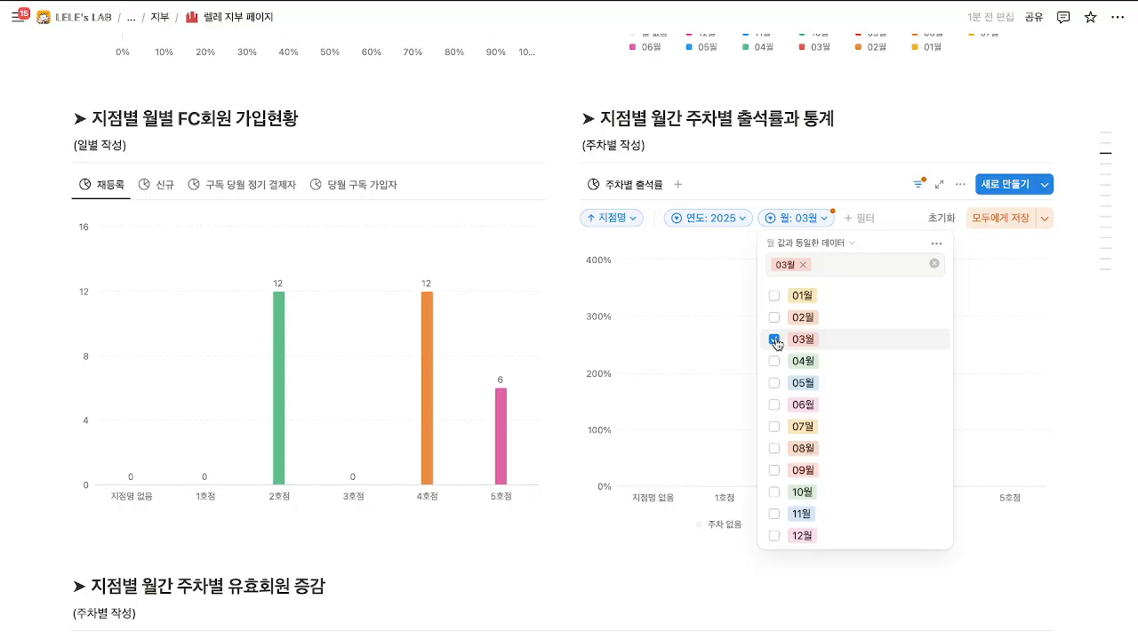
left_click(774, 340)
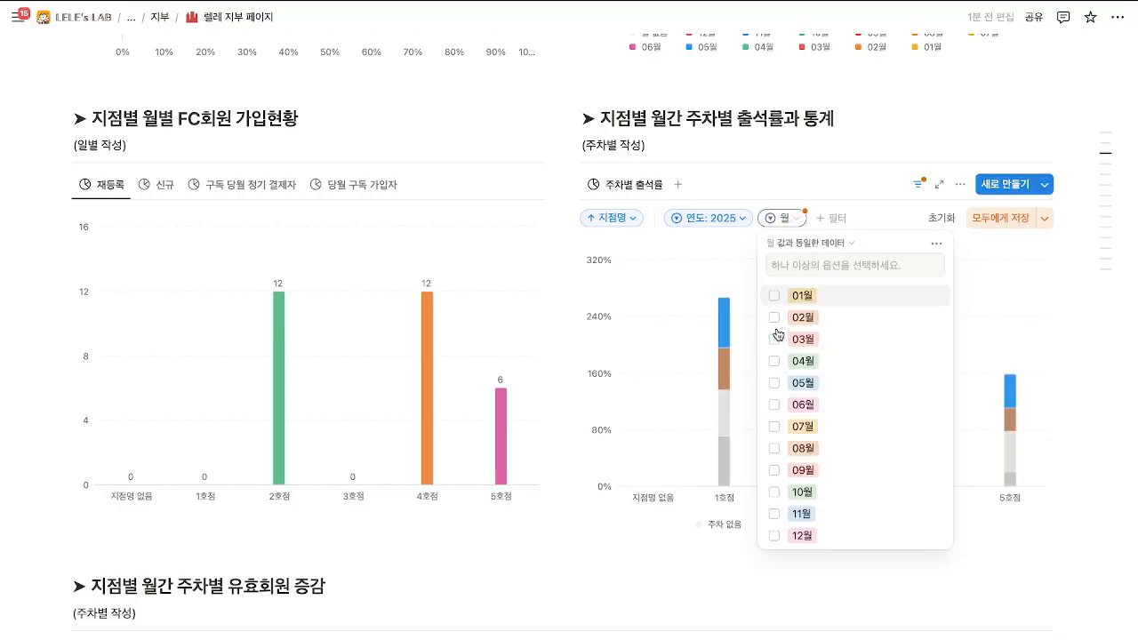
left_click(969, 218)
Restore the month filter to 01월 and check the 연도 filter.
left_click(801, 218)
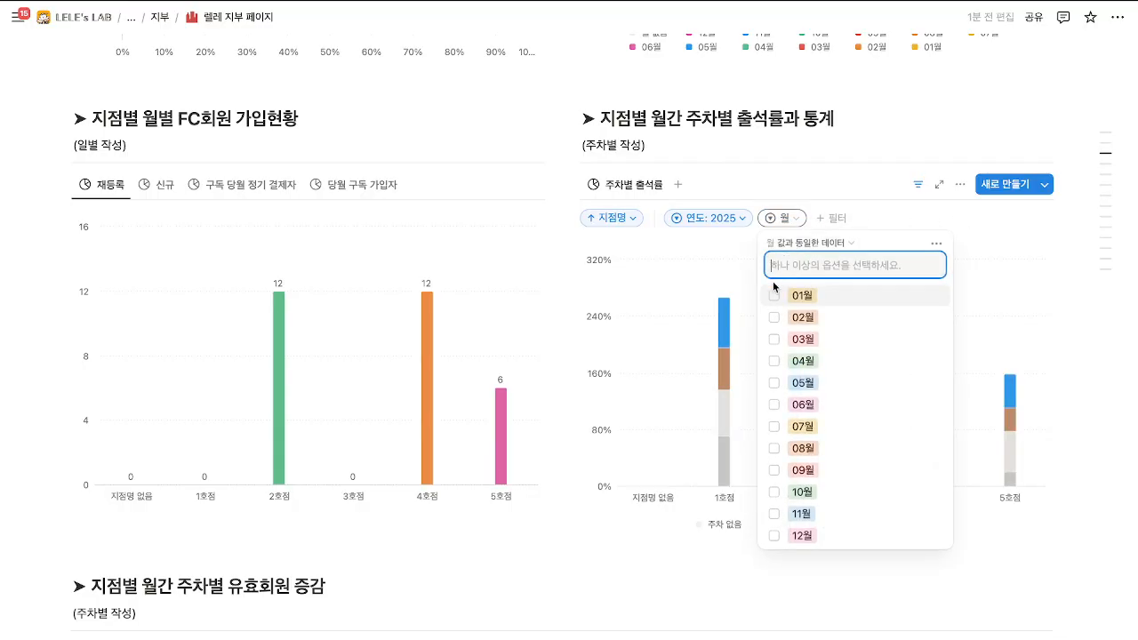
left_click(774, 293)
left_click(815, 185)
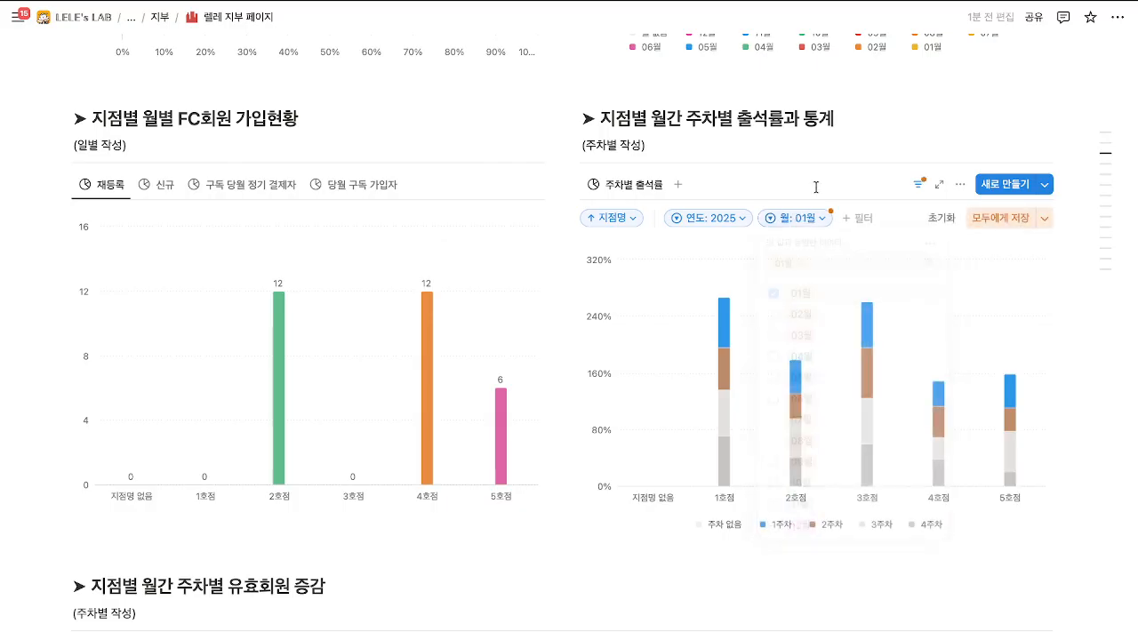
left_click(707, 217)
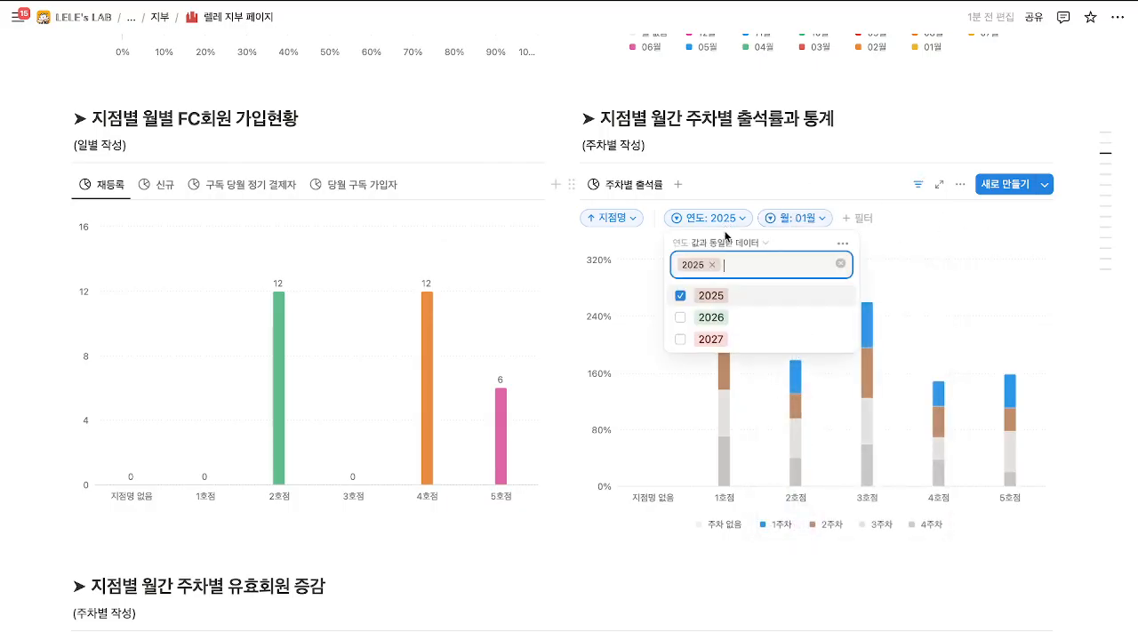
left_click(737, 189)
scroll(419, 399, "down", 3)
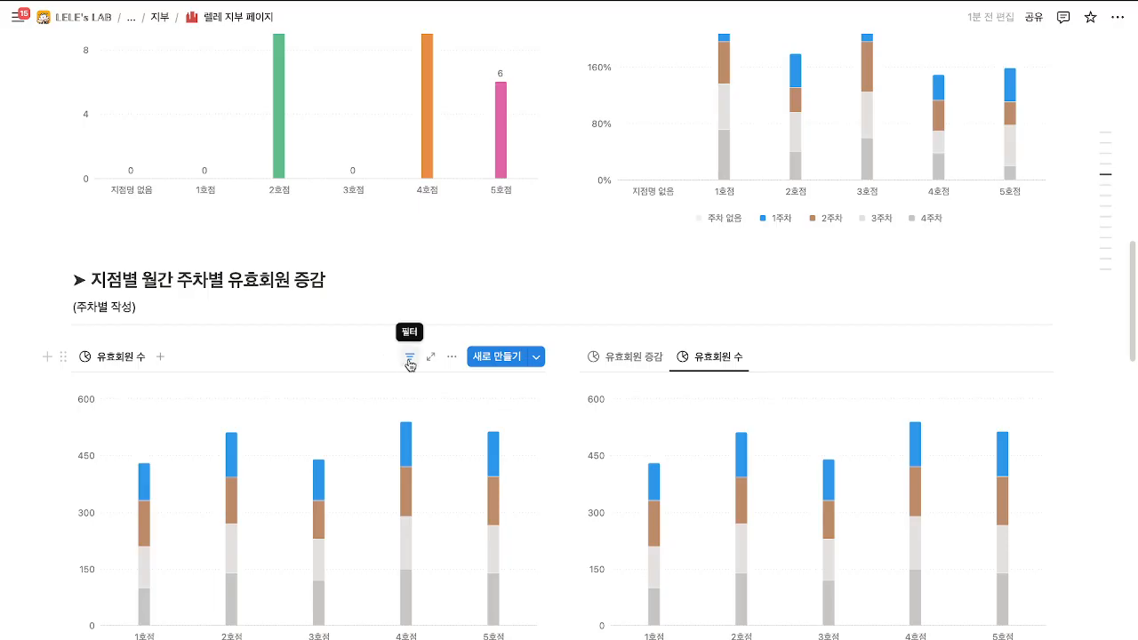
Inspect the 유효회원 charts' filters, including the 월: 01월 chip, without changing them.
left_click(410, 360)
left_click(299, 395)
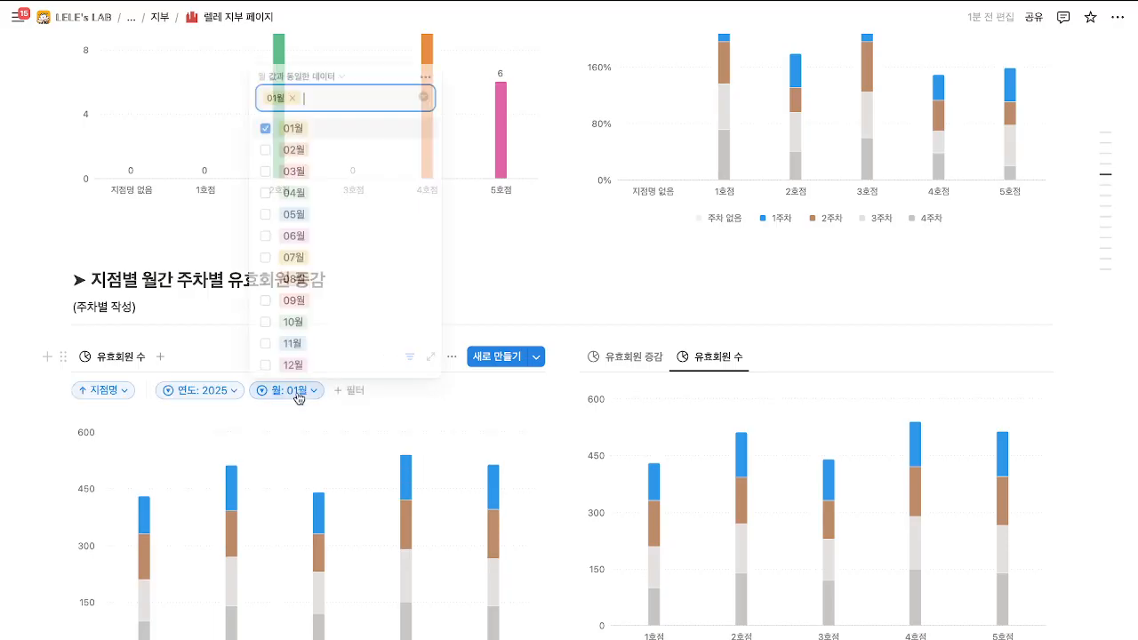
left_click(299, 396)
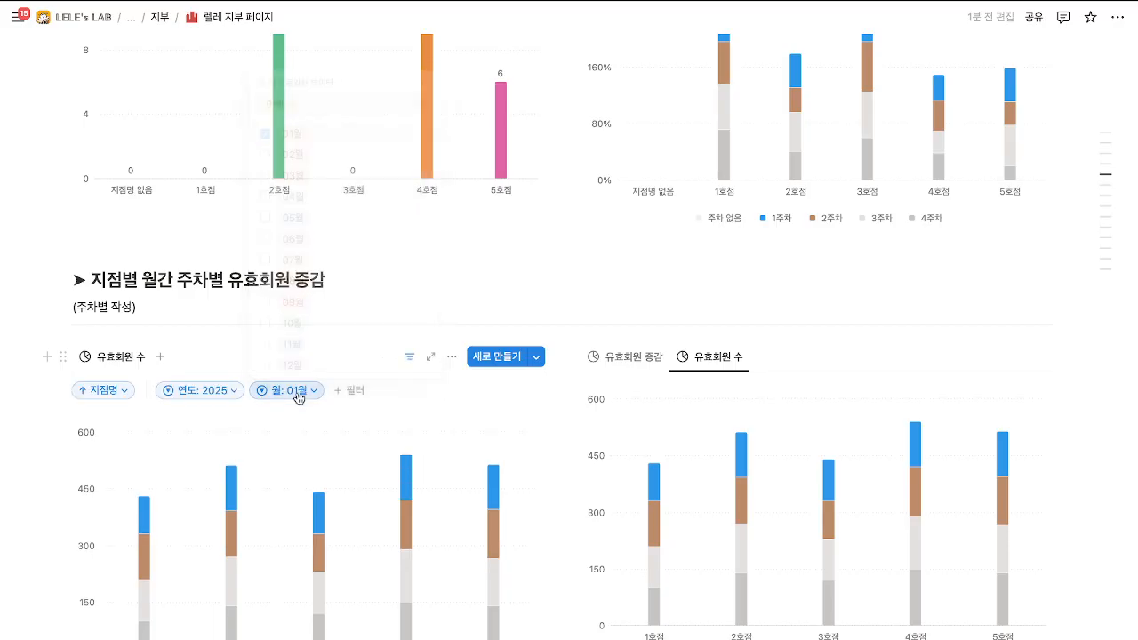
left_click(409, 358)
left_click(919, 356)
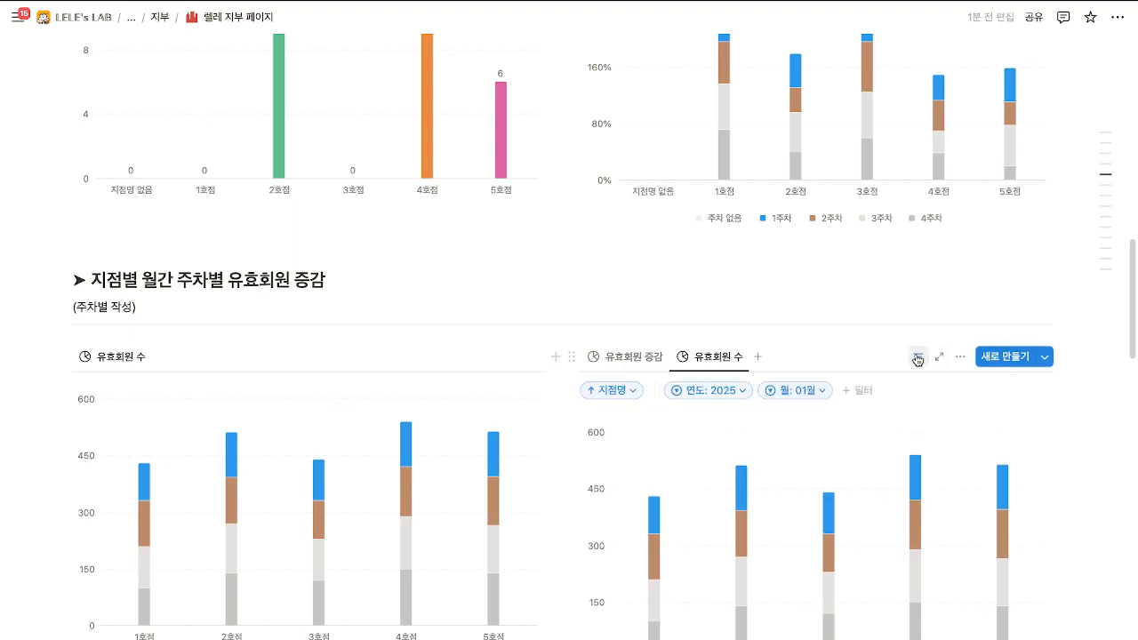
left_click(918, 356)
scroll(581, 351, "up", 3)
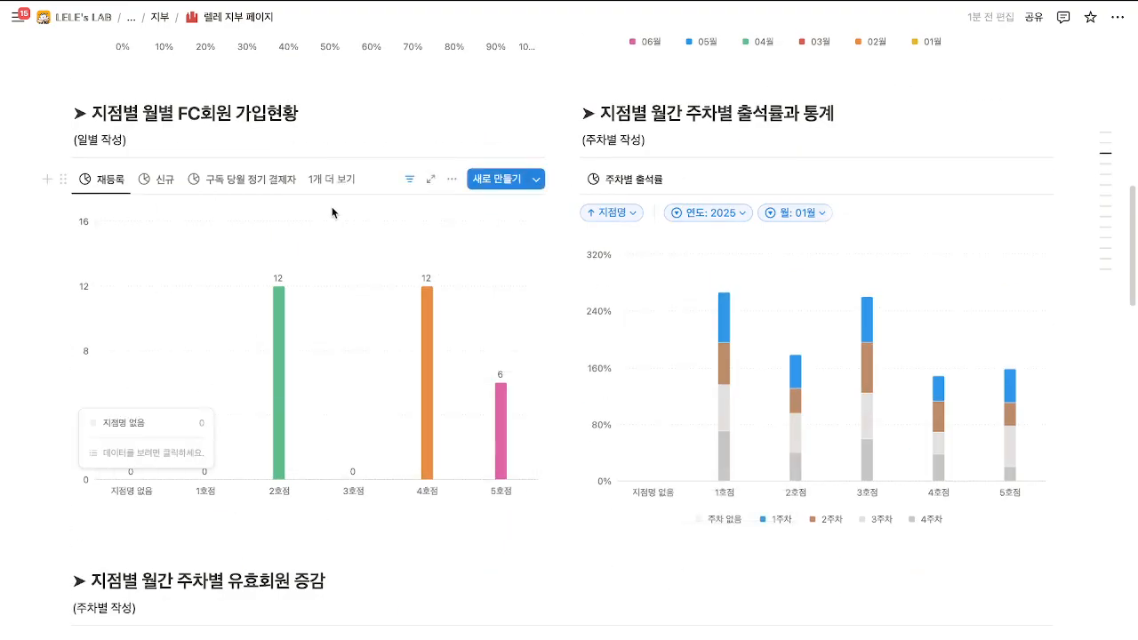
Check the sign-up chart's branch and date filters, then scroll up to the KPI chart.
left_click(406, 179)
left_click(408, 180)
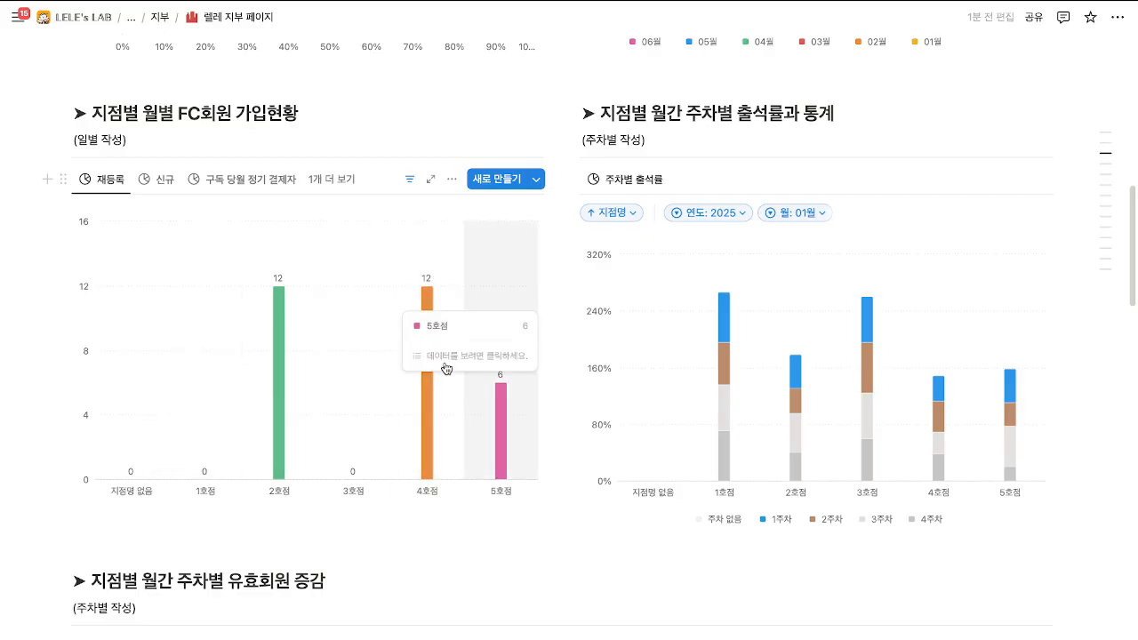
scroll(369, 389, "up", 3)
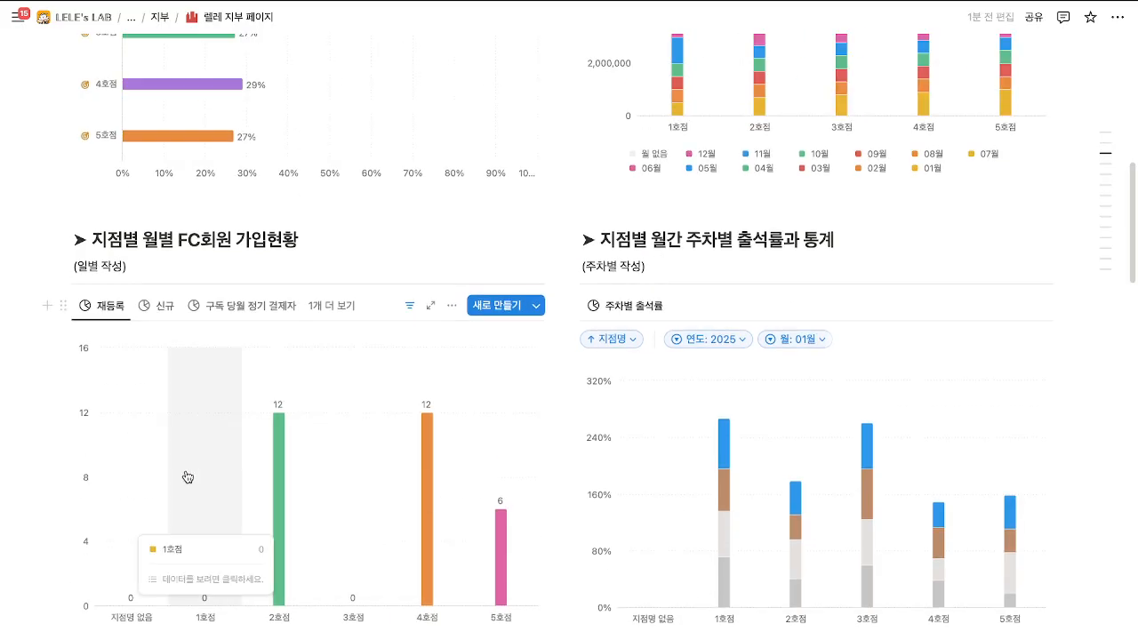
scroll(256, 465, "up", 6)
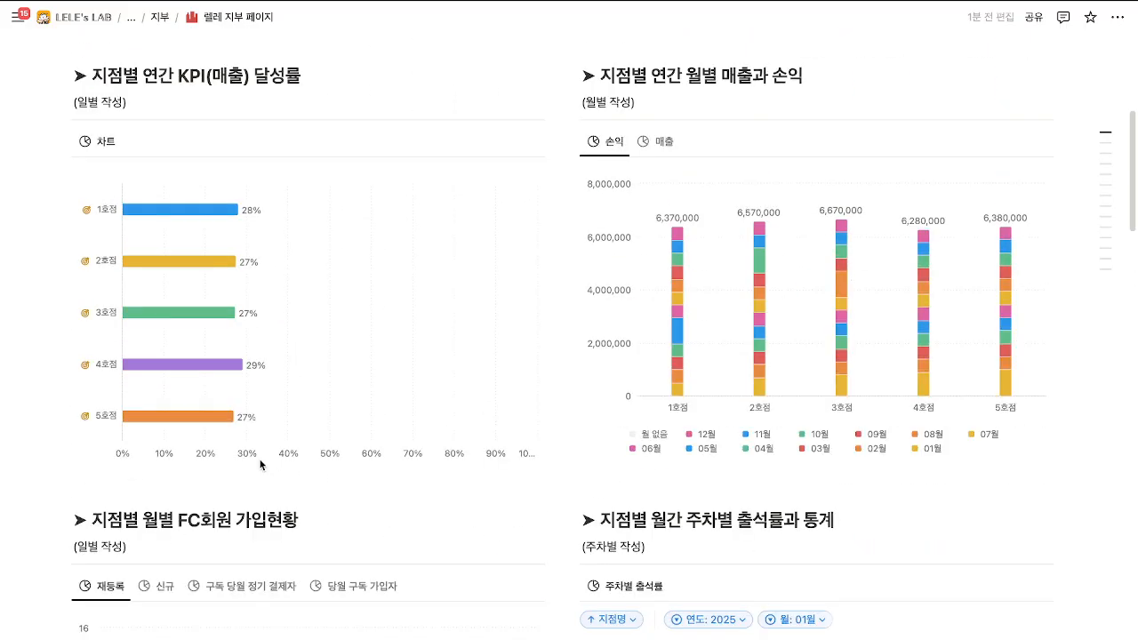
Confirm the KPI chart's 연도: 2025 filter without changing it.
left_click(410, 166)
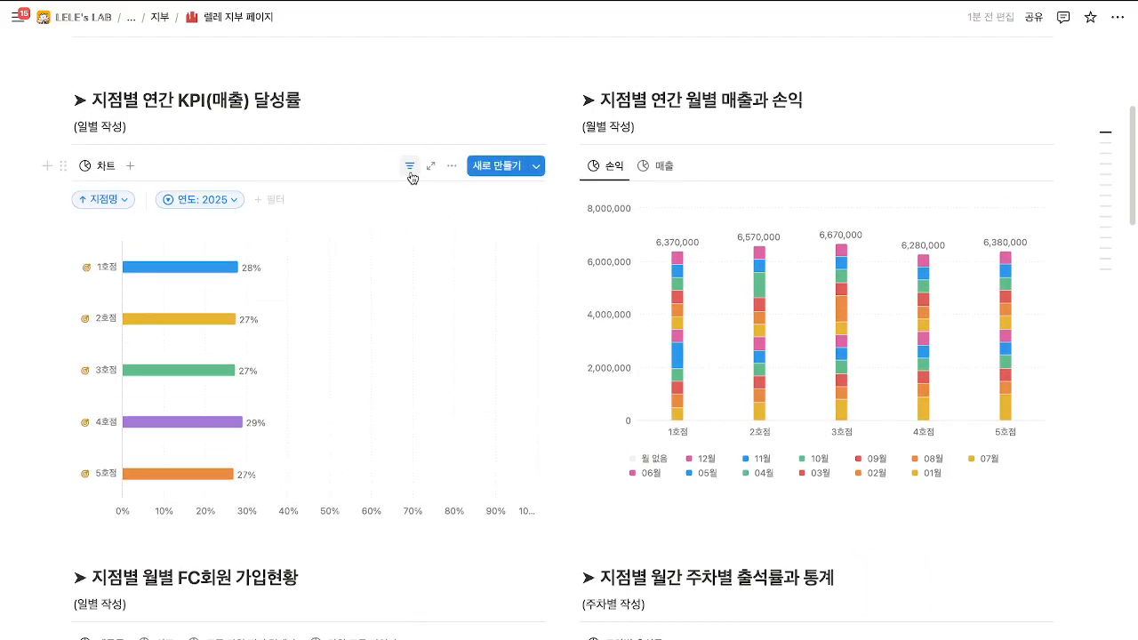
left_click(219, 204)
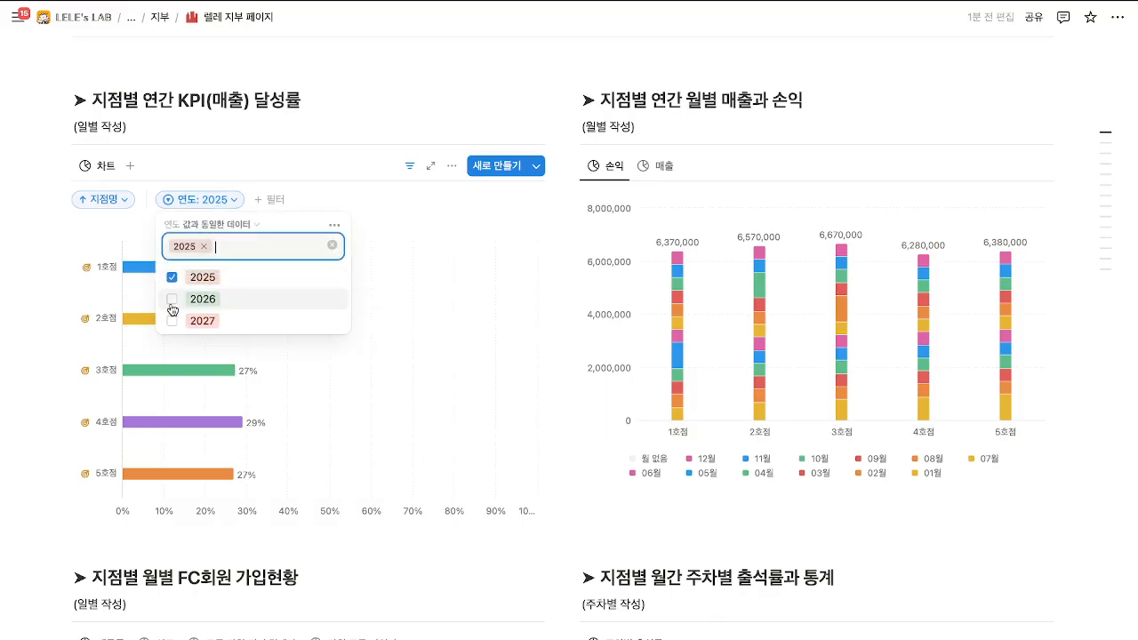
left_click(219, 201)
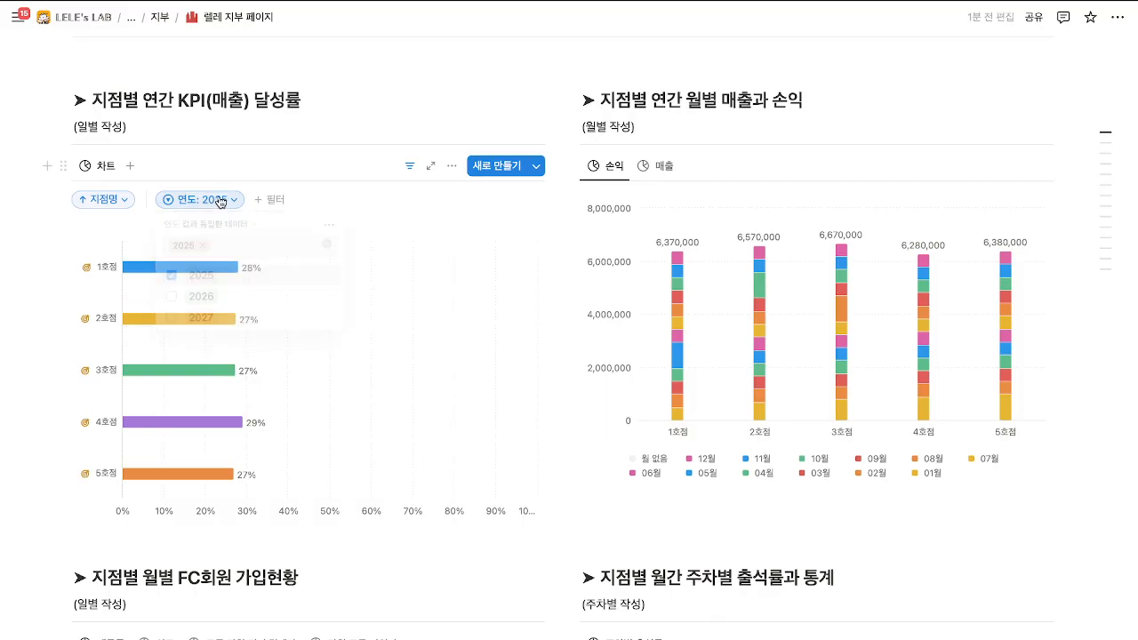
left_click(408, 165)
Confirm the monthly profit chart's 2025 year filter, then scroll down to the slogan boxes.
left_click(917, 167)
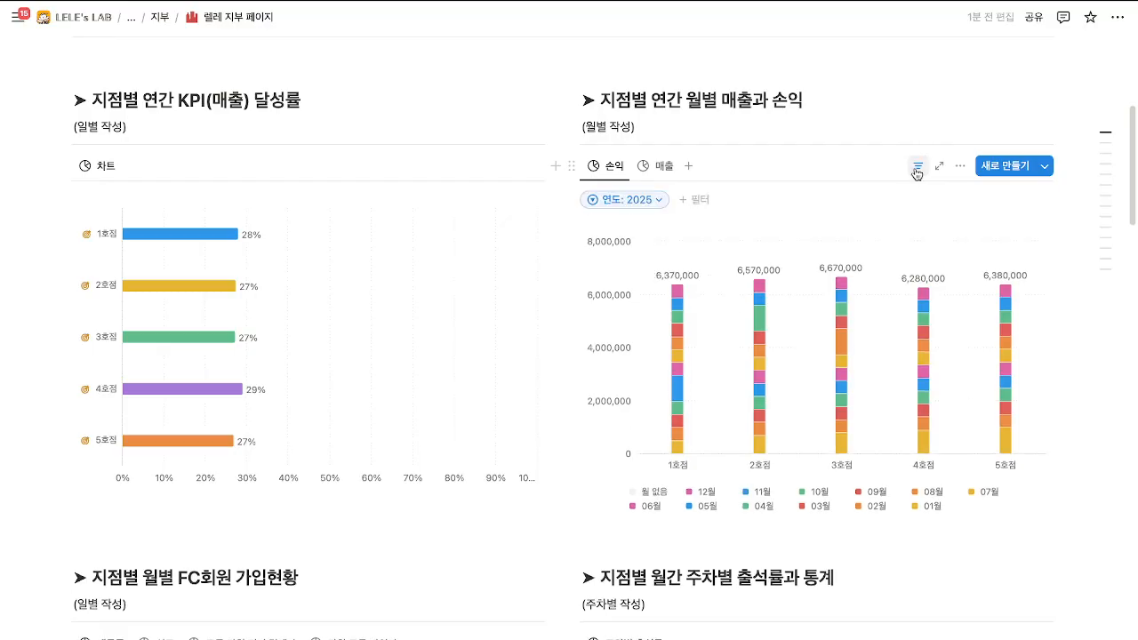
left_click(638, 201)
left_click(642, 202)
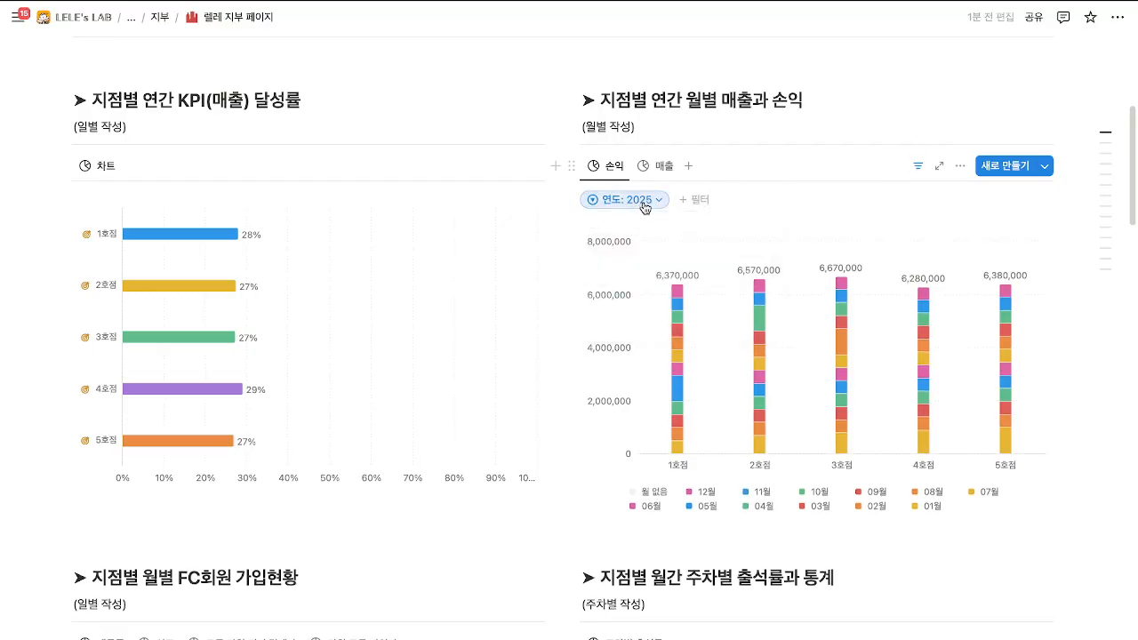
left_click(917, 167)
scroll(645, 509, "down", 10)
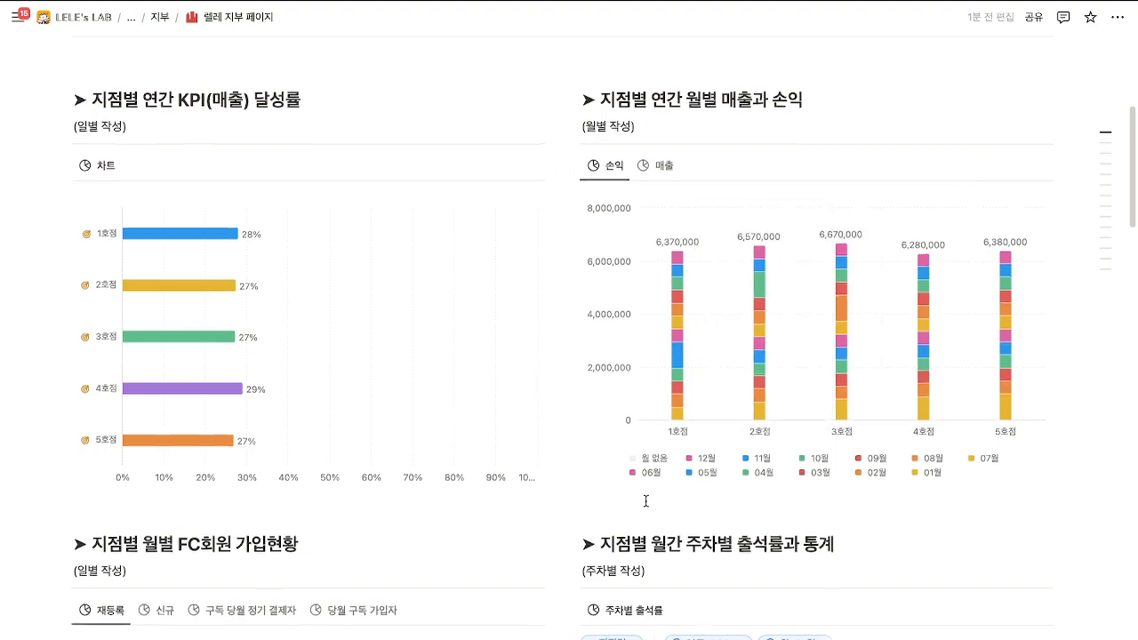
scroll(647, 508, "down", 5)
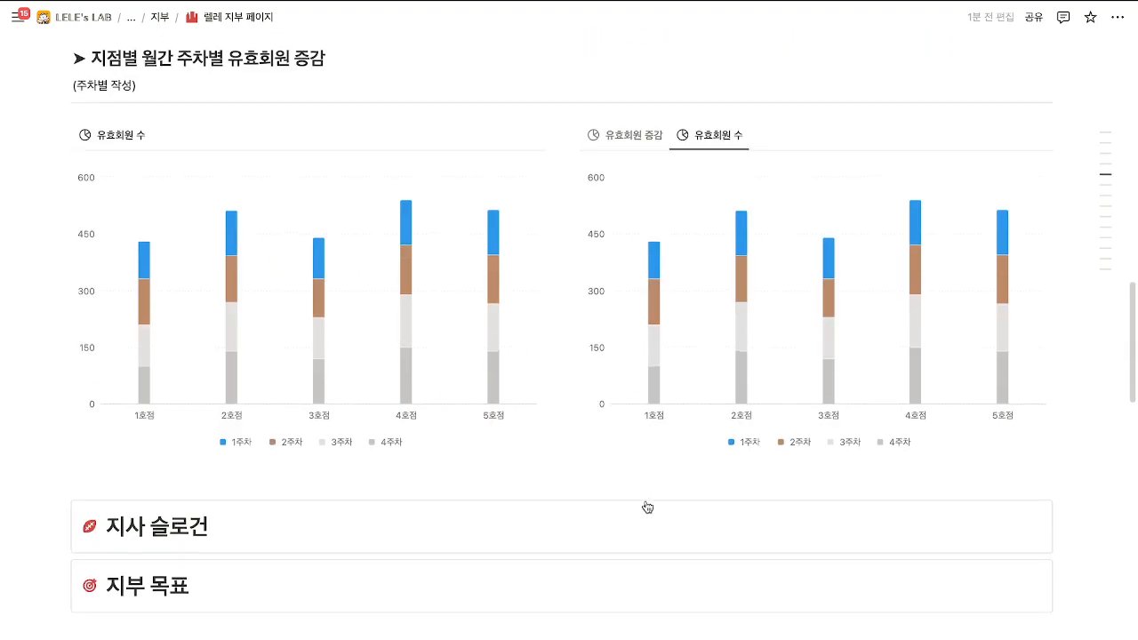
Retype the slogan heading as '지사 슬로건 어쩌구 저쩌구'.
left_click_drag(206, 251, 107, 253)
key("BackSpace")
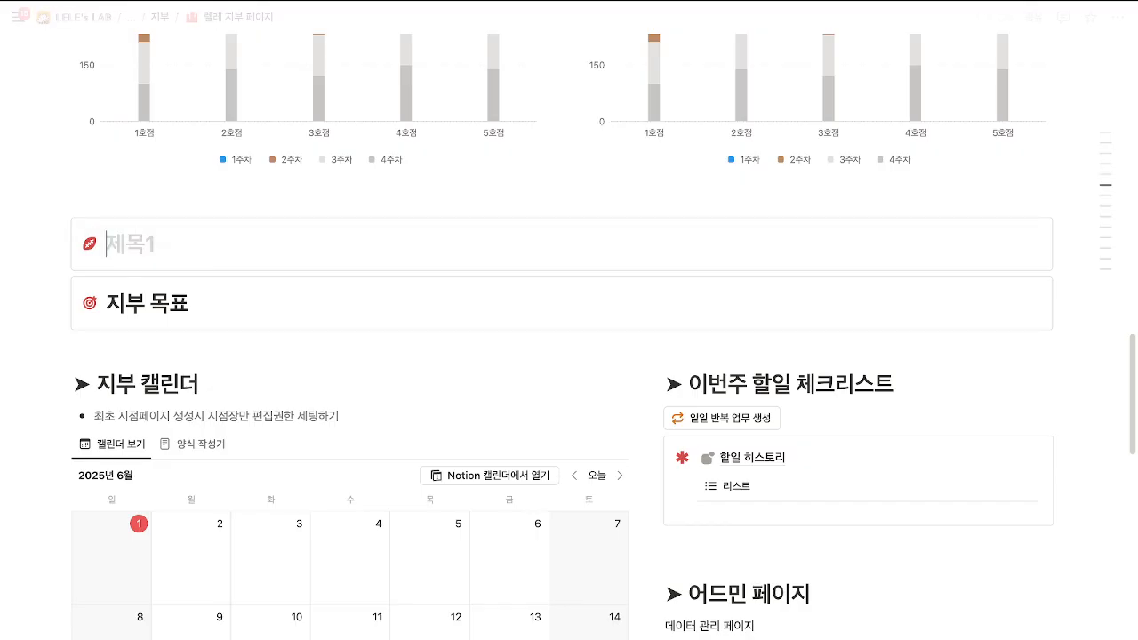
type("시")
key("BackSpace")
key("BackSpace")
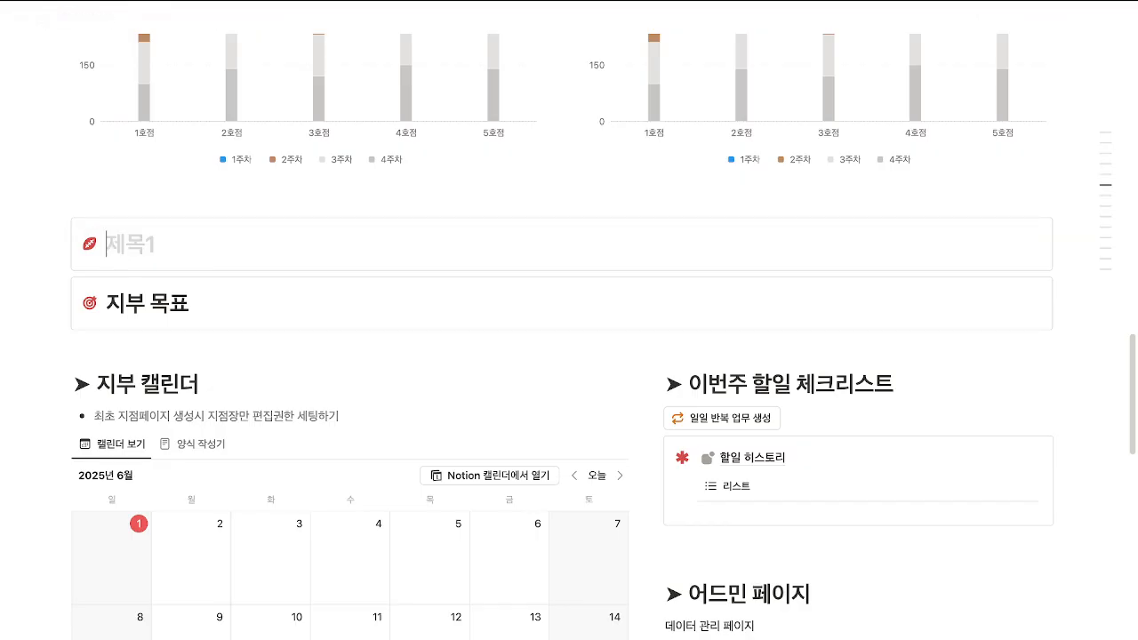
key("BackSpace")
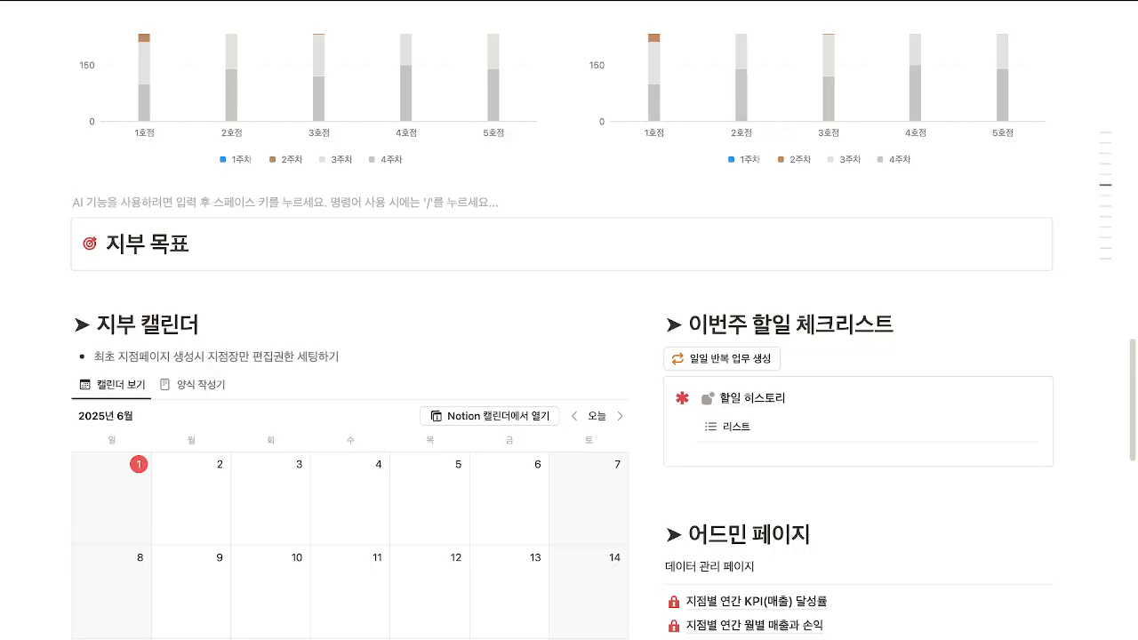
key("ctrl+z")
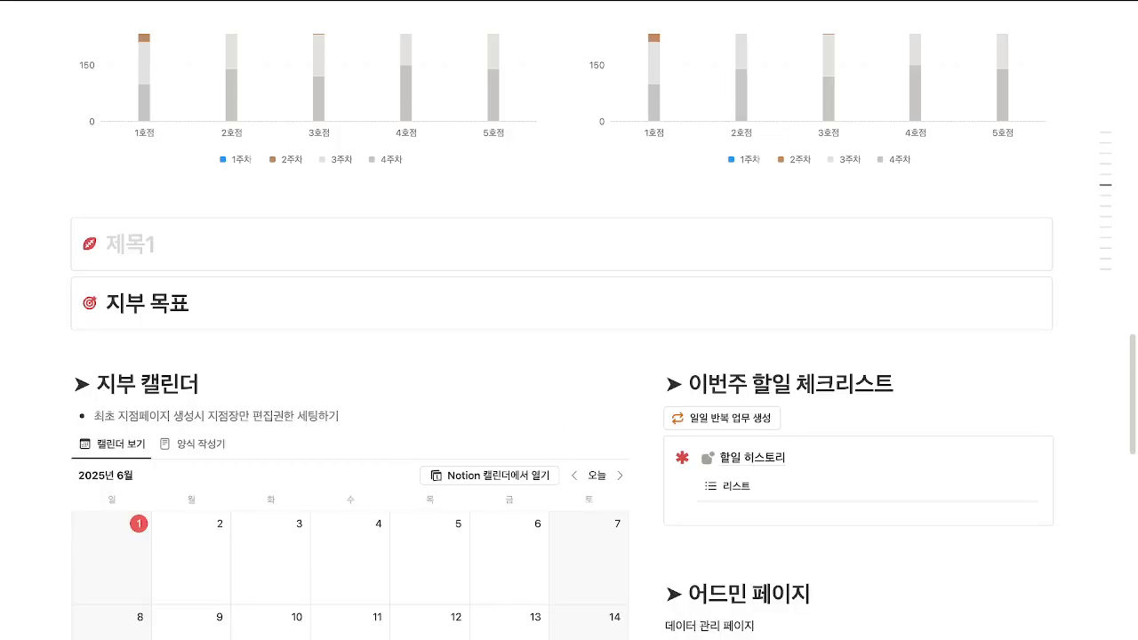
type("지사 슬로건")
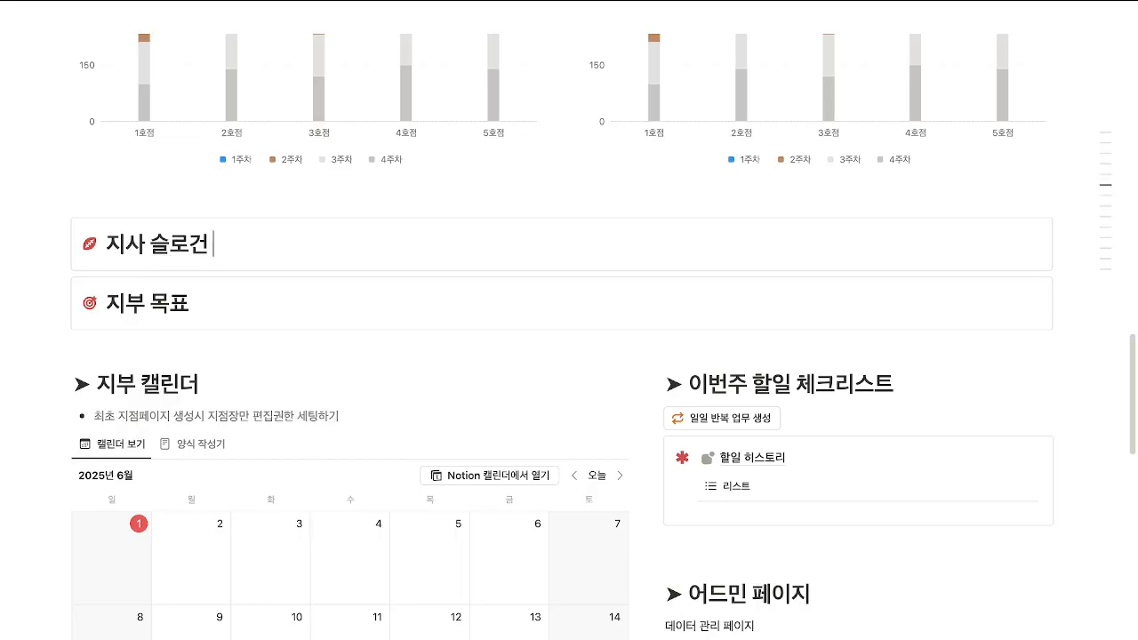
type(" 어쩌구 저쩌구")
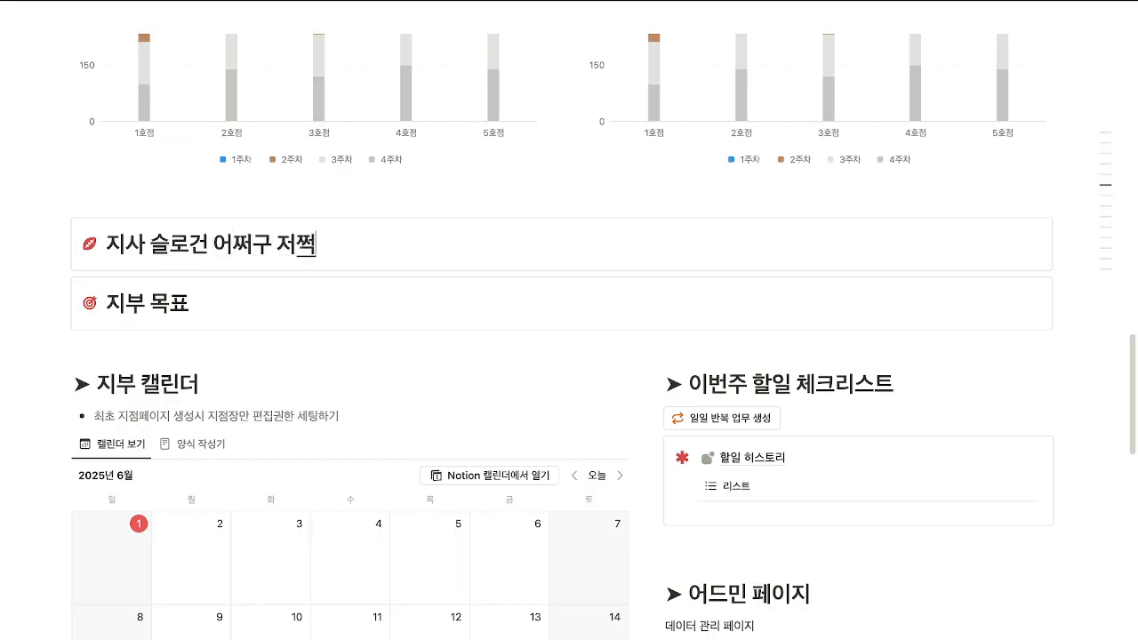
key("Return")
key("BackSpace")
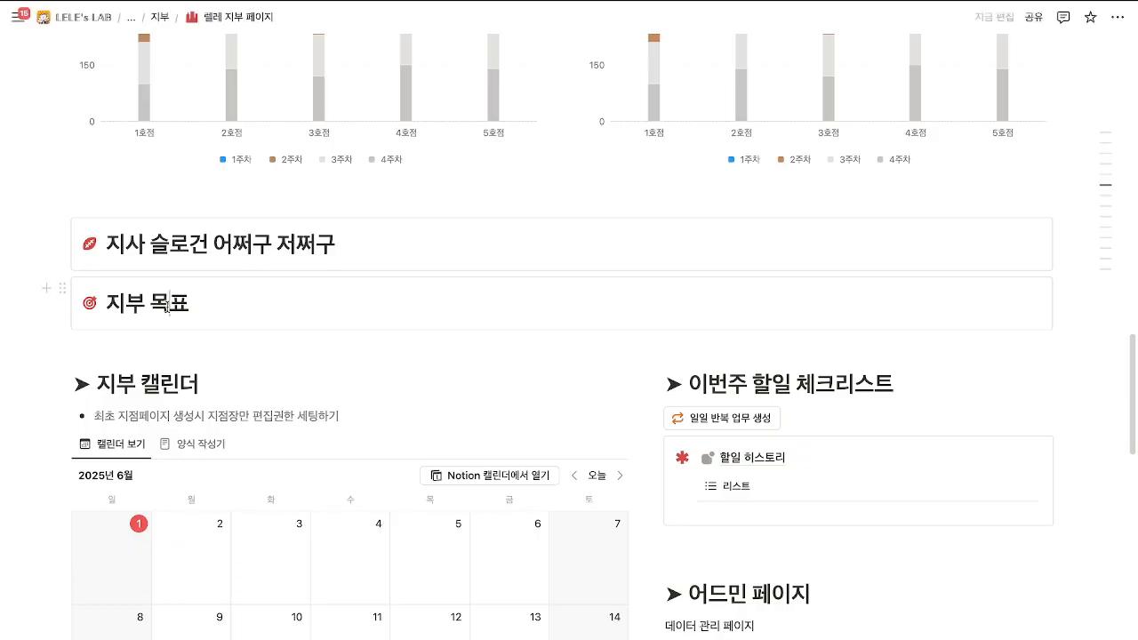
Change the goal heading to '지부 목표 어쩌구 저쩌구' with an empty line below it.
key("BackSpace")
type("표")
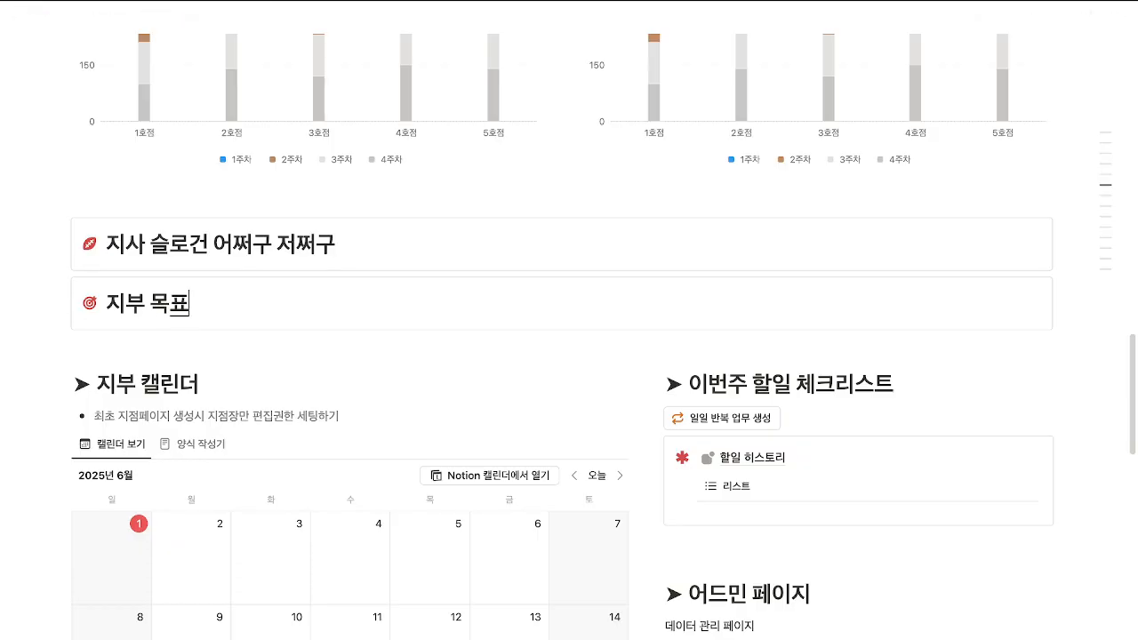
key("BackSpace")
key("BackSpace")
type("목표 어ㅉ")
type("쩌구 저쩌구")
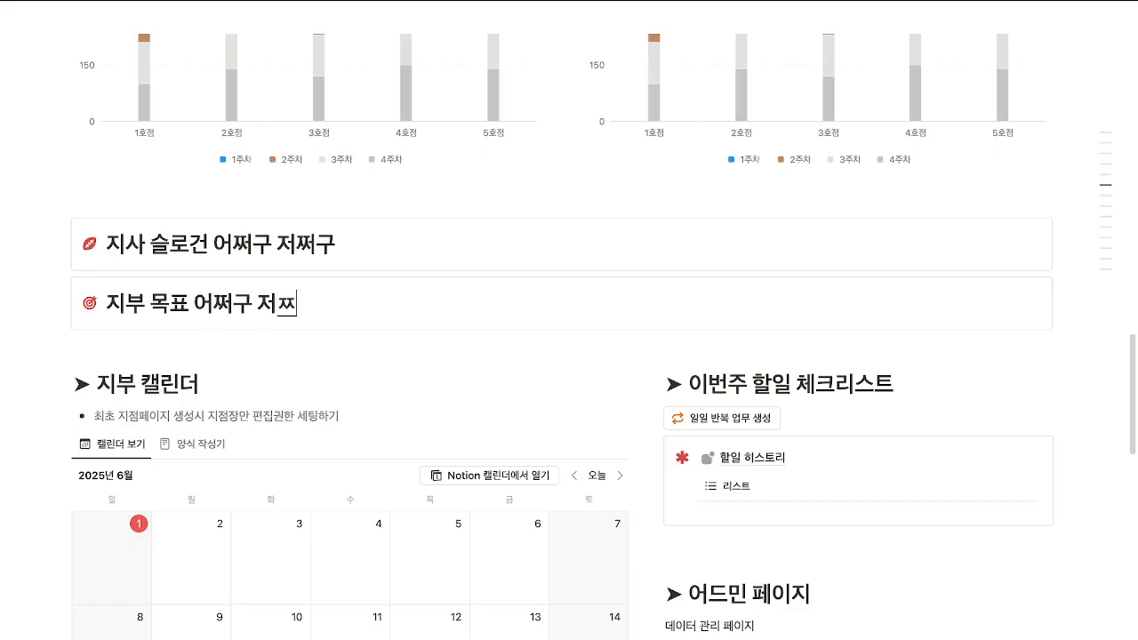
key("Return")
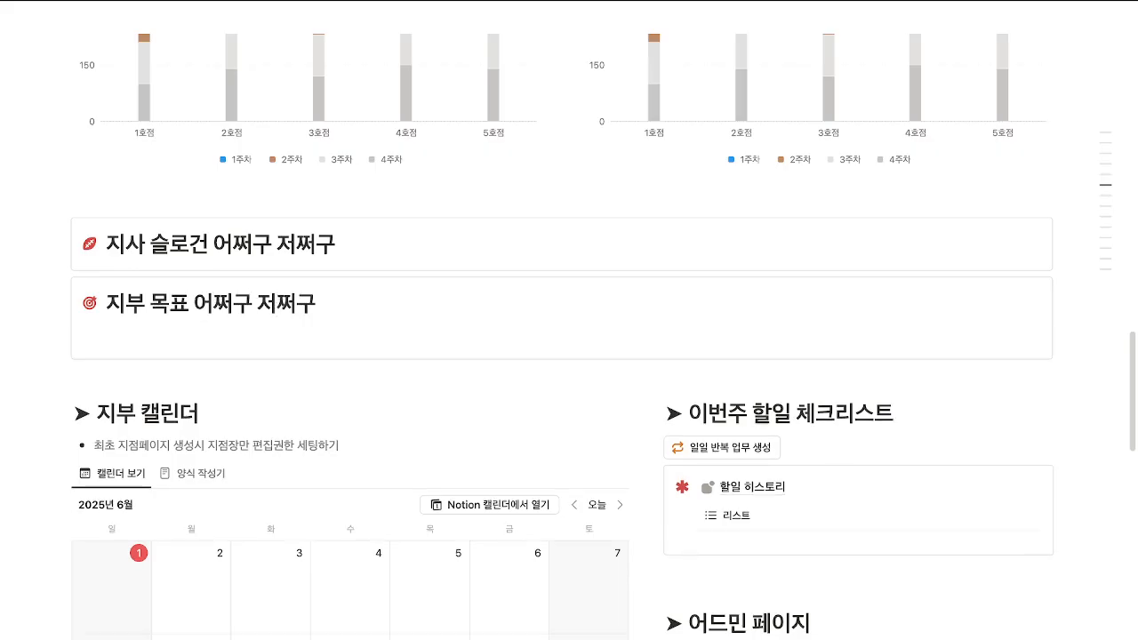
type("ㅇㄹㅇㄹㅇㄹ")
key("BackSpace")
key("BackSpace")
key("BackSpace")
key("BackSpace")
key("BackSpace")
key("BackSpace")
key("BackSpace")
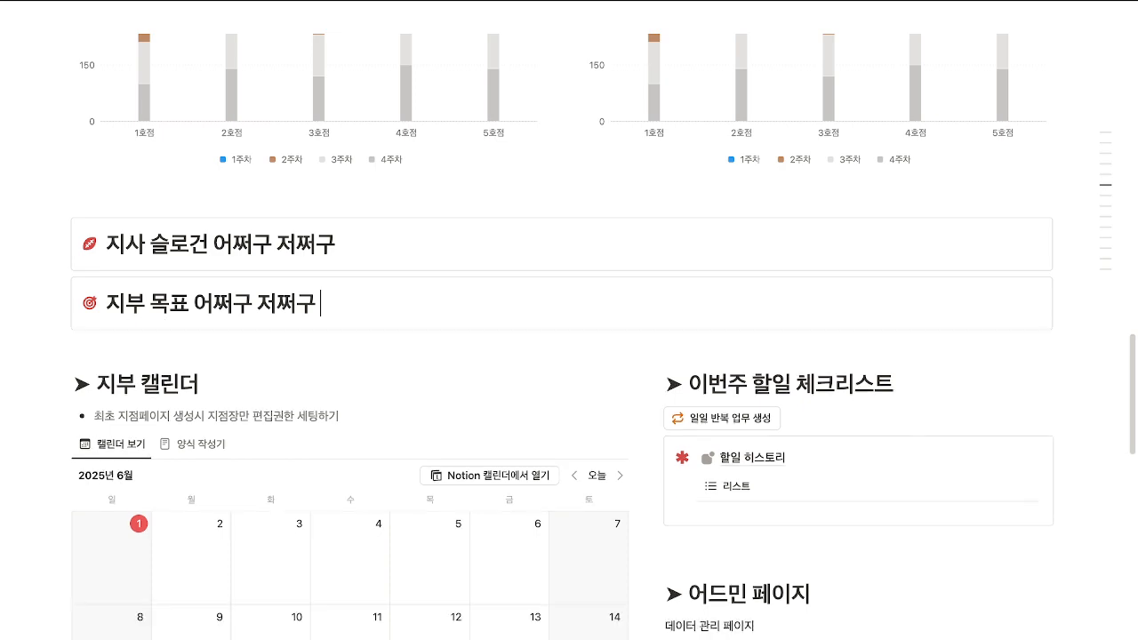
key("Return")
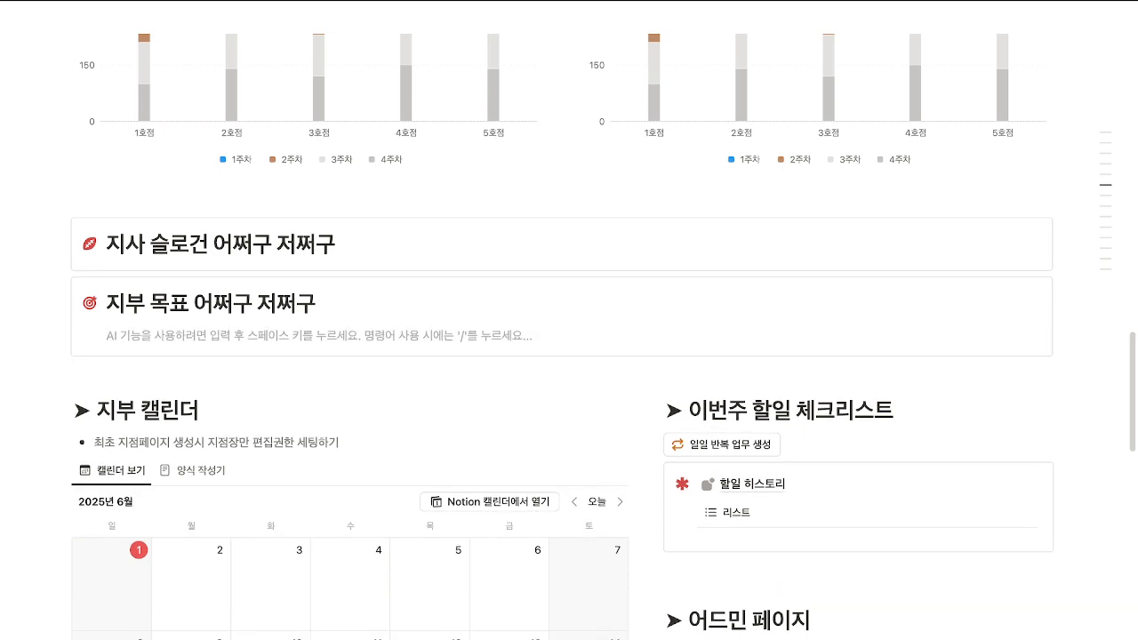
Number the first goal '1.' and add a second goal line '2. 지부 목표 두번째'.
left_click(170, 303)
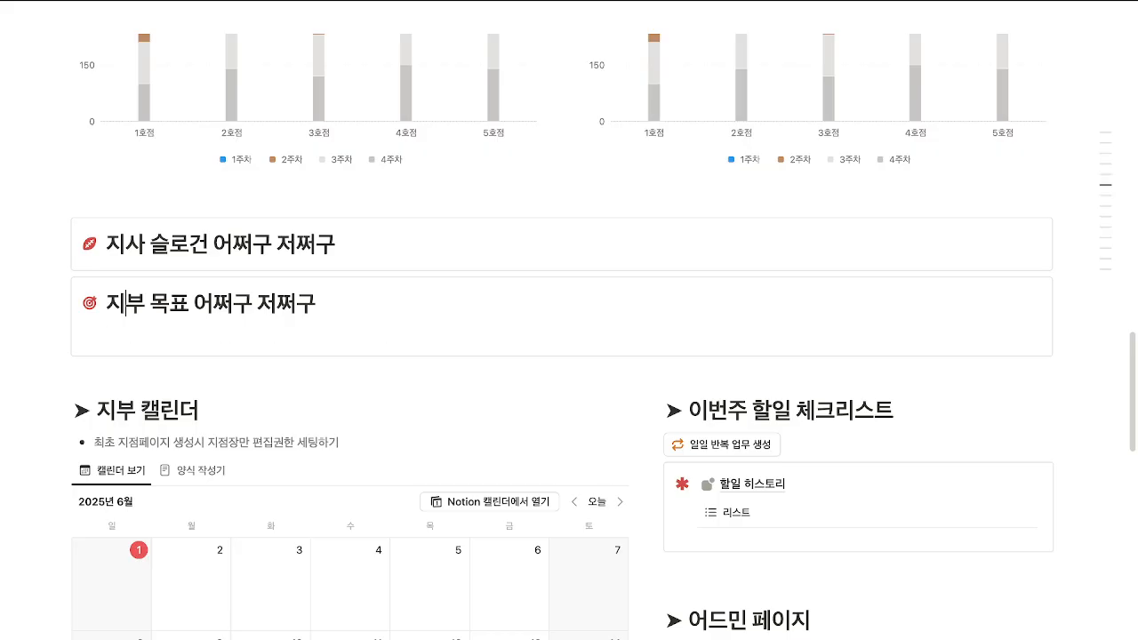
type("1.")
key("Down")
type("#")
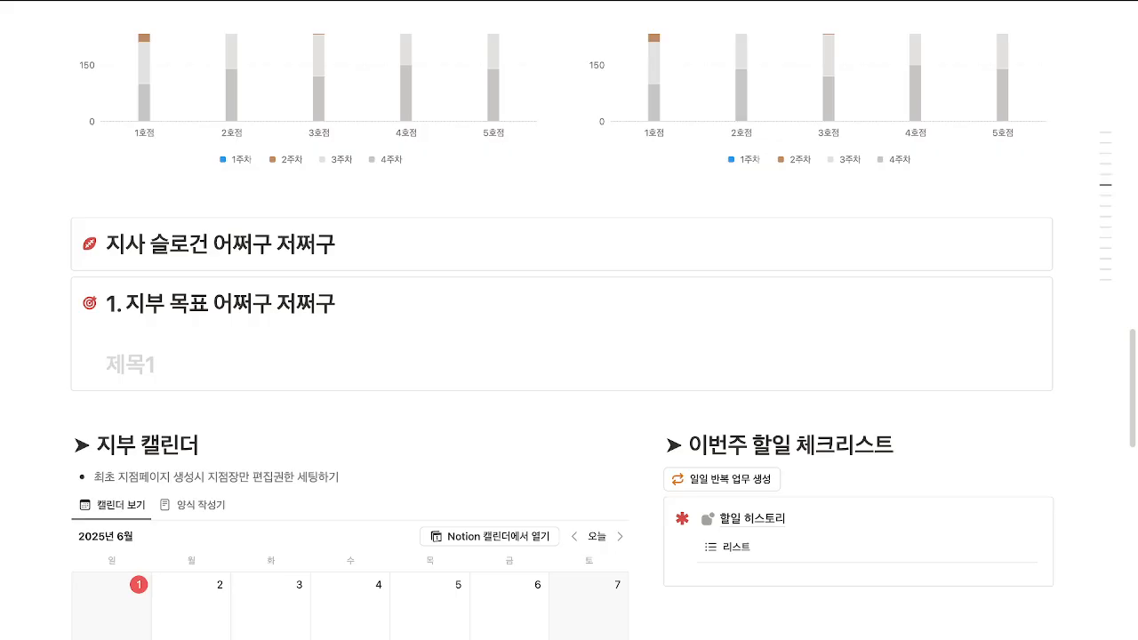
type(" 2. 지부 목")
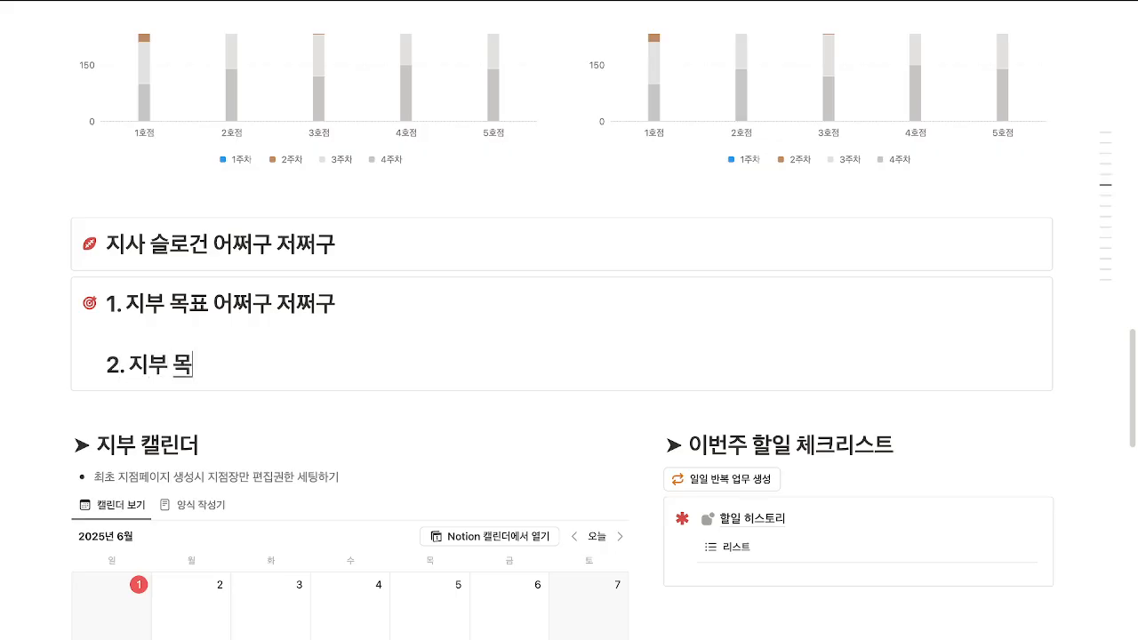
type("표 두번째")
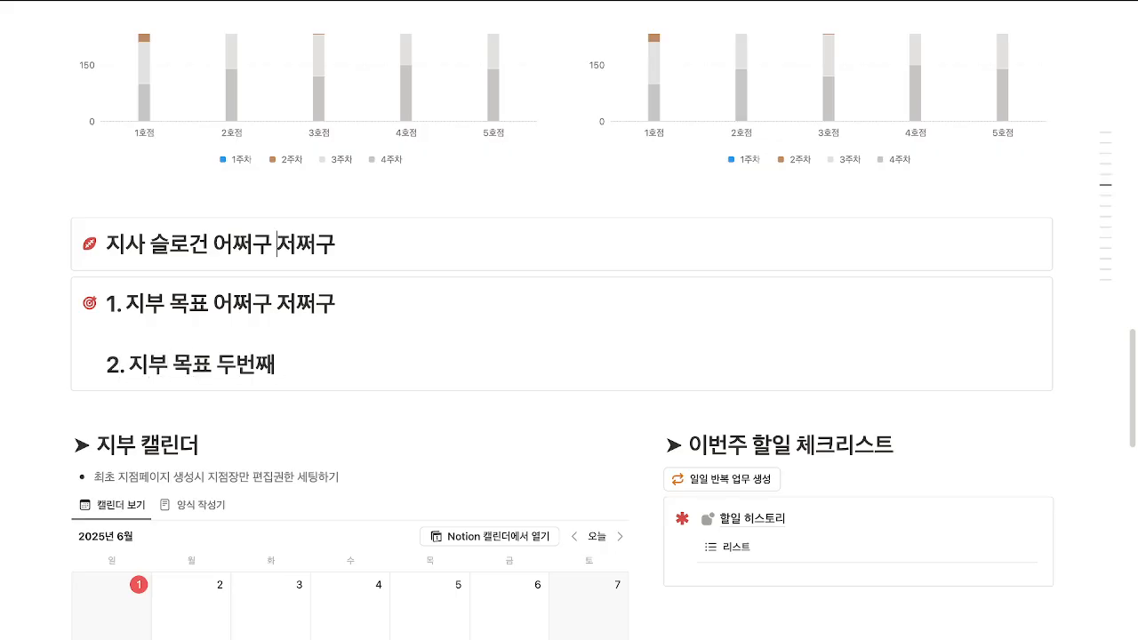
Rename the first goal to '지부 목표 세번째' and make both goal lines Heading 3.
key("BackSpace")
key("BackSpace")
key("BackSpace")
key("BackSpace")
key("BackSpace")
key("BackSpace")
key("BackSpace")
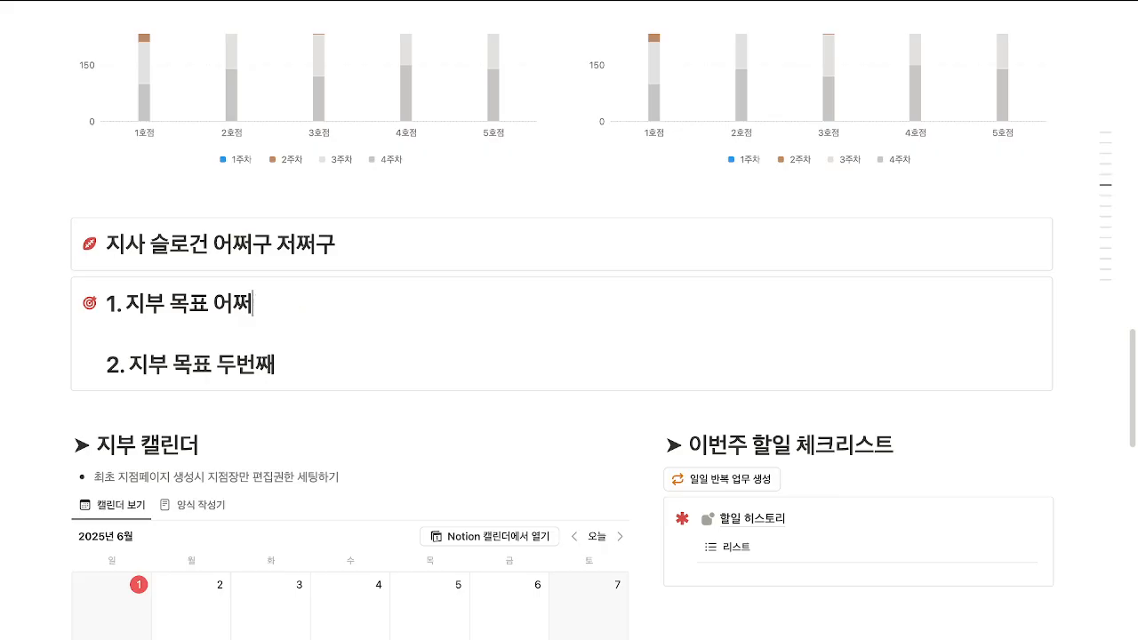
type("새ㅓ")
type("번째")
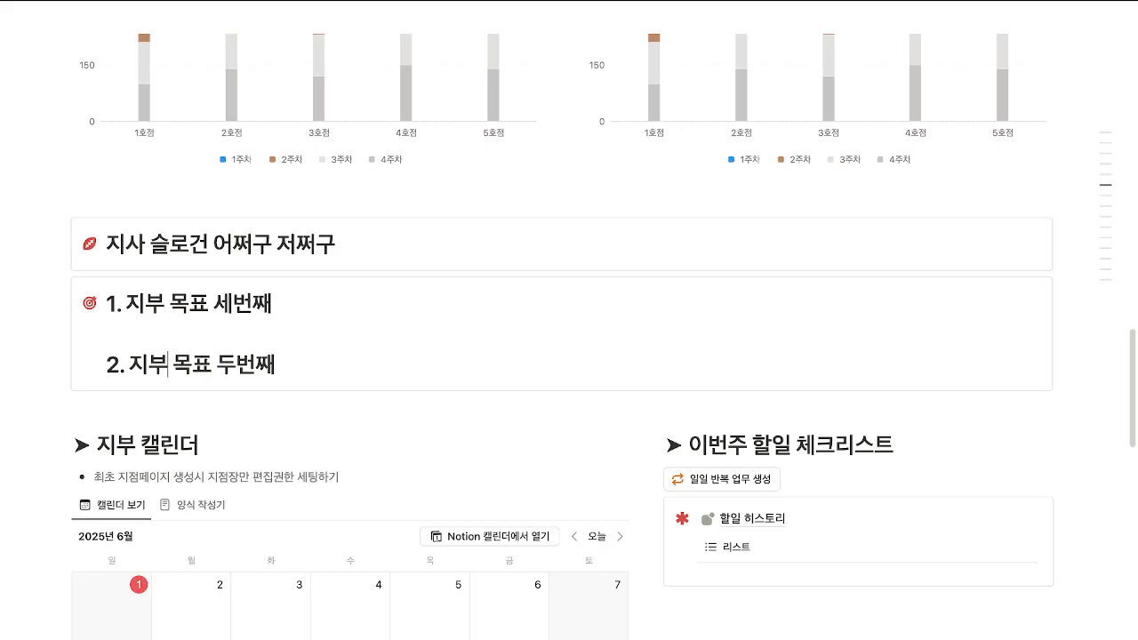
type("###")
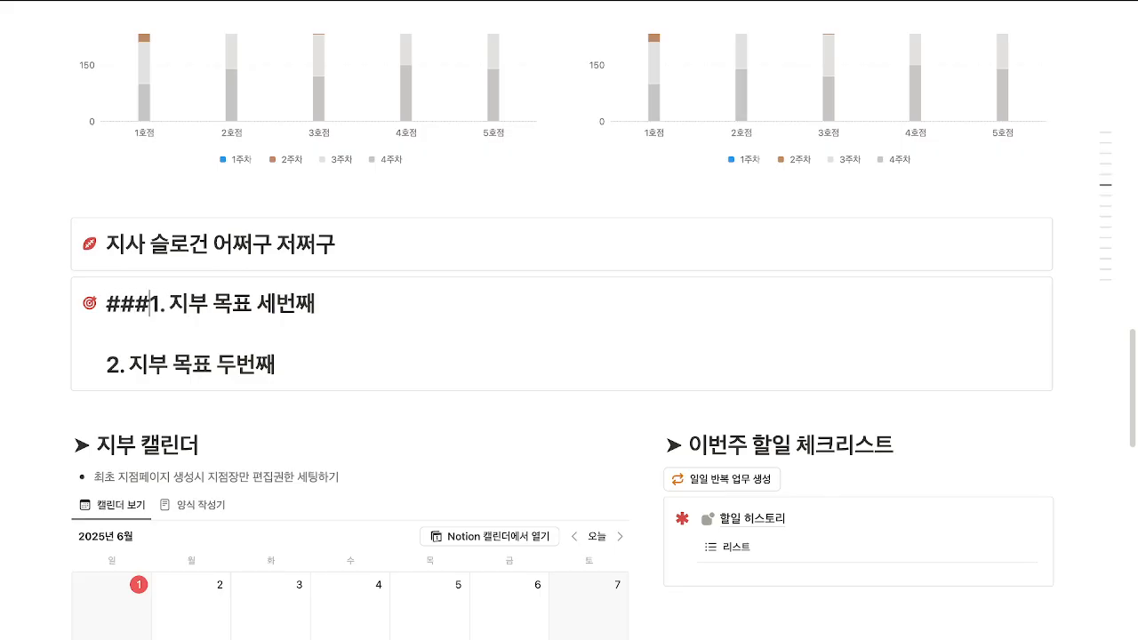
key("shift+Left")
type("#")
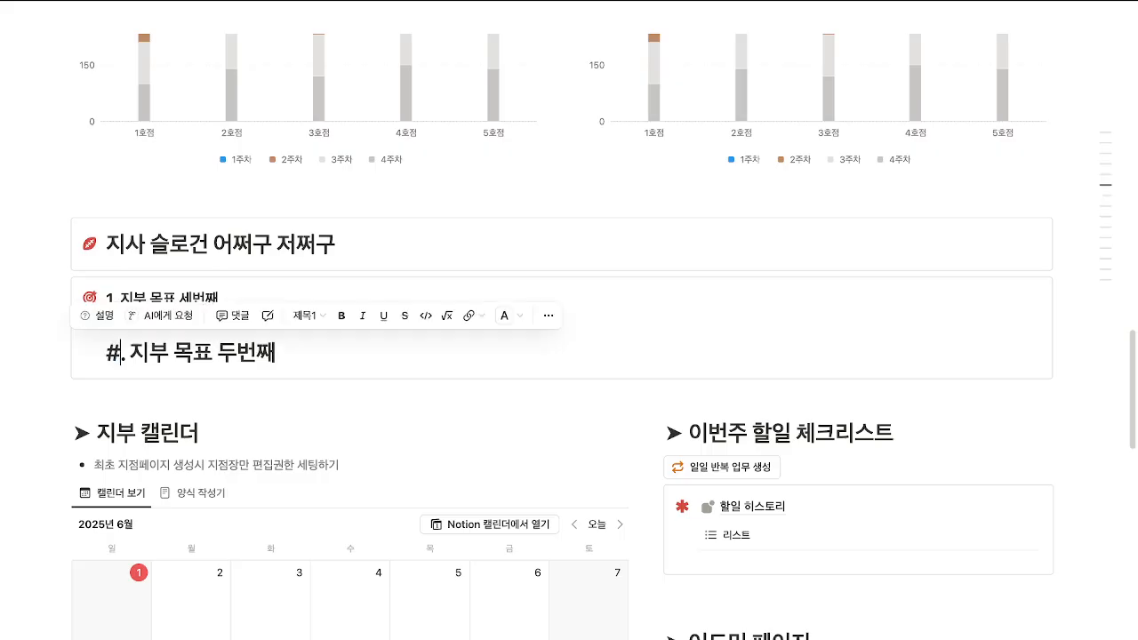
key("Left")
key("Right")
key("BackSpace")
type("2")
type("###")
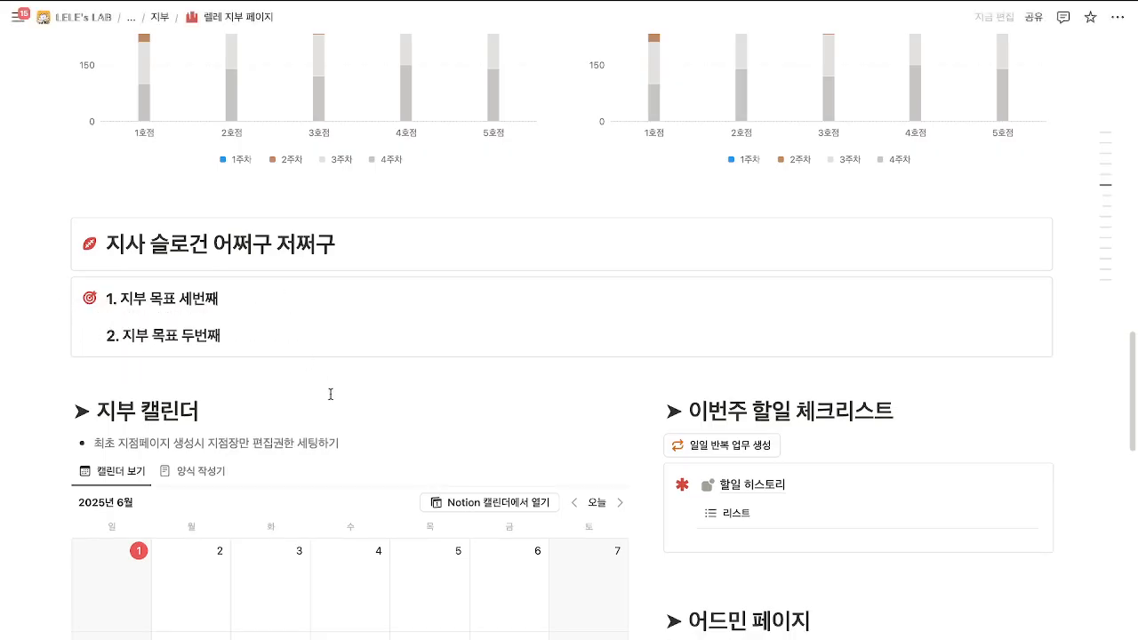
Switch the leave calendar block to the 양식 작성기 form builder.
scroll(338, 414, "down", 3)
scroll(337, 421, "down", 2)
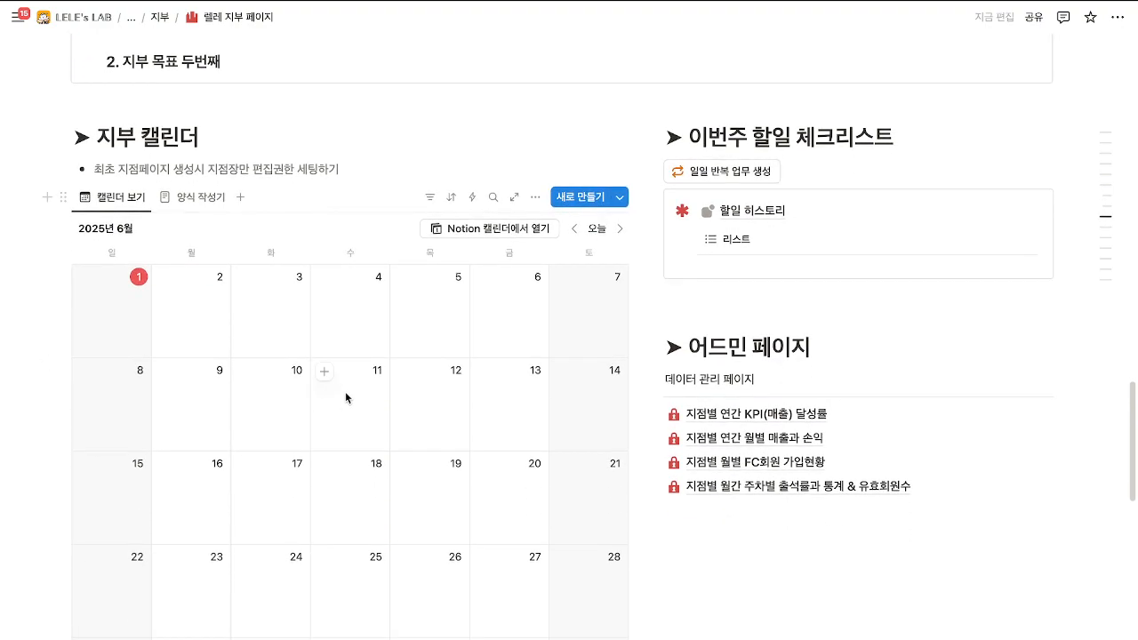
scroll(347, 394, "down", 1)
left_click(197, 183)
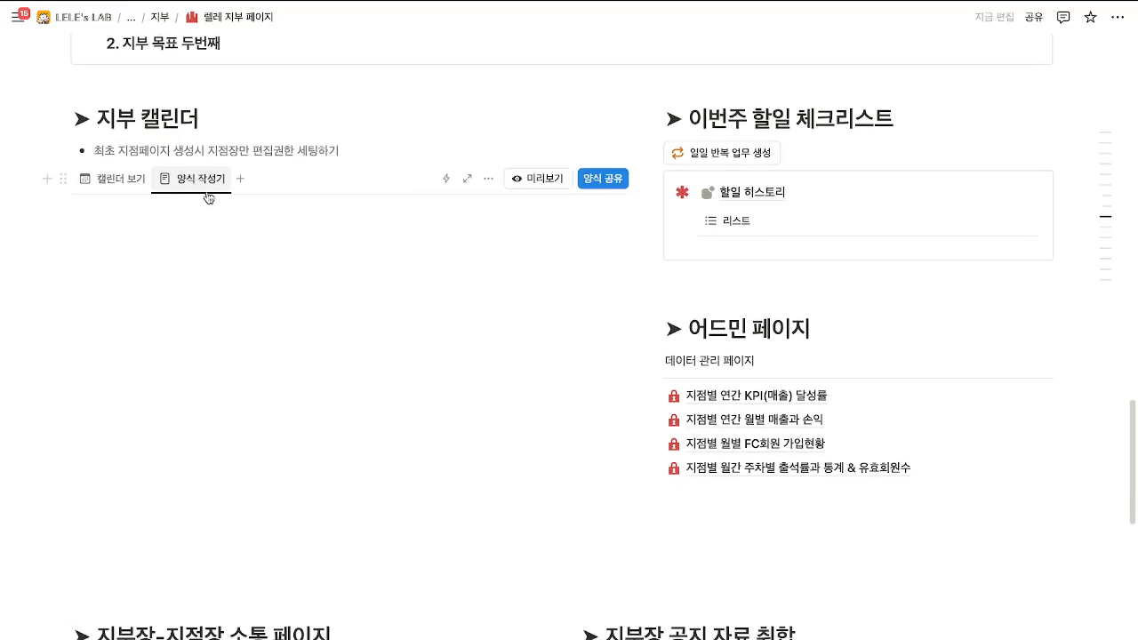
scroll(239, 285, "down", 1)
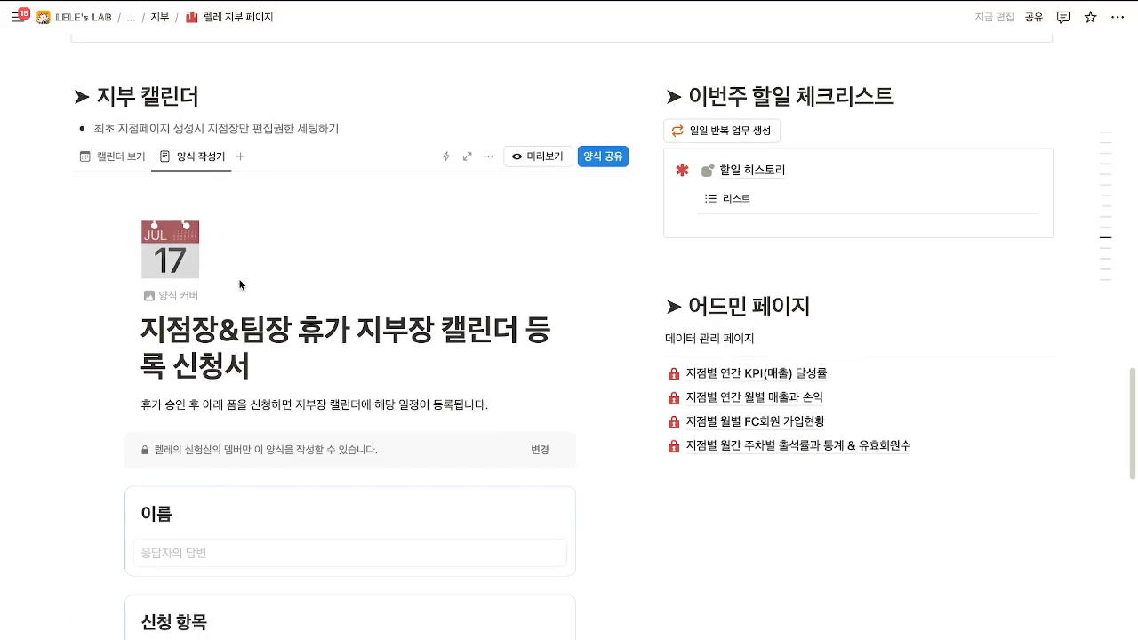
scroll(239, 285, "up", 3)
scroll(239, 284, "down", 3)
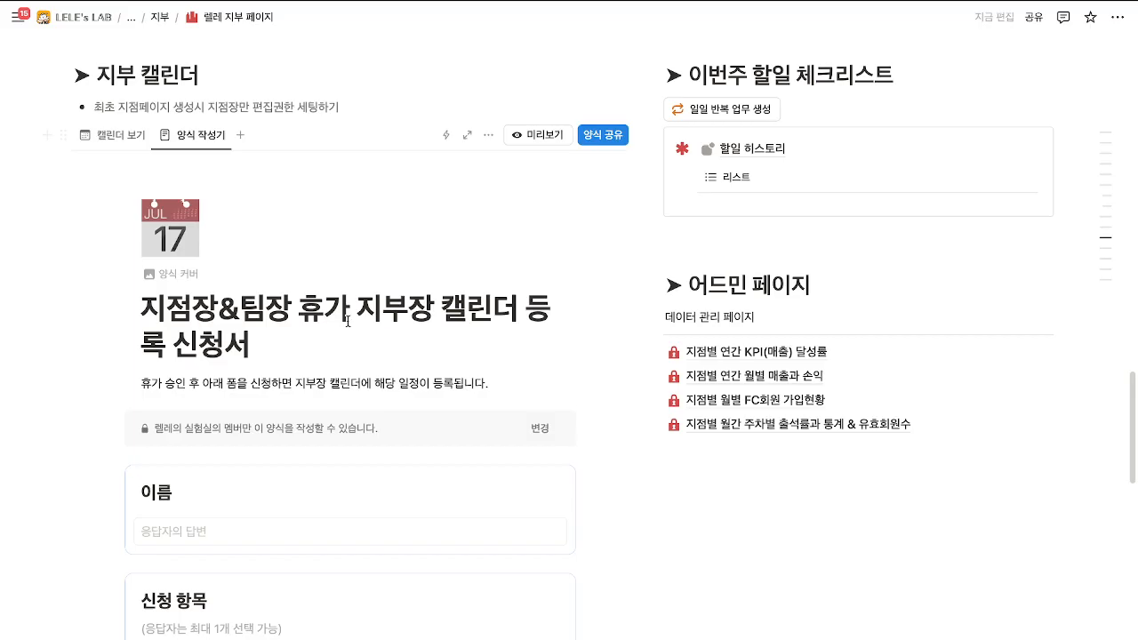
left_click_drag(161, 307, 456, 332)
left_click(457, 332)
Set the form's responders to 링크가 있는 웹의 모든 사용자.
left_click(541, 432)
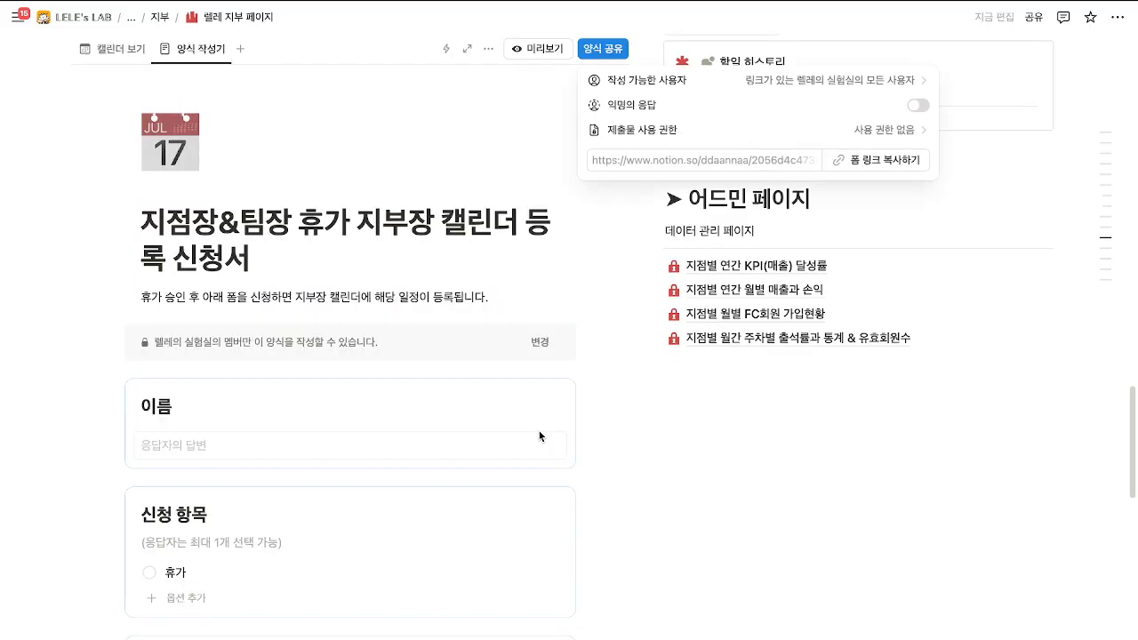
left_click(860, 84)
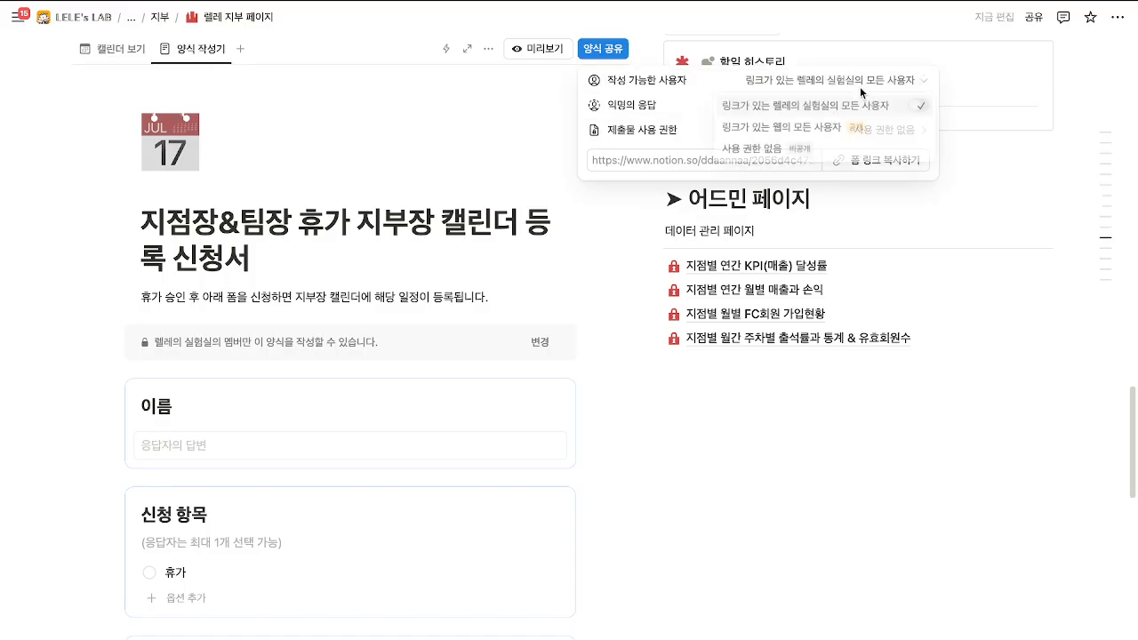
left_click(835, 129)
left_click(327, 274)
key("ctrl+a")
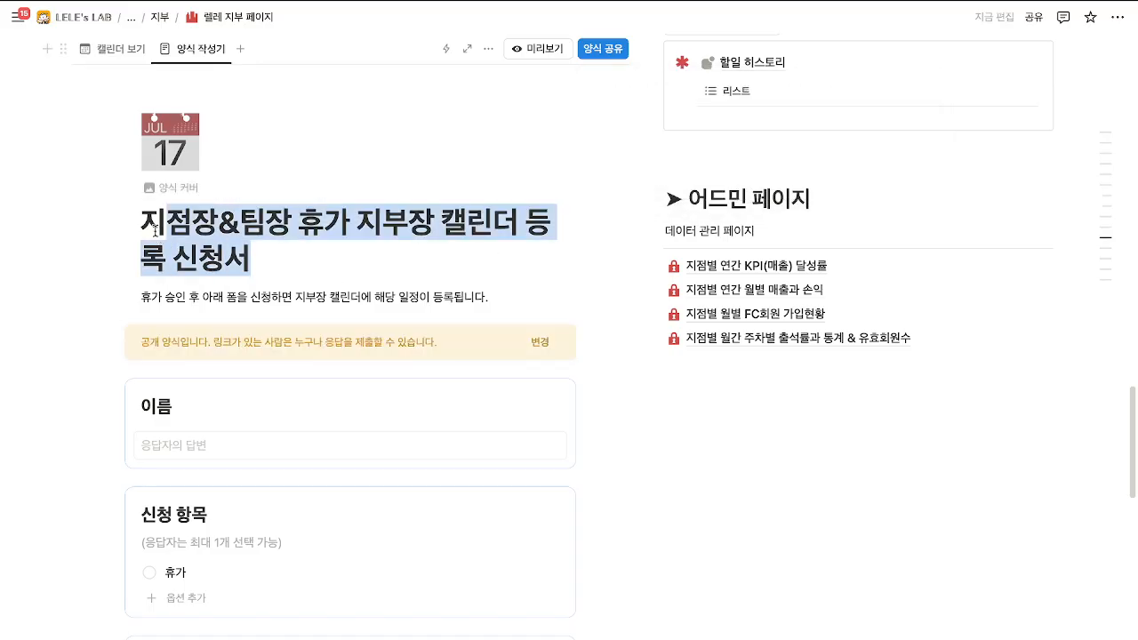
scroll(234, 283, "up", 2)
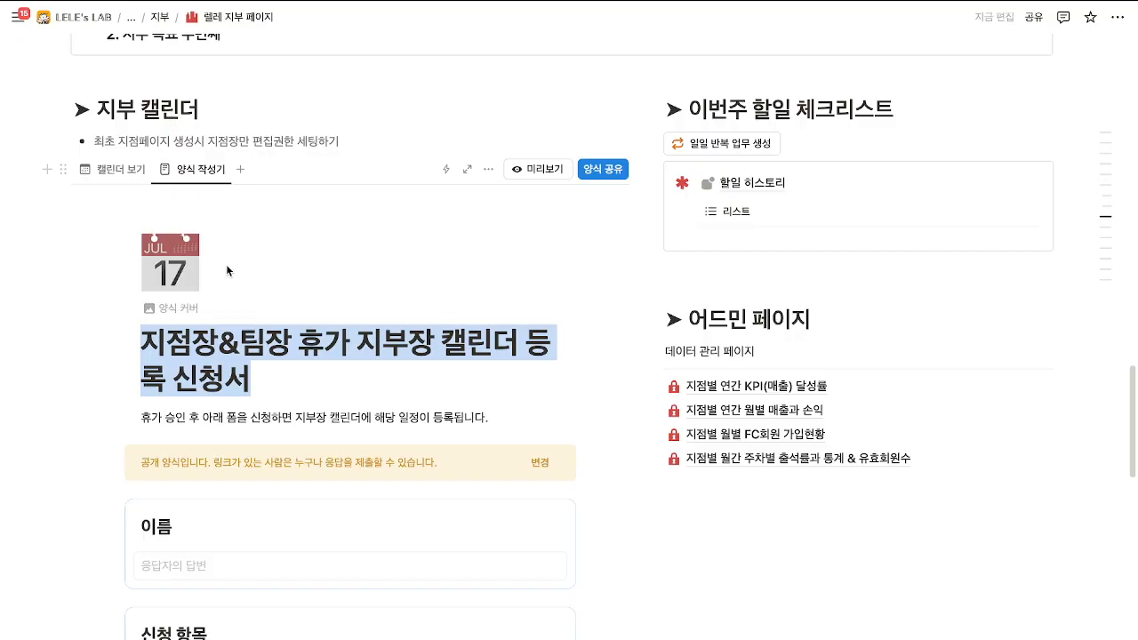
Open the 00점 지점장 페이지 from the June 2025 calendar.
left_click(116, 169)
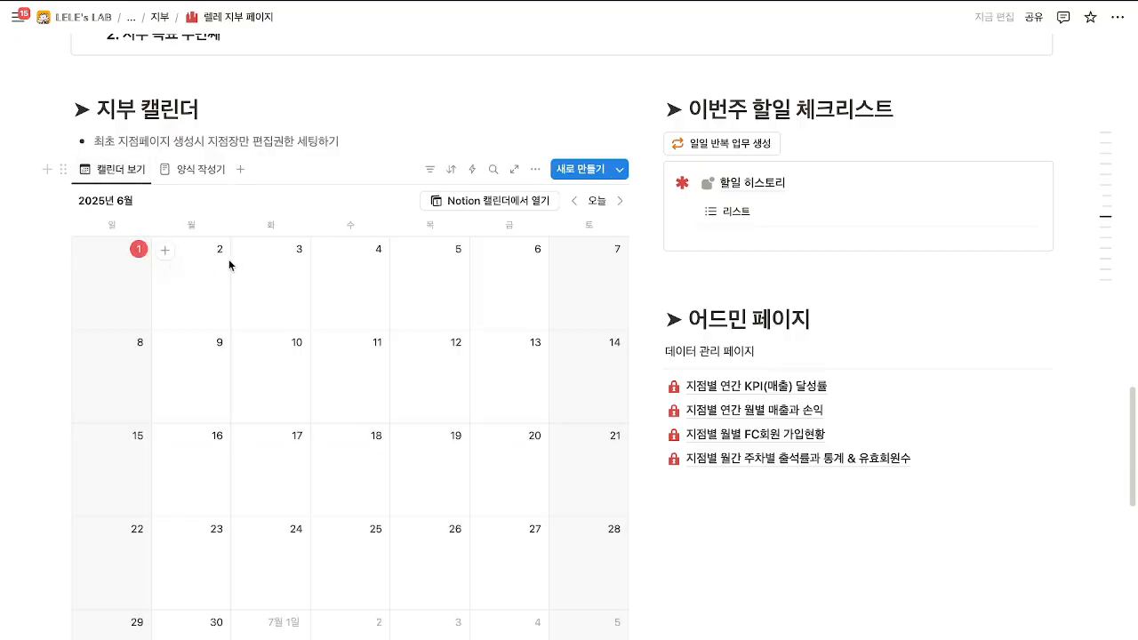
scroll(318, 326, "down", 10)
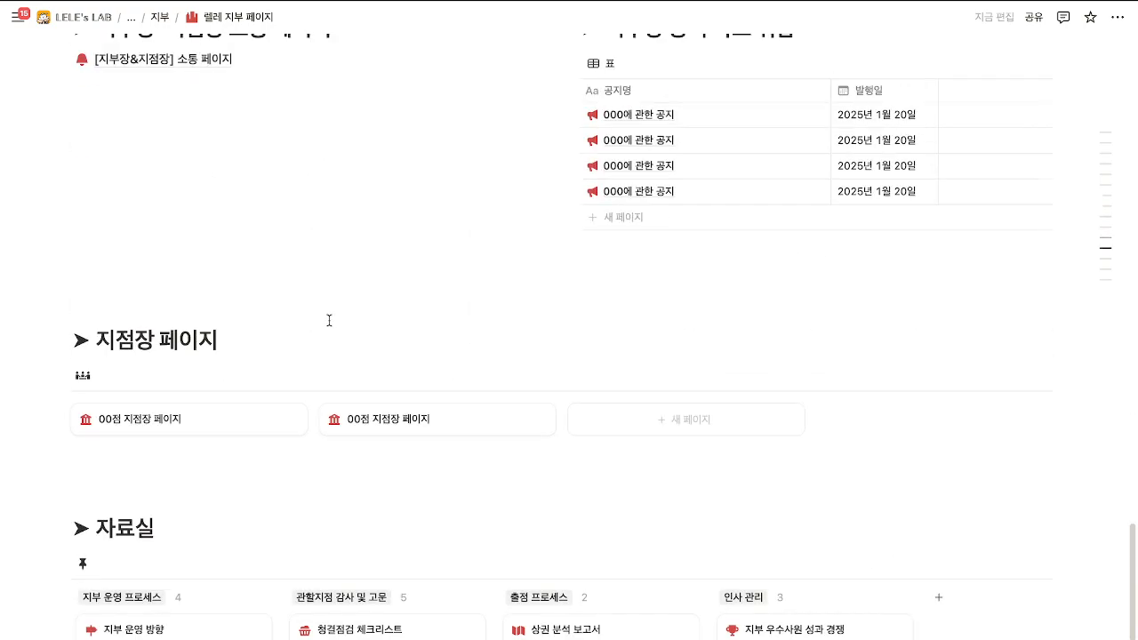
left_click(211, 281)
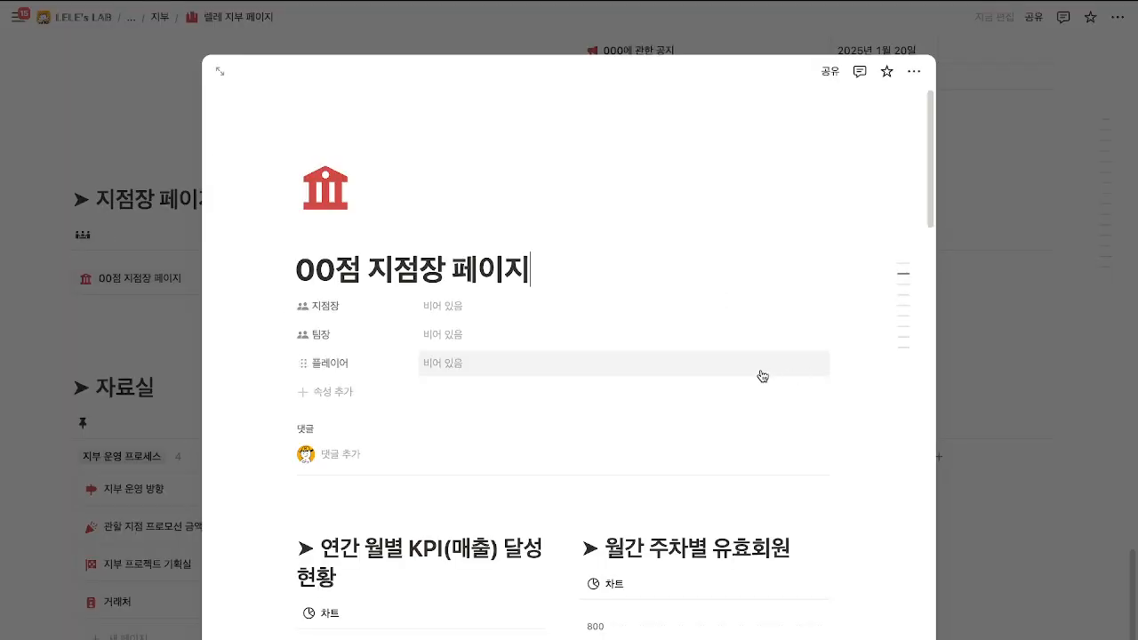
scroll(757, 373, "down", 10)
scroll(757, 374, "up", 10)
scroll(758, 368, "down", 2)
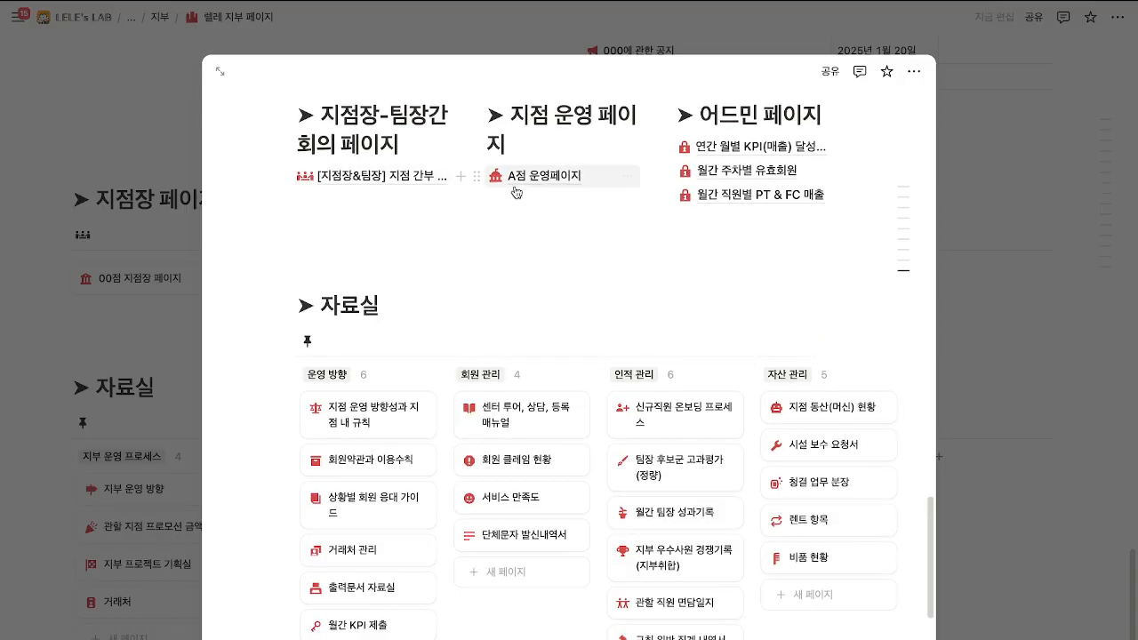
left_click(411, 177)
left_click(247, 17)
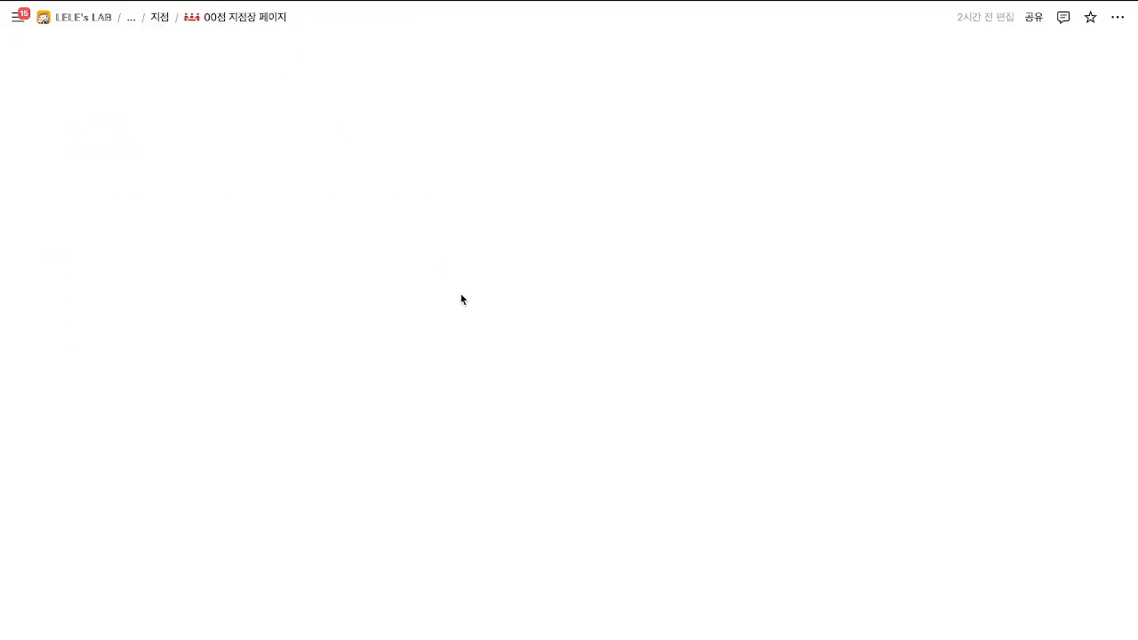
Go to A점 운영페이지 and open the 지점장 & 팀장 휴가 등록 form.
scroll(482, 317, "down", 8)
scroll(484, 317, "down", 6)
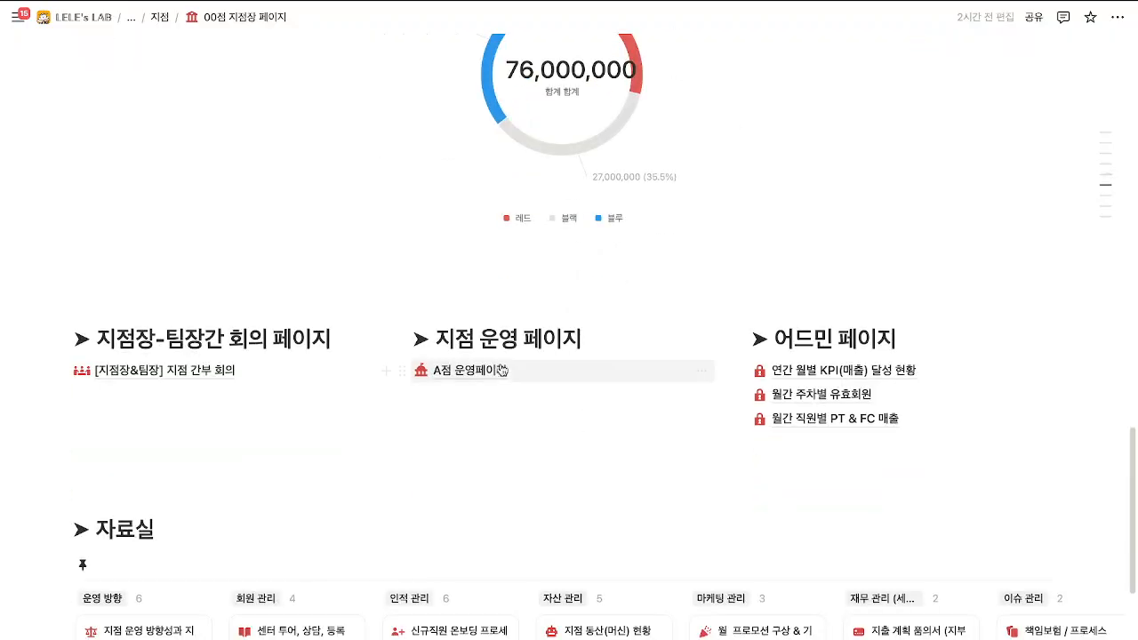
left_click(571, 372)
scroll(571, 378, "down", 8)
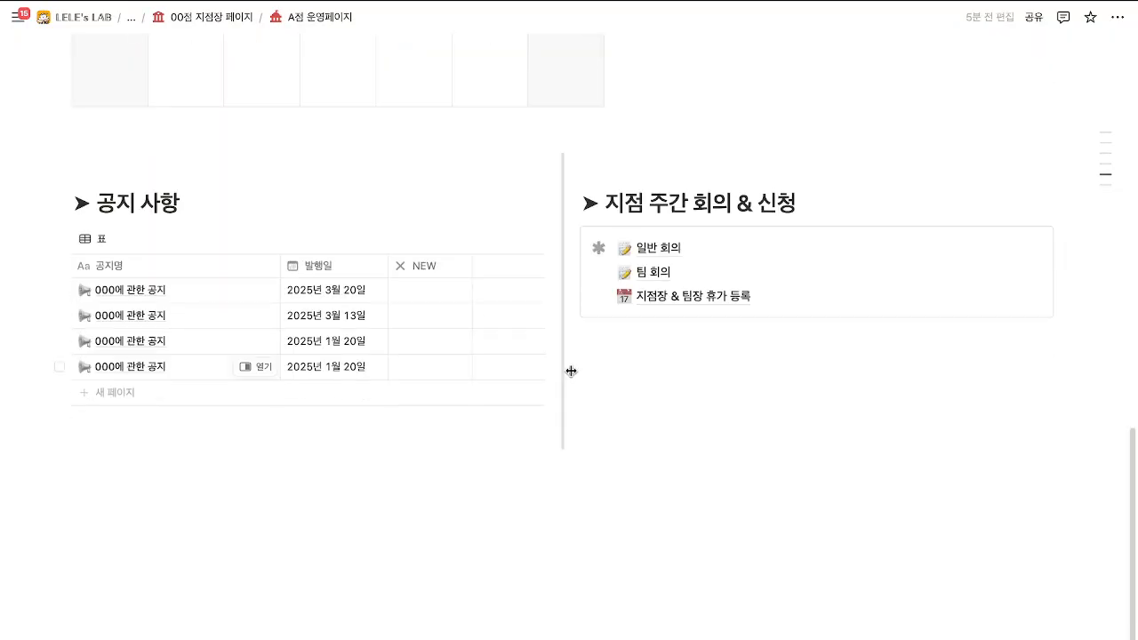
mouse_move(676, 306)
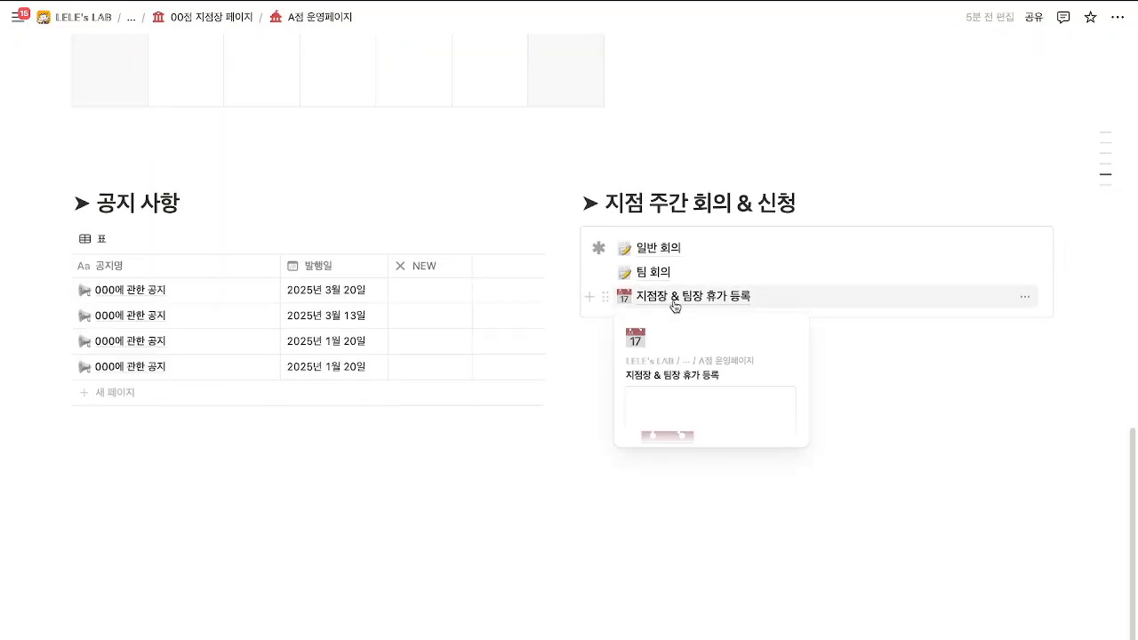
left_click(675, 306)
scroll(452, 416, "down", 2)
Enter a name, choose 휴가 dated 2025년 6월 1일, submit, and go back up.
left_click(454, 410)
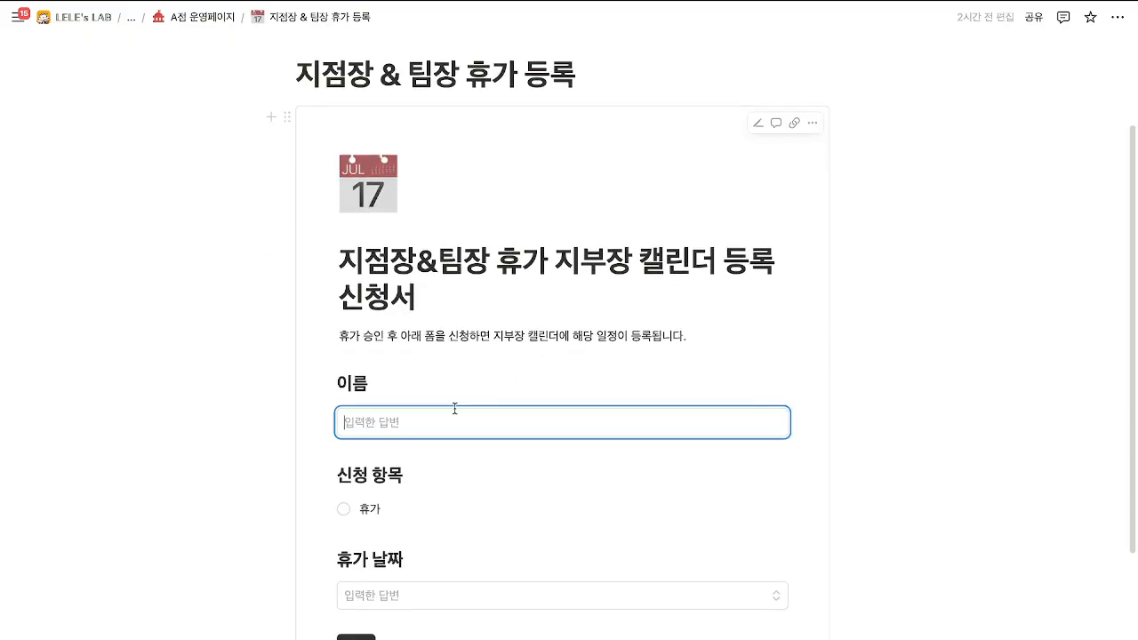
type("렐레")
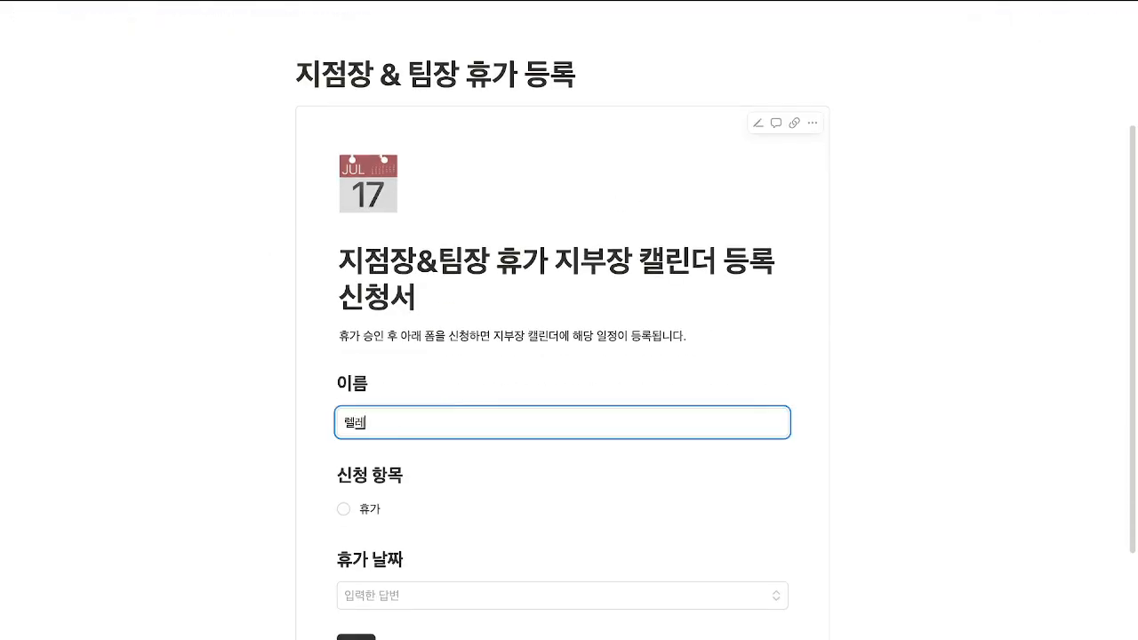
left_click(343, 508)
left_click(399, 610)
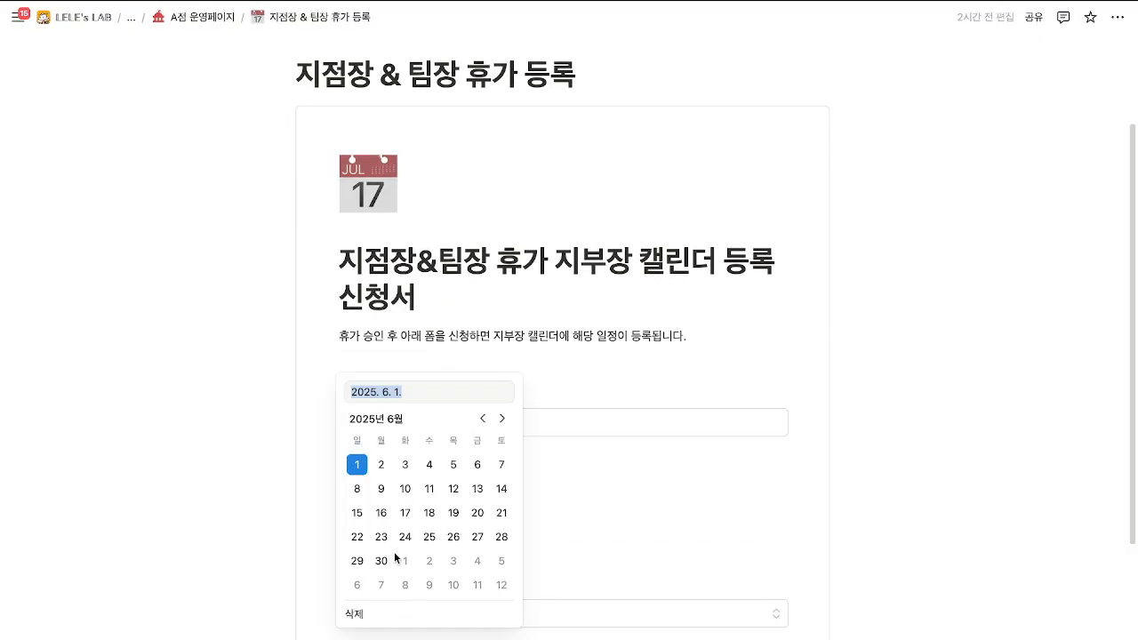
left_click(358, 467)
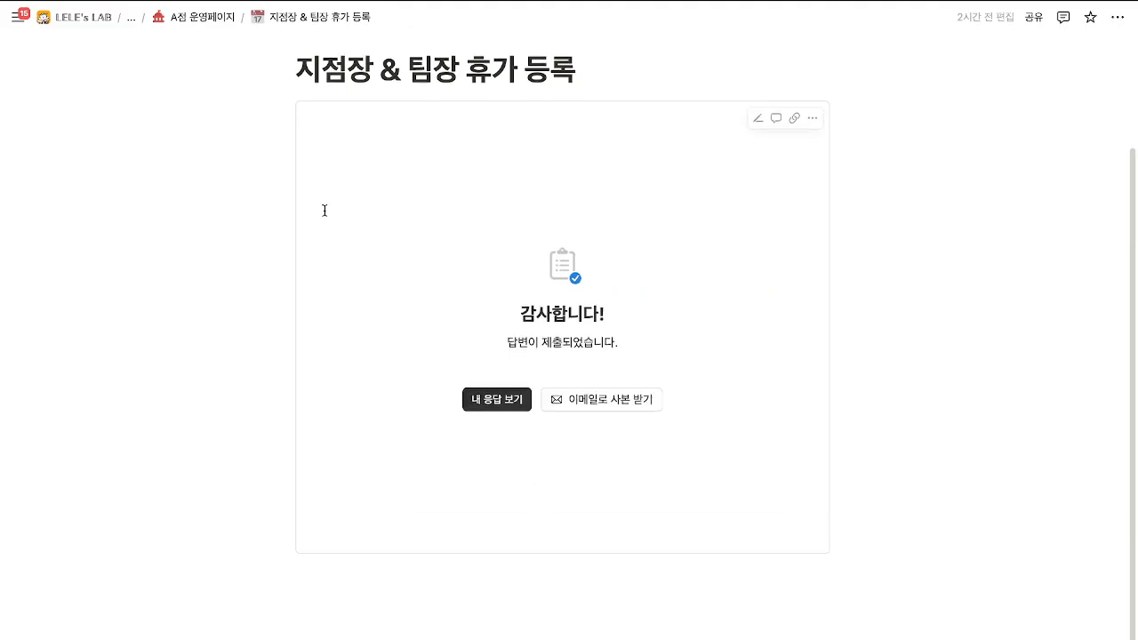
left_click(190, 18)
left_click(253, 16)
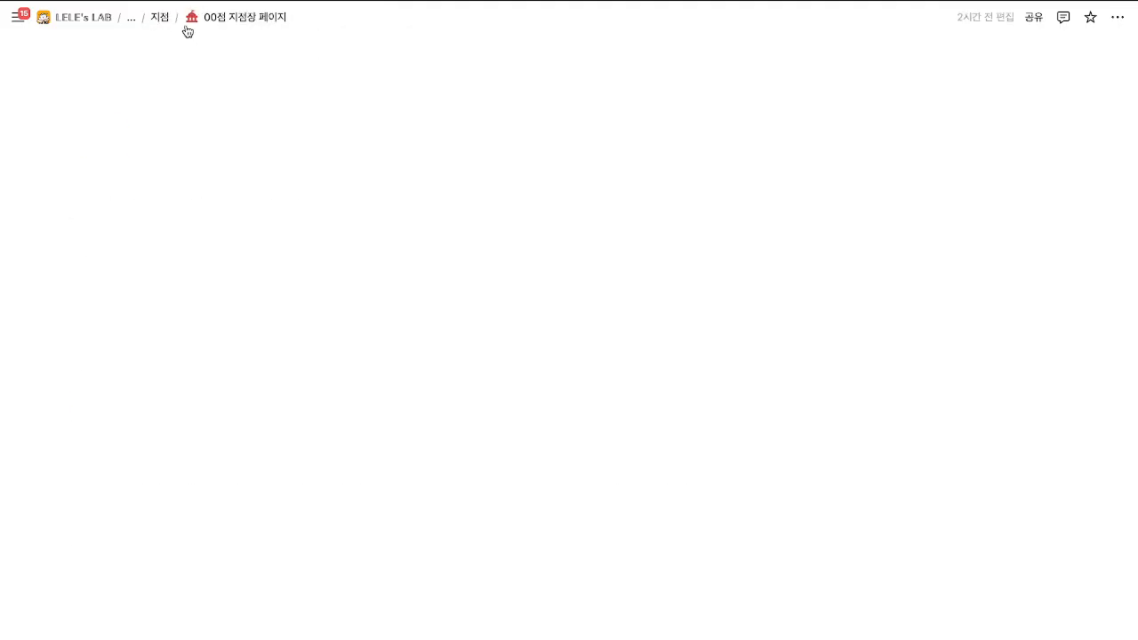
left_click(131, 17)
left_click(204, 150)
scroll(282, 381, "down", 15)
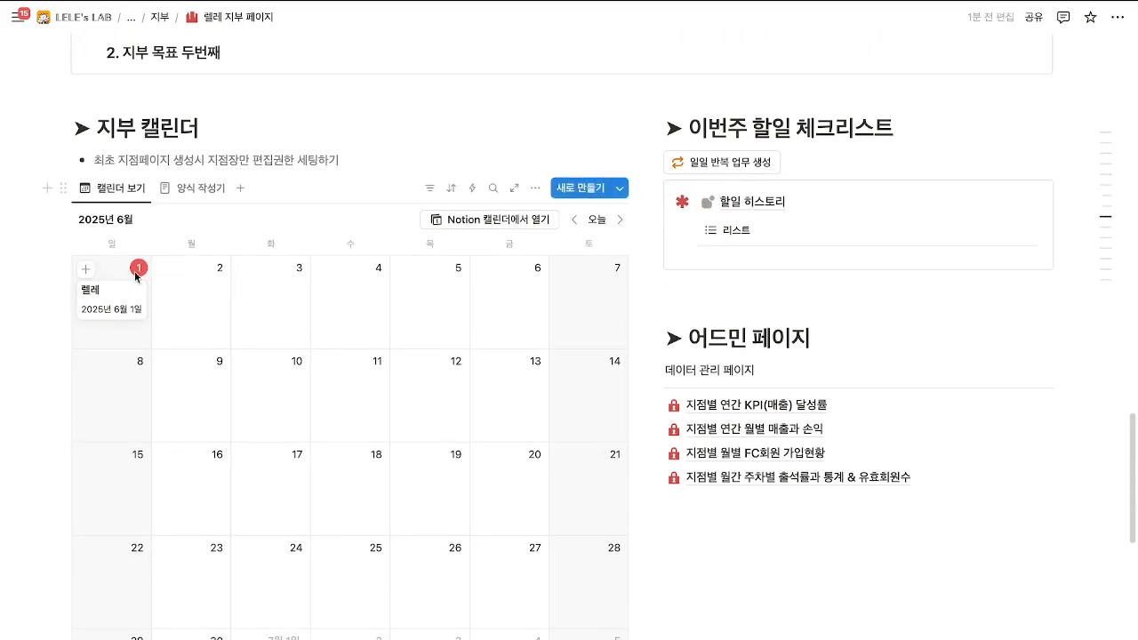
left_click(535, 188)
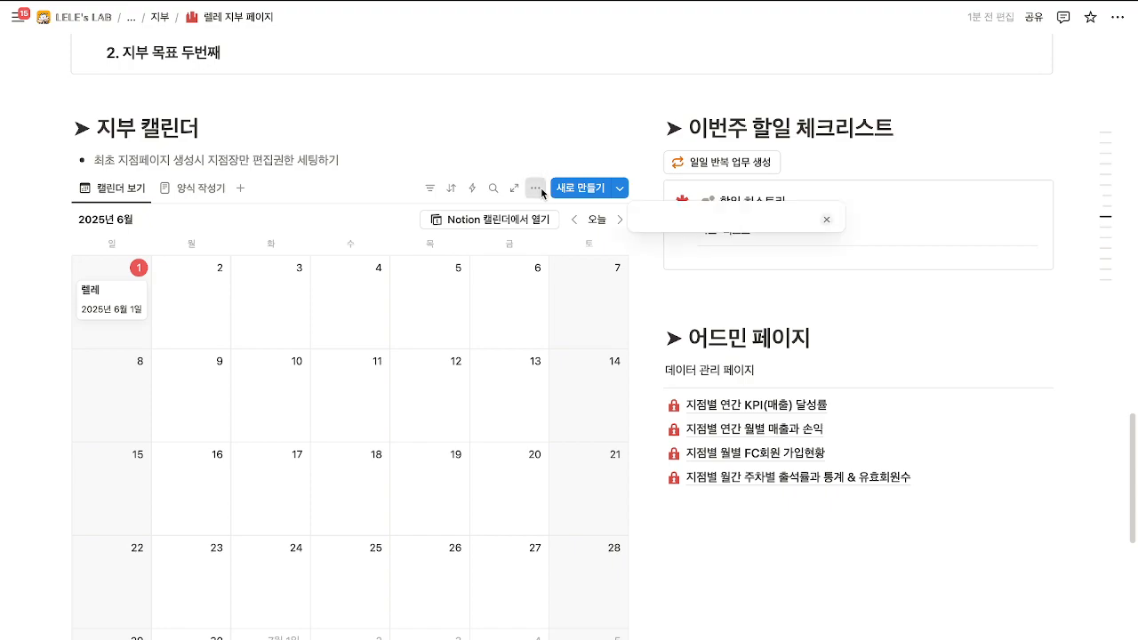
left_click(696, 309)
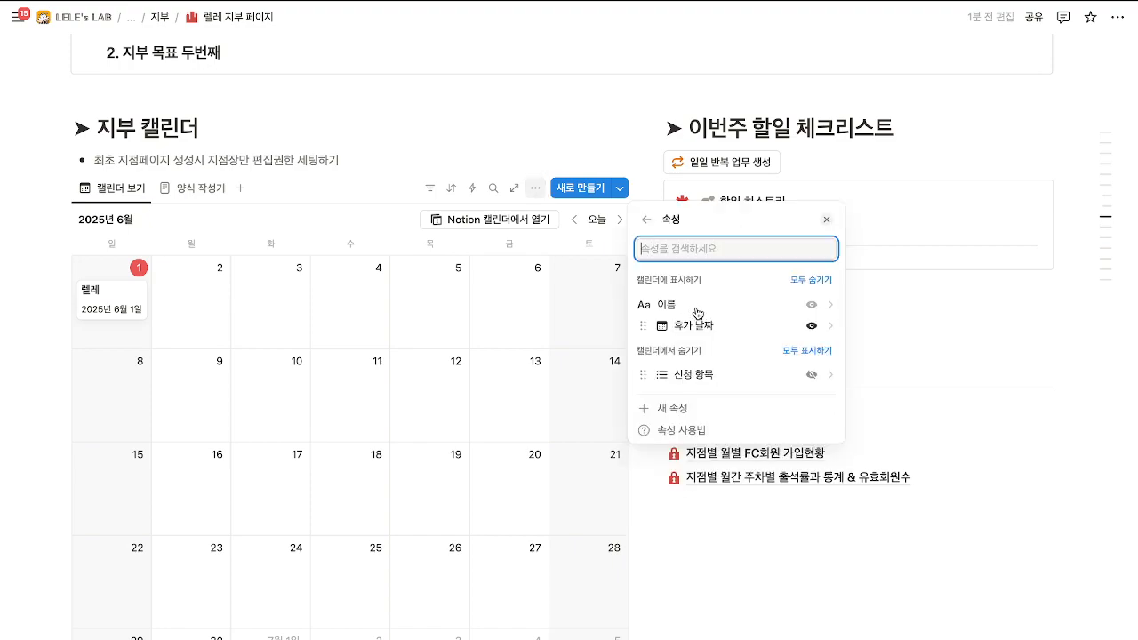
left_click(811, 375)
left_click(455, 357)
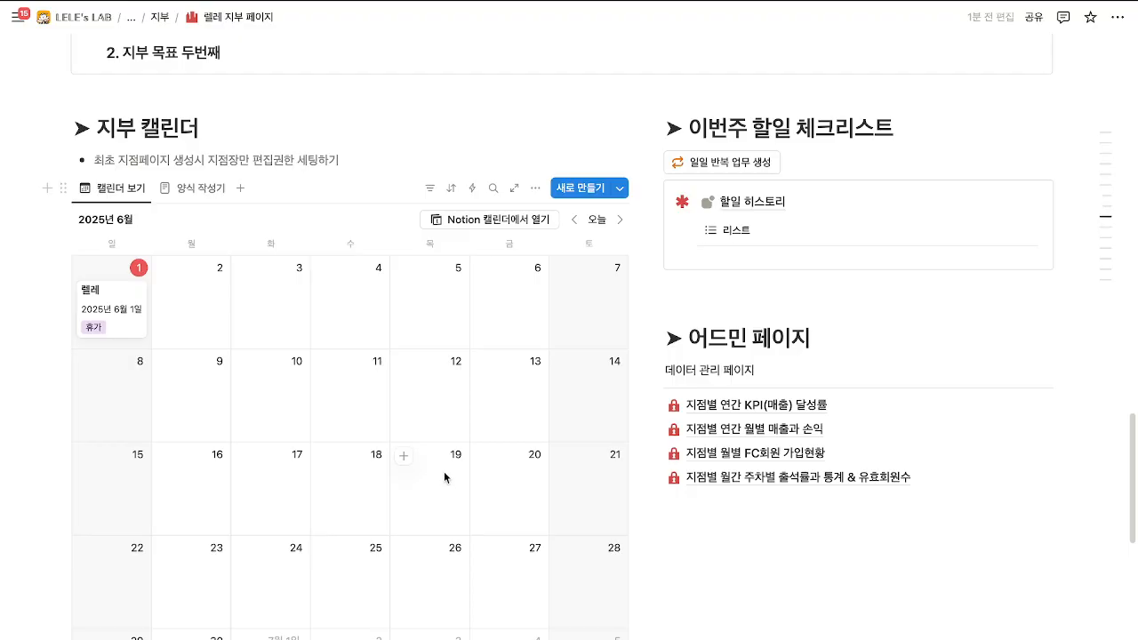
scroll(311, 400, "down", 1)
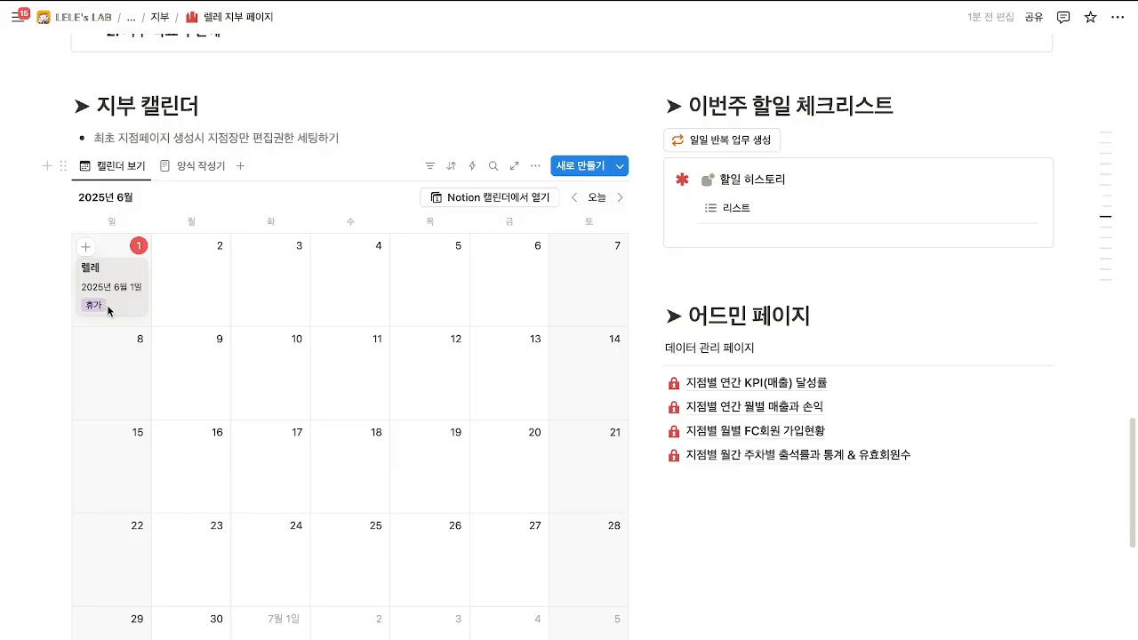
scroll(307, 317, "down", 2)
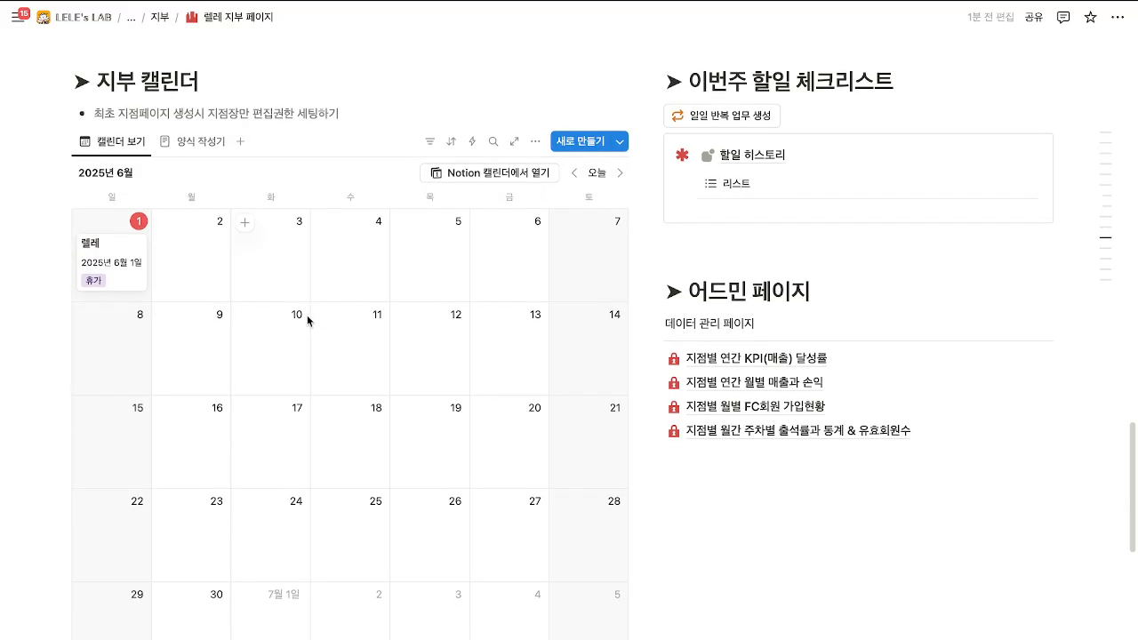
scroll(310, 323, "up", 2)
scroll(306, 317, "up", 1)
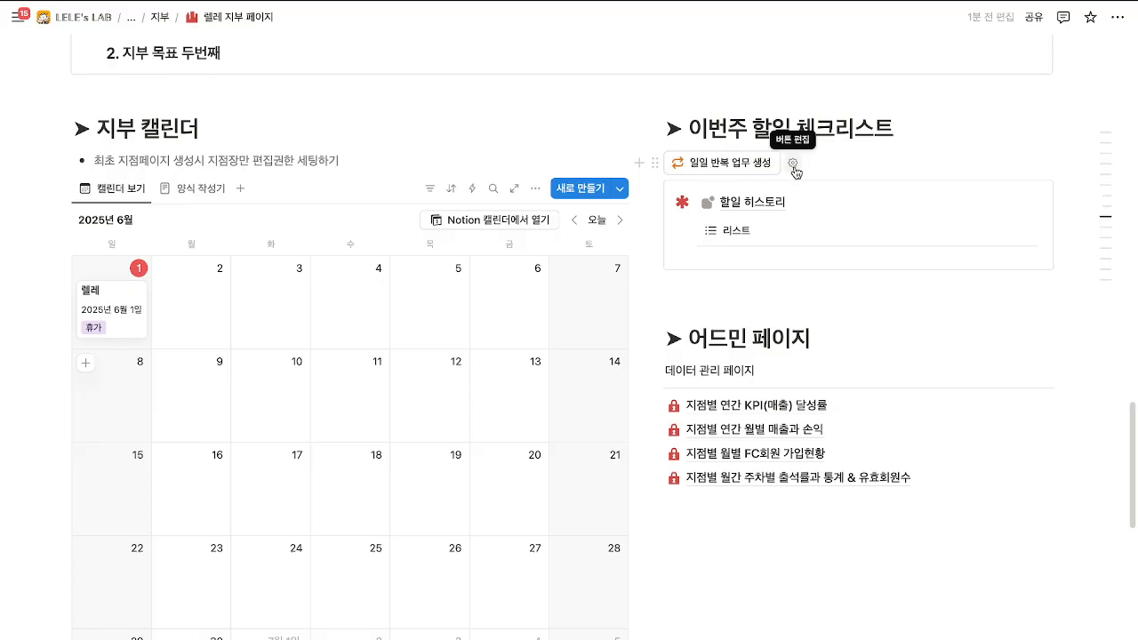
Open the 일일 반복 업무 생성 button's actions and retype the third action's page title.
left_click(792, 165)
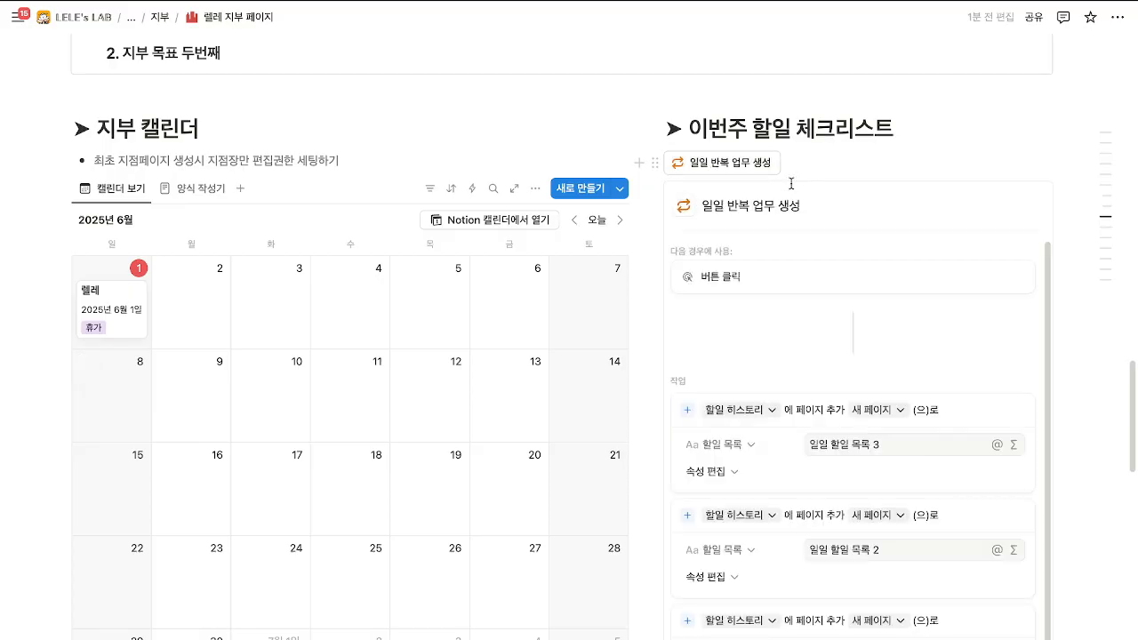
scroll(807, 343, "down", 1)
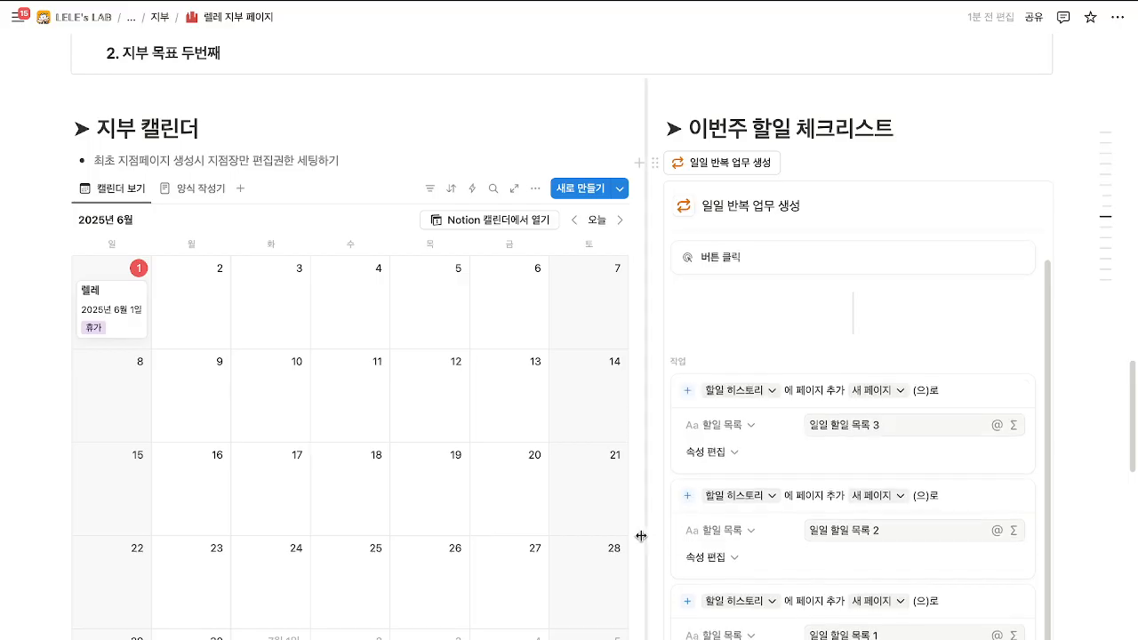
scroll(676, 501, "down", 5)
scroll(884, 452, "up", 3)
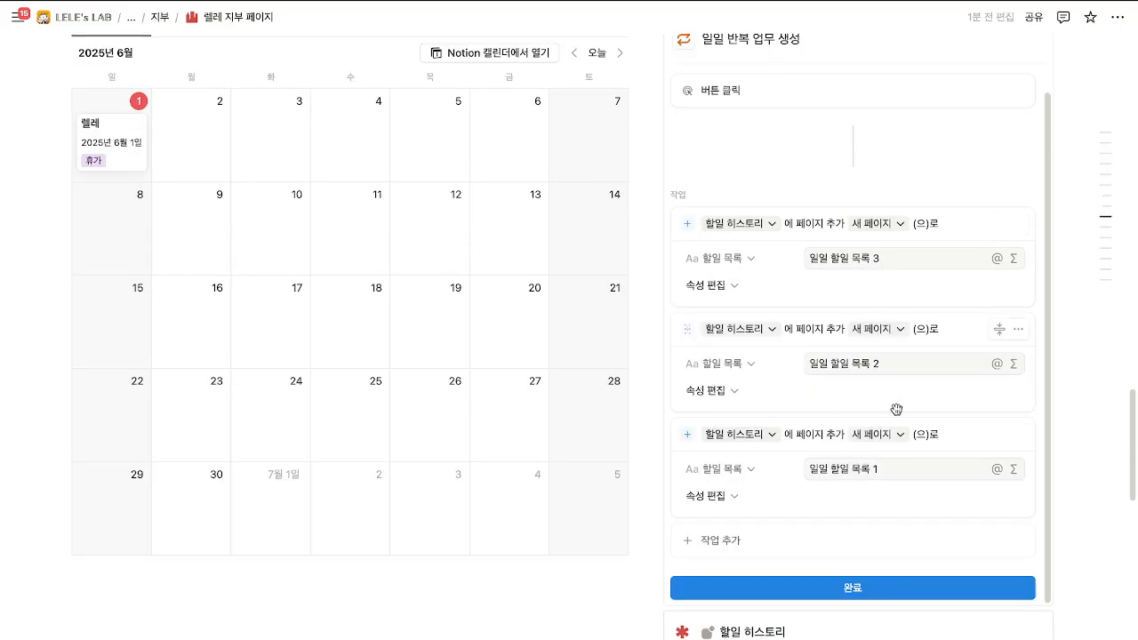
left_click_drag(882, 471, 806, 465)
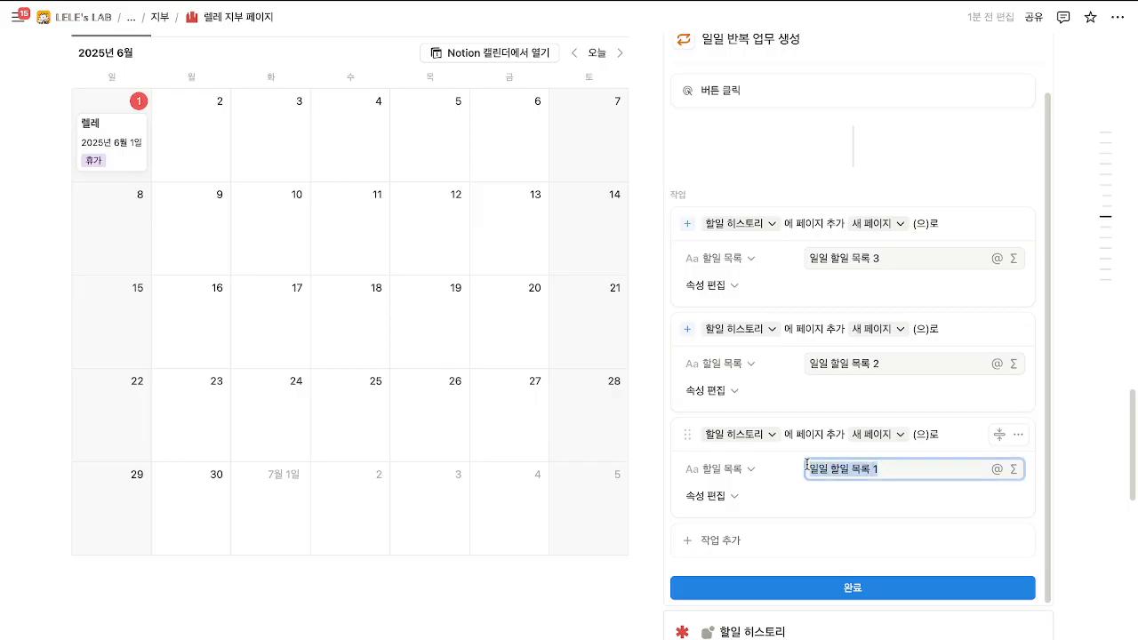
type("ㅇㅂㅇㅂ교")
key("BackSpace")
key("BackSpace")
key("BackSpace")
key("BackSpace")
key("BackSpace")
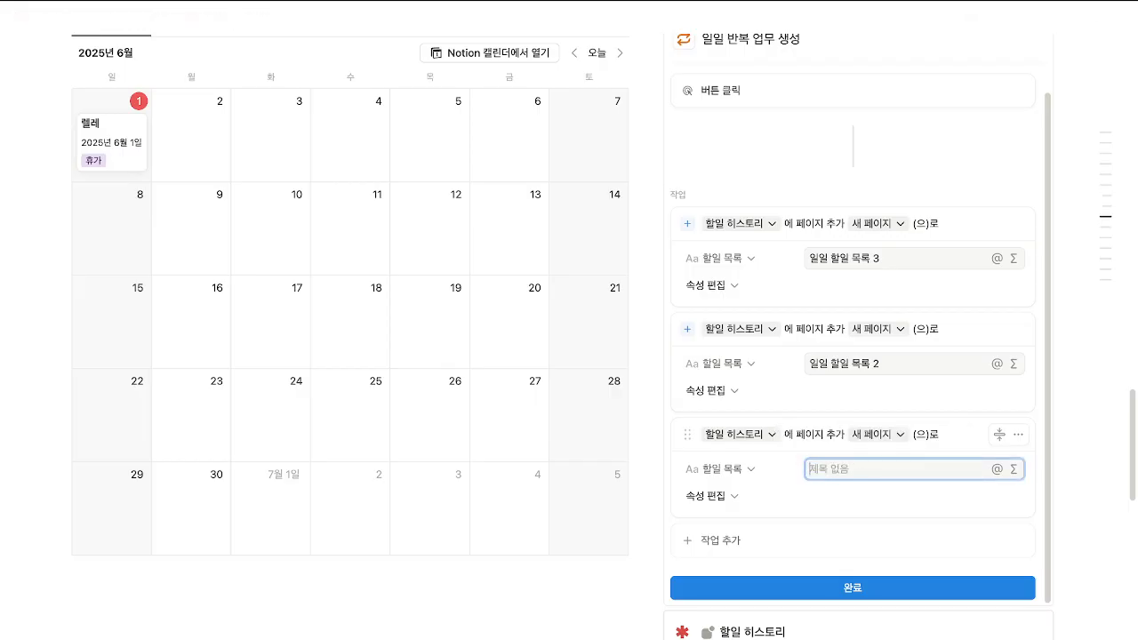
type("ㅇㄹㅇㄹ")
key("BackSpace")
key("BackSpace")
key("BackSpace")
key("BackSpace")
type("일의")
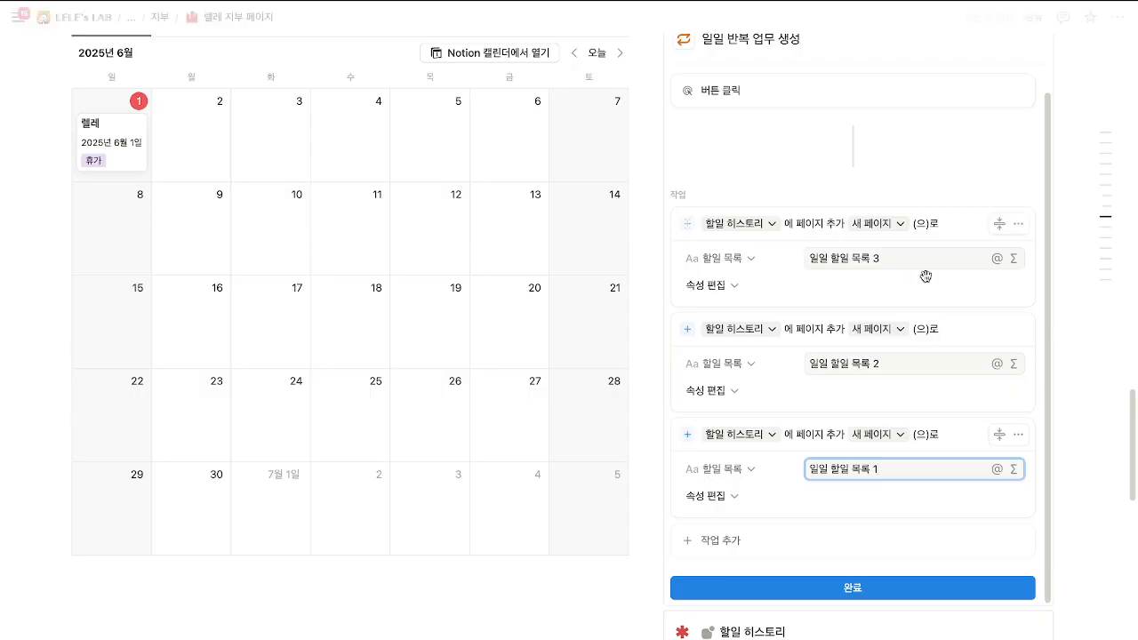
Duplicate the first action, move the copy to the top and retitle it 일일 할일 목록 4.
left_click(1017, 226)
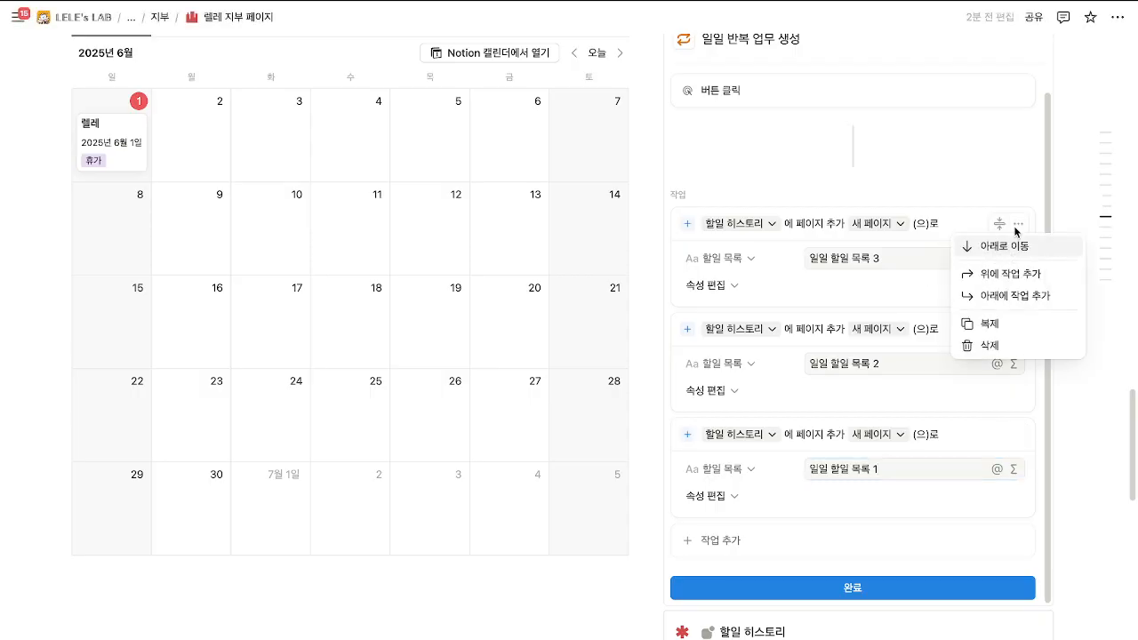
left_click(1004, 325)
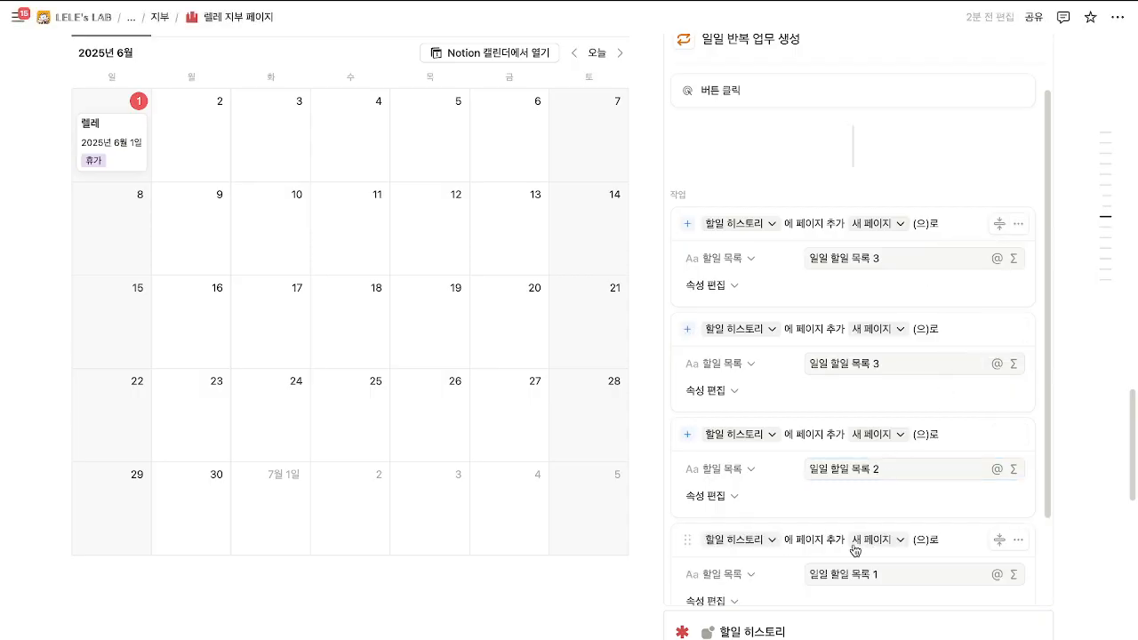
left_click_drag(828, 542, 826, 259)
left_click(887, 260)
key("BackSpace")
type("4")
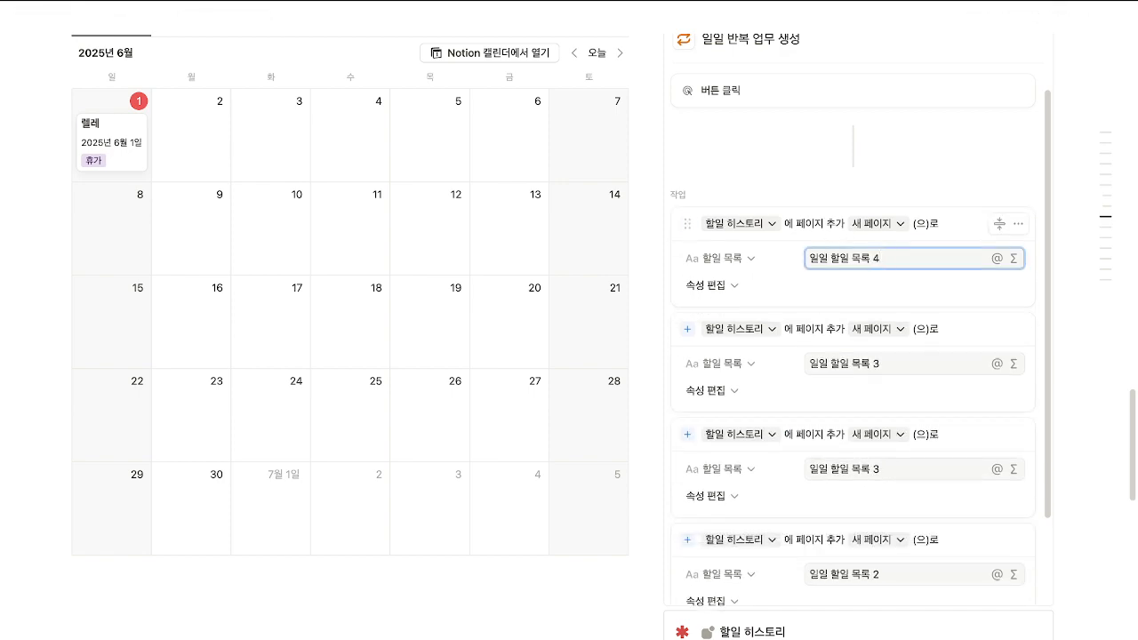
Renumber the lower action titles to 일일 할일 목록 2 and 일일 할일 목록 1.
scroll(884, 335, "down", 2)
left_click(883, 359)
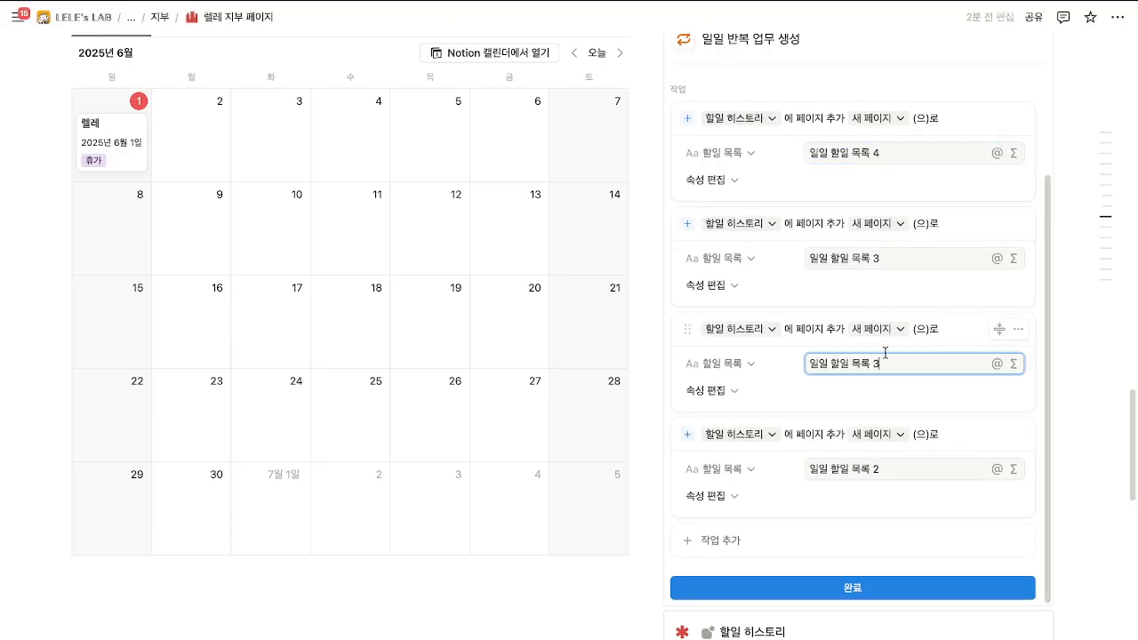
key("BackSpace")
type("2")
left_click(897, 471)
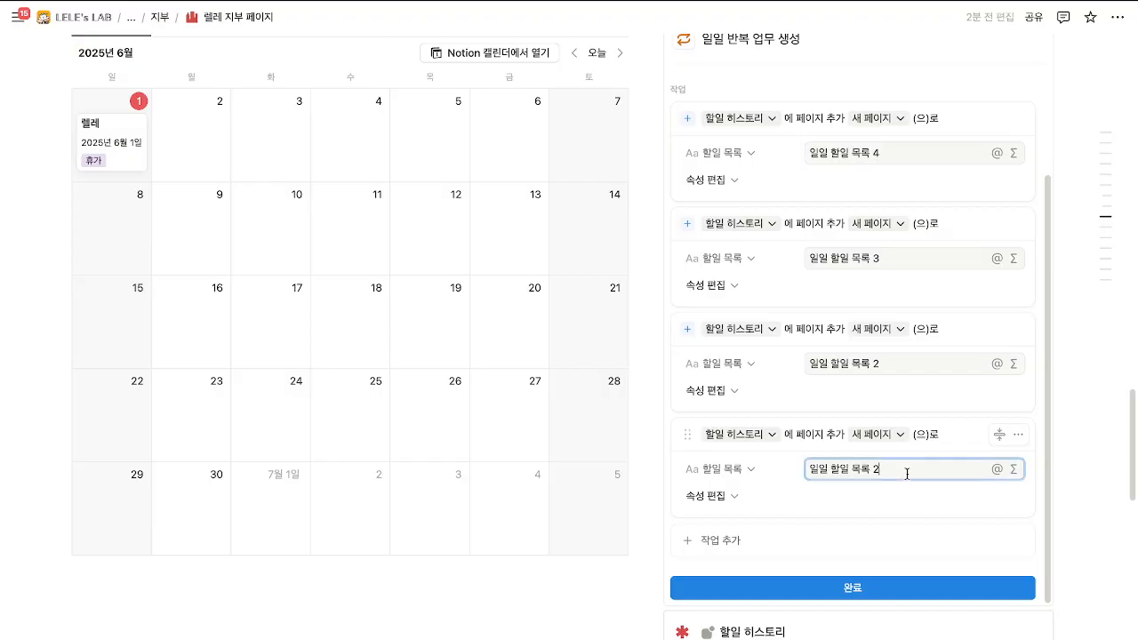
key("BackSpace")
type("1")
Duplicate the top 일일 할일 목록 4 action and retitle the new copy 일일 할일 목록 5.
scroll(887, 438, "up", 2)
scroll(887, 436, "down", 2)
left_click(1018, 119)
left_click(1006, 214)
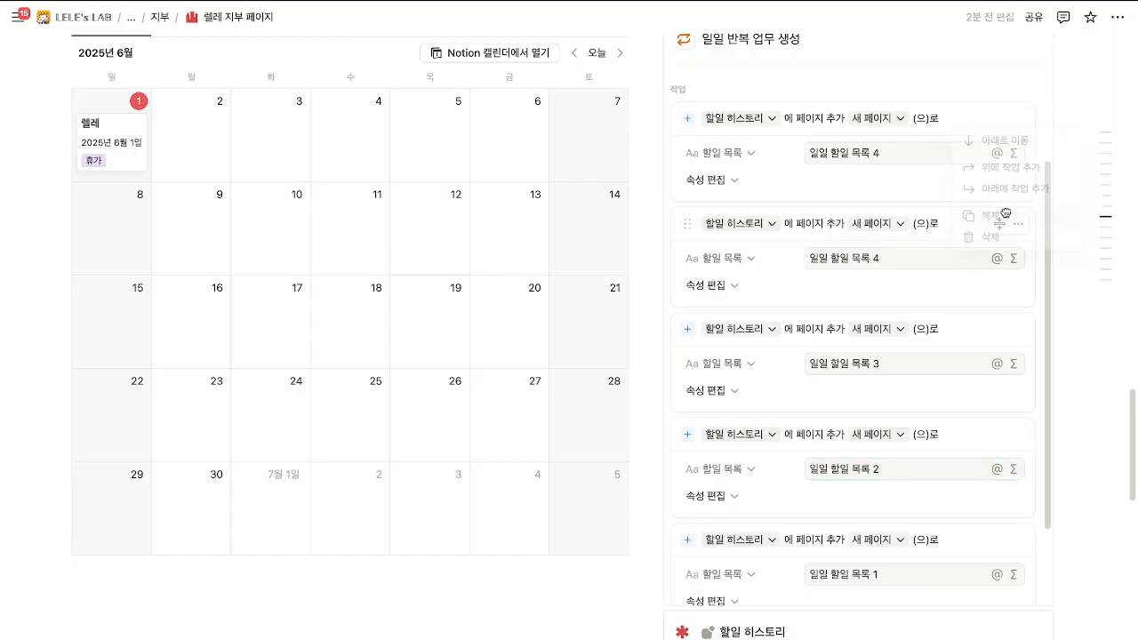
scroll(932, 385, "down", 2)
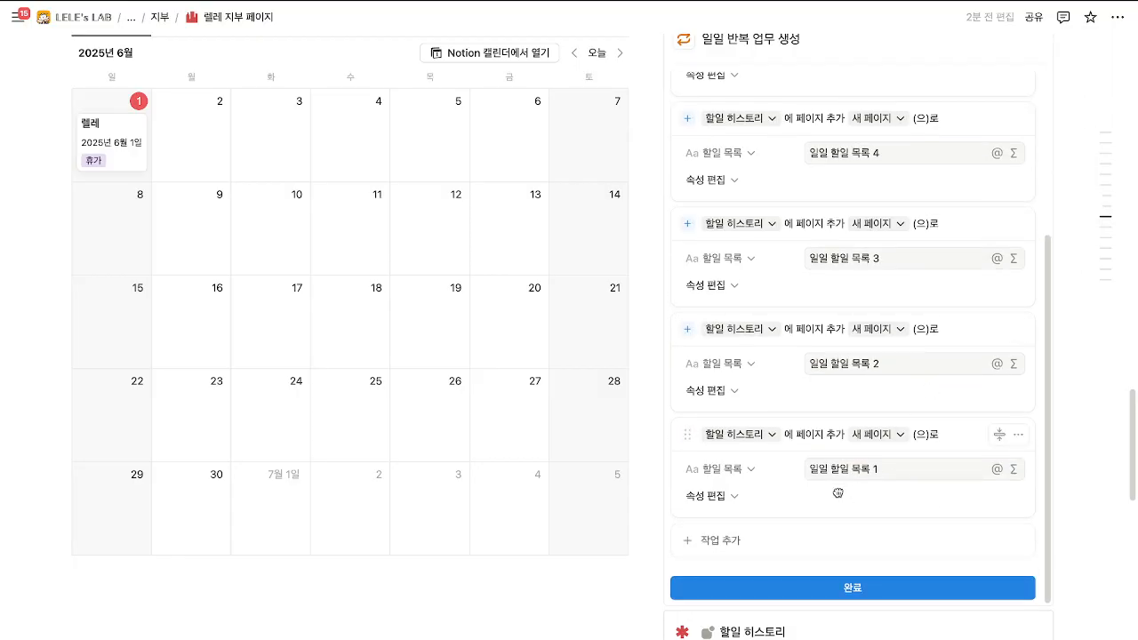
scroll(837, 492, "up", 2)
left_click(901, 144)
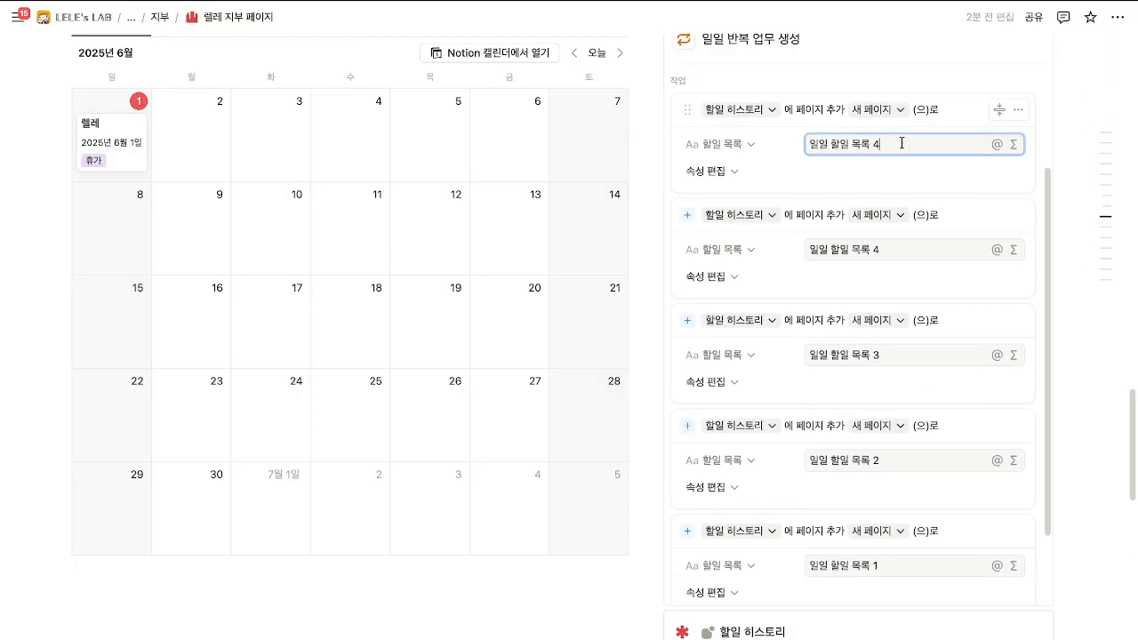
key("BackSpace")
type("5")
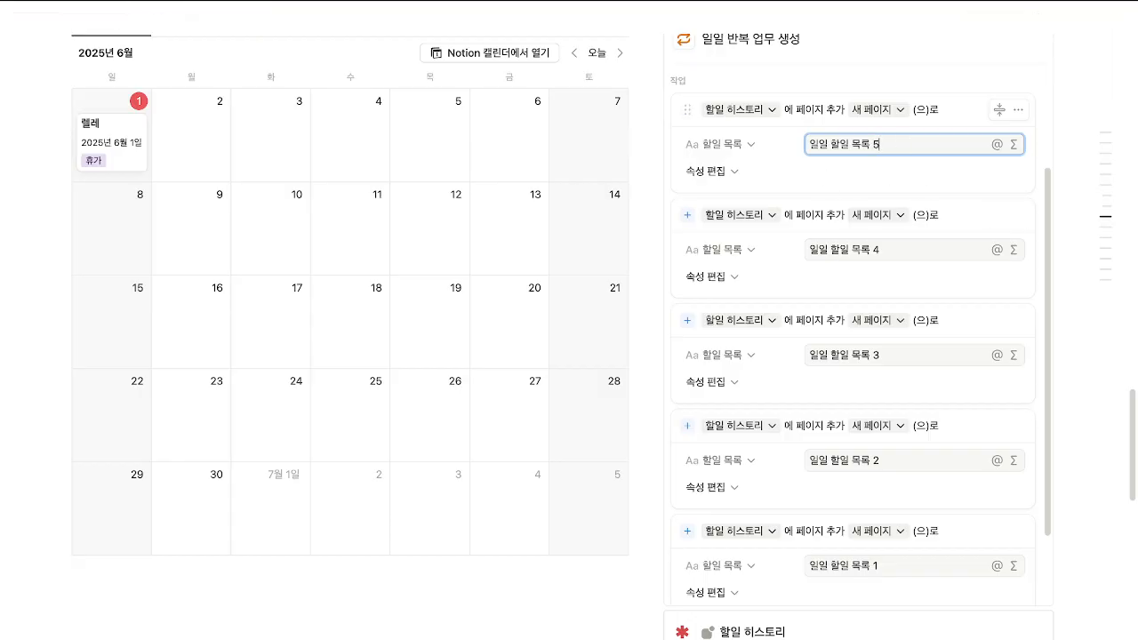
scroll(893, 179, "up", 2)
scroll(859, 221, "down", 4)
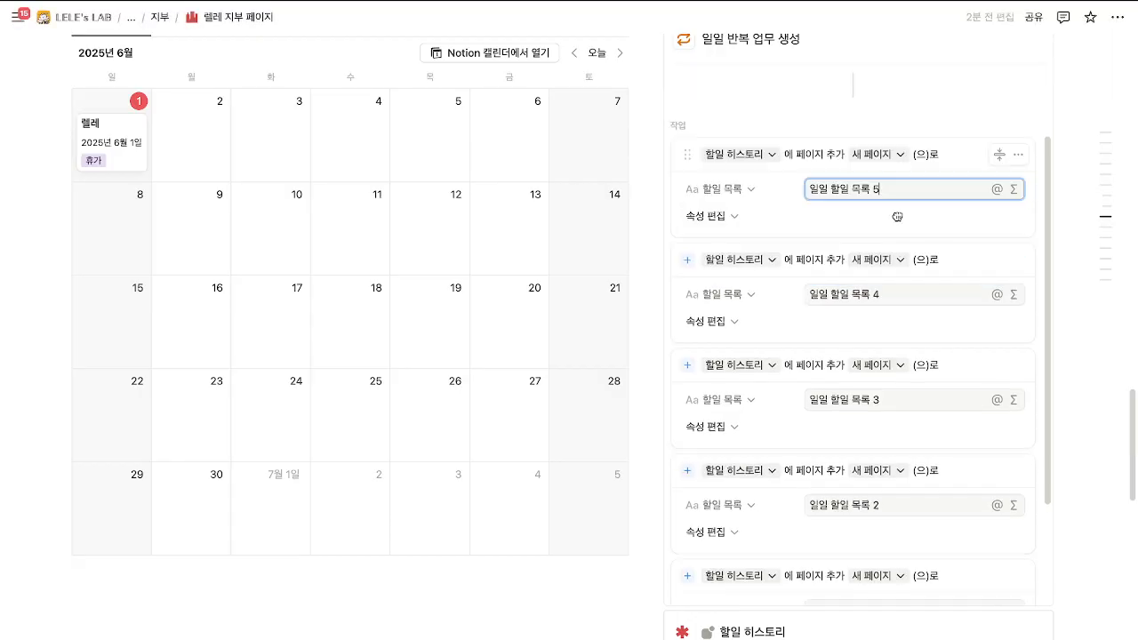
Save the button's actions and run 일일 반복 업무 생성 to create today's five tasks.
left_click(856, 587)
scroll(877, 560, "up", 3)
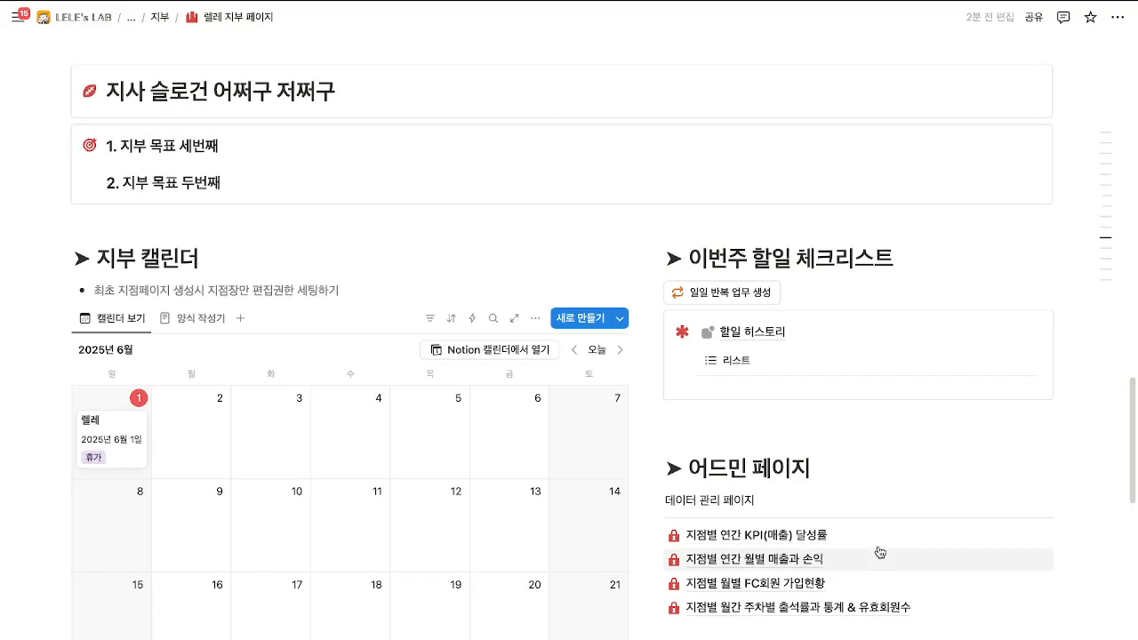
left_click(722, 292)
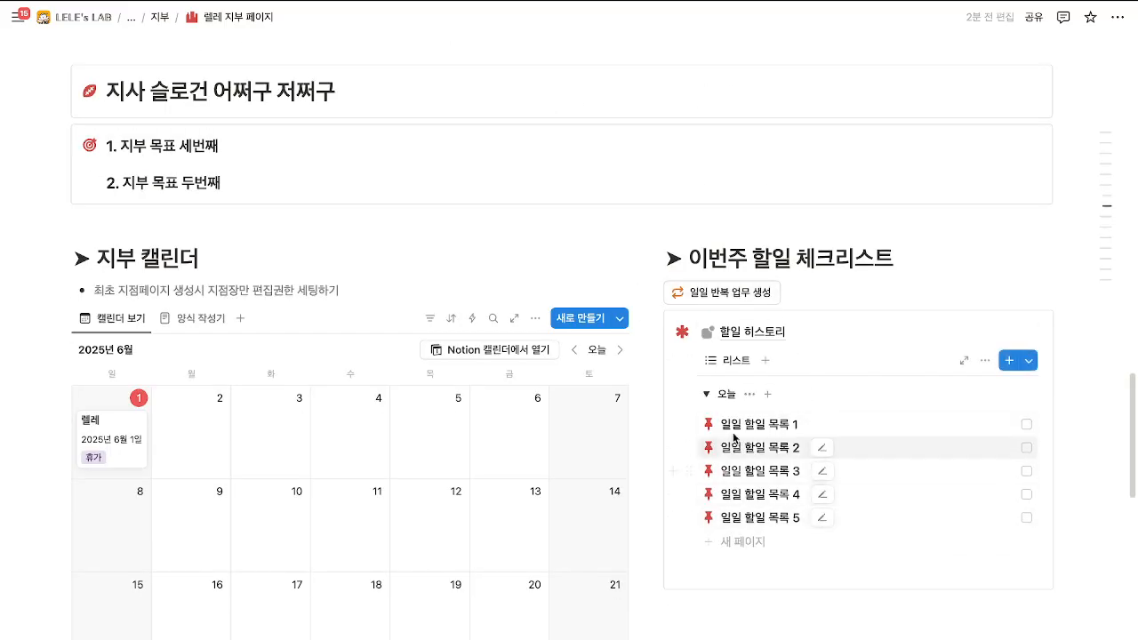
Check off 일일 할일 목록 1 and 2, then peek at task 1 and close it.
left_click(1027, 425)
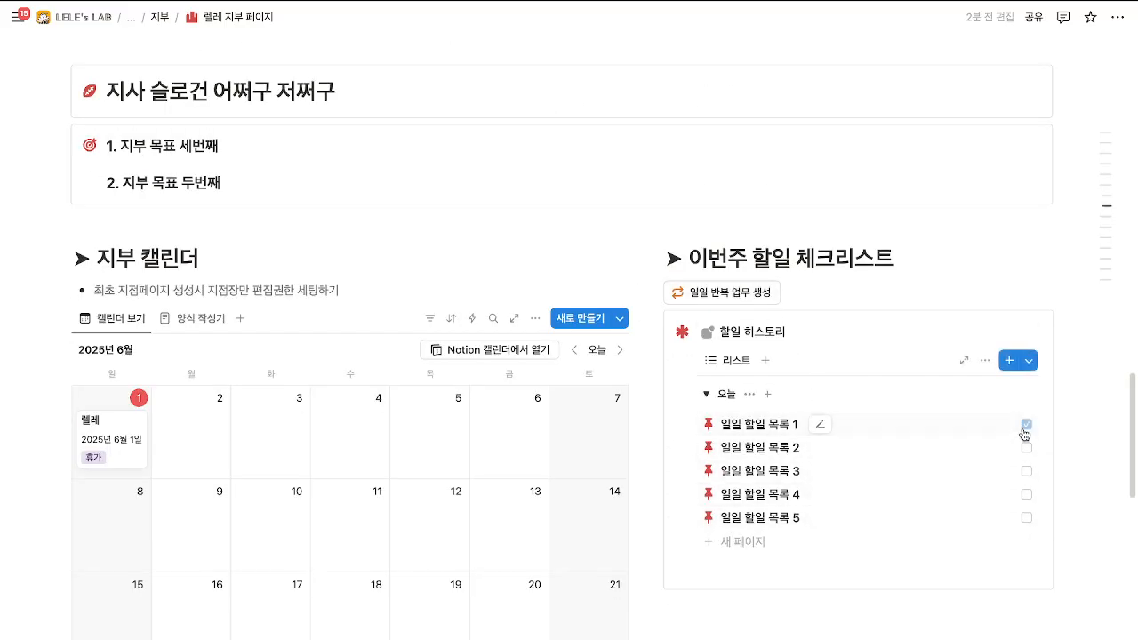
left_click(1026, 448)
left_click(760, 424)
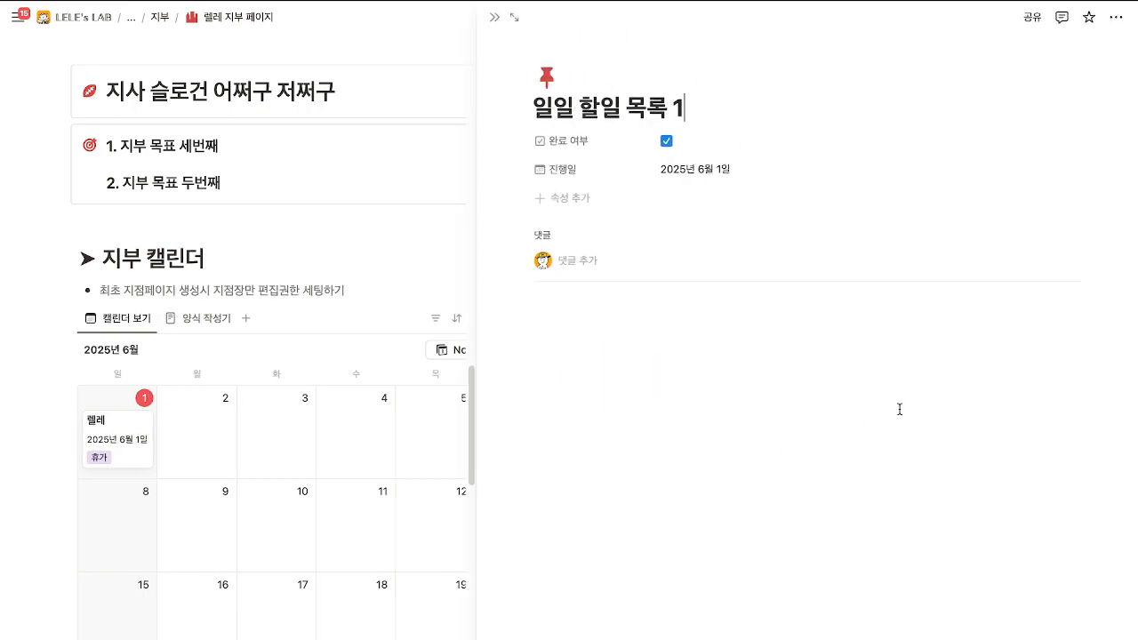
left_click(495, 17)
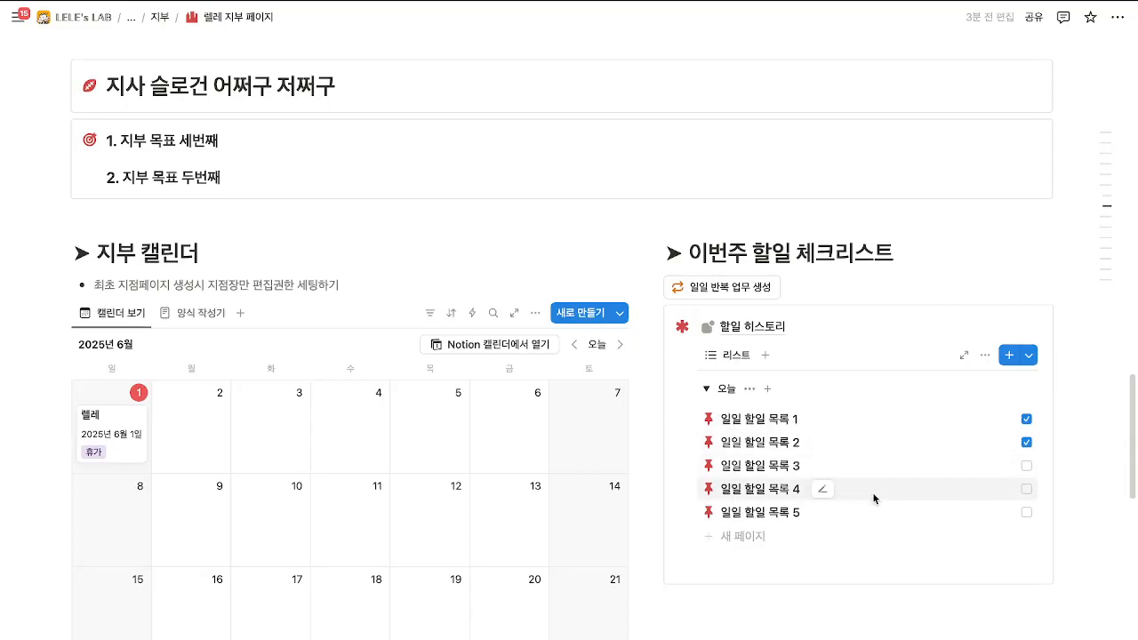
scroll(884, 497, "down", 2)
Review the task list's shown properties and its this-week 진행일 filter, then select the callout.
left_click(984, 240)
left_click(944, 378)
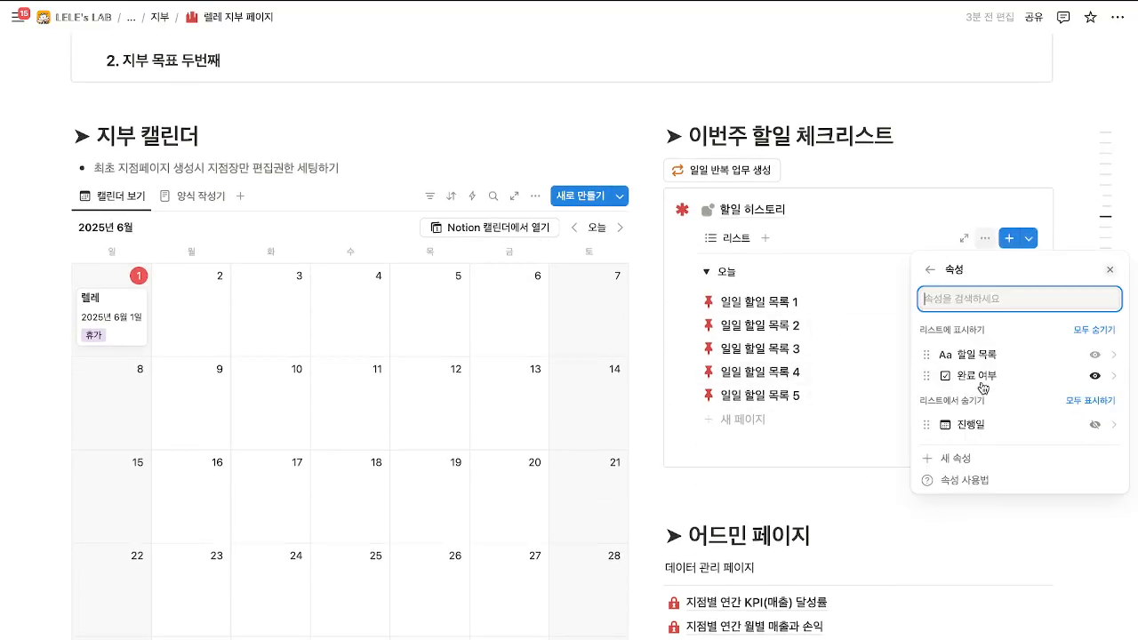
left_click(925, 268)
left_click(949, 401)
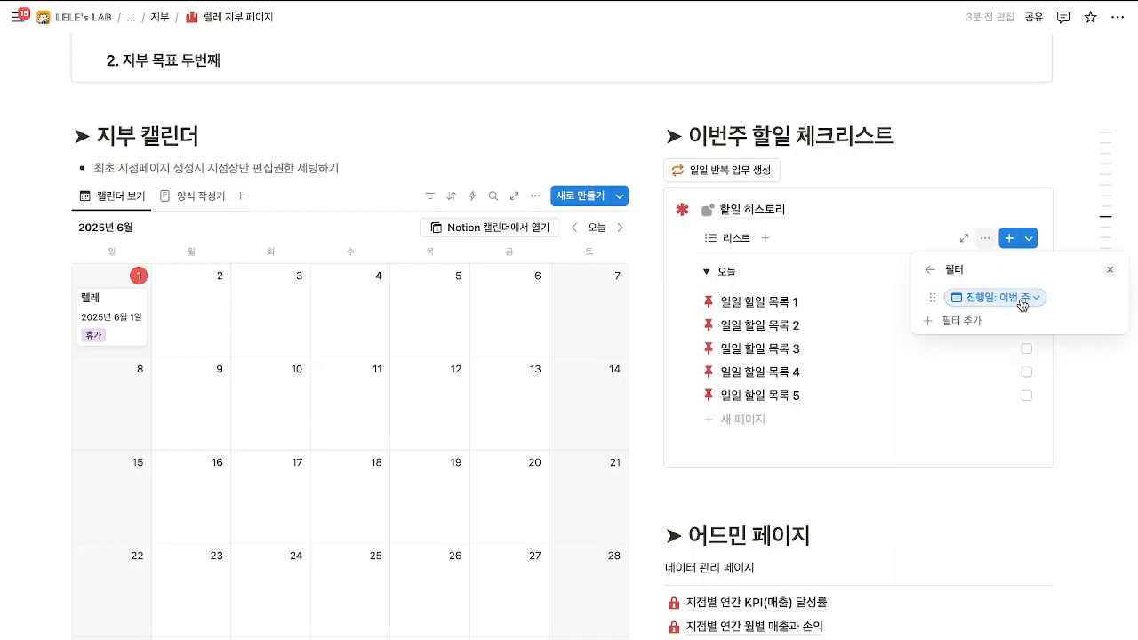
left_click(916, 229)
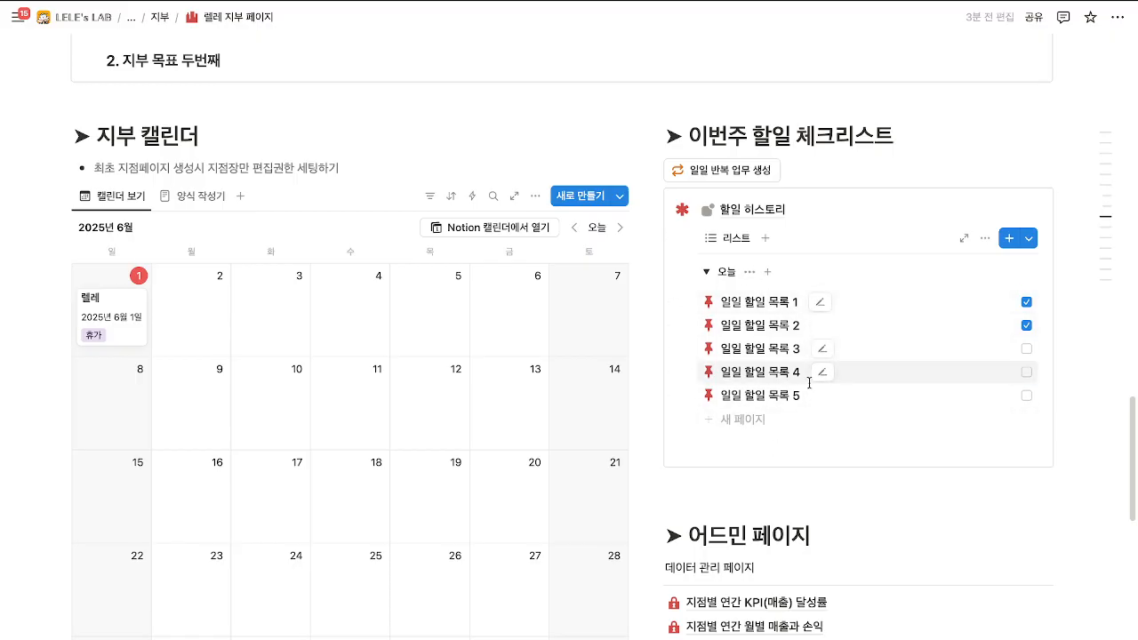
left_click_drag(715, 272, 732, 276)
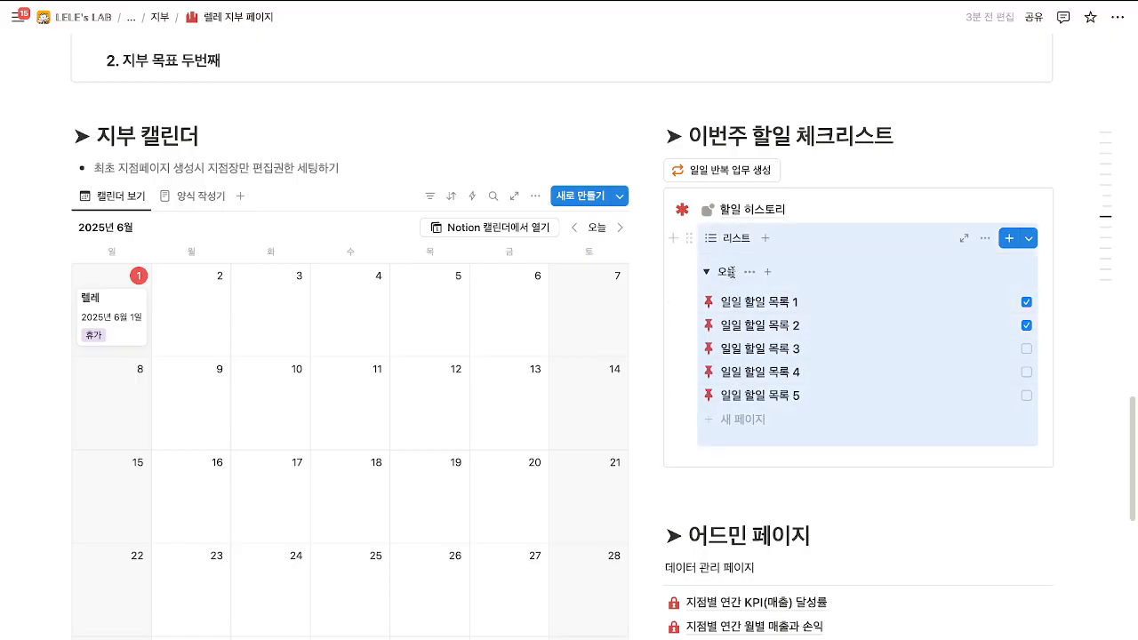
left_click(862, 220)
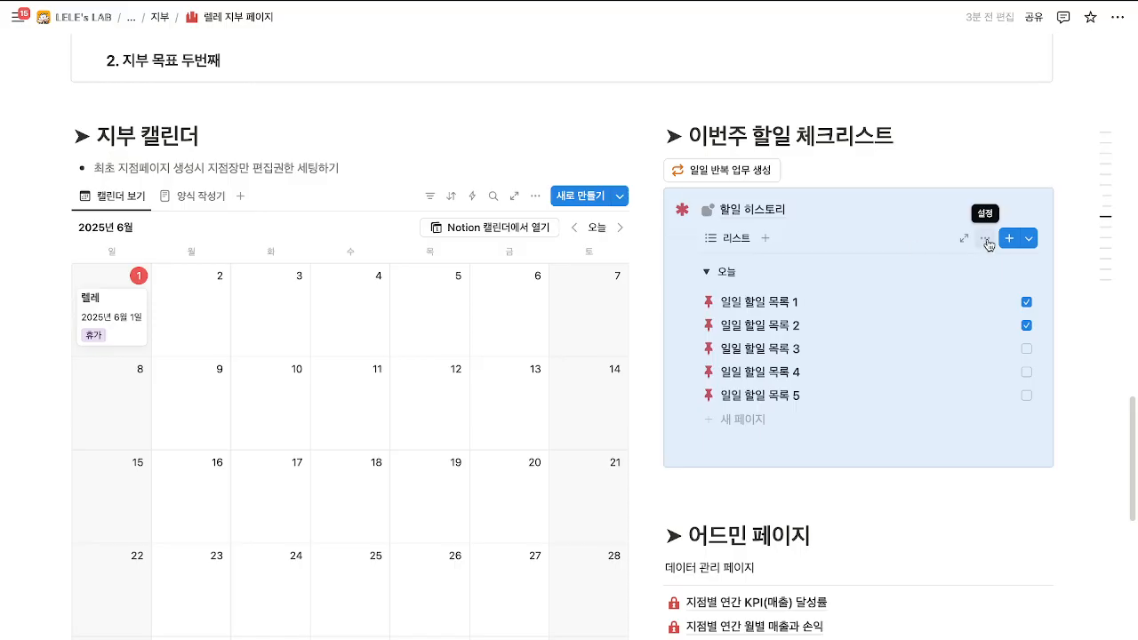
Change the 진행일 filter period from 주 to 월 so it shows this month.
left_click(986, 240)
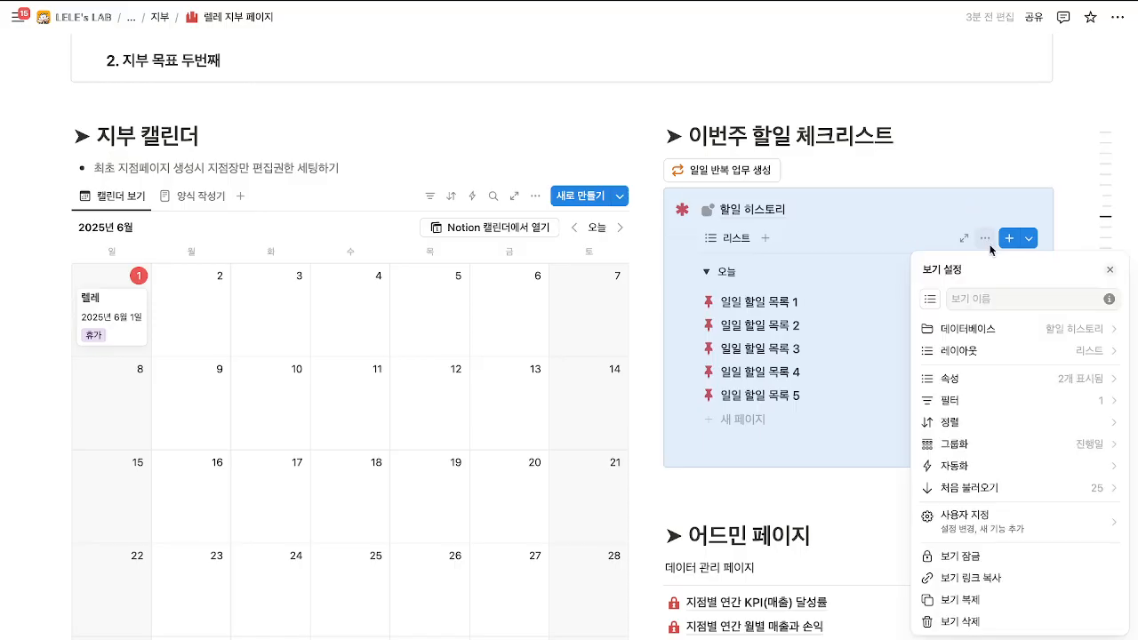
left_click(1013, 399)
left_click(1010, 306)
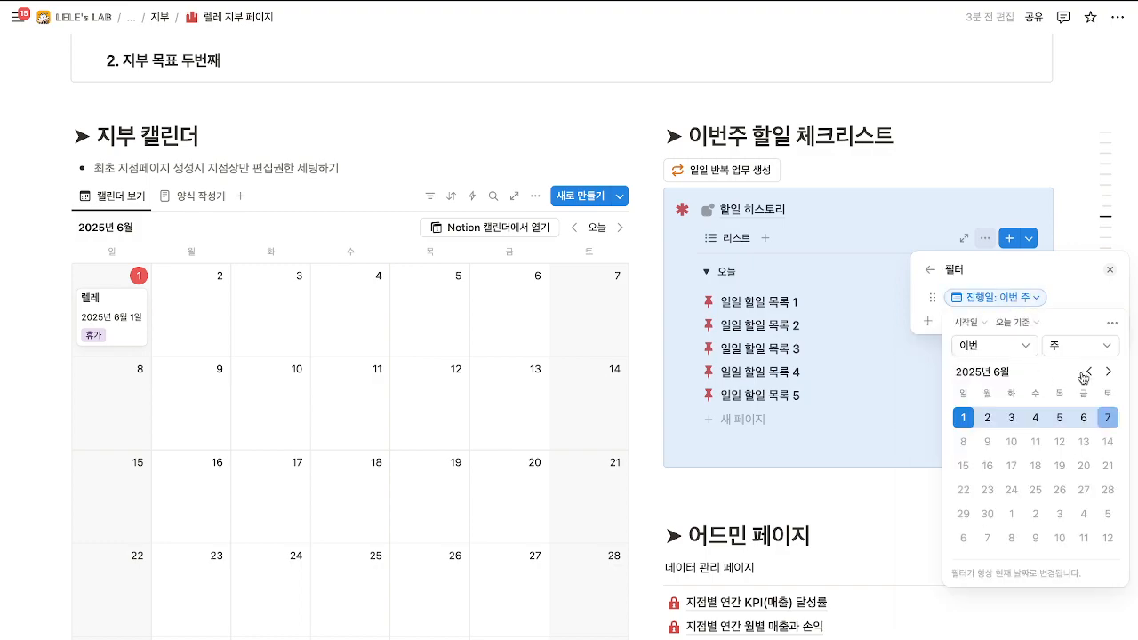
left_click(1093, 346)
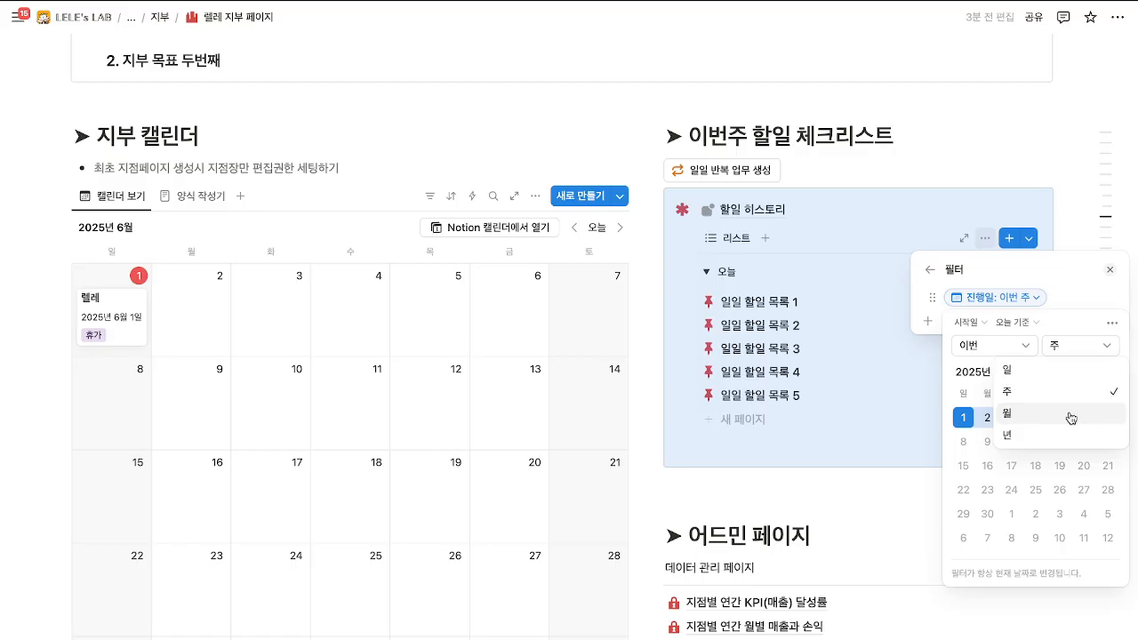
left_click(1069, 414)
left_click(1022, 222)
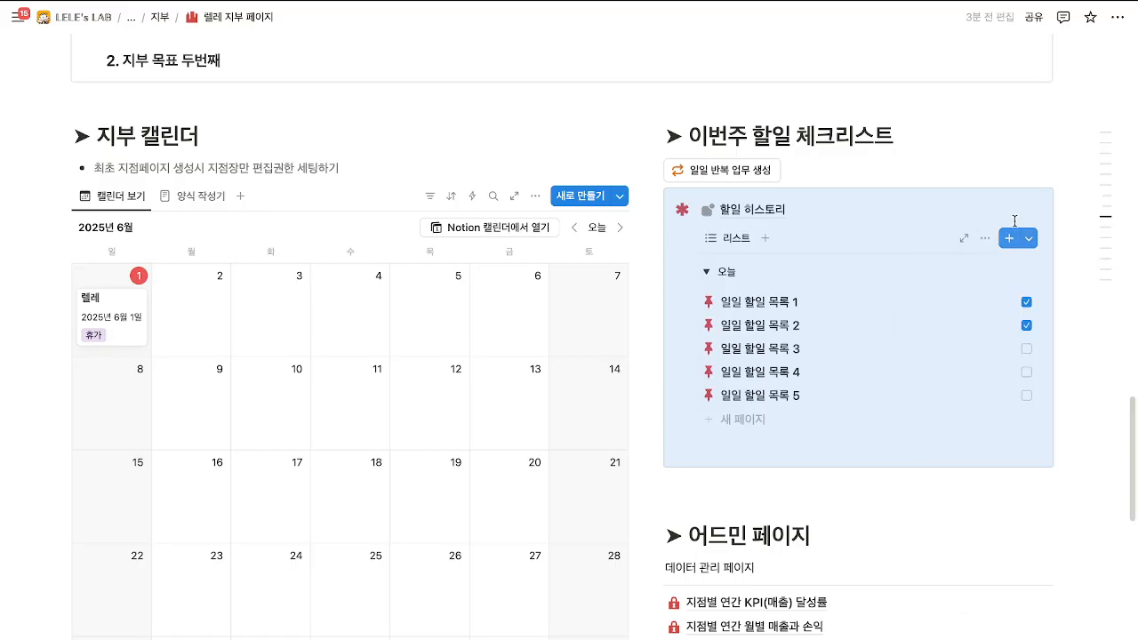
left_click(1014, 169)
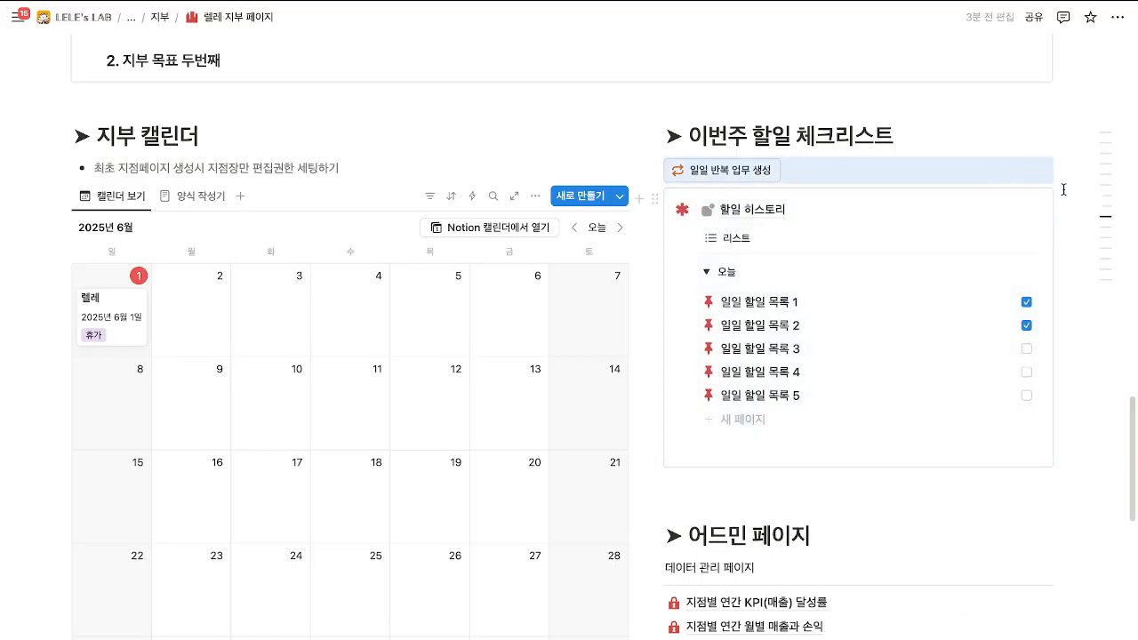
Open 할일 히스토리 and browse its 캘린더 view back to May and April 2025.
left_click(754, 210)
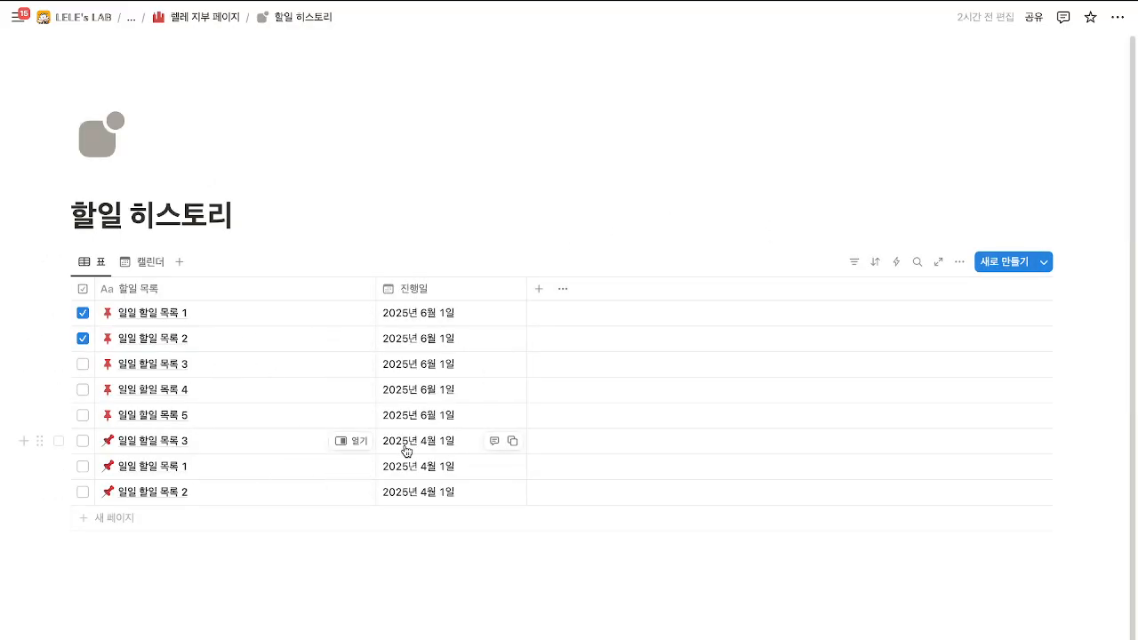
left_click(142, 261)
scroll(338, 347, "down", 5)
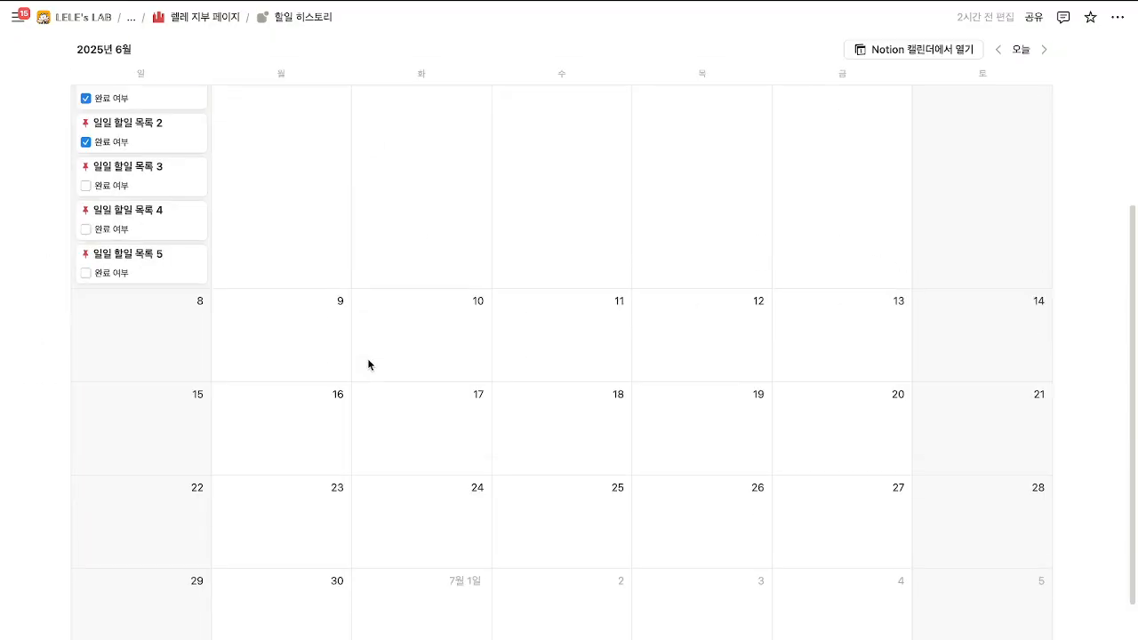
scroll(367, 371, "up", 5)
left_click(996, 297)
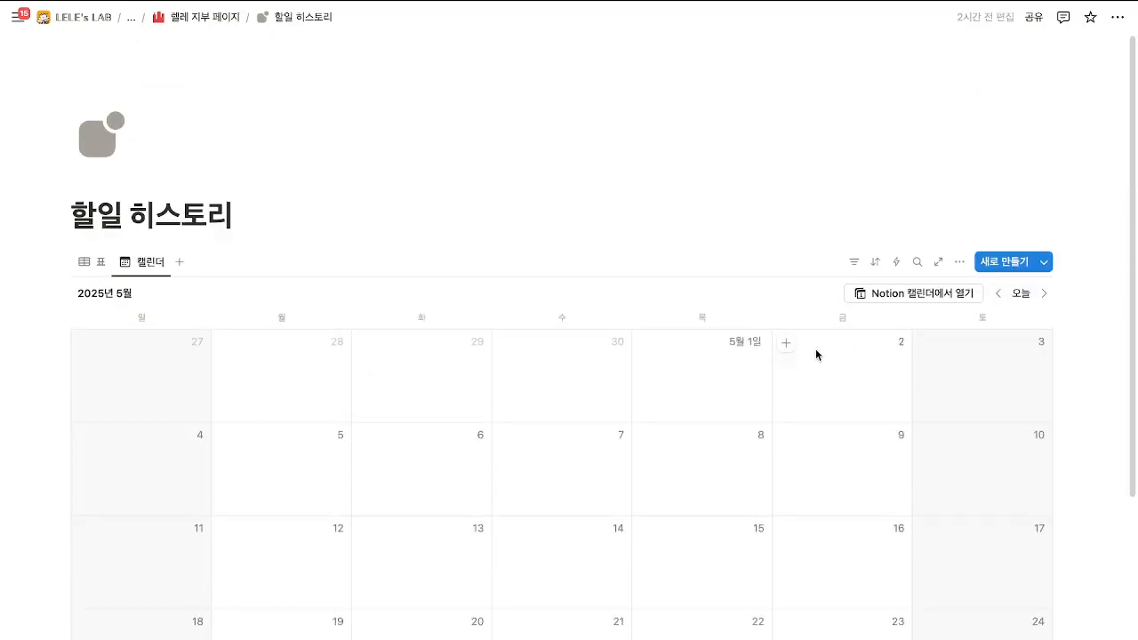
scroll(815, 353, "down", 5)
scroll(815, 354, "up", 5)
left_click(996, 295)
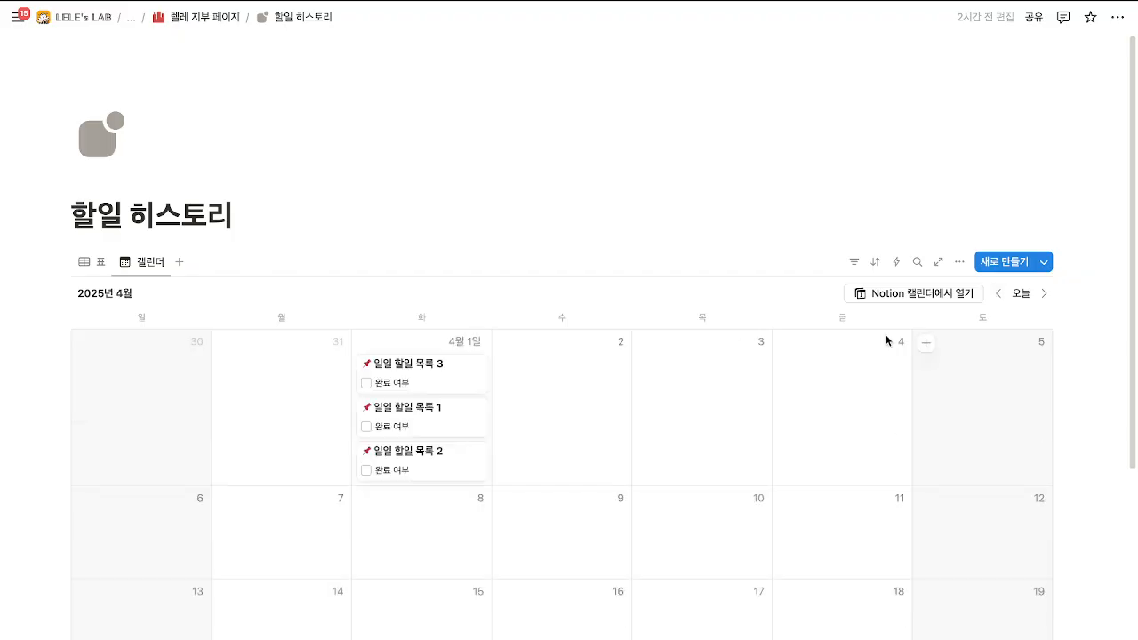
scroll(579, 314, "down", 3)
scroll(578, 314, "up", 3)
In the 표 view, delete all eight task rows and return to 렐레 지부 페이지.
left_click(100, 261)
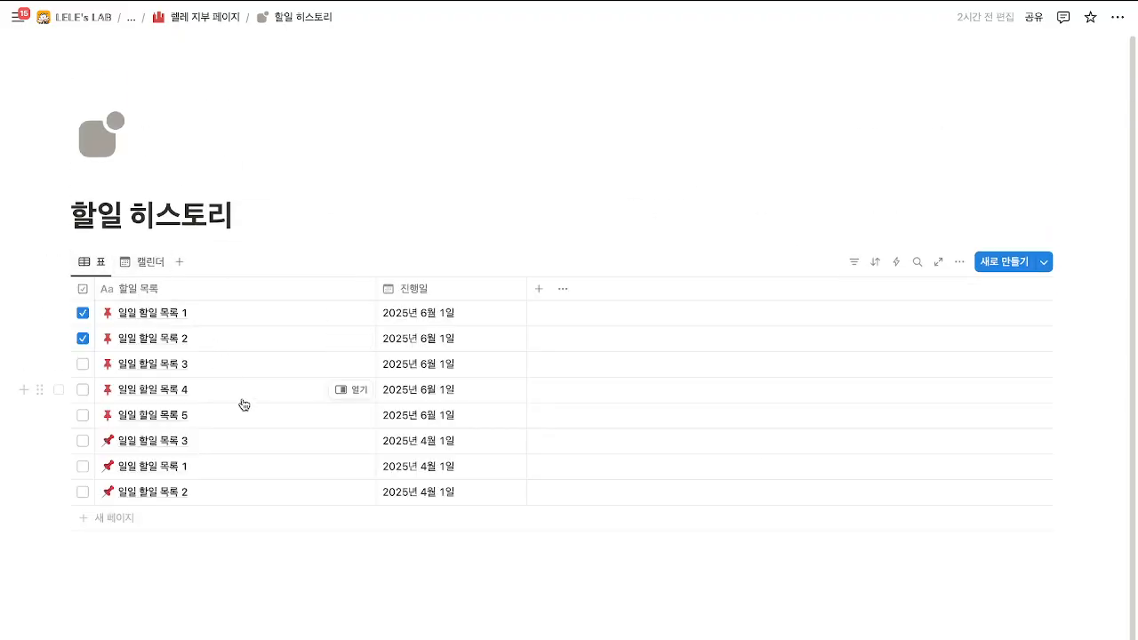
left_click_drag(1107, 496, 667, 287)
key("Delete")
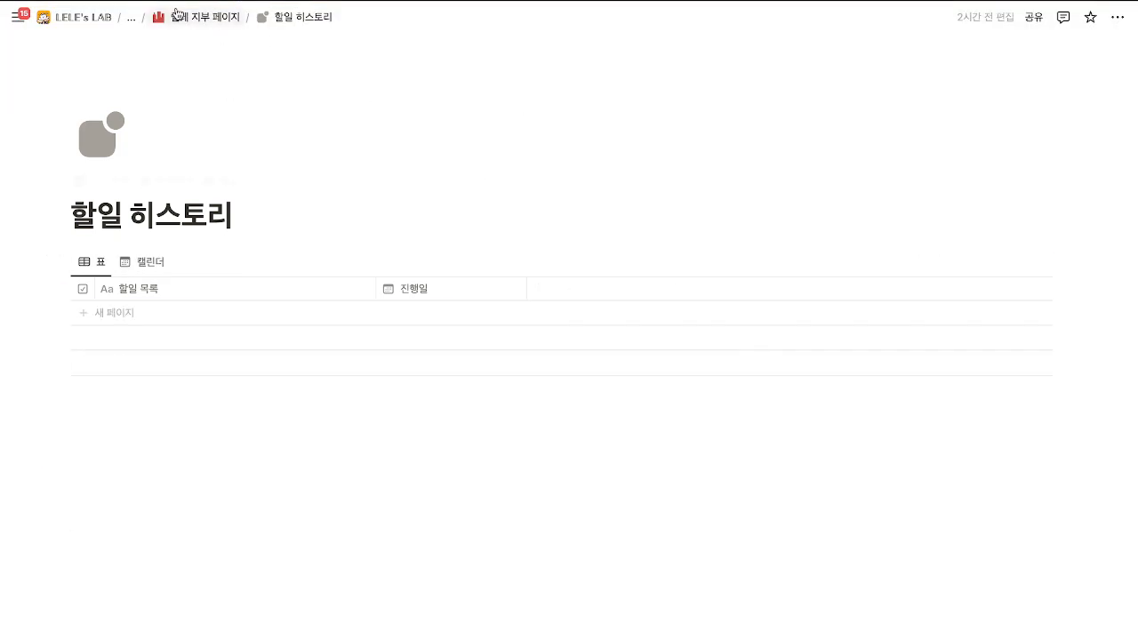
left_click(192, 16)
Open the 지점별 연간 KPI(매출) 달성률 page, then the 연간 지점 관리 database and its 연간 목표 column.
scroll(836, 388, "down", 20)
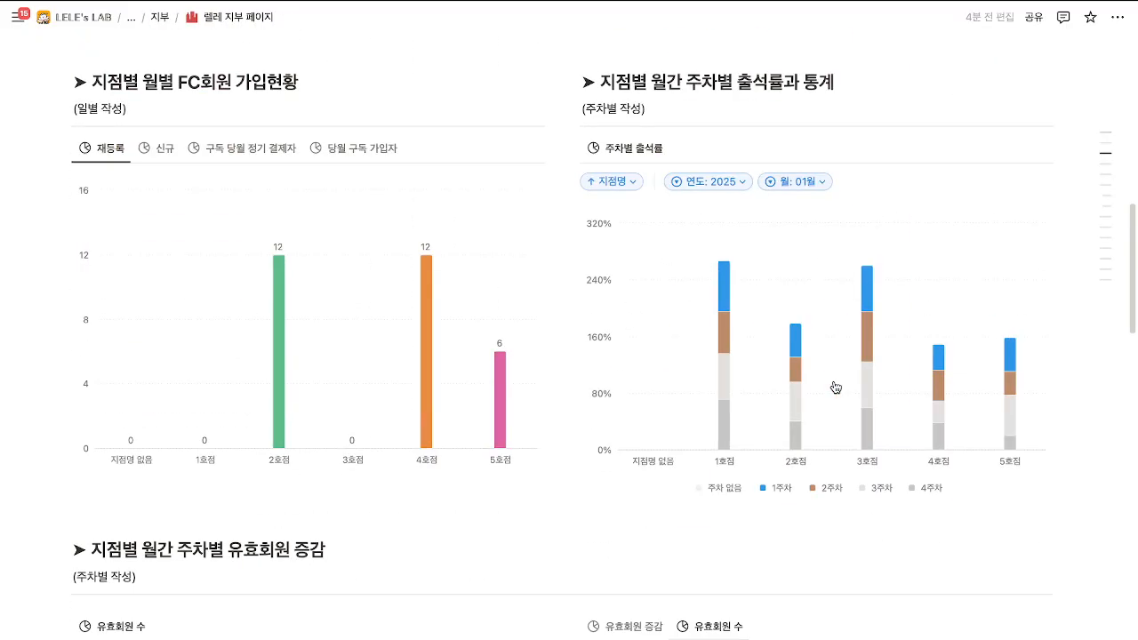
scroll(836, 388, "up", 15)
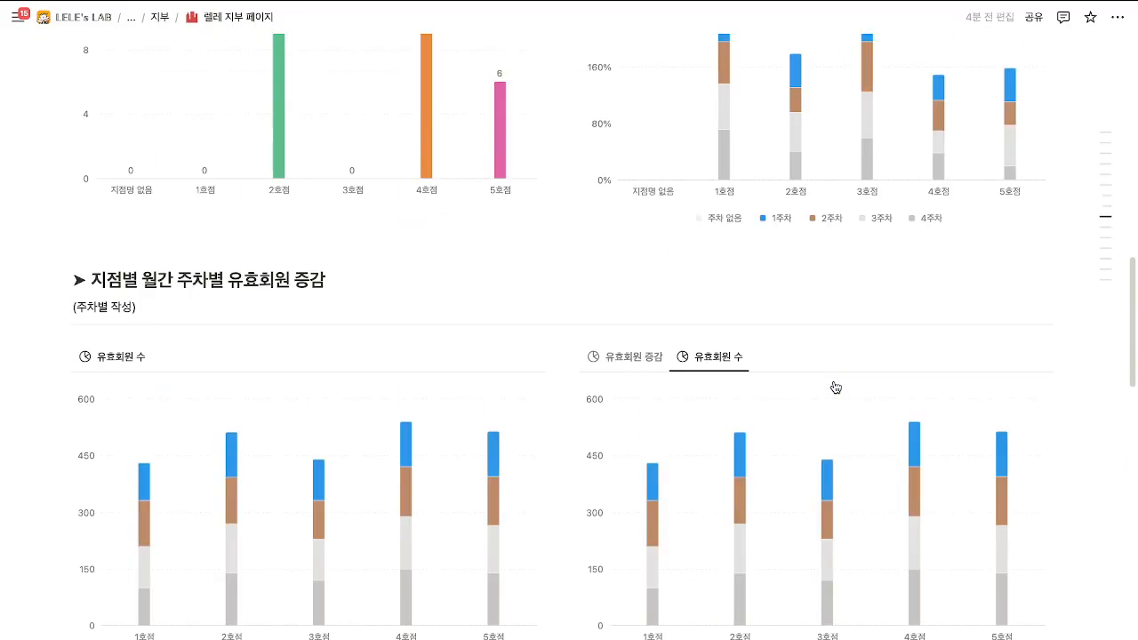
scroll(603, 306, "down", 15)
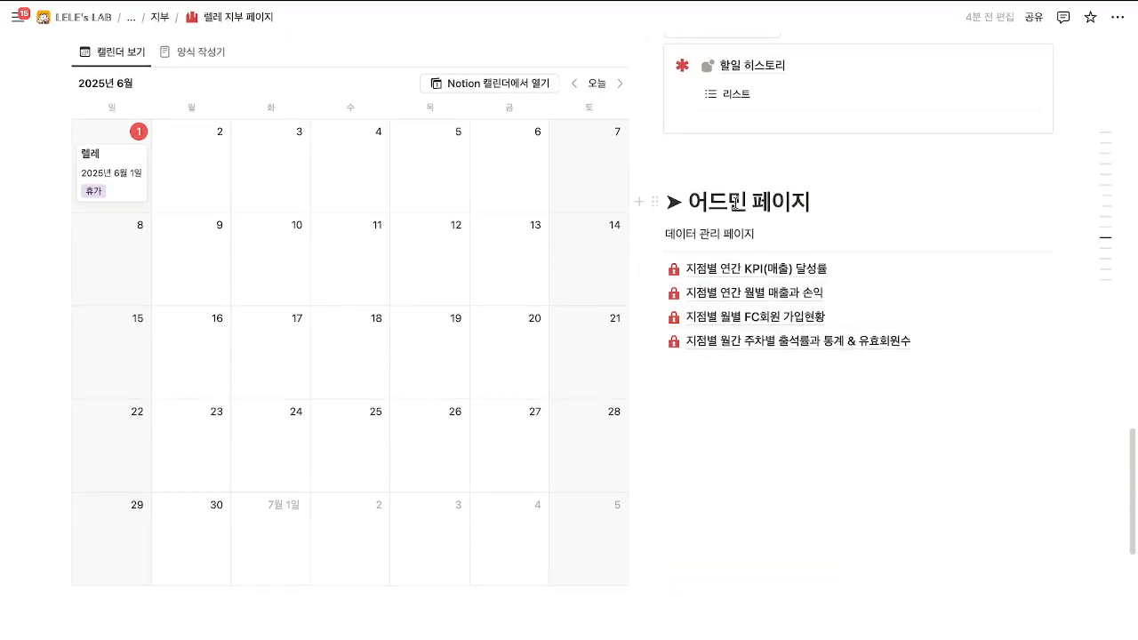
left_click(747, 268)
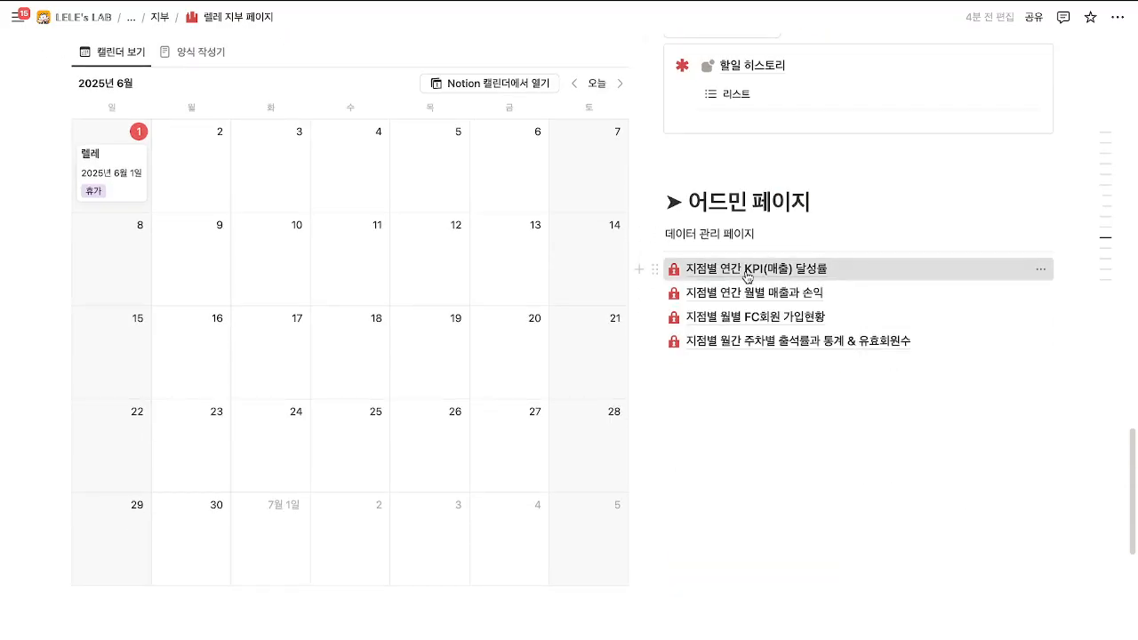
scroll(257, 394, "down", 1)
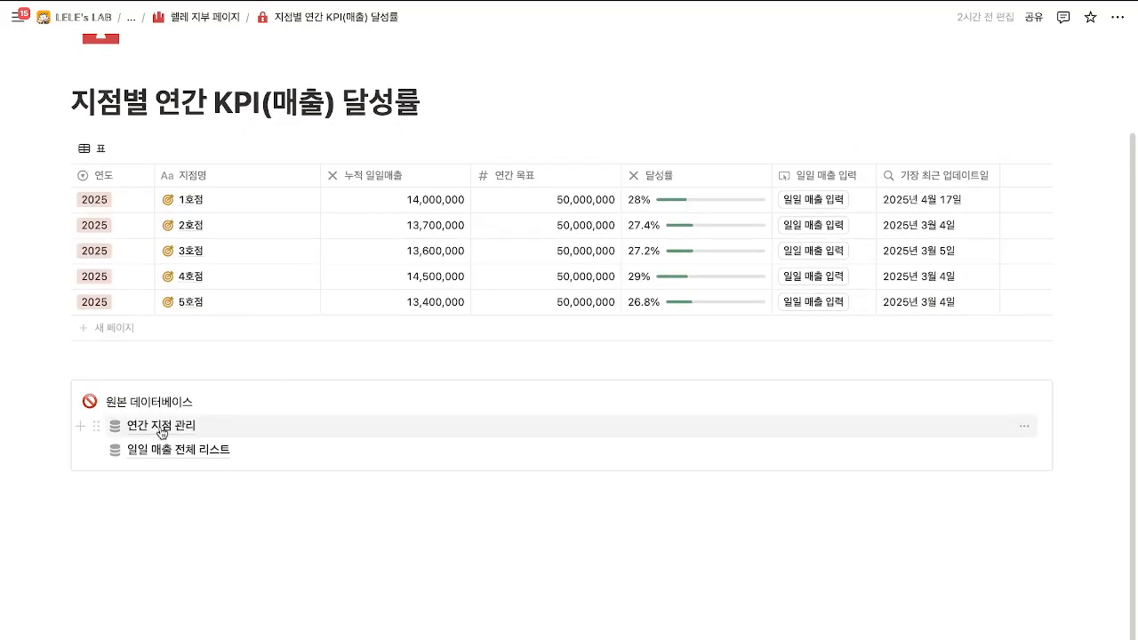
mouse_move(161, 433)
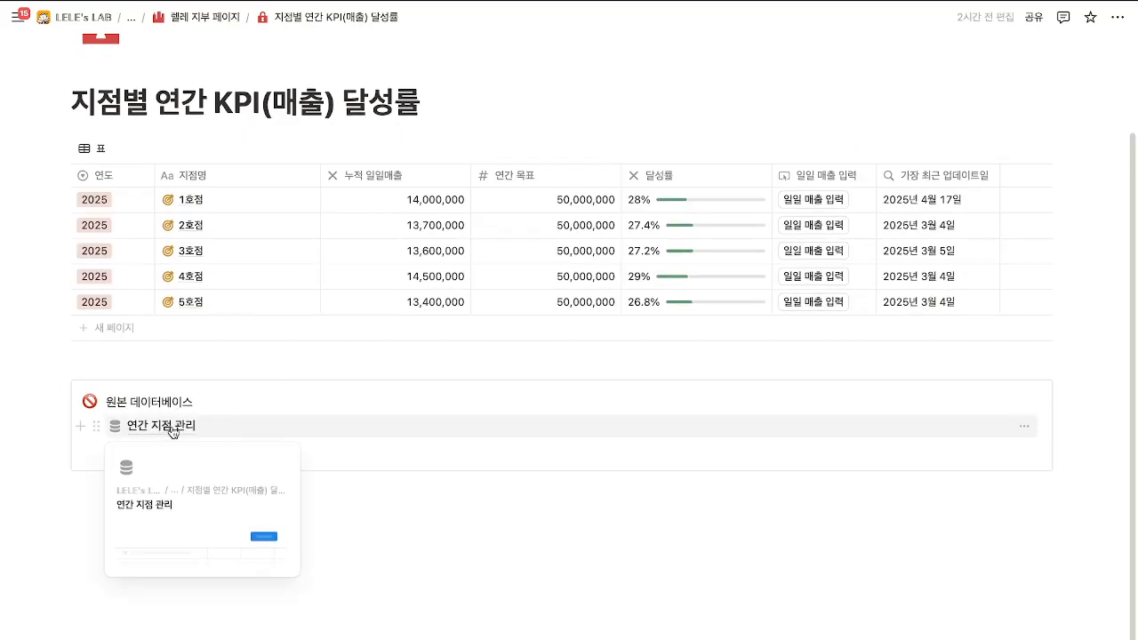
left_click(173, 433)
scroll(439, 398, "down", 2)
scroll(439, 397, "up", 2)
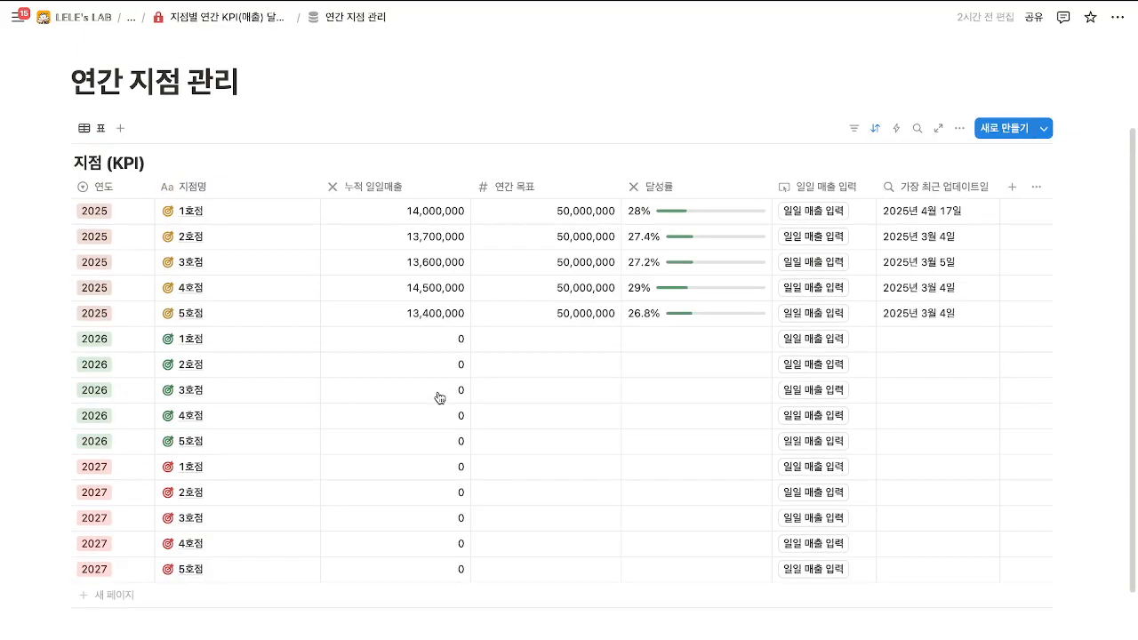
scroll(439, 397, "up", 1)
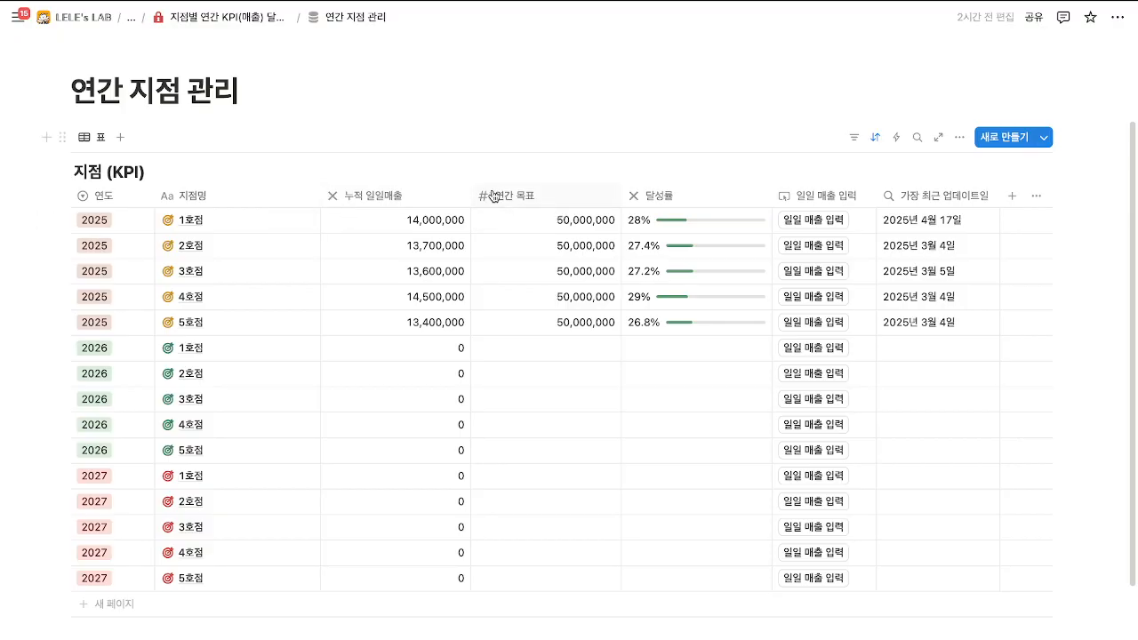
left_click_drag(535, 205, 562, 295)
left_click(582, 202)
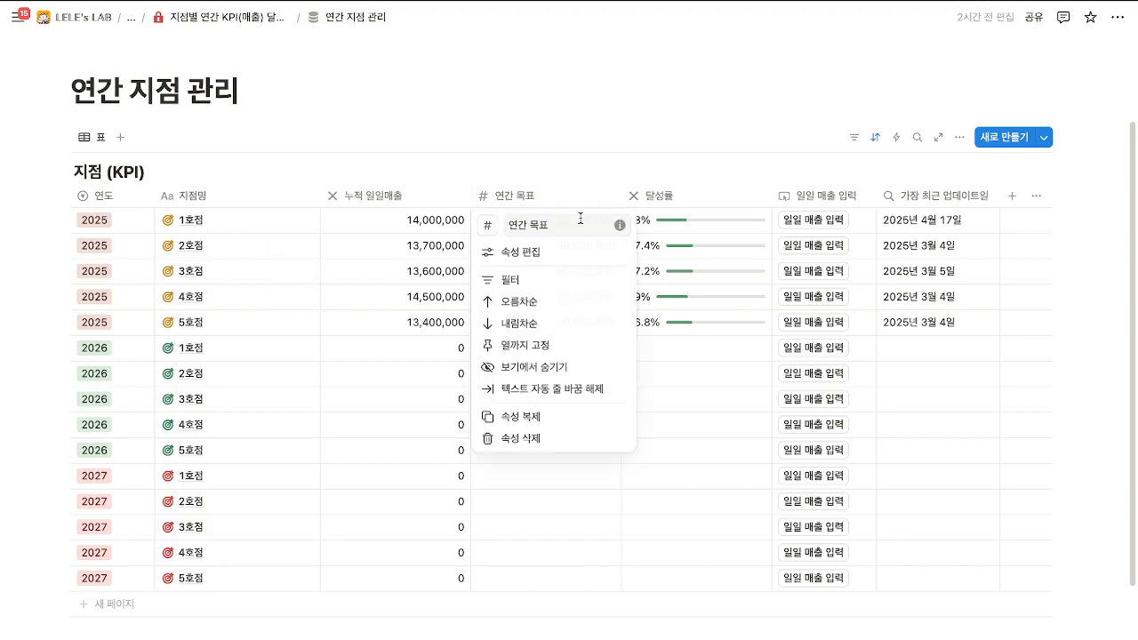
left_click(548, 203)
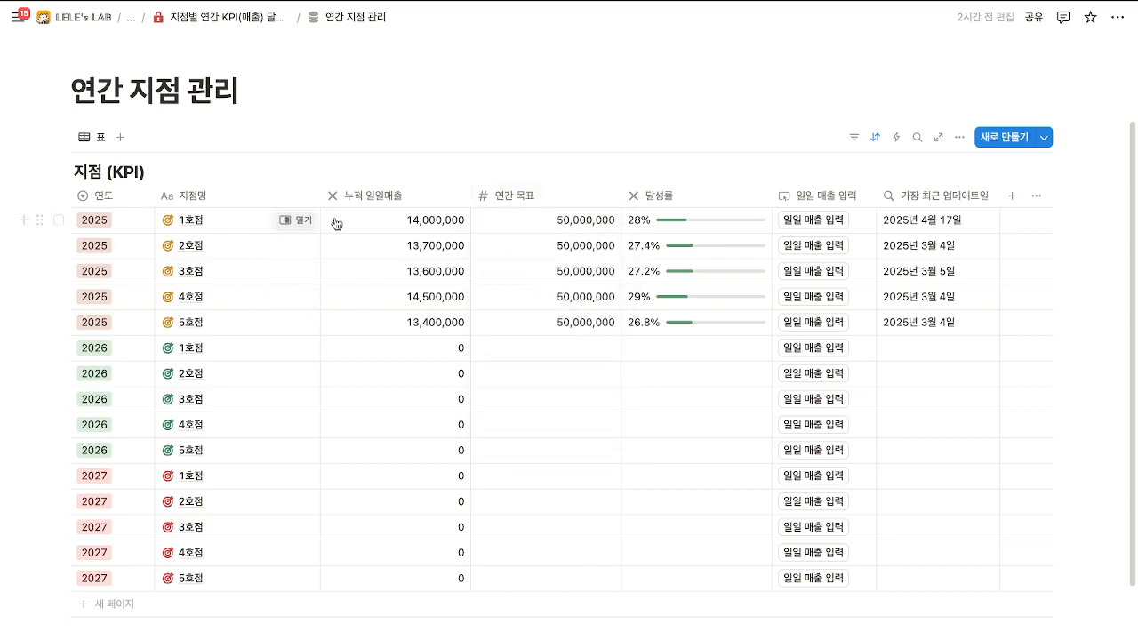
Leave 1호점's target unchanged and set 2호점's 연간 목표 to 40,000,000.
left_click(564, 228)
key("Escape")
left_click(575, 245)
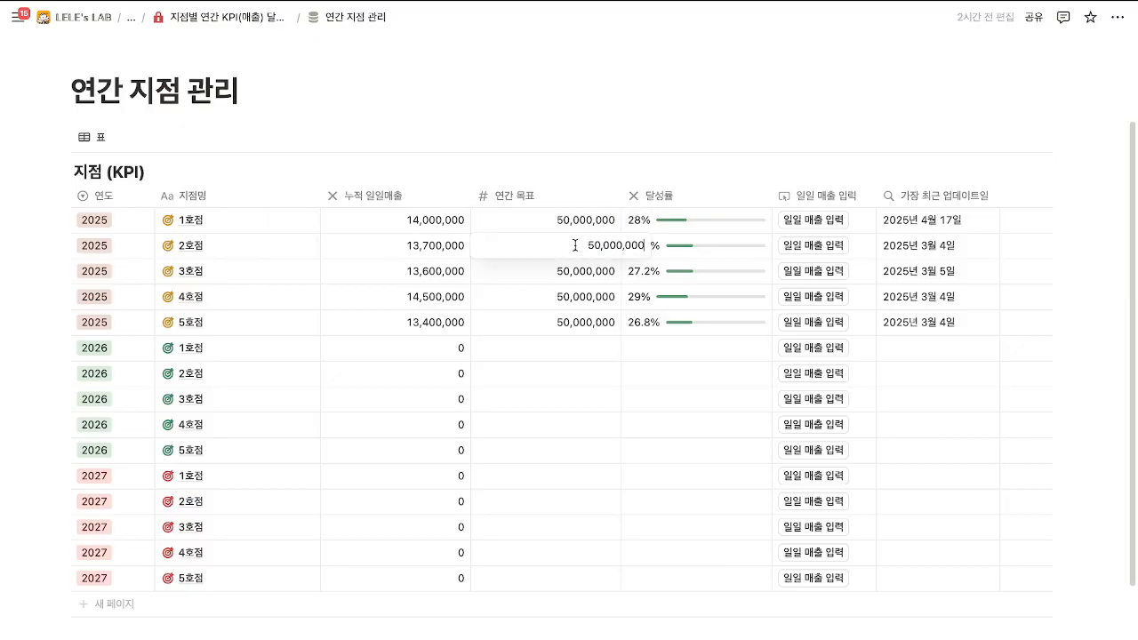
key("BackSpace")
type("4")
left_click(614, 282)
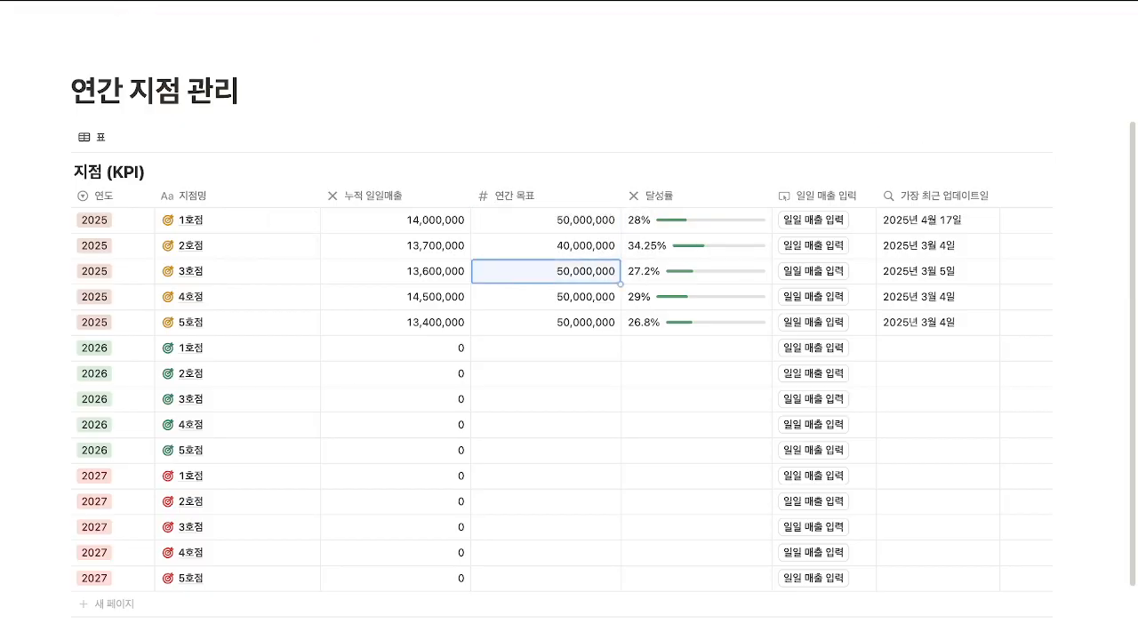
Set 3호점's 연간 목표 to 30,000,000 and 4호점's to 60,000,000.
left_click(588, 278)
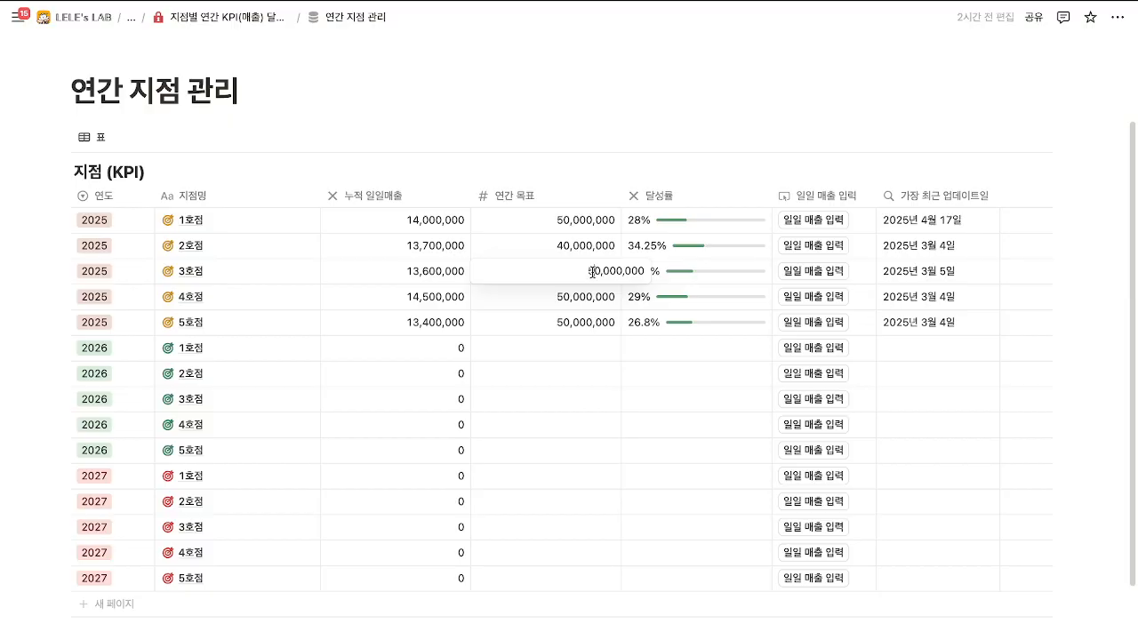
left_click(593, 272)
key("BackSpace")
type("3")
key("Return")
left_click(587, 277)
left_click(565, 299)
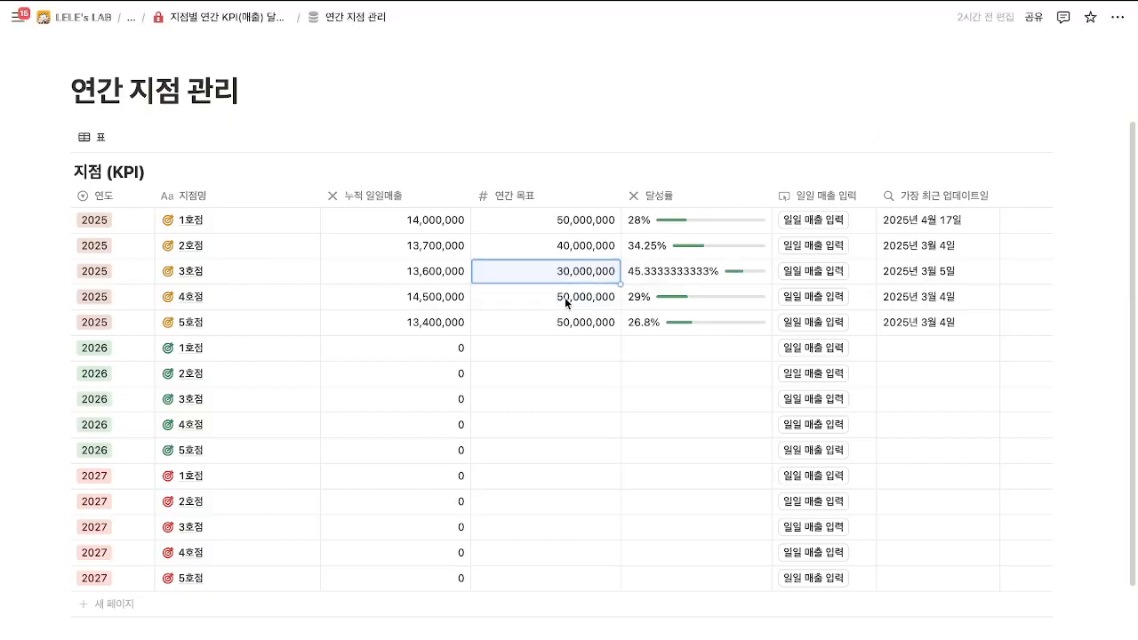
left_click(563, 298)
key("BackSpace")
type("6")
key("Return")
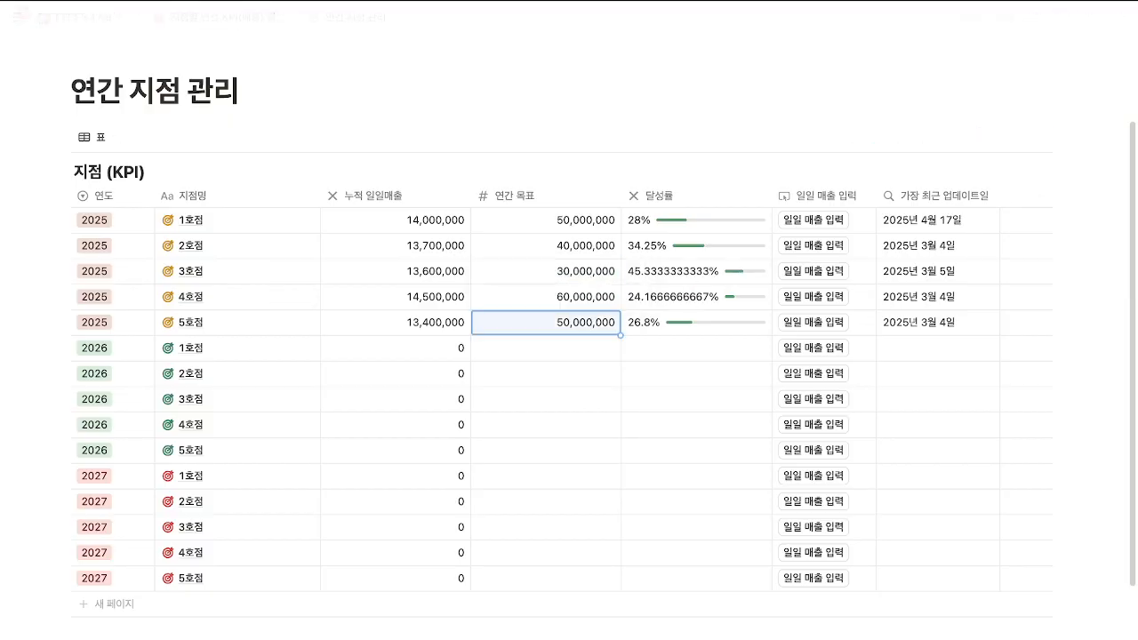
left_click(558, 141)
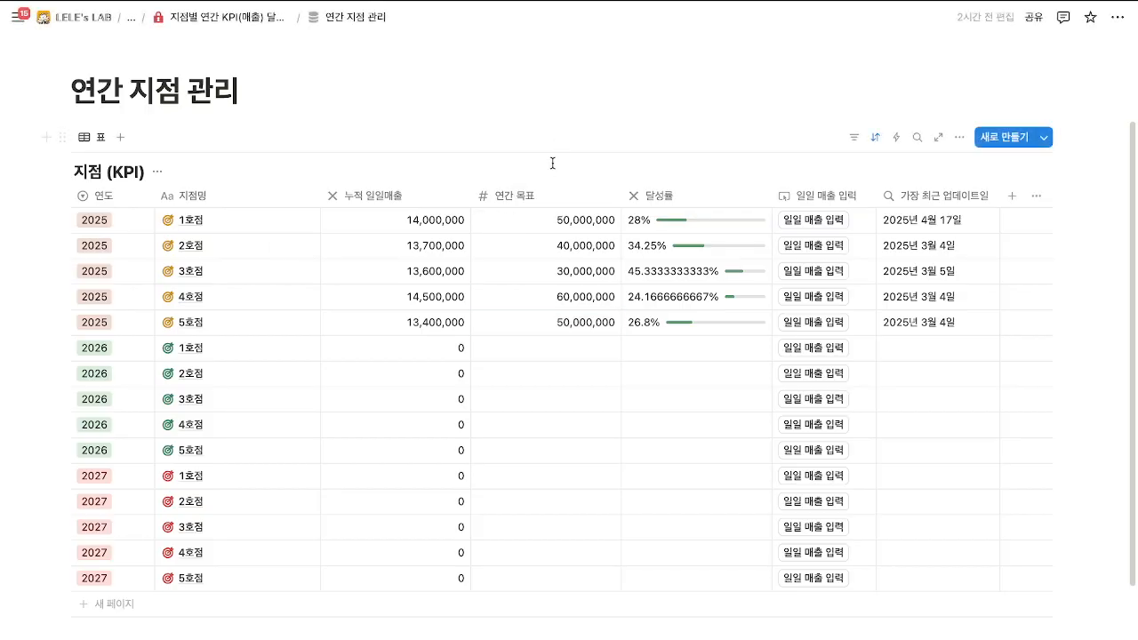
Open 일일 매출 전체 리스트 and delete all its daily sales rows.
left_click(241, 17)
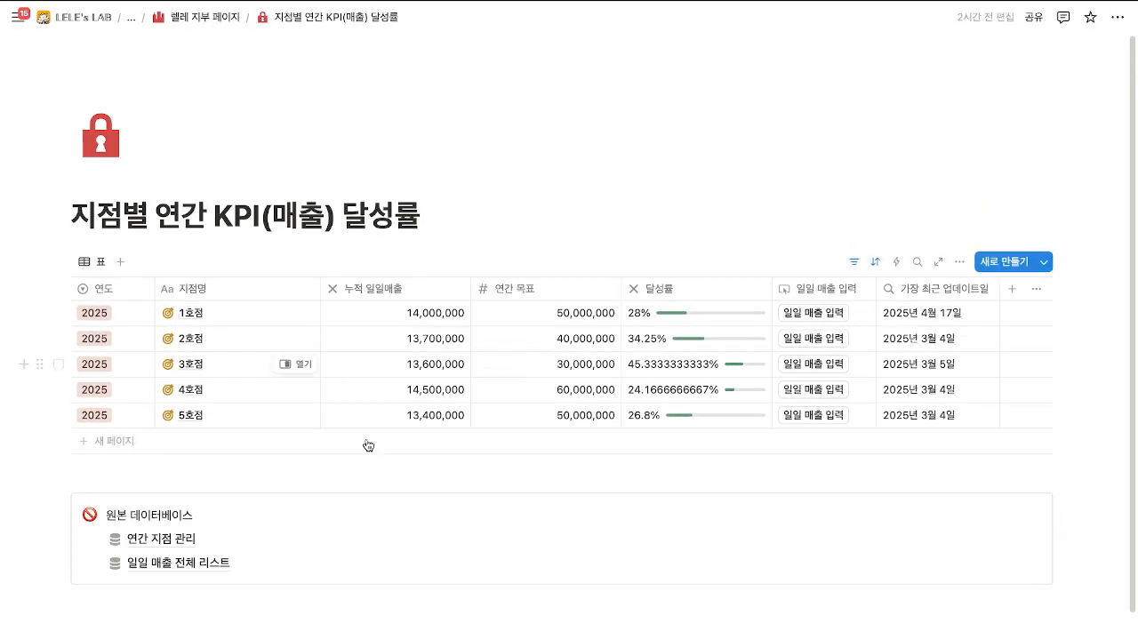
left_click(184, 565)
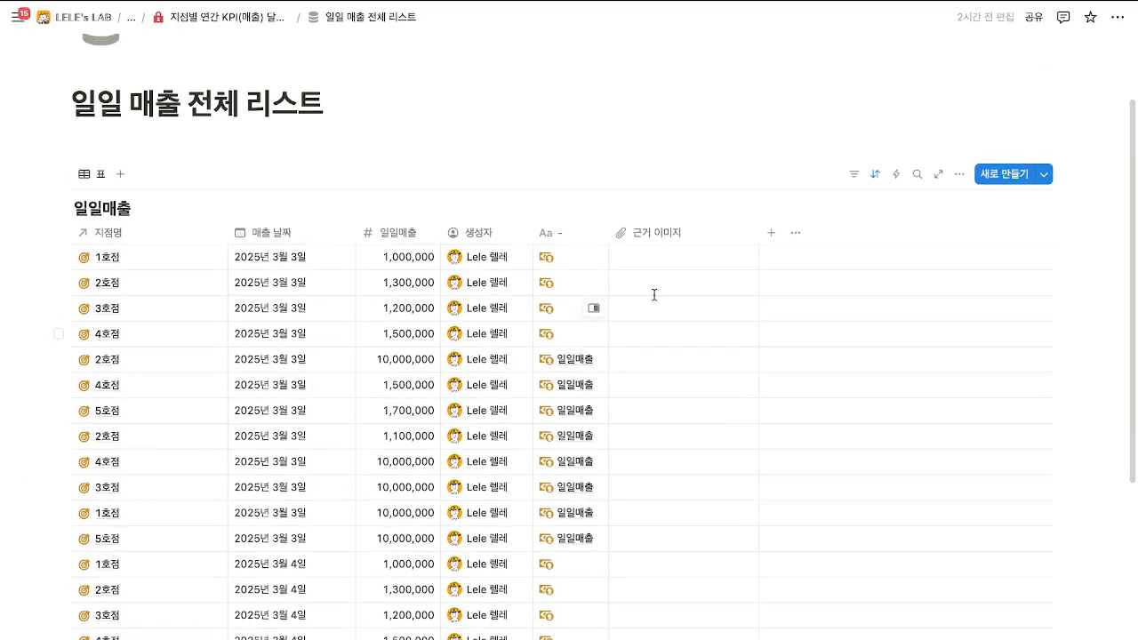
left_click_drag(1064, 256, 524, 426)
key("BackSpace")
key("super+bracketleft")
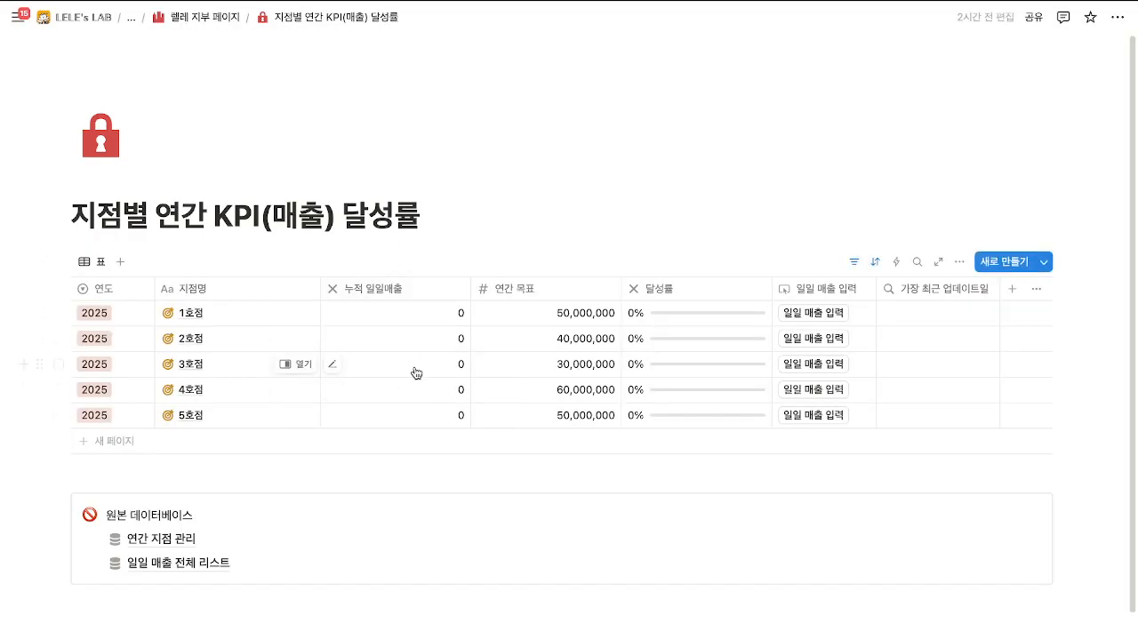
Go back to 렐레 지부 페이지 and open the 지점별 연간 KPI(매출) 달성률 page.
left_click(224, 21)
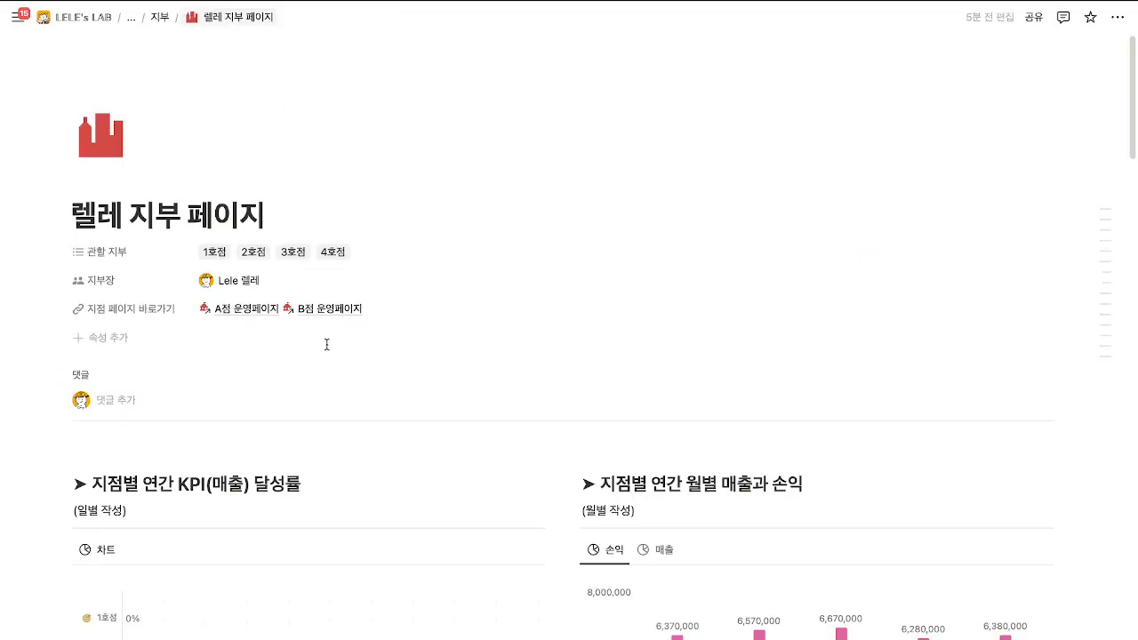
scroll(326, 340, "down", 3)
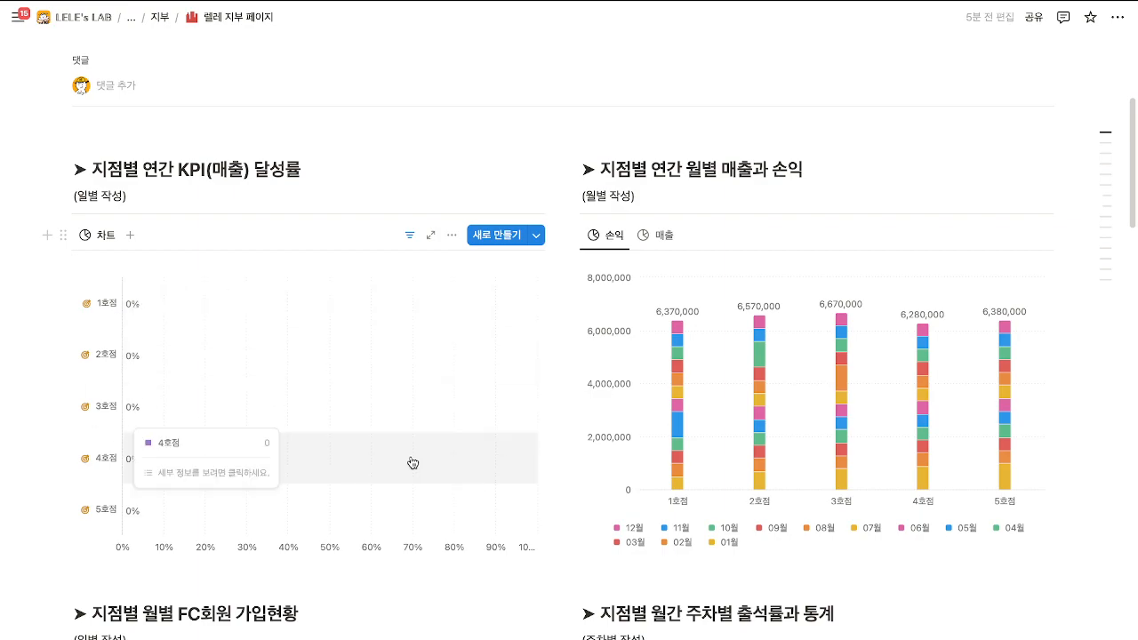
scroll(426, 436, "down", 8)
scroll(426, 436, "down", 5)
scroll(725, 560, "down", 1)
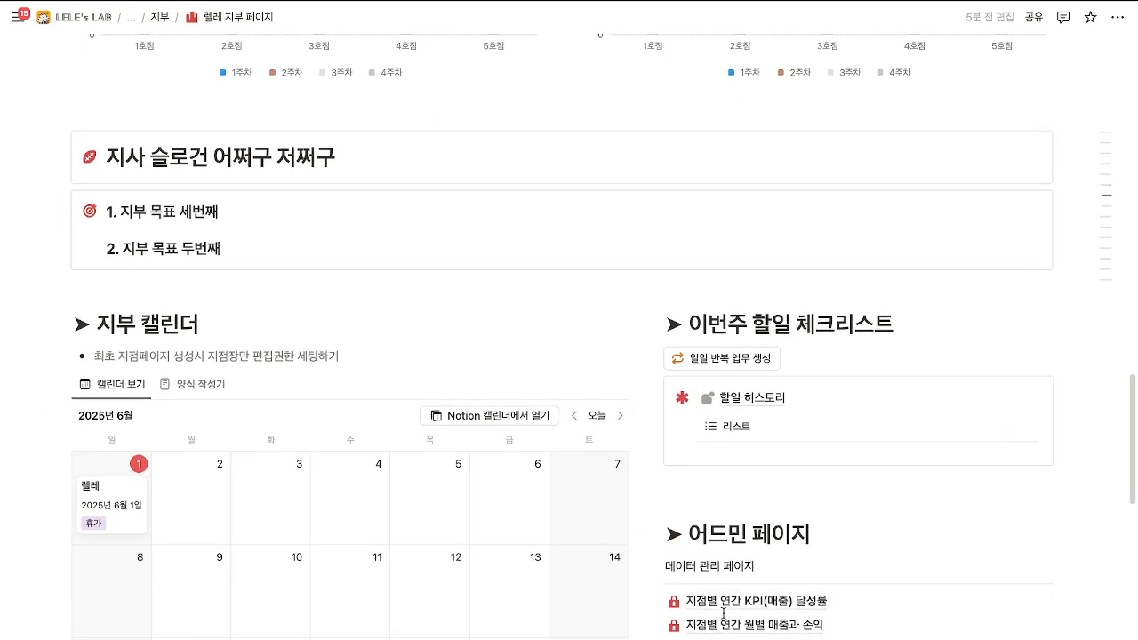
left_click(703, 590)
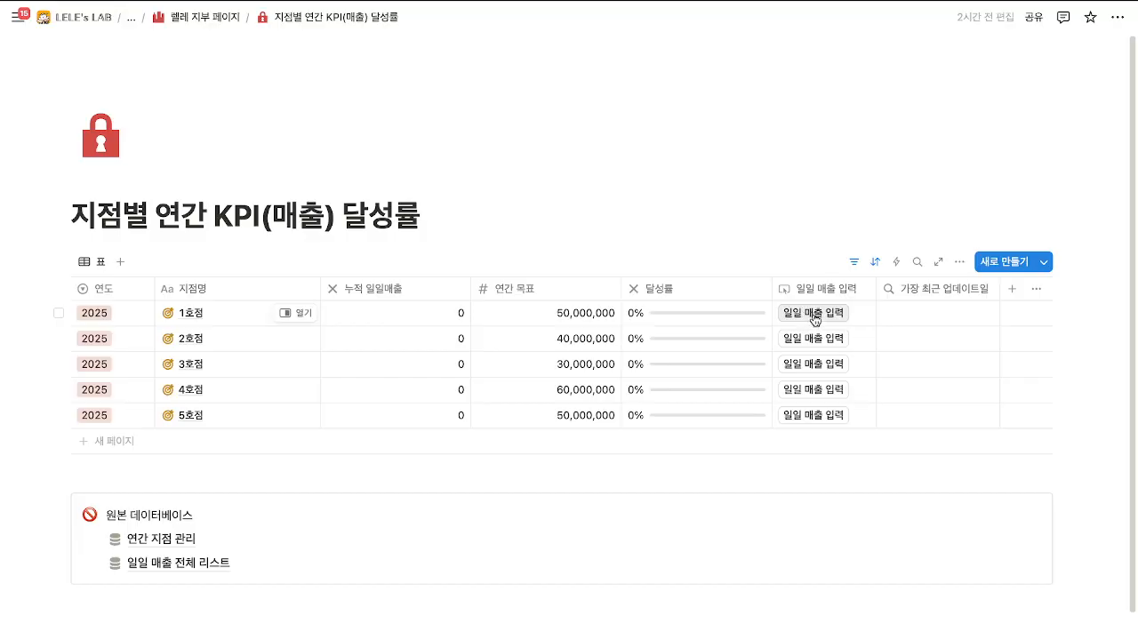
Add a 1호점 daily sales entry with 일일매출 1,000,000.
left_click(814, 314)
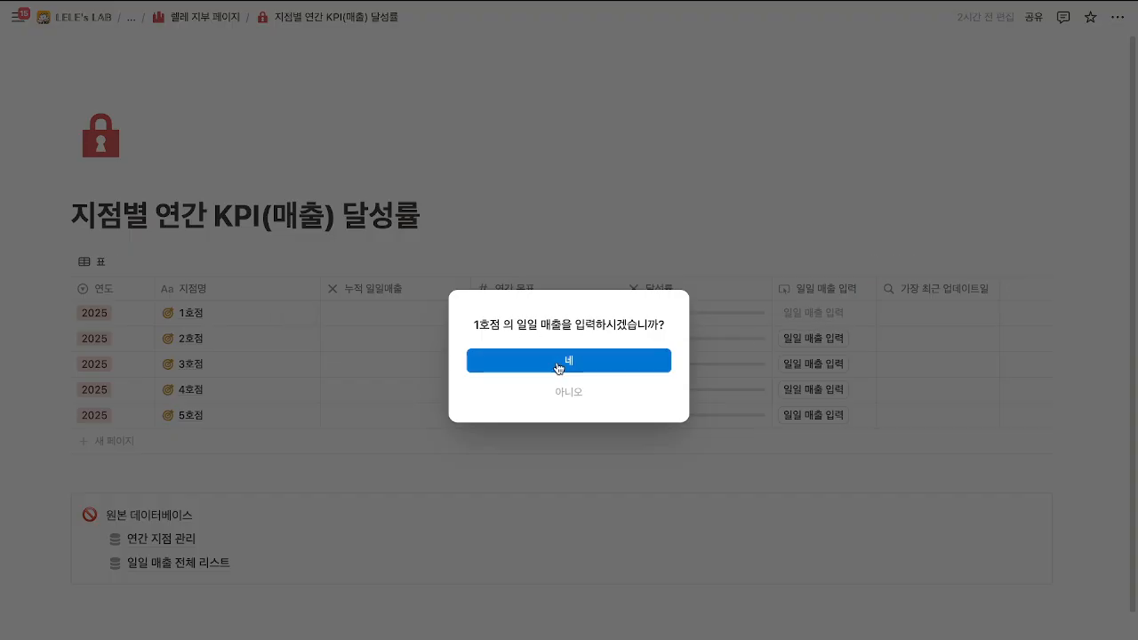
left_click(563, 363)
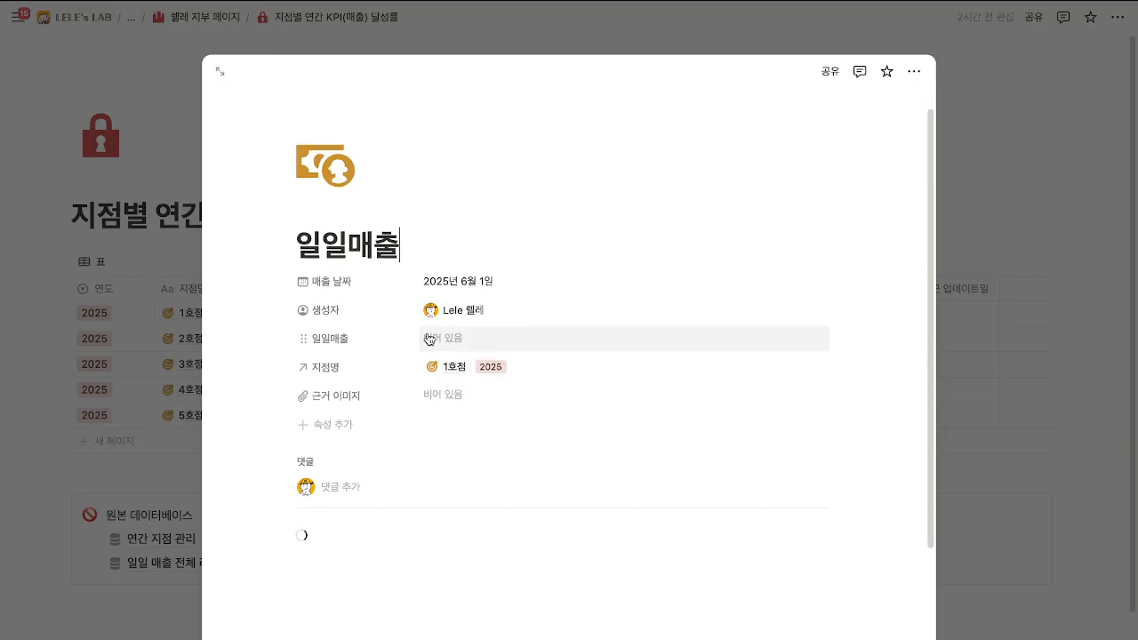
left_click(466, 335)
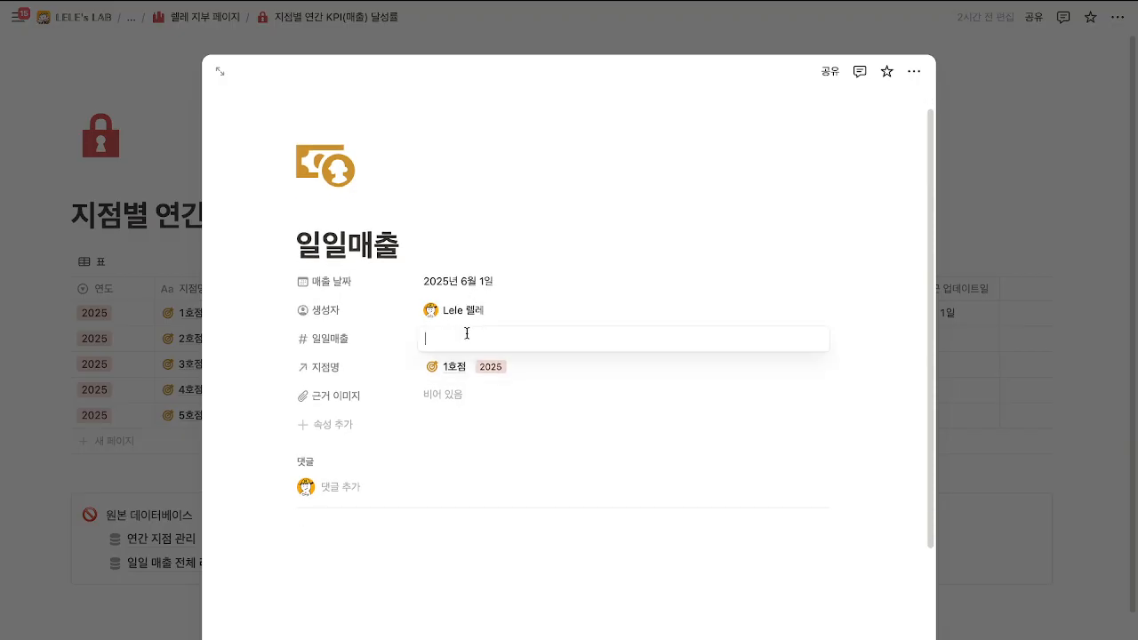
type("1,")
type("000")
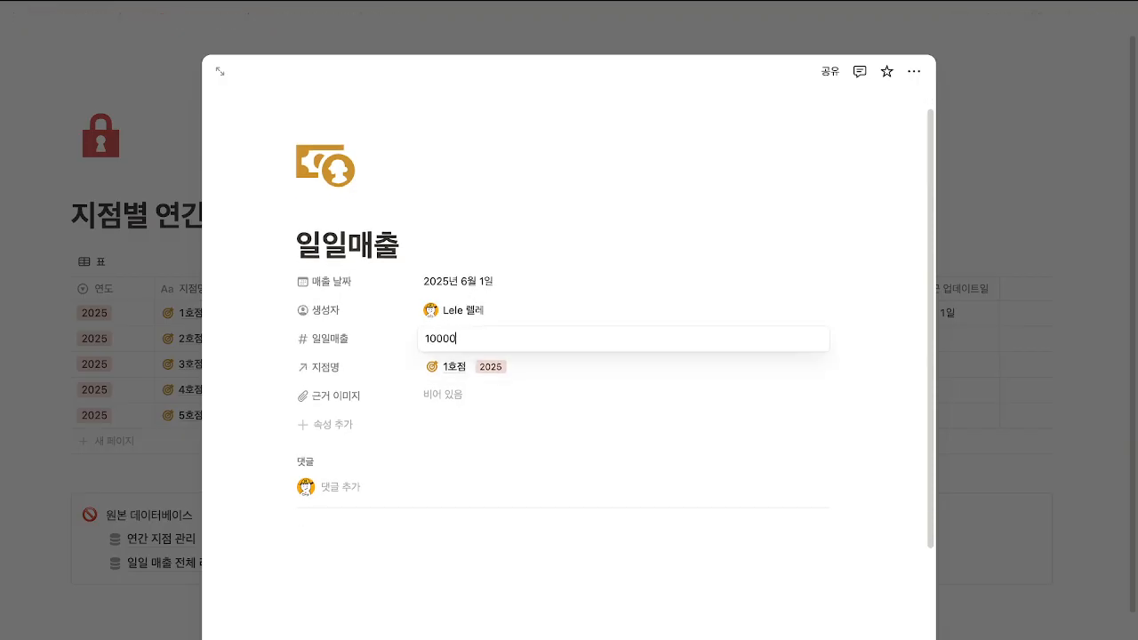
type(",000")
key("Return")
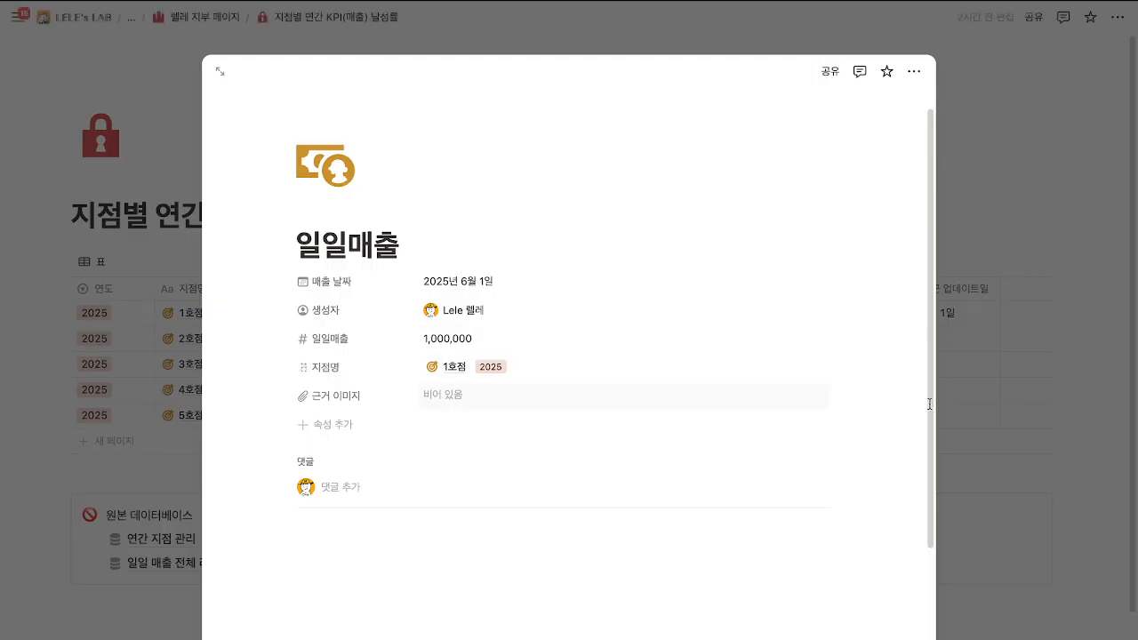
left_click(1088, 427)
Add a 2호점 daily sales entry with 일일매출 2,000,000.
left_click(826, 336)
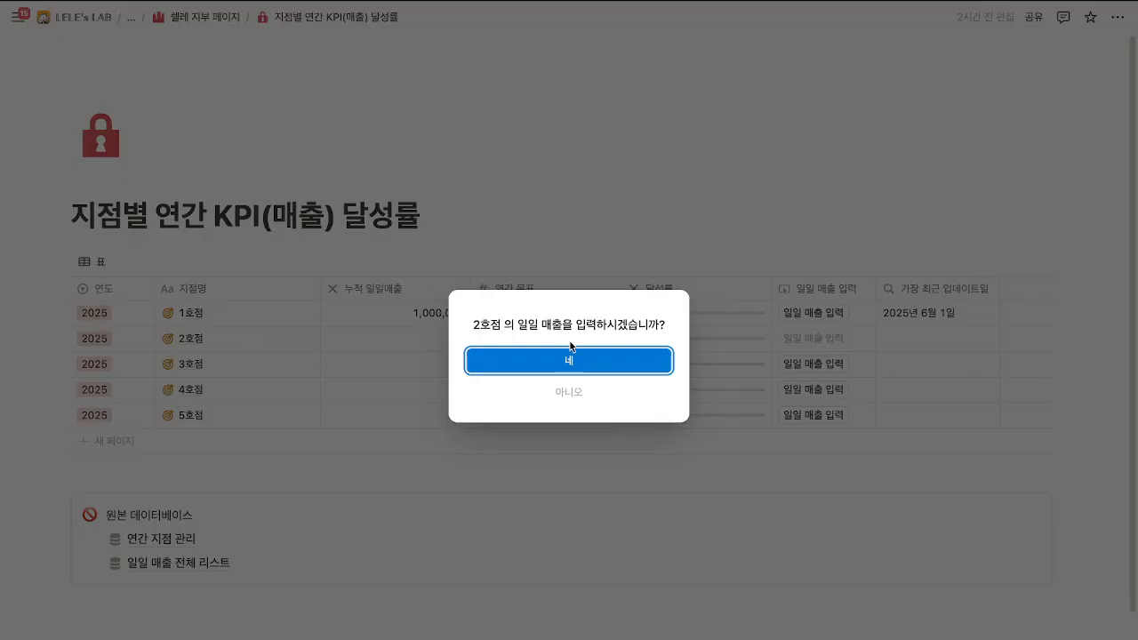
left_click(569, 359)
left_click(481, 365)
type("2")
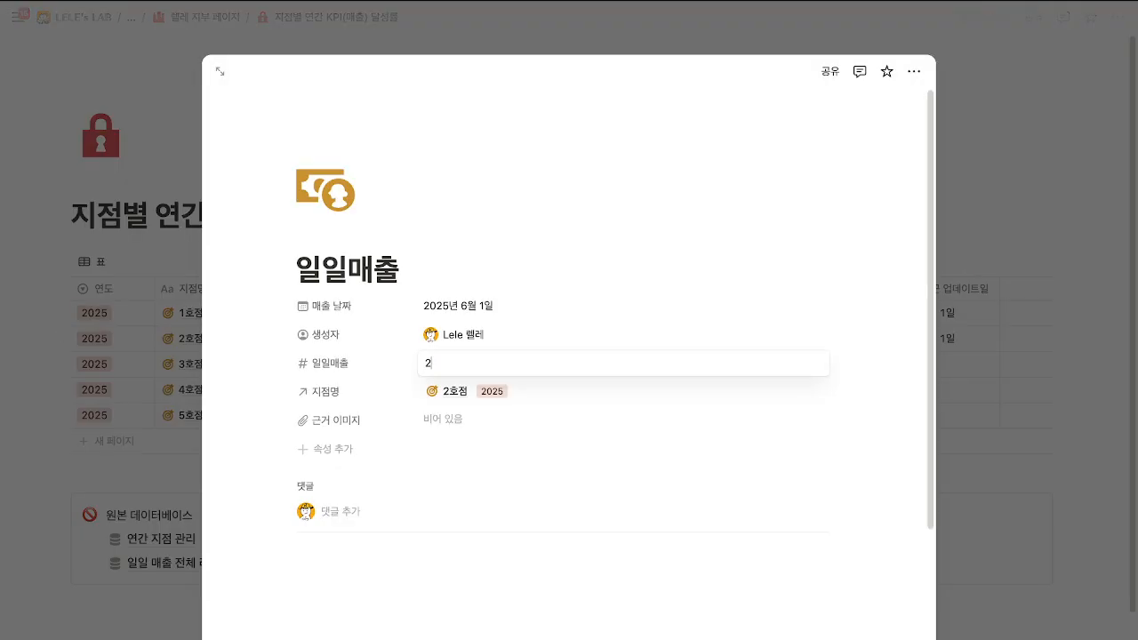
type(",000,000")
key("Return")
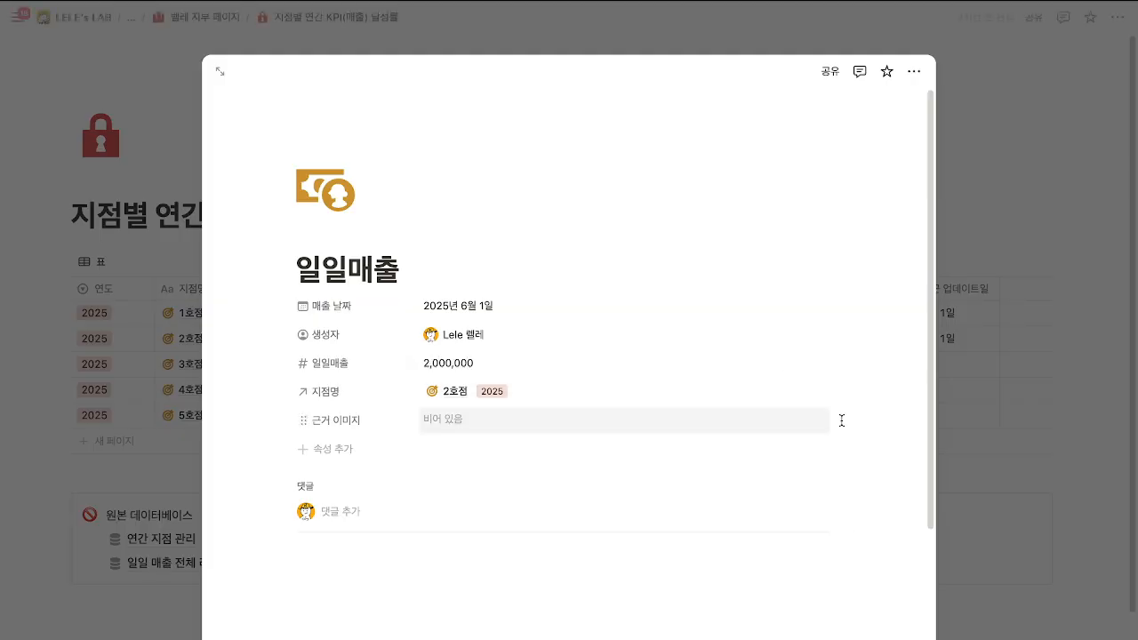
left_click(939, 384)
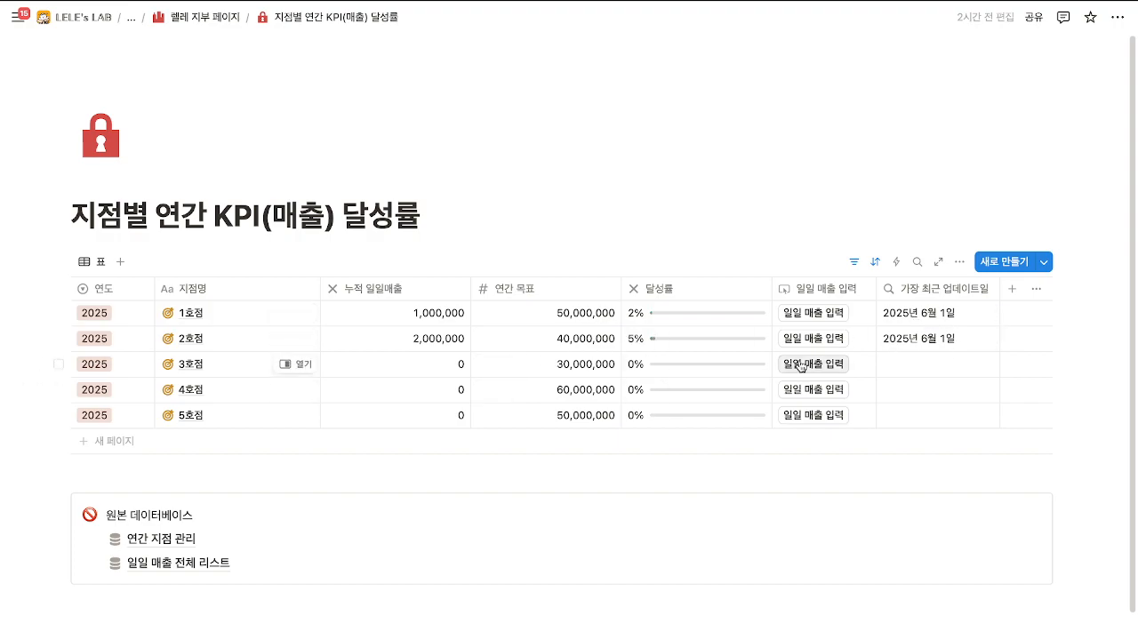
Add a 3호점 daily sales entry with 일일매출 1,500,000.
left_click(811, 363)
left_click(502, 366)
left_click(456, 359)
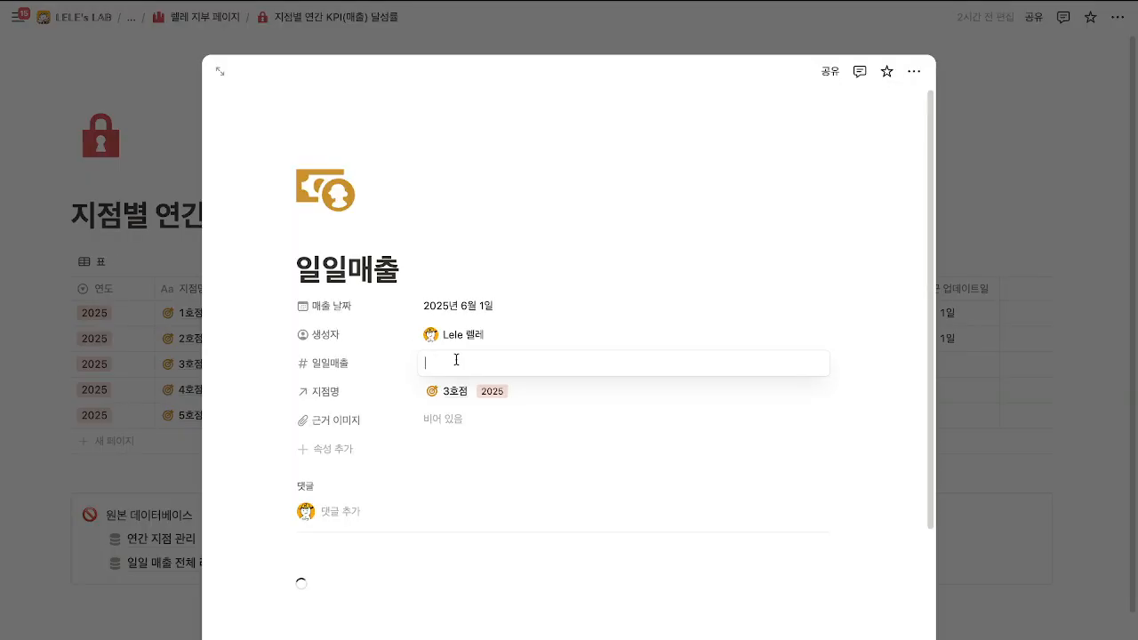
type("1,500,")
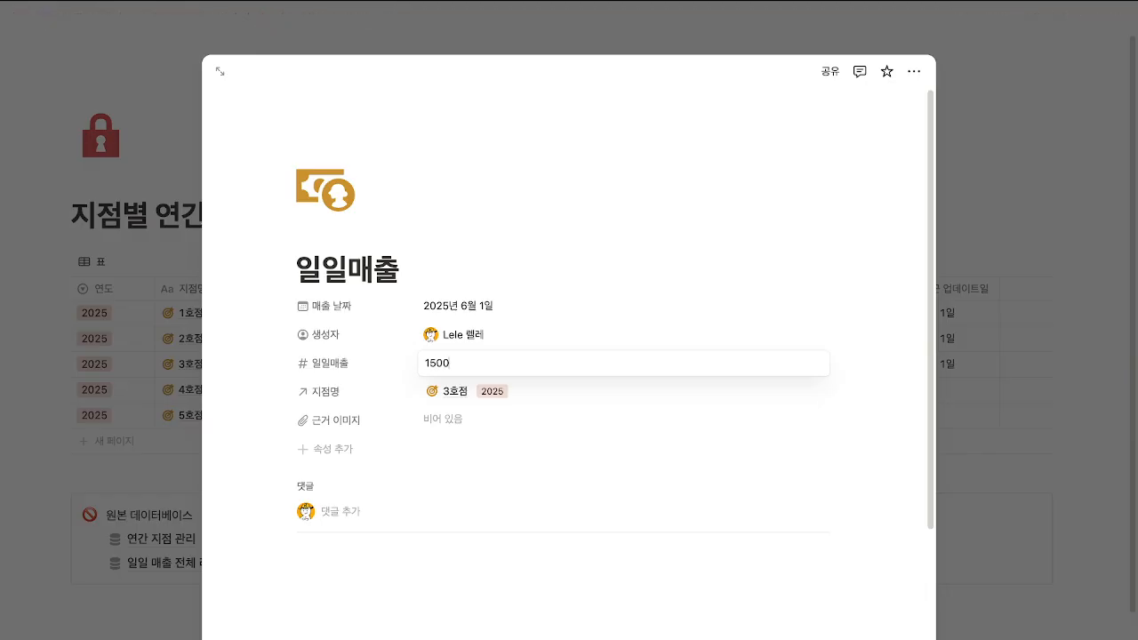
type("000")
key("Return")
left_click(1005, 449)
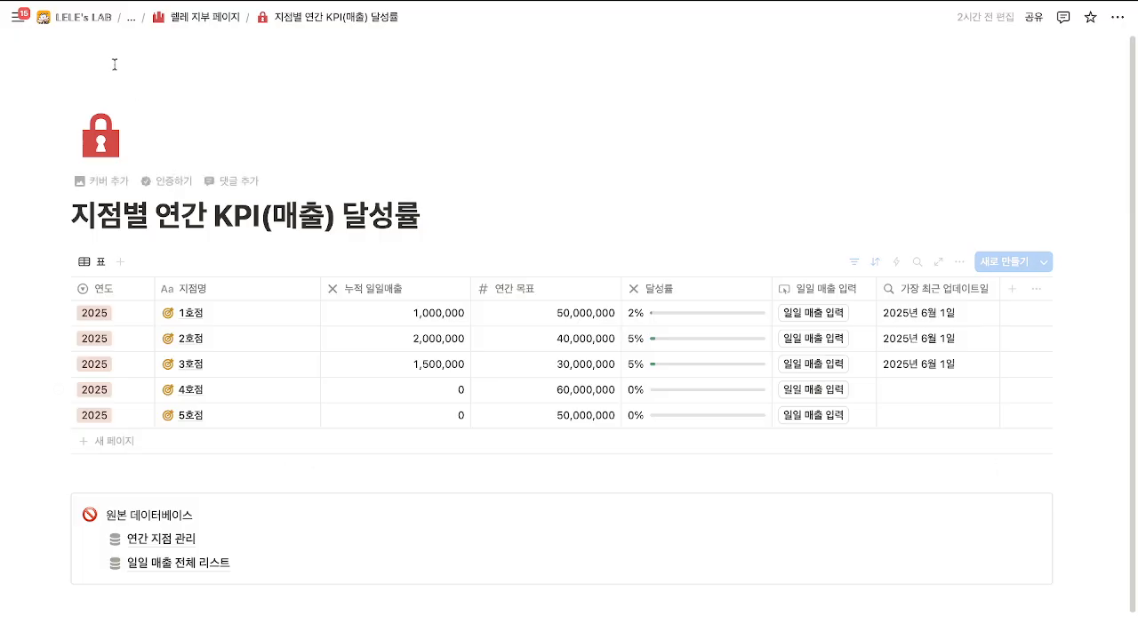
Return to the dashboard and open the 지점별 연간 월별 매출과 손익 page.
left_click(196, 17)
scroll(330, 383, "down", 2)
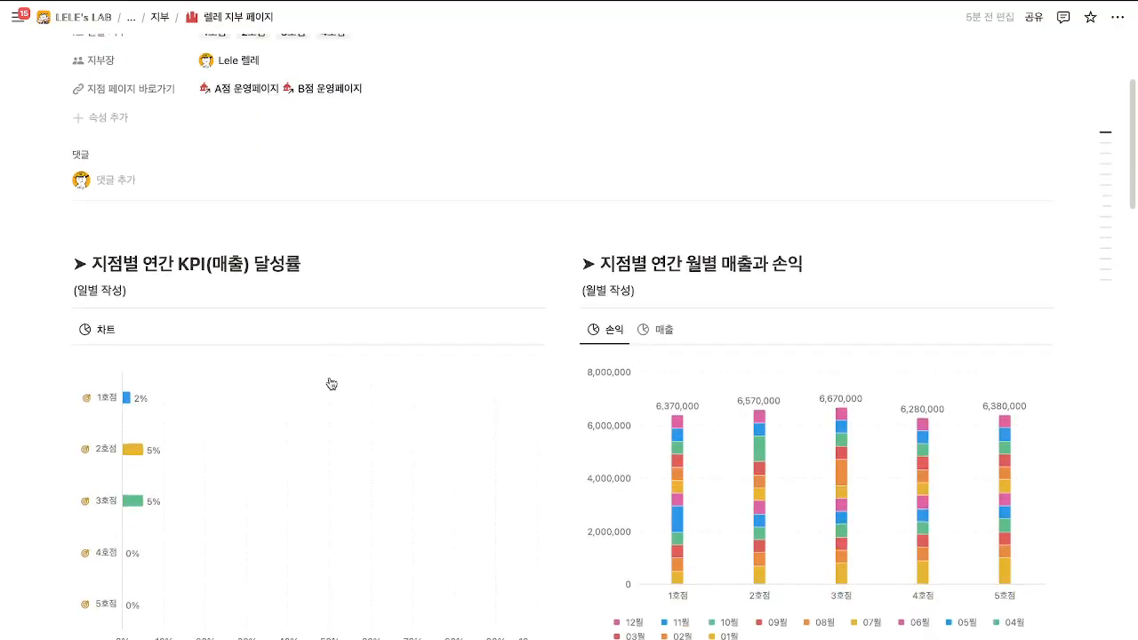
scroll(246, 510, "down", 3)
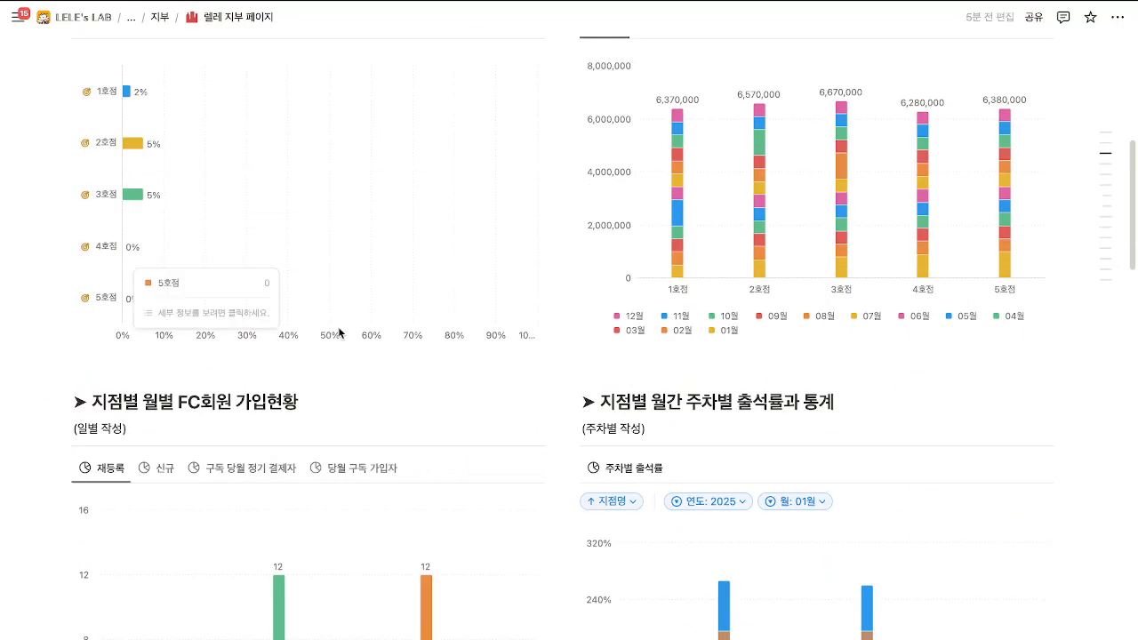
scroll(610, 414, "down", 10)
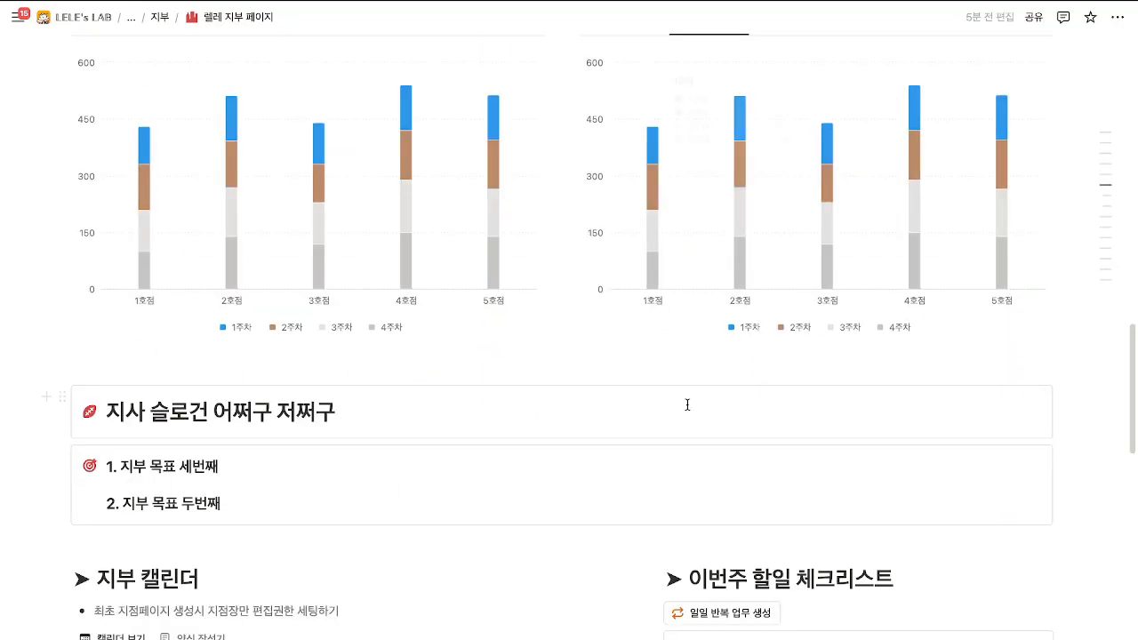
scroll(687, 404, "down", 4)
left_click(756, 515)
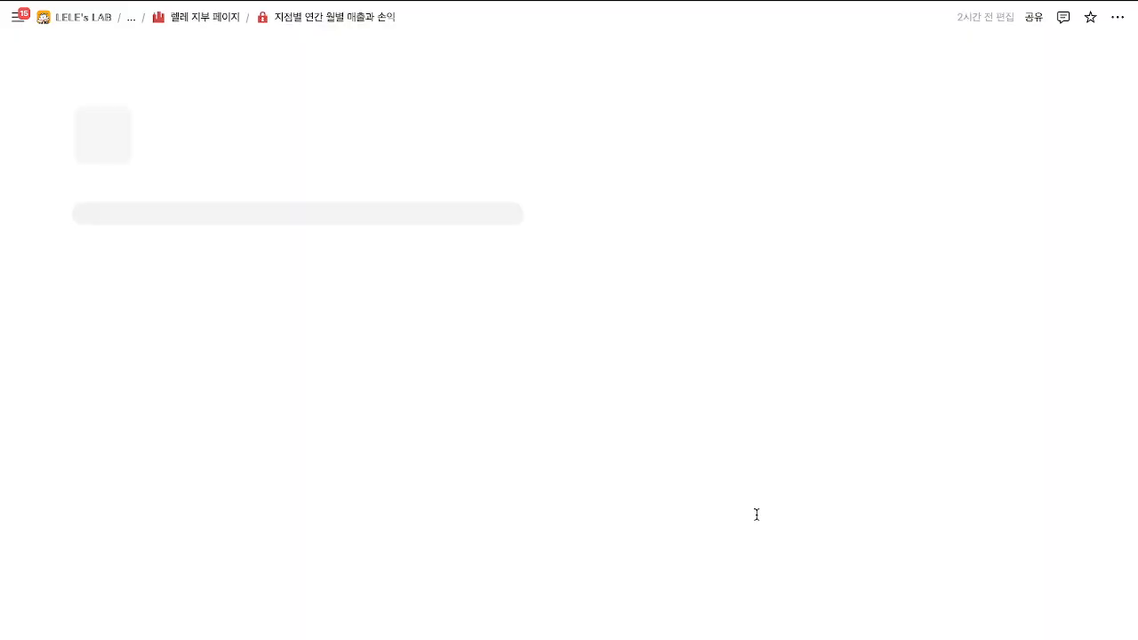
scroll(515, 445, "down", 2)
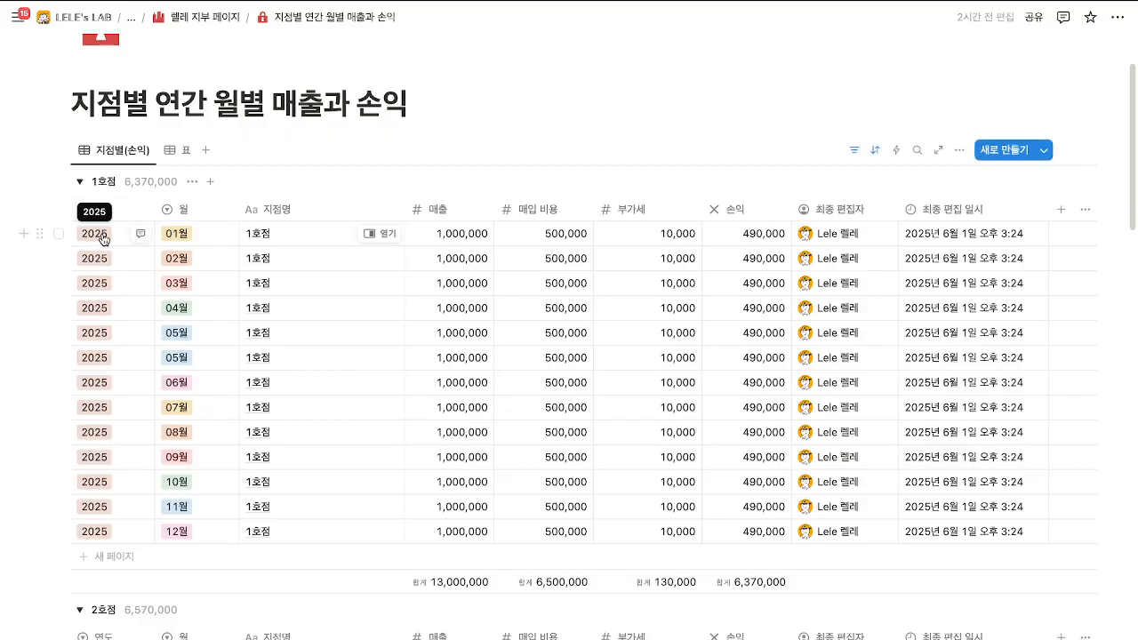
left_click(468, 240)
left_click_drag(548, 246, 610, 465)
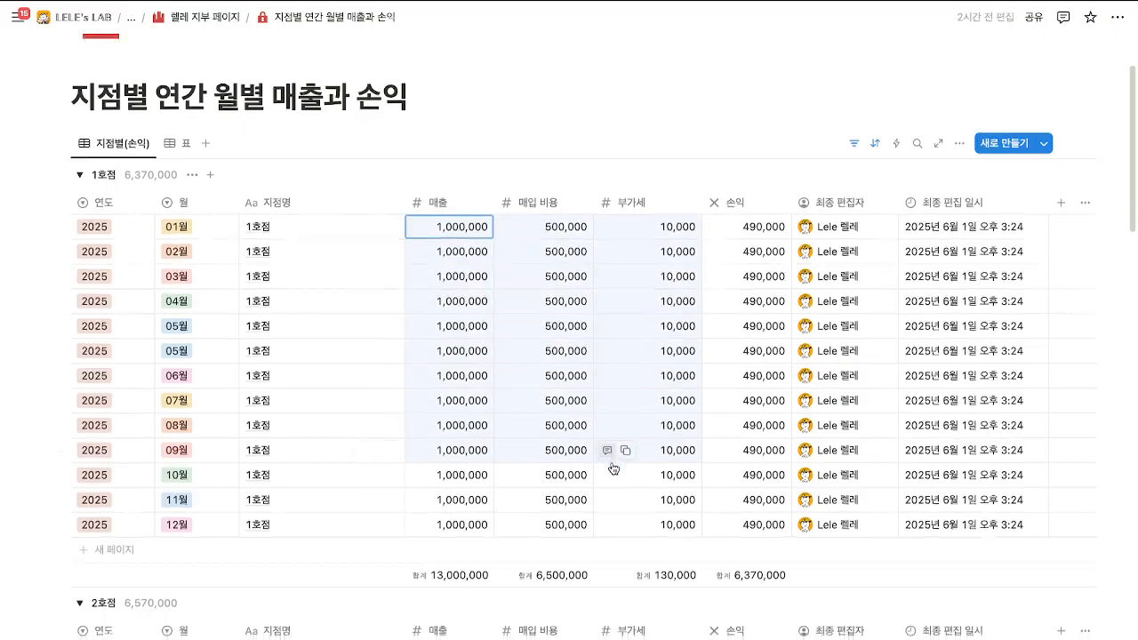
scroll(614, 444, "down", 2)
left_click_drag(631, 524, 663, 380)
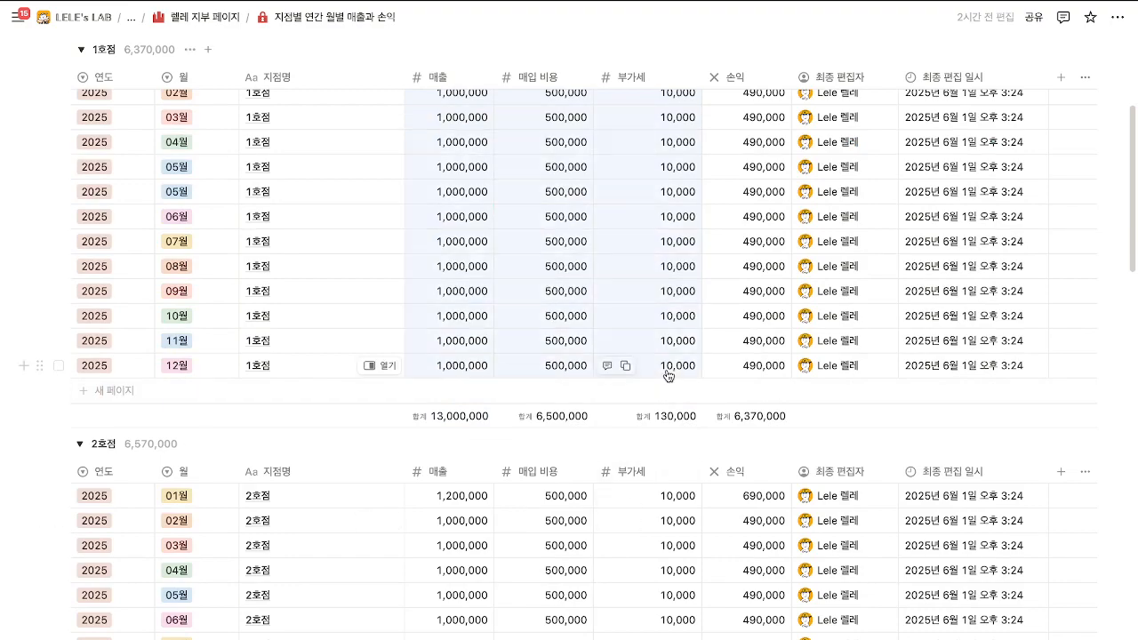
key("Delete")
scroll(641, 395, "down", 2)
left_click_drag(480, 367, 680, 521)
scroll(602, 403, "down", 2)
key("Delete")
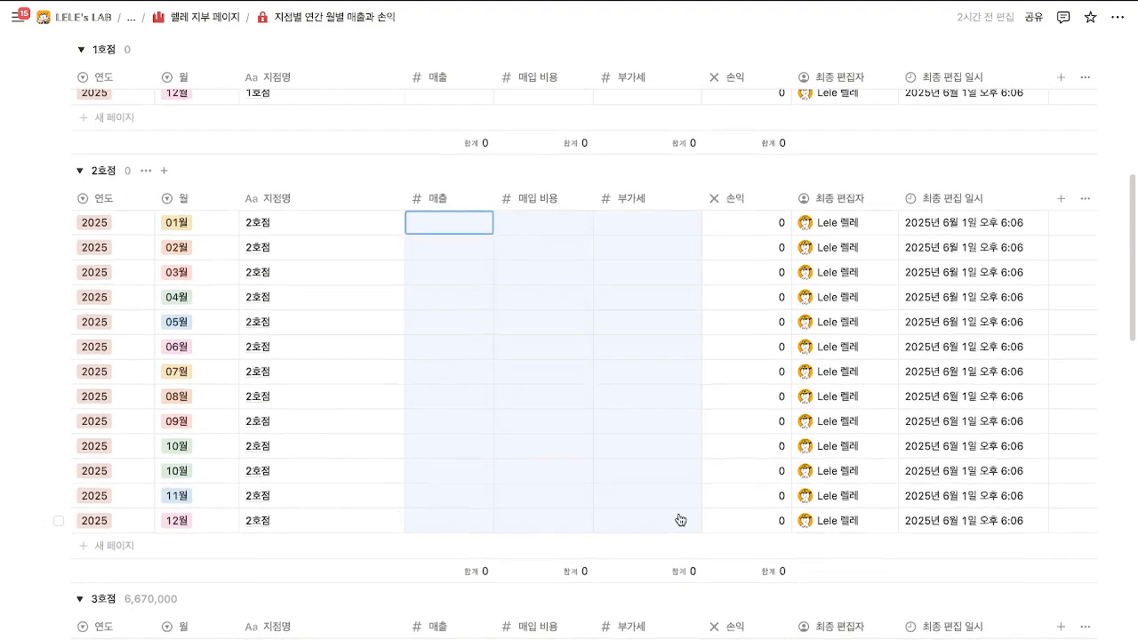
scroll(680, 520, "down", 5)
mouse_move(457, 226)
left_mouse_down()
mouse_move(612, 383)
mouse_move(667, 472)
mouse_move(667, 500)
mouse_move(506, 264)
mouse_move(453, 210)
left_mouse_up()
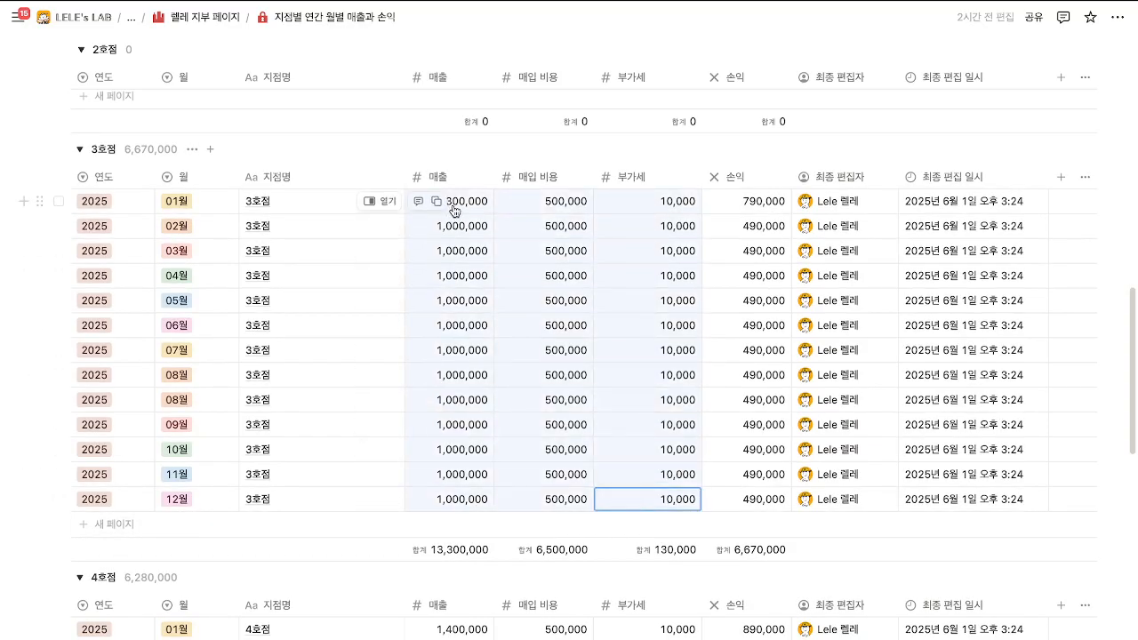
key("Delete")
scroll(459, 297, "down", 4)
left_click_drag(458, 311, 650, 583)
key("Delete")
scroll(647, 580, "down", 5)
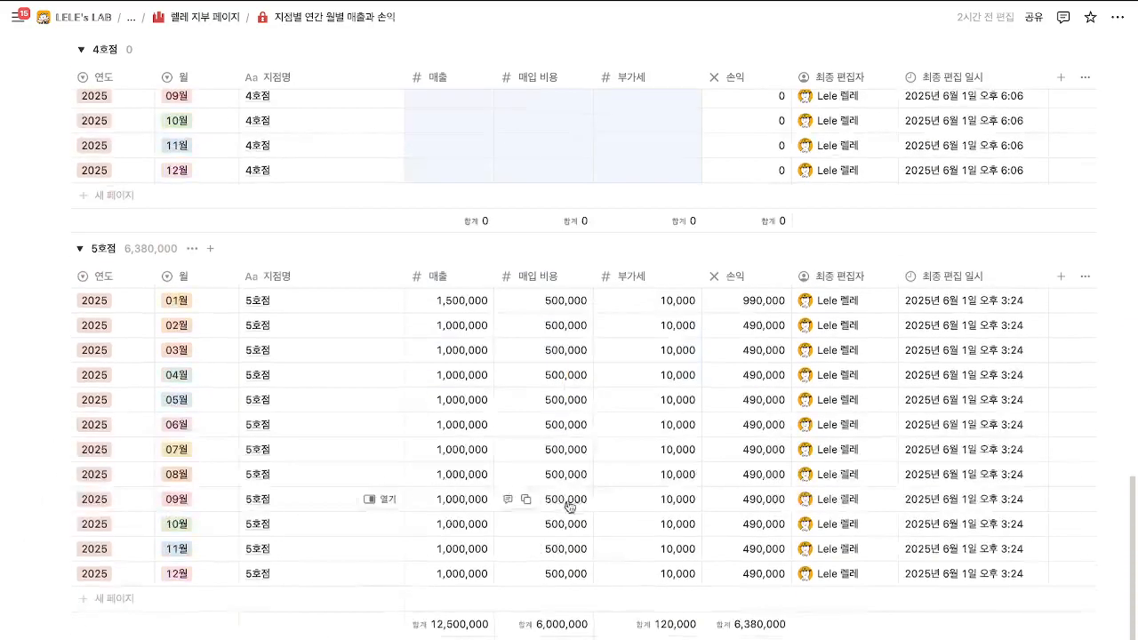
mouse_move(458, 302)
left_mouse_down()
mouse_move(622, 546)
mouse_move(658, 567)
mouse_move(599, 467)
mouse_move(468, 312)
left_mouse_up()
key("Delete")
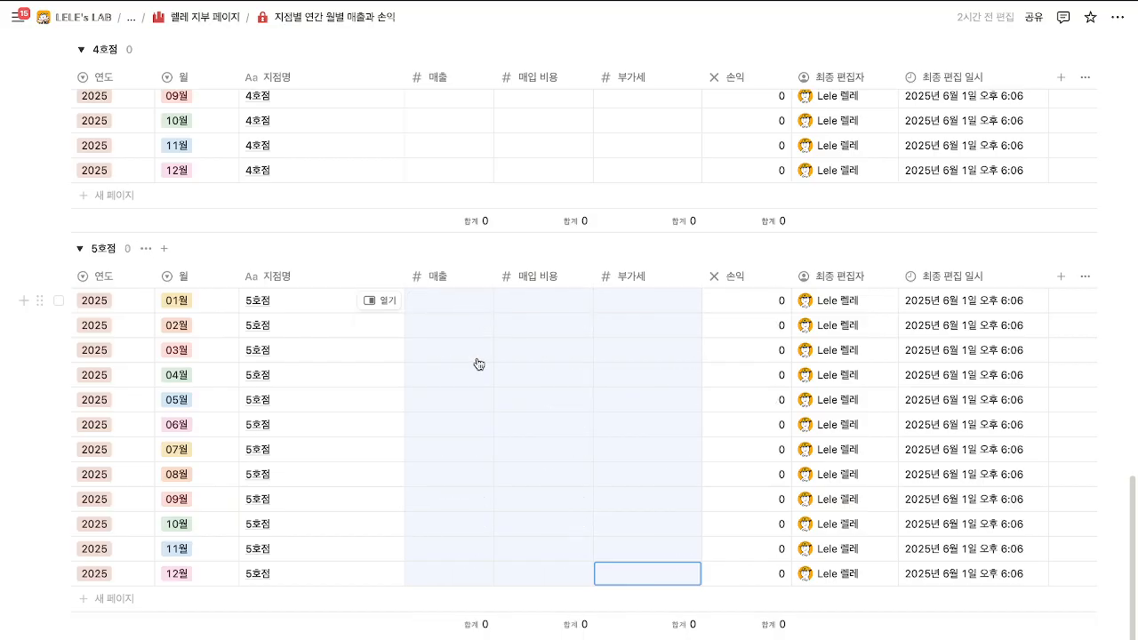
scroll(500, 399, "down", 3)
scroll(498, 401, "up", 9)
scroll(487, 397, "up", 10)
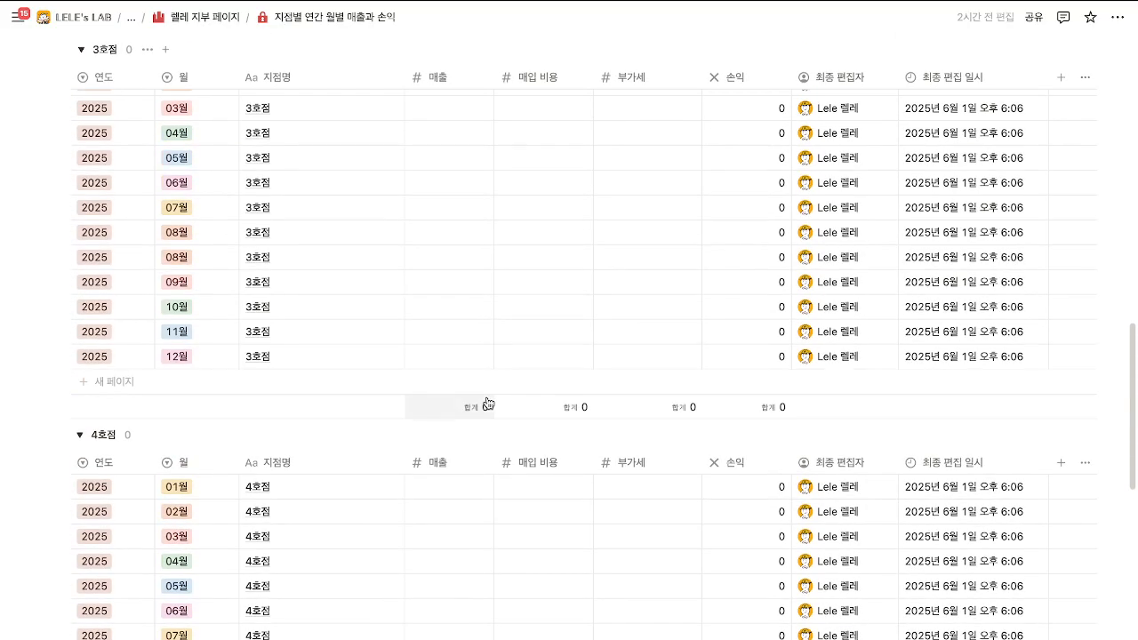
scroll(143, 305, "up", 3)
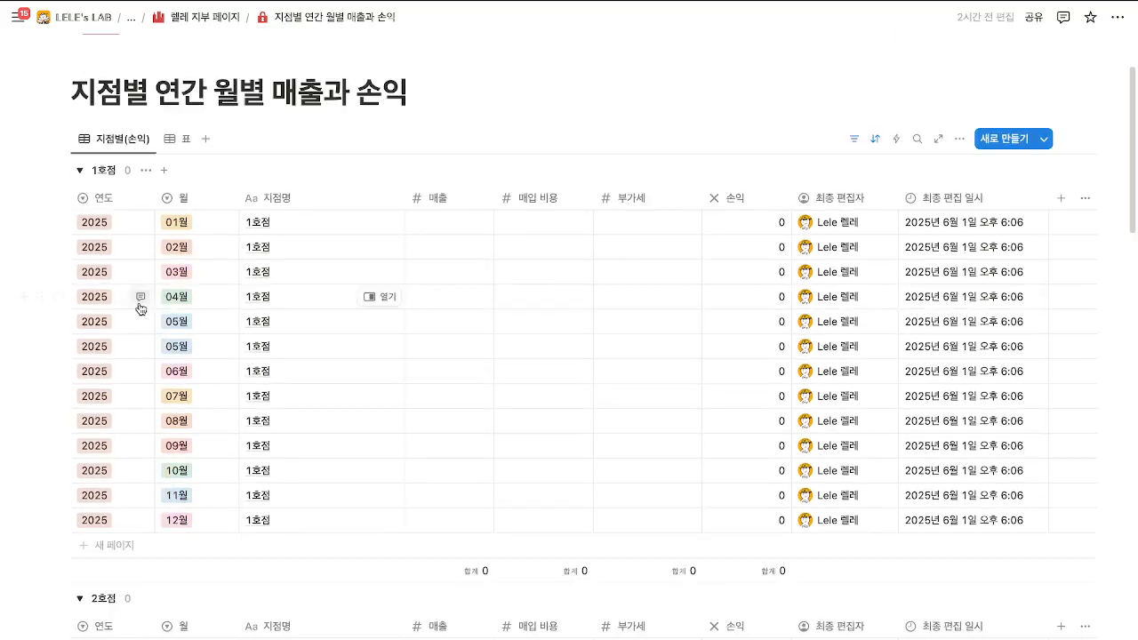
Rename the 1호점 group to 11호점 and the 2호점 group to 12호점.
left_click(107, 171)
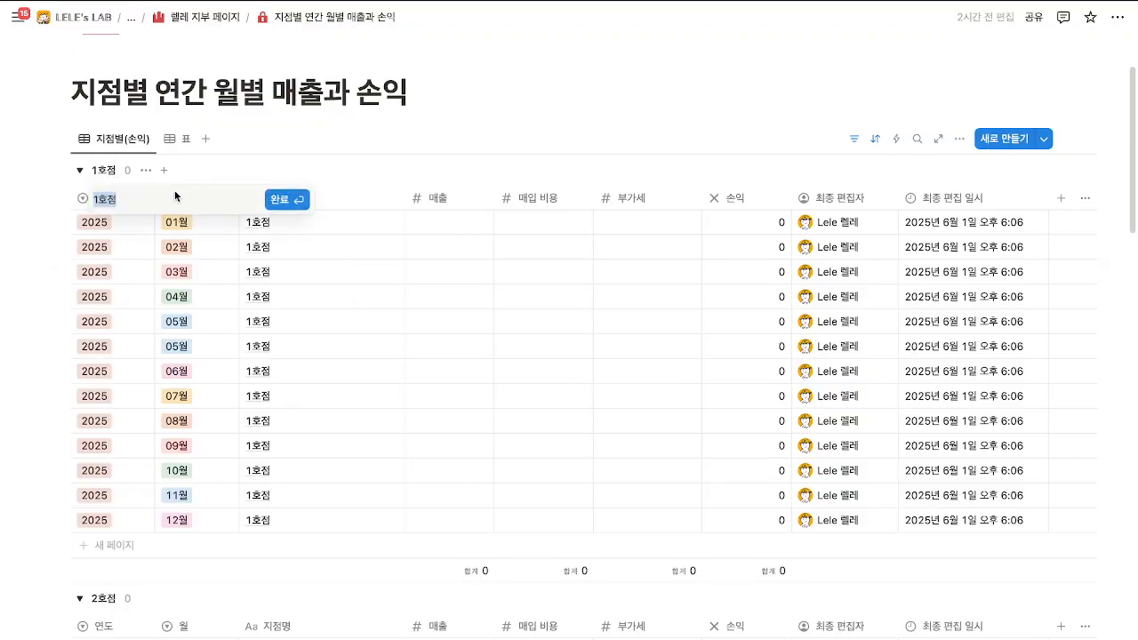
key("Home")
key("Delete")
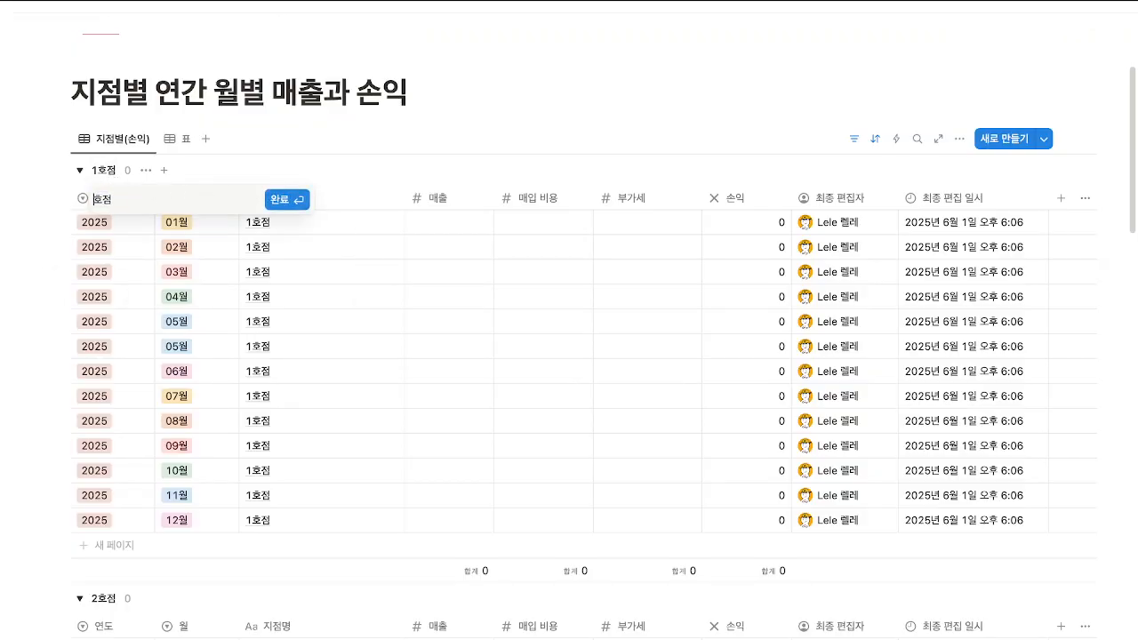
key("Return")
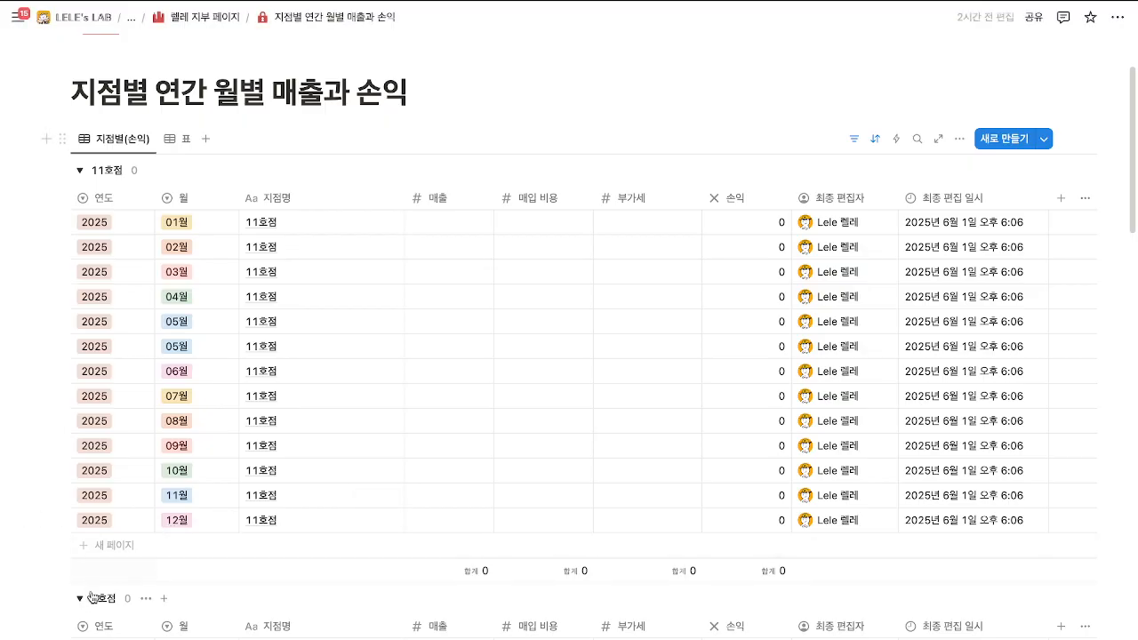
left_click(98, 599)
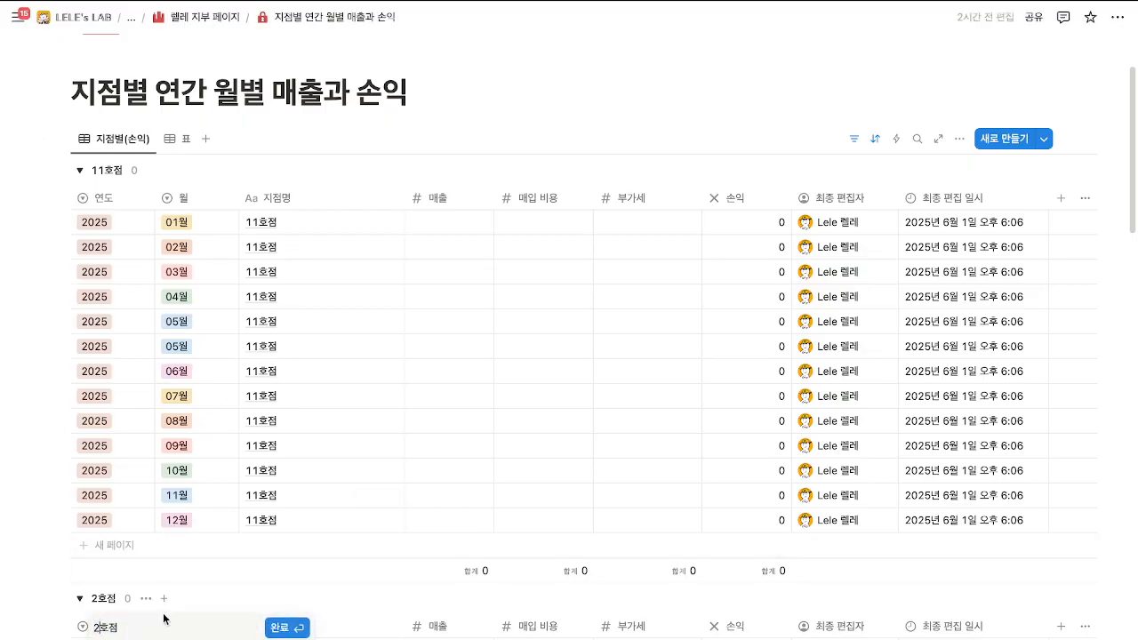
key("Home")
type("1")
key("Return")
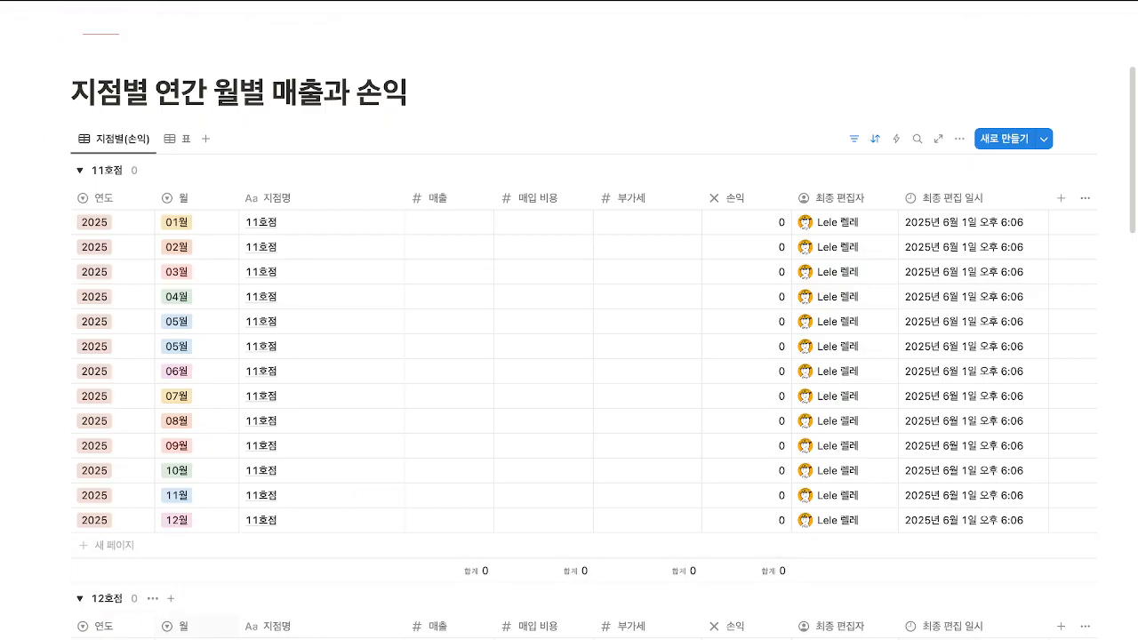
Delete the 5호점 group together with all its monthly pages.
scroll(328, 524, "down", 10)
scroll(328, 523, "down", 9)
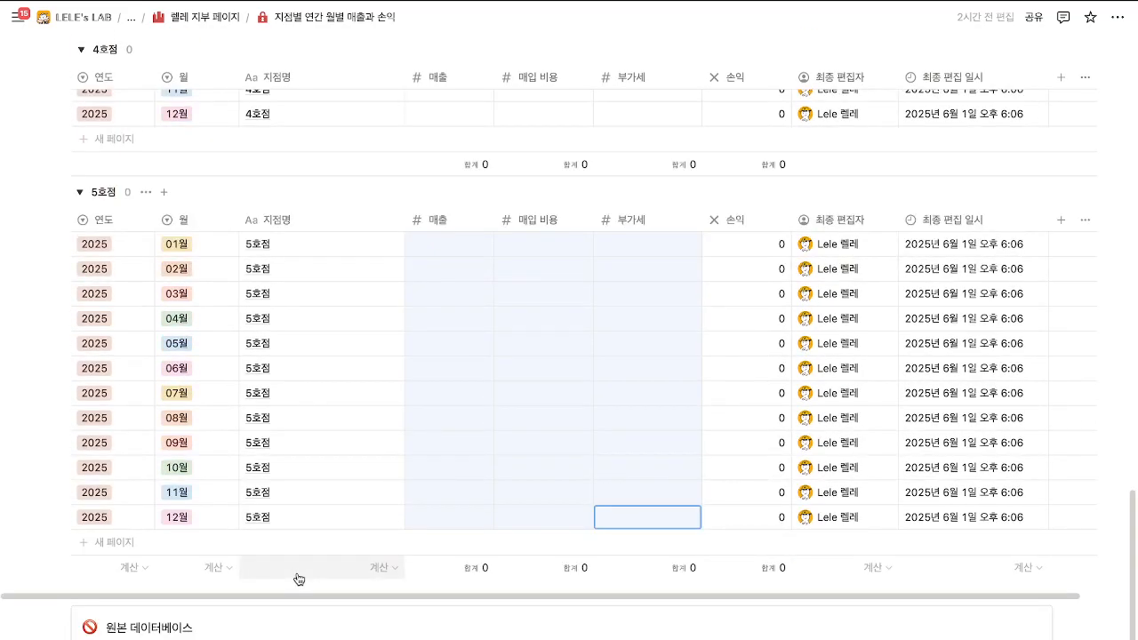
scroll(299, 578, "up", 6)
scroll(299, 579, "down", 3)
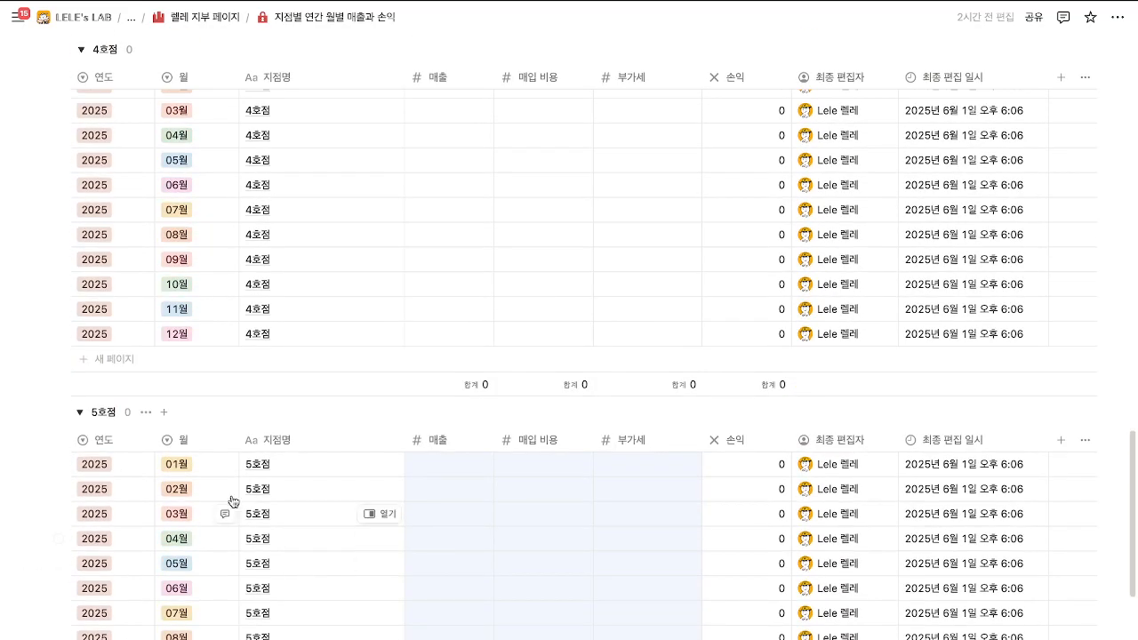
left_click(146, 413)
left_click(183, 486)
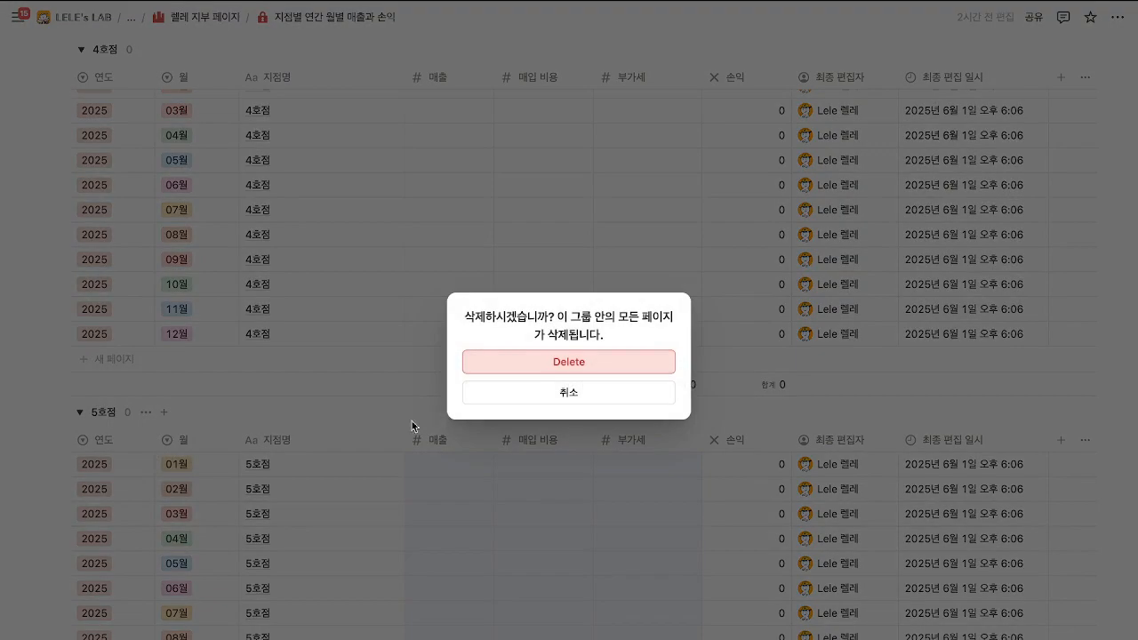
left_click(514, 368)
Switch the P&L database to its ungrouped 표 view.
scroll(237, 401, "up", 5)
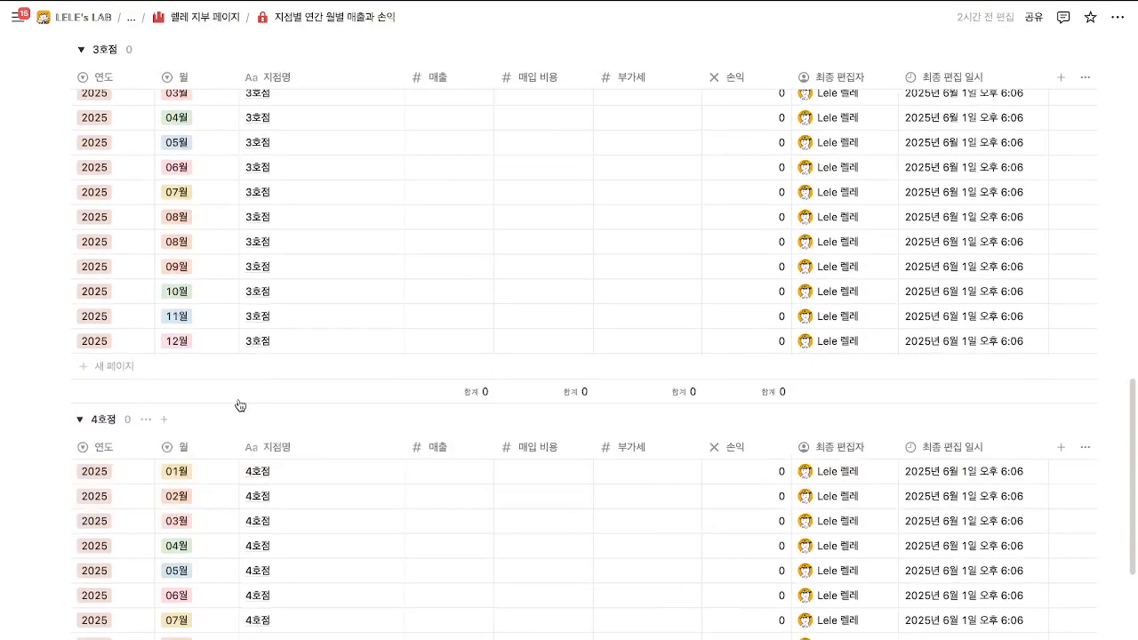
scroll(240, 423, "up", 10)
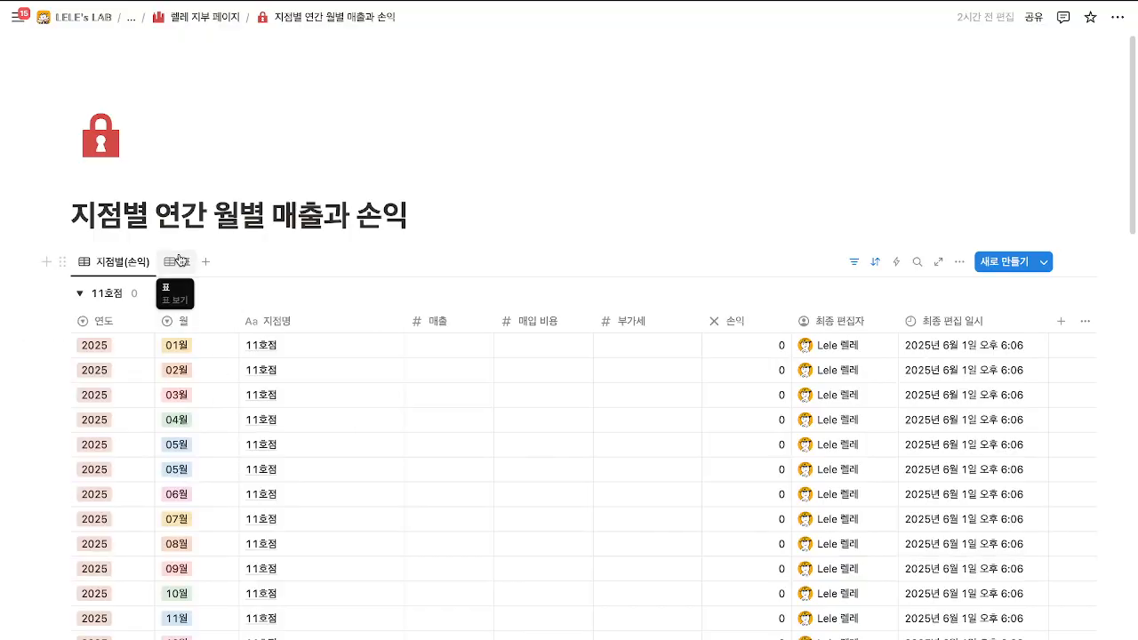
left_click(184, 263)
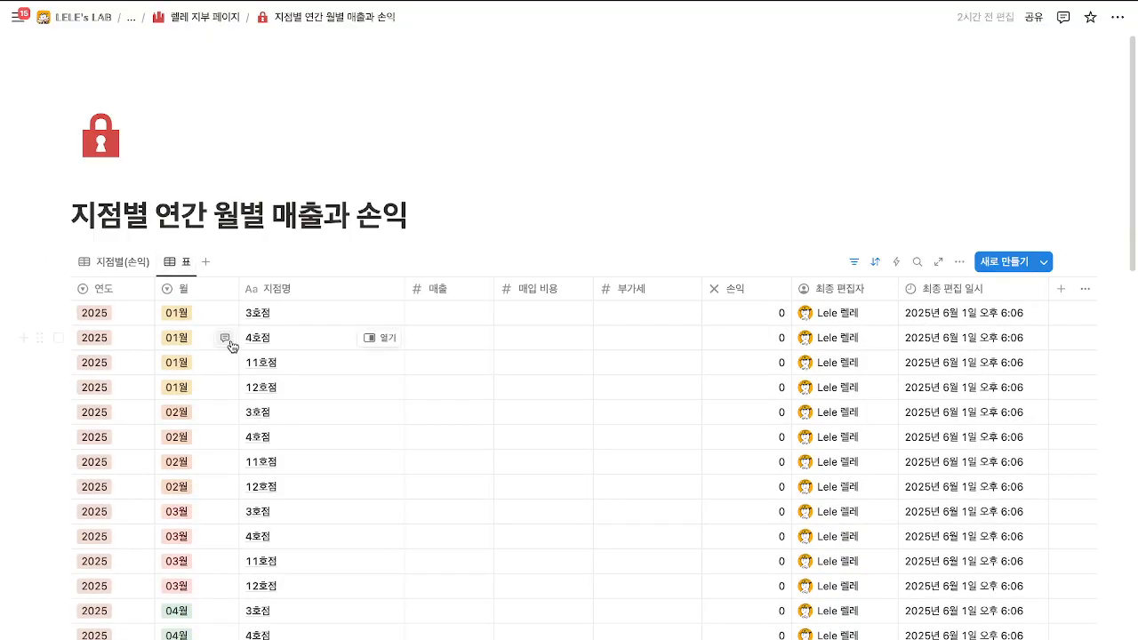
Load the remaining rows with 더 불러오기 and select all 51 rows.
scroll(231, 345, "down", 1)
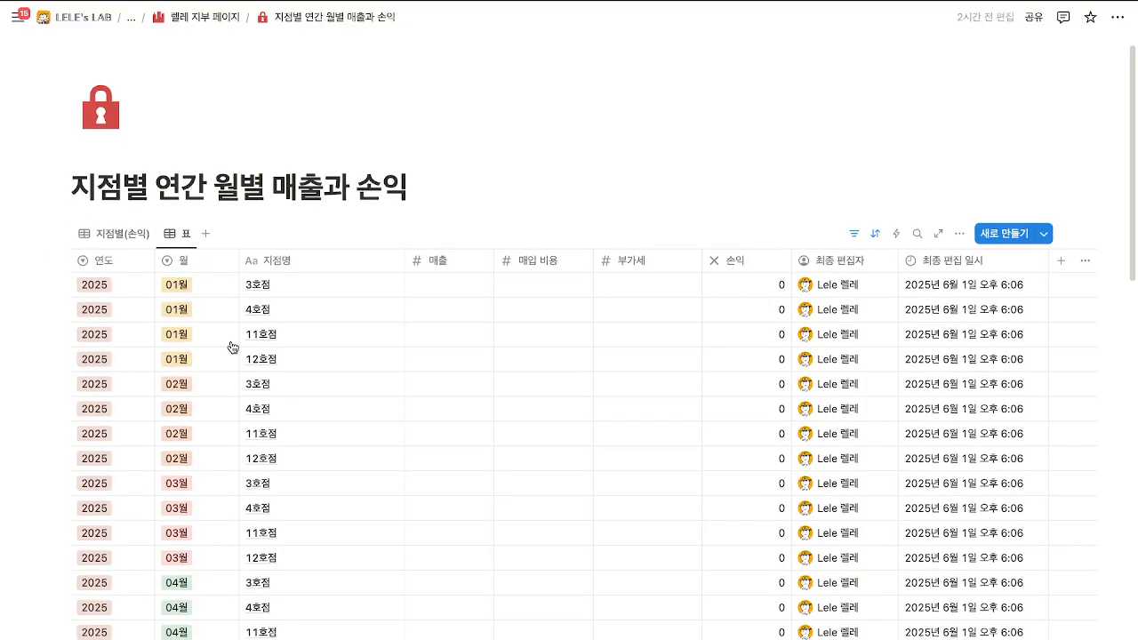
scroll(233, 347, "down", 15)
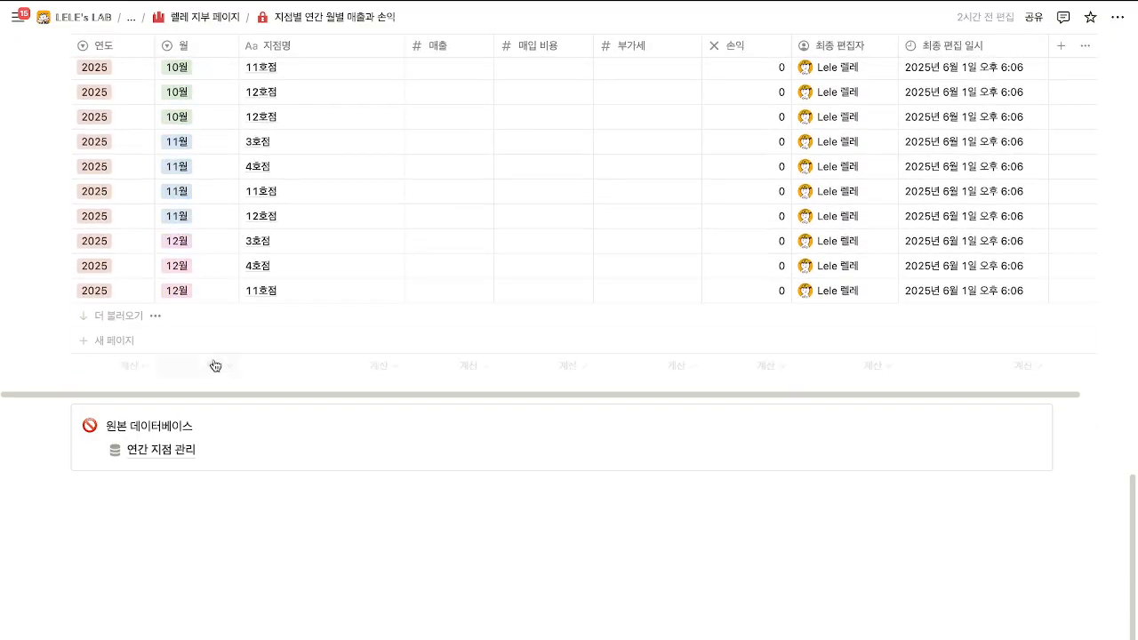
left_click(149, 318)
left_click(126, 322)
left_click(129, 321)
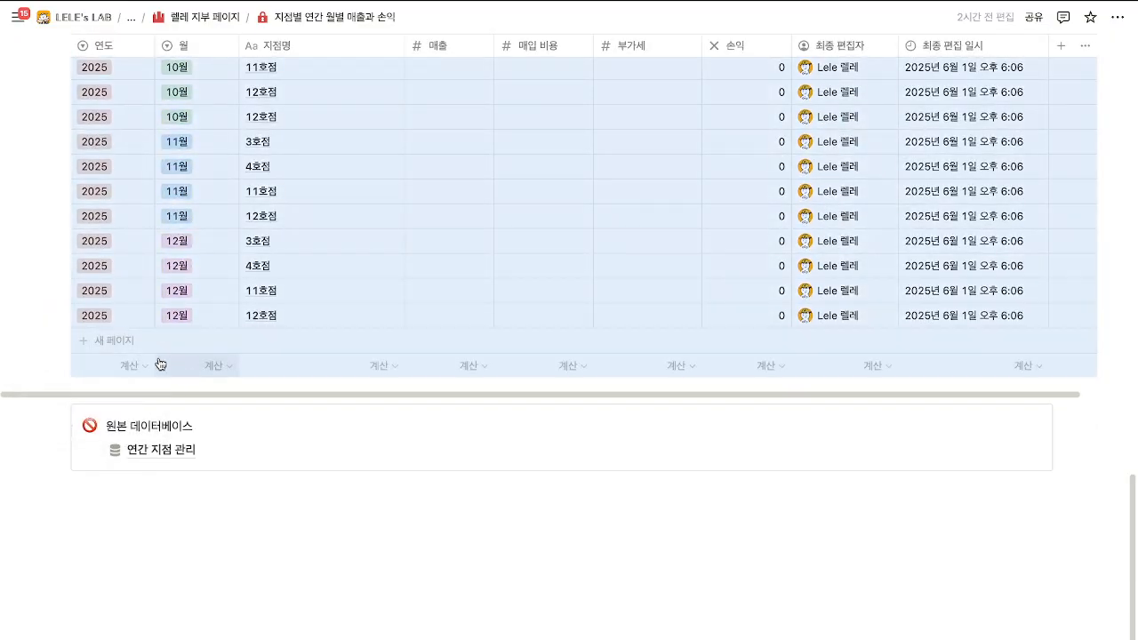
scroll(178, 378, "up", 2)
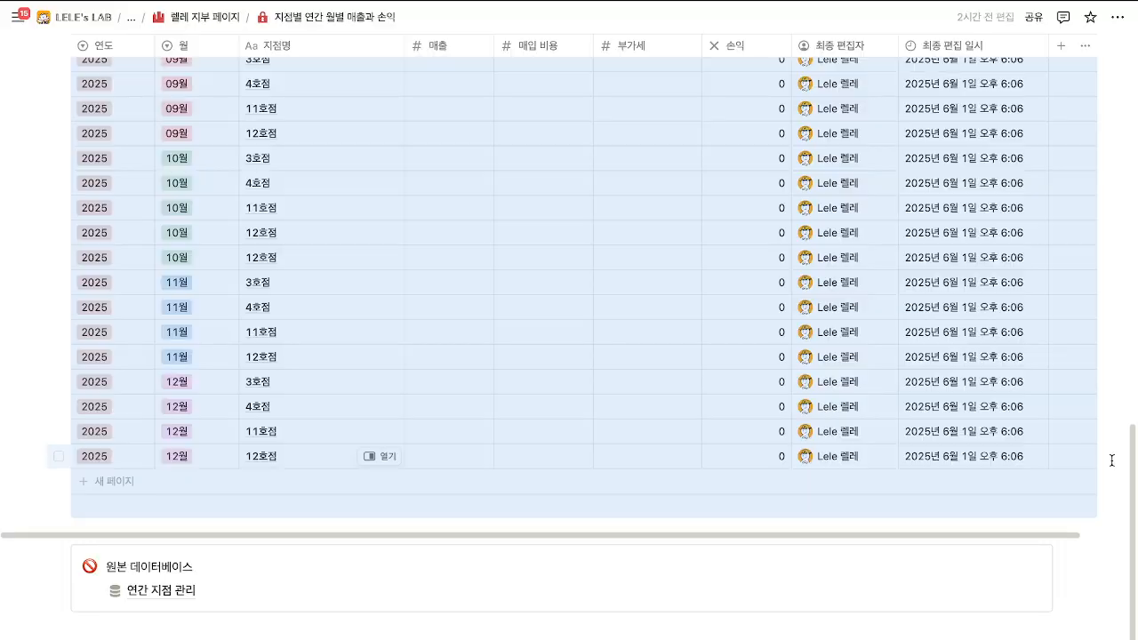
left_click_drag(1111, 461, 290, 213)
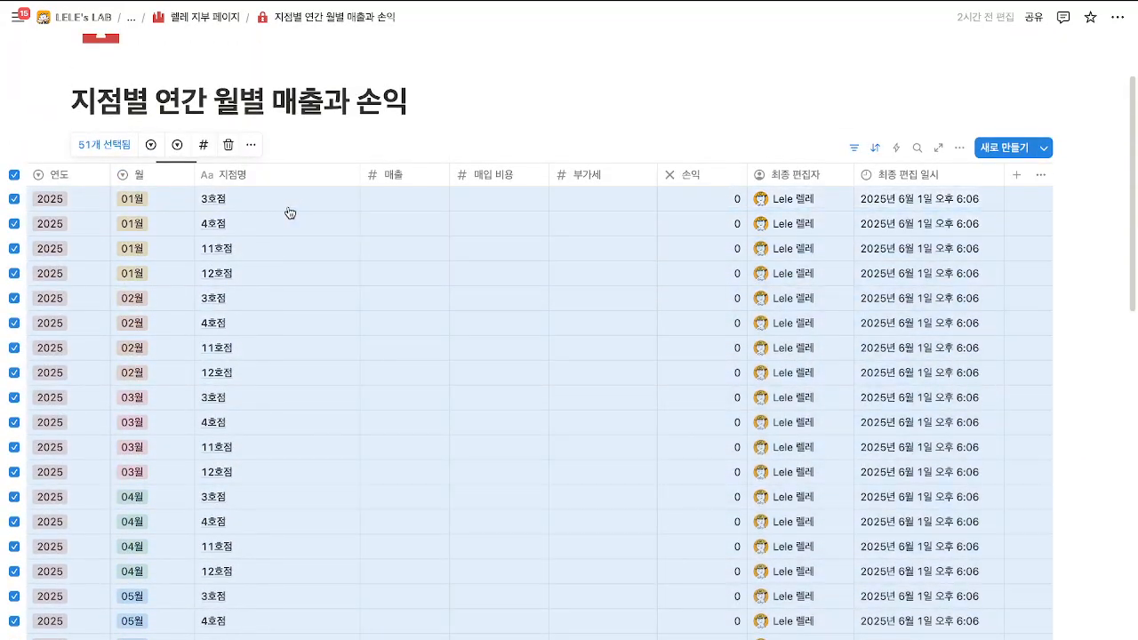
Clear the row selection, then remove the 월 and 지점명 sorts and the 연도: 2025 filter.
left_click(599, 113)
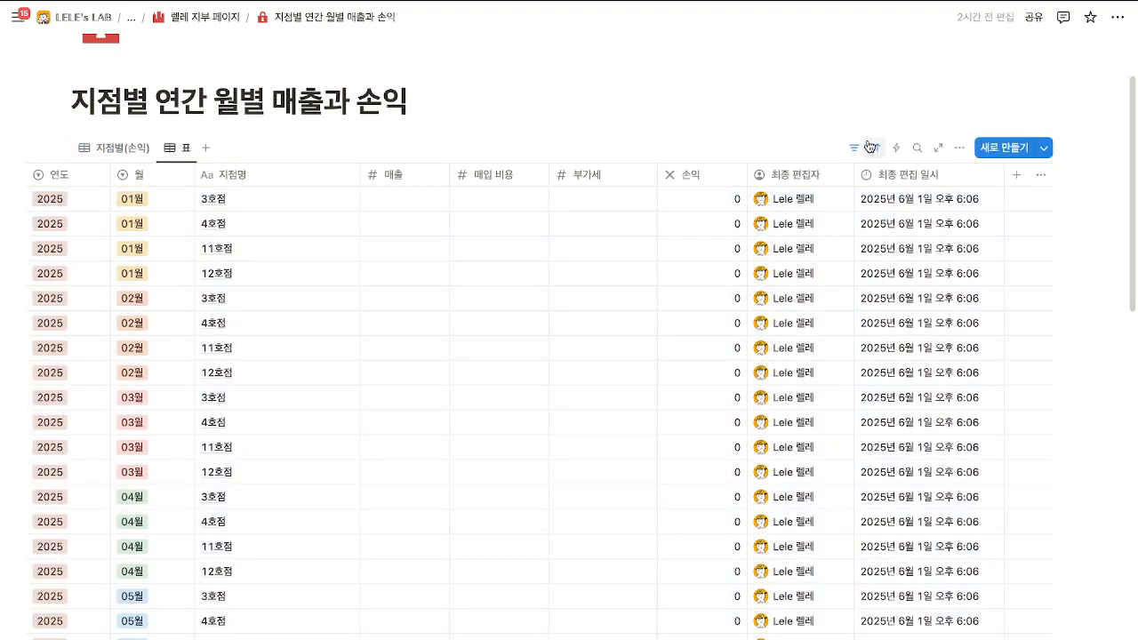
left_click(869, 146)
left_click(613, 134)
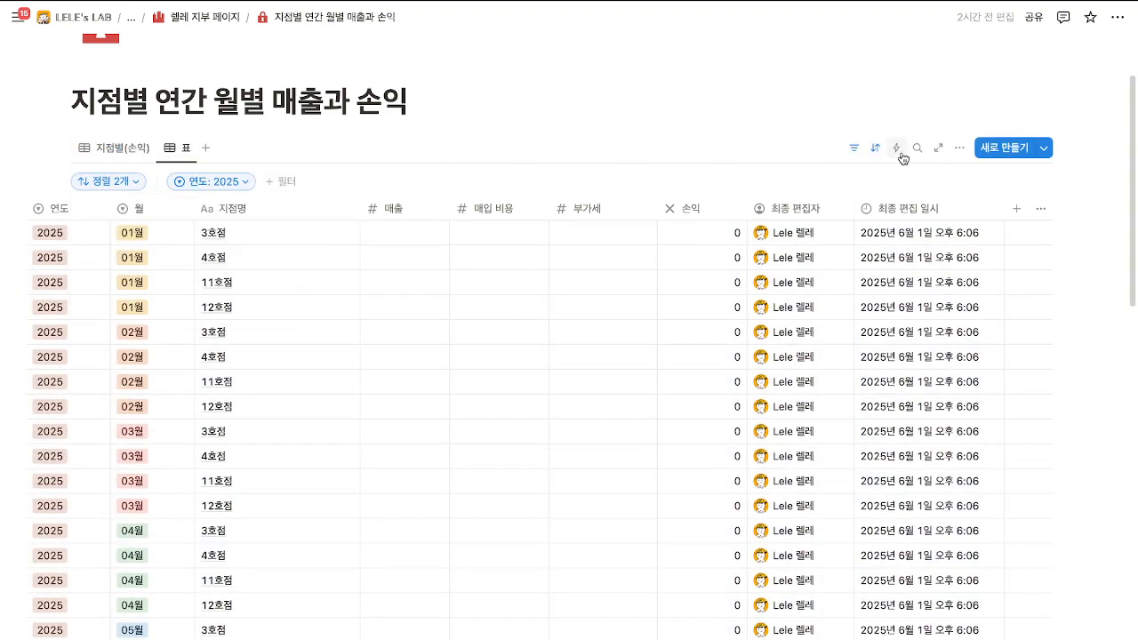
left_click(875, 148)
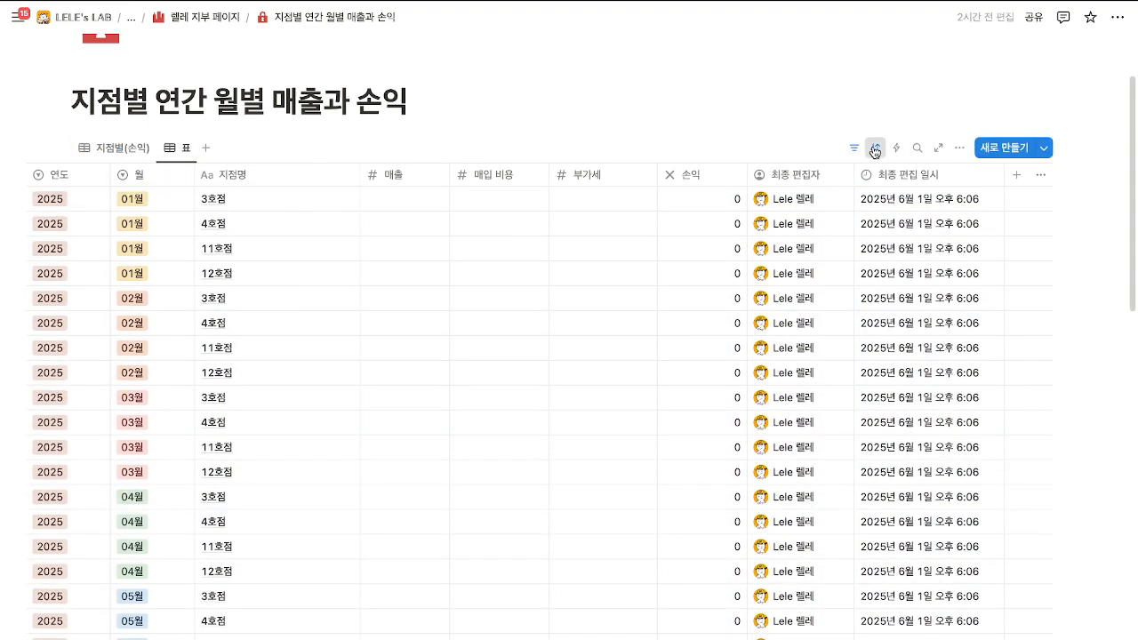
left_click(874, 149)
left_click(266, 214)
left_click(267, 215)
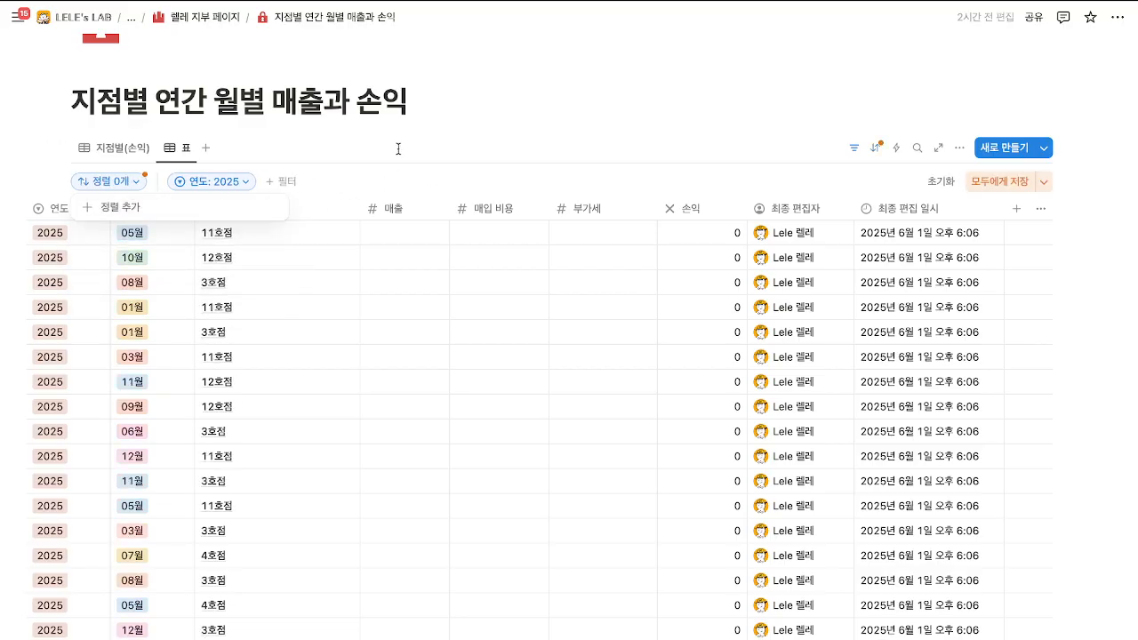
left_click(398, 149)
left_click(120, 182)
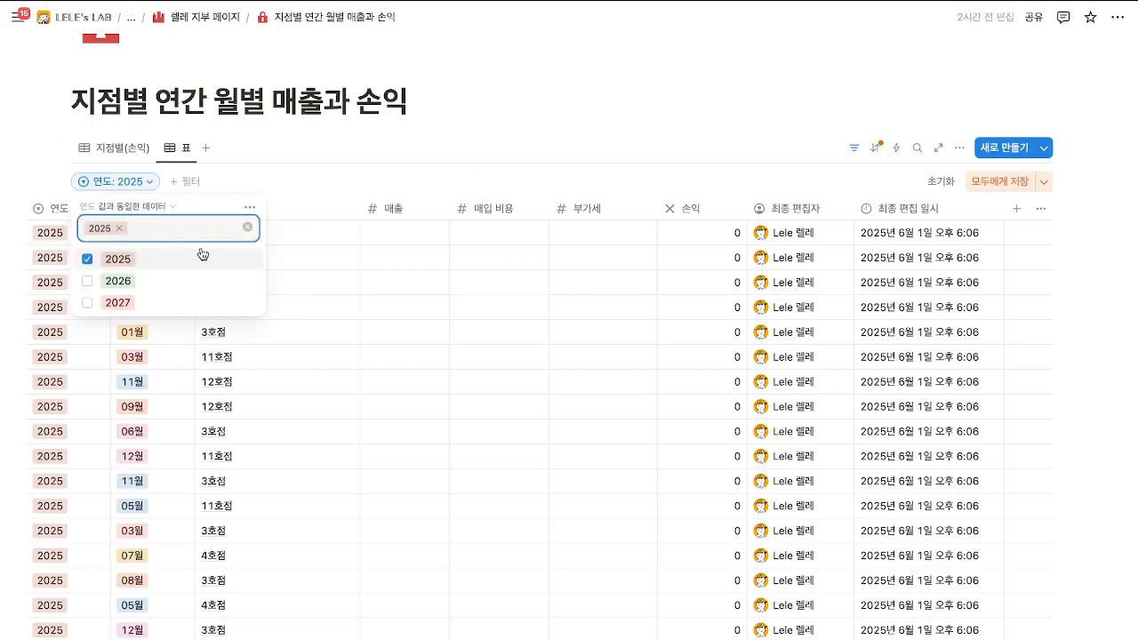
left_click(88, 259)
left_click(652, 163)
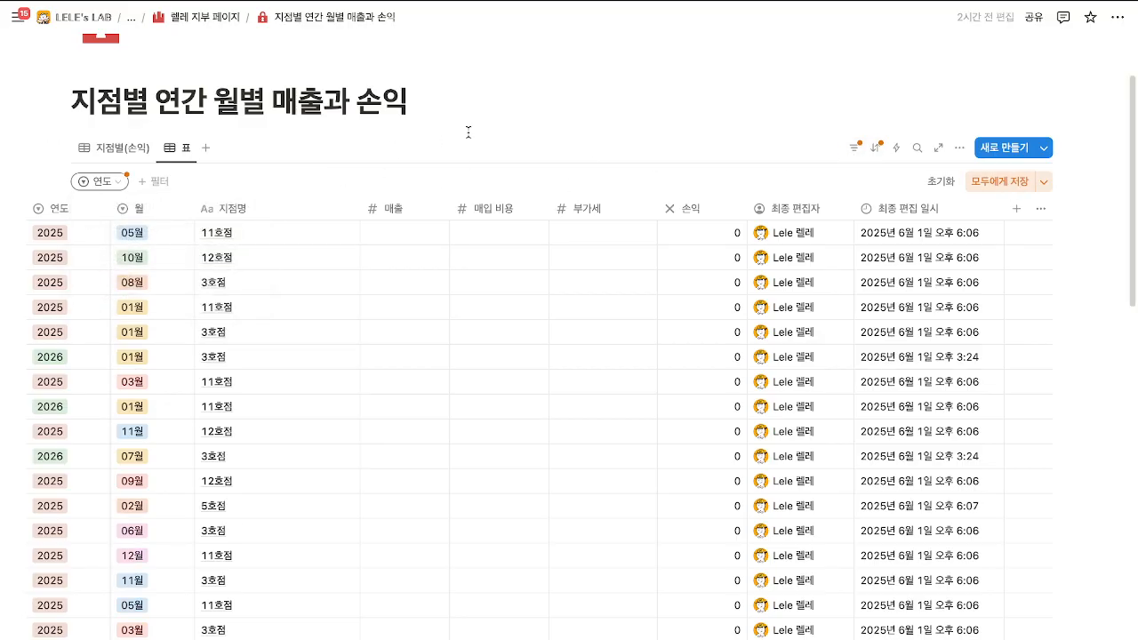
Discard the unsaved view changes with 초기화, restoring the saved year-month-branch order.
left_click(1043, 181)
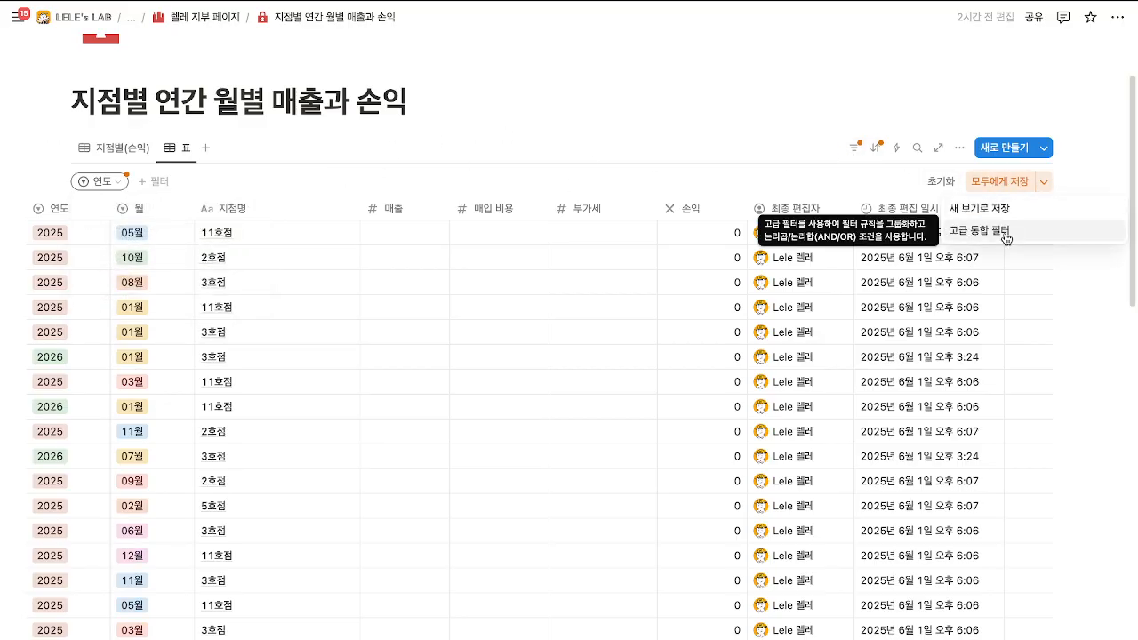
left_click(711, 159)
scroll(782, 221, "down", 15)
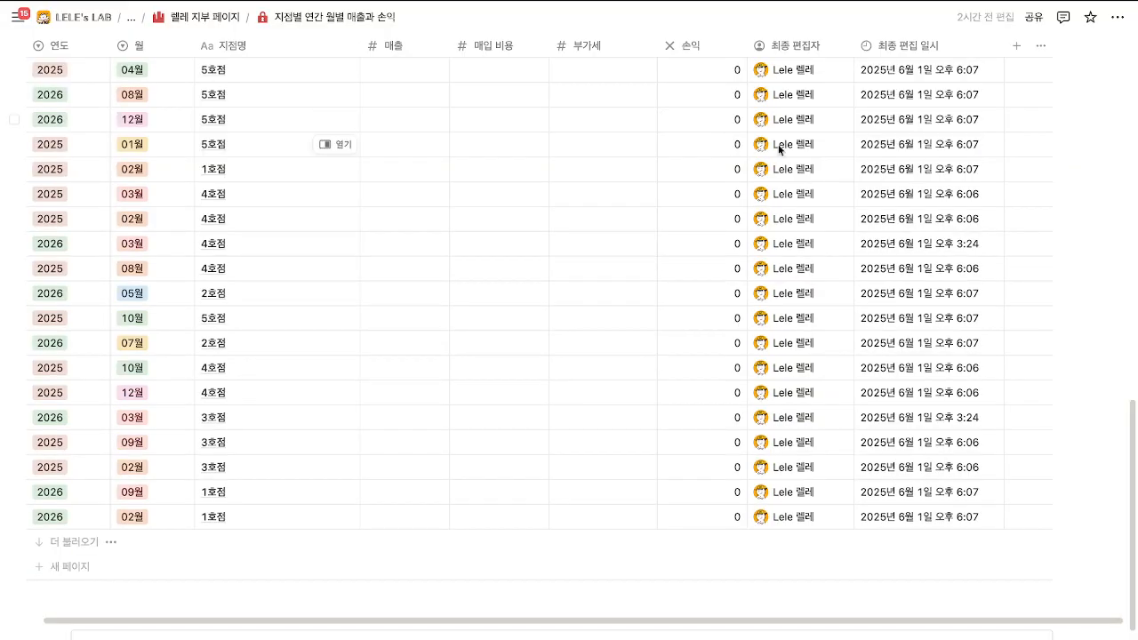
scroll(987, 155, "up", 15)
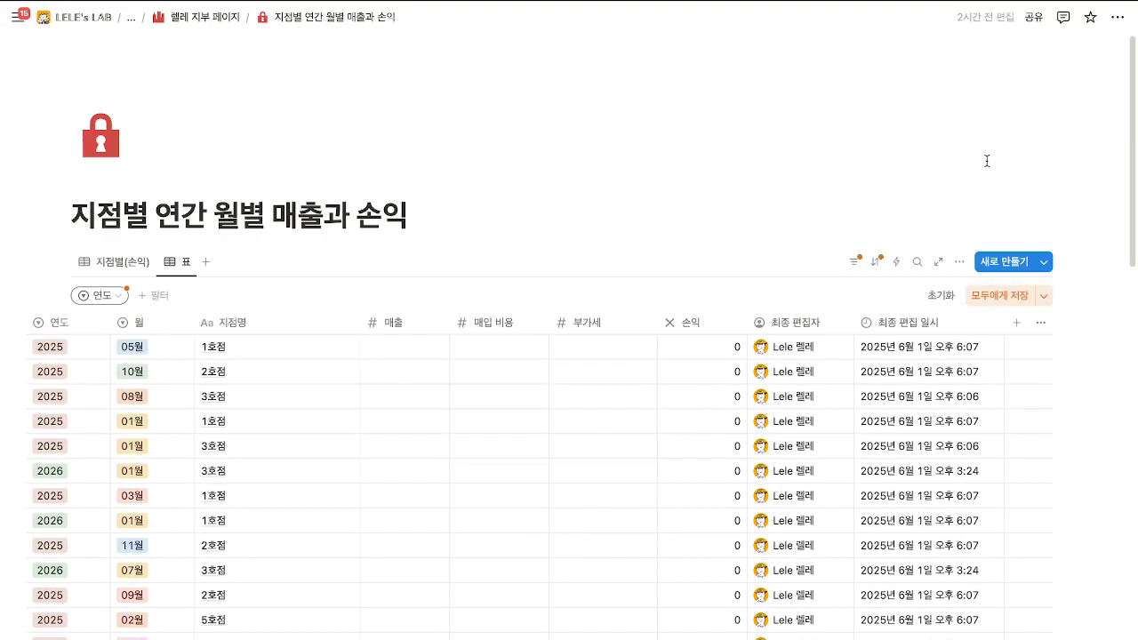
left_click(940, 296)
scroll(415, 304, "down", 15)
scroll(293, 299, "up", 15)
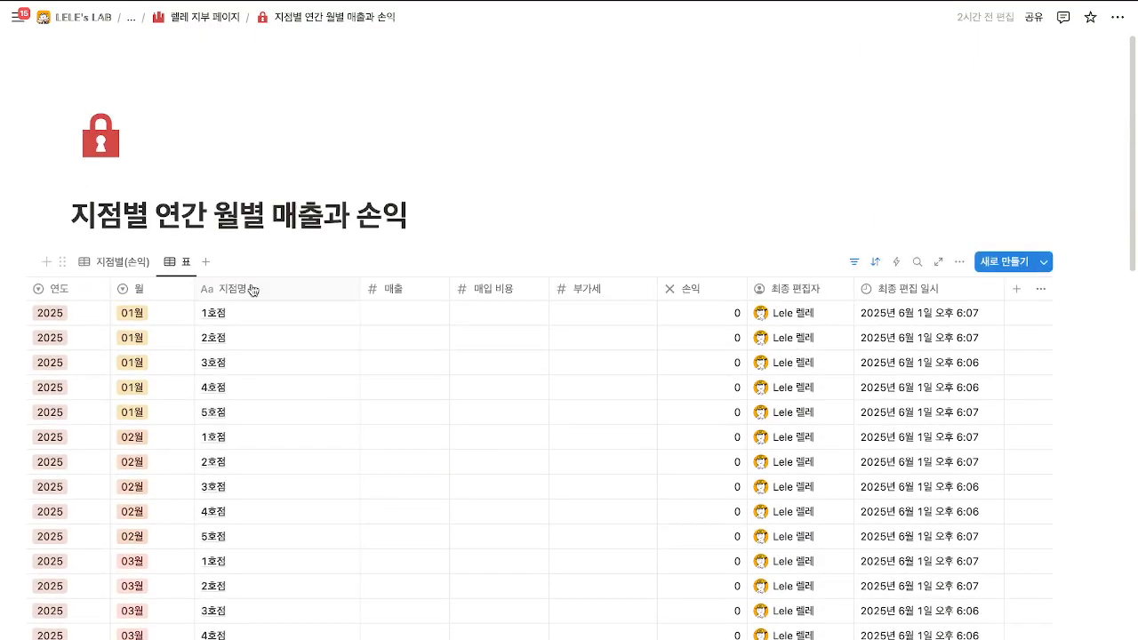
Change the 연도 filter to show only the 2026 rows.
left_click(220, 297)
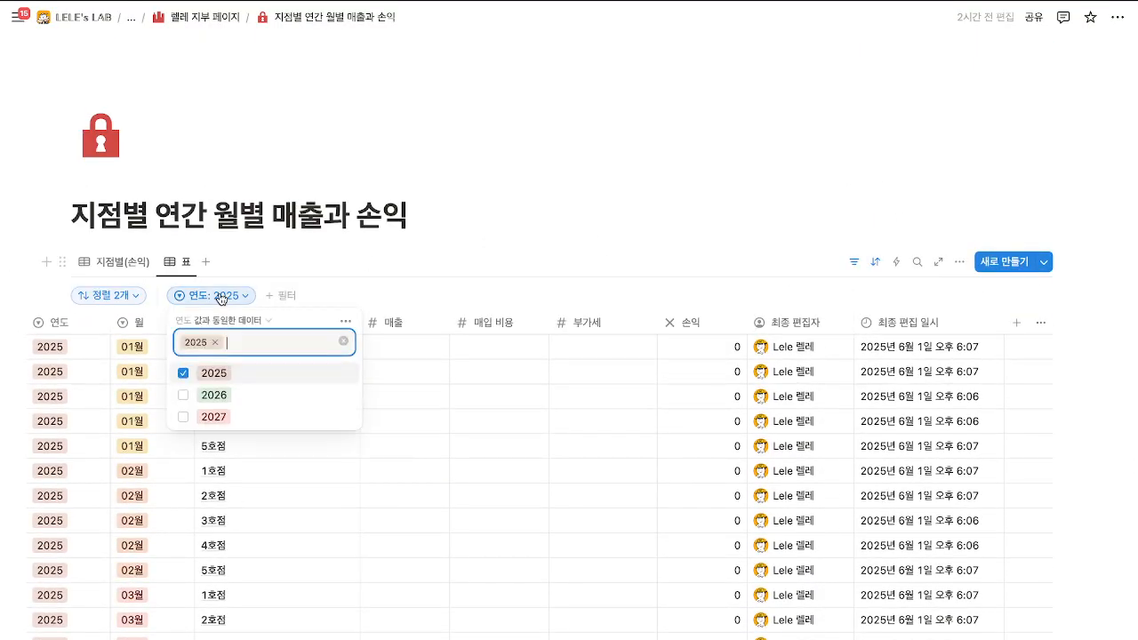
left_click(184, 375)
left_click(184, 396)
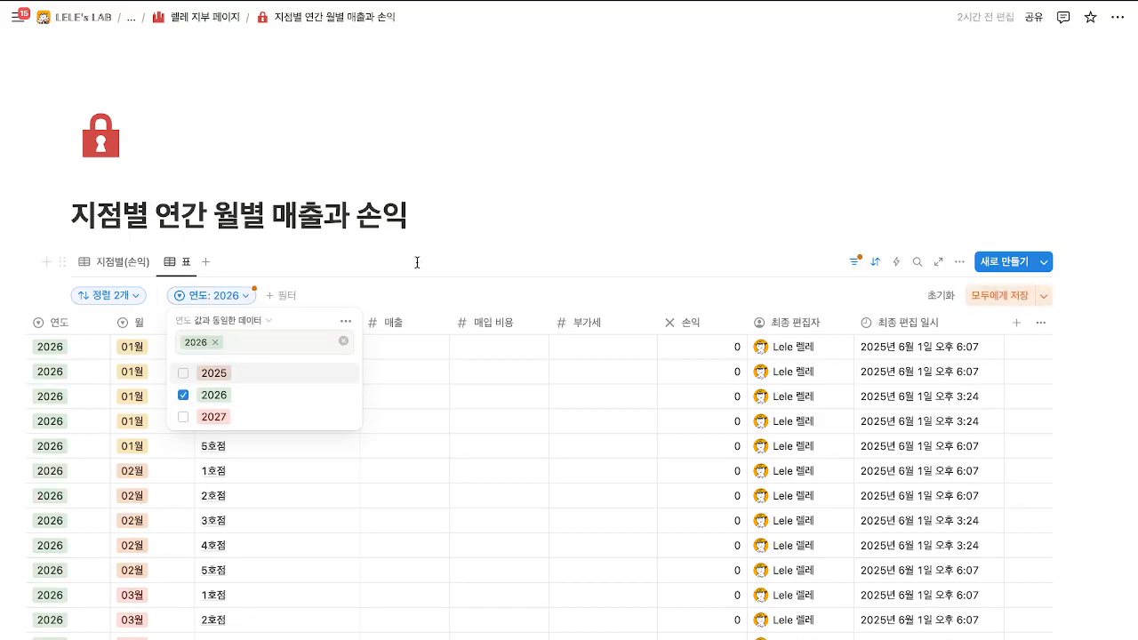
left_click(343, 442)
scroll(275, 386, "down", 8)
scroll(239, 516, "down", 5)
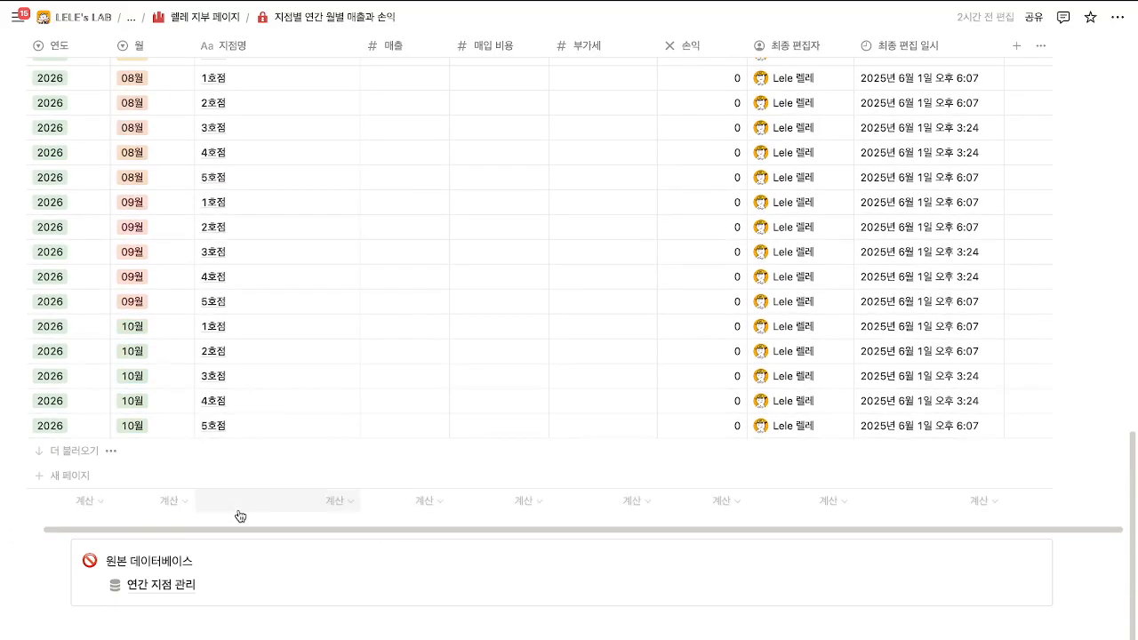
scroll(239, 517, "up", 15)
Switch the 연도 filter from 2026 back to 2025 only.
left_click(213, 295)
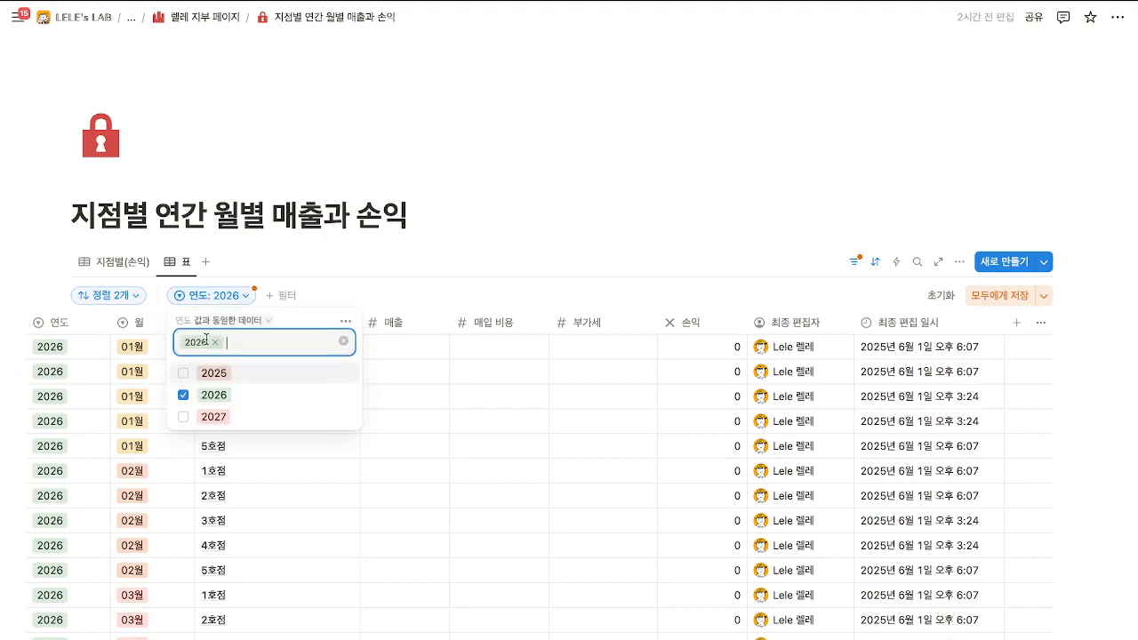
left_click(184, 396)
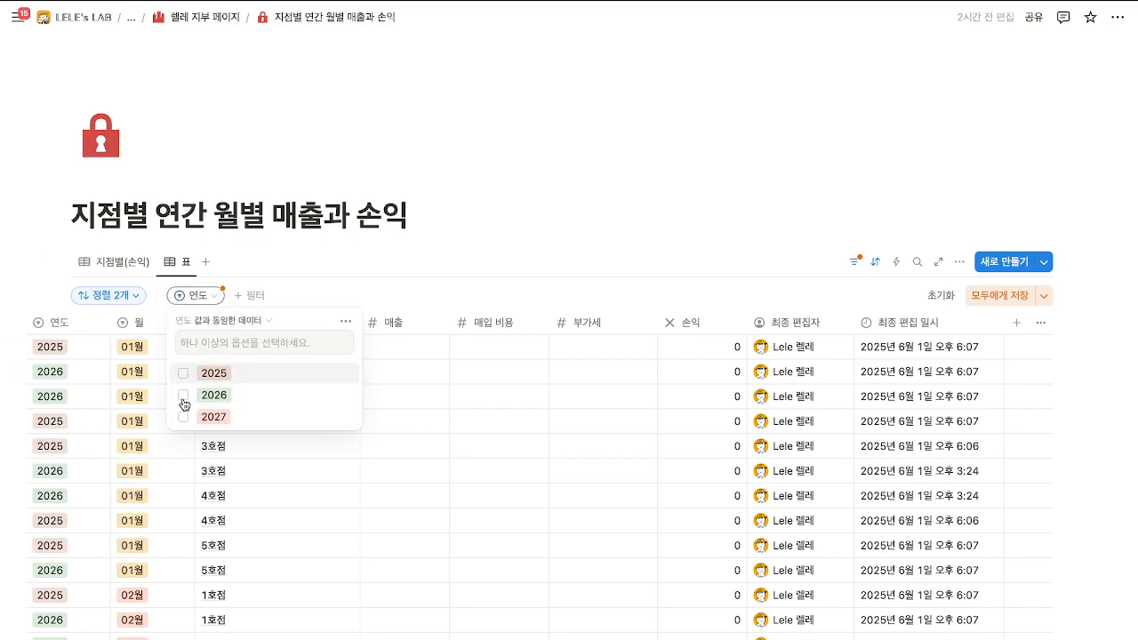
left_click(184, 374)
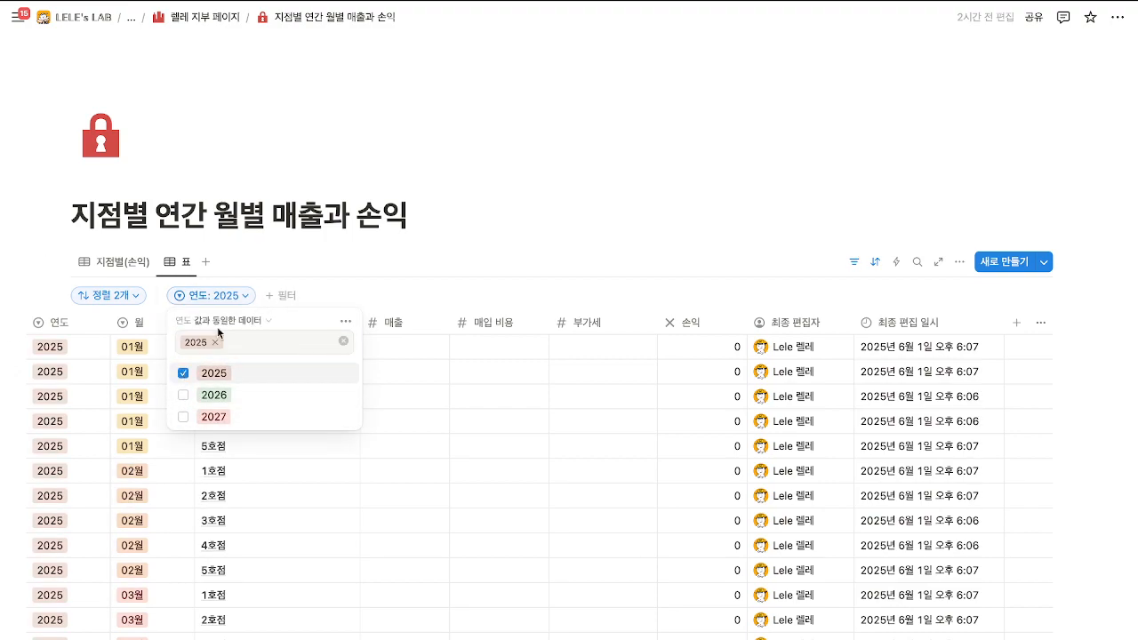
left_click(322, 281)
scroll(238, 337, "down", 1)
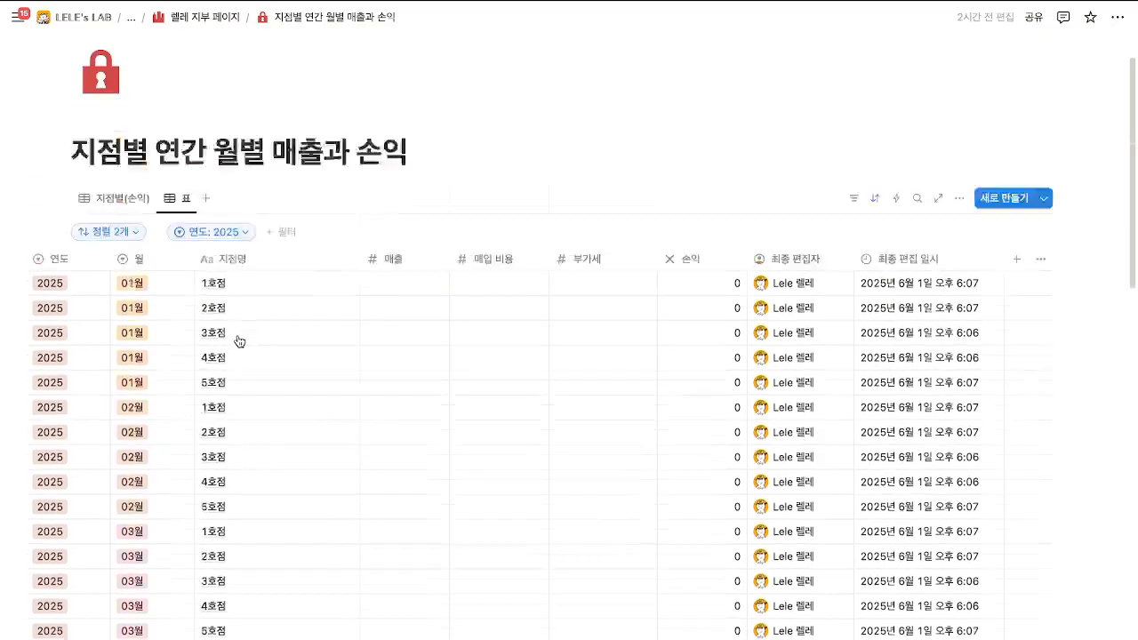
left_click(225, 269)
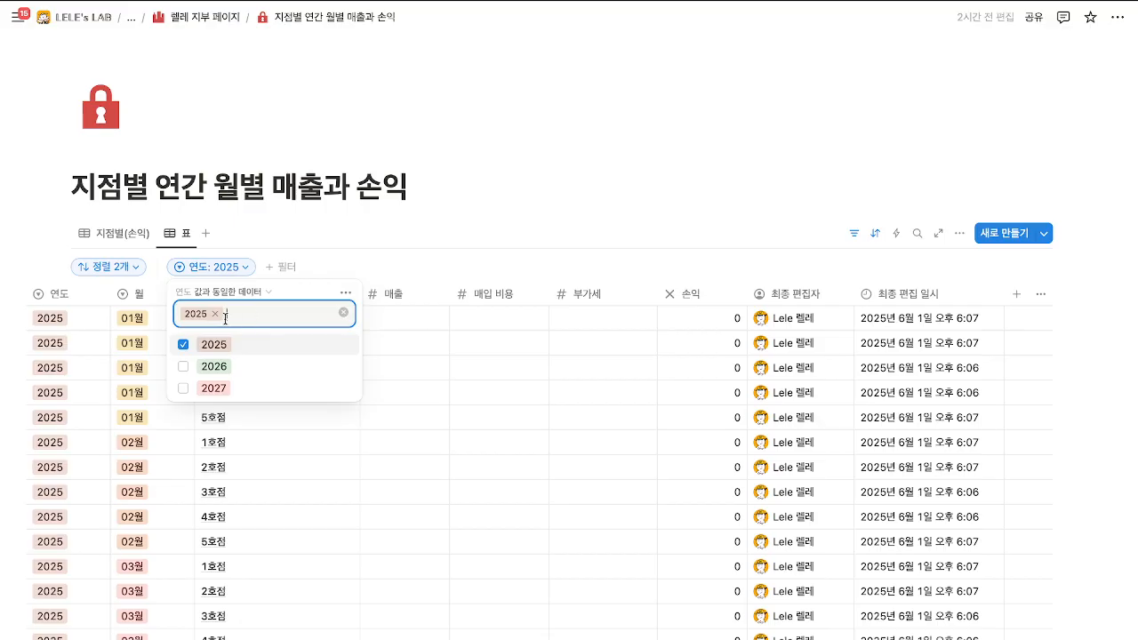
left_click(184, 344)
left_click(389, 261)
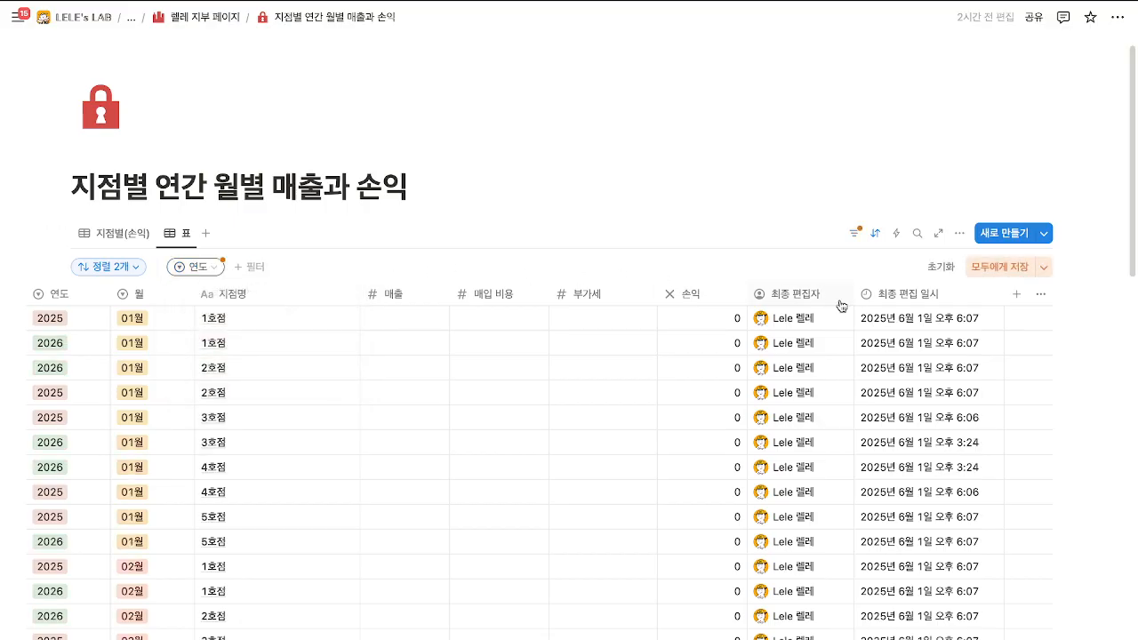
left_click(196, 267)
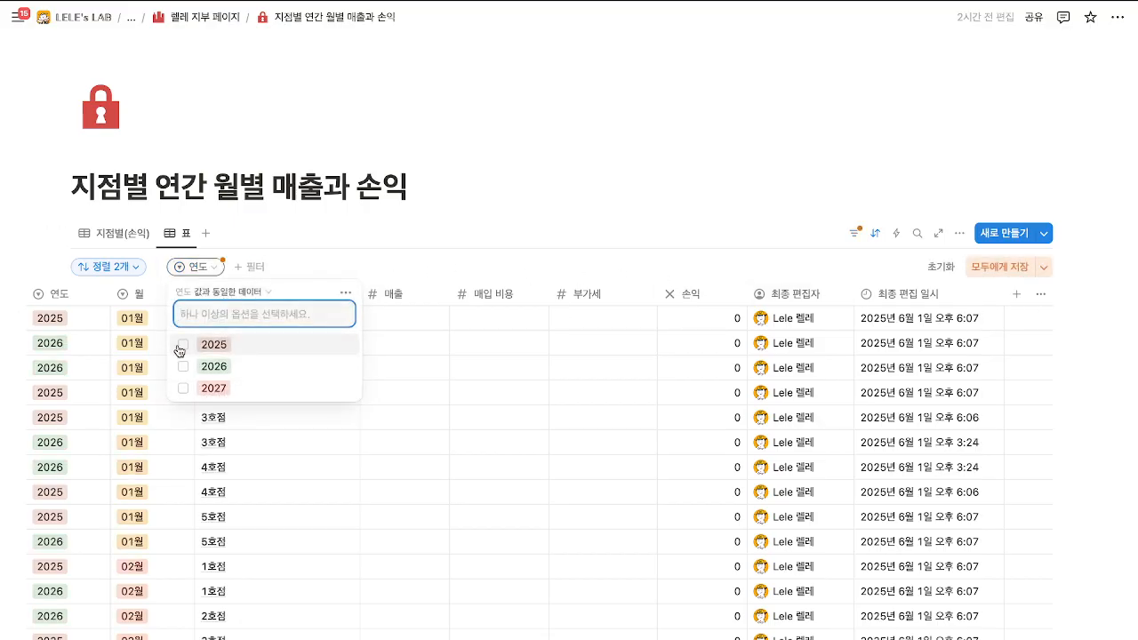
left_click(181, 346)
left_click(488, 279)
Load and select all 63 rows from 2025, then duplicate them with Ctrl+D.
left_click_drag(1056, 313, 100, 386)
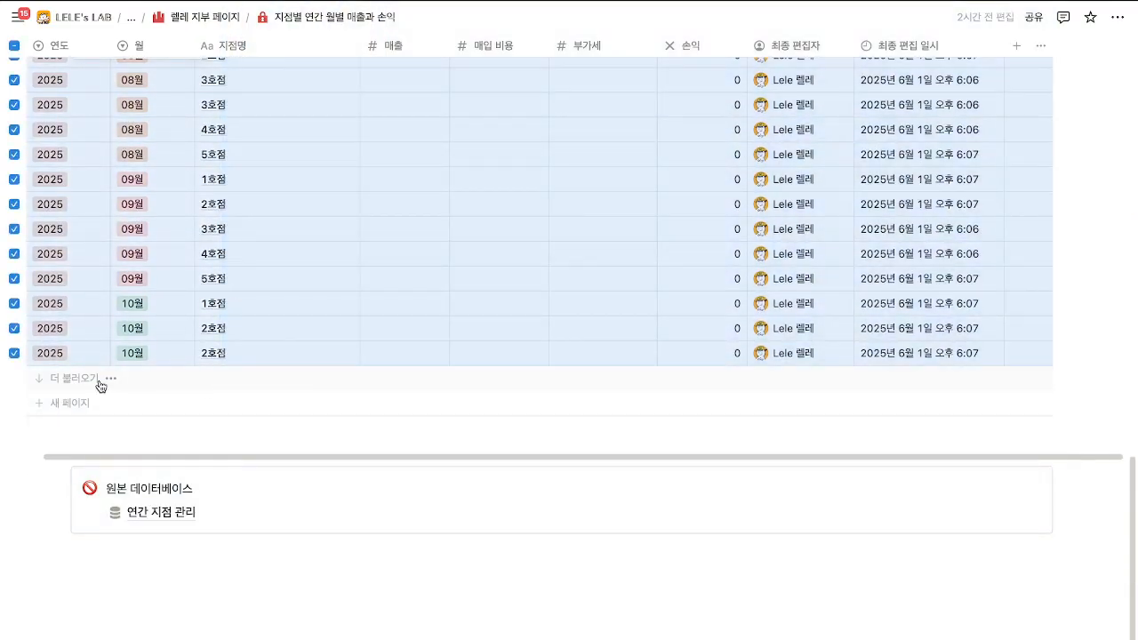
left_click(99, 381)
scroll(1129, 449, "down", 5)
left_click_drag(1075, 395, 666, 313)
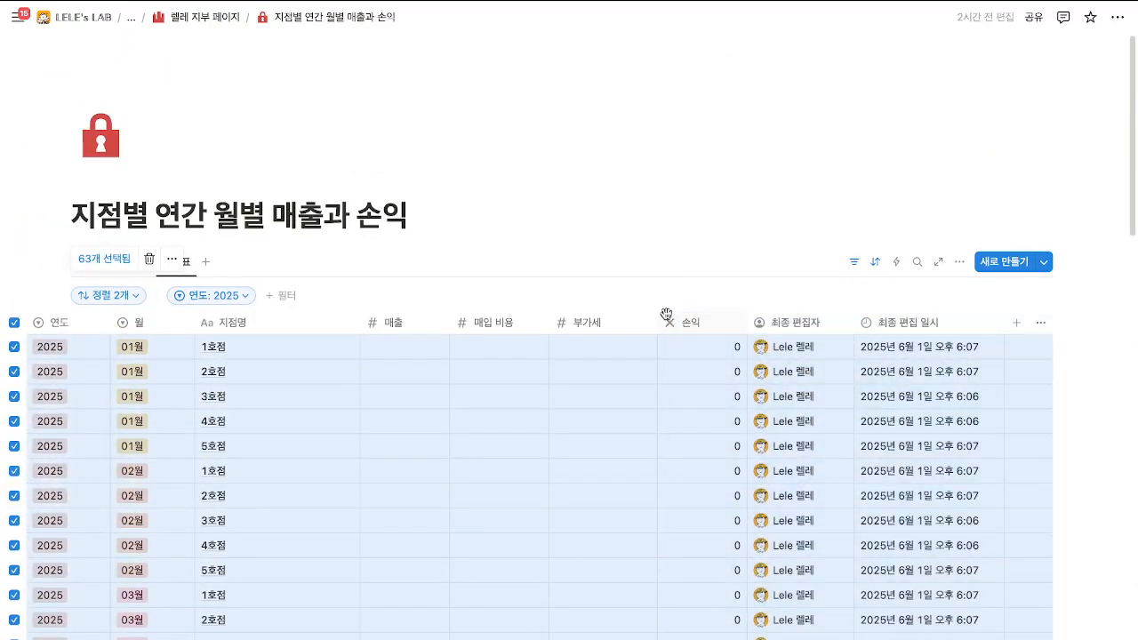
scroll(632, 351, "down", 2)
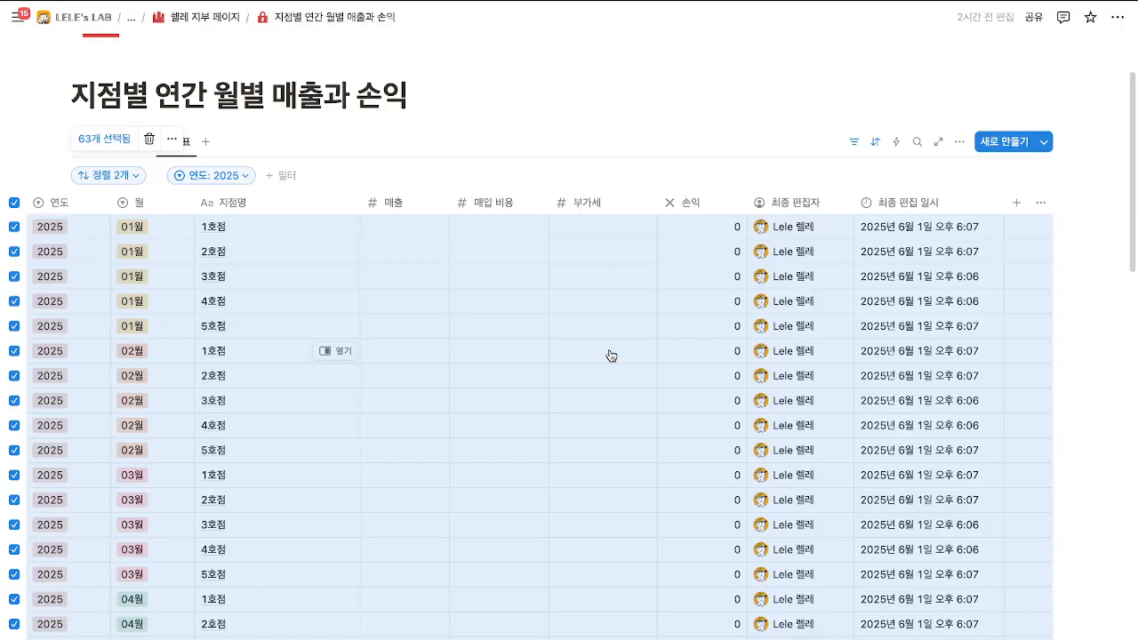
key("ctrl+d")
scroll(610, 355, "down", 2)
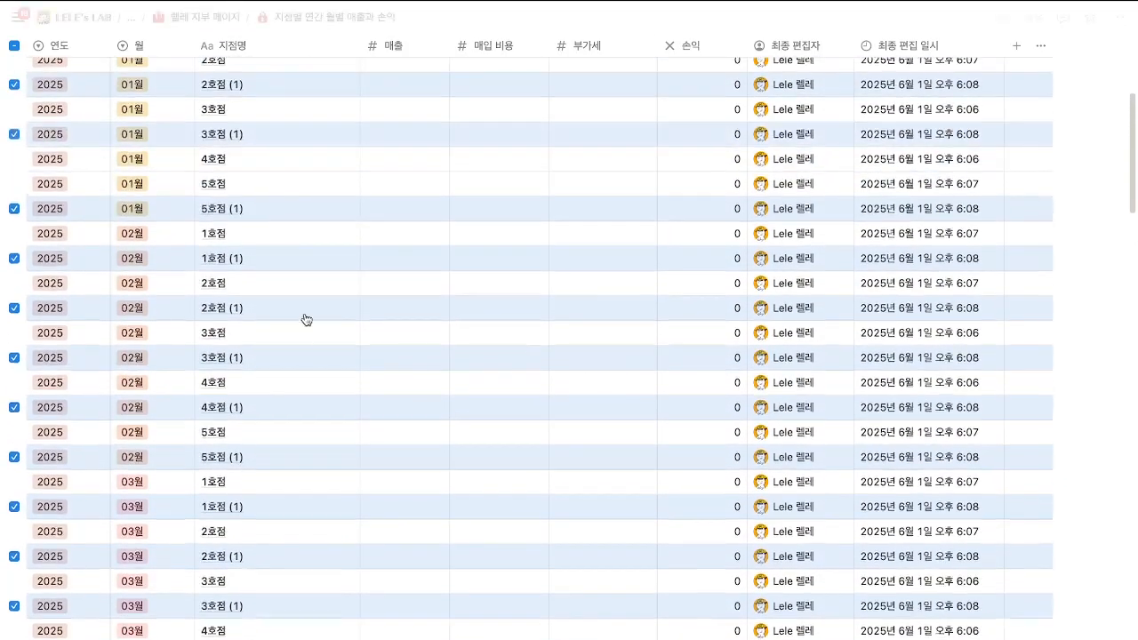
scroll(98, 302, "up", 5)
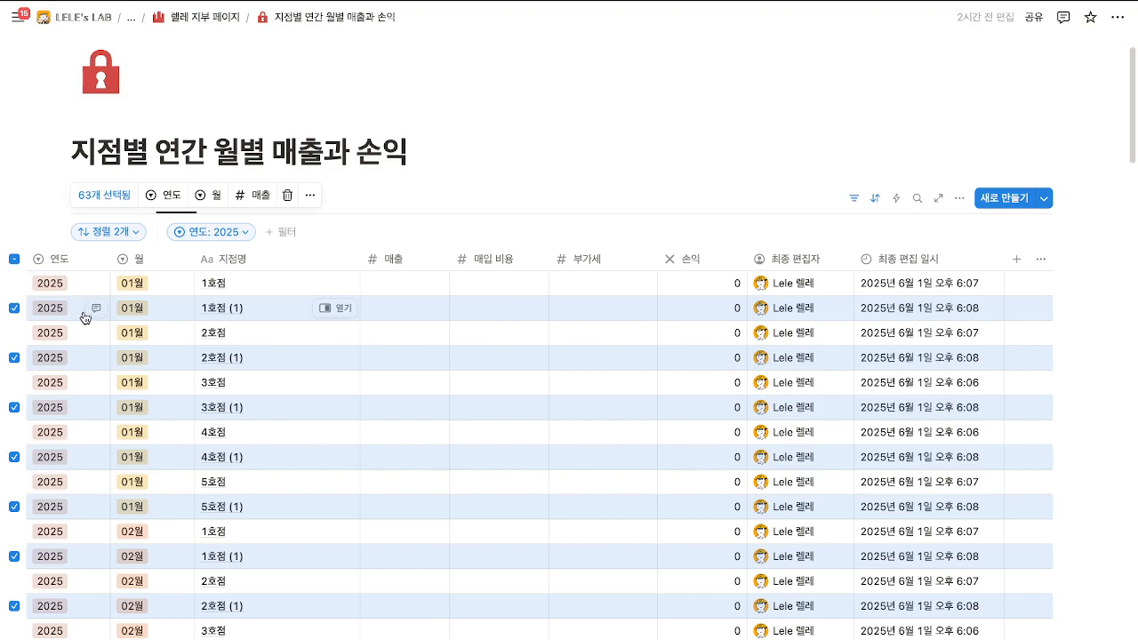
Replace the copies' 연도 value 2025 with a new 2028 option.
left_click(172, 200)
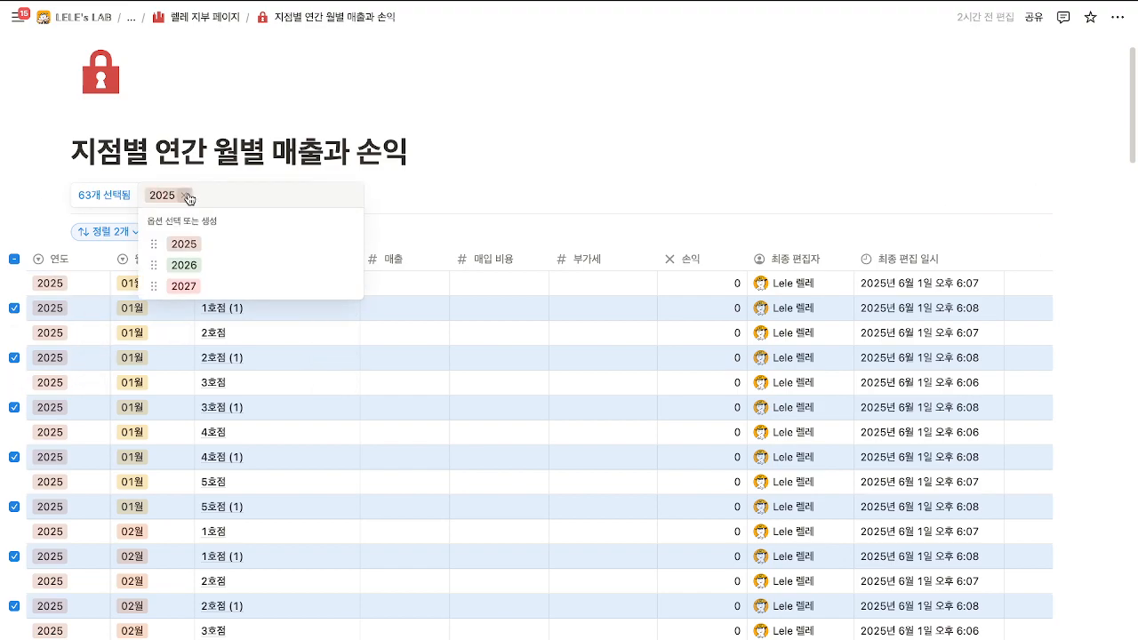
left_click(186, 195)
type("2028")
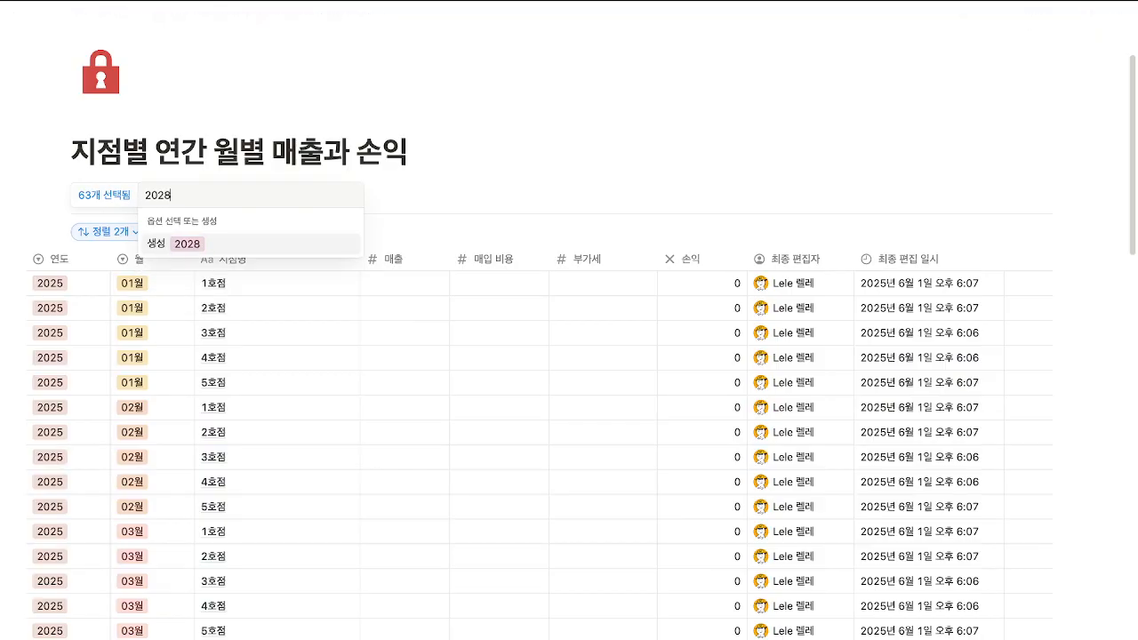
key("Return")
left_click(498, 206)
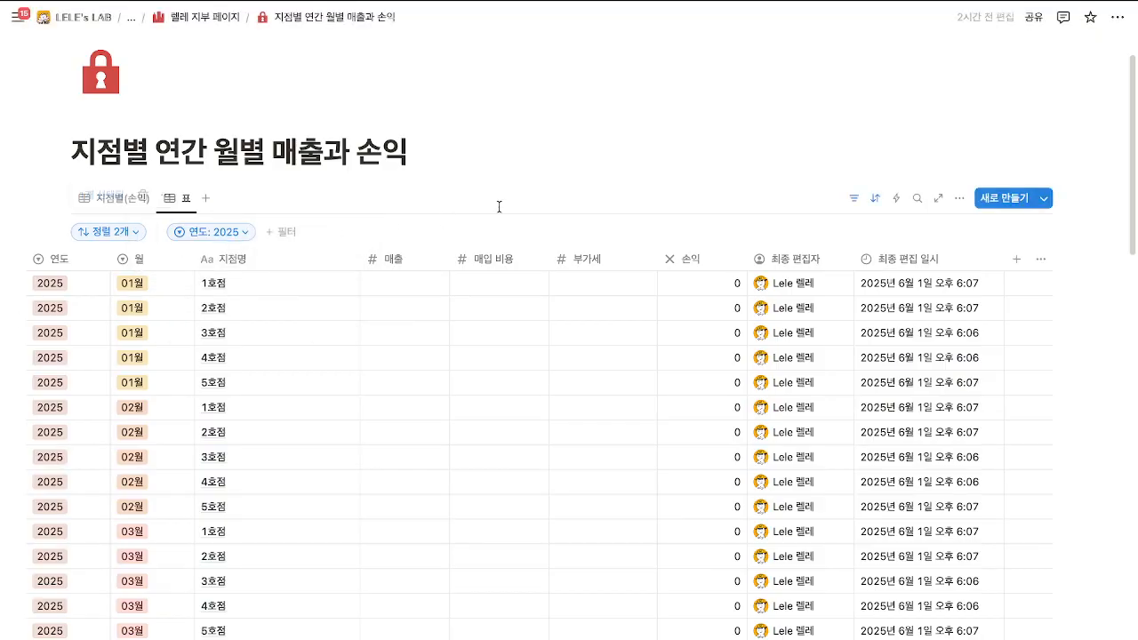
Filter the 표 view to 2028 and load all of its rows.
scroll(330, 236, "down", 3)
scroll(330, 241, "up", 4)
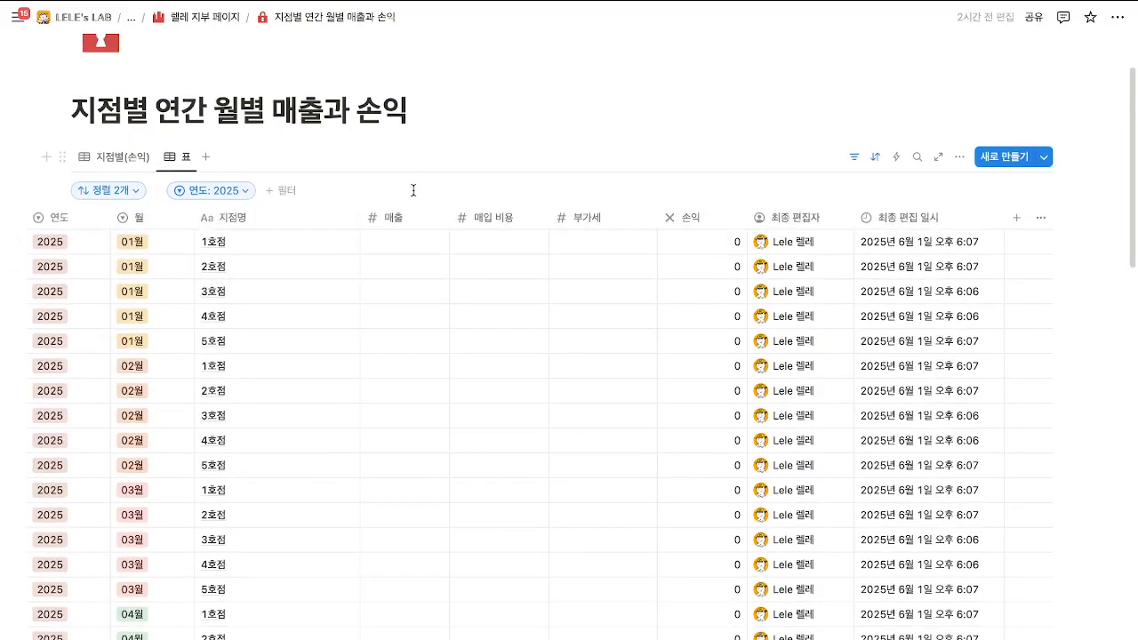
left_click(210, 190)
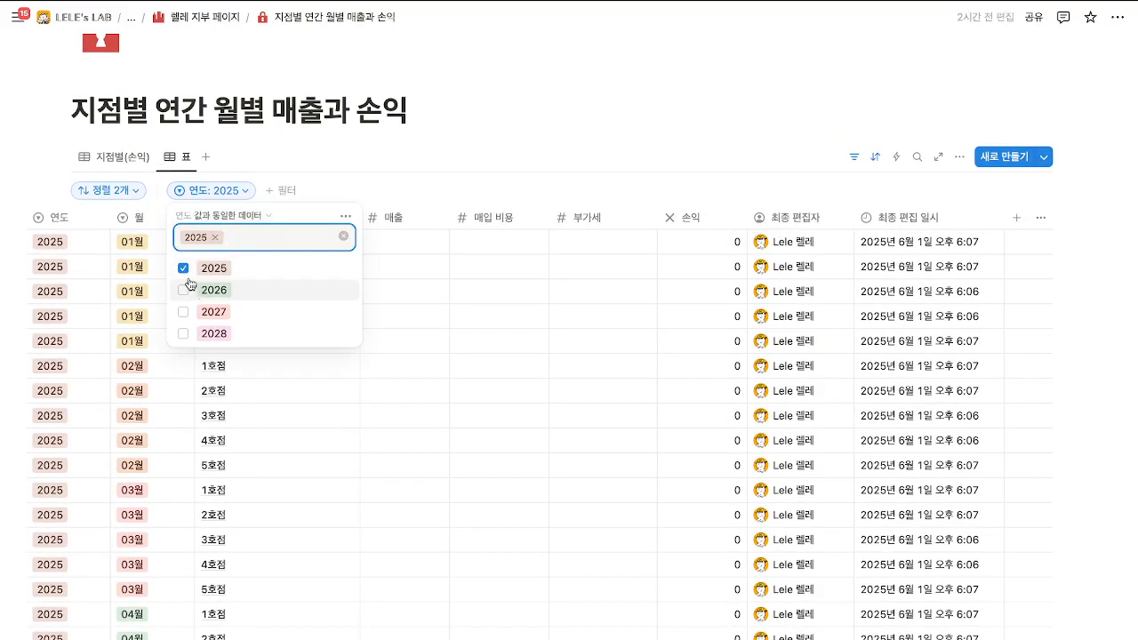
left_click(183, 268)
left_click(184, 333)
left_click(338, 292)
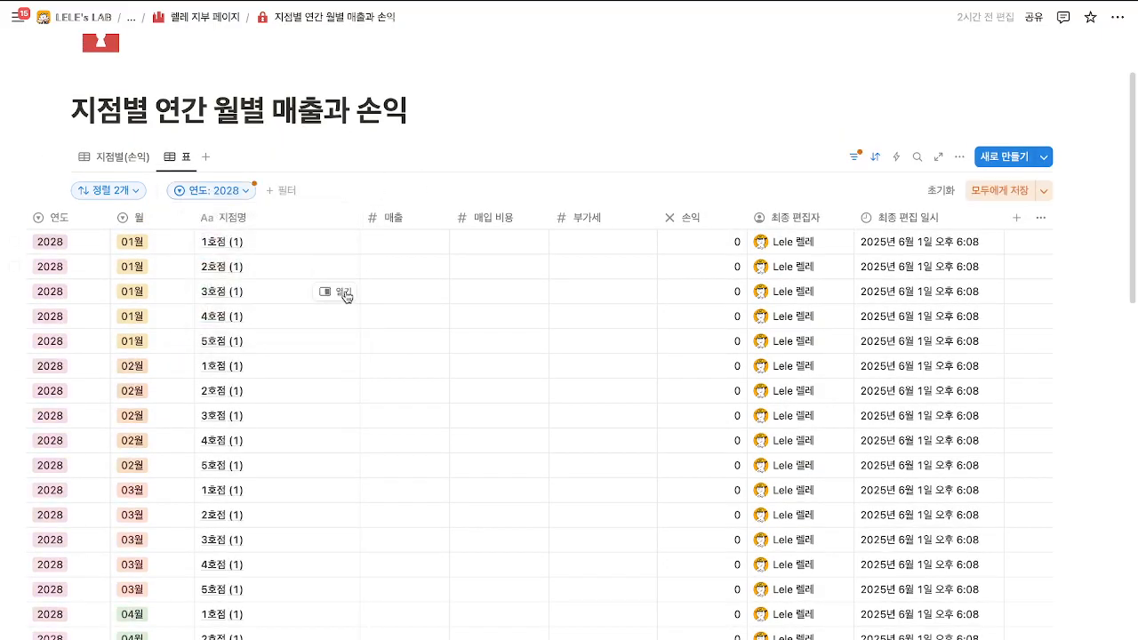
scroll(338, 304, "down", 15)
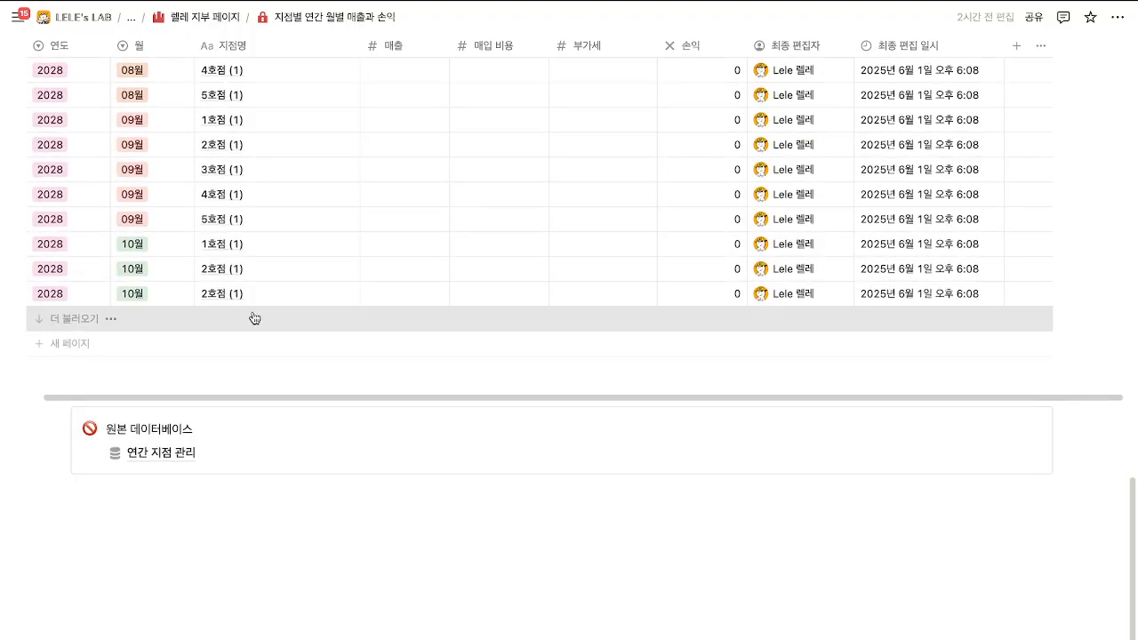
left_click(254, 315)
scroll(279, 386, "up", 7)
scroll(279, 387, "up", 5)
Rename the first three copies to 1호점, 2호점 and 3호점, then save the view for everyone.
left_click(343, 308)
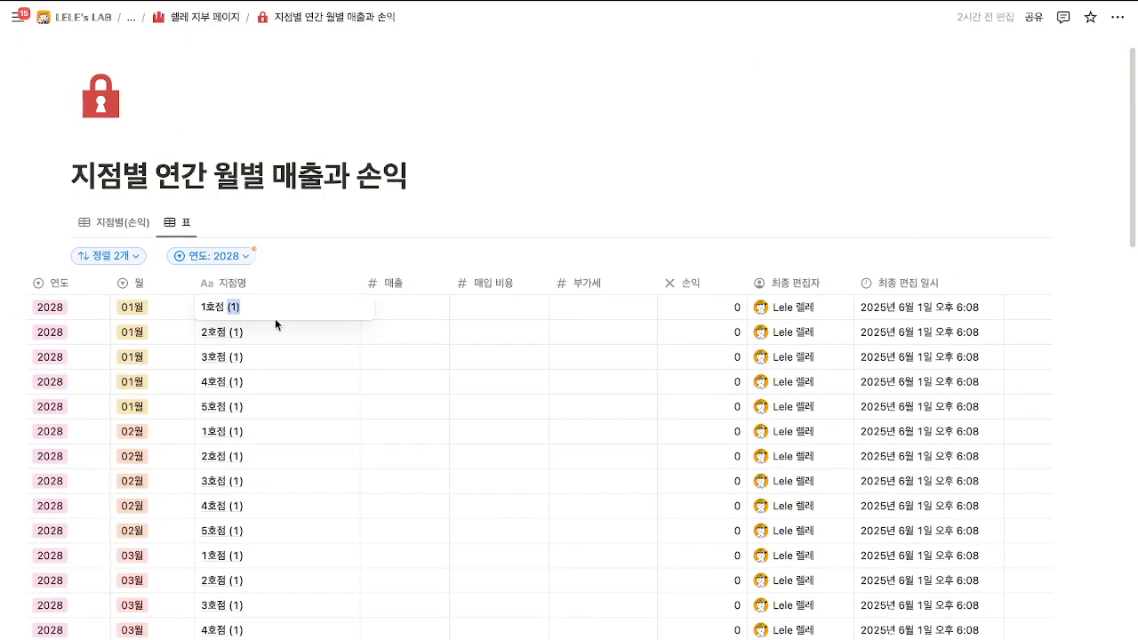
key("BackSpace")
left_click(271, 332)
key("BackSpace")
key("BackSpace")
key("BackSpace")
key("BackSpace")
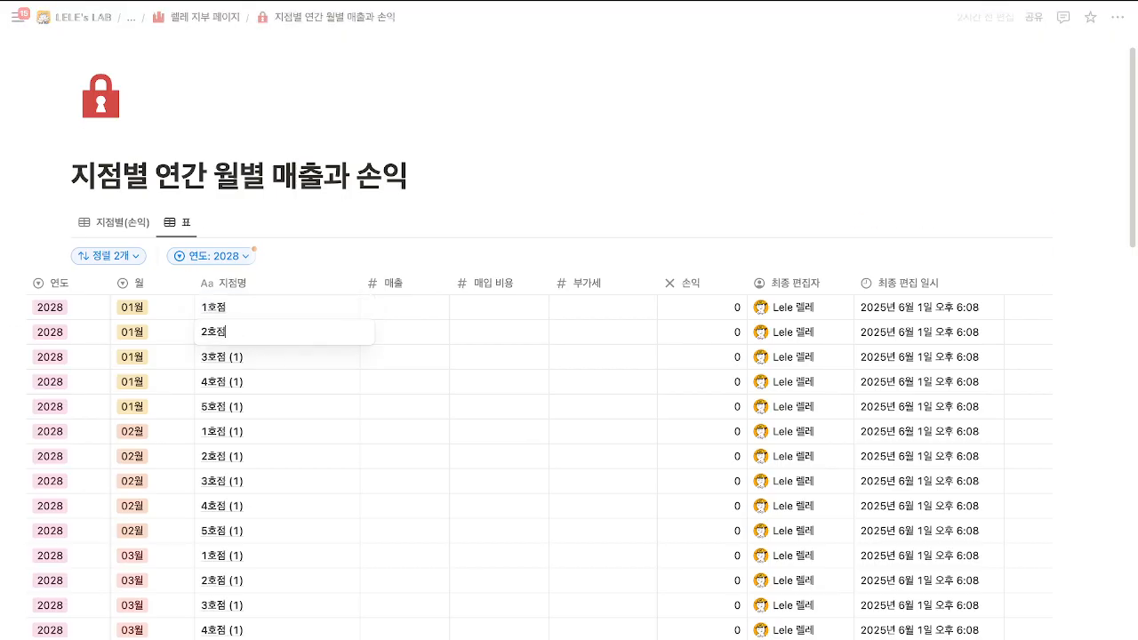
left_click(269, 365)
key("BackSpace")
key("BackSpace")
key("BackSpace")
key("BackSpace")
key("BackSpace")
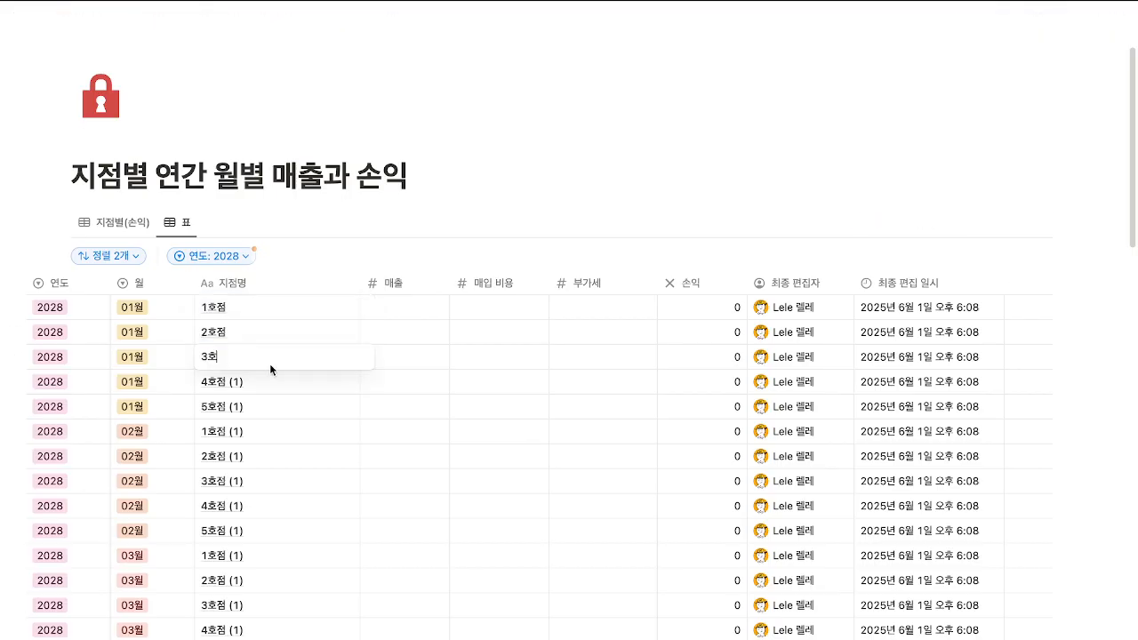
key("BackSpace")
type("점")
key("Return")
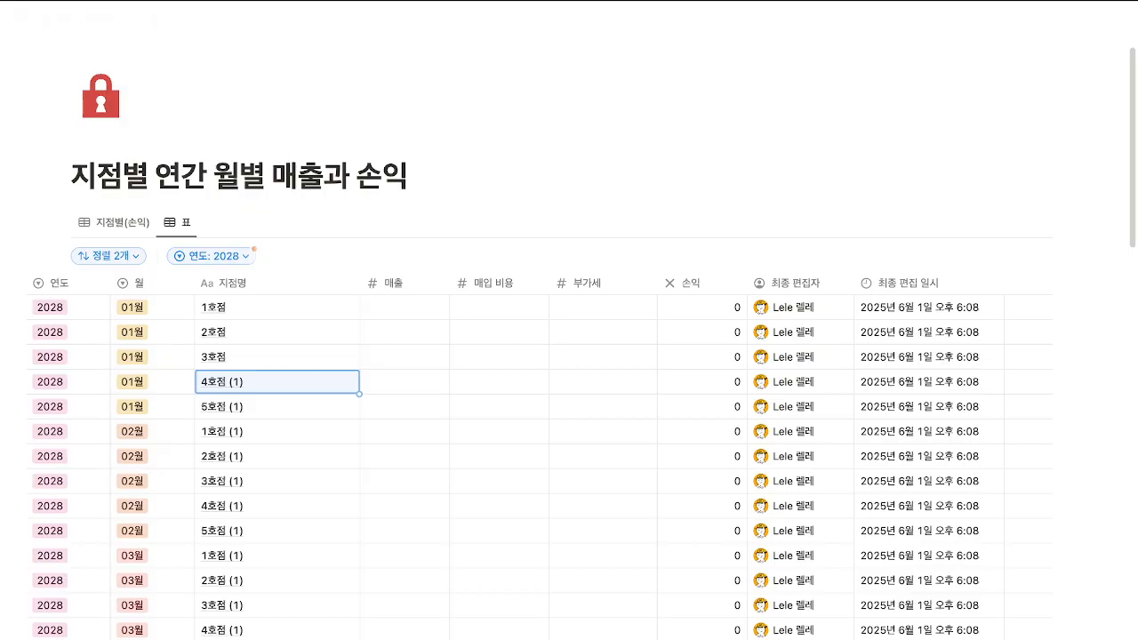
scroll(334, 245, "down", 3)
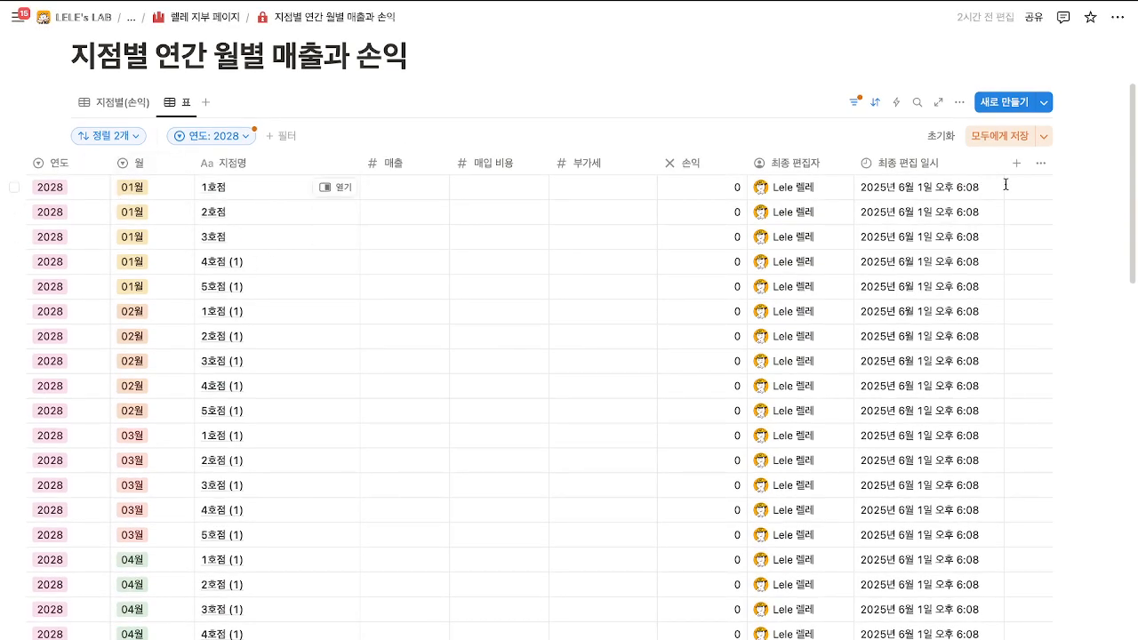
left_click(1013, 138)
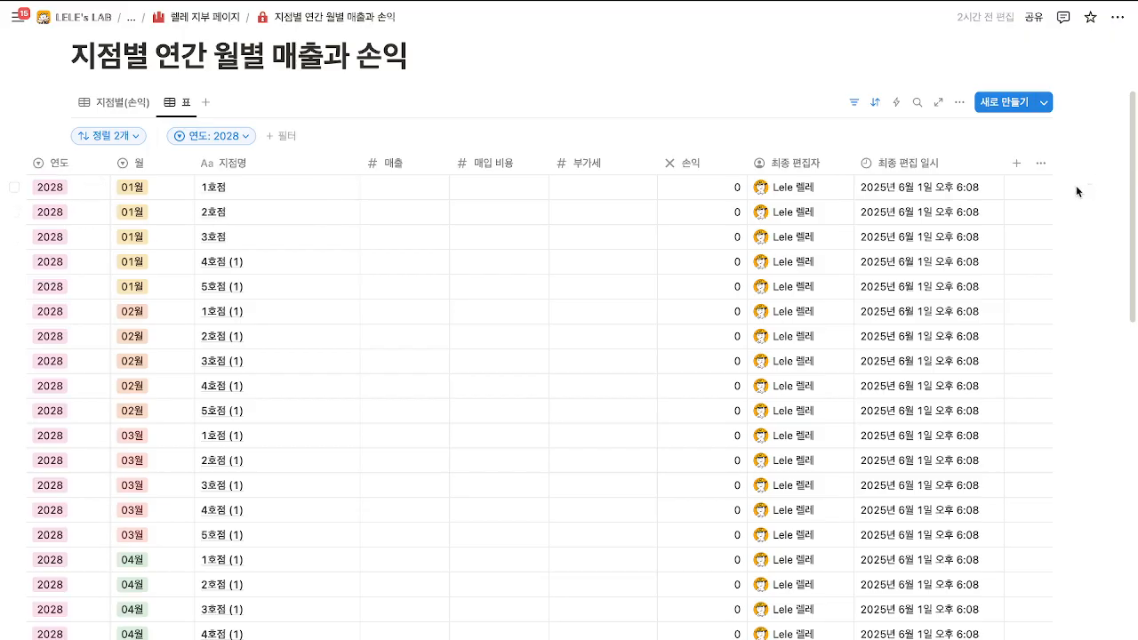
Select every 2028 row in the table and delete them.
left_click_drag(1079, 183, 572, 302)
key("Escape")
scroll(859, 374, "up", 3)
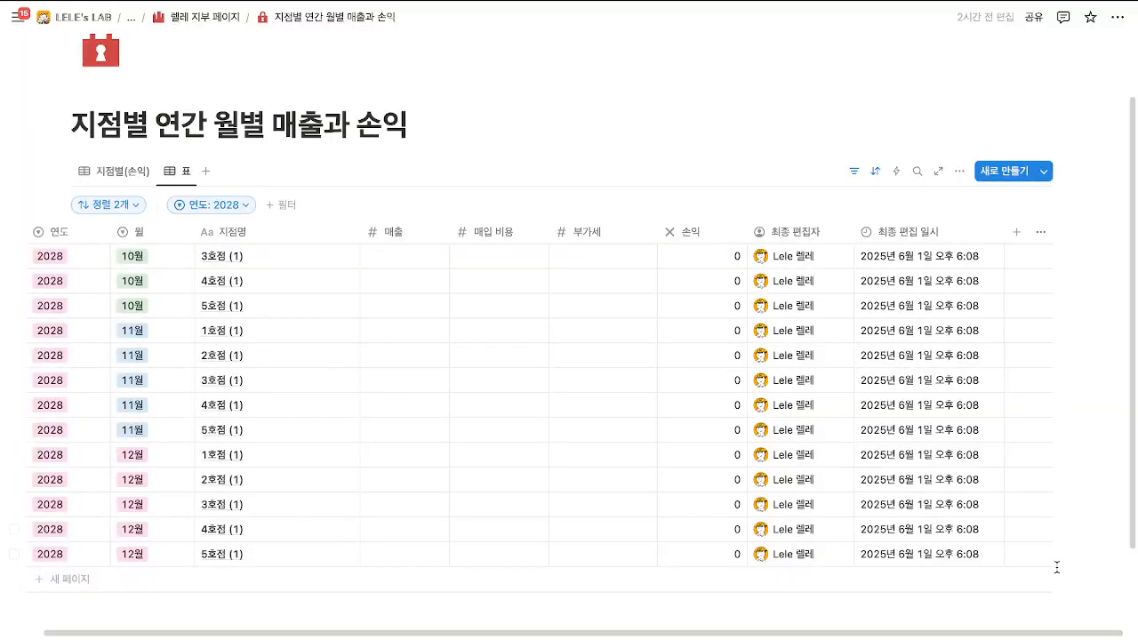
left_click_drag(1056, 567, 894, 251)
key("Delete")
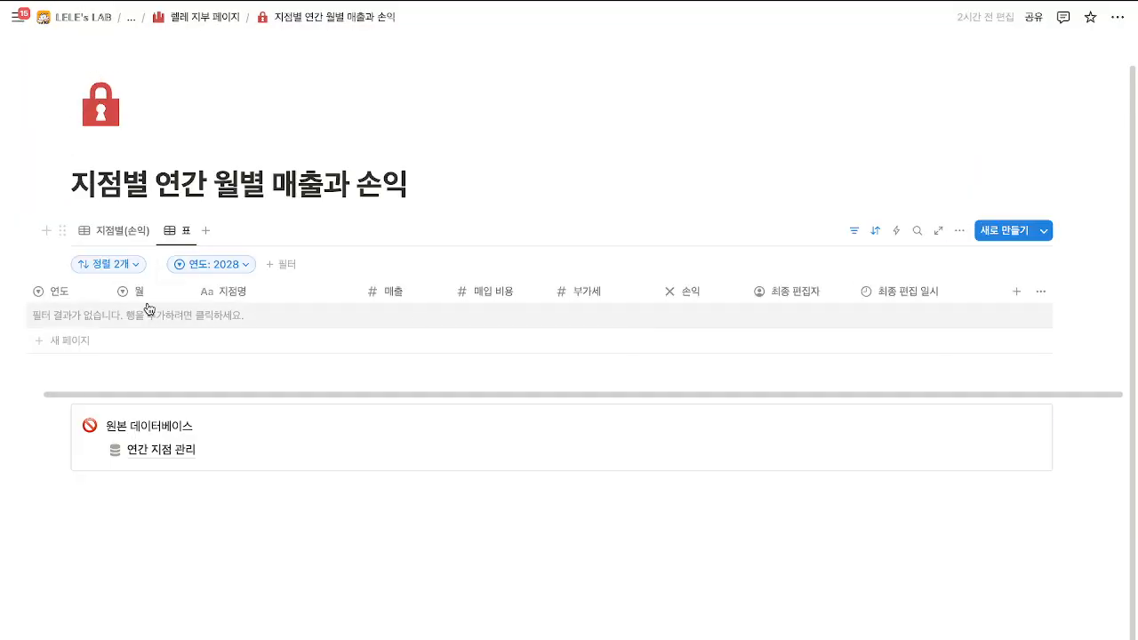
Add two new rows with month 01월, named 1호점 and 2호점.
left_click(149, 309)
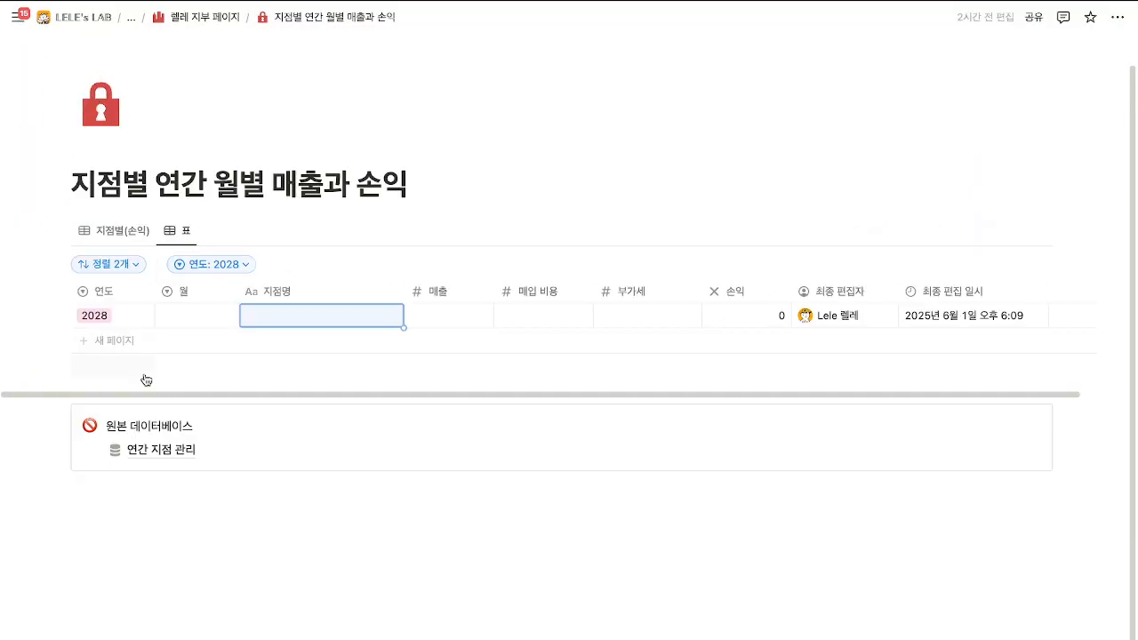
left_click(185, 314)
left_click(197, 364)
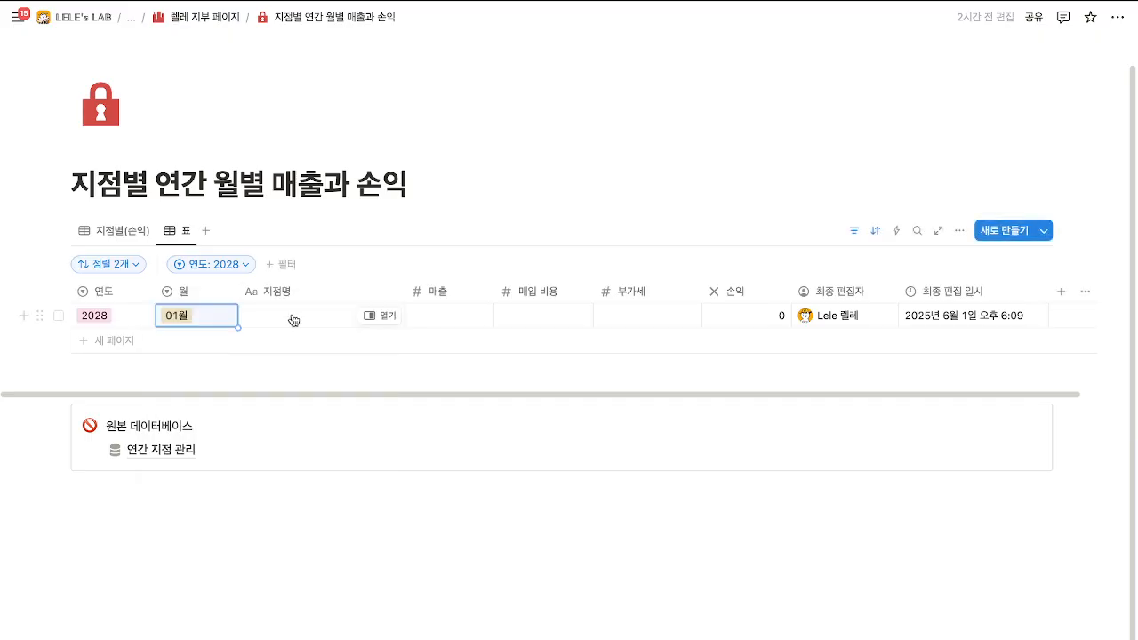
left_click(294, 317)
type("1호점")
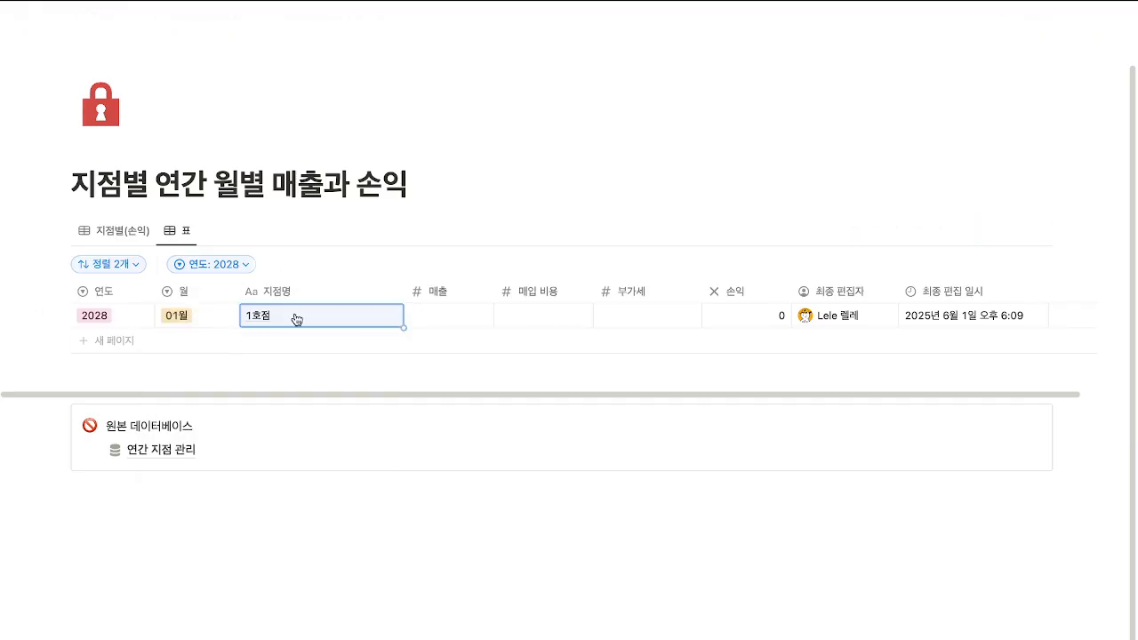
key("Return")
left_click(248, 341)
left_click(183, 341)
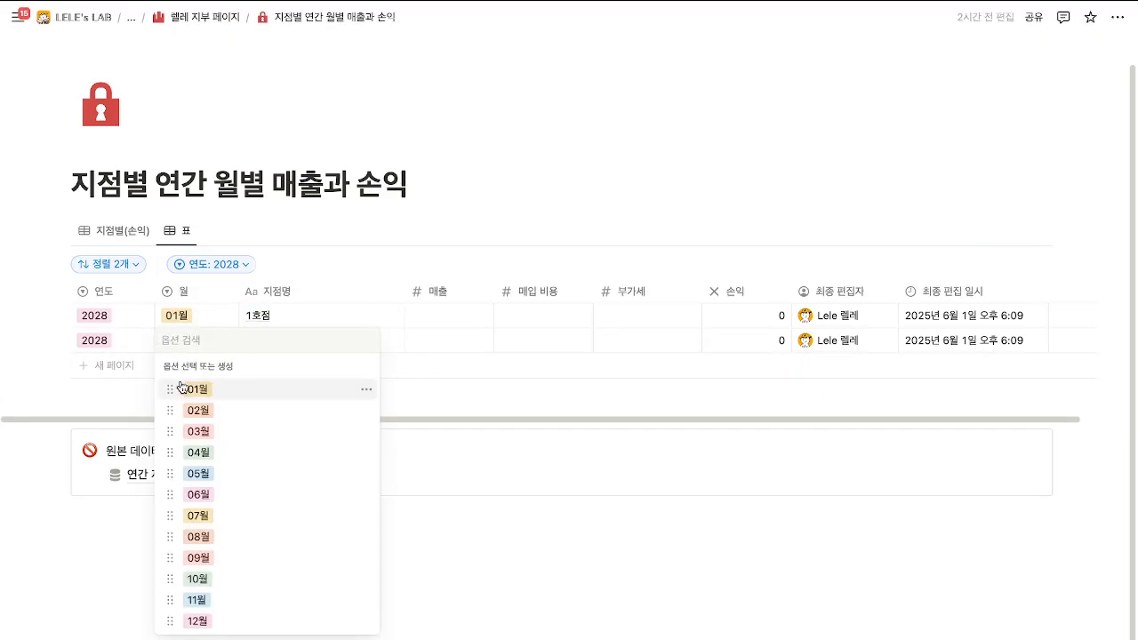
left_click(180, 388)
left_click(291, 347)
type("2호점")
key("Return")
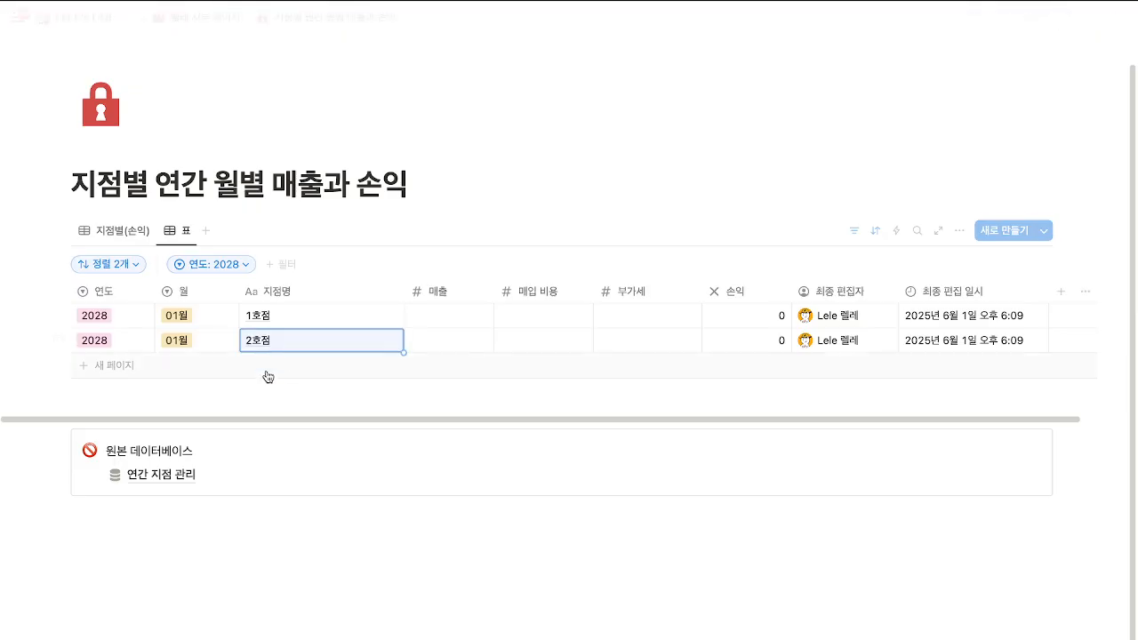
Add three more rows, fill 01월 down into them, and show the 지점별(손익) view.
left_click(268, 377)
key("Escape")
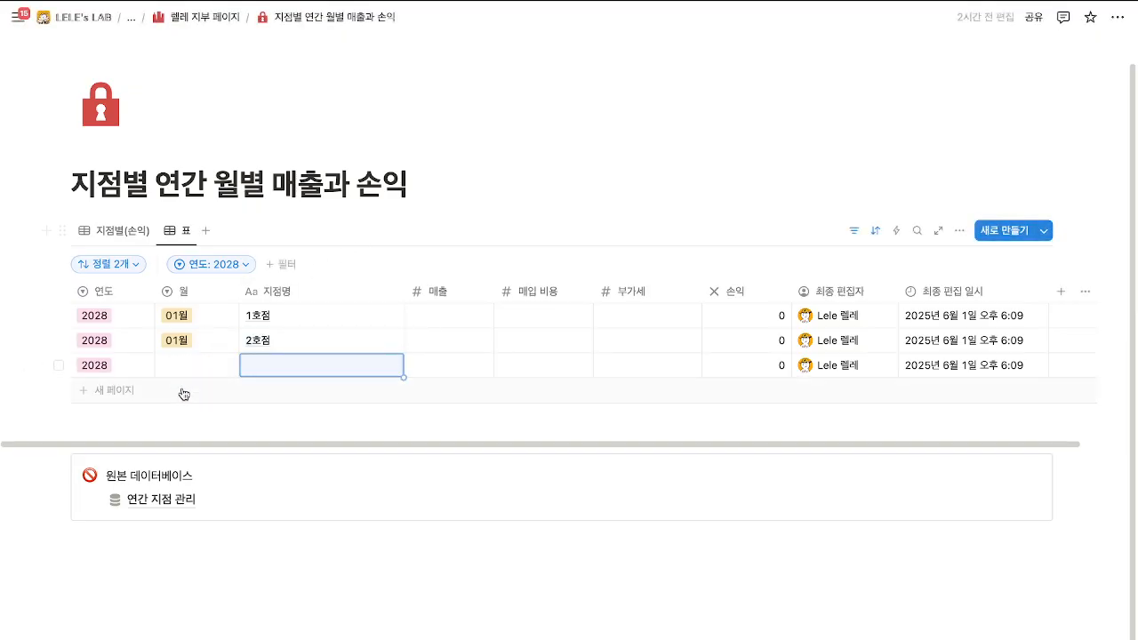
left_click(183, 394)
left_click(192, 416)
key("Escape")
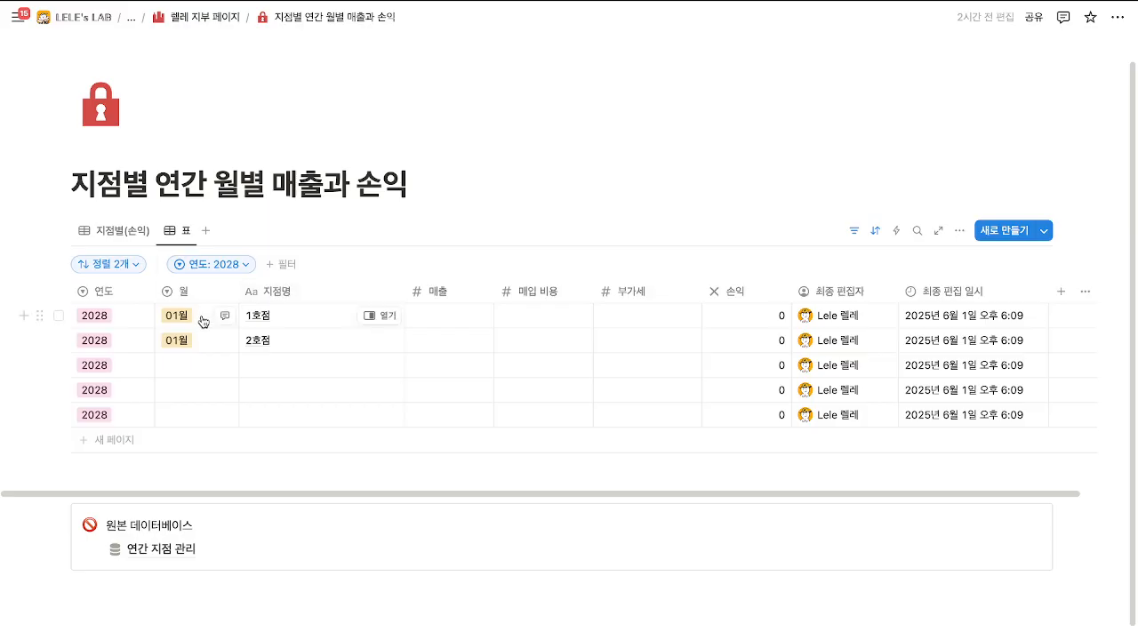
left_click(204, 321)
key("Escape")
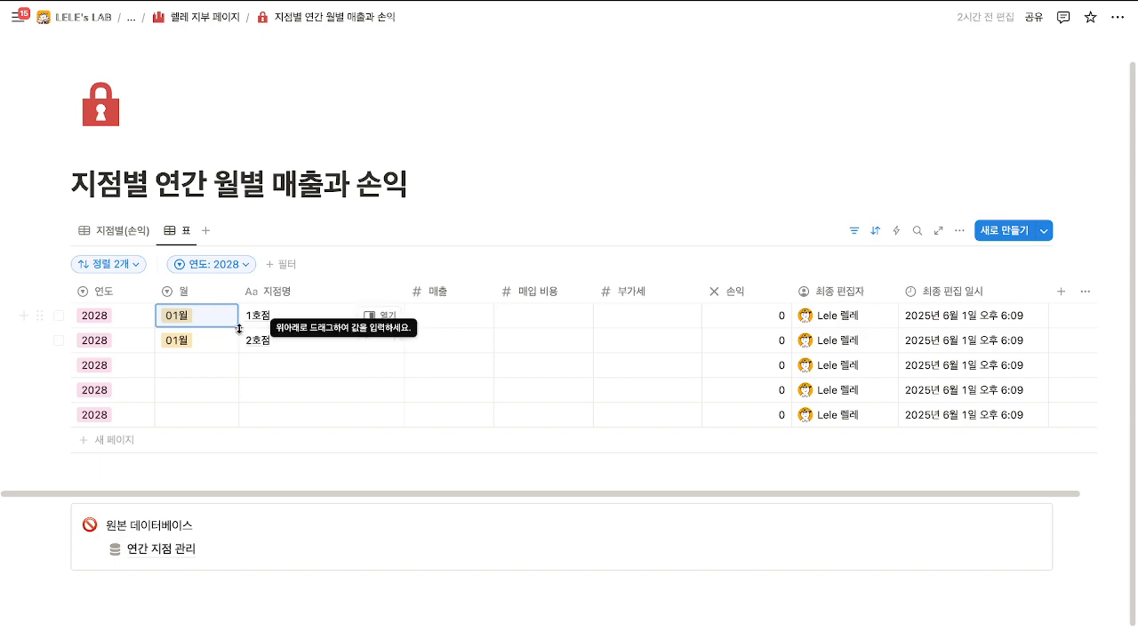
left_click_drag(239, 329, 229, 419)
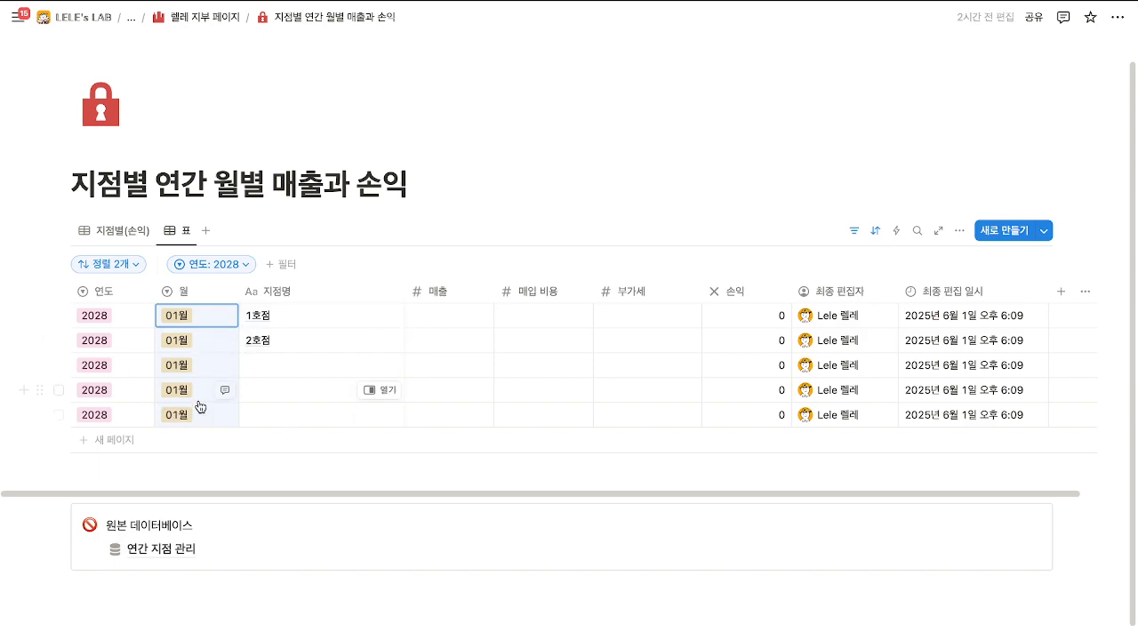
left_click(415, 224)
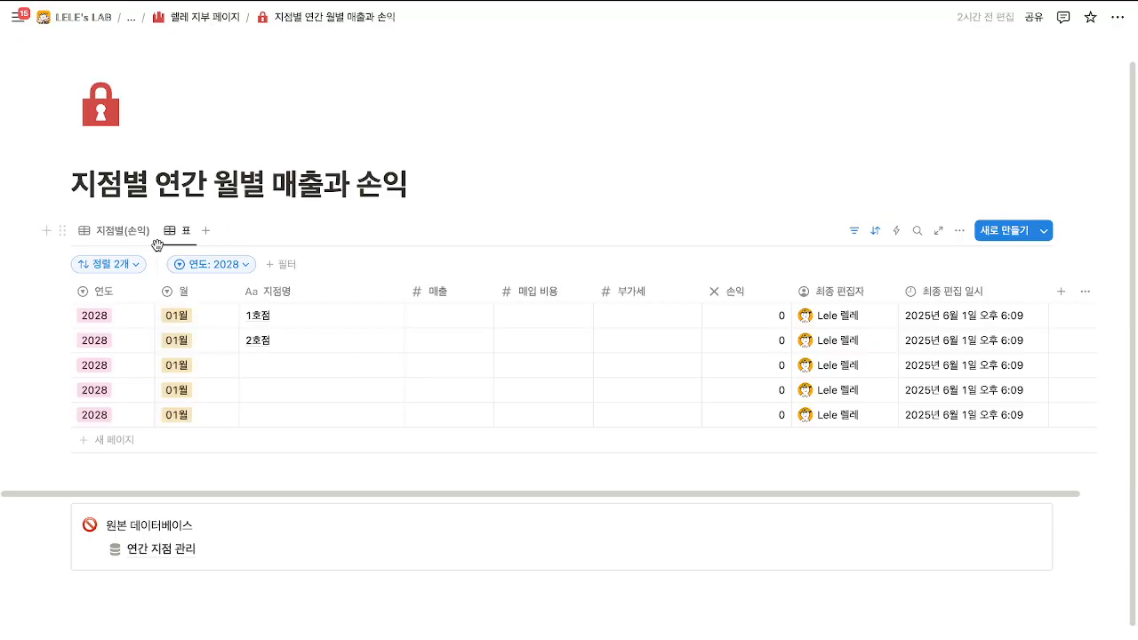
left_click(114, 229)
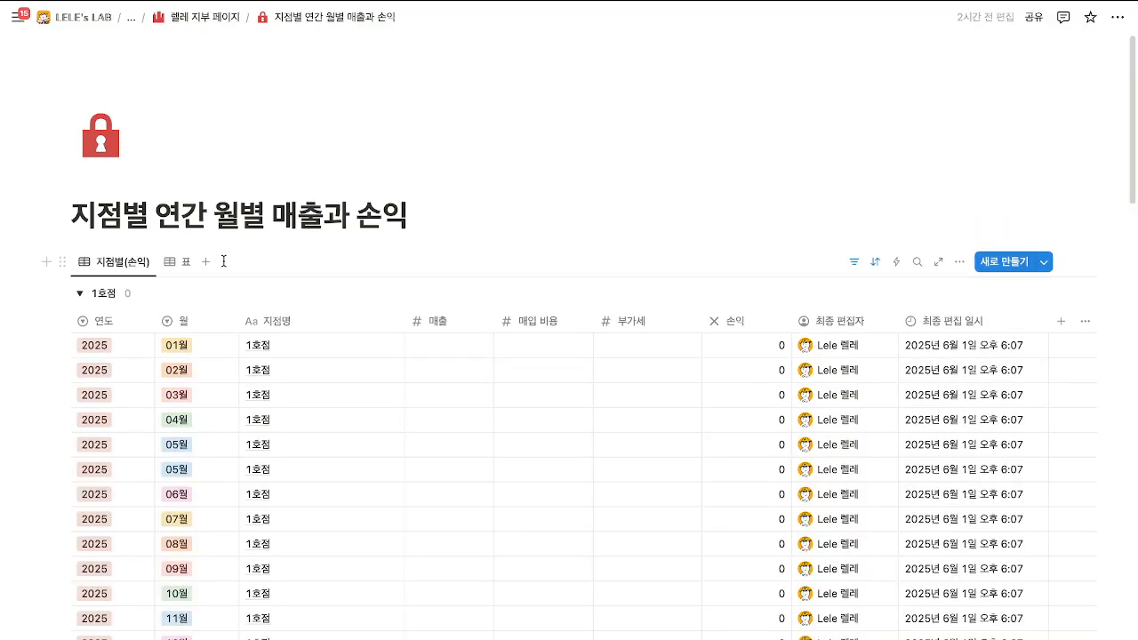
Return to the 렐레 지부 페이지 and switch the profit chart to its 매출 view.
scroll(225, 266, "down", 1)
scroll(224, 267, "down", 10)
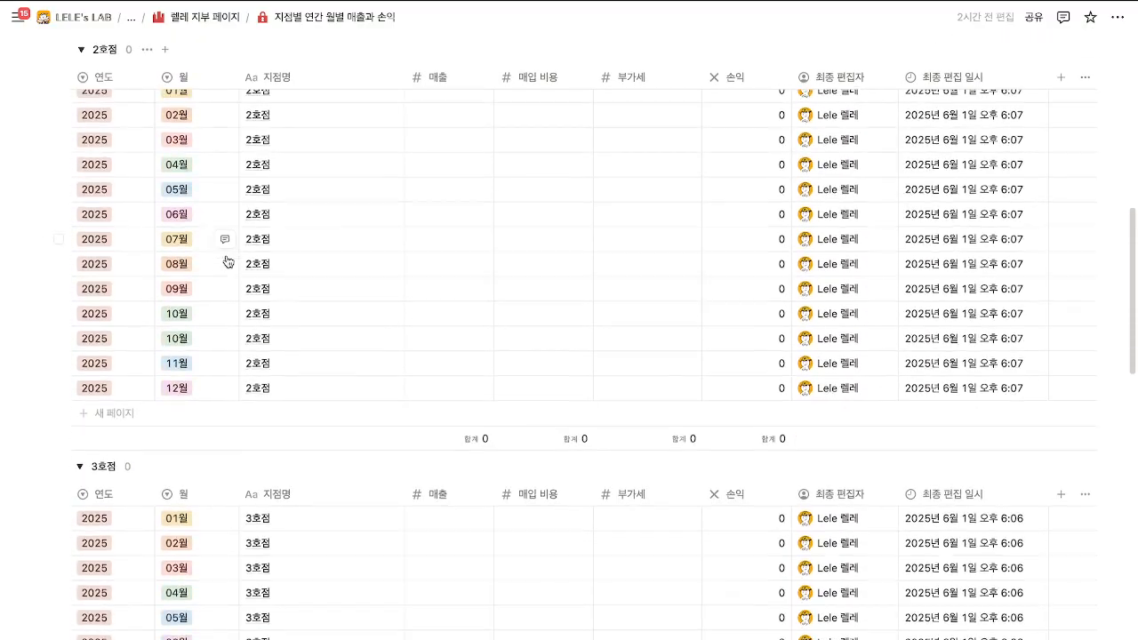
left_click(206, 22)
scroll(452, 339, "down", 3)
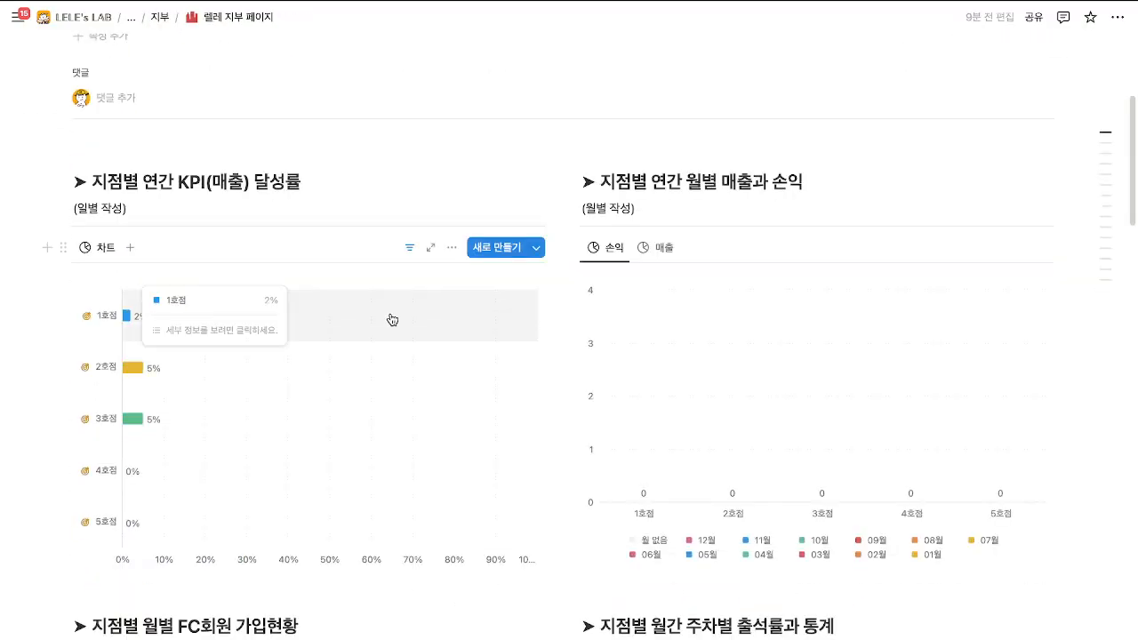
left_click(920, 252)
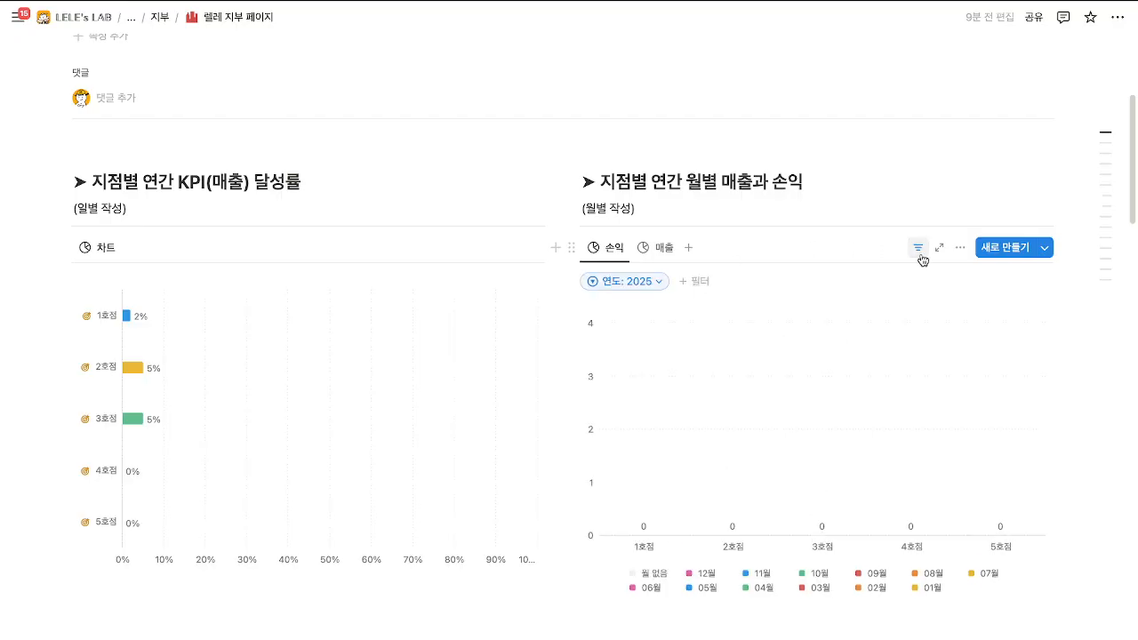
left_click(917, 250)
left_click(666, 260)
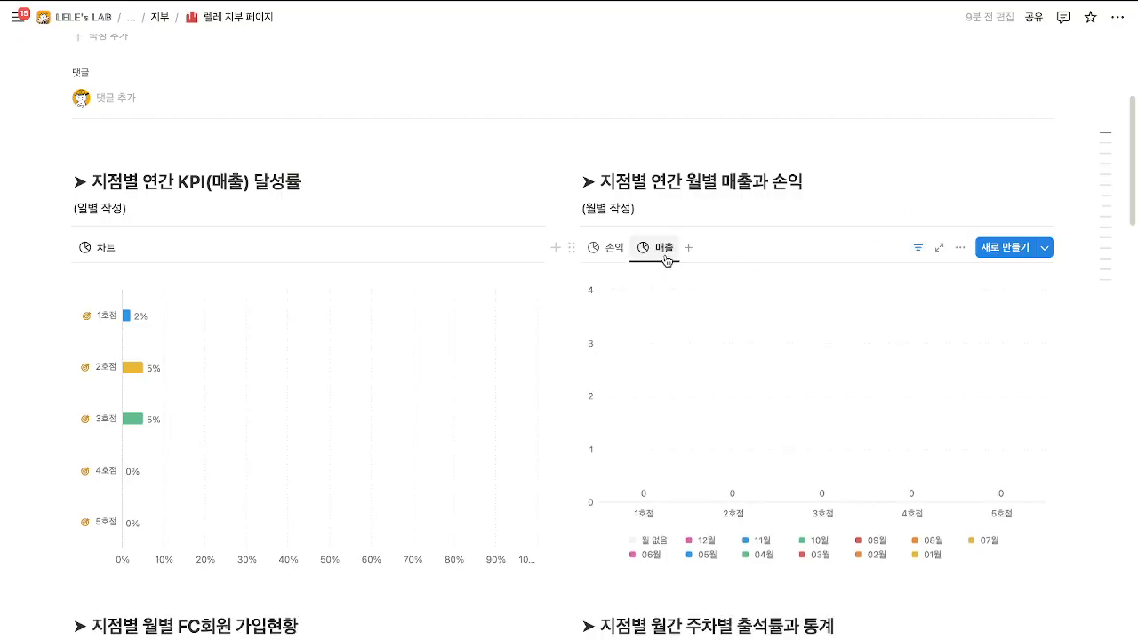
Scroll down to the admin section and open 지점별 월별 FC회원 가입현황.
scroll(626, 255, "down", 2)
scroll(629, 252, "down", 5)
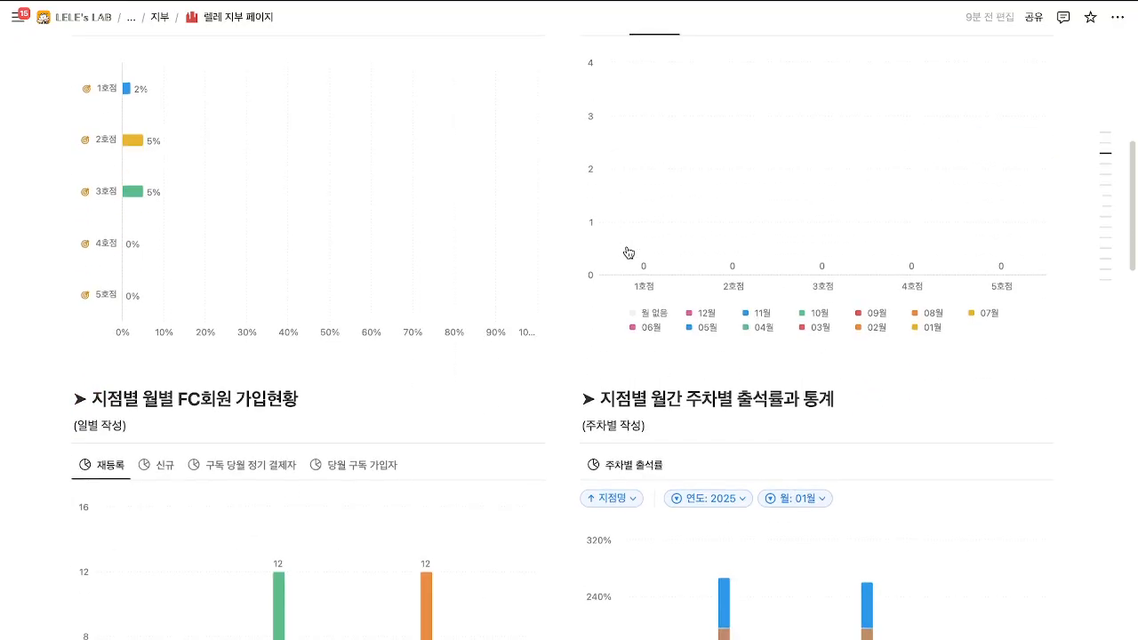
scroll(627, 252, "down", 1)
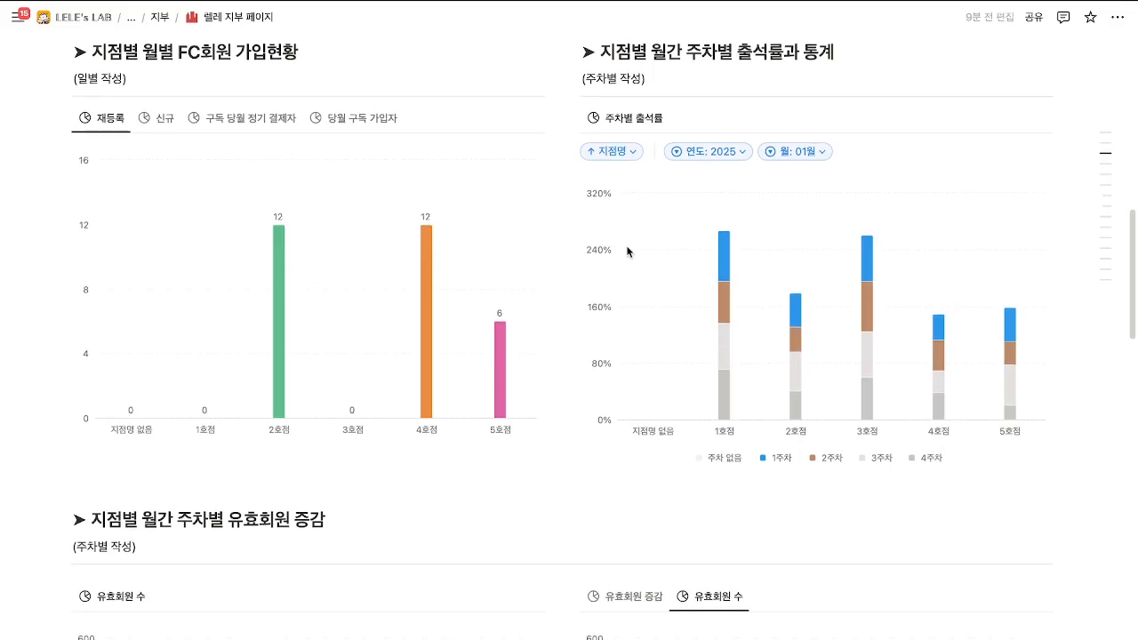
scroll(628, 253, "down", 10)
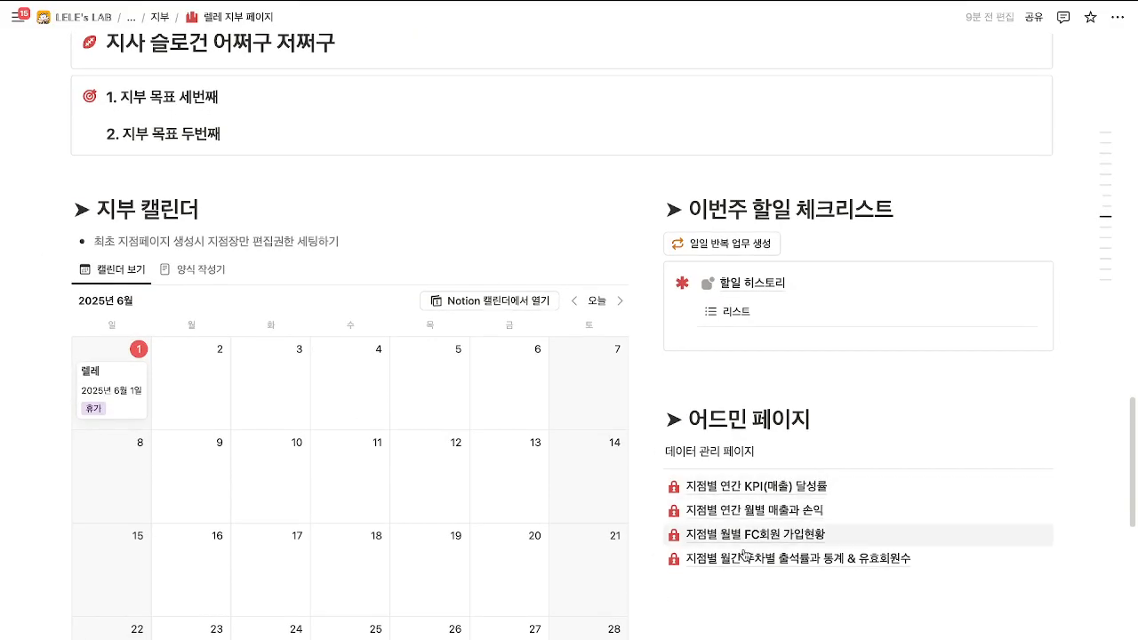
left_click(752, 535)
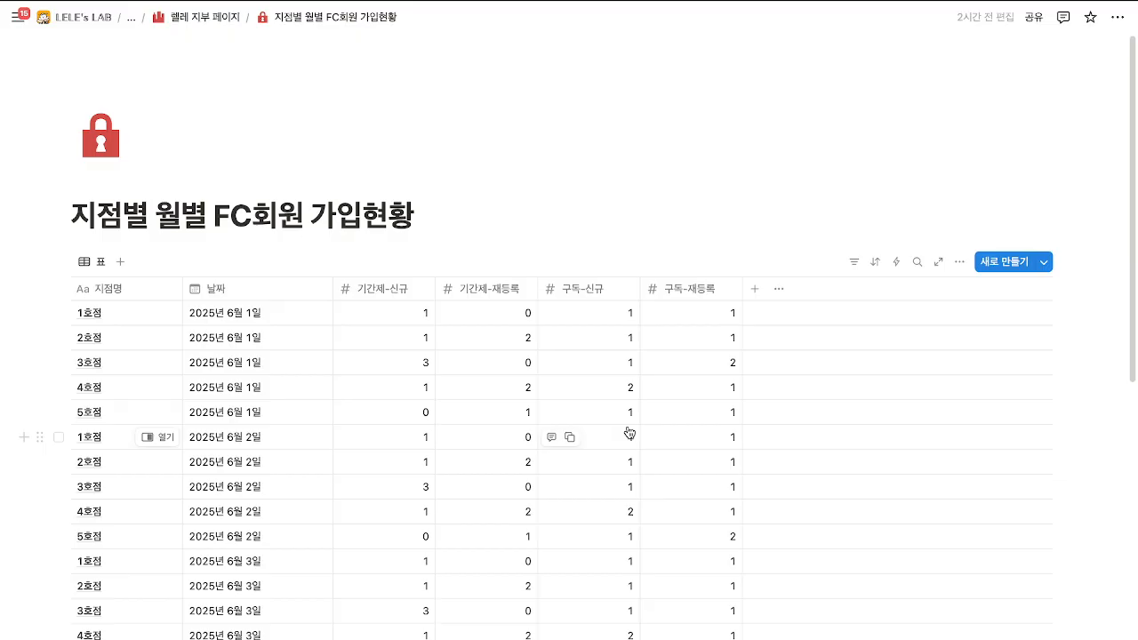
Add rows named 1호점 and 2호점 at the bottom of the sign-up table.
scroll(630, 433, "down", 2)
scroll(626, 430, "down", 8)
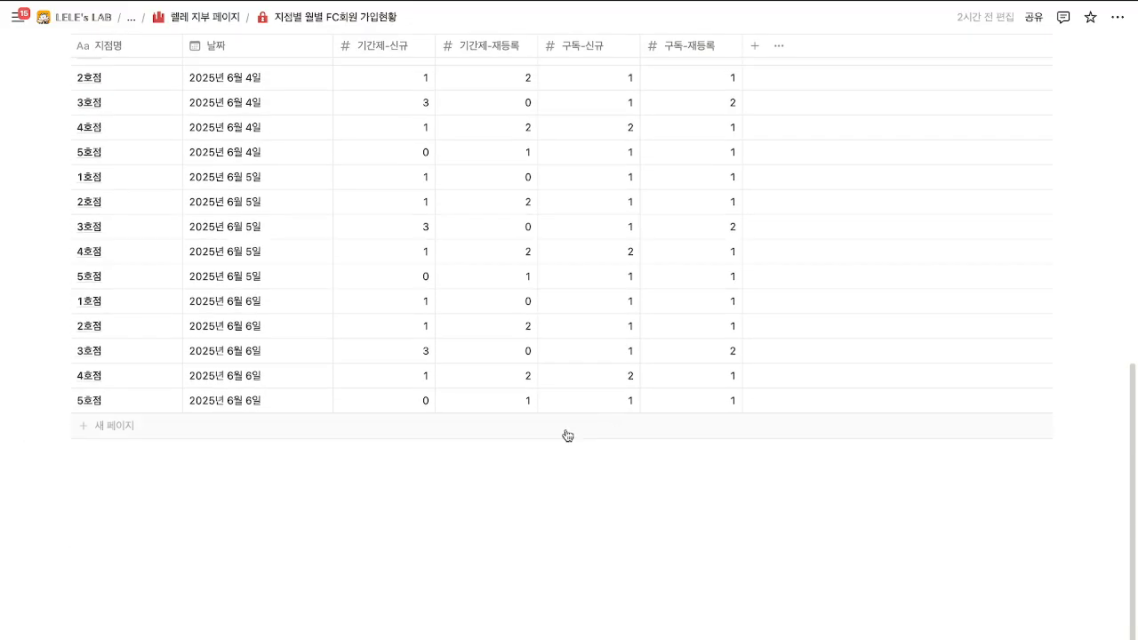
left_click(147, 433)
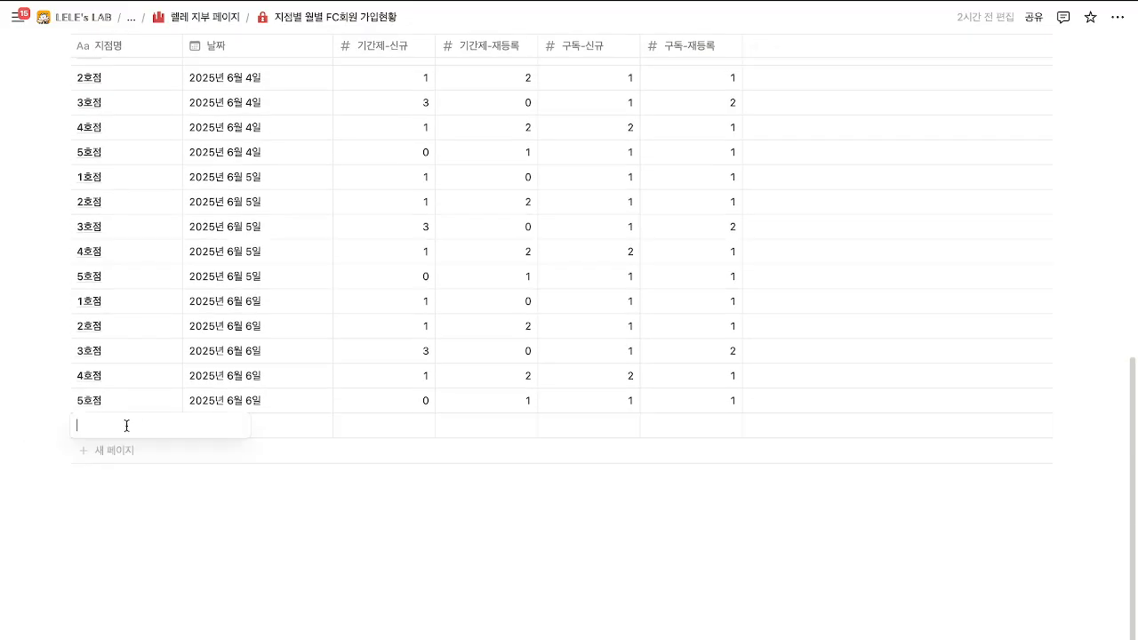
type("1호점")
key("Return")
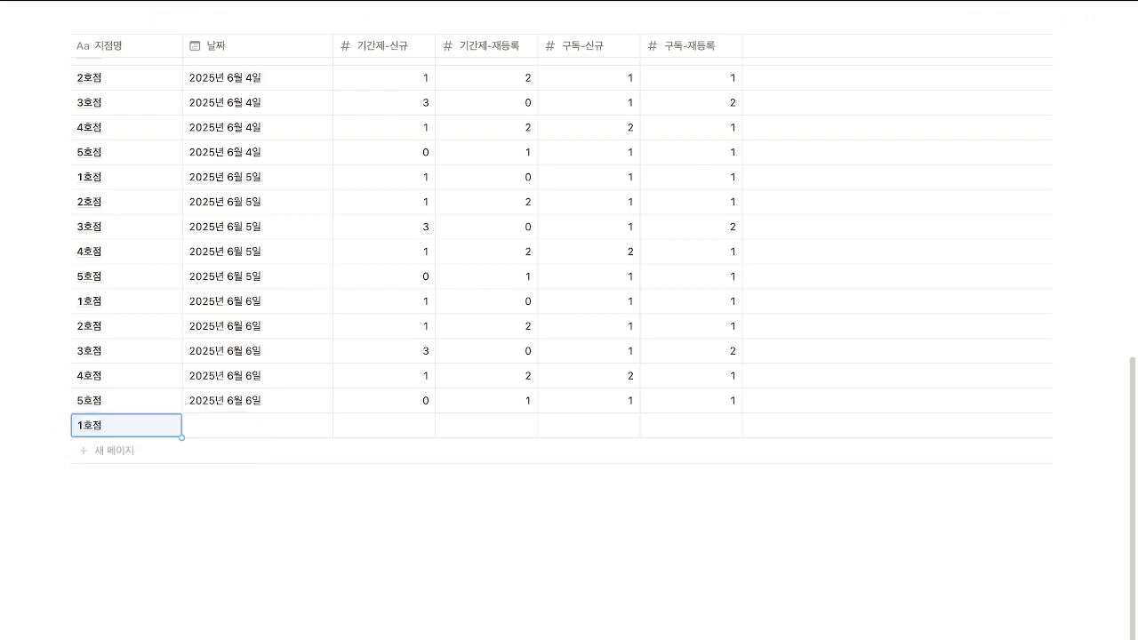
left_click(90, 450)
type("2호점")
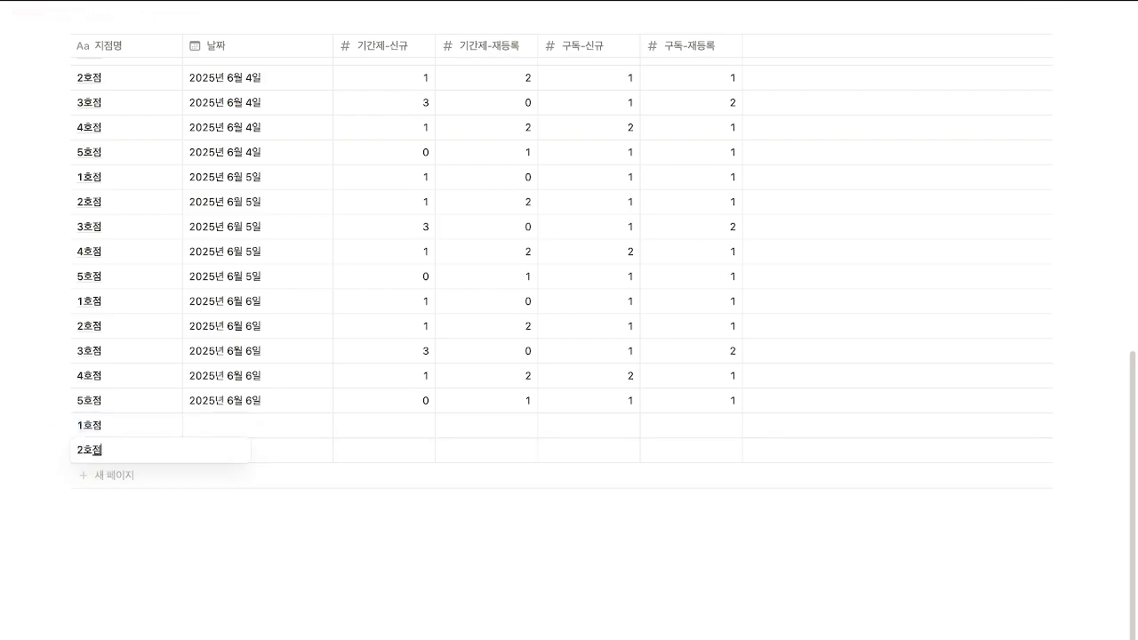
key("Return")
Add three more rows named 3호점, 4호점 and 5호점.
left_click(100, 473)
type("3호점")
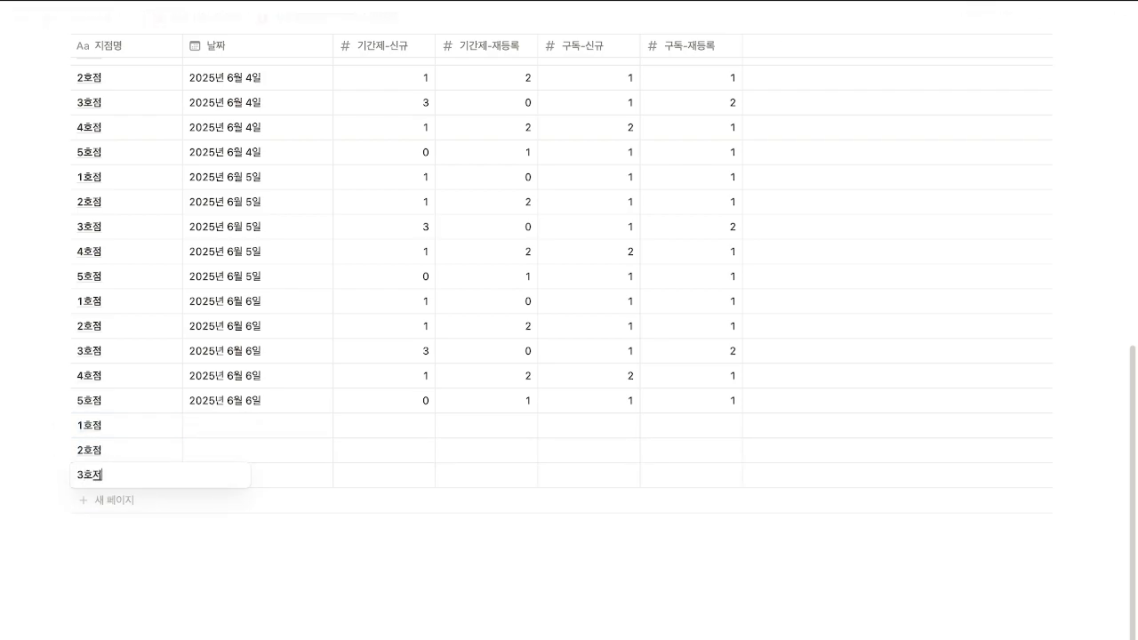
key("Return")
left_click(111, 499)
type("4호점")
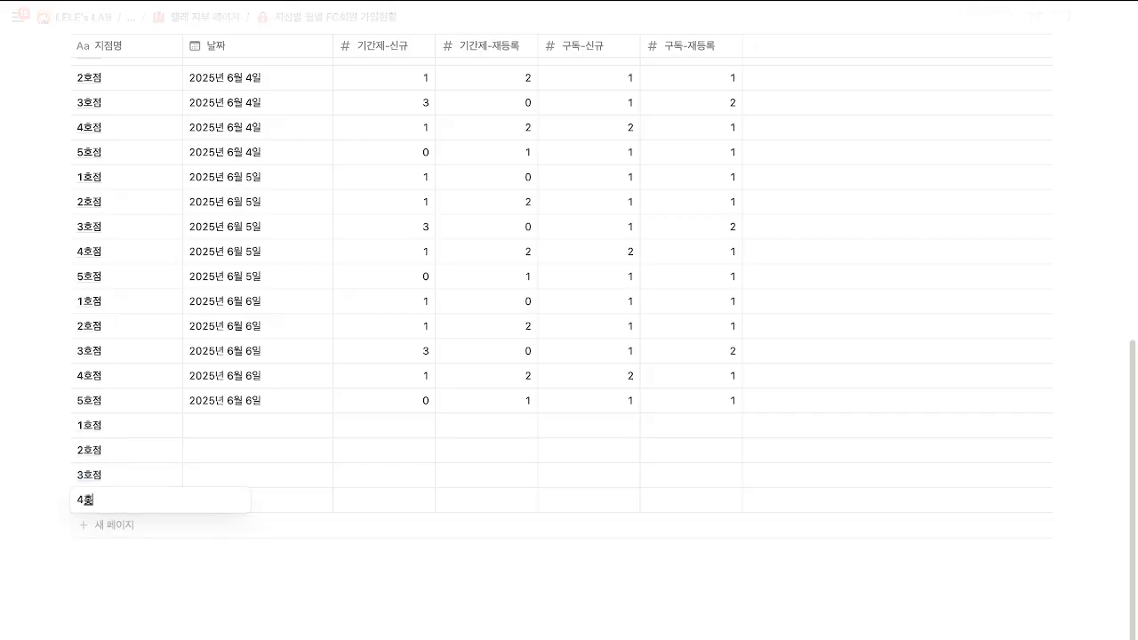
key("Return")
left_click(110, 522)
type("5호점")
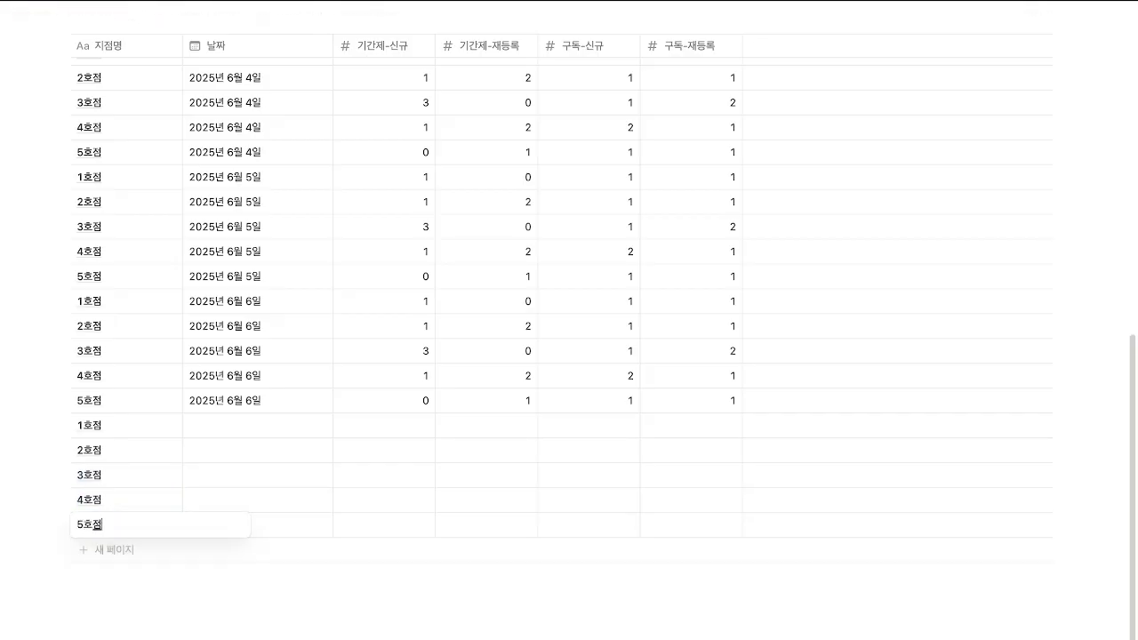
key("Return")
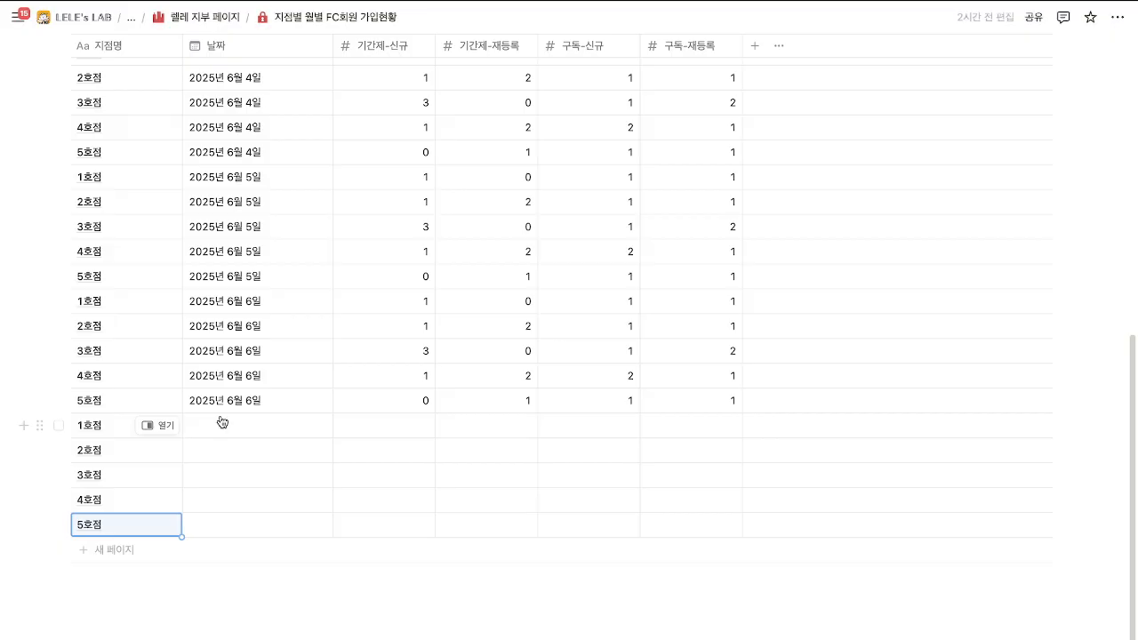
scroll(220, 484, "up", 10)
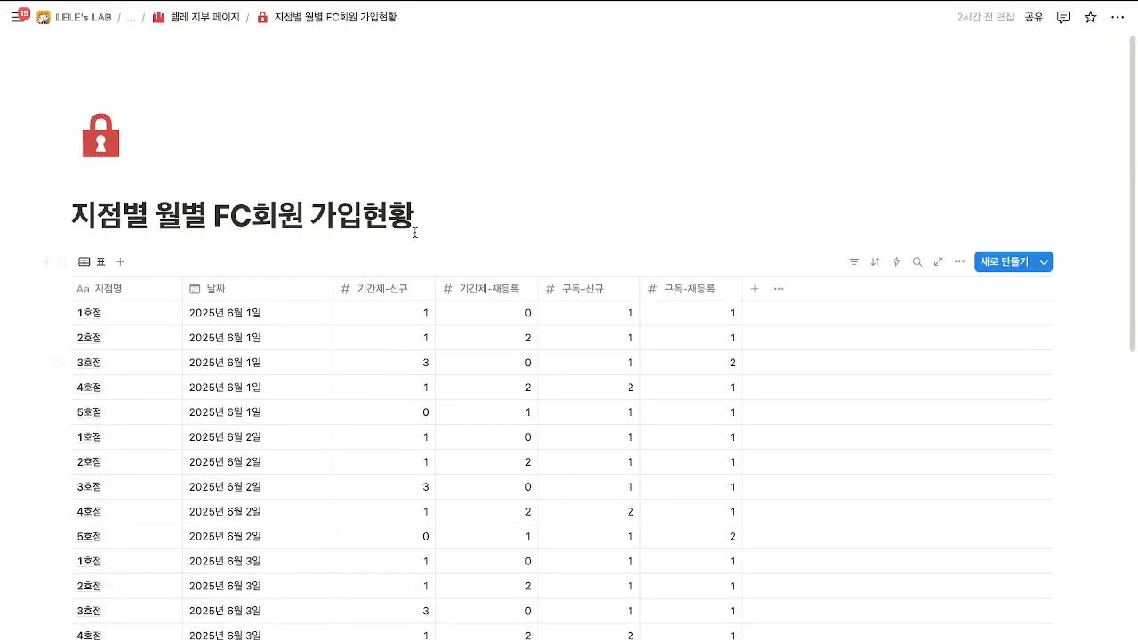
Insert a button block named 새로 생성 below the page title using /버튼.
left_click(429, 206)
key("Return")
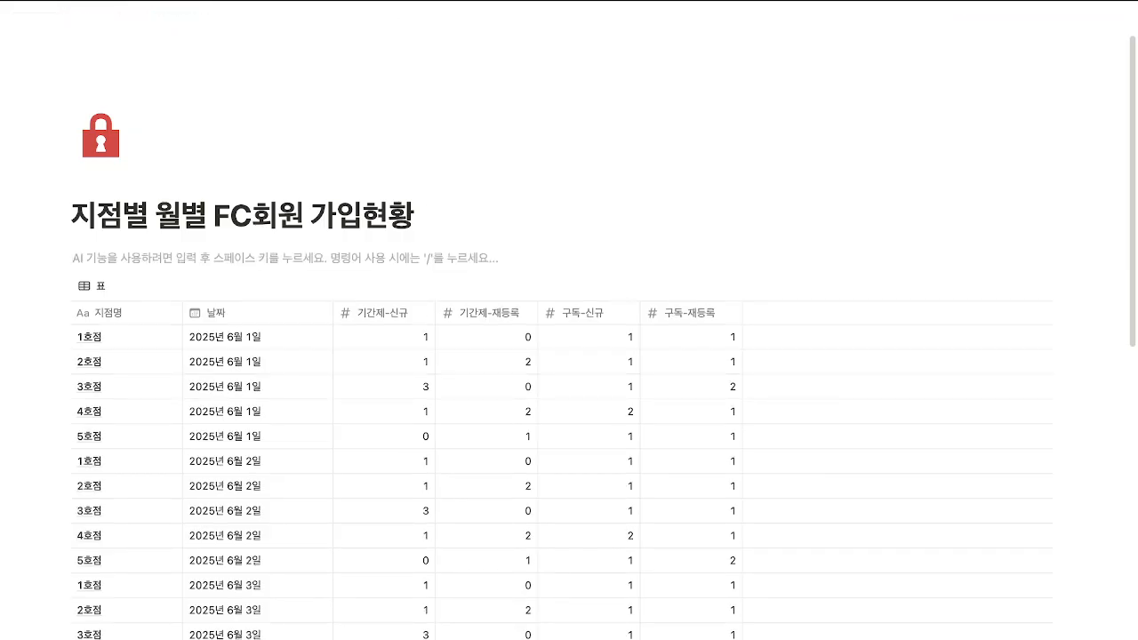
type("/")
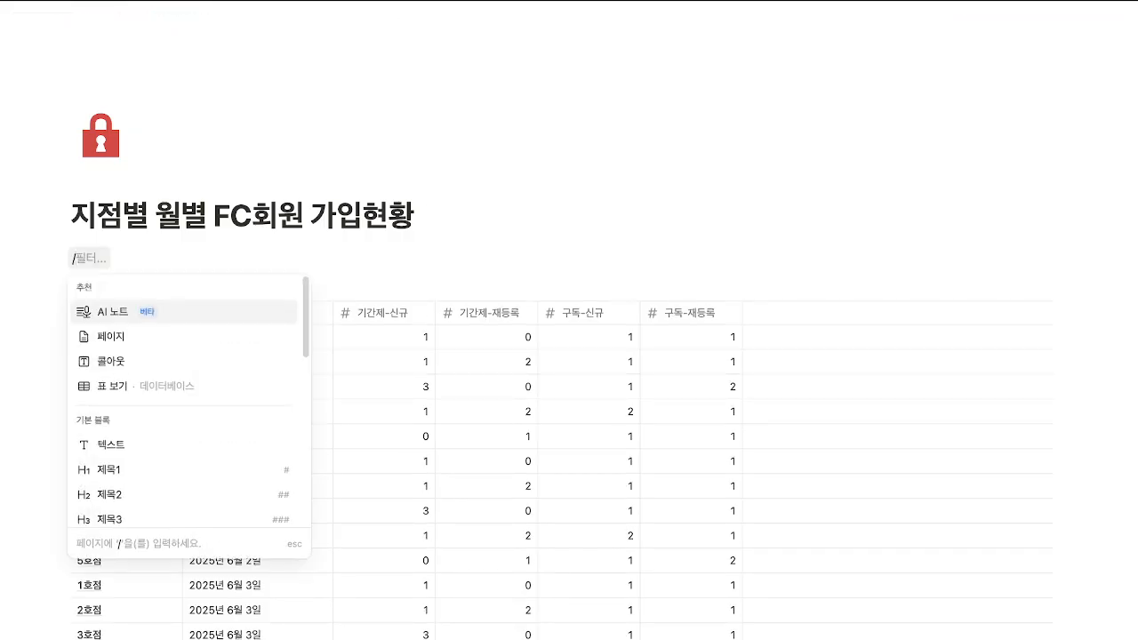
type("버튼")
key("Return")
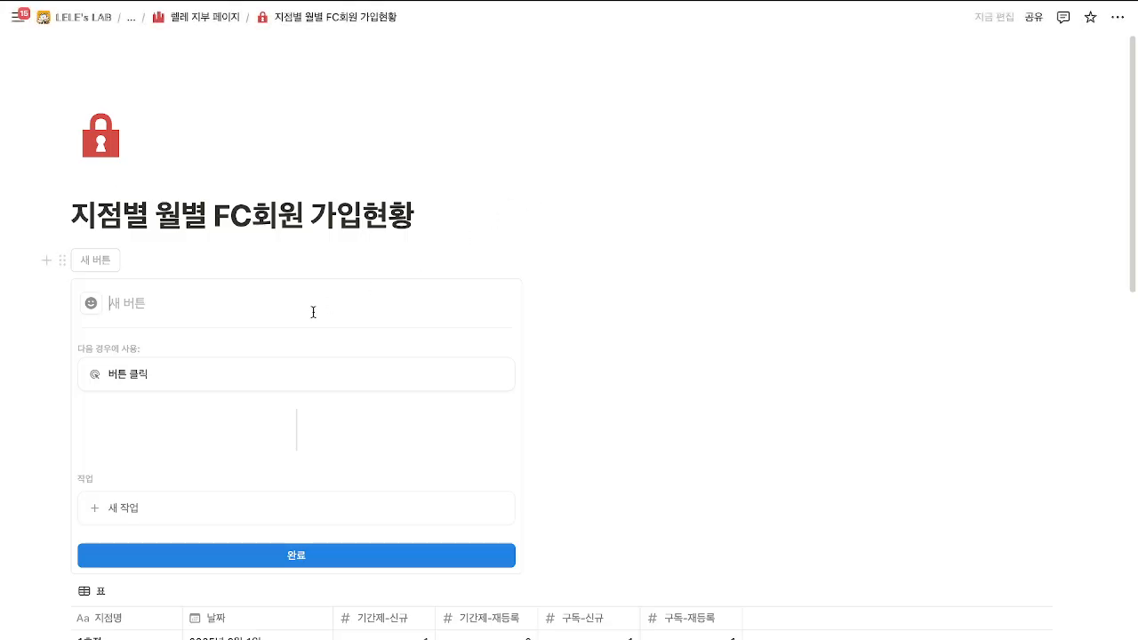
type("새로")
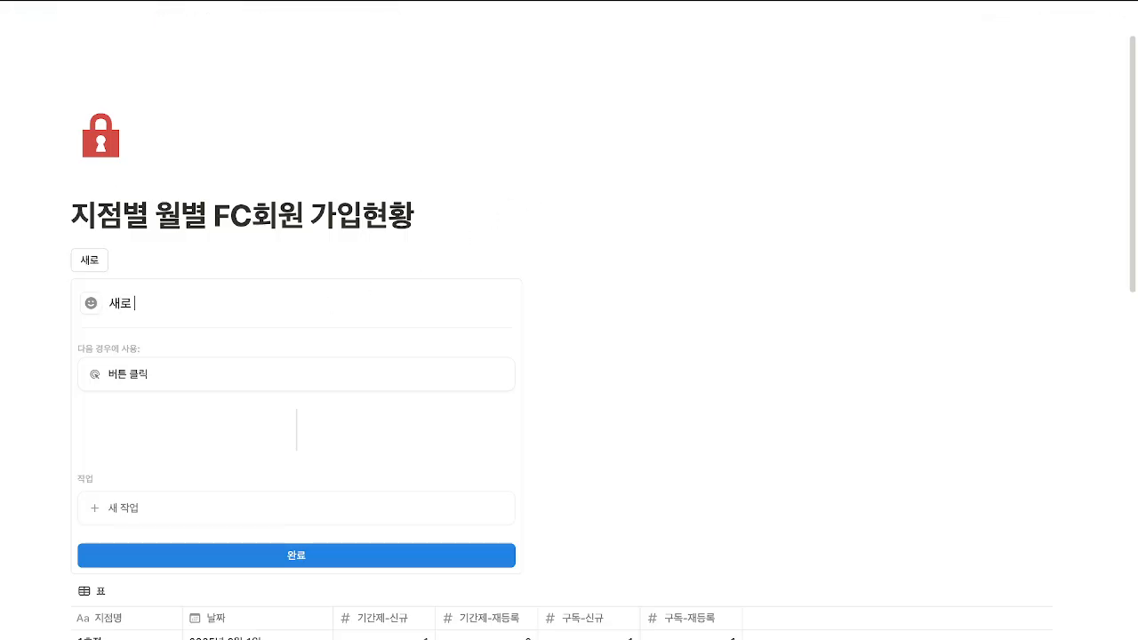
type(" 생성")
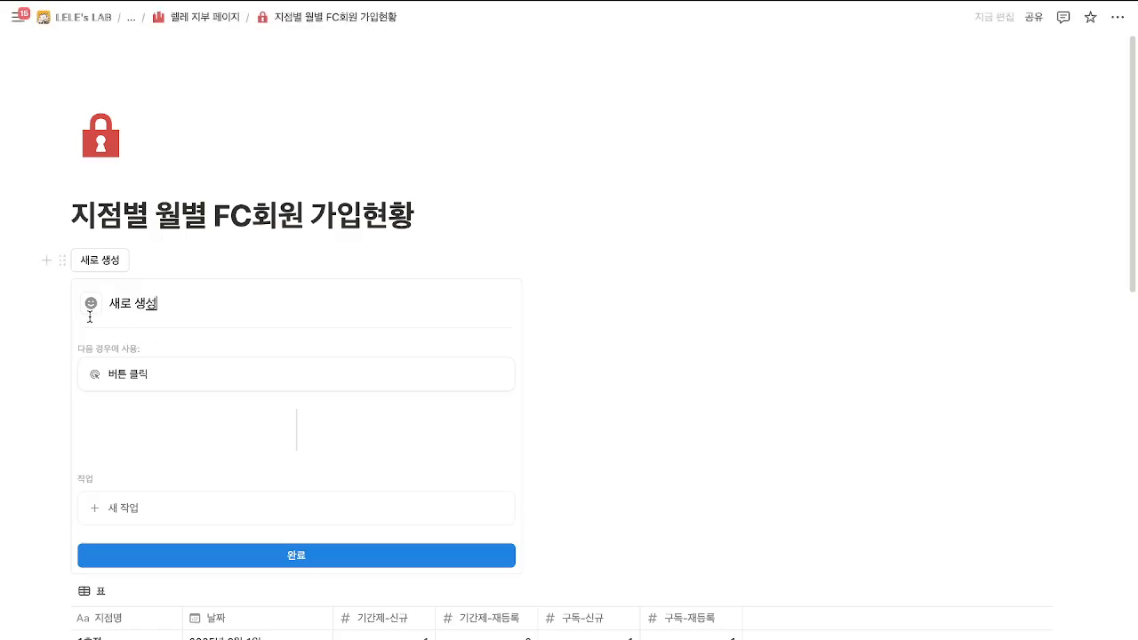
Give the button a red plus-speech-bubble icon and an add-page-to-database action.
left_click(91, 304)
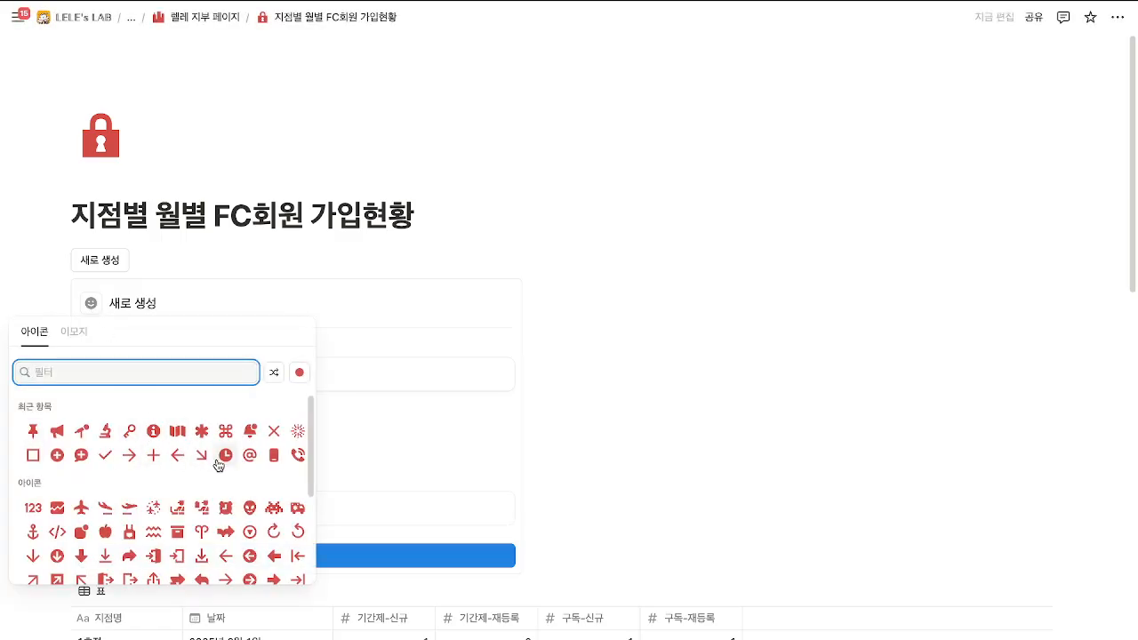
left_click(81, 455)
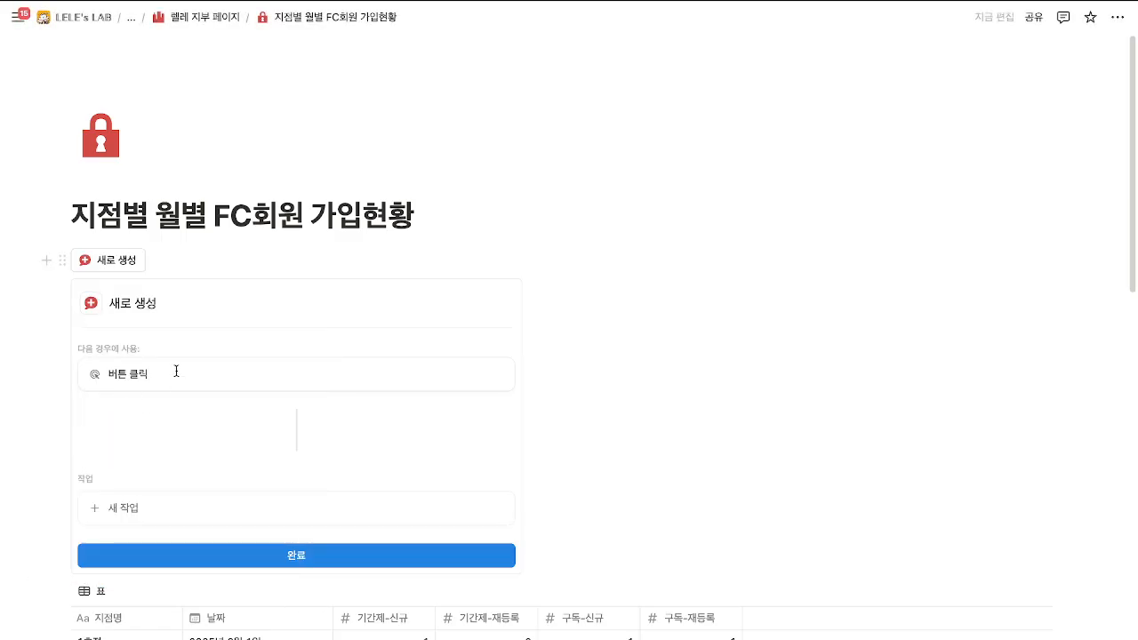
left_click(143, 508)
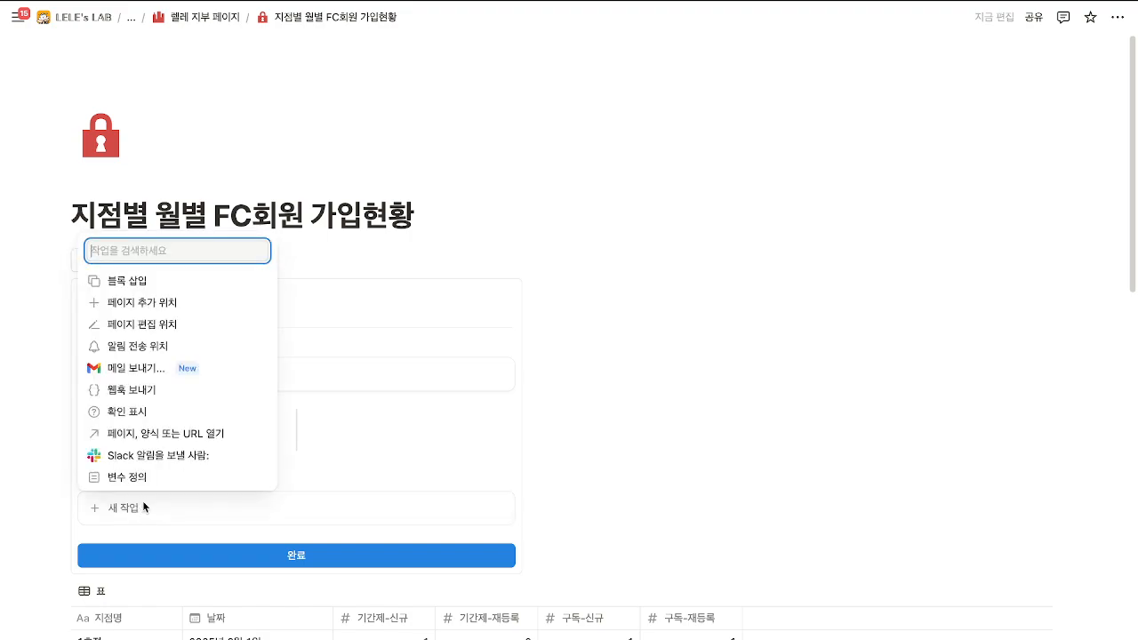
left_click(176, 302)
scroll(592, 498, "down", 5)
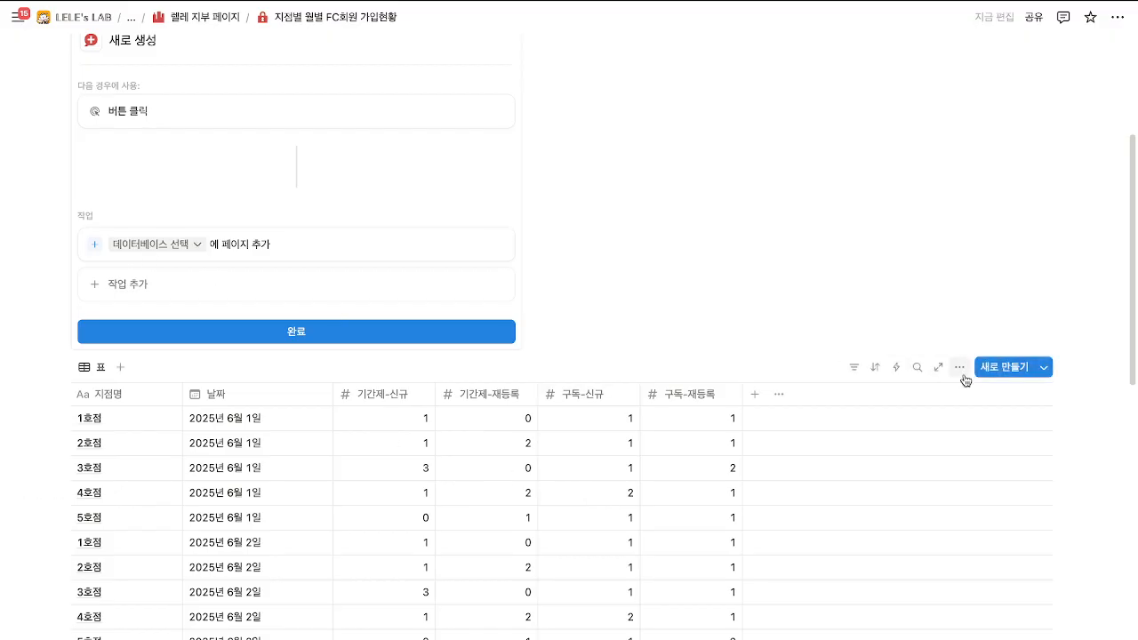
Show the table's title and rename it to 지점별 월별 FC회원 가입현황(렐레지부).
left_click(960, 367)
left_click(987, 411)
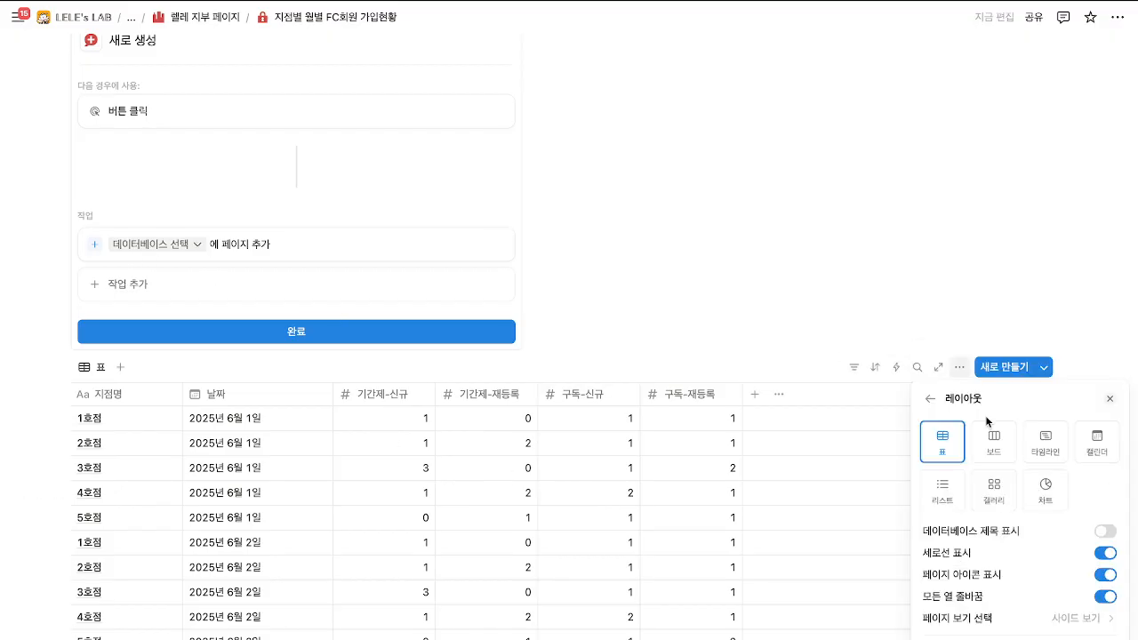
left_click(1086, 529)
left_click(80, 411)
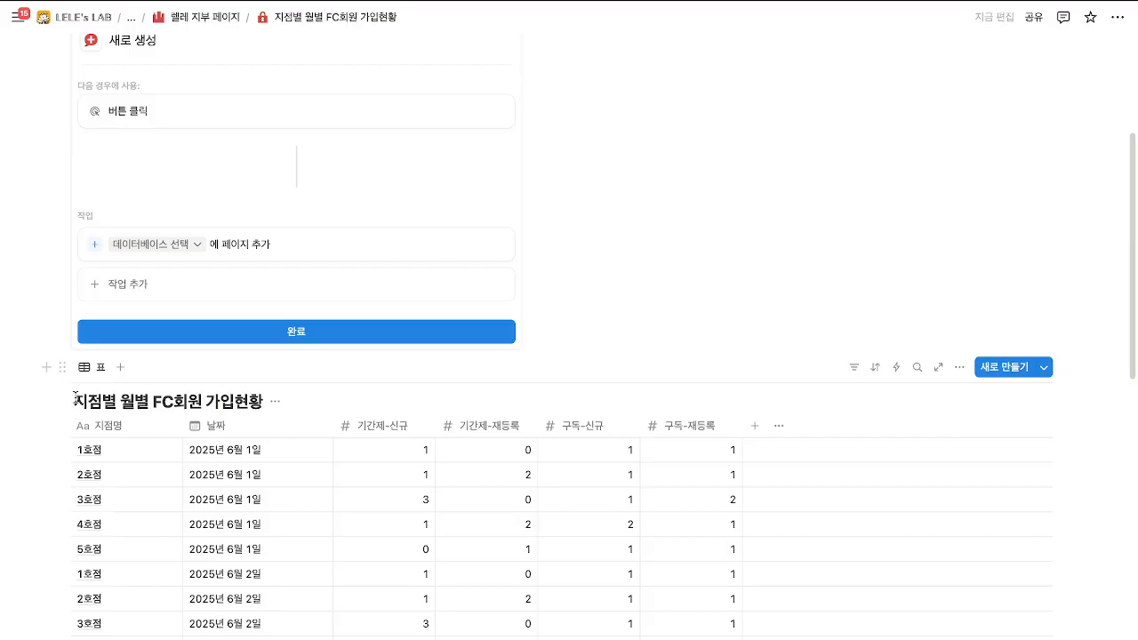
left_click_drag(75, 396, 210, 404)
left_click(263, 404)
type("(")
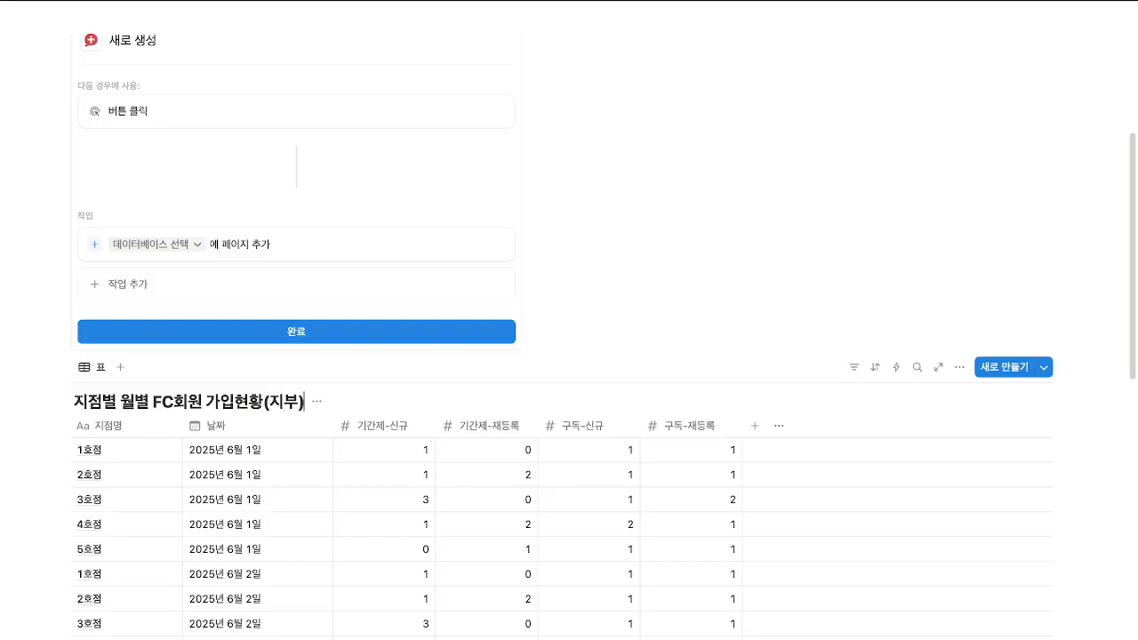
type("렐레")
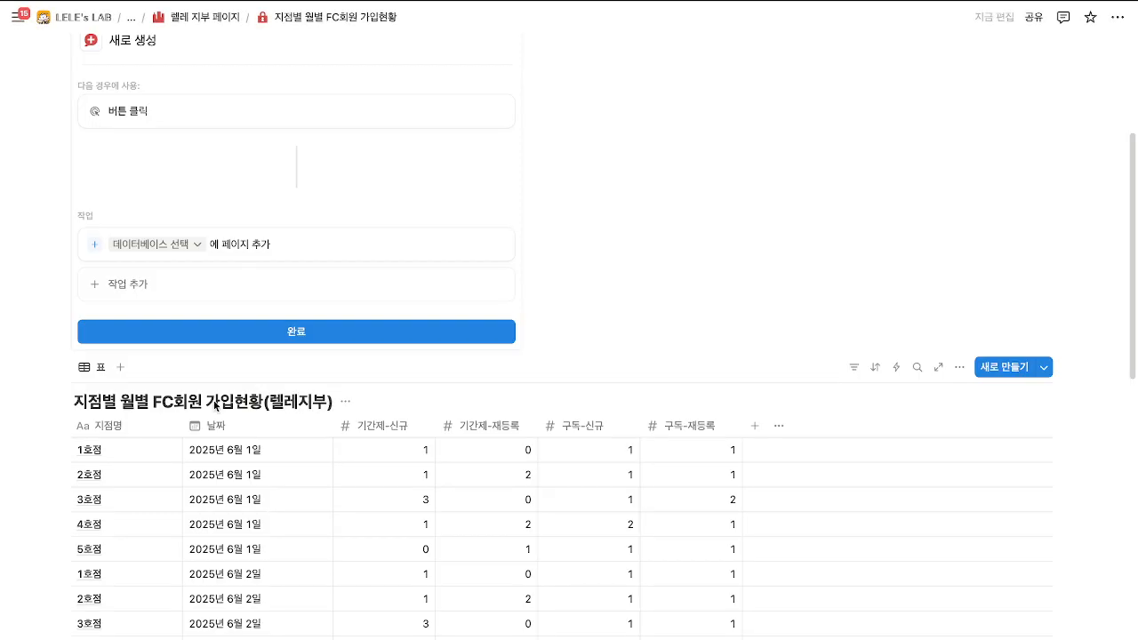
left_click_drag(77, 401, 348, 406)
key("ctrl+c")
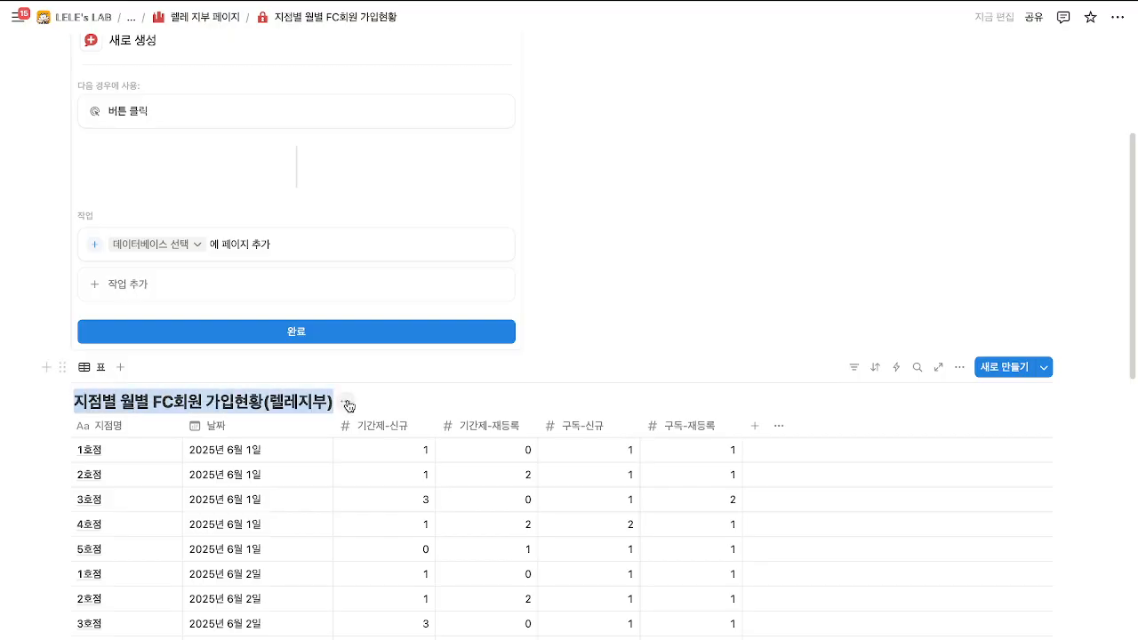
Target that database in the action, with 지점명 1호점 and 날짜 set to the run date.
left_click(193, 247)
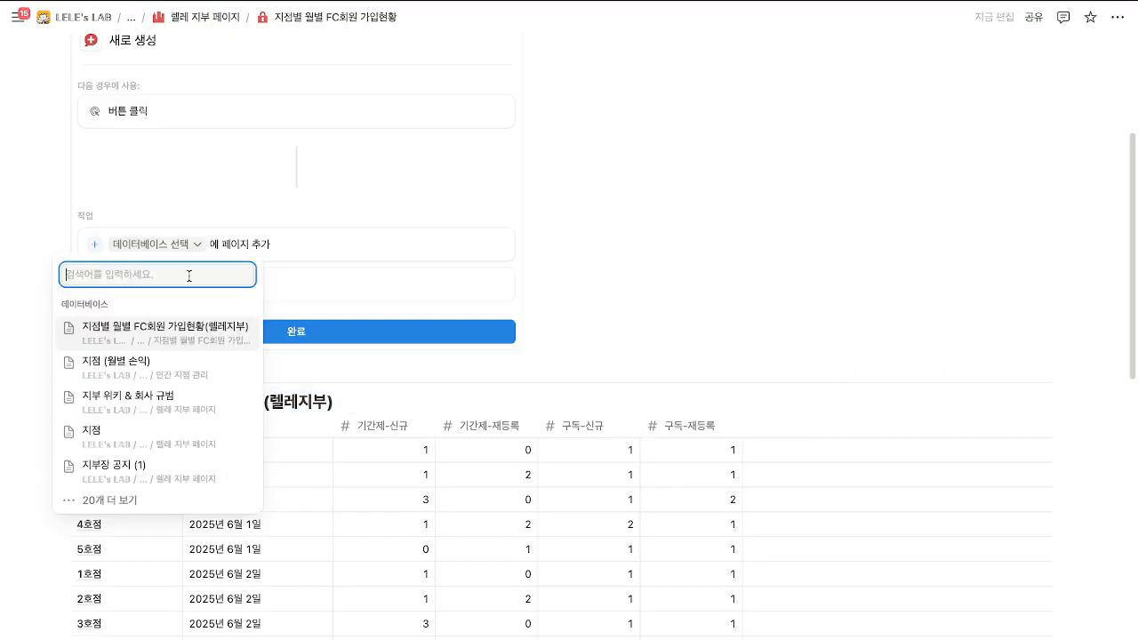
key("ctrl+v")
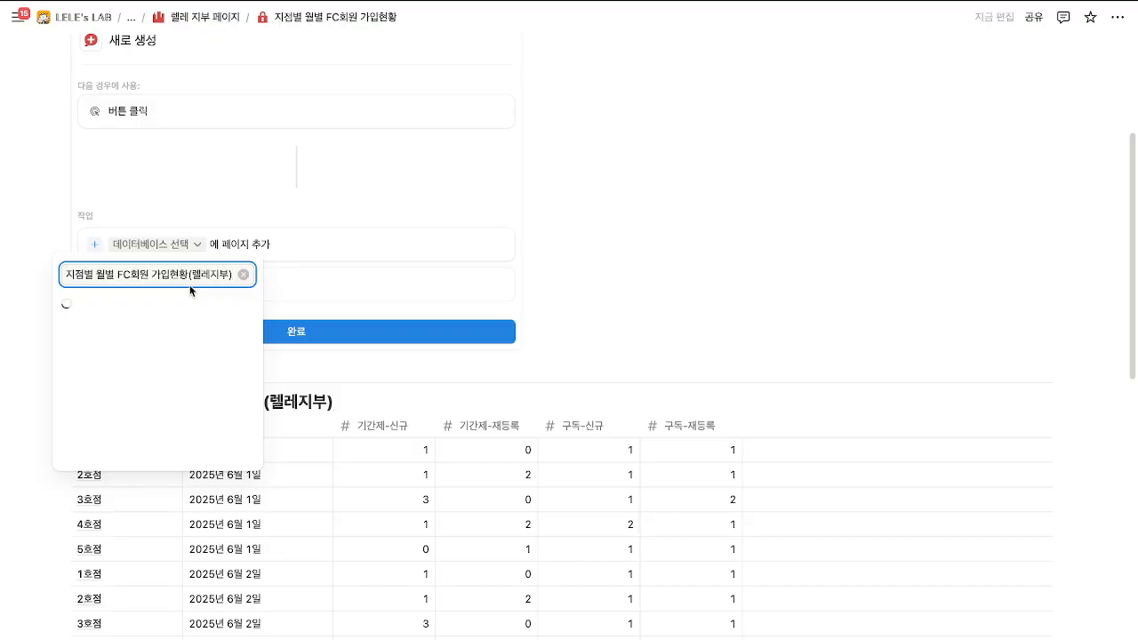
left_click(145, 286)
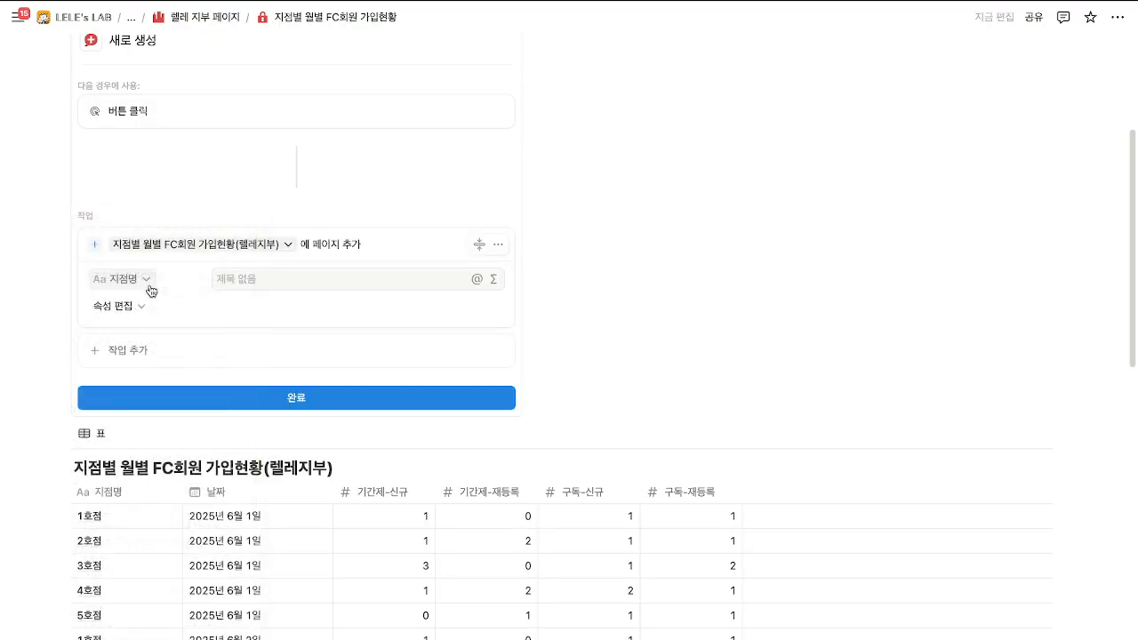
left_click(236, 279)
type("1호점")
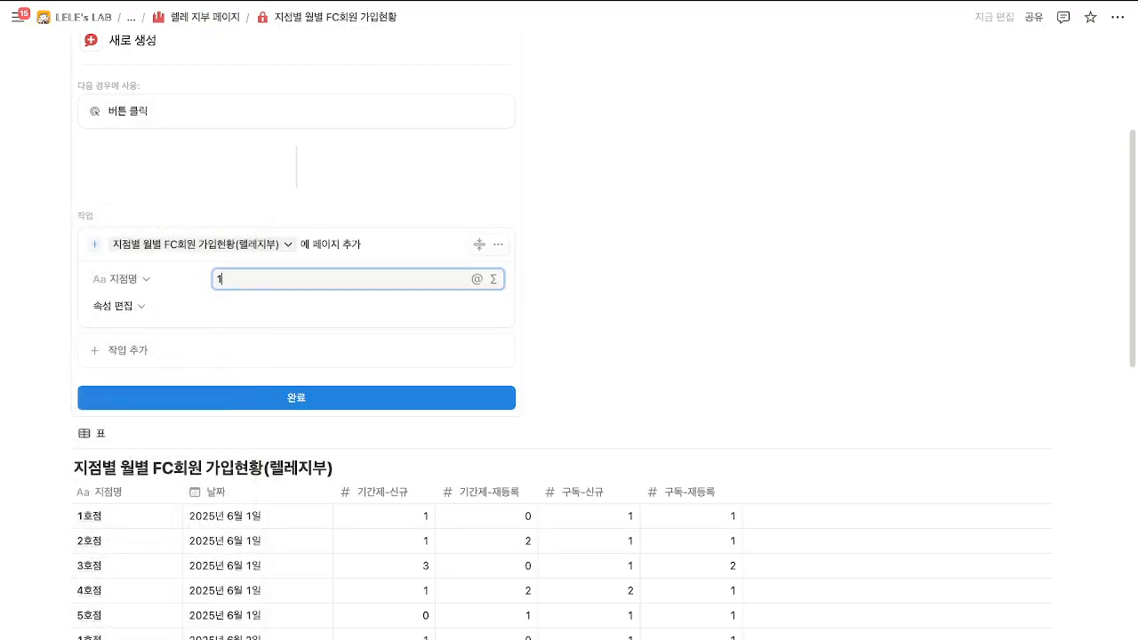
left_click(115, 306)
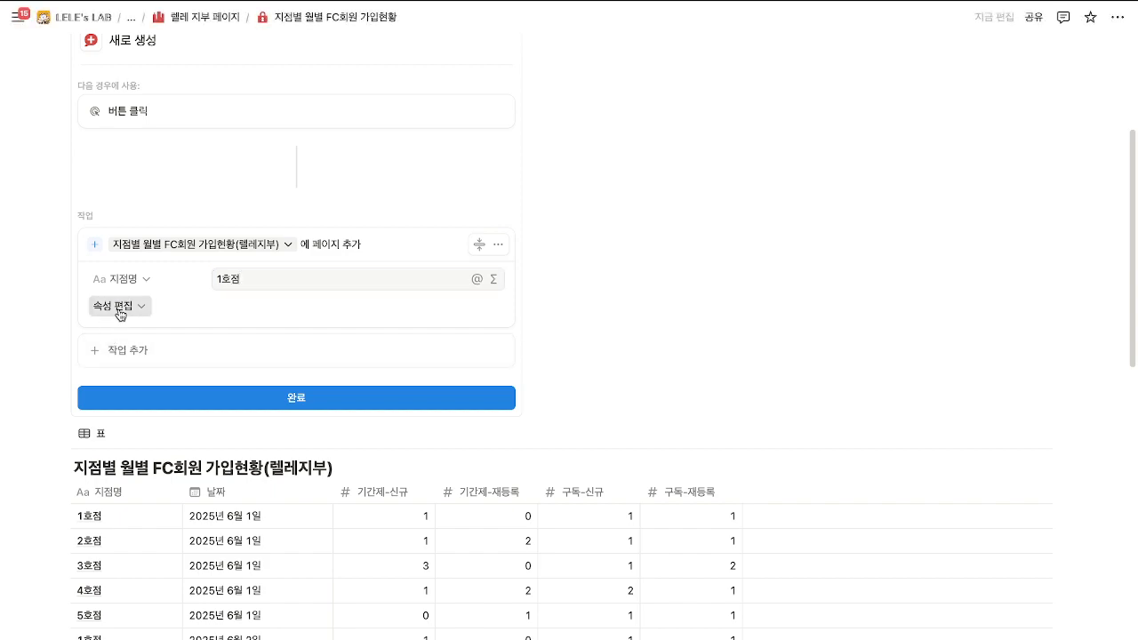
left_click(97, 368)
left_click(229, 307)
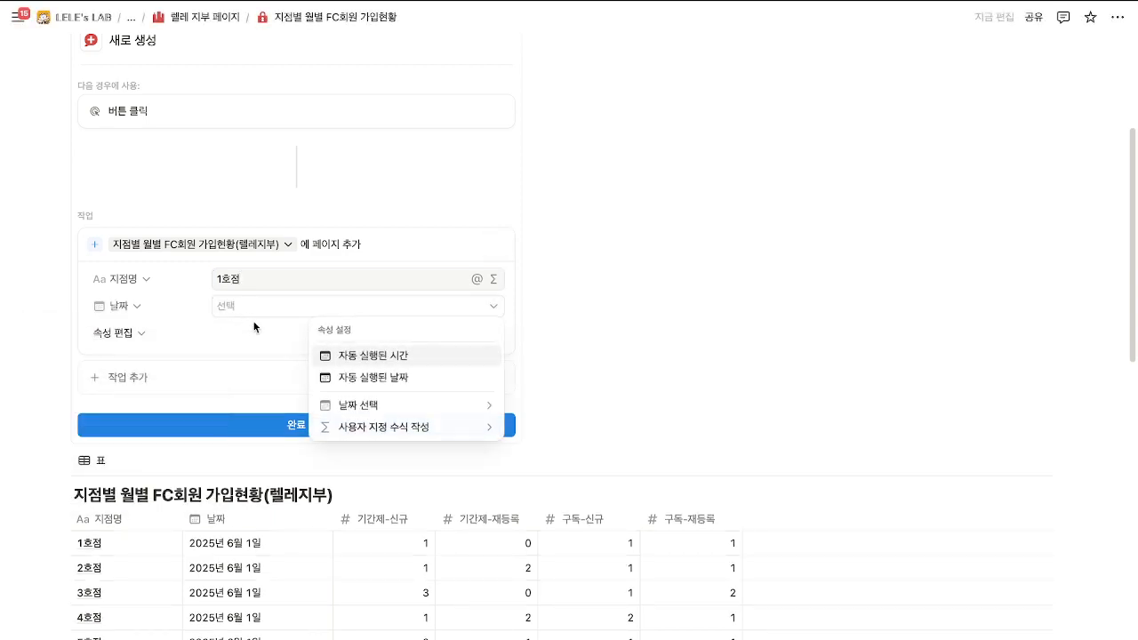
left_click(382, 378)
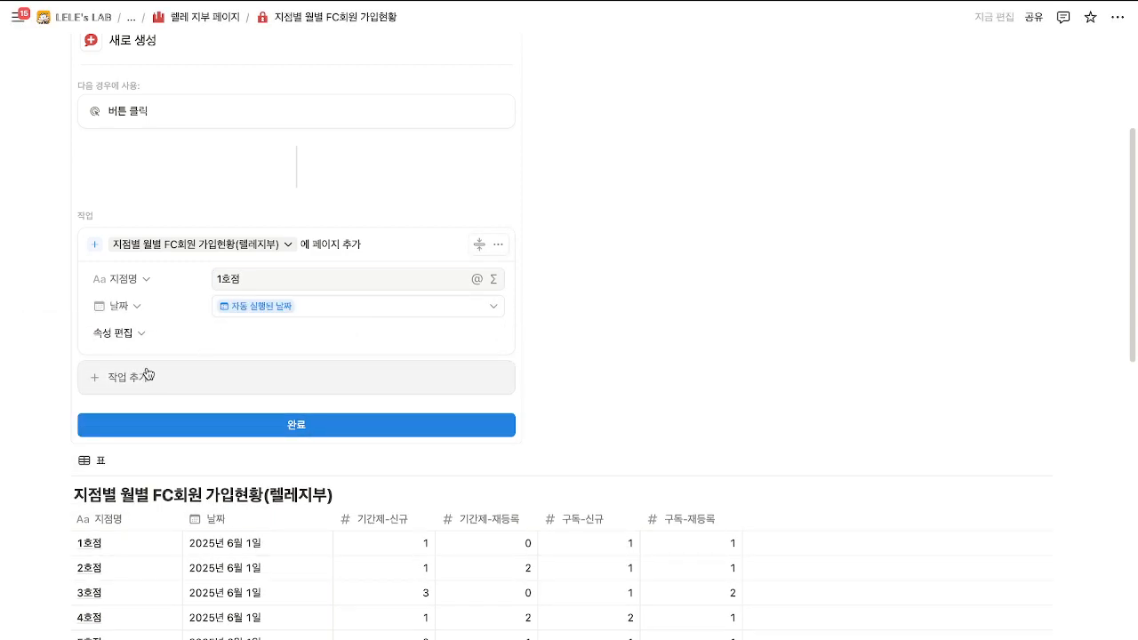
Duplicate the action twice, changing 지점명 to 2호점 and 3호점.
left_click(500, 246)
left_click(495, 317)
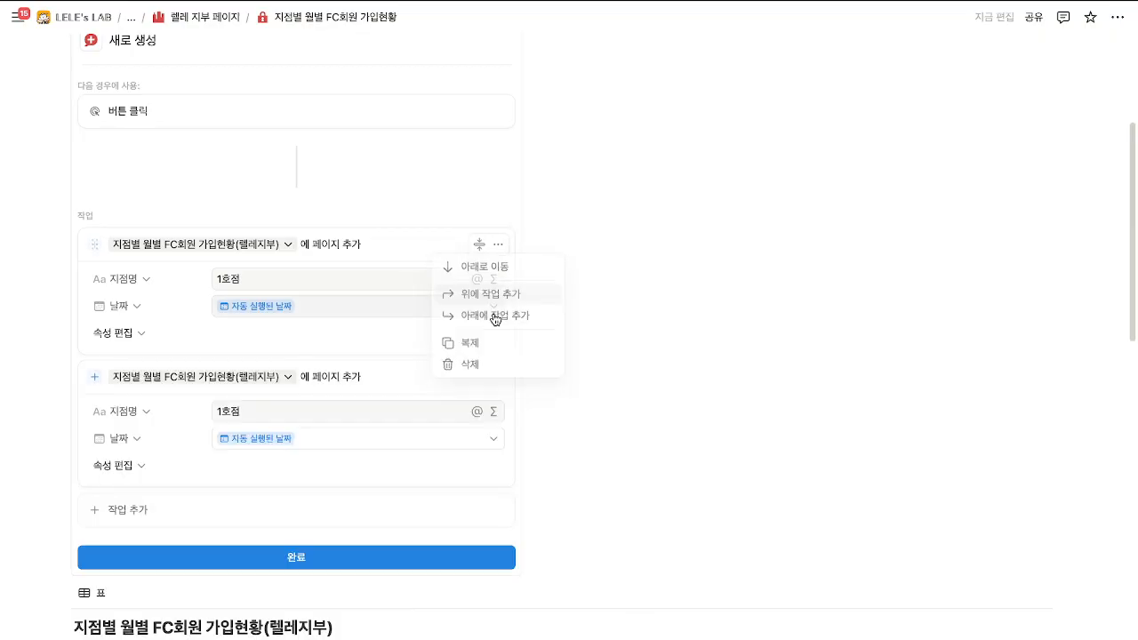
left_click(226, 412)
key("BackSpace")
type("2")
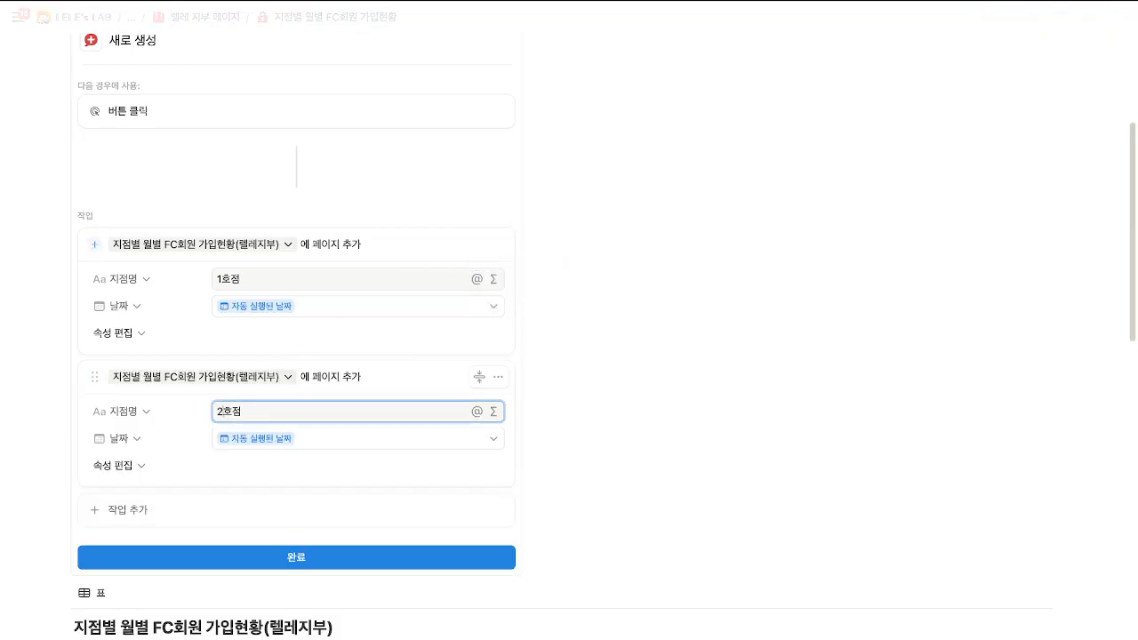
left_click(498, 377)
left_click(479, 476)
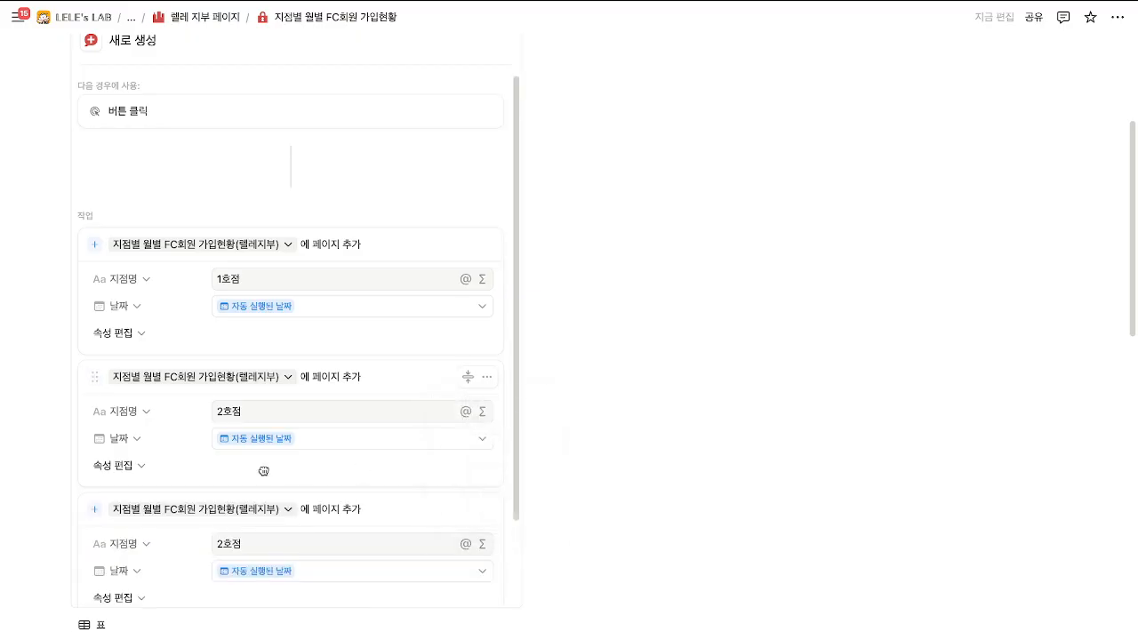
left_click(230, 545)
key("BackSpace")
type("3")
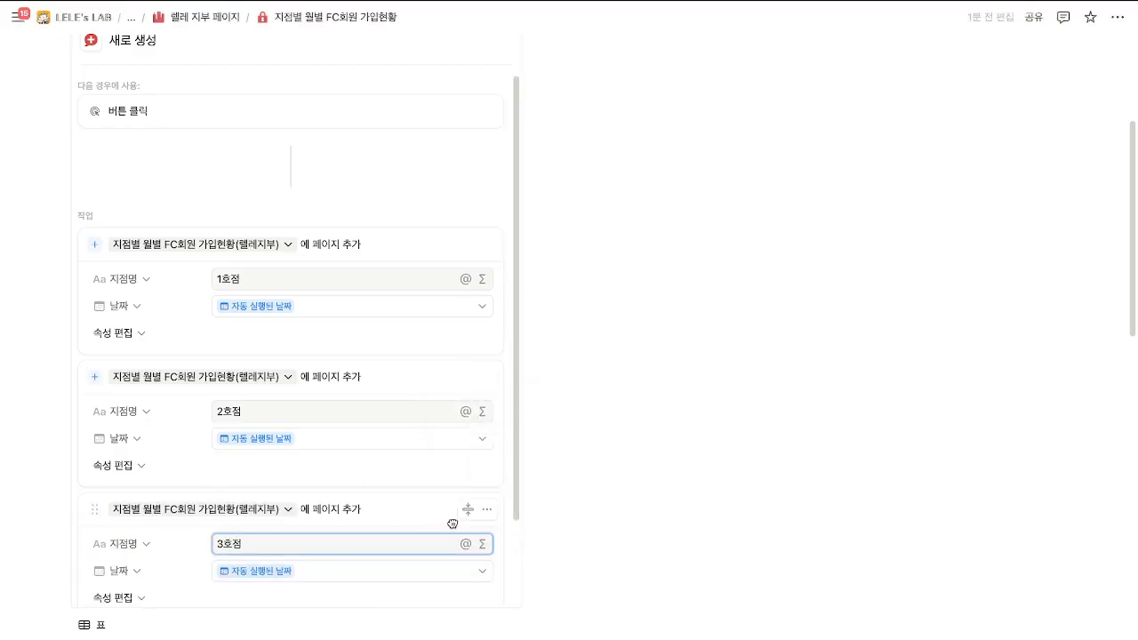
Duplicate two more actions for 4호점 and 5호점 and finish the button setup.
left_click(486, 509)
left_click(474, 608)
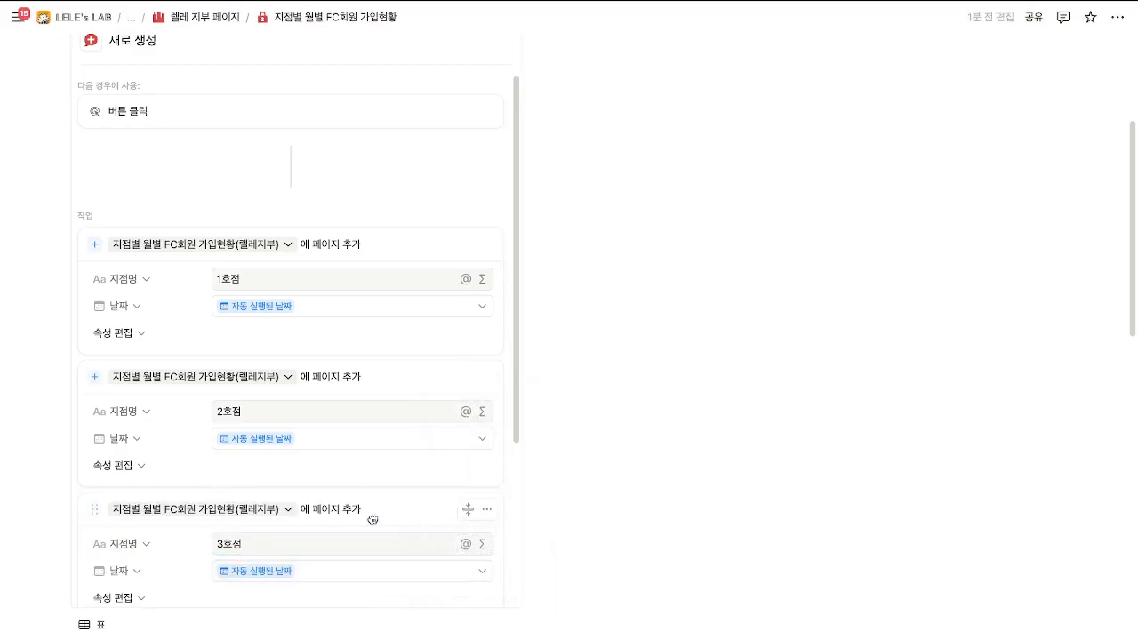
left_click(224, 443)
key("BackSpace")
type("4호점")
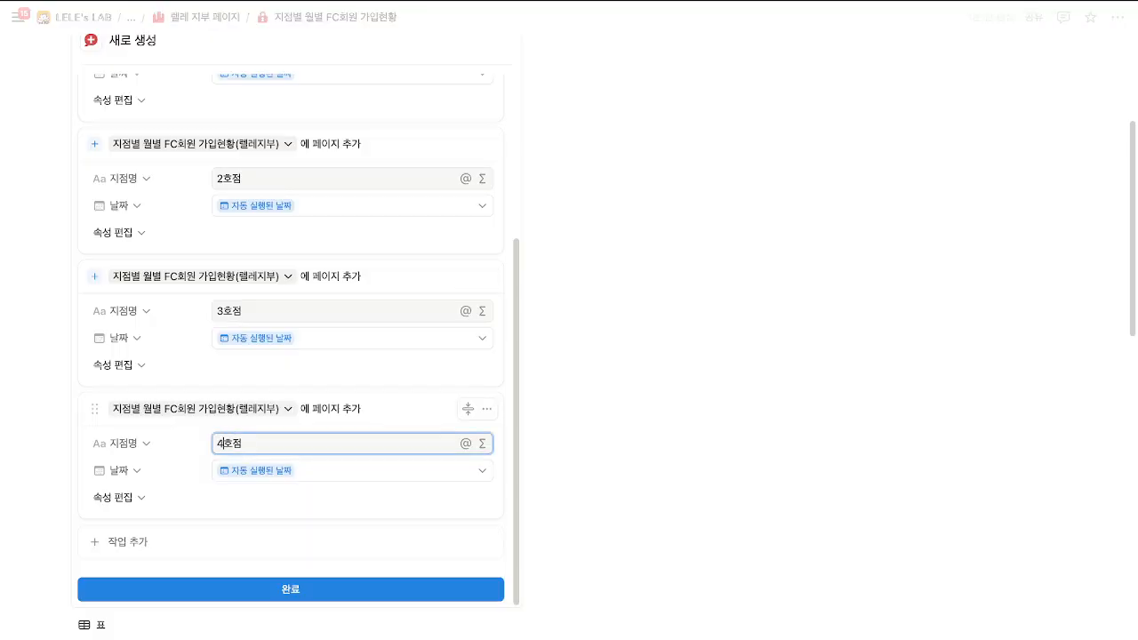
left_click(486, 384)
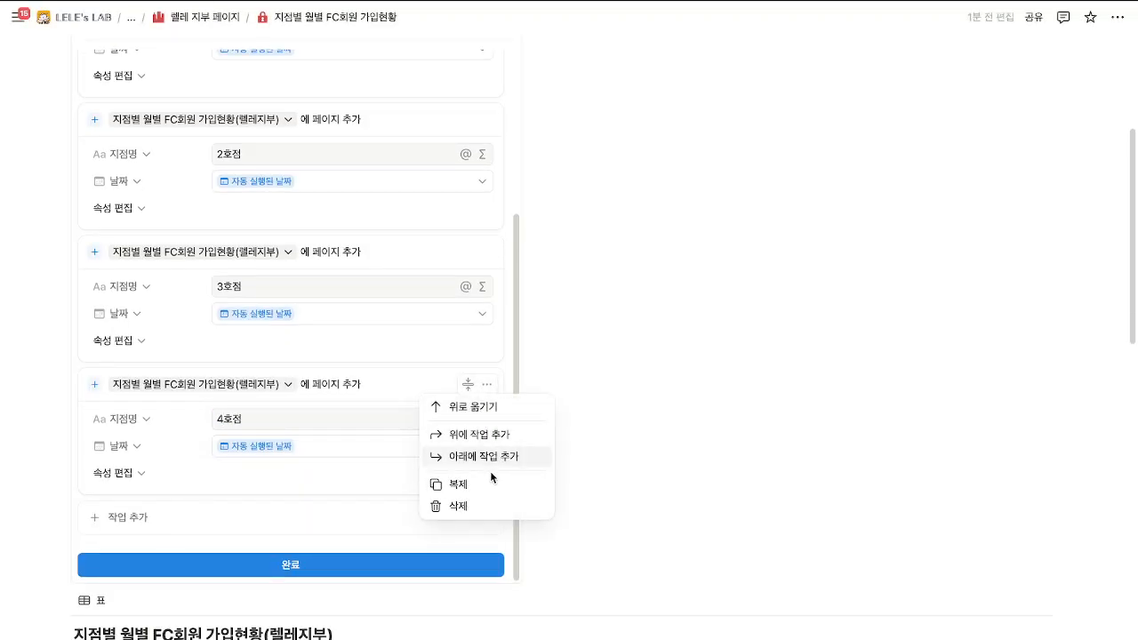
left_click(490, 482)
left_click(229, 549)
key("BackSpace")
type("5호점")
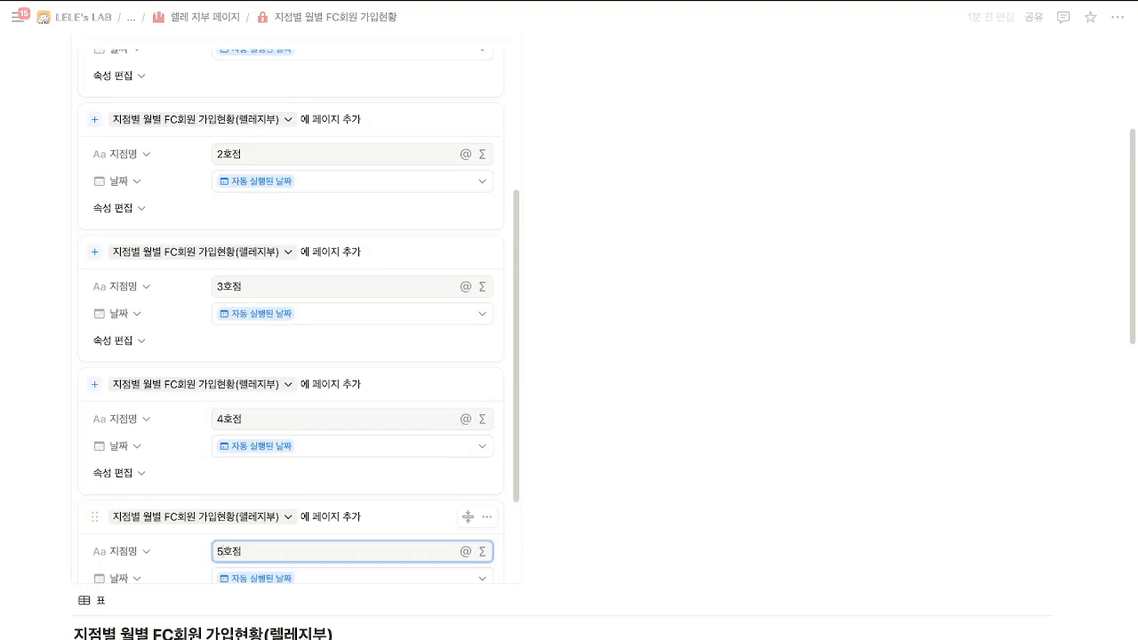
scroll(299, 424, "down", 3)
left_click(284, 565)
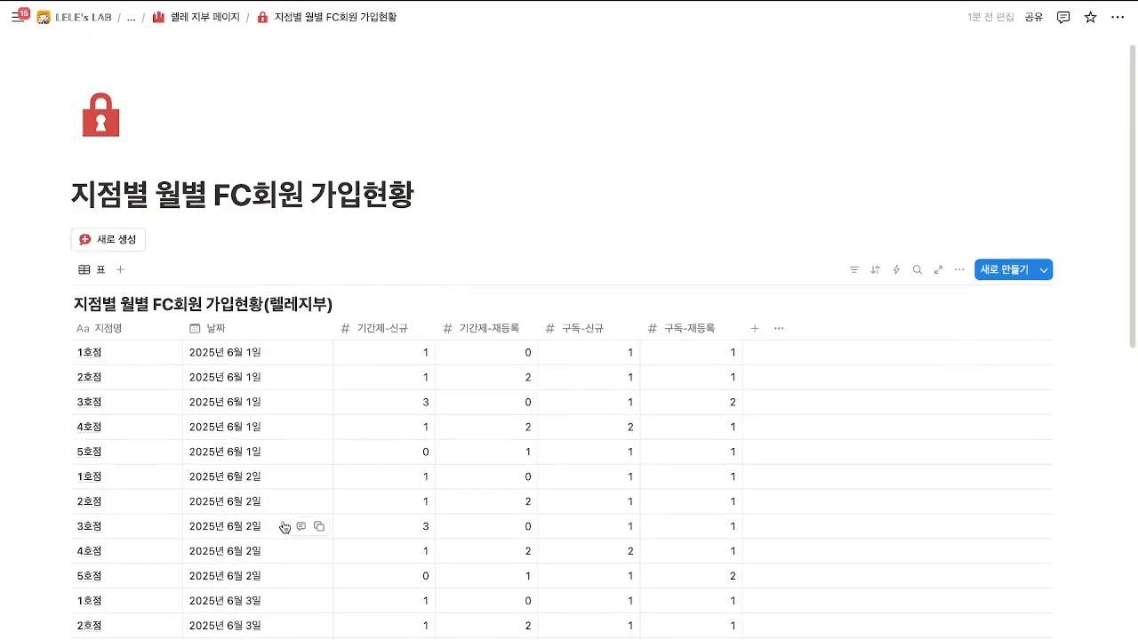
Open the 새로 생성 button's settings and move the 1호점 step further down.
scroll(266, 360, "down", 10)
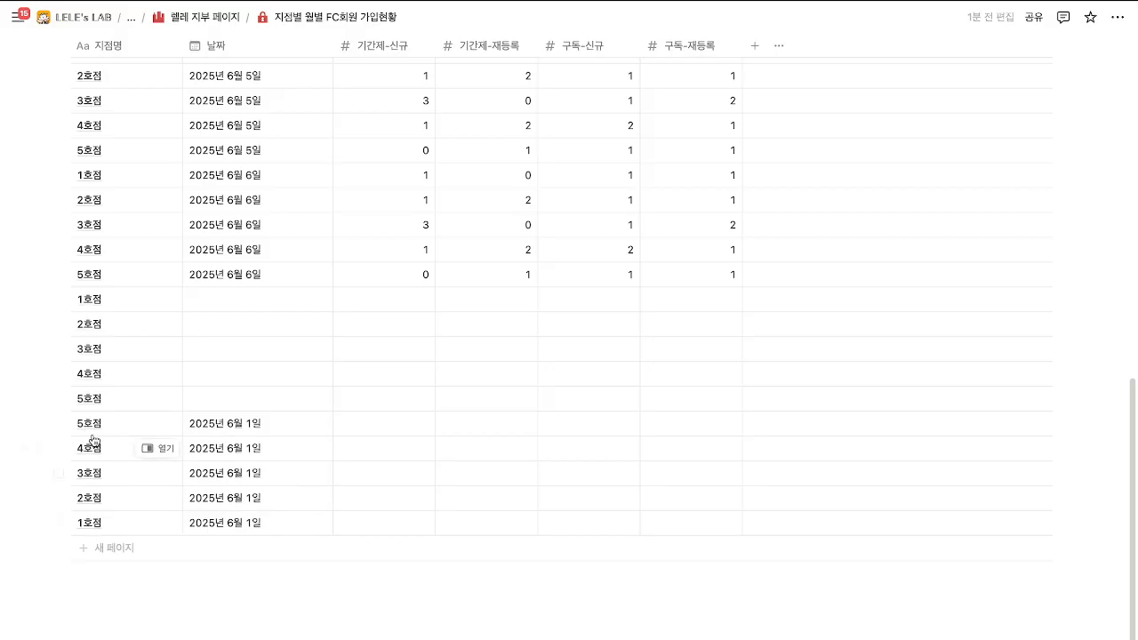
scroll(102, 497, "up", 10)
left_click(158, 260)
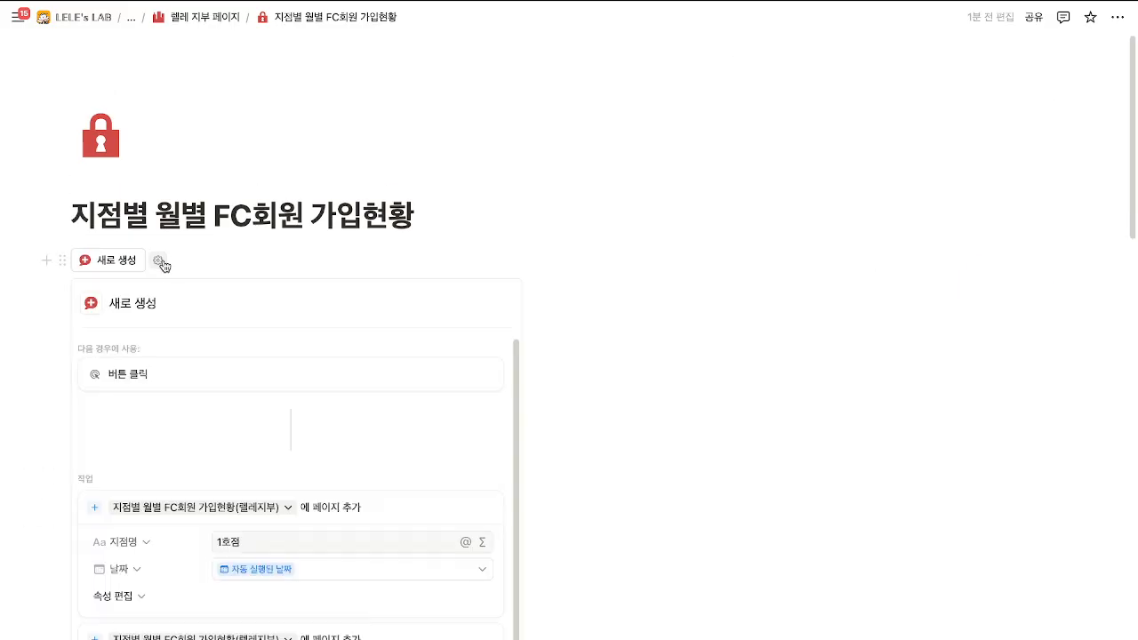
scroll(173, 389, "down", 3)
scroll(405, 392, "up", 1)
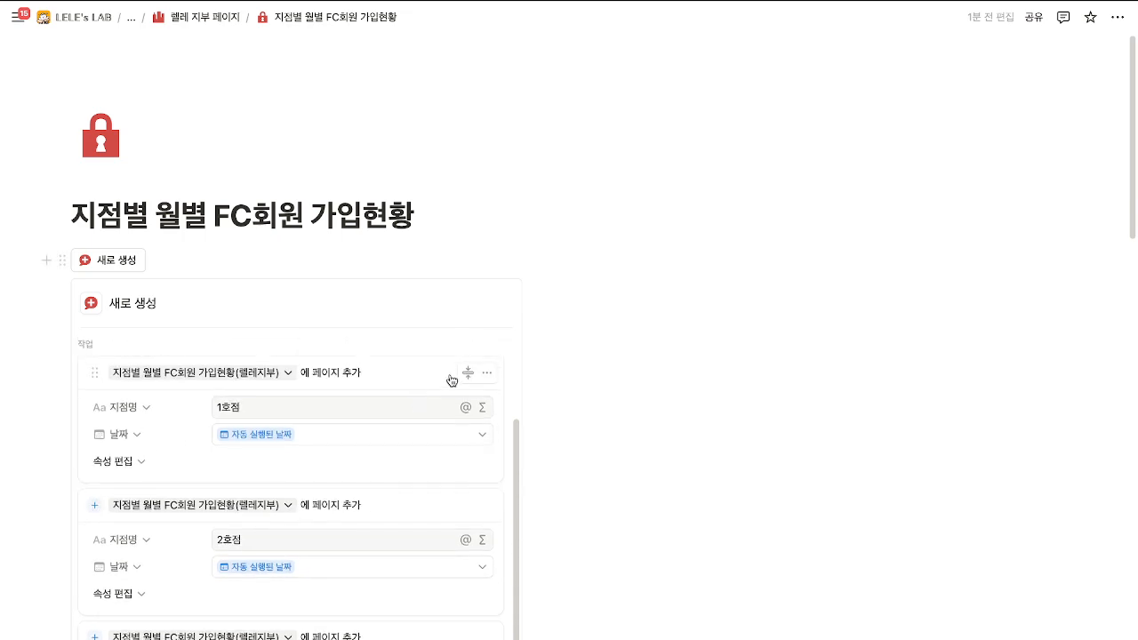
left_click_drag(448, 378, 429, 540)
Rearrange the remaining steps so 5호점, 4호점 and 3호점 run first, then close the panel.
scroll(429, 543, "down", 1)
scroll(426, 548, "down", 1)
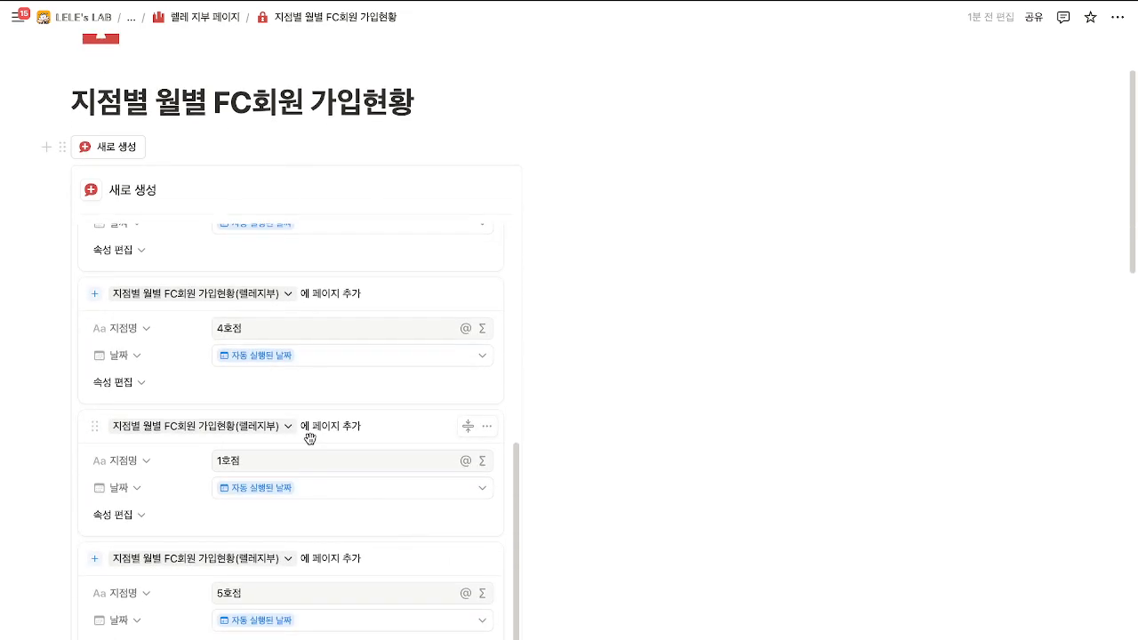
left_click_drag(310, 435, 323, 632)
scroll(327, 562, "up", 4)
left_click_drag(309, 443, 348, 524)
scroll(348, 429, "up", 4)
left_click_drag(381, 258, 381, 402)
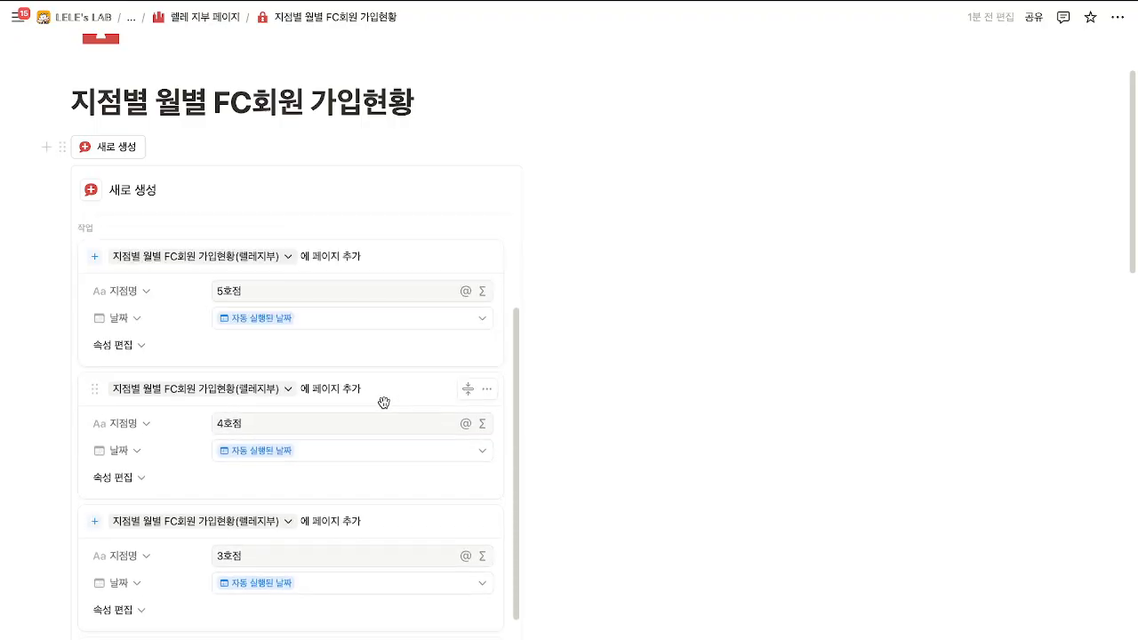
scroll(160, 239, "up", 3)
left_click_drag(553, 174, 440, 206)
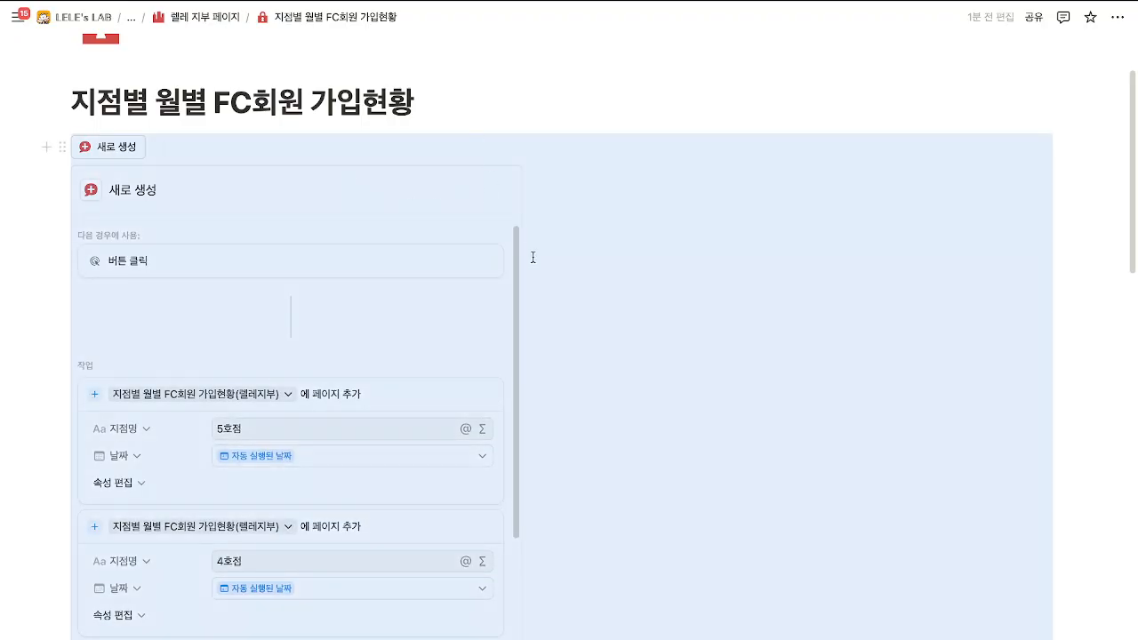
scroll(329, 436, "down", 5)
scroll(426, 368, "down", 3)
scroll(329, 424, "down", 10)
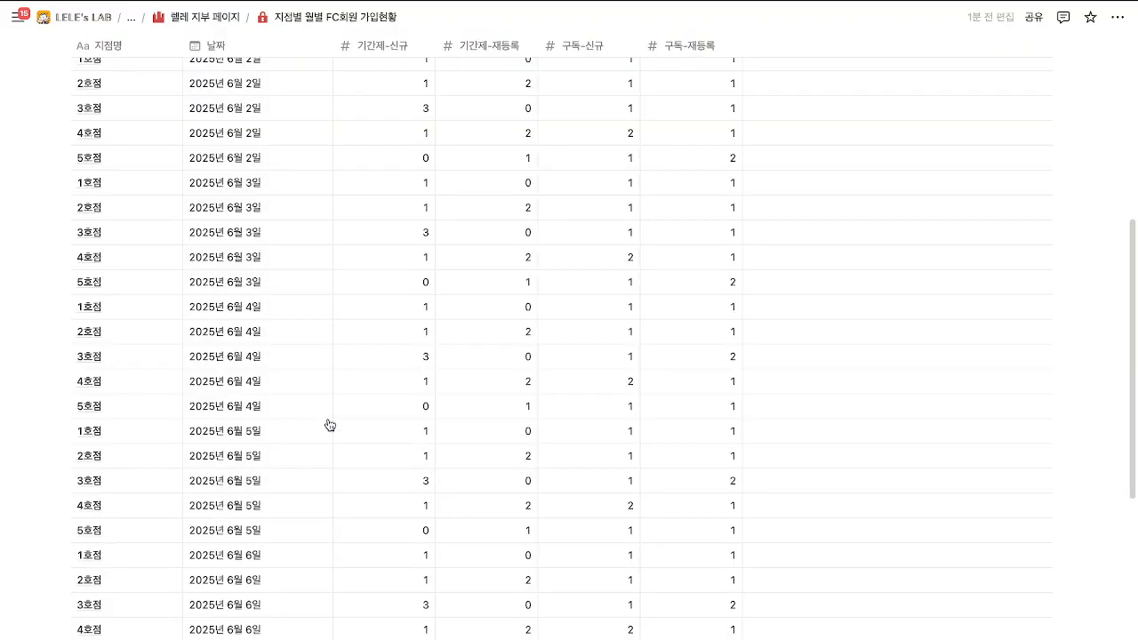
Run 새로 생성 to add five branch rows dated 2025년 6월 1일, check them, and return to 렐레 지부 페이지.
scroll(312, 421, "up", 12)
left_click(101, 261)
scroll(278, 417, "down", 15)
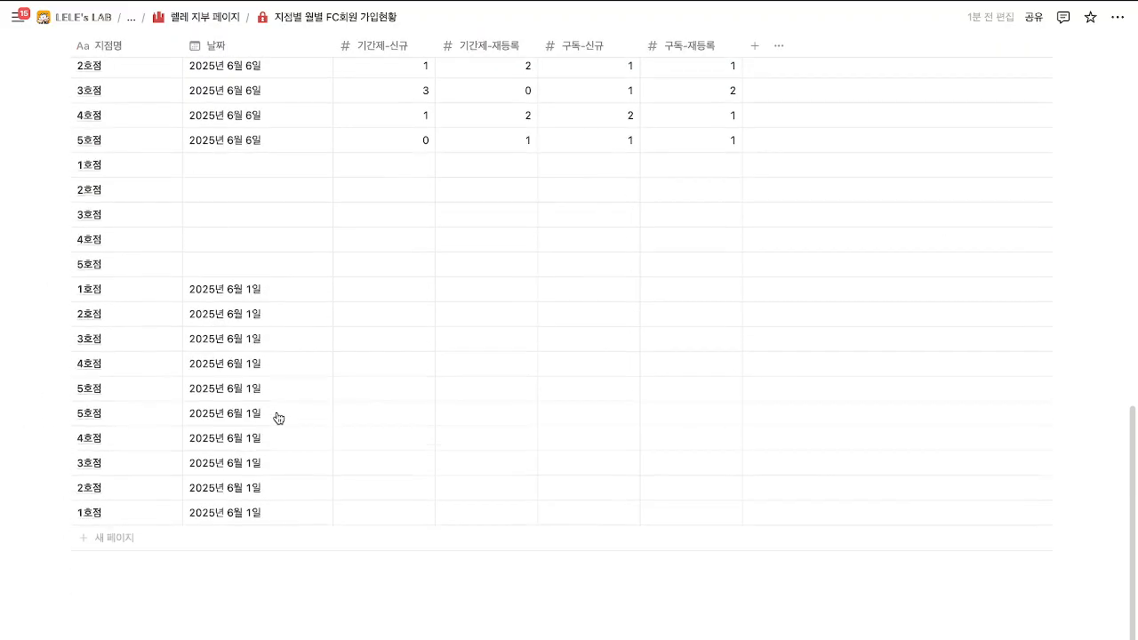
scroll(279, 418, "down", 1)
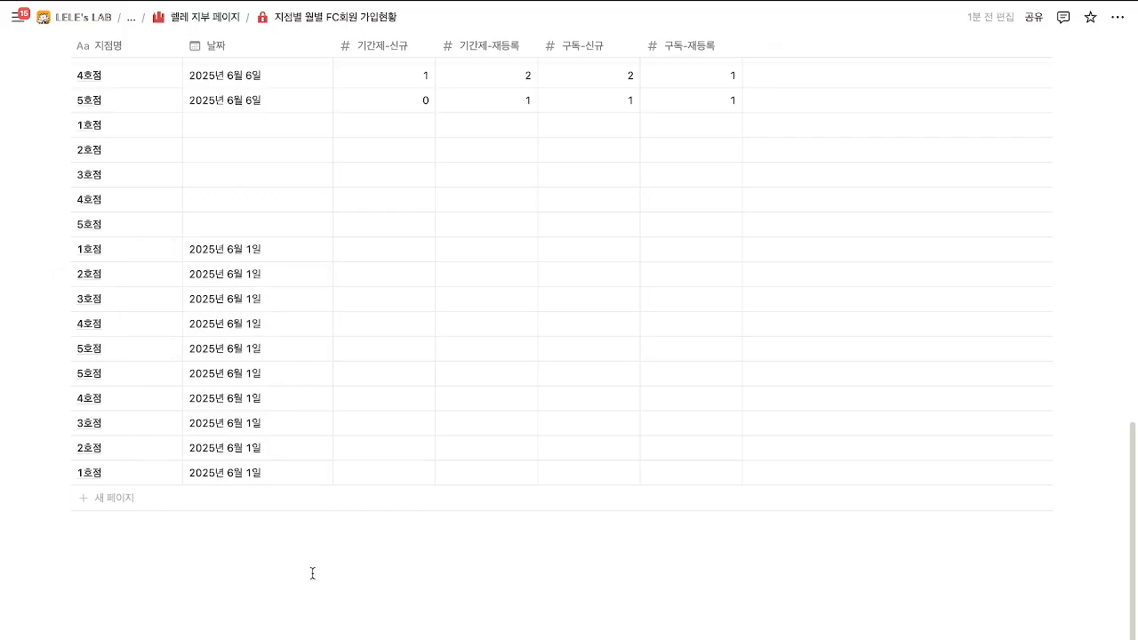
scroll(312, 573, "up", 20)
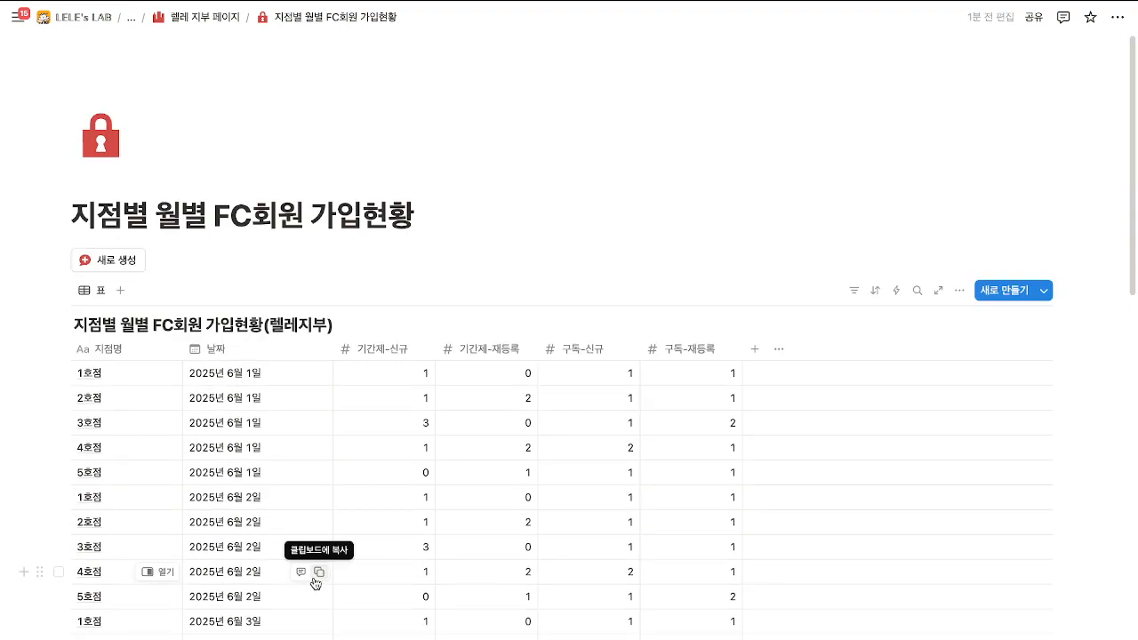
scroll(311, 582, "down", 3)
scroll(312, 583, "up", 3)
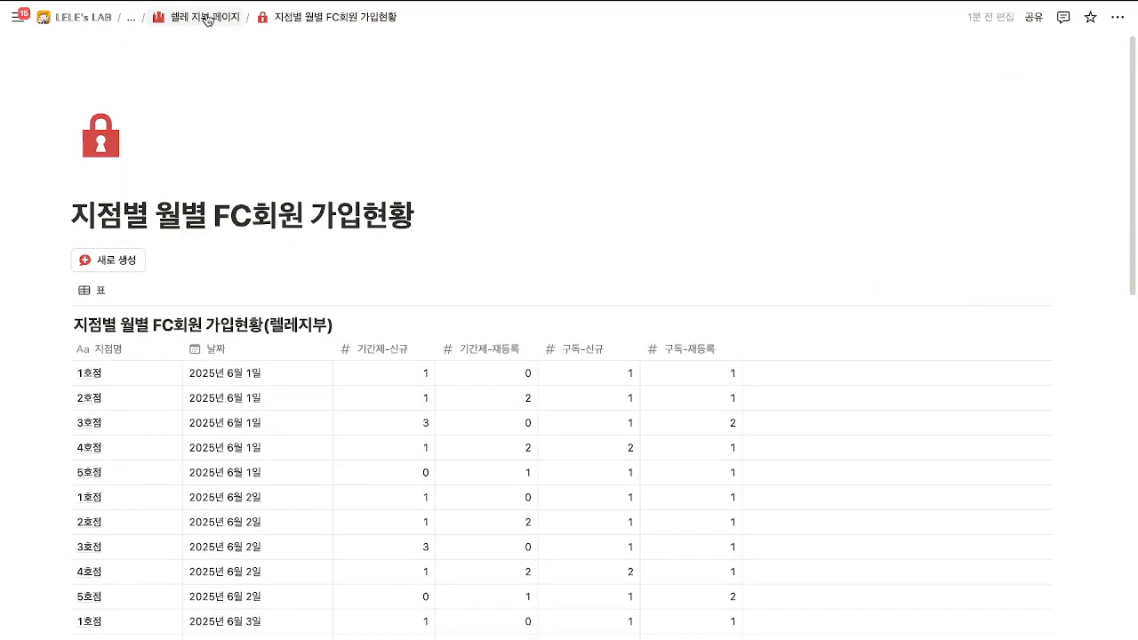
scroll(340, 325, "down", 5)
scroll(391, 604, "up", 6)
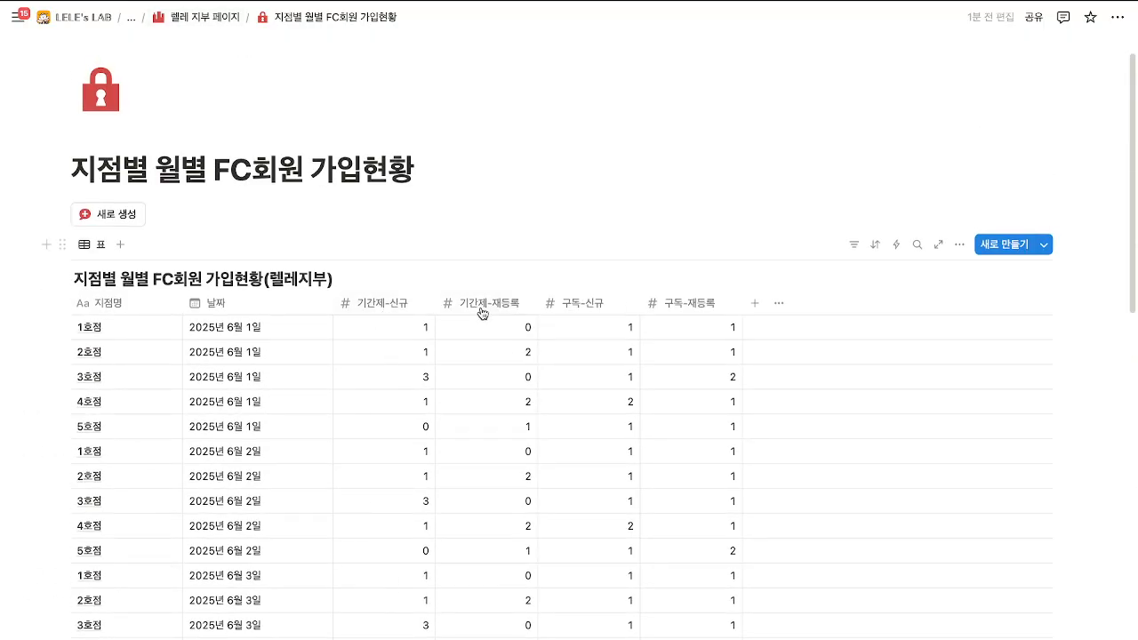
scroll(582, 488, "down", 10)
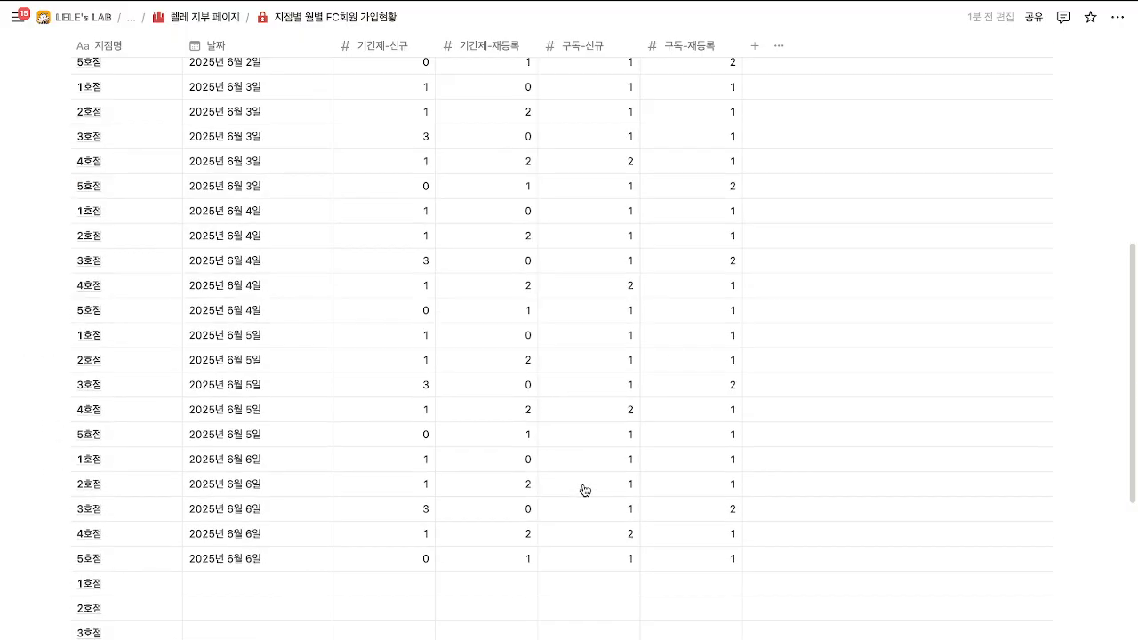
scroll(583, 483, "up", 2)
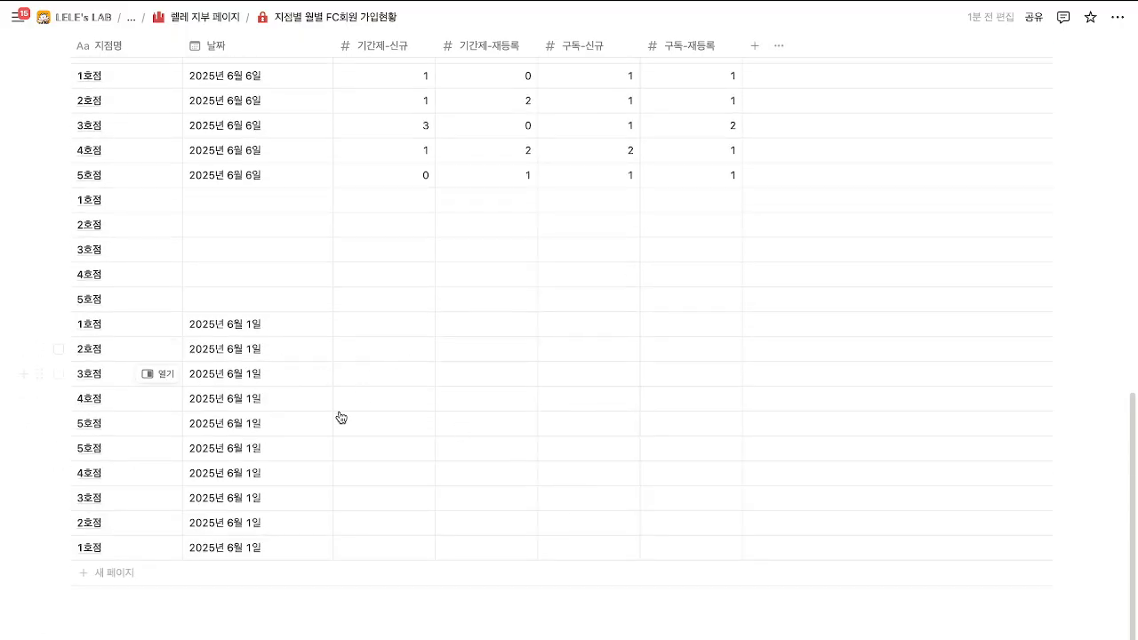
left_click(213, 14)
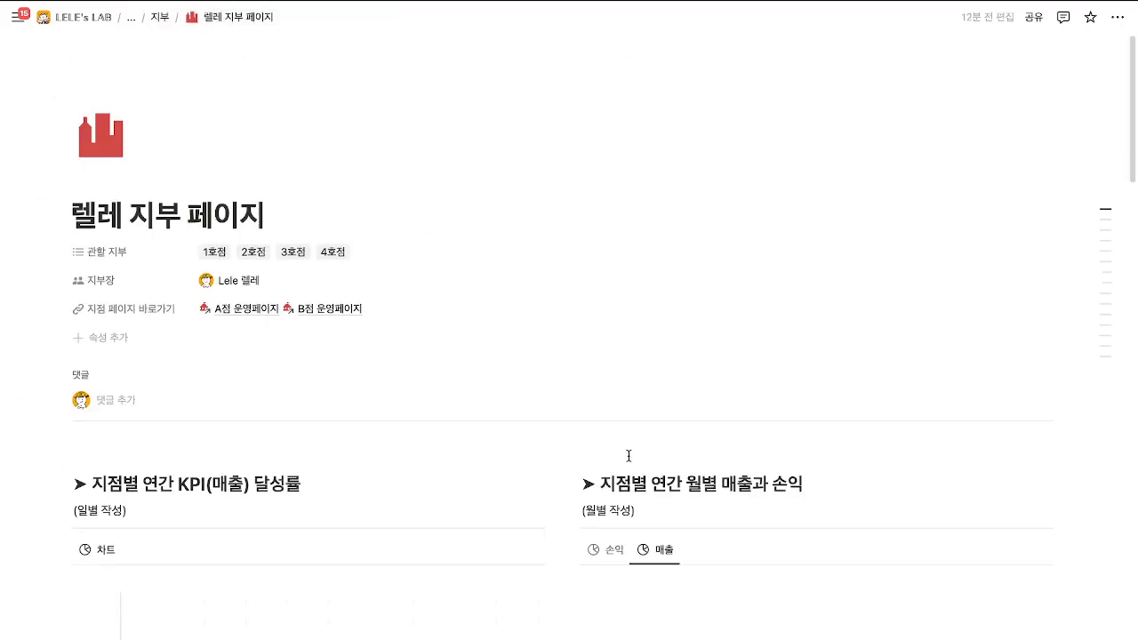
Open the 지점별 월간 주차별 출석률과 통계 & 유효회원수 page from the branch page.
scroll(627, 458, "down", 4)
scroll(629, 460, "down", 8)
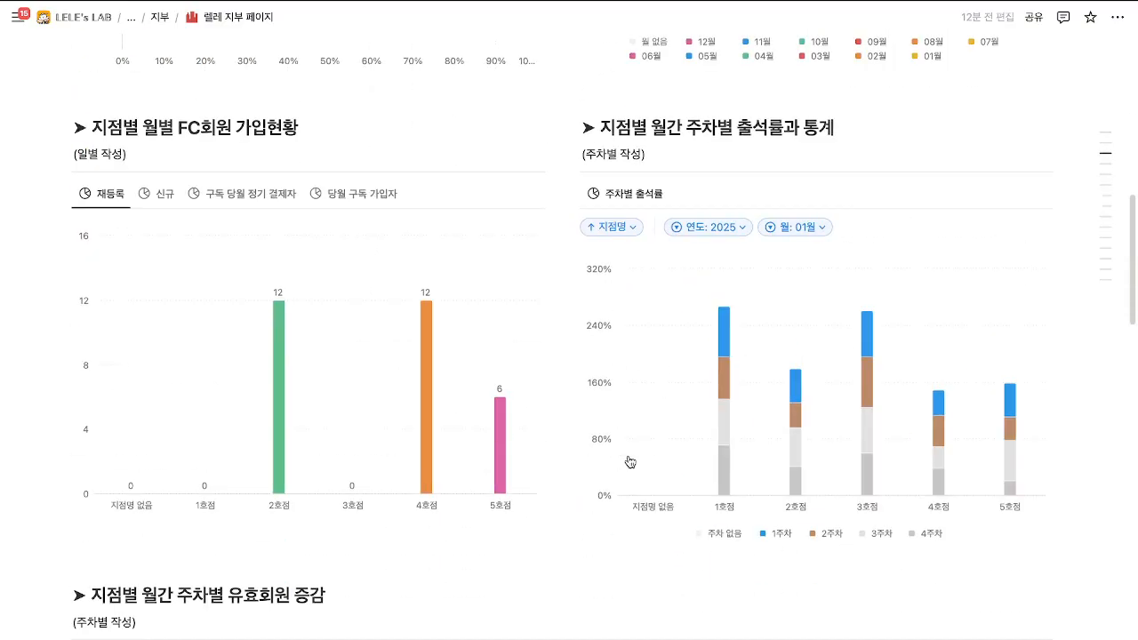
scroll(627, 457, "up", 3)
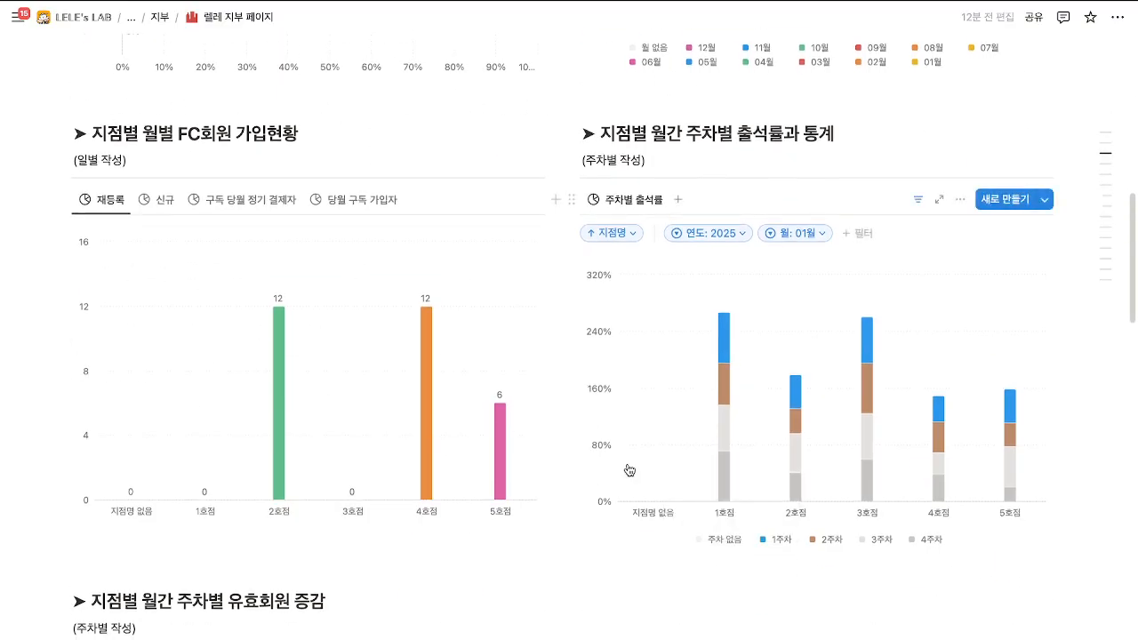
scroll(696, 550, "up", 10)
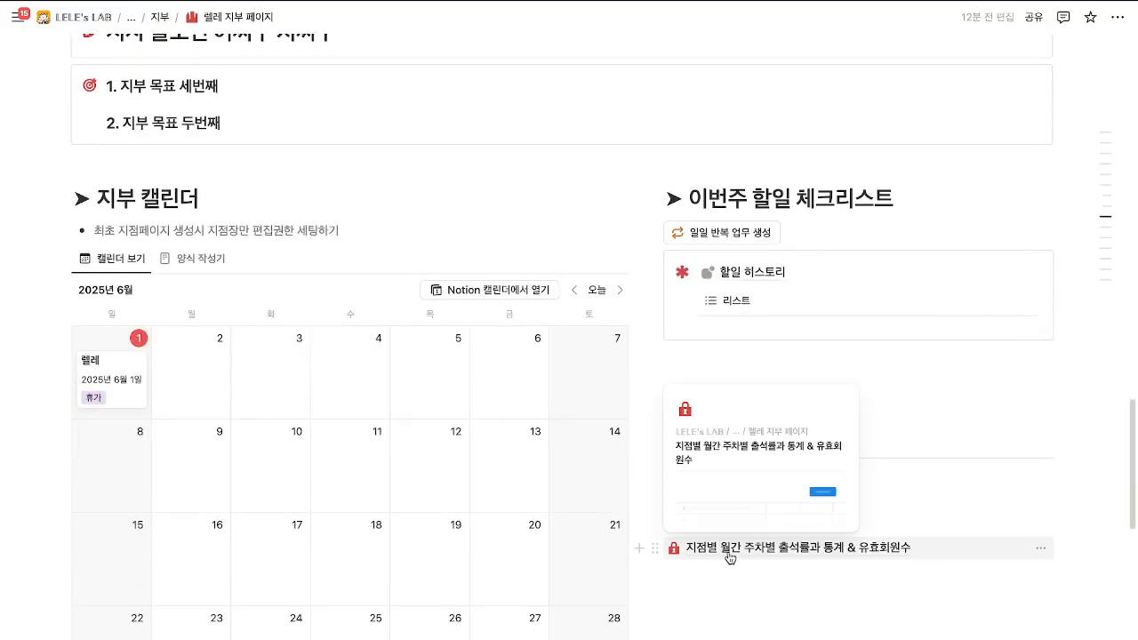
left_click(730, 557)
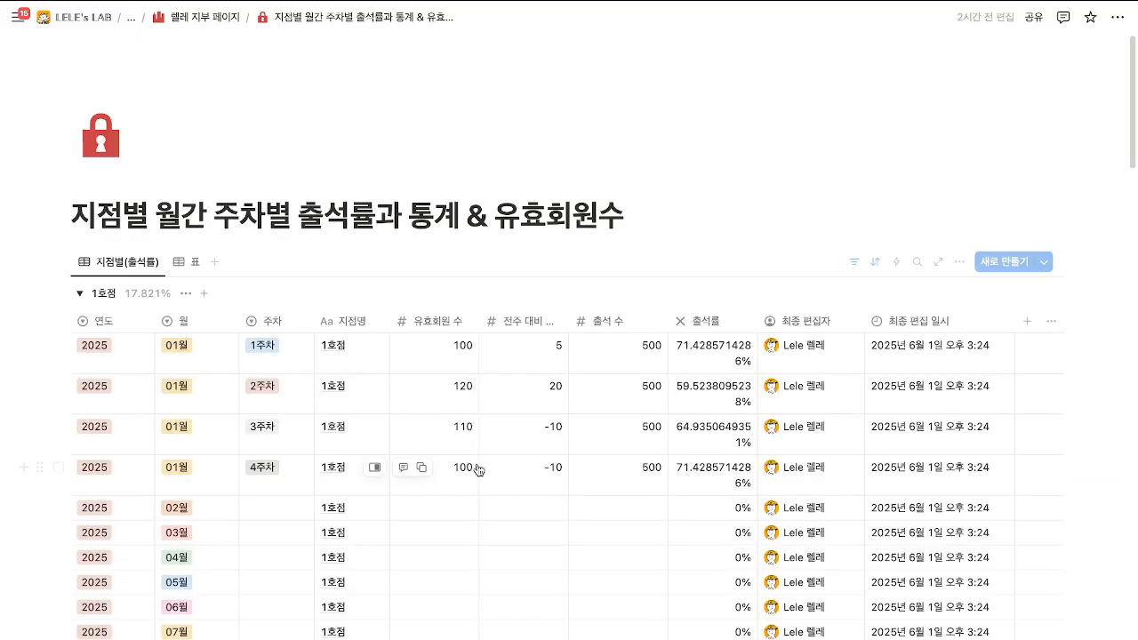
Scroll through its grouped table to review weekly attendance for each branch group.
scroll(478, 469, "down", 2)
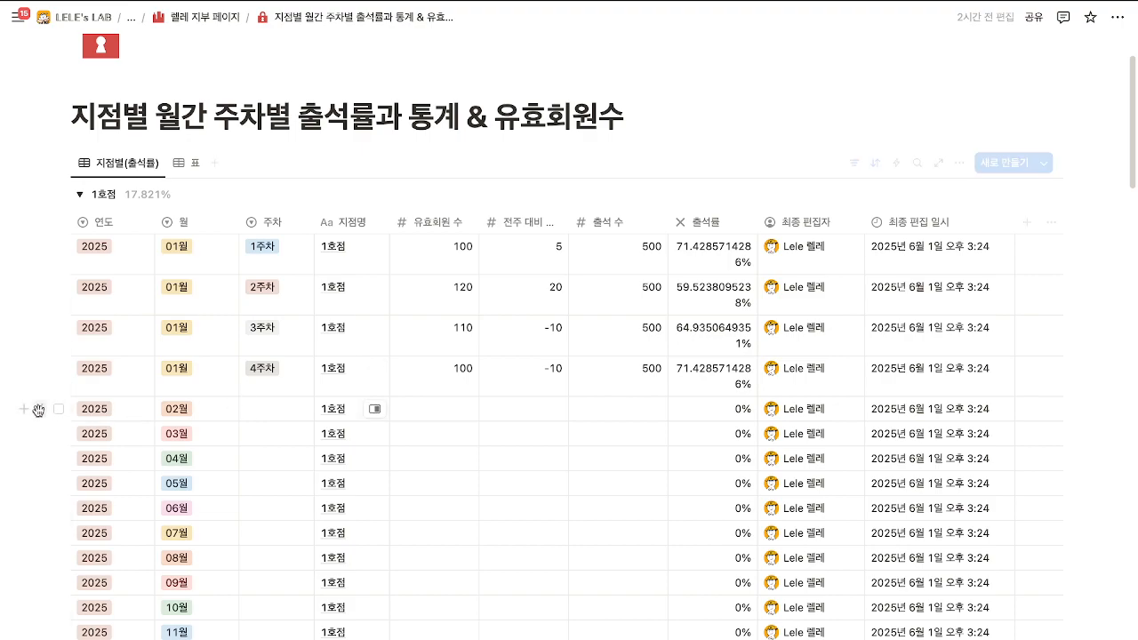
scroll(110, 231, "down", 3)
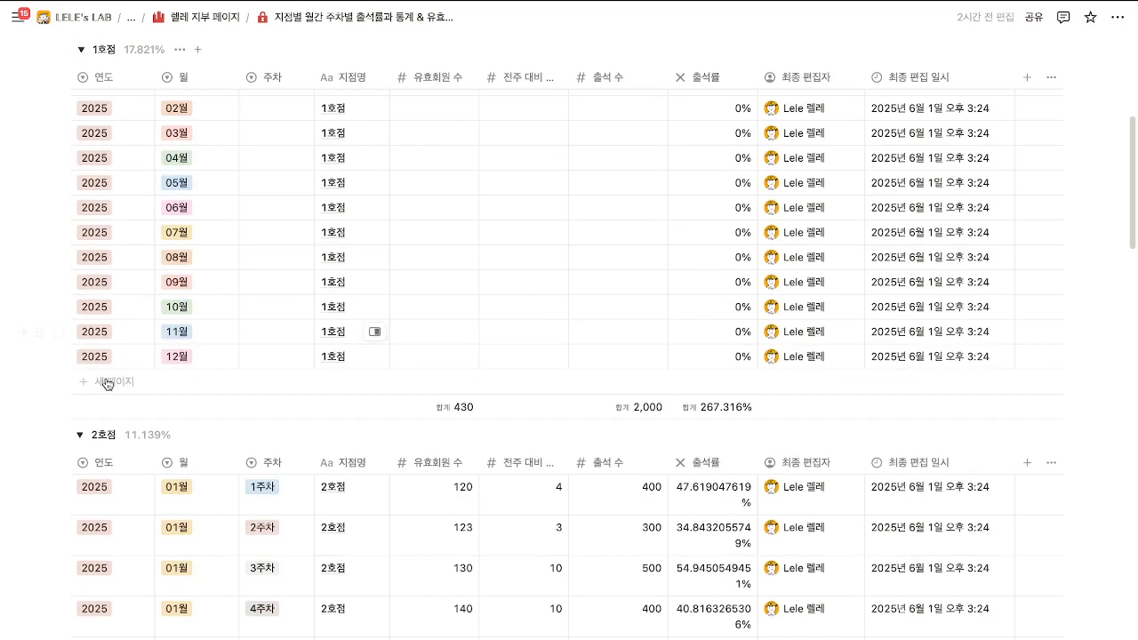
scroll(98, 446, "down", 5)
scroll(98, 513, "down", 6)
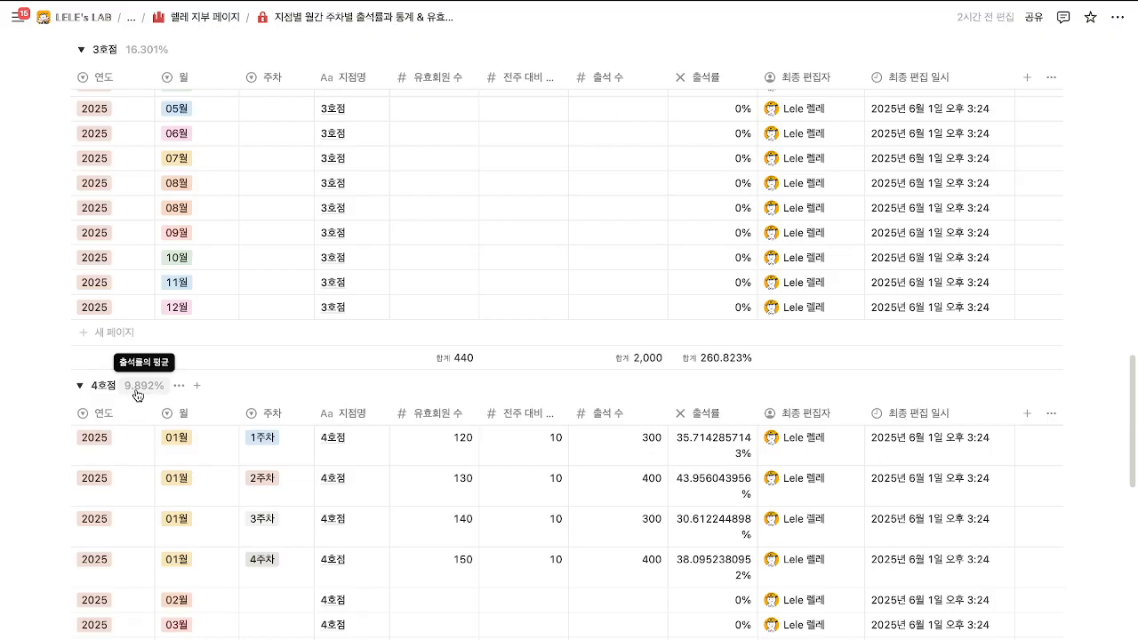
scroll(138, 395, "down", 10)
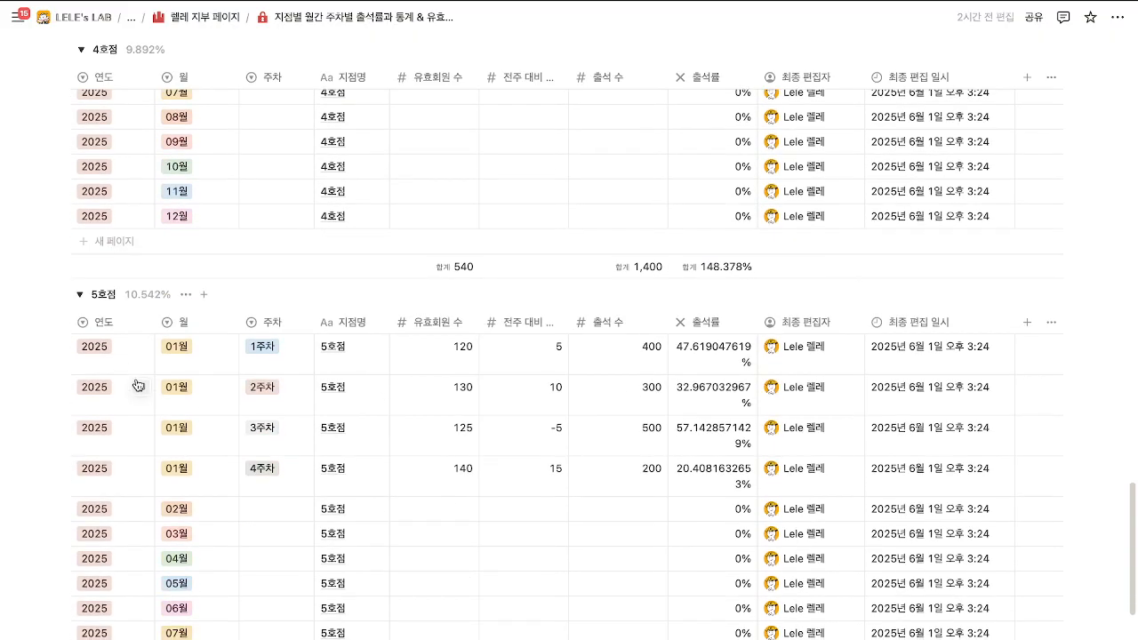
scroll(140, 382, "up", 8)
scroll(140, 378, "up", 20)
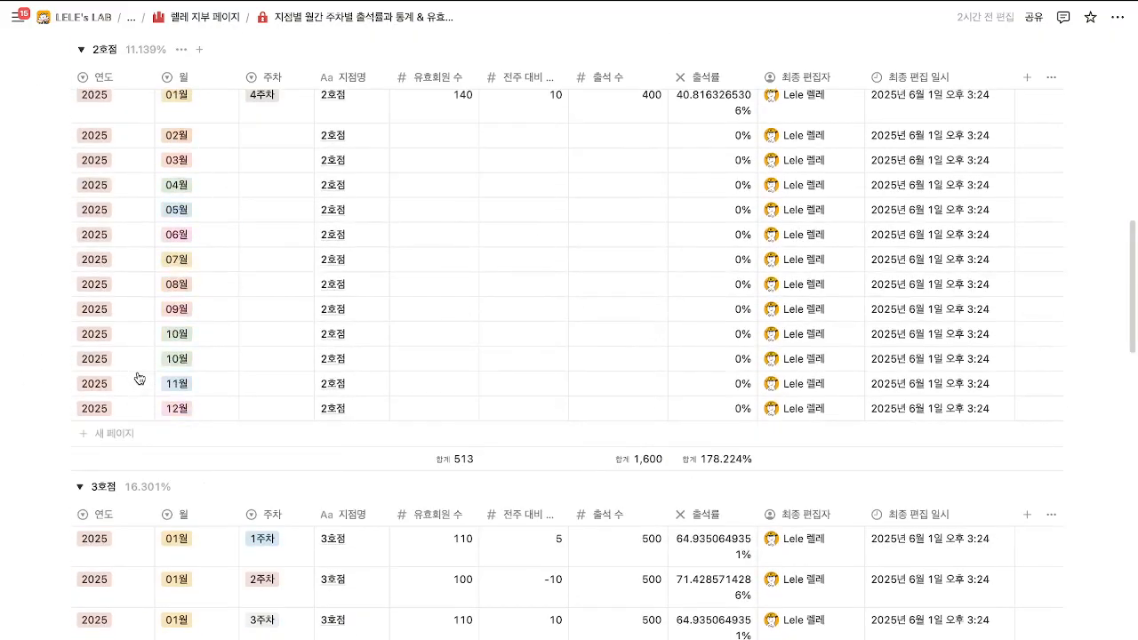
scroll(140, 379, "up", 2)
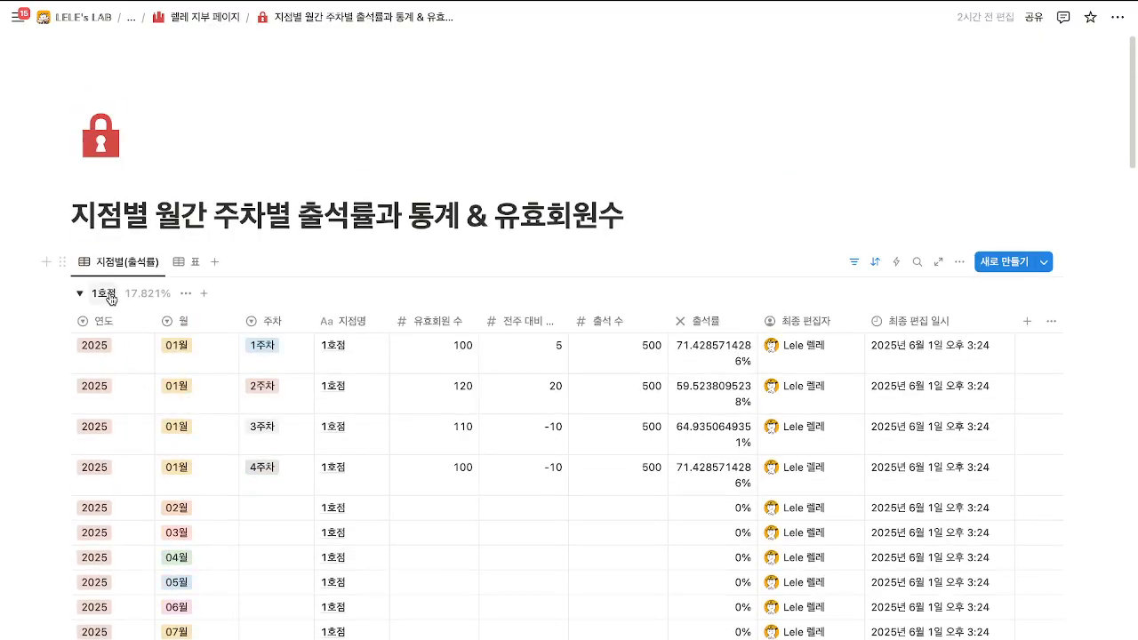
Rename the 1호점 group to 10호점 and the 2호점 group to 12호점.
left_click(109, 291)
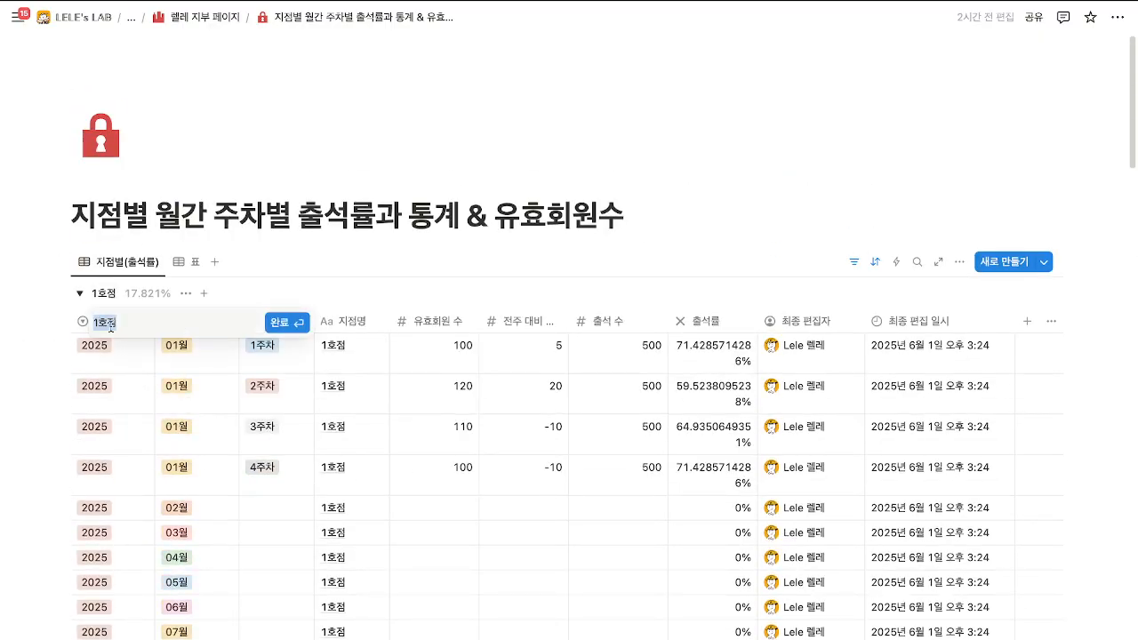
type("10호점")
key("Return")
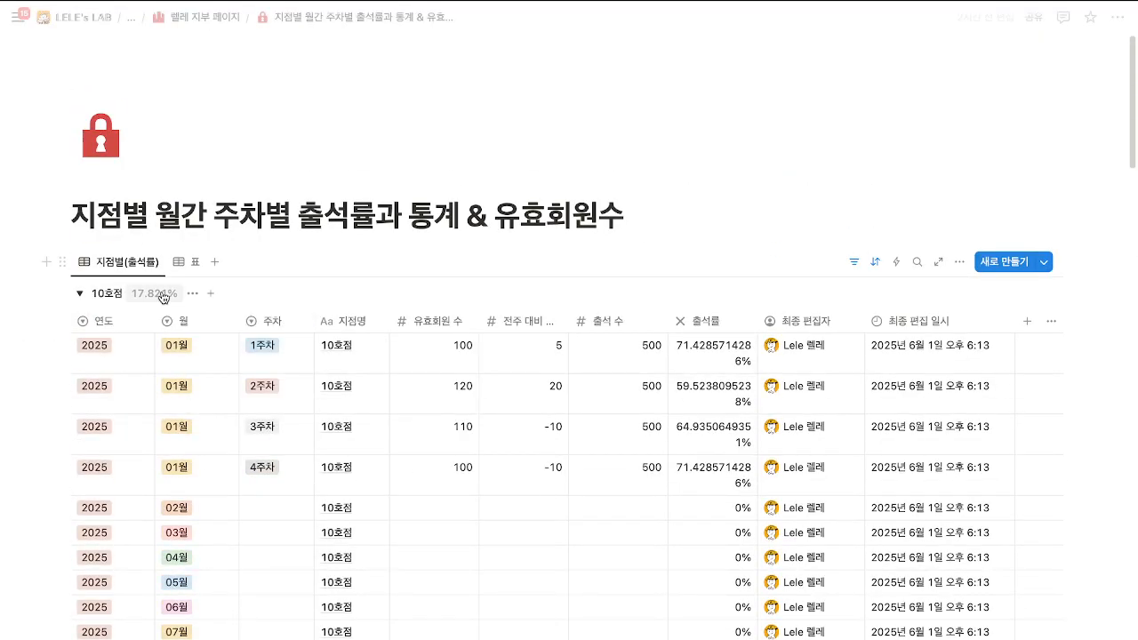
scroll(106, 444, "down", 4)
left_click(98, 521)
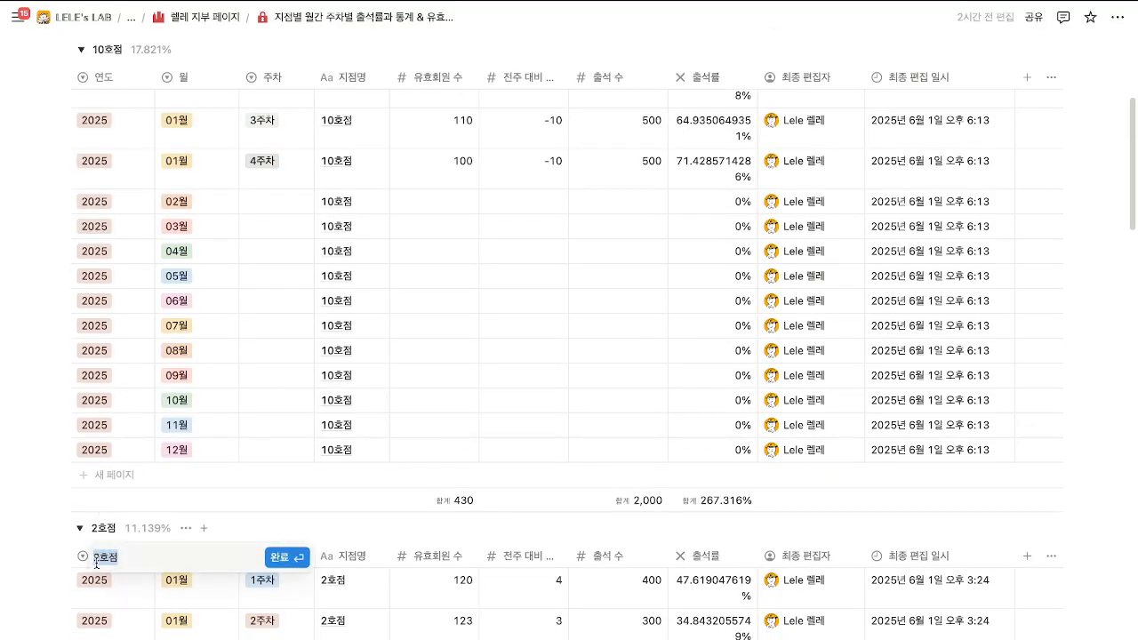
type("12호점")
key("Return")
scroll(98, 567, "down", 5)
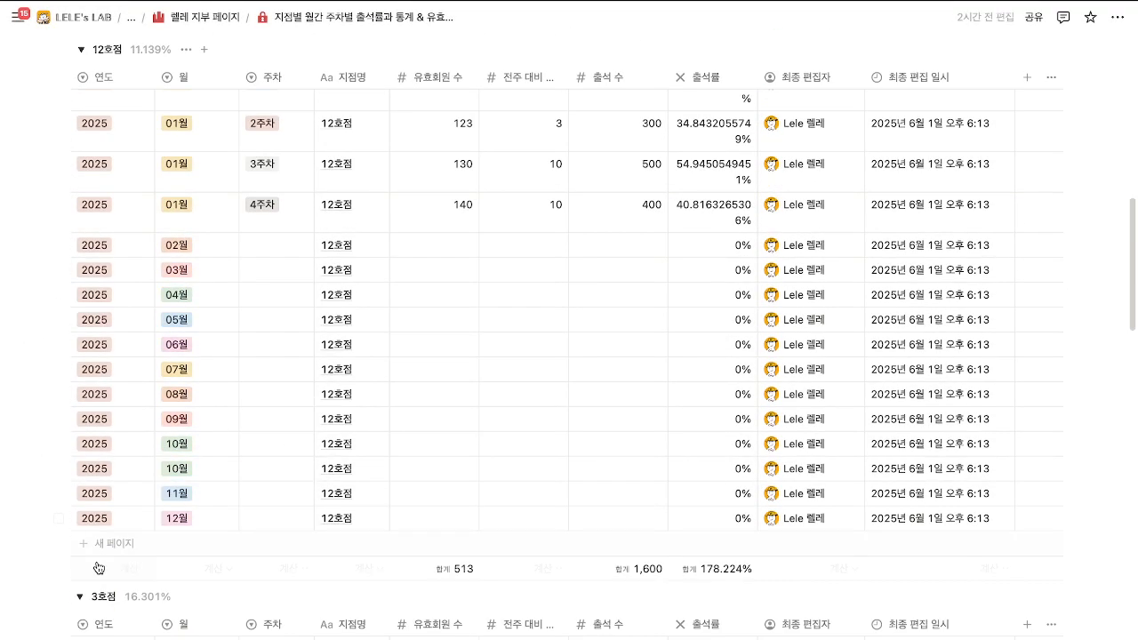
scroll(98, 567, "up", 10)
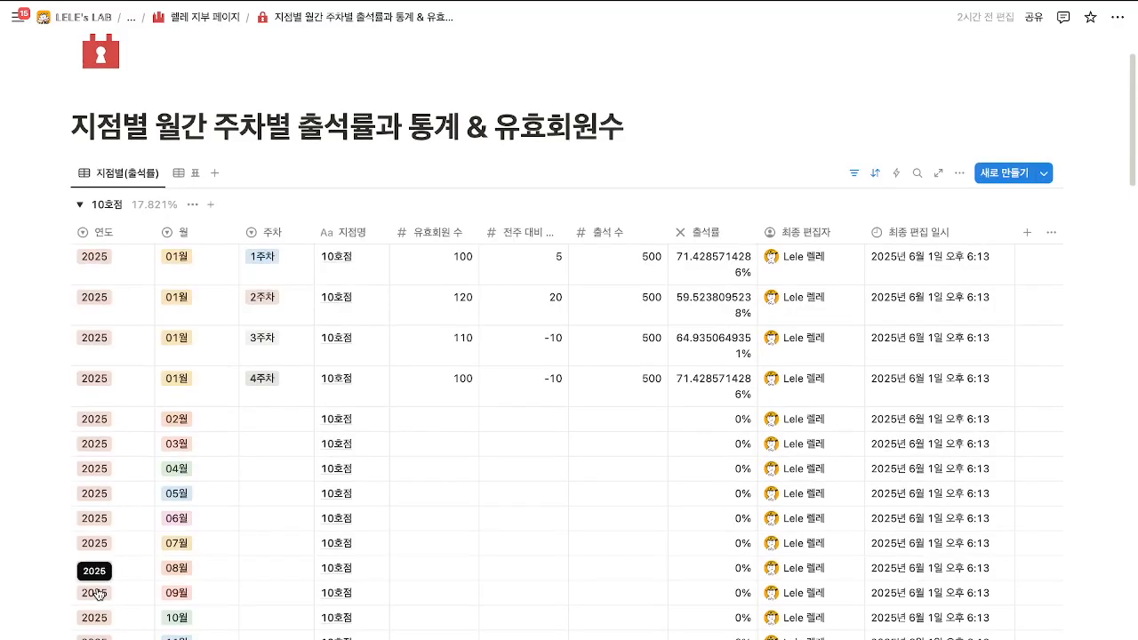
scroll(98, 594, "down", 3)
left_click(102, 551)
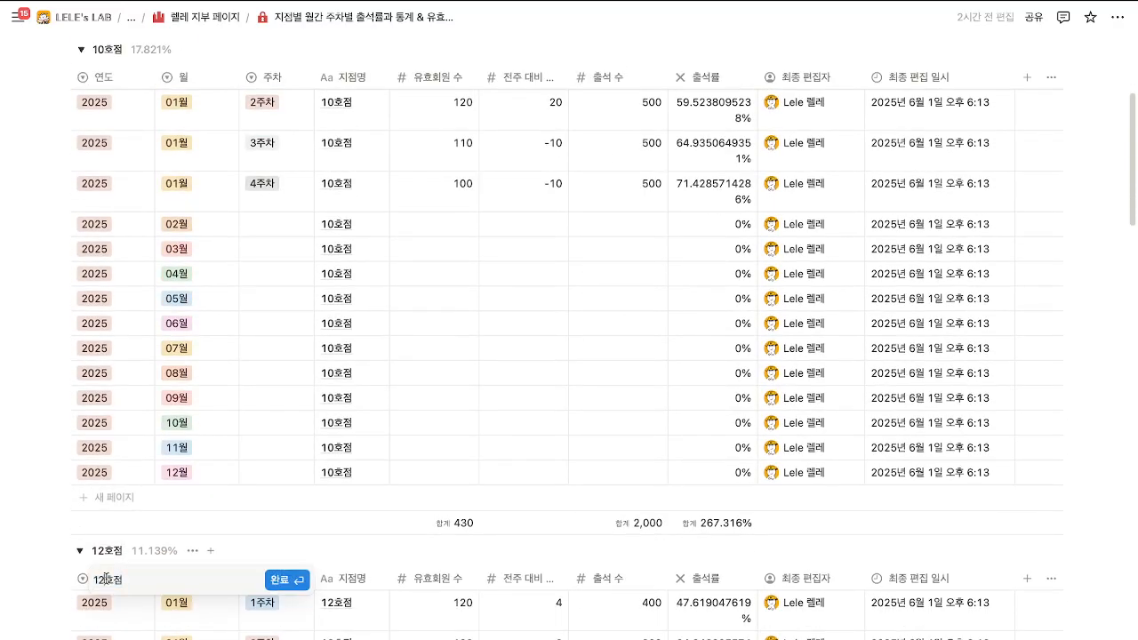
key("Escape")
scroll(120, 533, "down", 10)
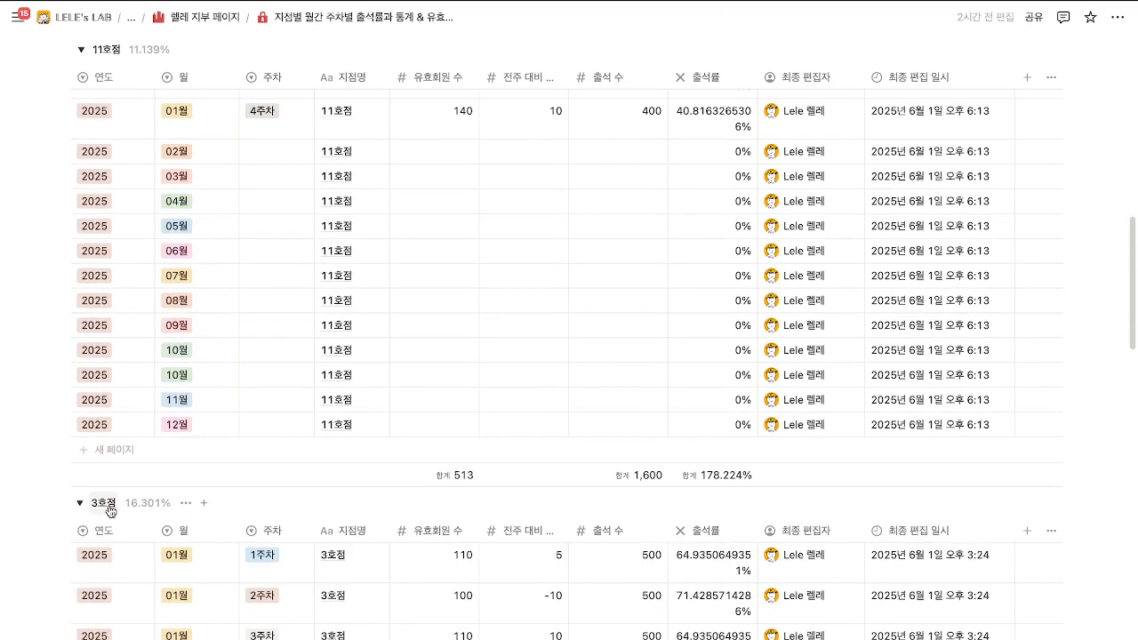
Rename the 3호점 and 4호점 groups to 12호점 and 13호점.
left_click(104, 503)
key("BackSpace")
type("12호점")
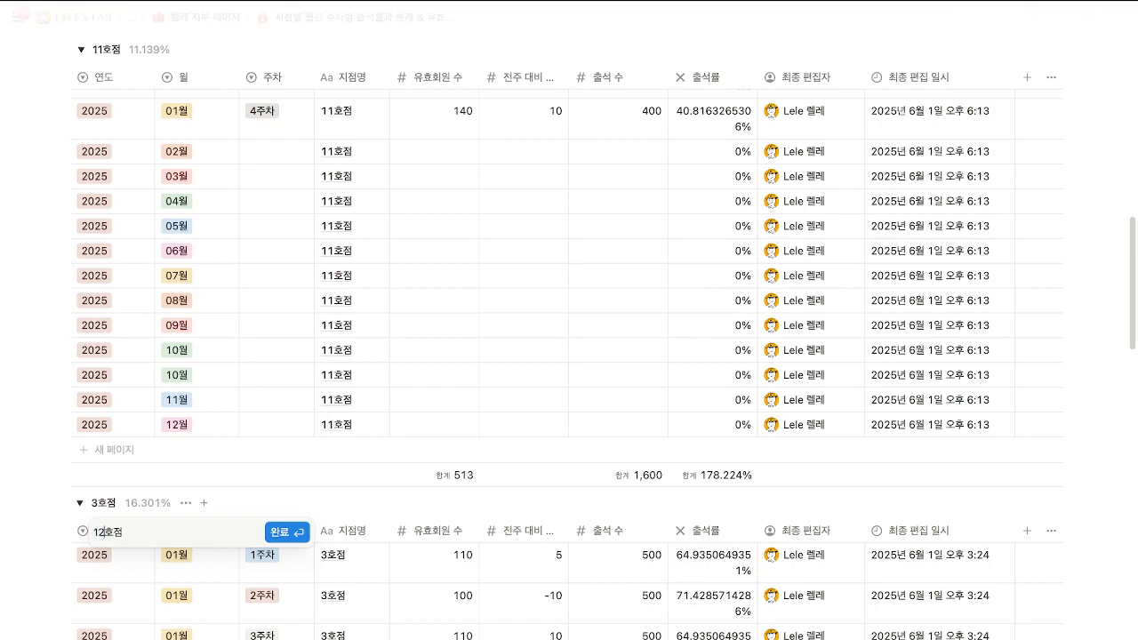
key("Return")
scroll(133, 487, "down", 6)
left_click(101, 570)
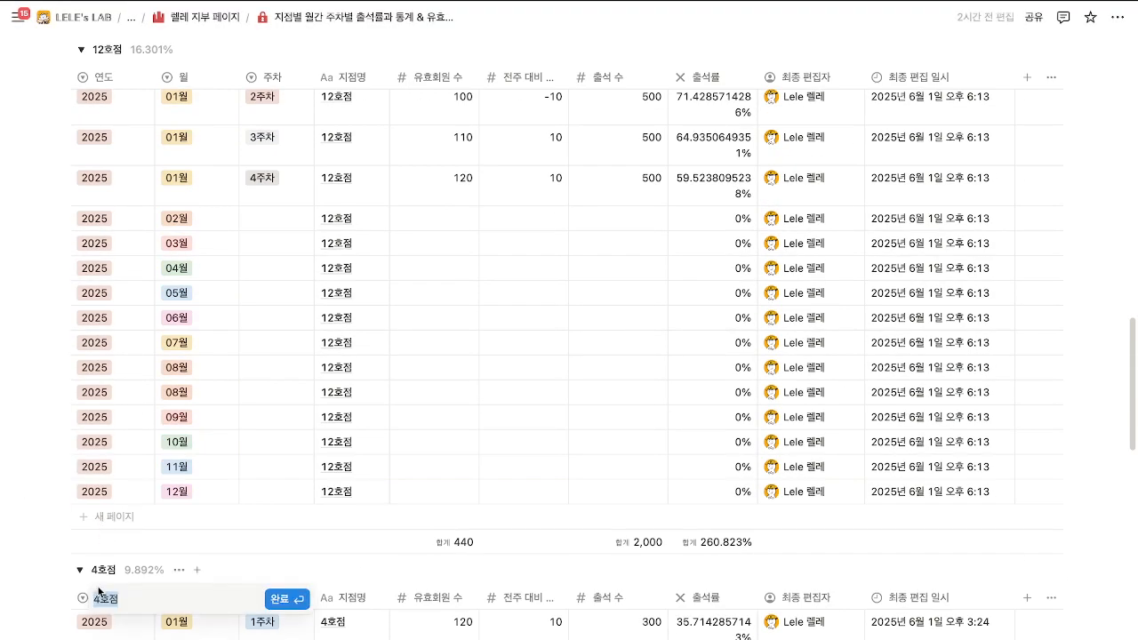
key("BackSpace")
type("13")
key("Return")
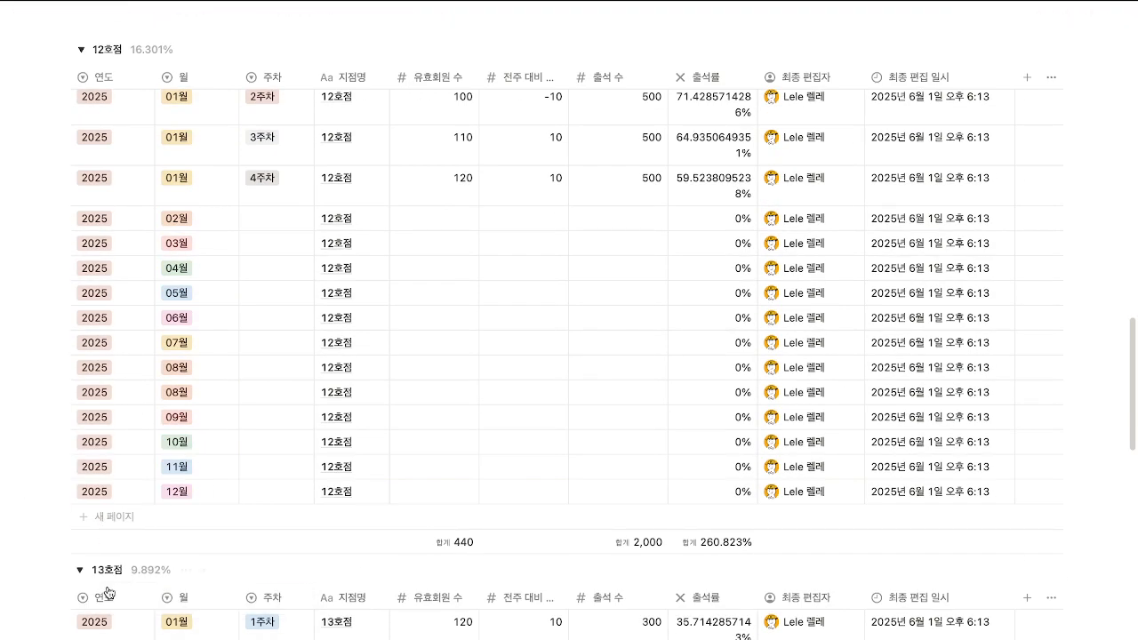
Delete the 5호점 group along with all its pages.
scroll(185, 495, "down", 5)
scroll(185, 495, "down", 3)
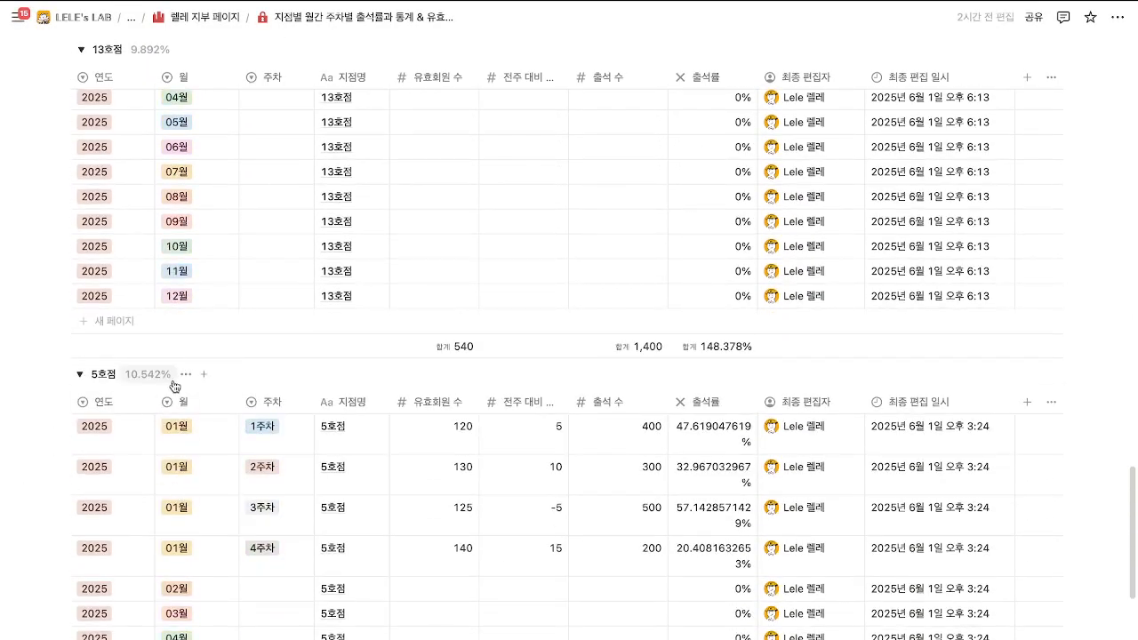
left_click(190, 375)
left_click(211, 438)
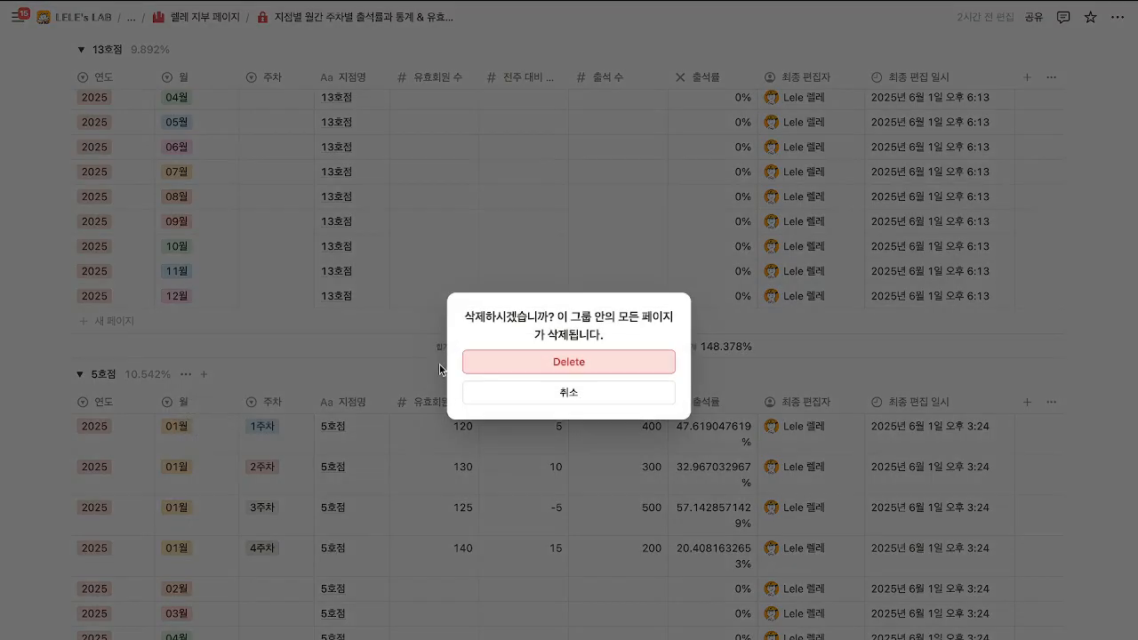
key("Return")
scroll(312, 521, "up", 10)
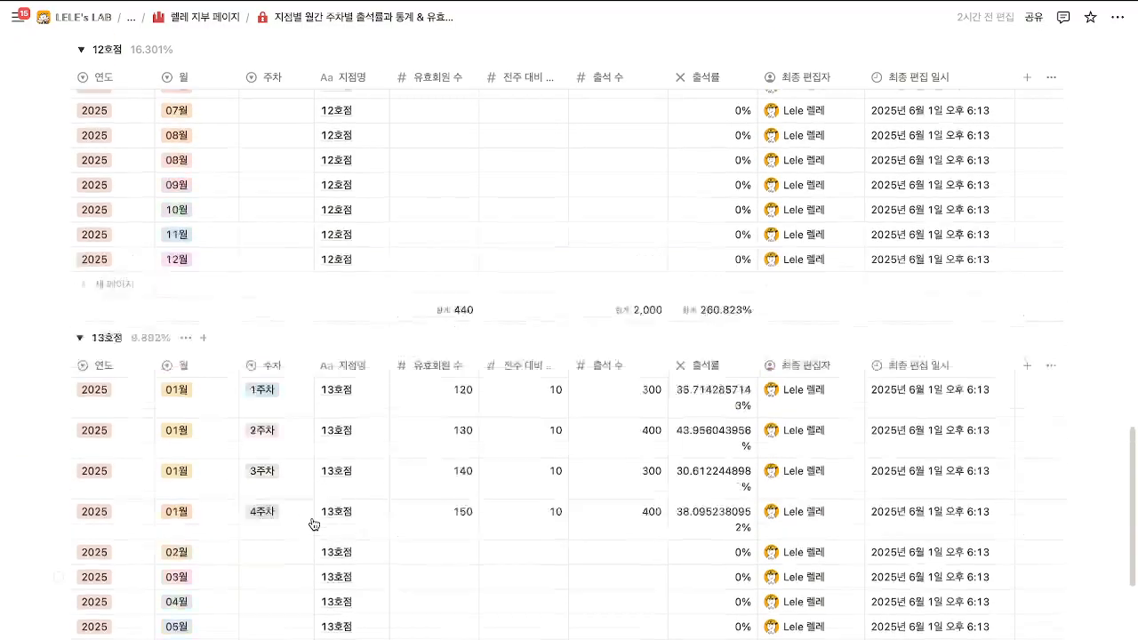
Clear the January 유효회원 수 through 출석 수 cells of the 10호점 and 11호점 groups.
scroll(312, 523, "up", 10)
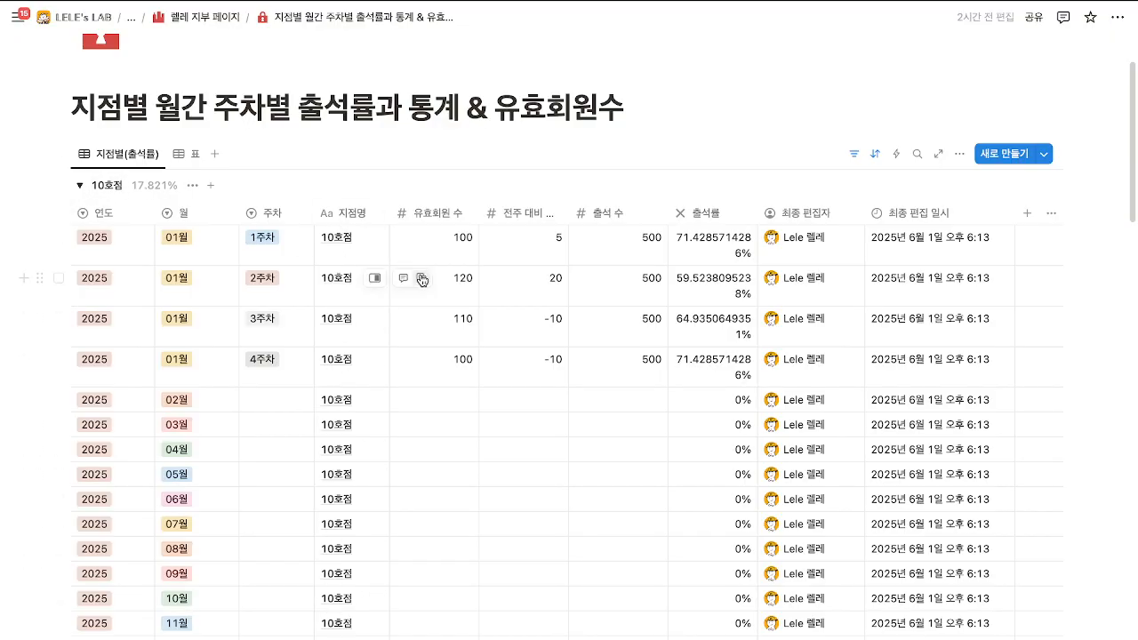
left_click_drag(444, 253, 602, 356)
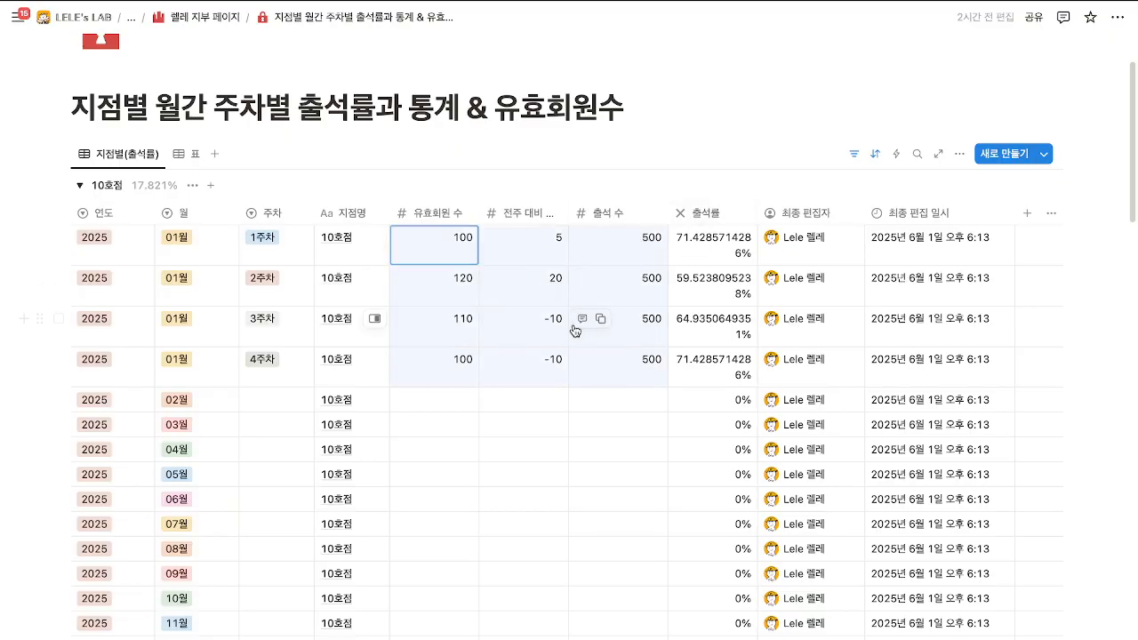
left_click(578, 329)
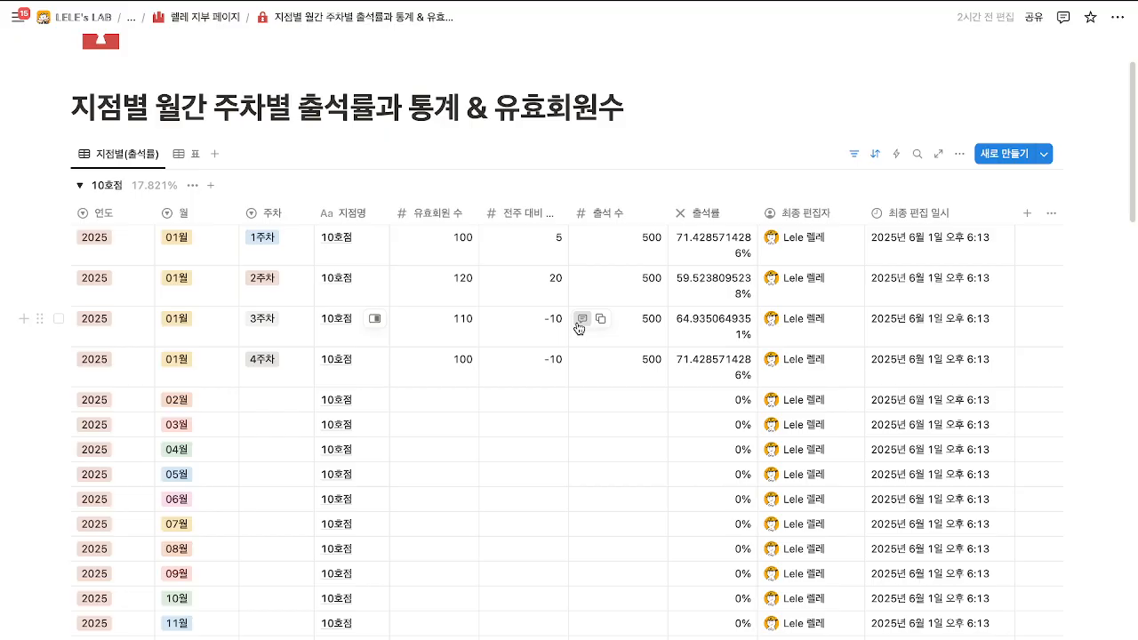
left_click_drag(533, 310, 448, 246)
left_click(446, 245)
left_click(525, 301)
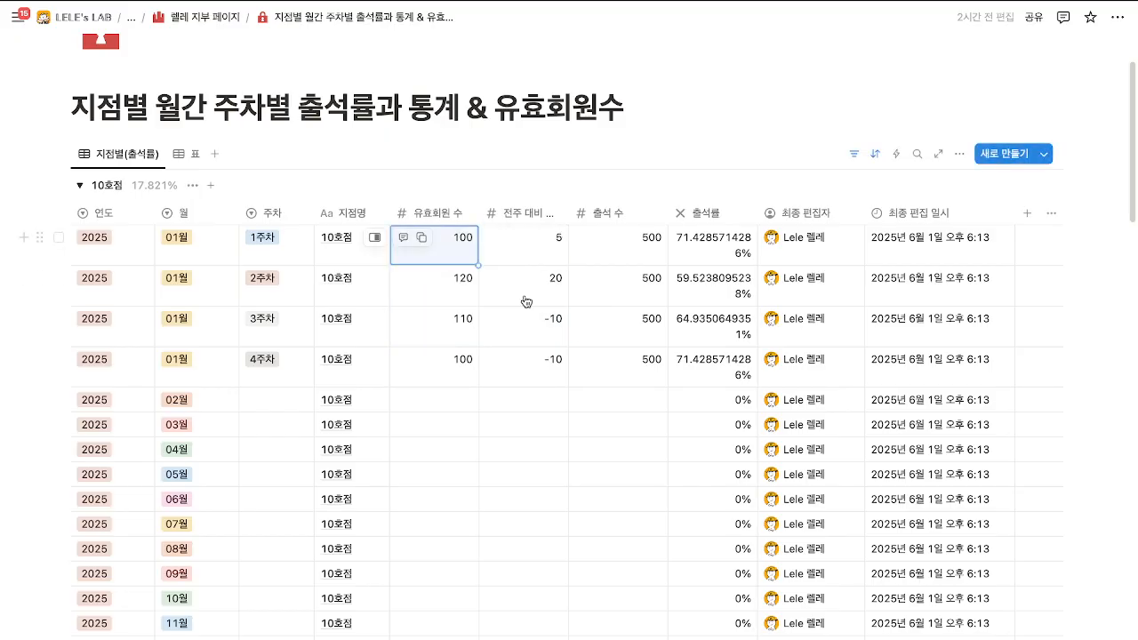
left_click_drag(525, 301, 594, 362)
scroll(594, 362, "down", 6)
left_click_drag(442, 242, 615, 344)
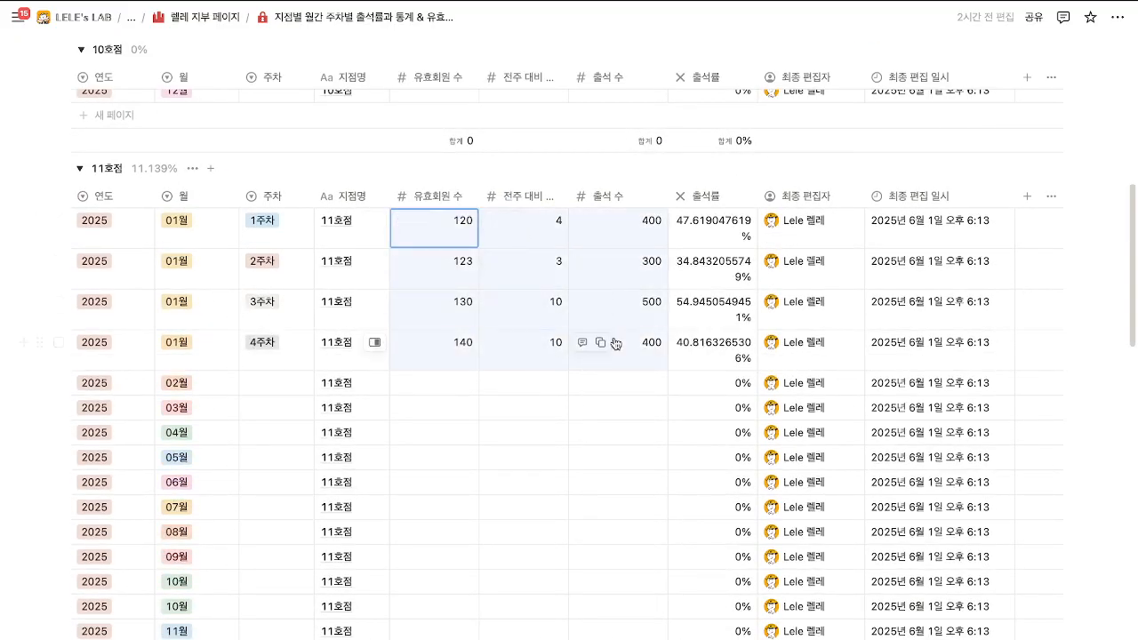
key("BackSpace")
scroll(615, 343, "down", 9)
scroll(521, 311, "up", 2)
Clear the January figures of the 12호점 and 13호점 groups.
left_click_drag(449, 174, 601, 290)
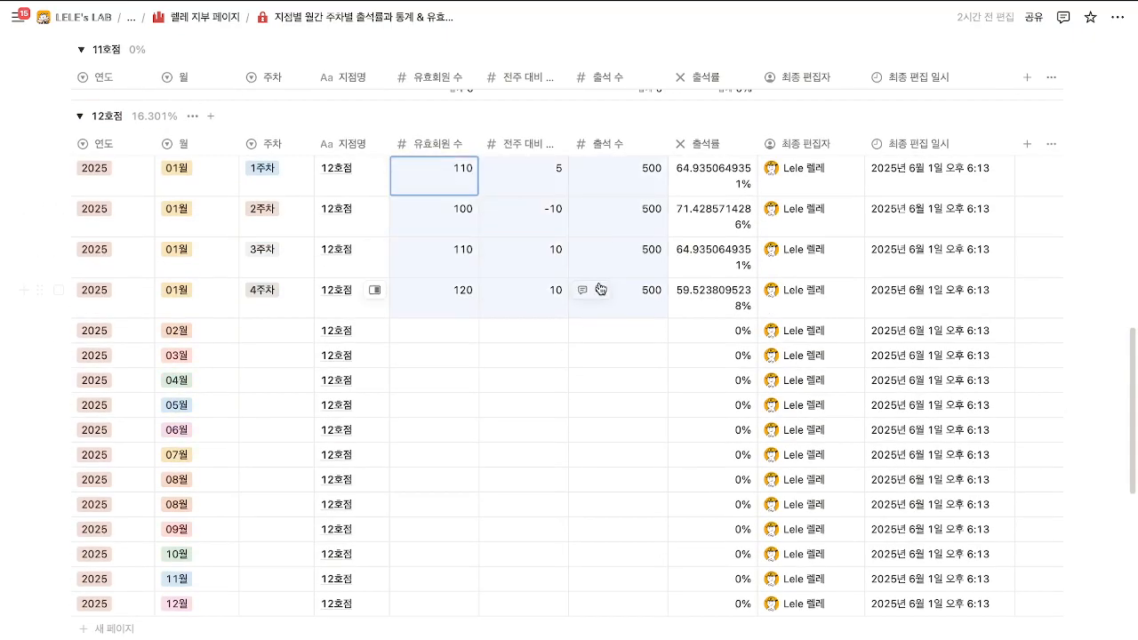
key("BackSpace")
scroll(579, 338, "down", 7)
left_click_drag(436, 183, 617, 297)
key("BackSpace")
scroll(518, 320, "down", 3)
scroll(488, 332, "up", 12)
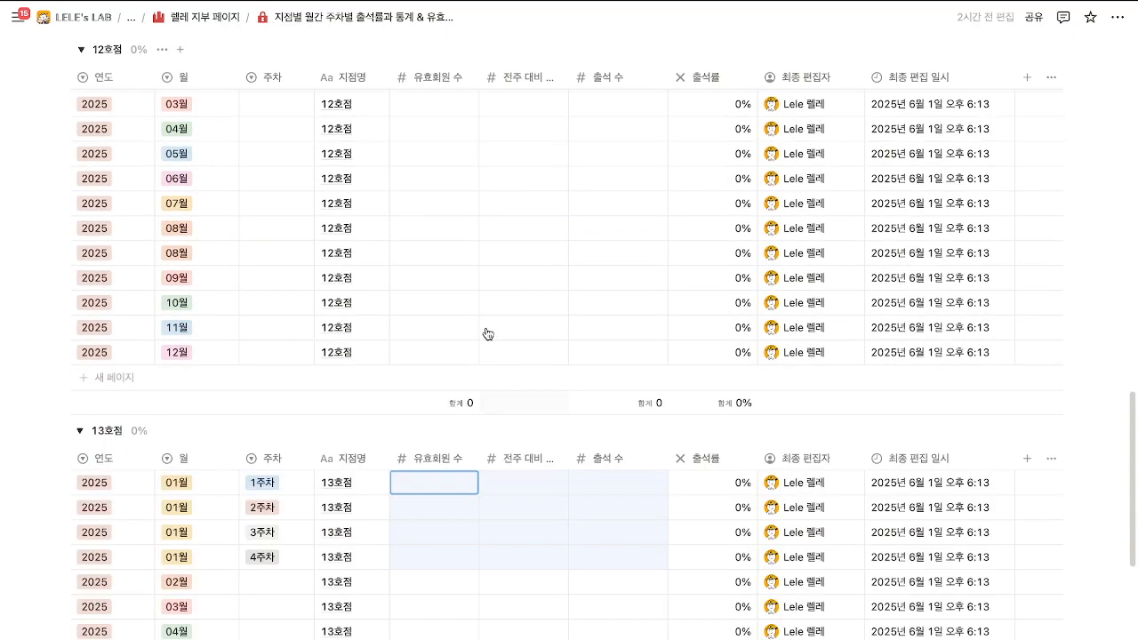
scroll(488, 333, "up", 7)
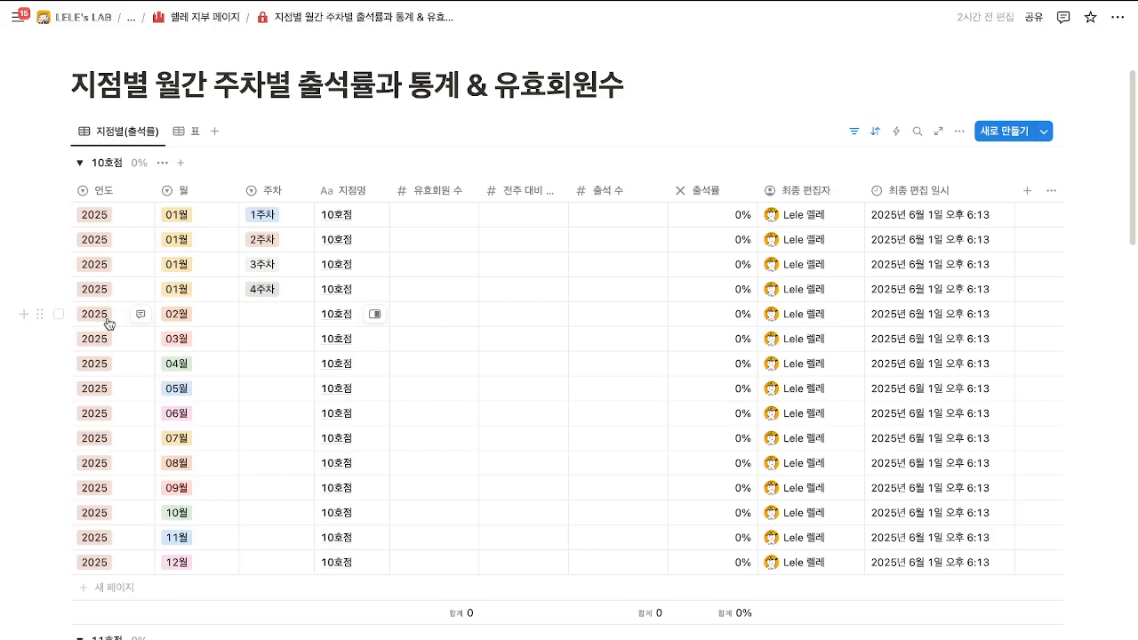
Tag the 02월 row as 1주차 and duplicate it as a 2주차 row.
left_click(279, 323)
left_click(271, 363)
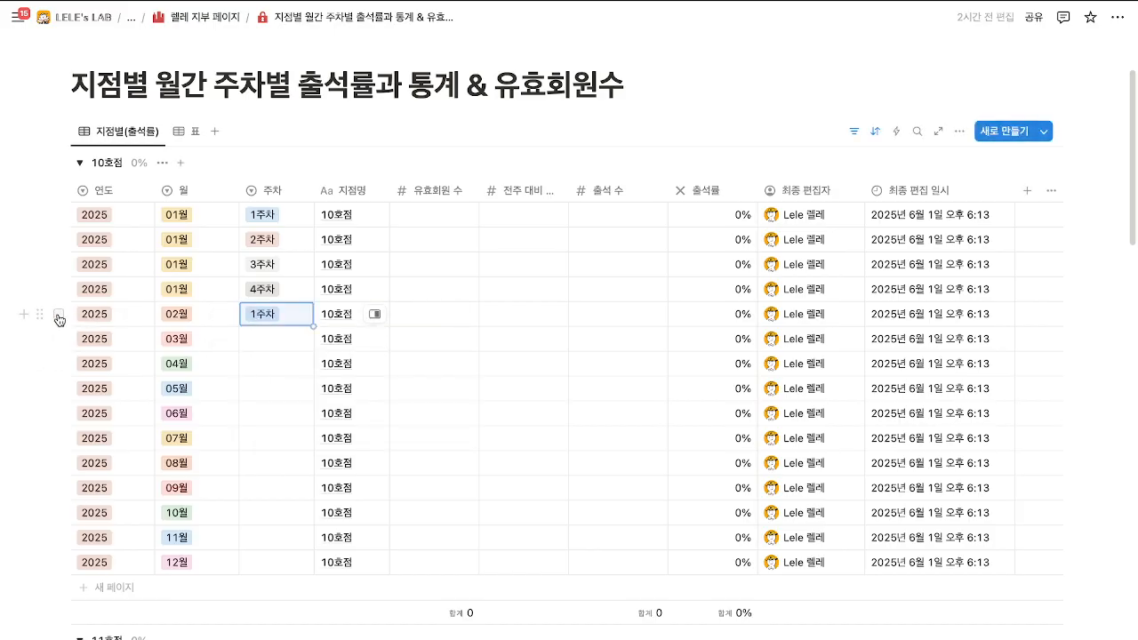
left_click(35, 315)
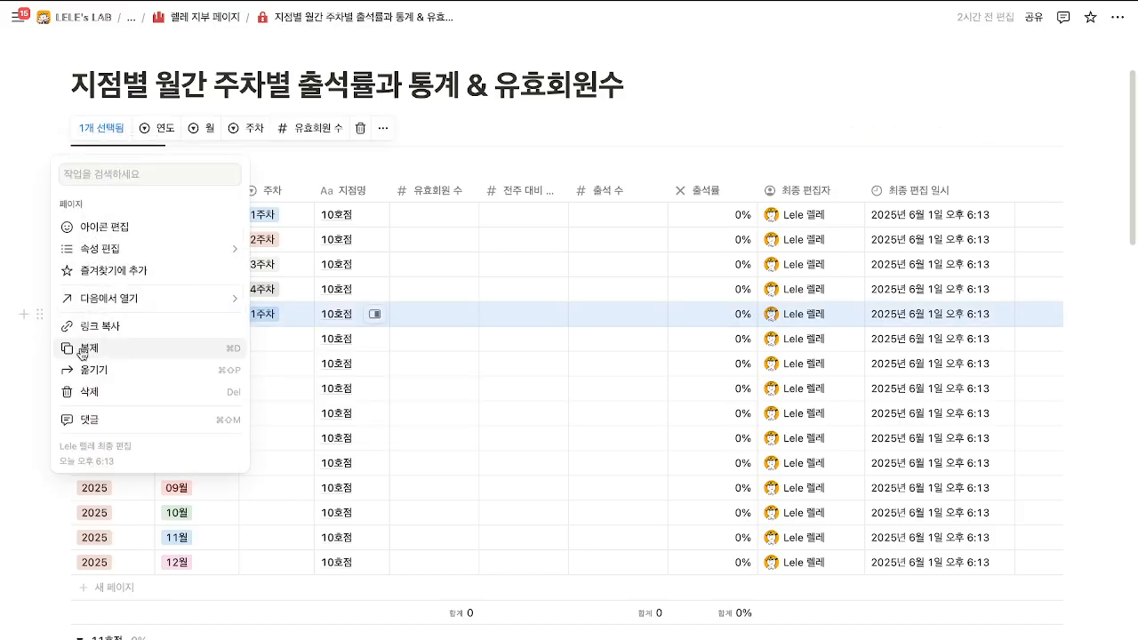
left_click(80, 354)
left_click(243, 346)
left_click(277, 409)
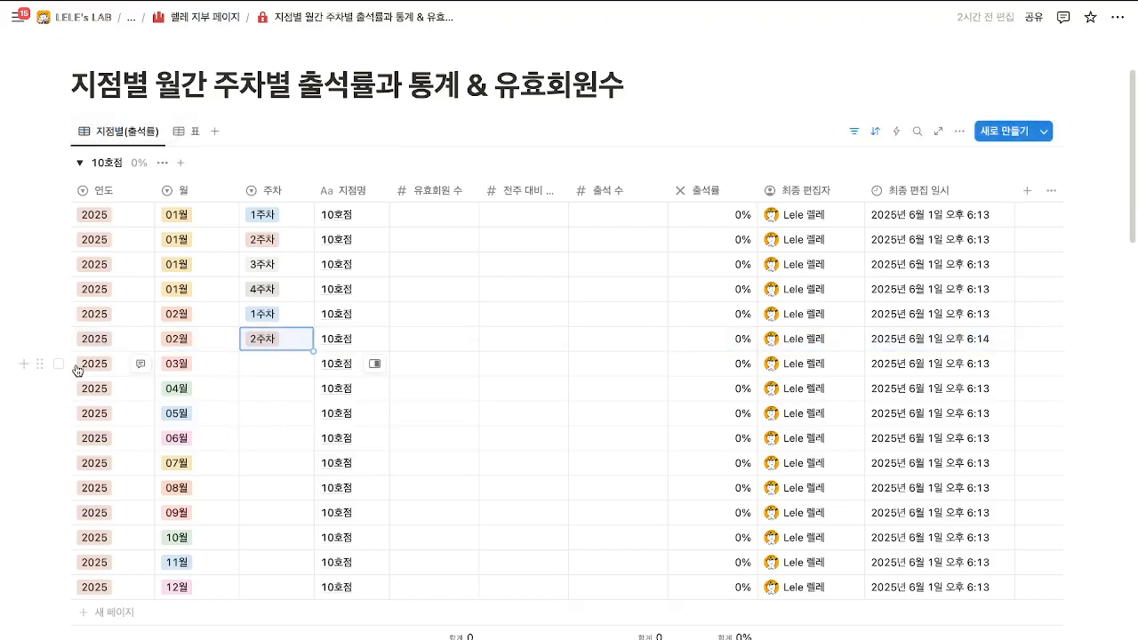
Duplicate the February row twice more, tagging the copies 3주차 and 4주차.
left_click(39, 339)
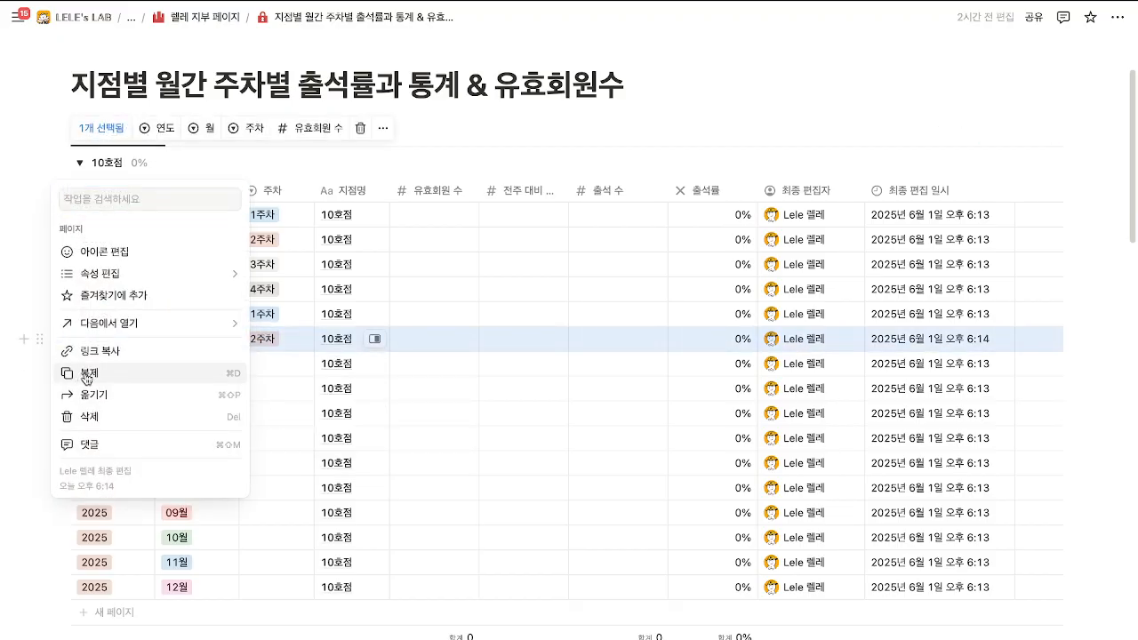
left_click(72, 368)
left_click(249, 368)
left_click(281, 452)
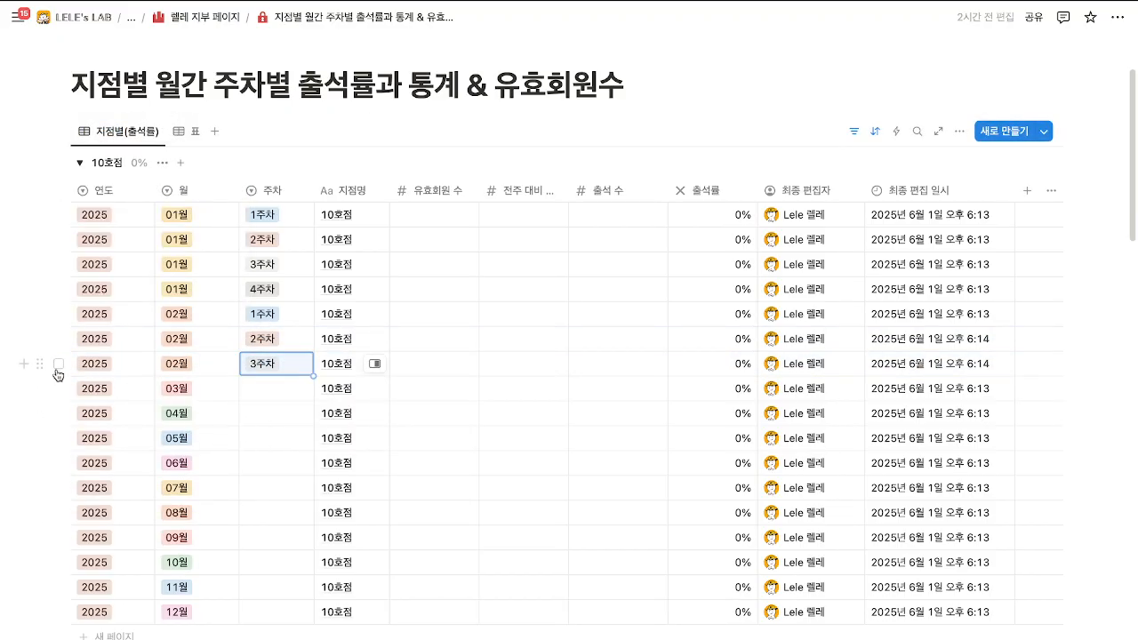
left_click(40, 364)
left_click(76, 396)
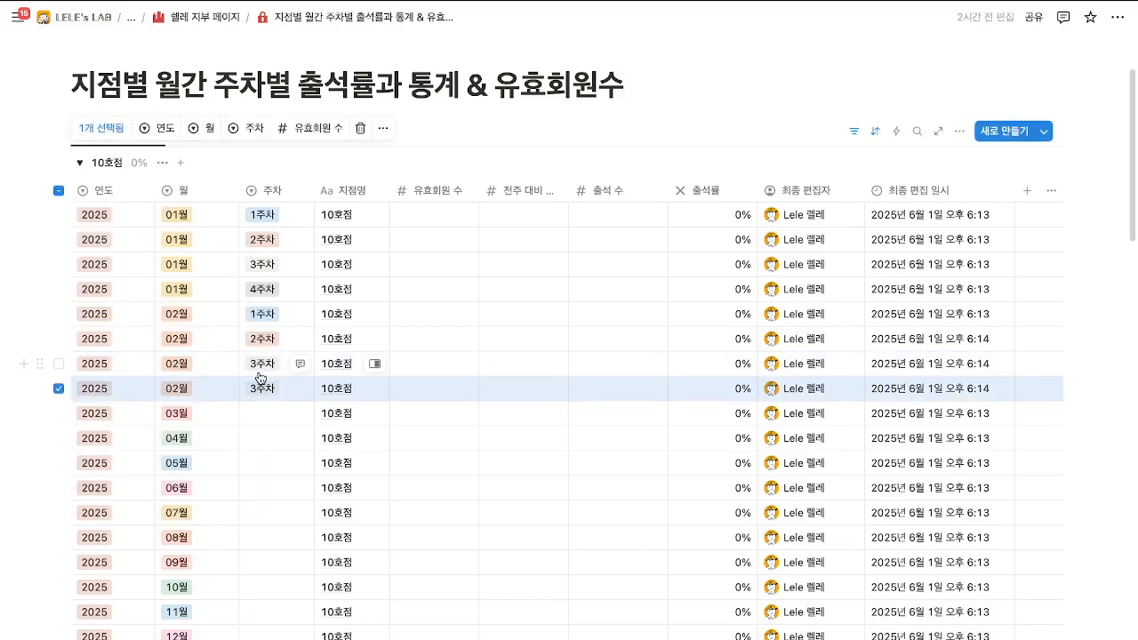
left_click(260, 388)
left_click(284, 500)
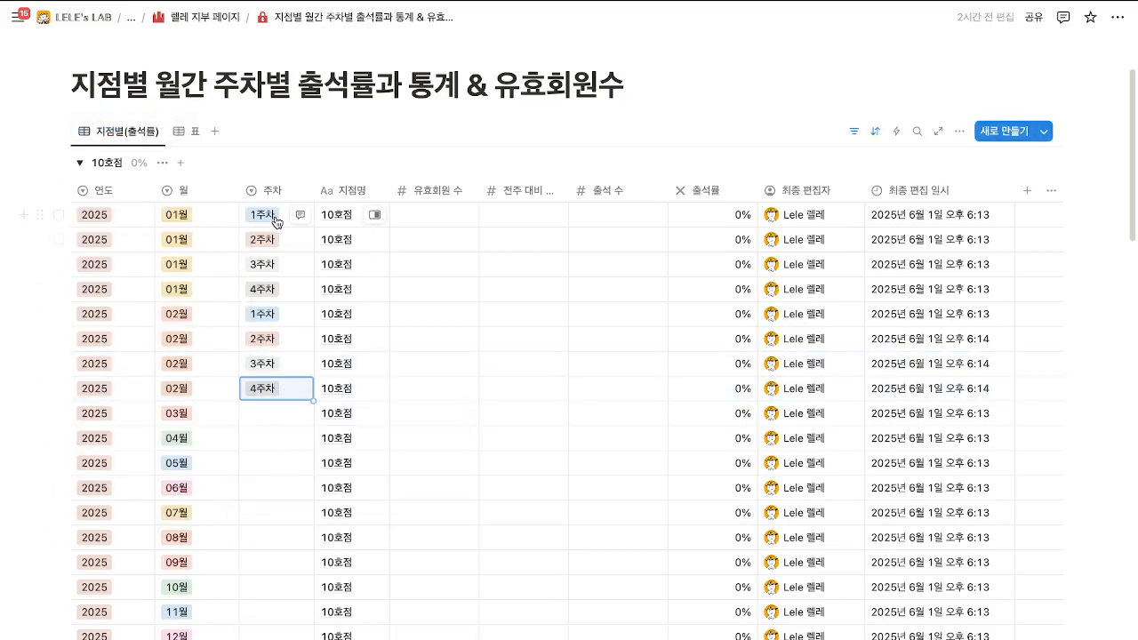
Inspect the 전주 대비 column's settings, then close them unchanged.
scroll(343, 227, "down", 20)
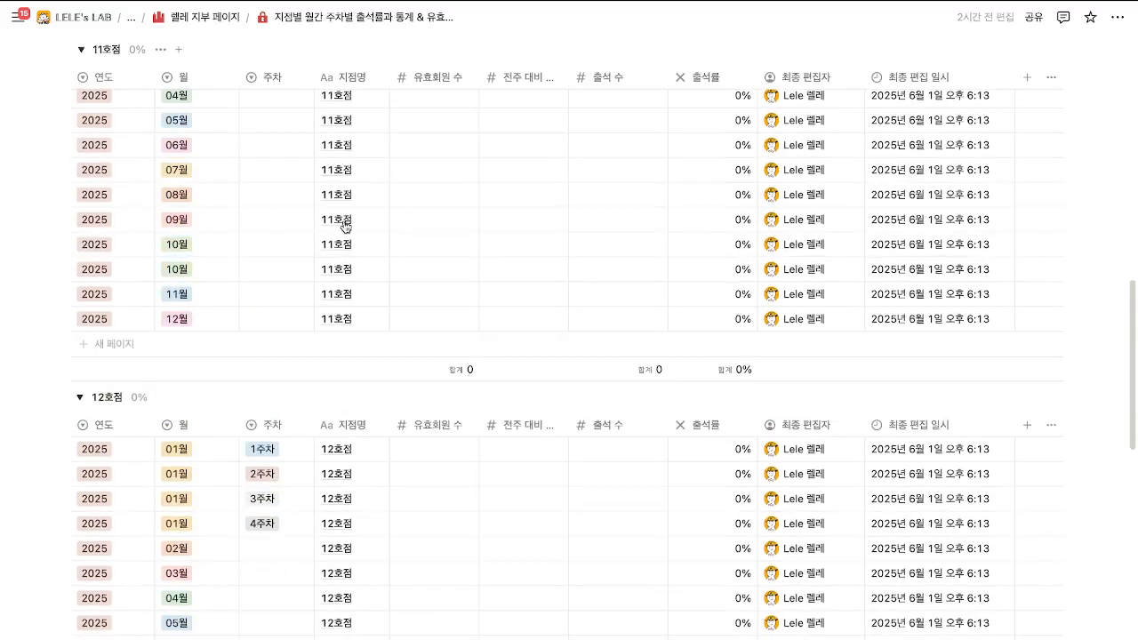
scroll(343, 241, "up", 20)
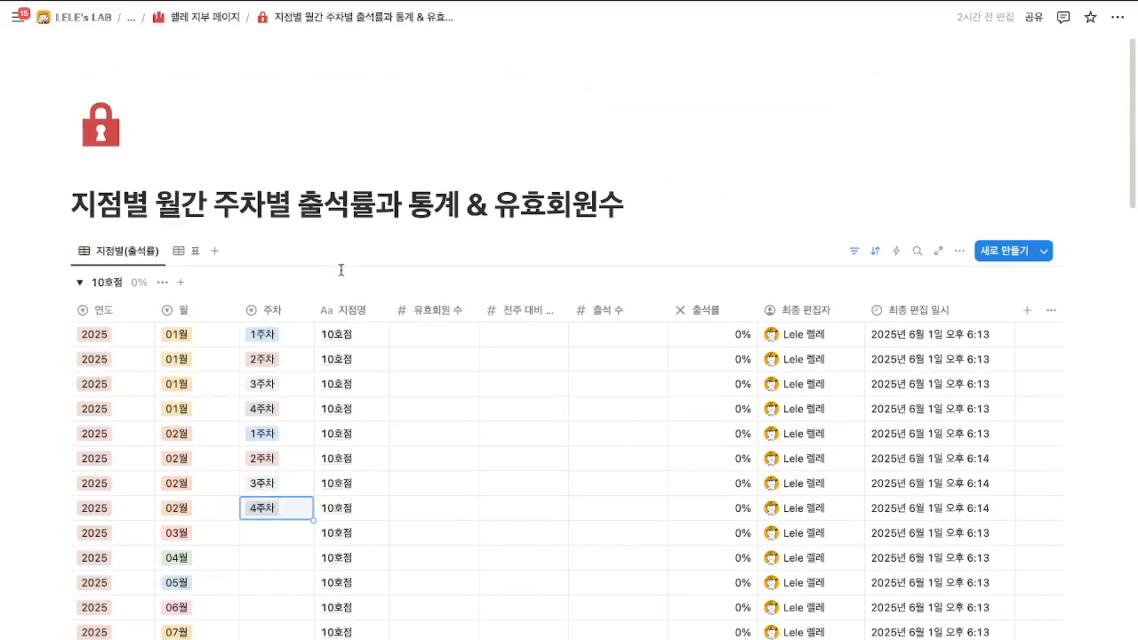
left_click(533, 316)
left_click(563, 309)
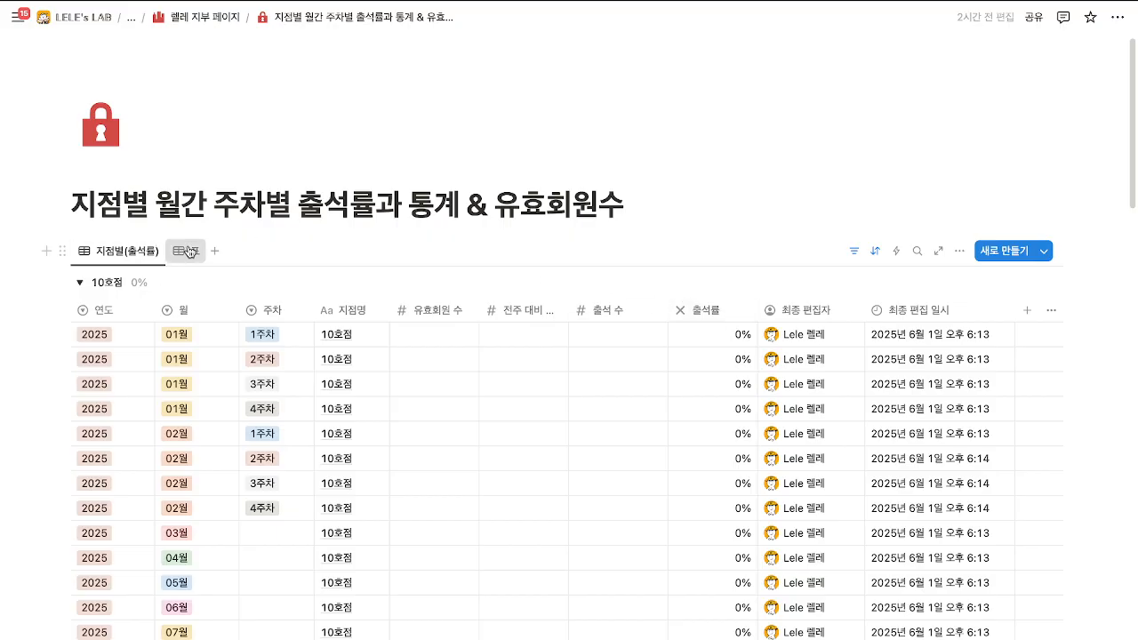
Review the second table view's rows and 연도 filter, then return to 렐레 지부 페이지.
left_click(186, 250)
scroll(186, 249, "down", 15)
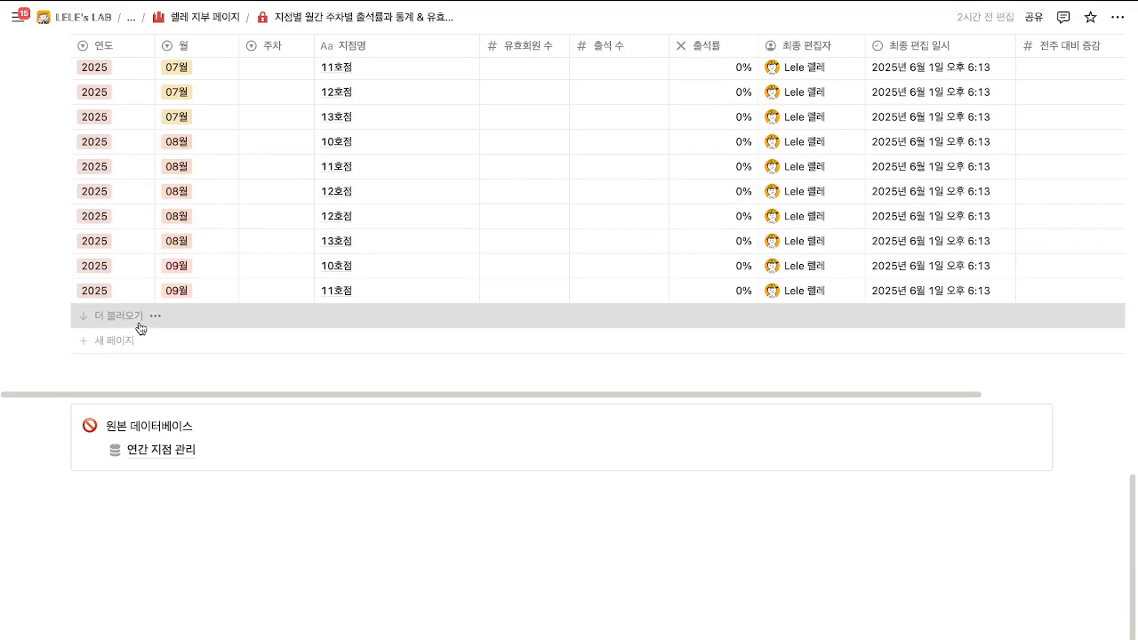
left_click(140, 316)
scroll(145, 368, "down", 5)
scroll(785, 359, "up", 20)
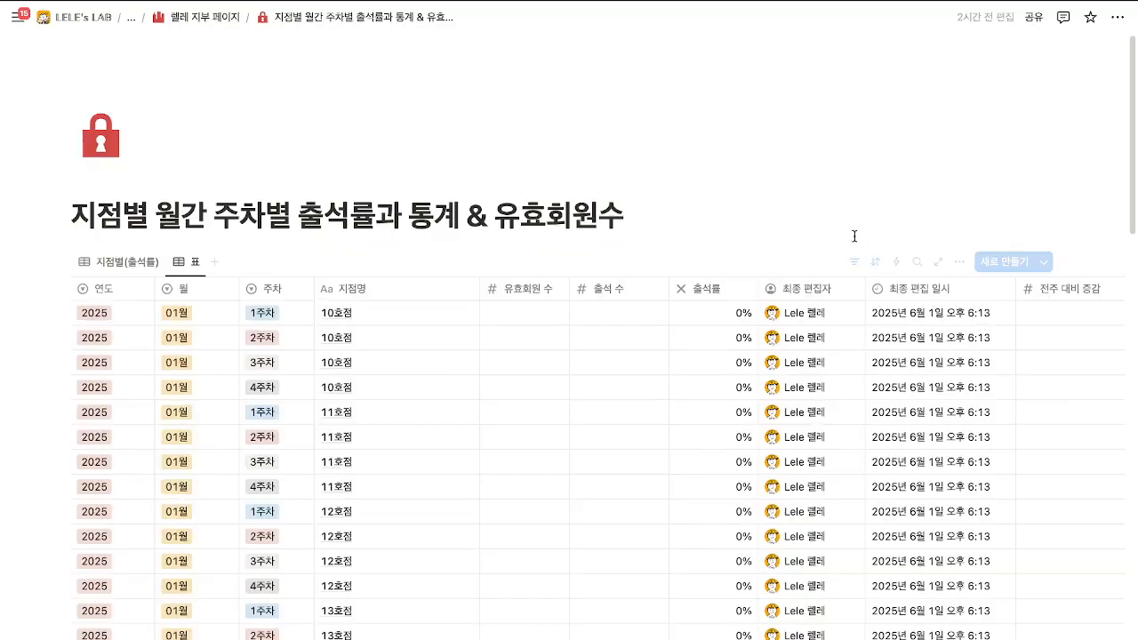
left_click(874, 261)
left_click(255, 300)
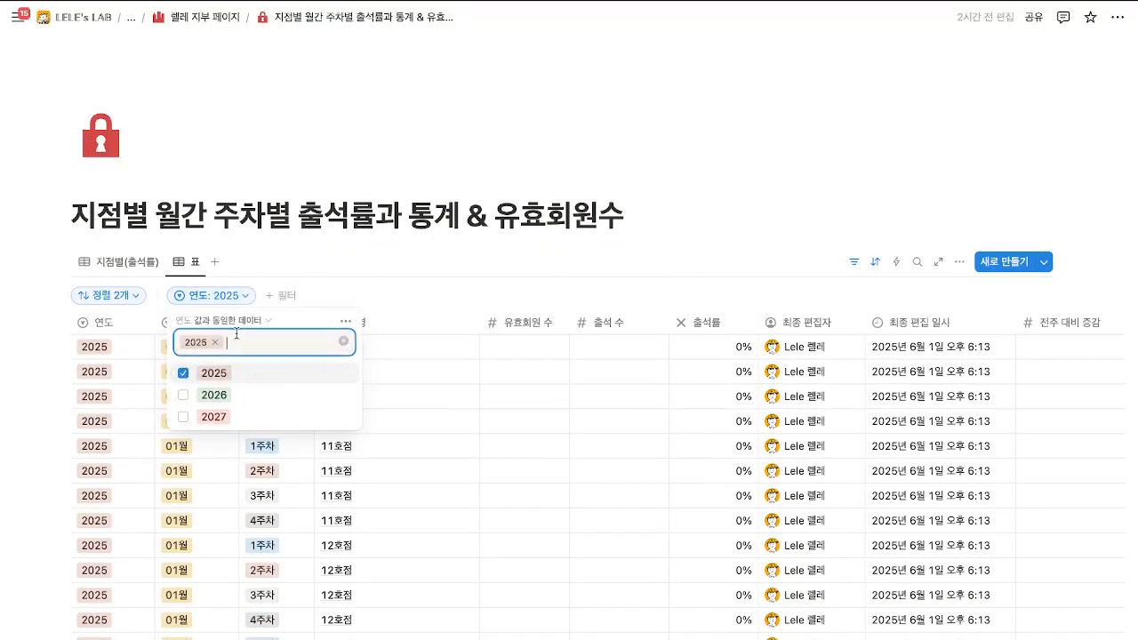
left_click(388, 283)
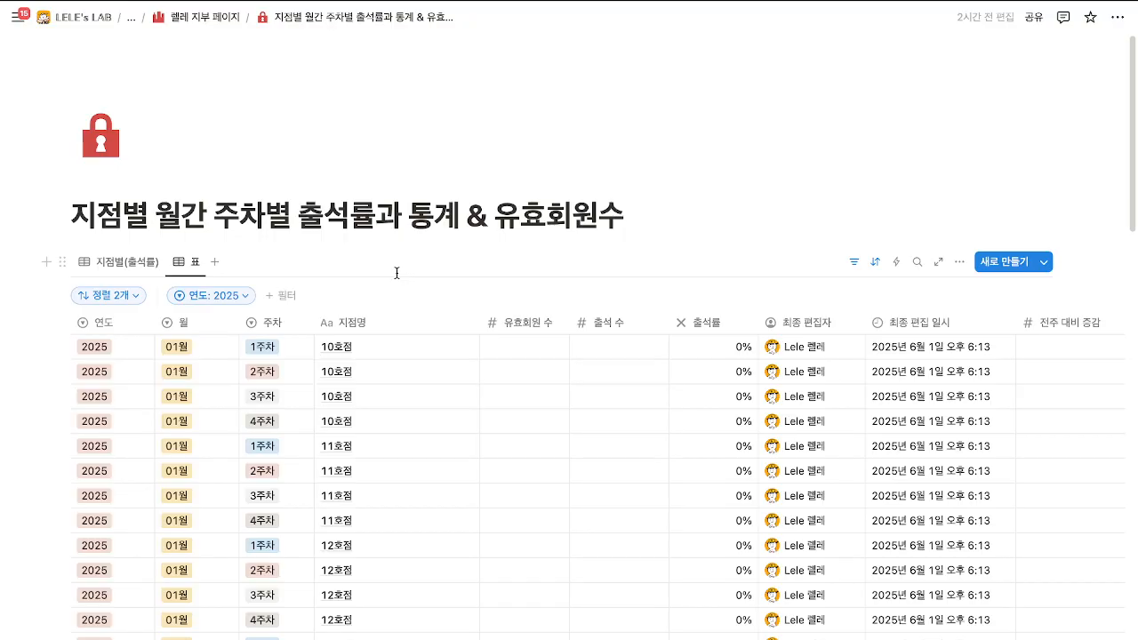
left_click(201, 28)
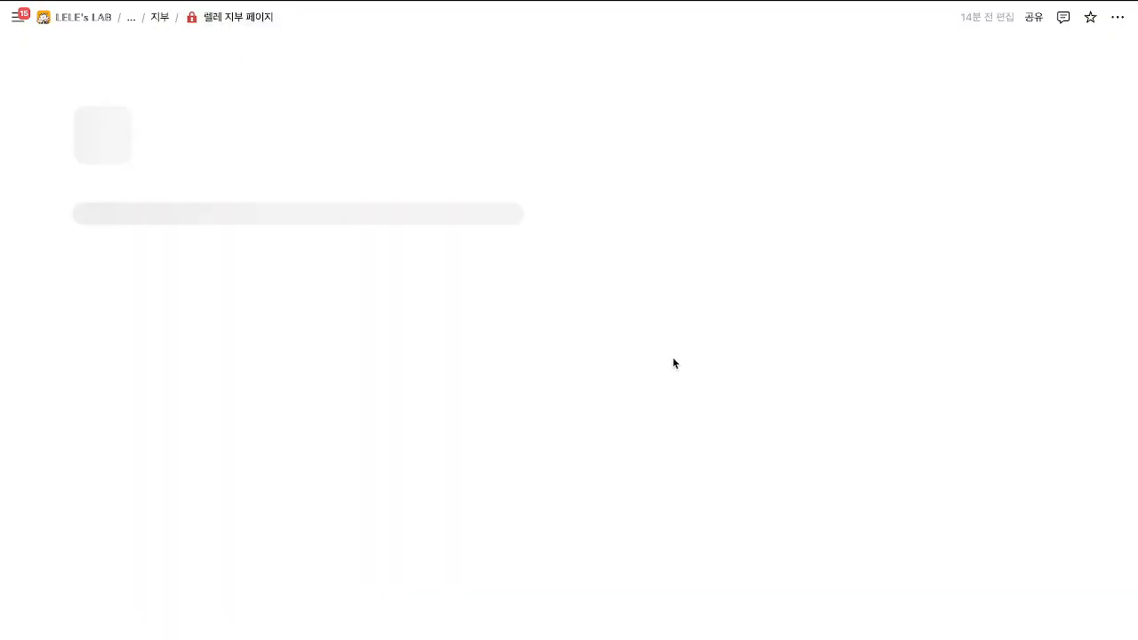
Open 지점별 월별 FC회원 가입현황 and delete every row of its sign-up table.
scroll(675, 363, "down", 10)
scroll(677, 362, "up", 5)
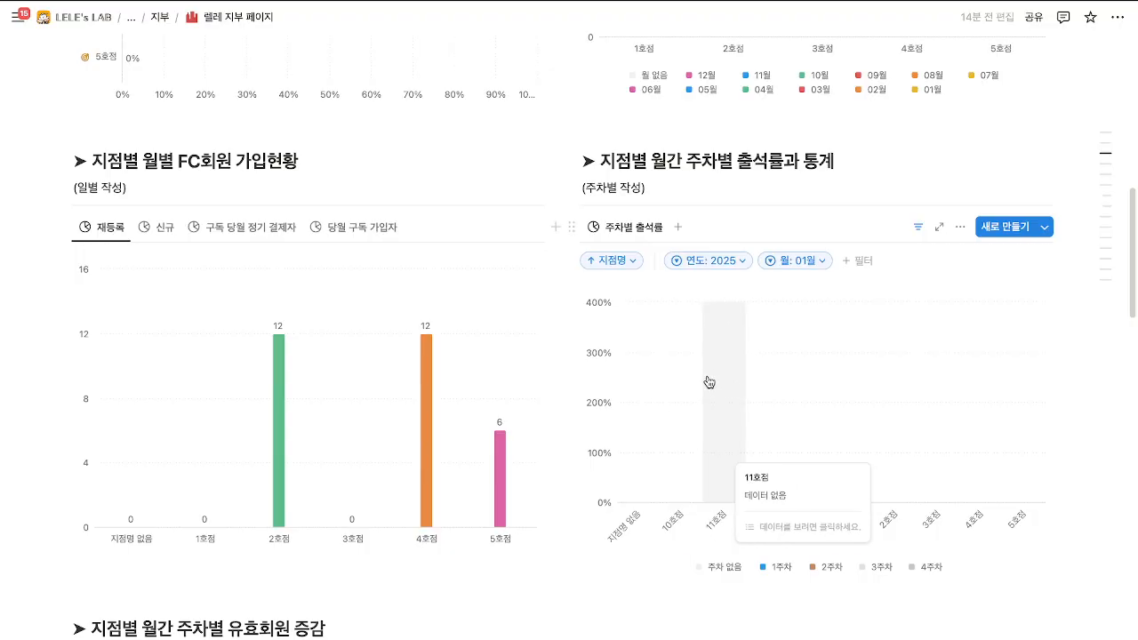
scroll(707, 373, "down", 5)
scroll(706, 373, "up", 6)
scroll(729, 376, "down", 12)
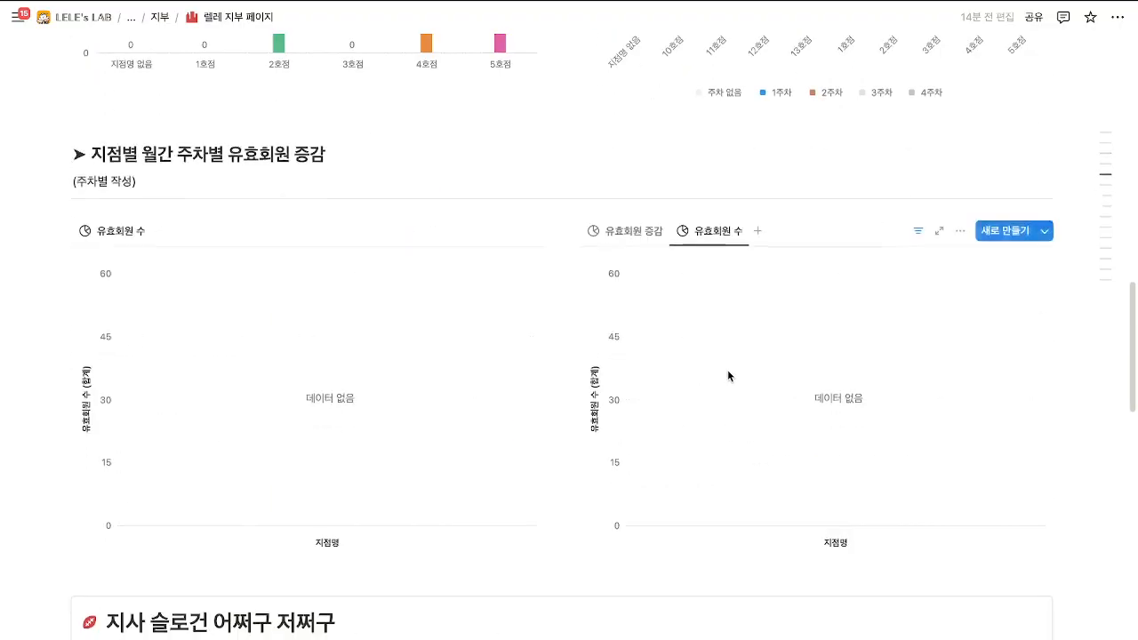
left_click(765, 486)
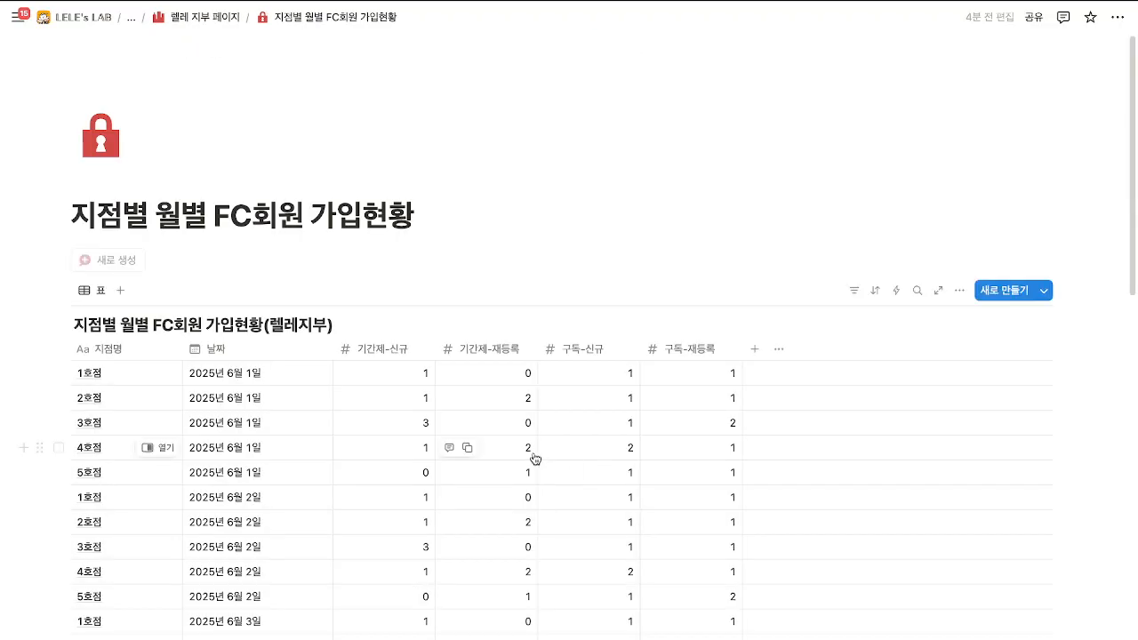
scroll(533, 457, "down", 15)
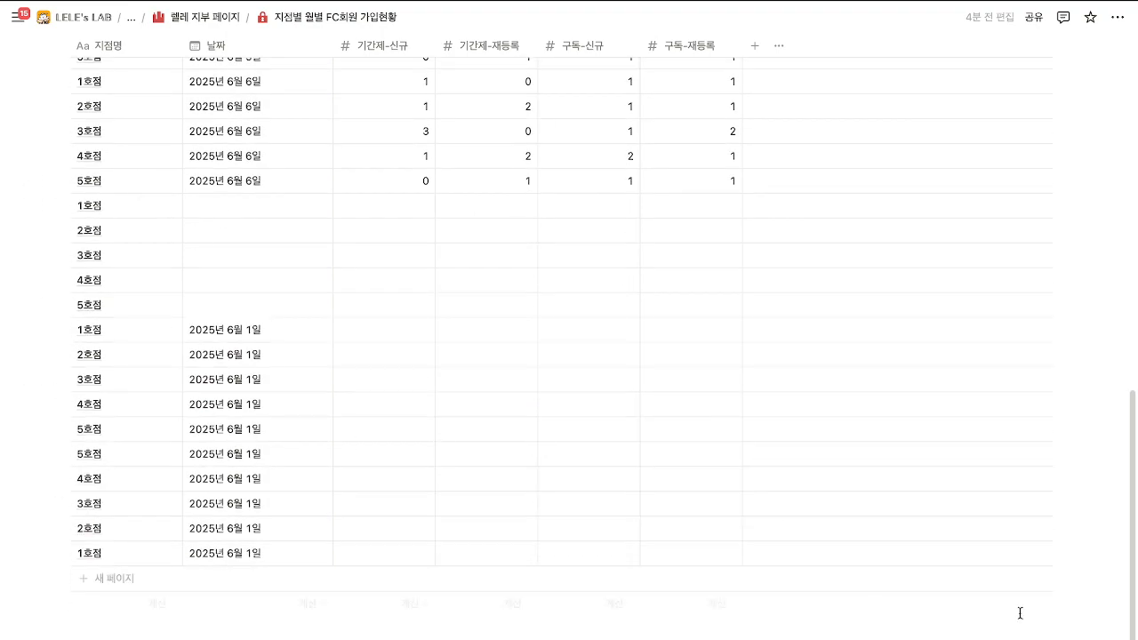
left_click_drag(1096, 553, 649, 376)
key("Delete")
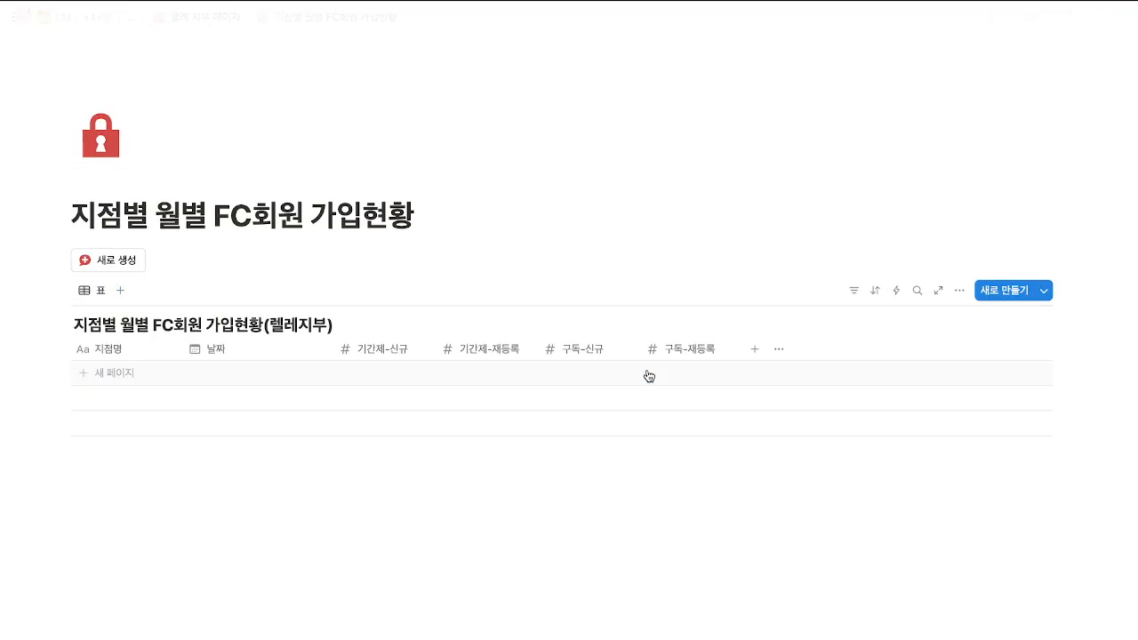
Return to the 렐레 지부 페이지 dashboard and look over the loaded page.
left_click(196, 16)
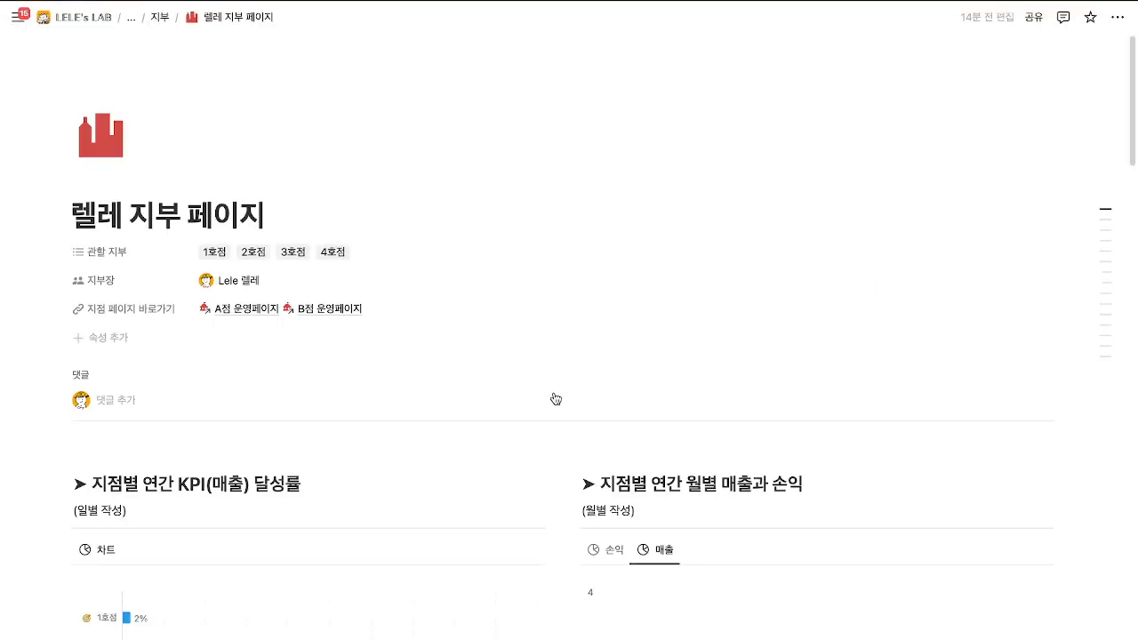
scroll(553, 392, "down", 10)
scroll(552, 392, "down", 10)
scroll(554, 323, "up", 10)
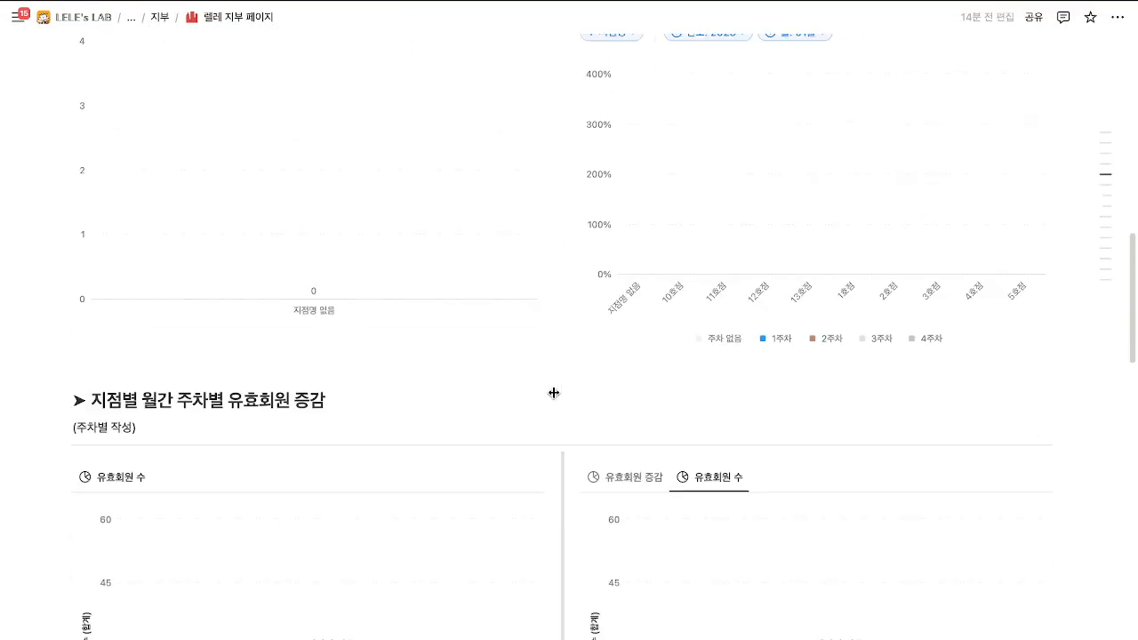
scroll(658, 350, "up", 5)
scroll(658, 344, "down", 12)
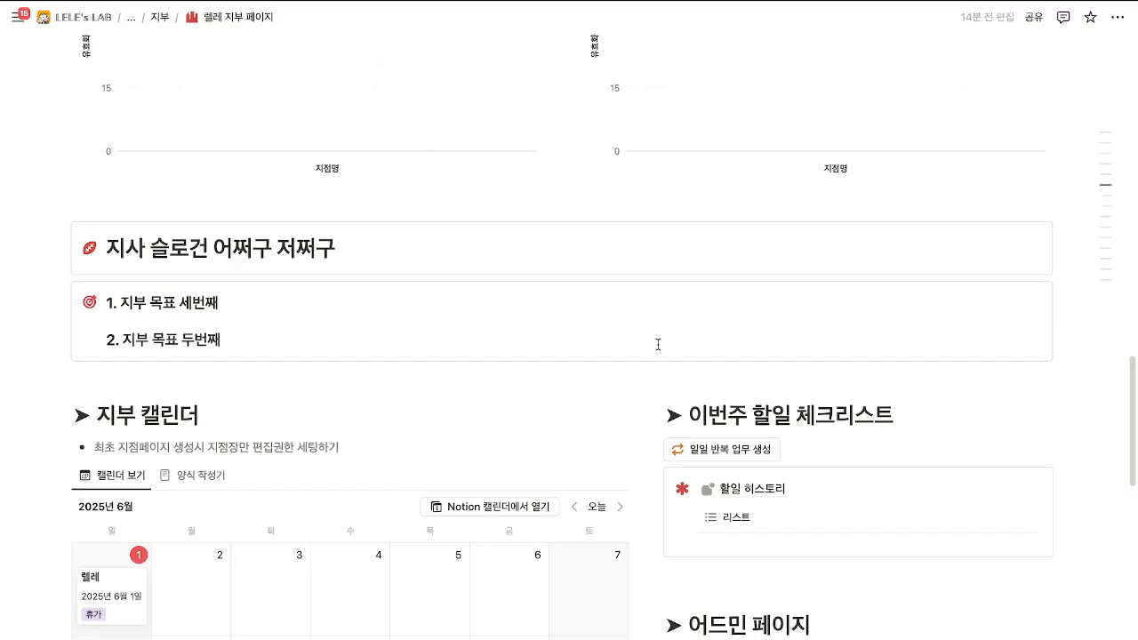
scroll(658, 344, "down", 2)
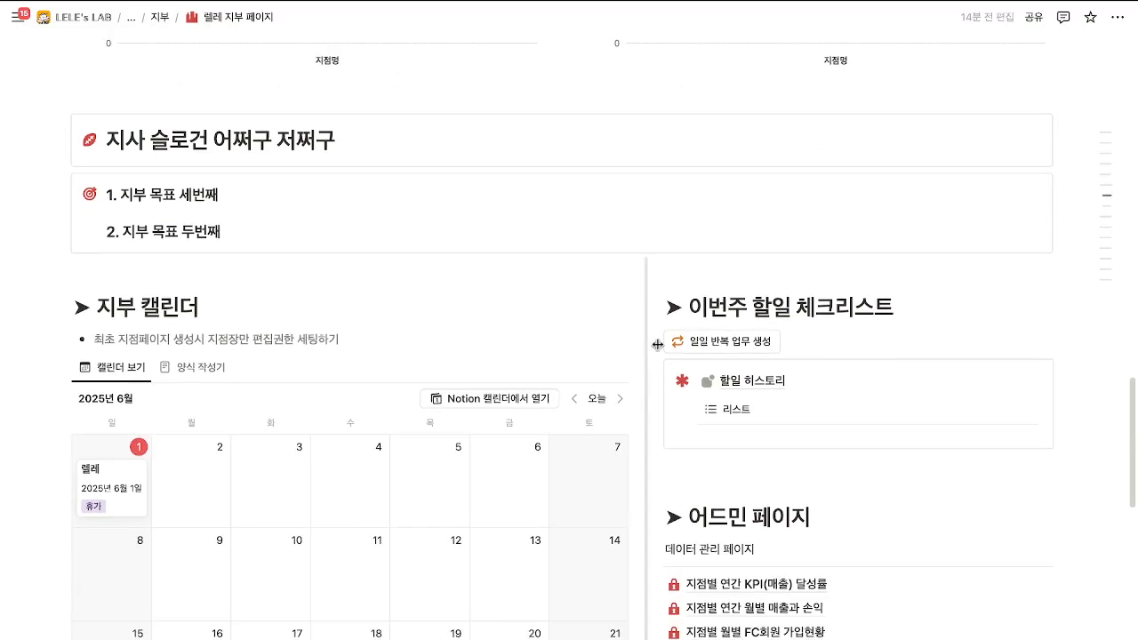
scroll(658, 345, "down", 15)
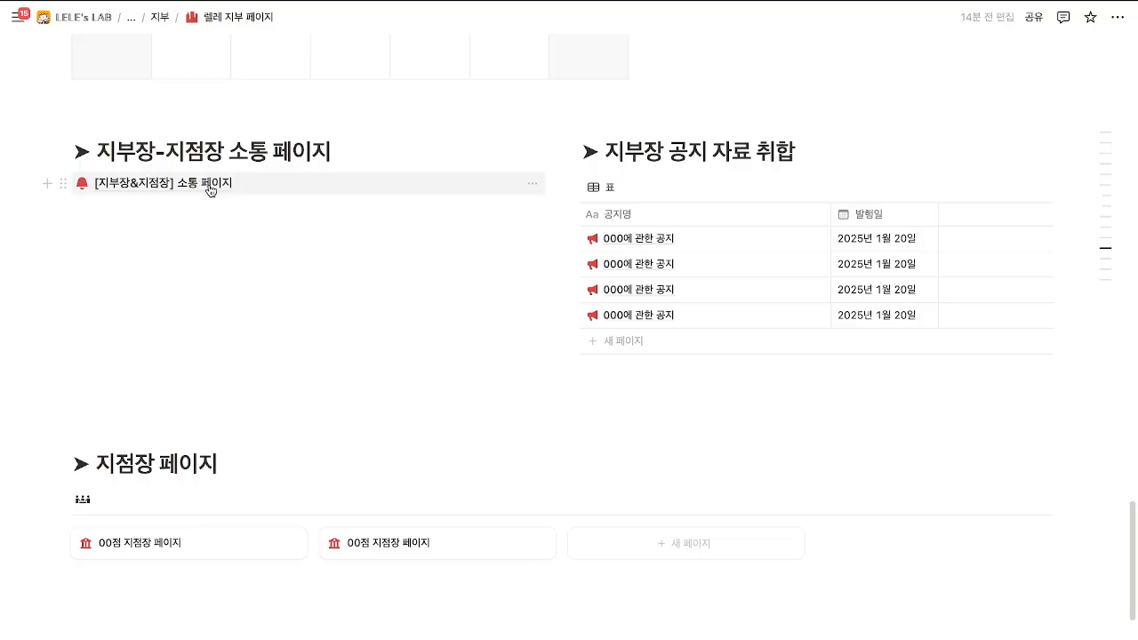
Open the [지부장&지점장] 소통 페이지 and show the first notice in side peek.
left_click(211, 189)
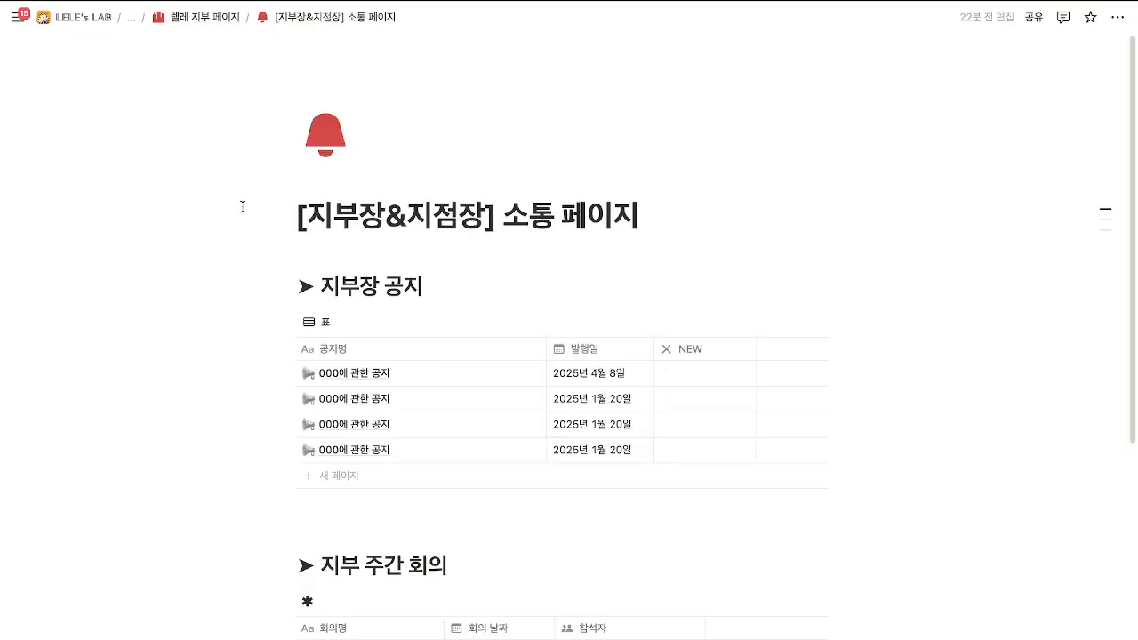
scroll(242, 206, "down", 3)
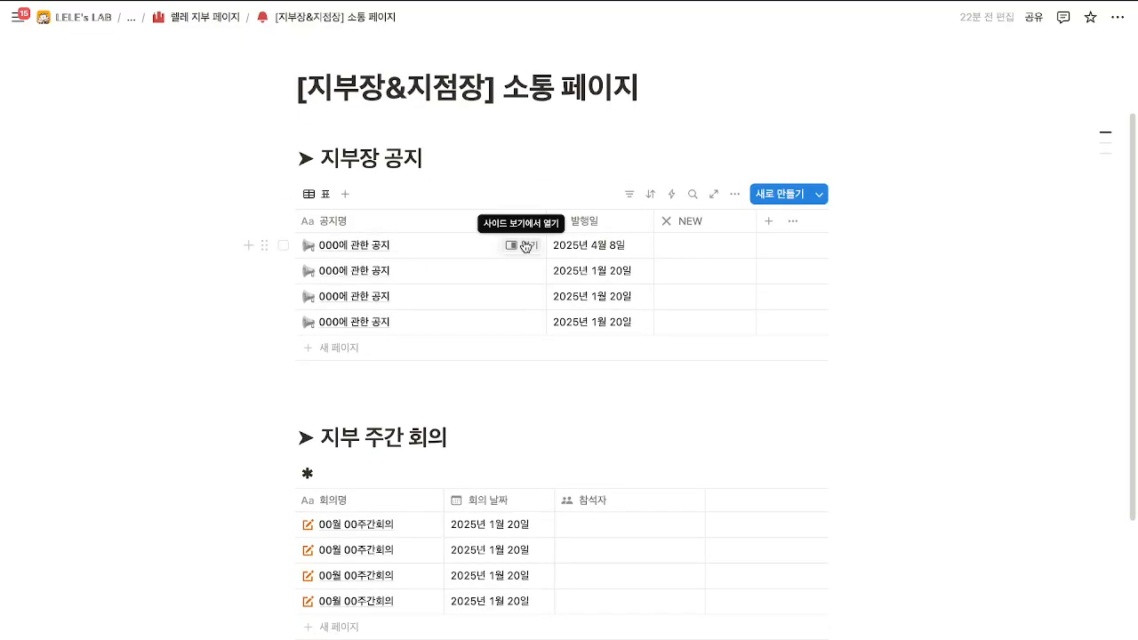
left_click(524, 243)
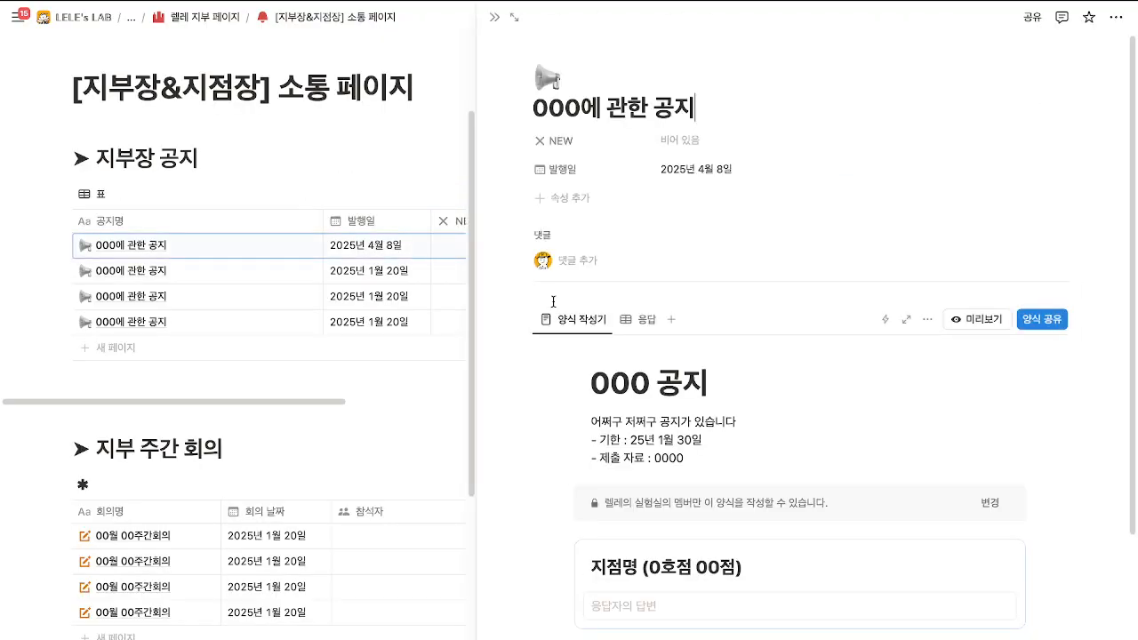
scroll(555, 303, "down", 2)
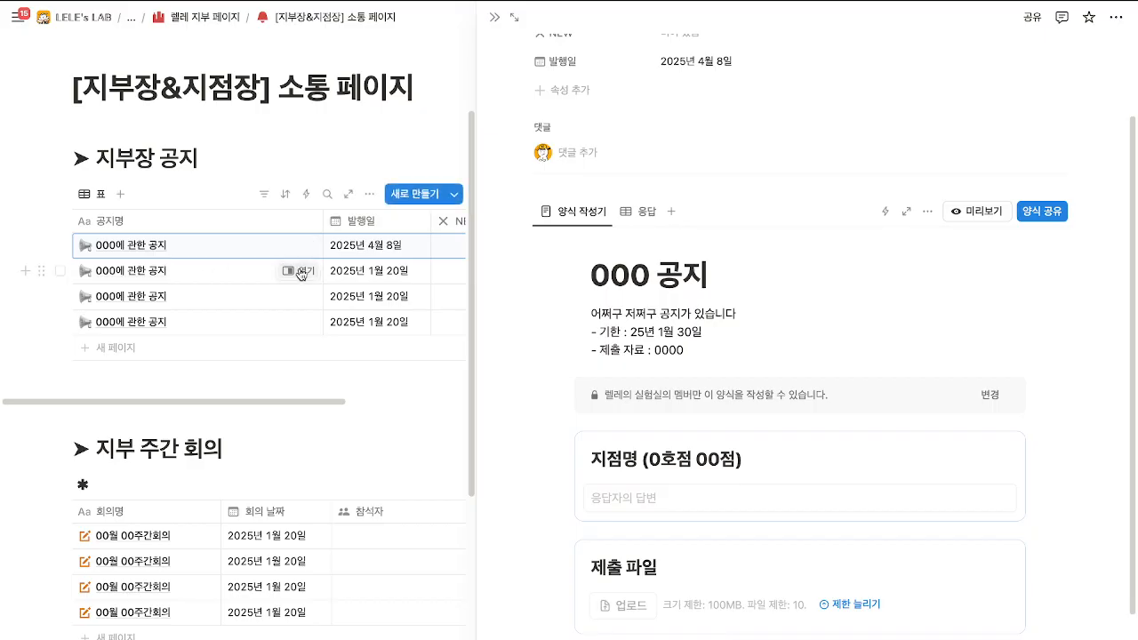
Check the second notice's empty page, then return to the 4월 8일 notice's 000 공지 form.
left_click(298, 270)
left_click(600, 345)
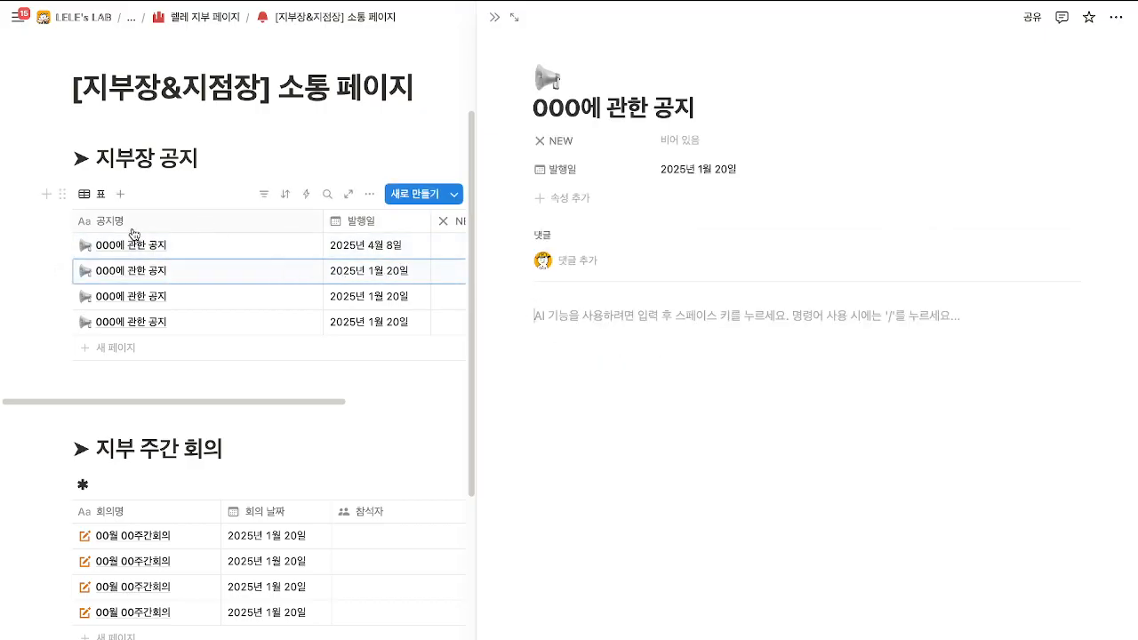
left_click(284, 251)
scroll(605, 399, "down", 3)
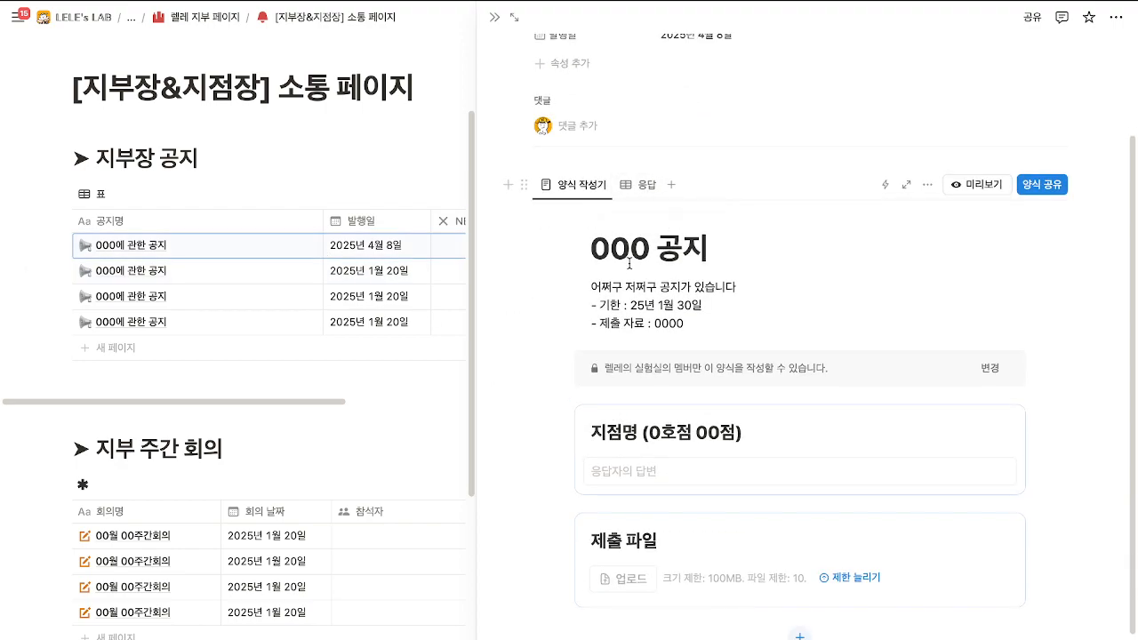
scroll(629, 264, "down", 1)
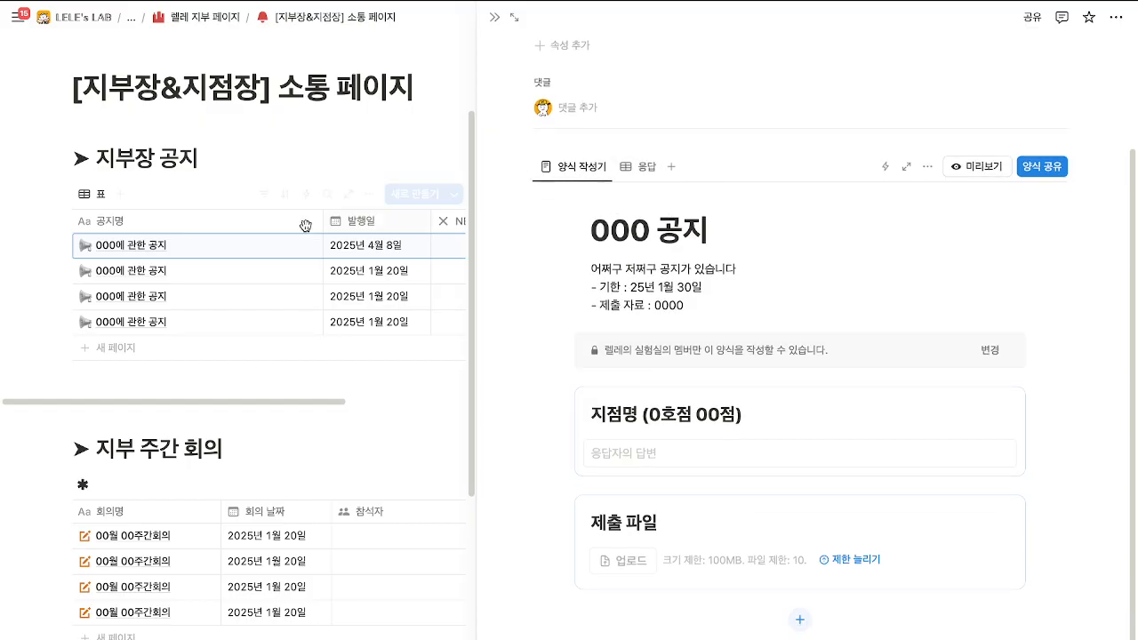
Duplicate the 4월 8일 notice row and retitle the copy 000에 관한 공지, dropping '(1)'.
left_click(43, 247)
key("Escape")
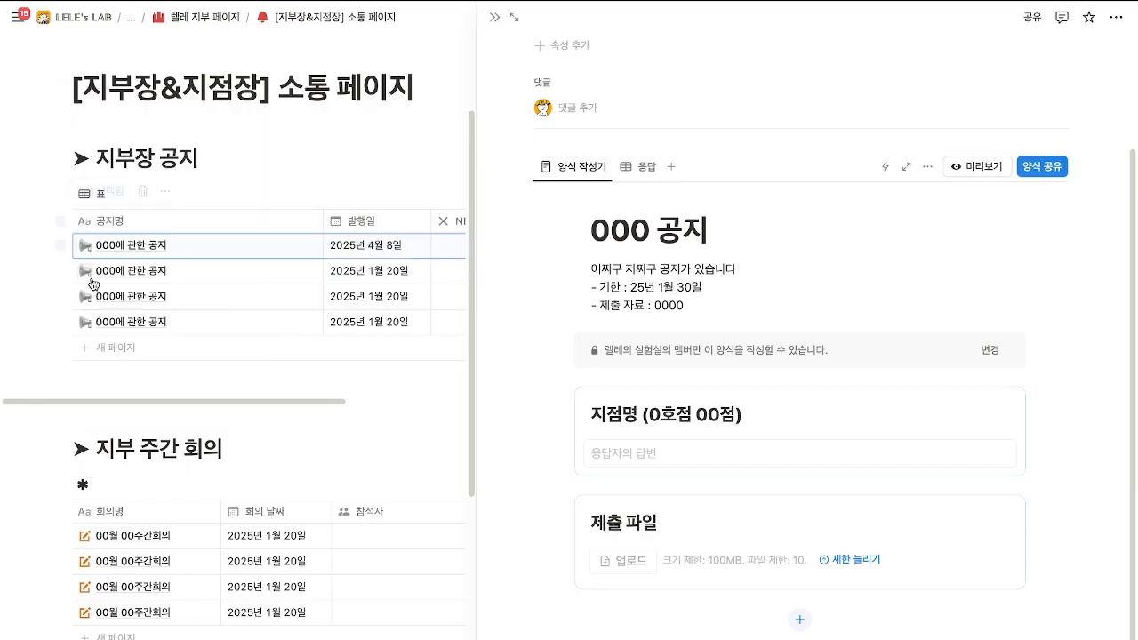
key("ctrl+d")
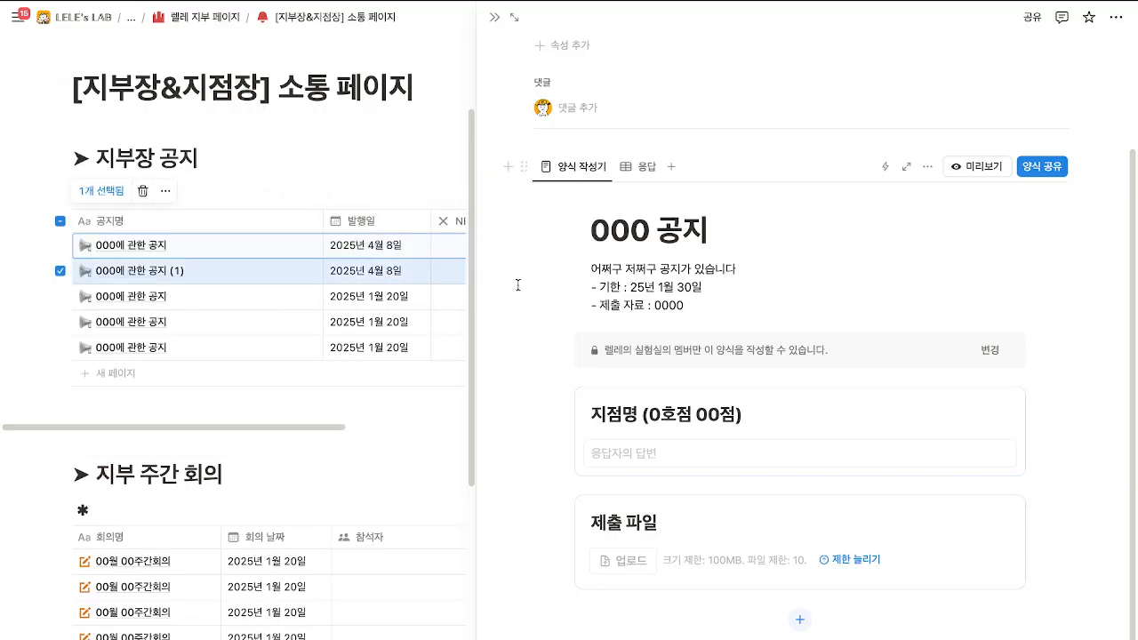
left_click(177, 271)
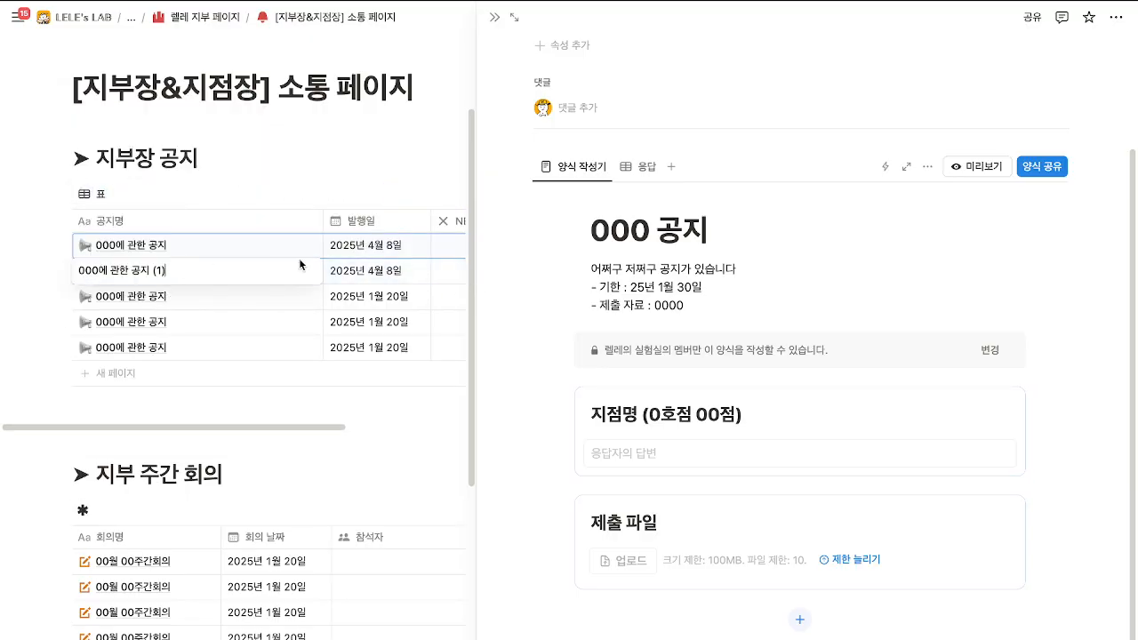
key("BackSpace")
key("BackSpace")
key("BackSpace")
key("BackSpace")
key("Escape")
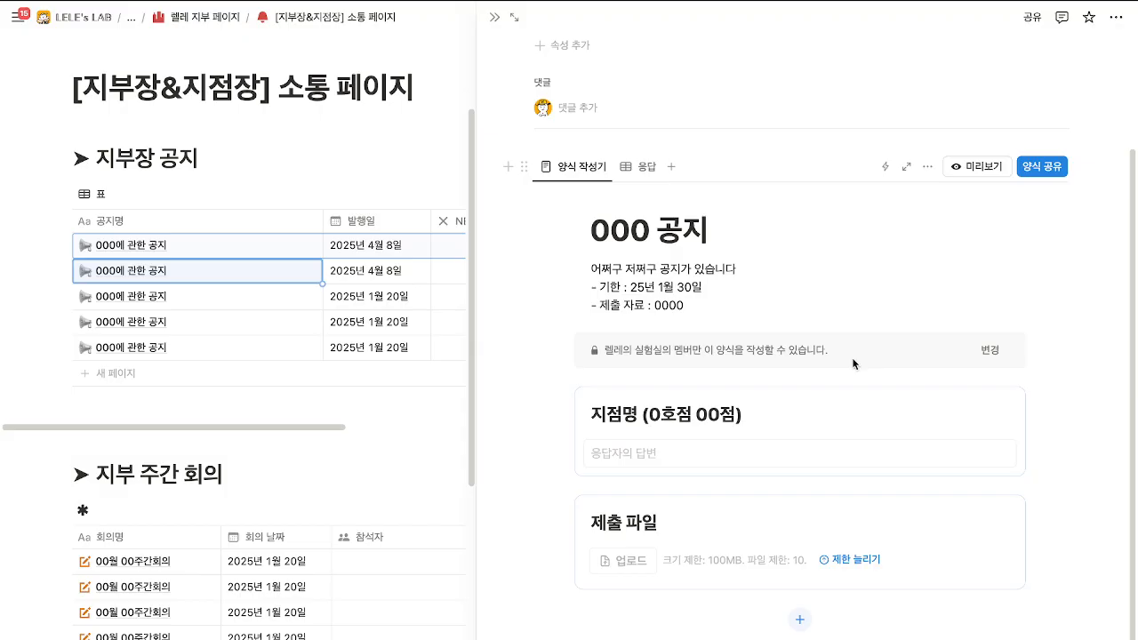
Let anyone on the web with the link respond to the 000 공지 form.
left_click(990, 352)
left_click(1043, 119)
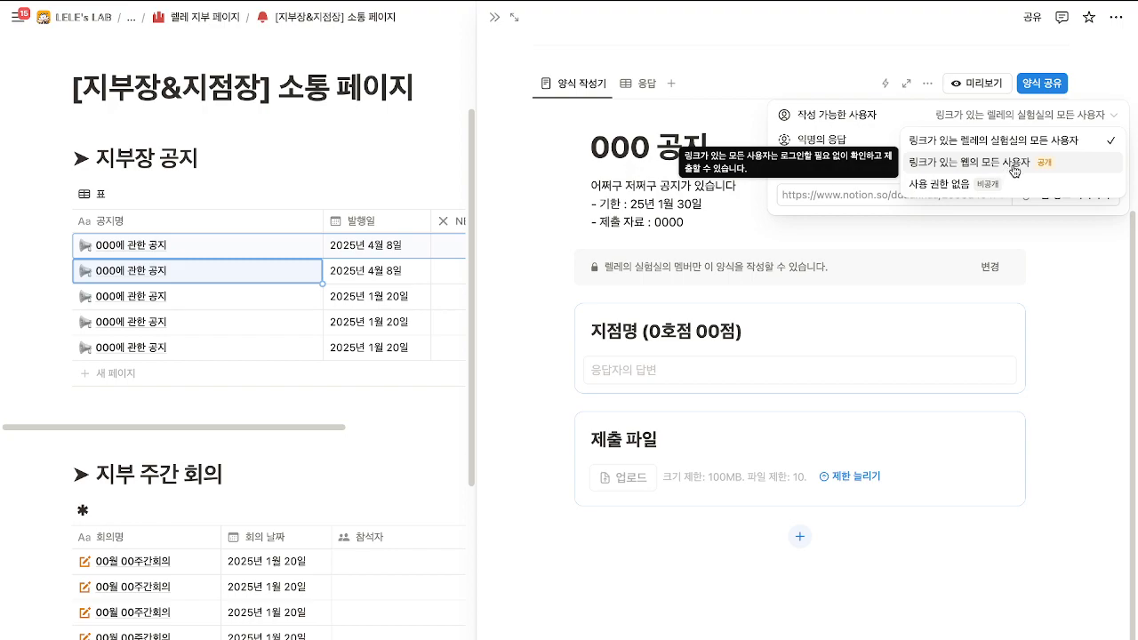
left_click(1013, 163)
left_click(756, 125)
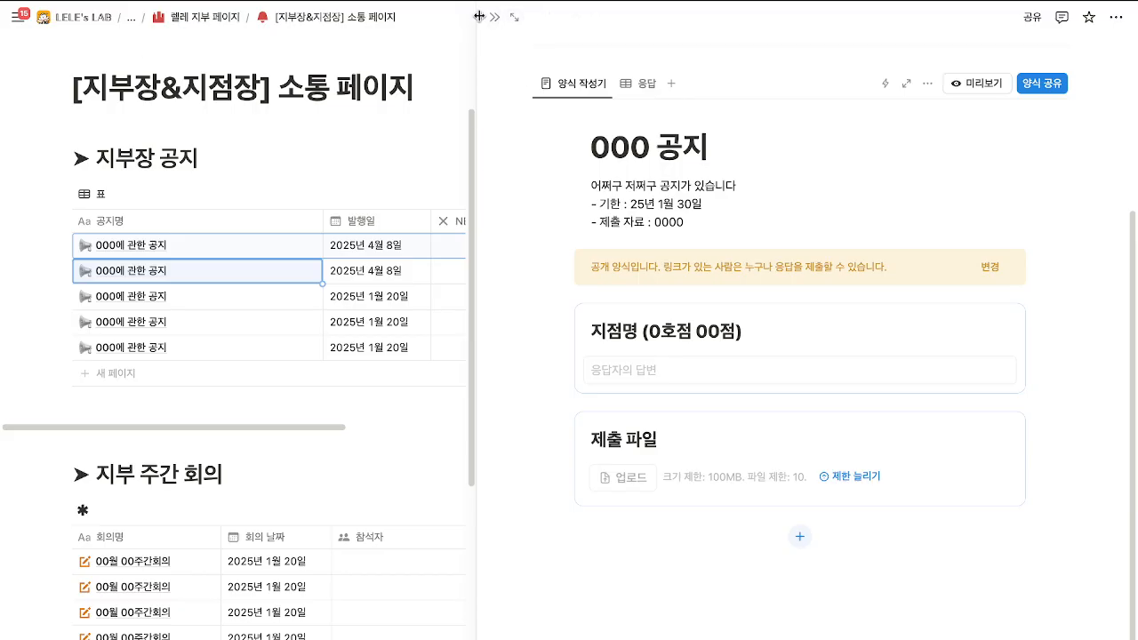
Peek the third and duplicated notices, then return to the first notice's form.
left_click(300, 296)
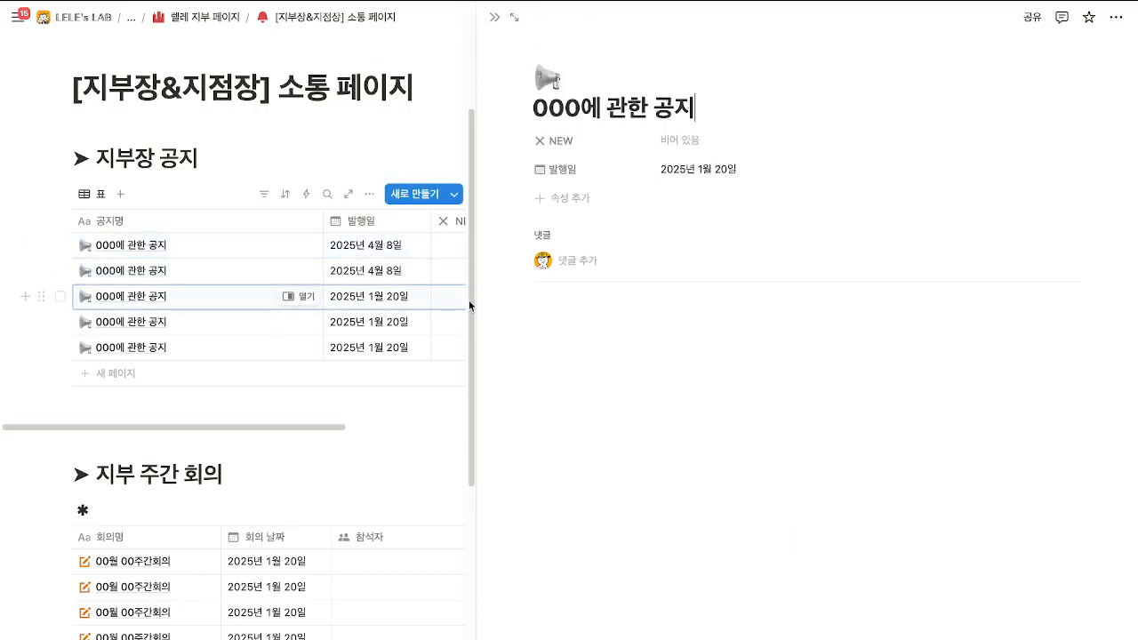
left_click(299, 270)
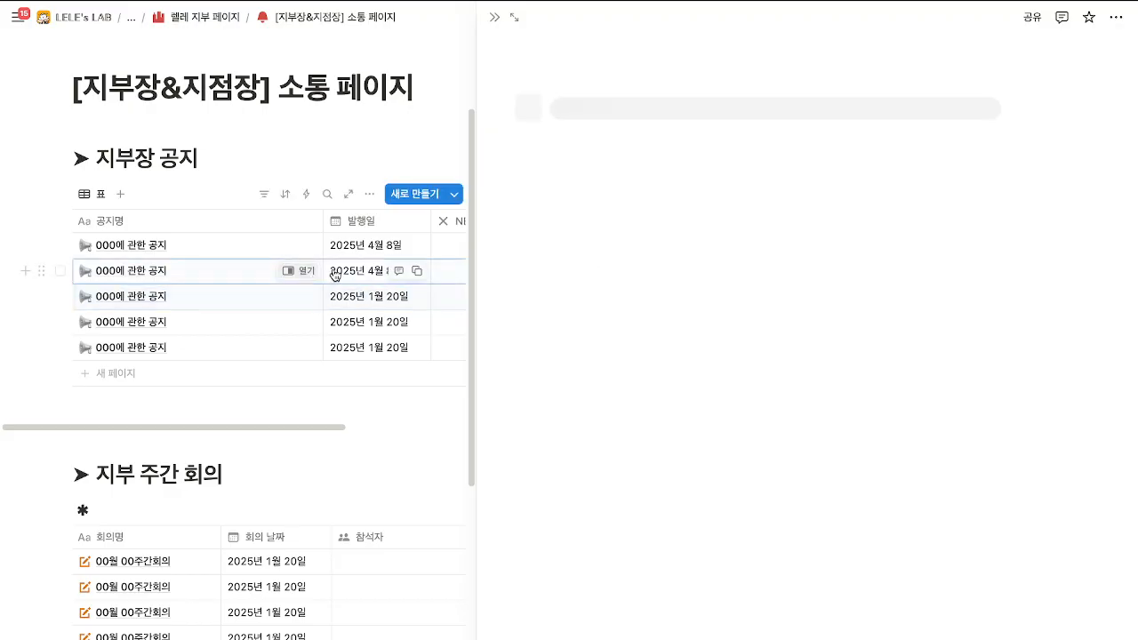
scroll(569, 302, "down", 3)
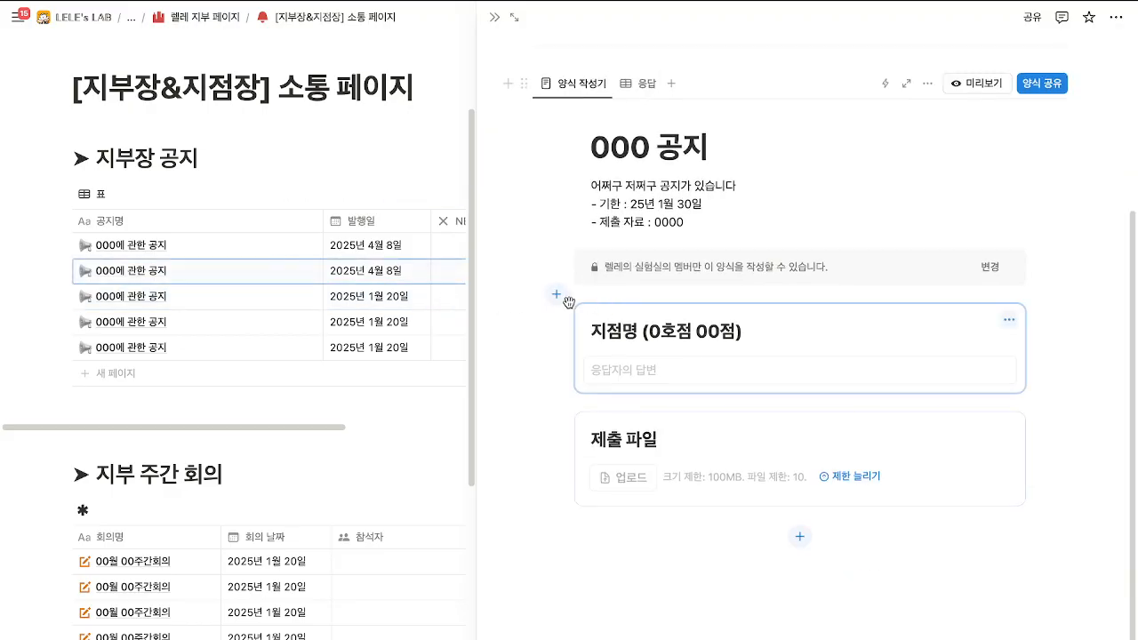
left_click(299, 244)
scroll(630, 293, "down", 3)
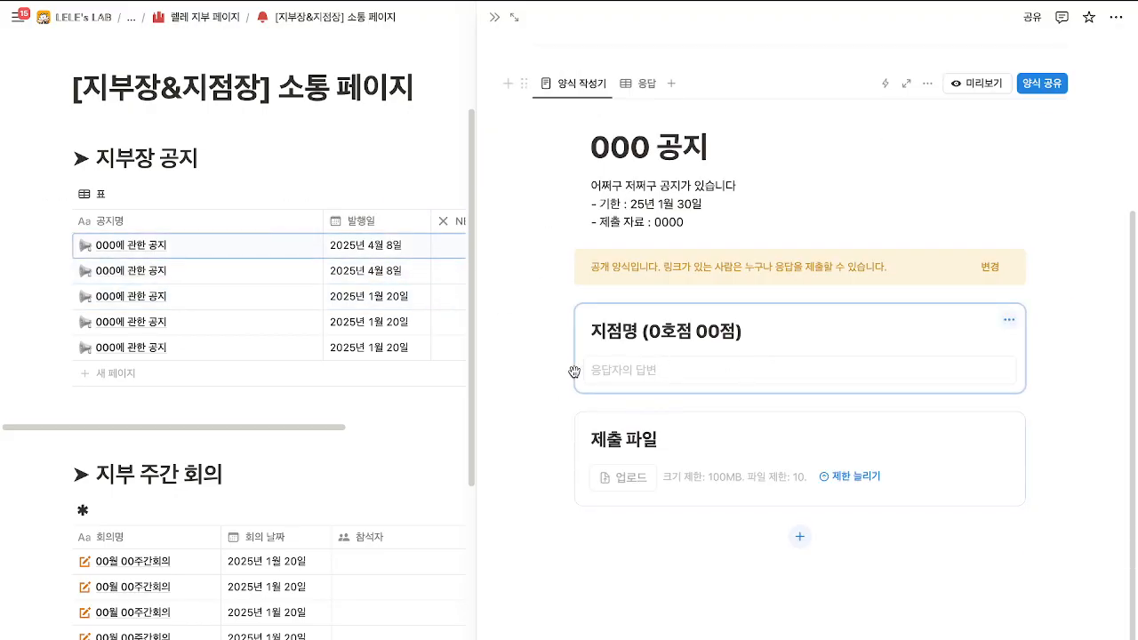
scroll(672, 383, "up", 1)
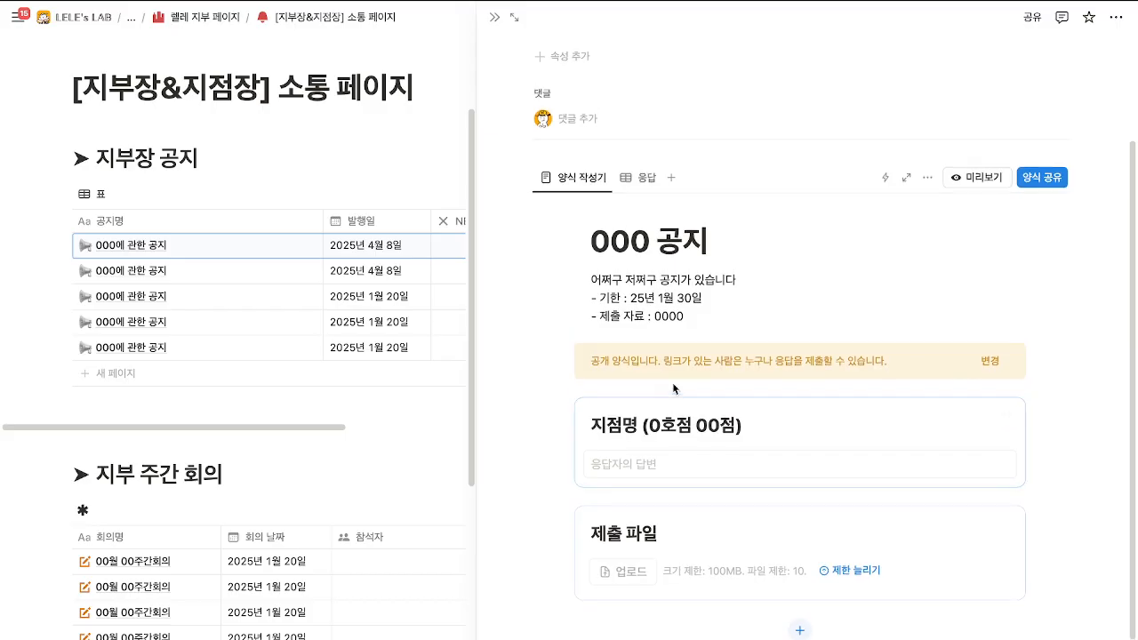
Copy the form's shareable link and view its collected responses.
left_click(1030, 180)
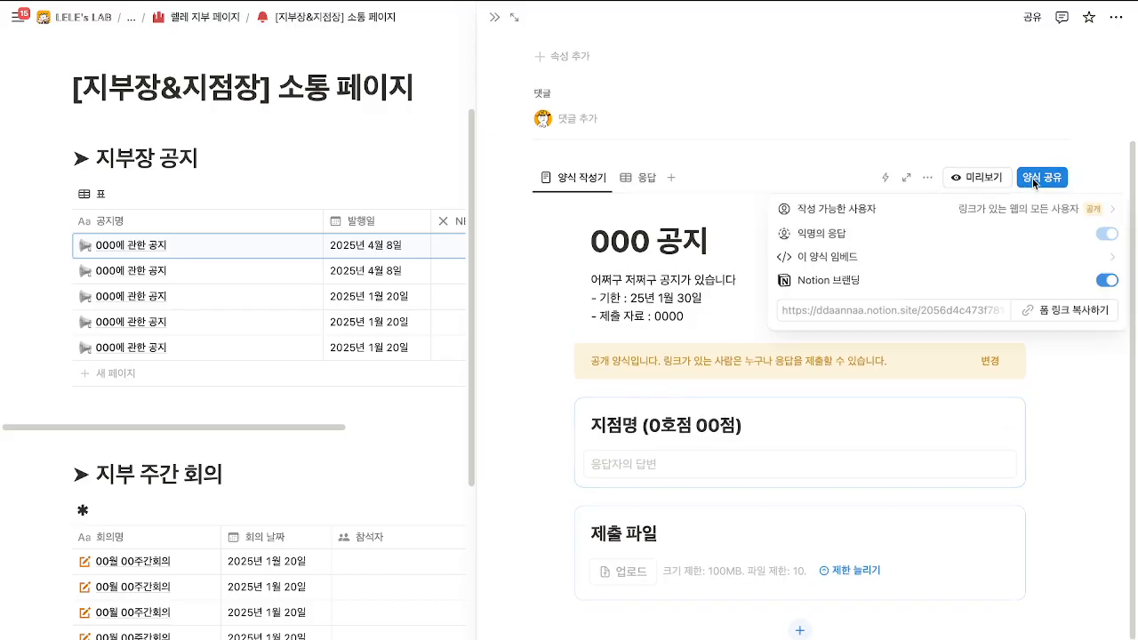
left_click(1064, 311)
left_click(883, 140)
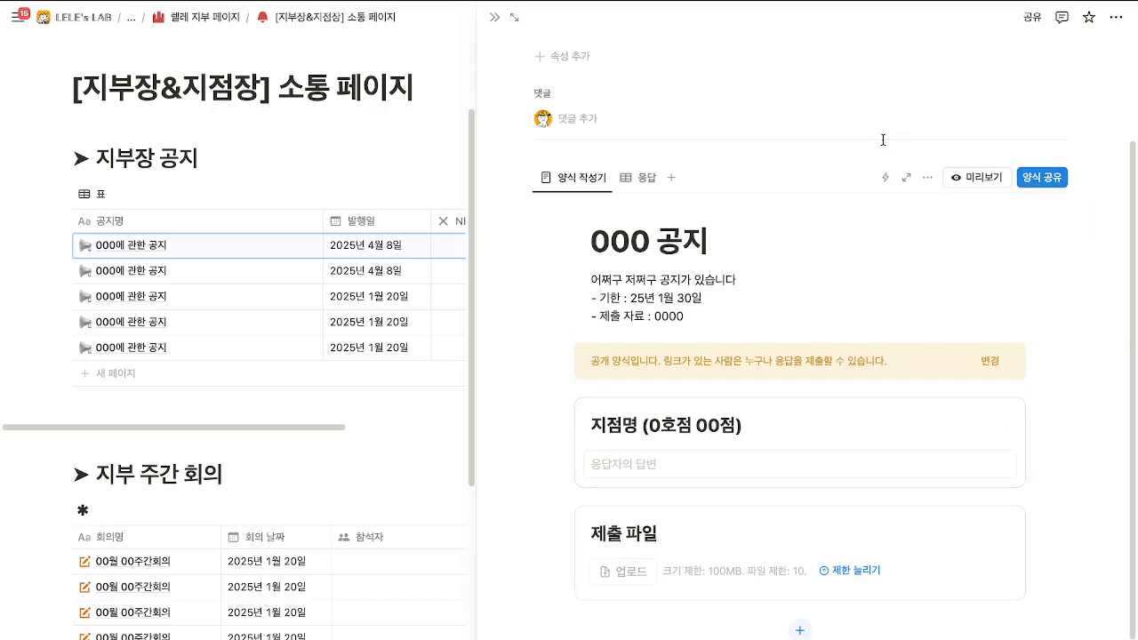
left_click(650, 181)
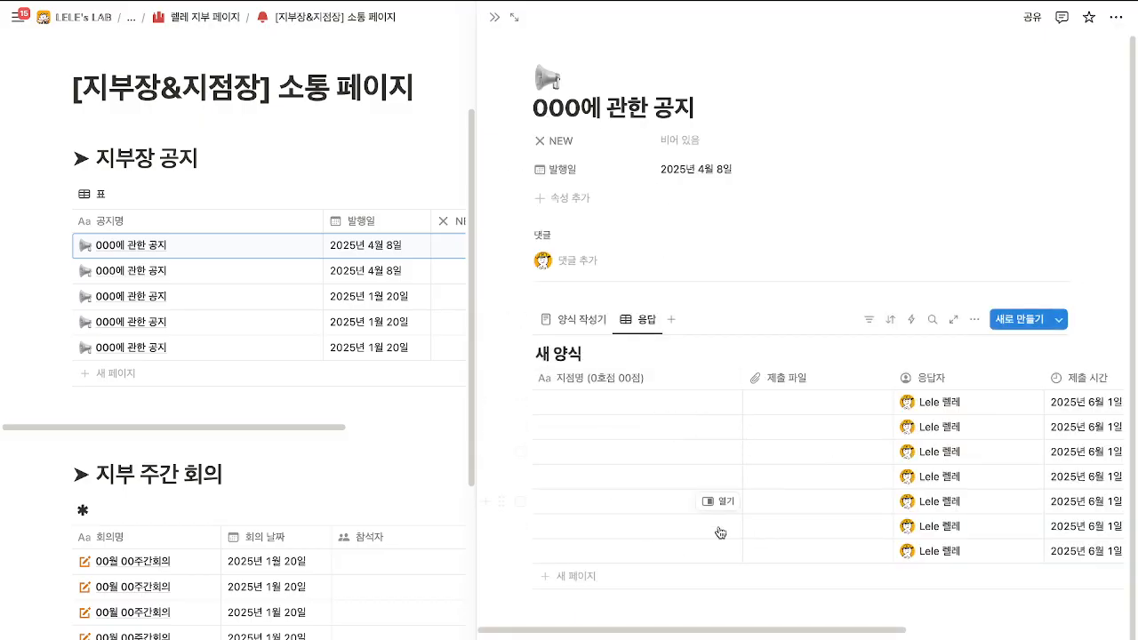
Open the third notice's page and try typing test characters in its body, then erase them.
left_click(494, 17)
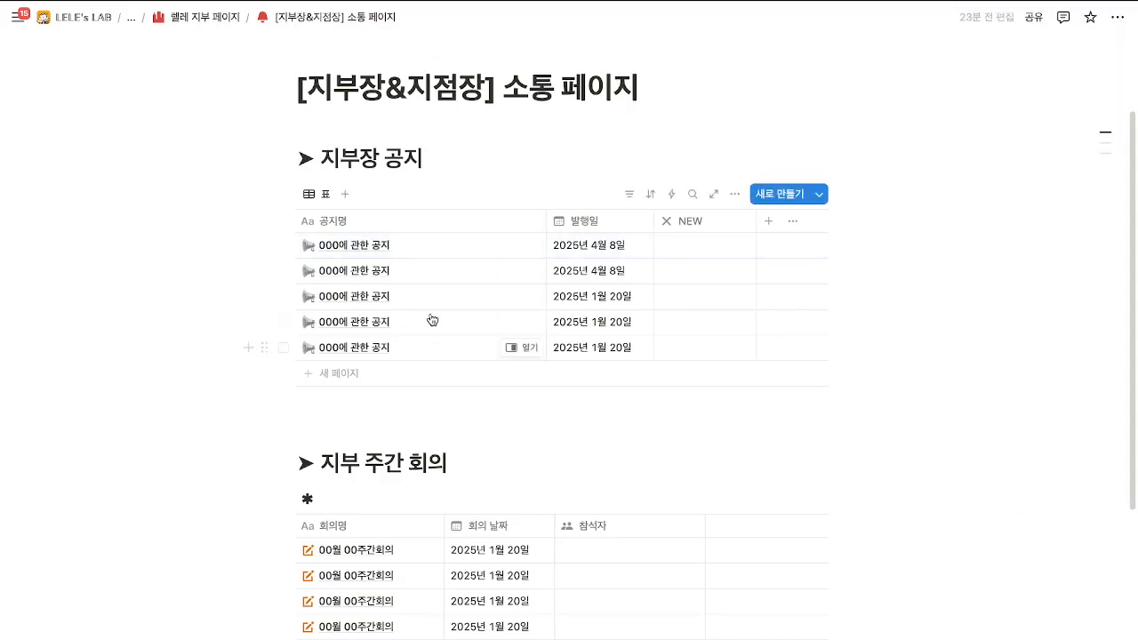
left_click(523, 296)
left_click(608, 318)
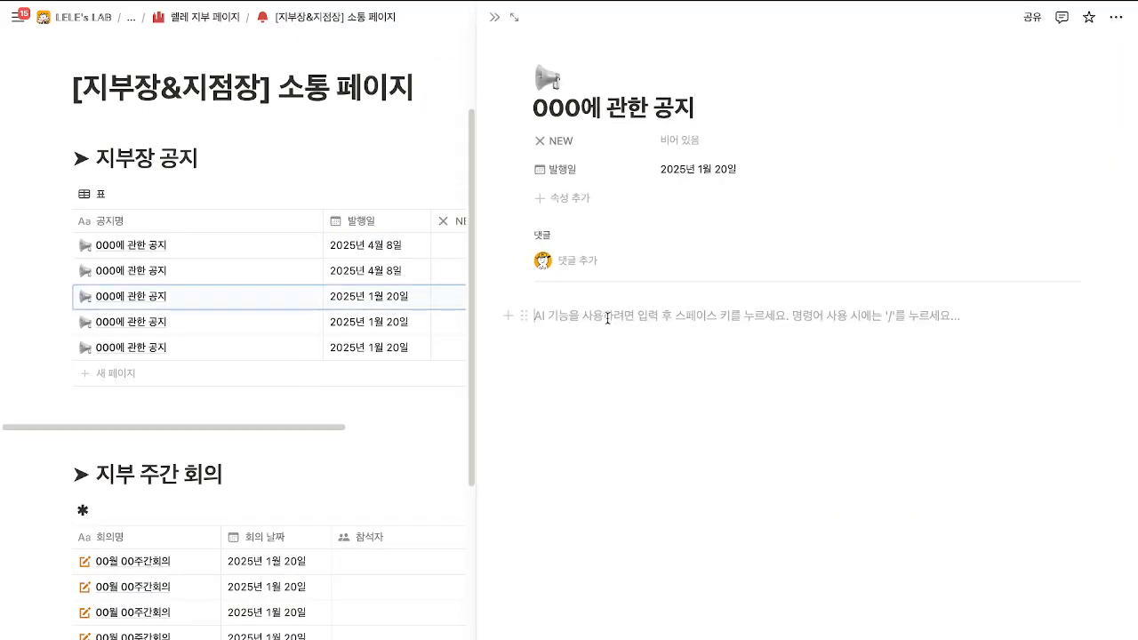
type("ㅇ너라ㅣ너리ㅏㅓㄴ이ㅂ")
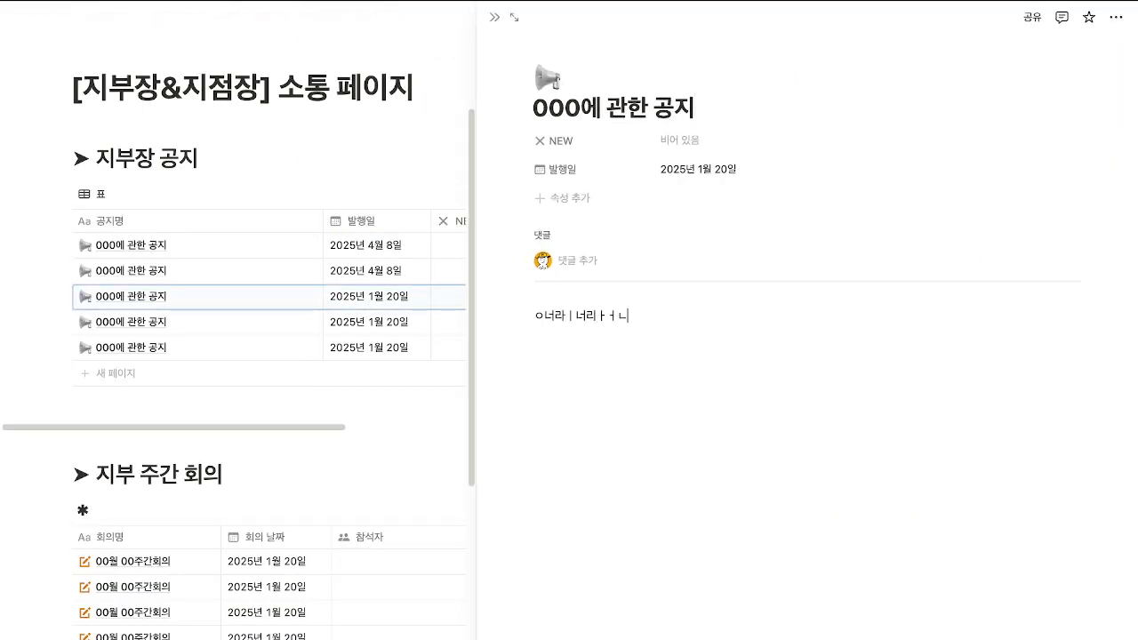
key("BackSpace")
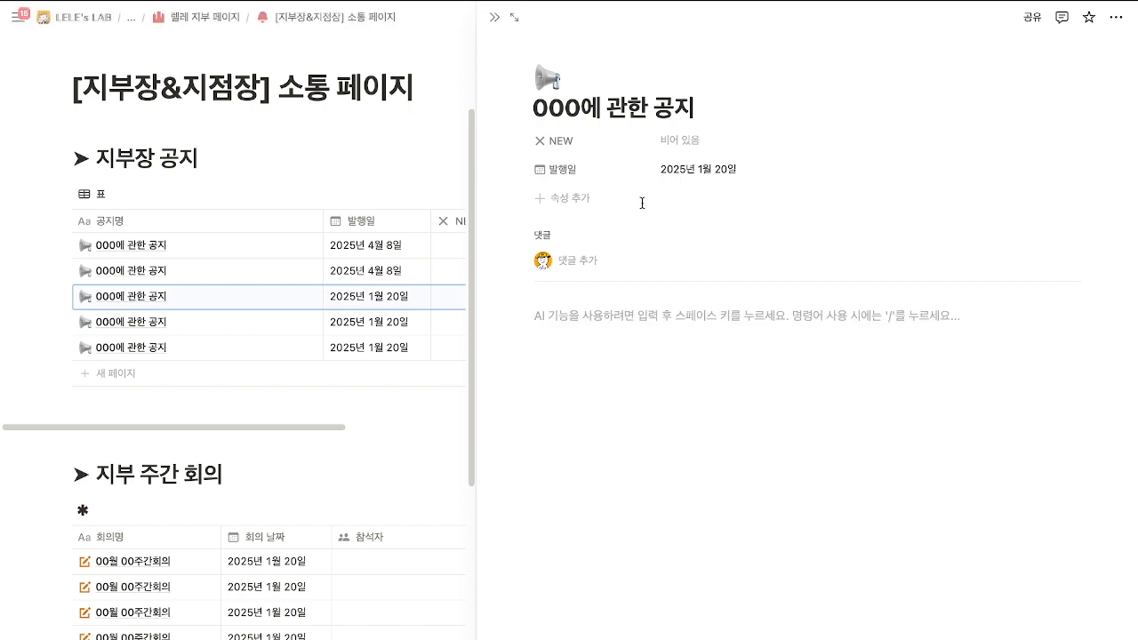
Set the third notice's 발행일 to 2025년 6월 1일, then reopen its page at the empty body.
left_click(707, 178)
left_click(820, 227)
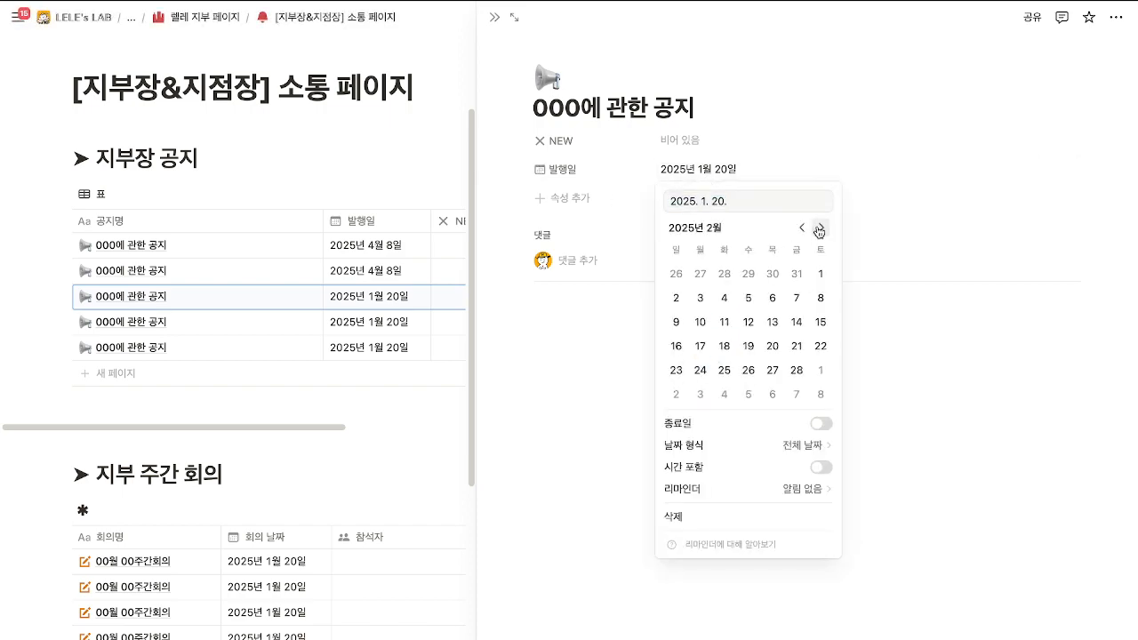
left_click(820, 228)
left_click(820, 227)
left_click(821, 228)
left_click(677, 396)
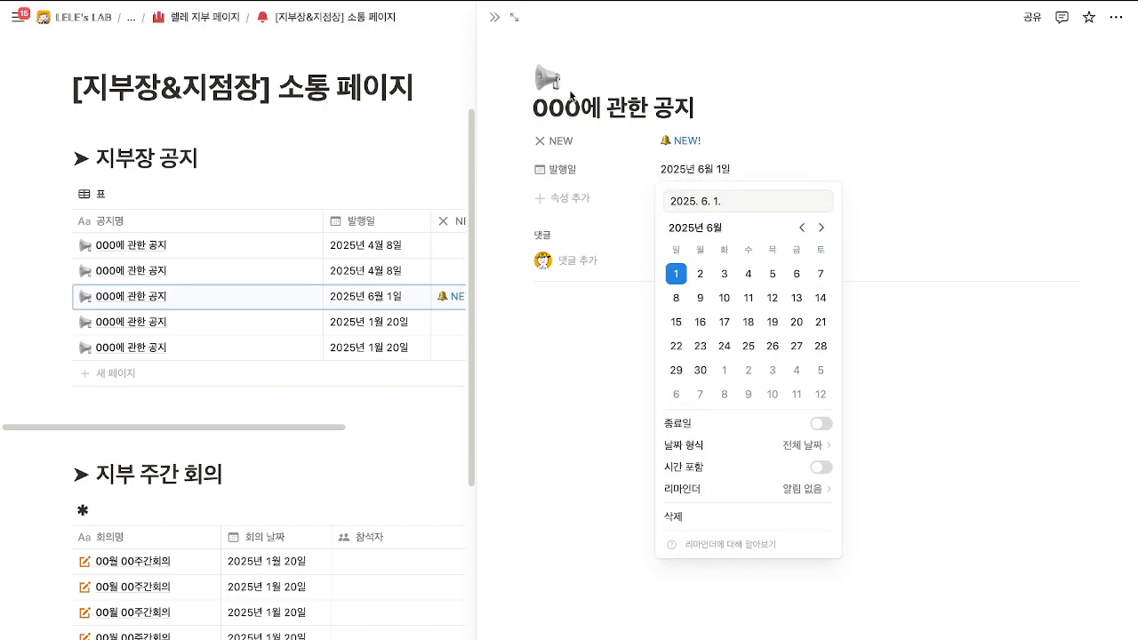
key("Escape")
left_click(494, 17)
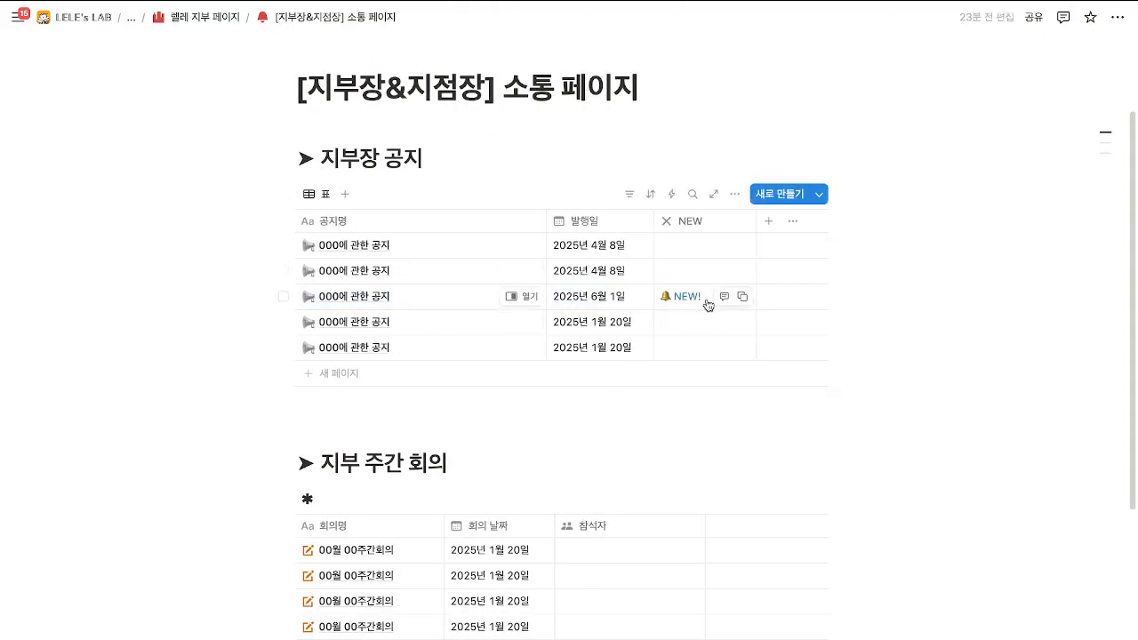
left_click(519, 297)
left_click(698, 350)
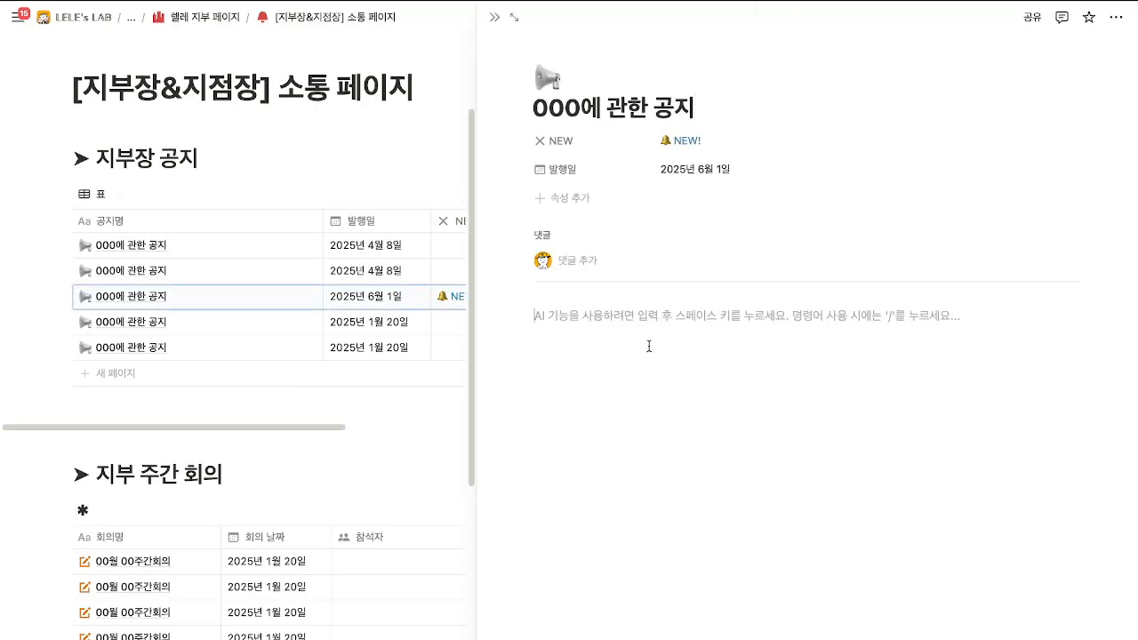
Insert a form database via /양식 into the notice body, titled 00에 관한 취합.
type("ㄴㅇㄹㄴㅇㄹ")
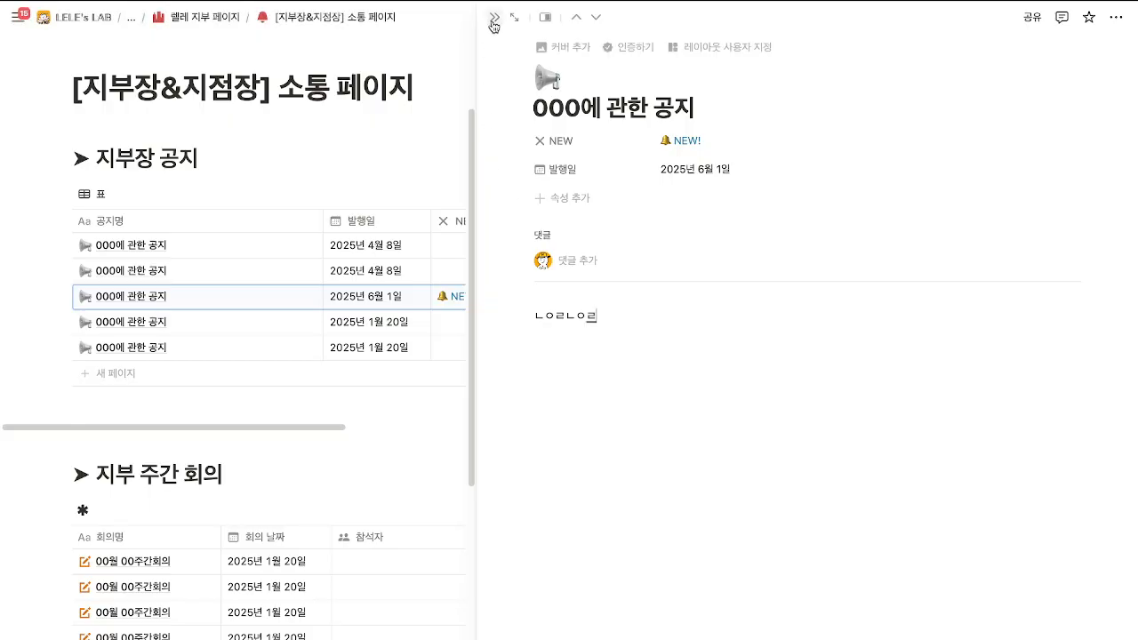
key("BackSpace")
key("BackSpace")
key("BackSpace")
key("BackSpace")
key("BackSpace")
key("BackSpace")
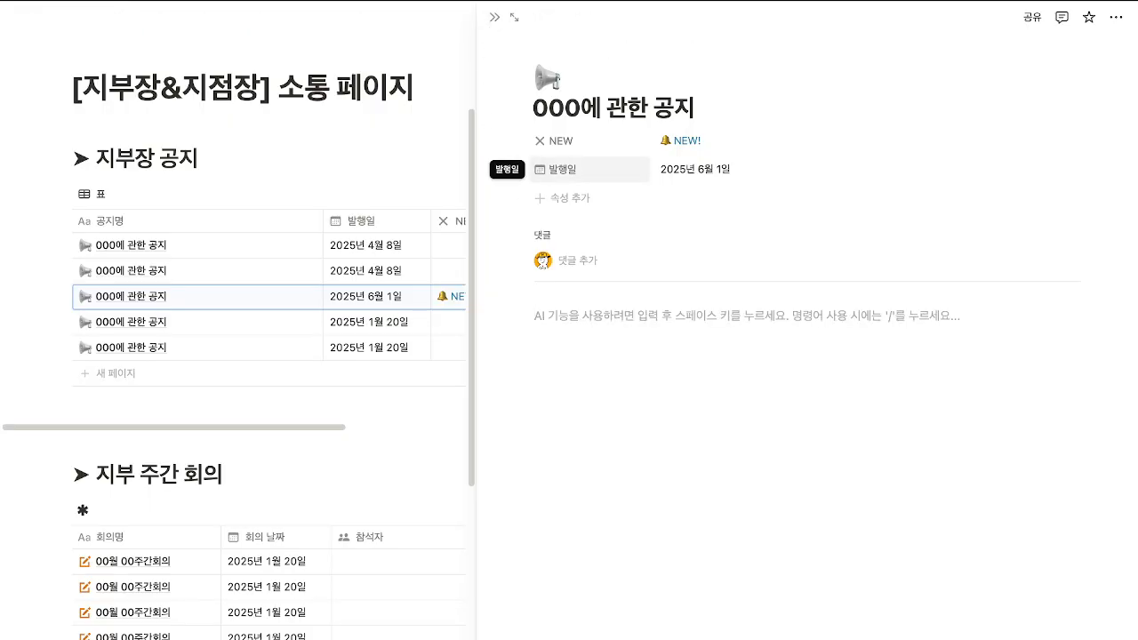
type("/양식")
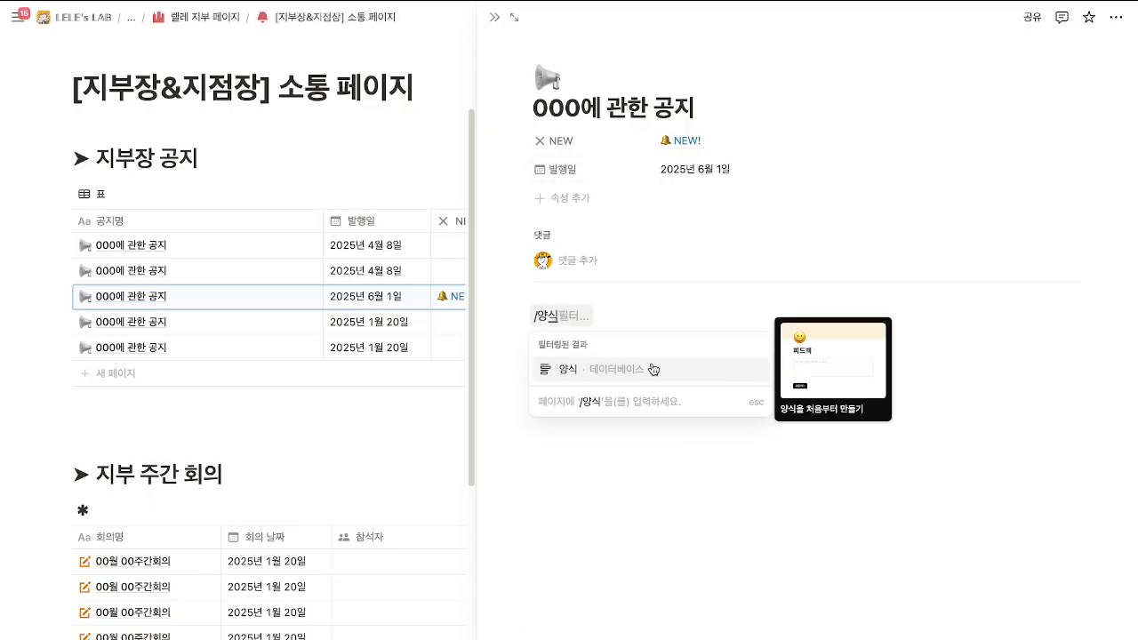
left_click(653, 369)
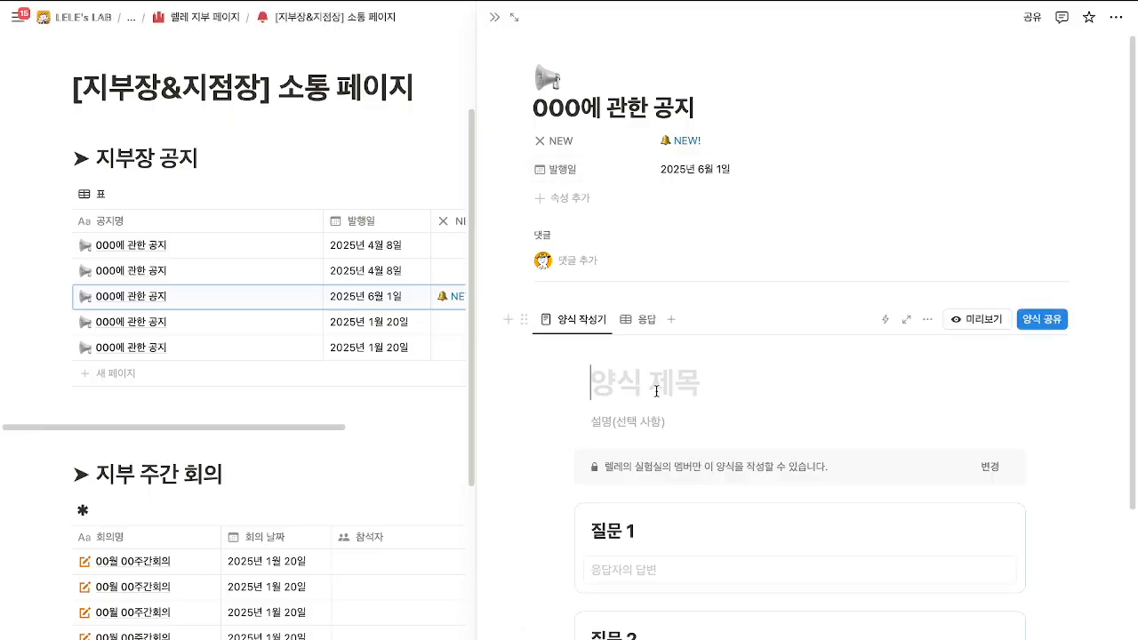
type("00에 ㄱ")
type("취하")
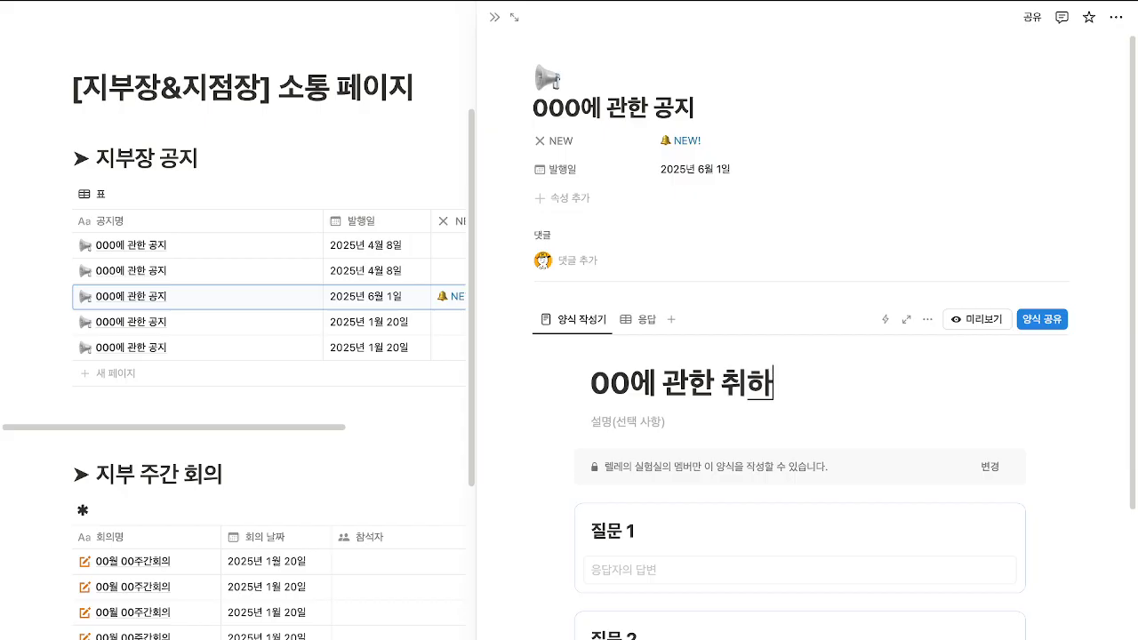
scroll(649, 409, "down", 2)
Rename the form's first question from 질문 1 to 지점장 명.
left_click_drag(631, 399, 594, 398)
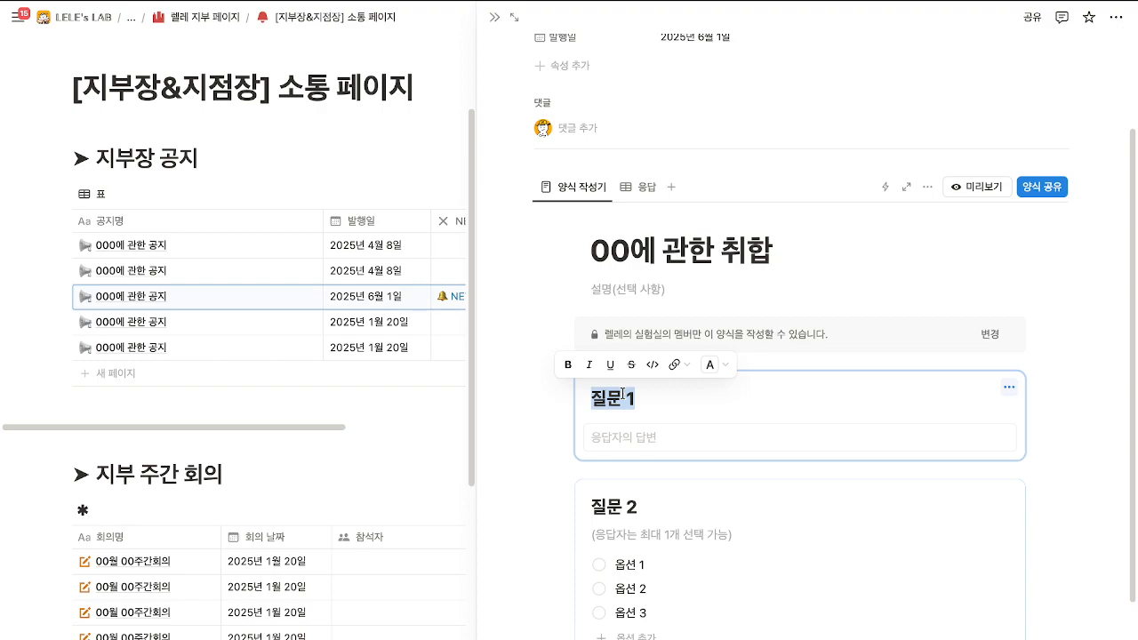
type("호점")
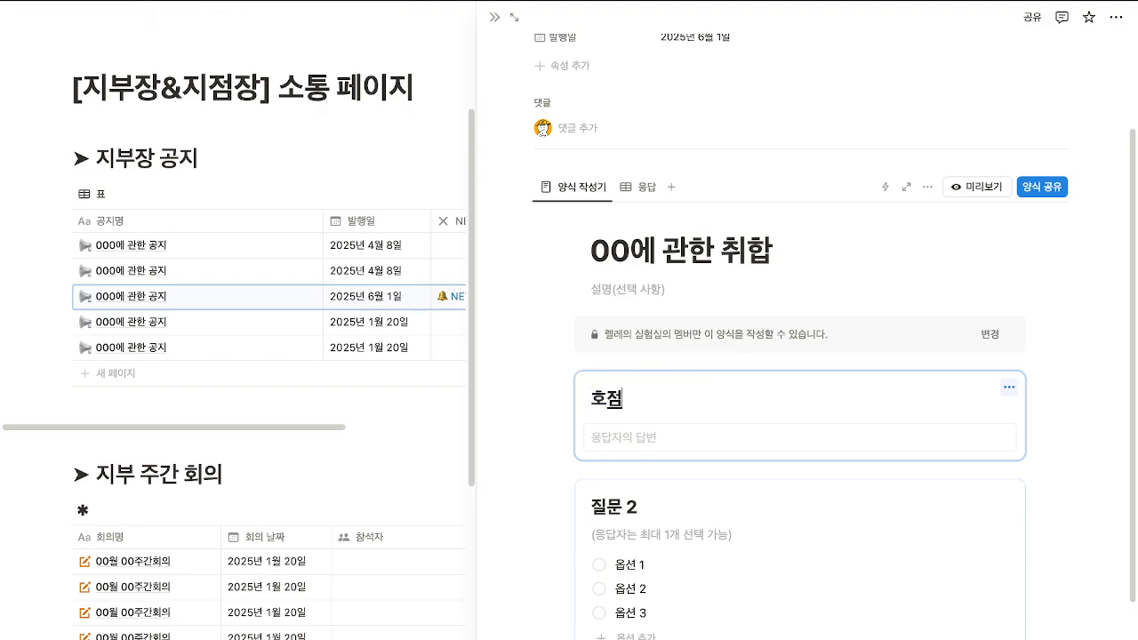
type(" 지")
key("BackSpace")
key("BackSpace")
key("BackSpace")
key("BackSpace")
type("지점장 명")
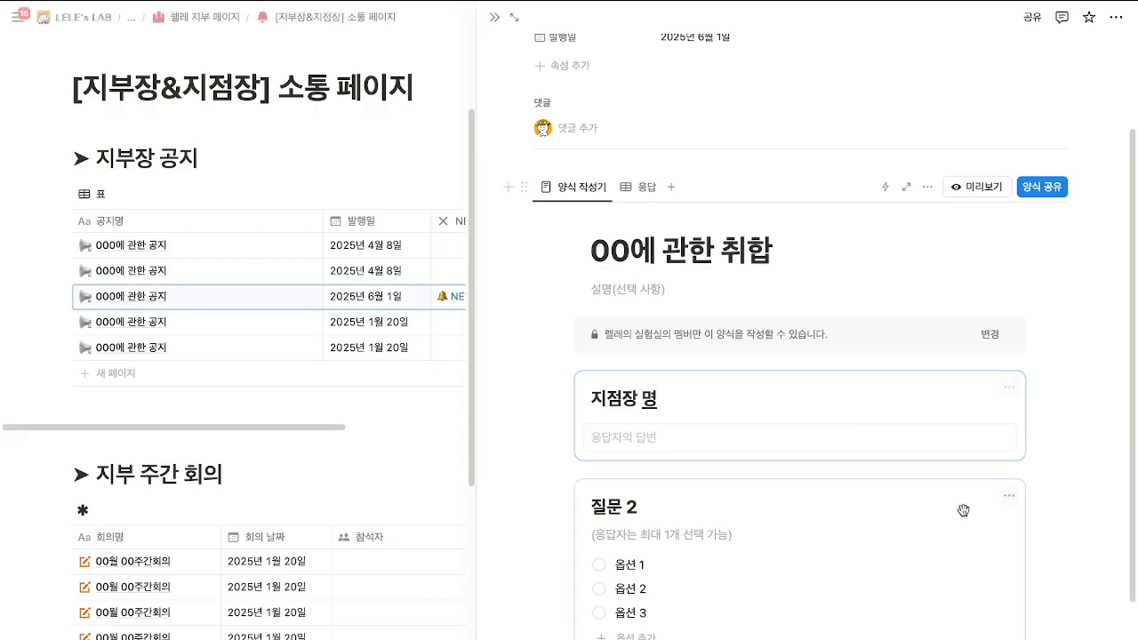
scroll(962, 511, "down", 2)
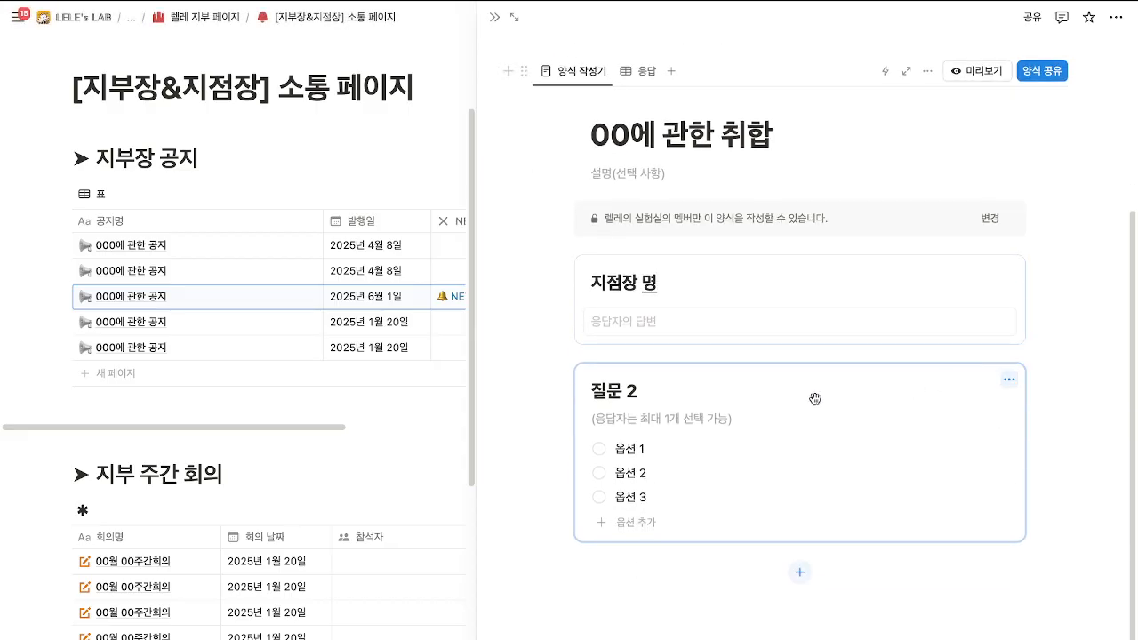
Rename question 2 to ~~ 인가요? with answers 예 and 아니오, deleting 옵션 3.
key("BackSpace")
key("BackSpace")
key("BackSpace")
key("BackSpace")
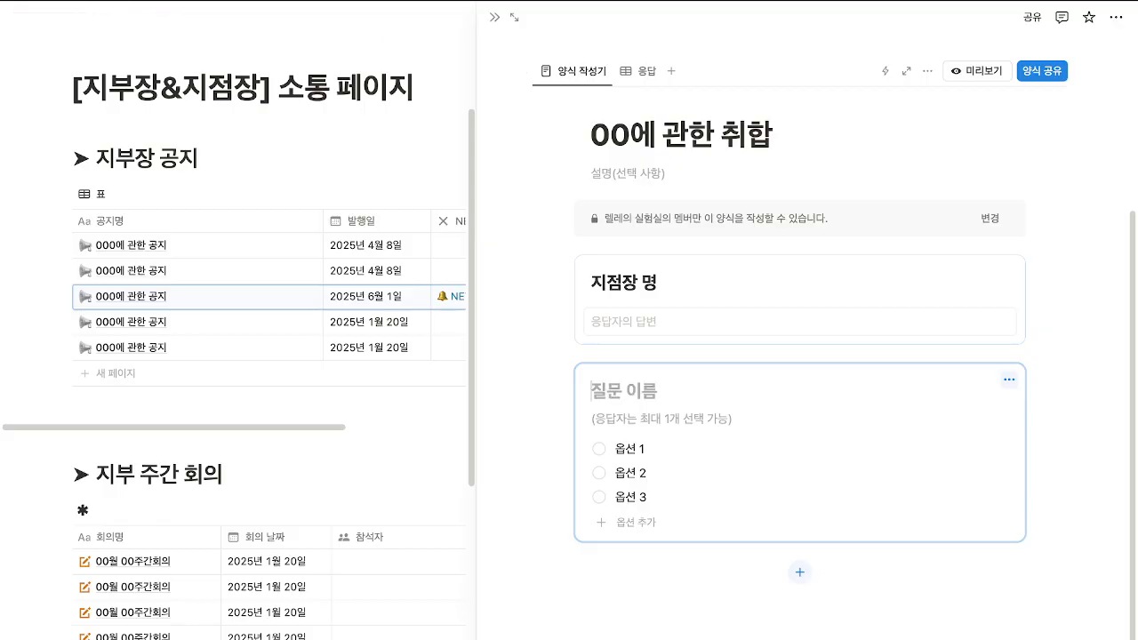
type("~")
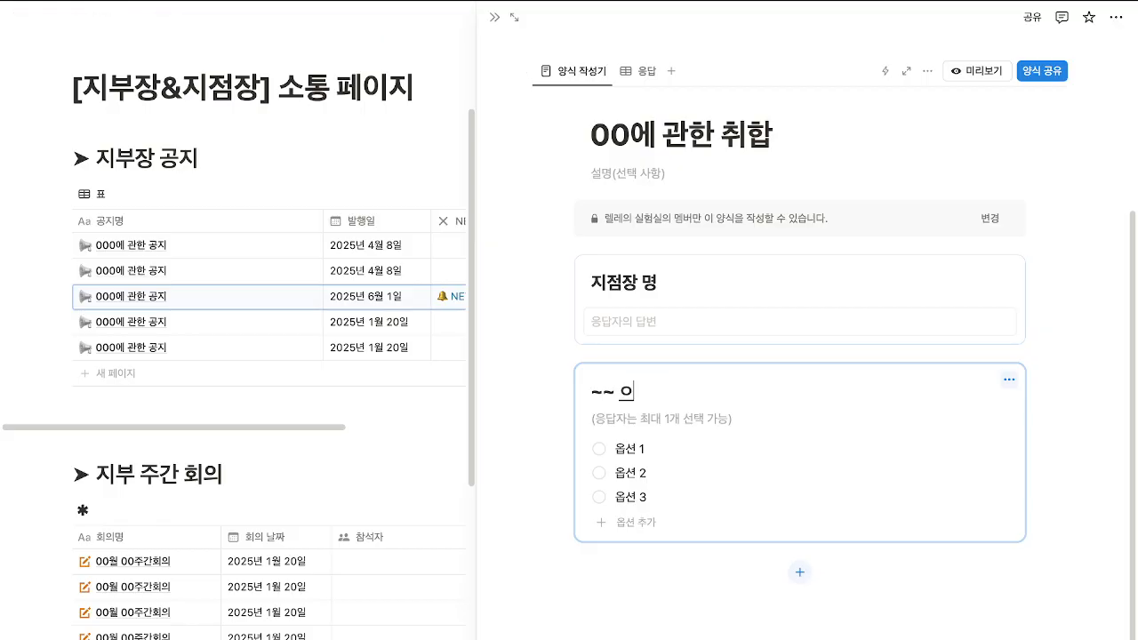
left_click(643, 448)
key("BackSpace")
key("BackSpace")
key("BackSpace")
key("BackSpace")
key("BackSpace")
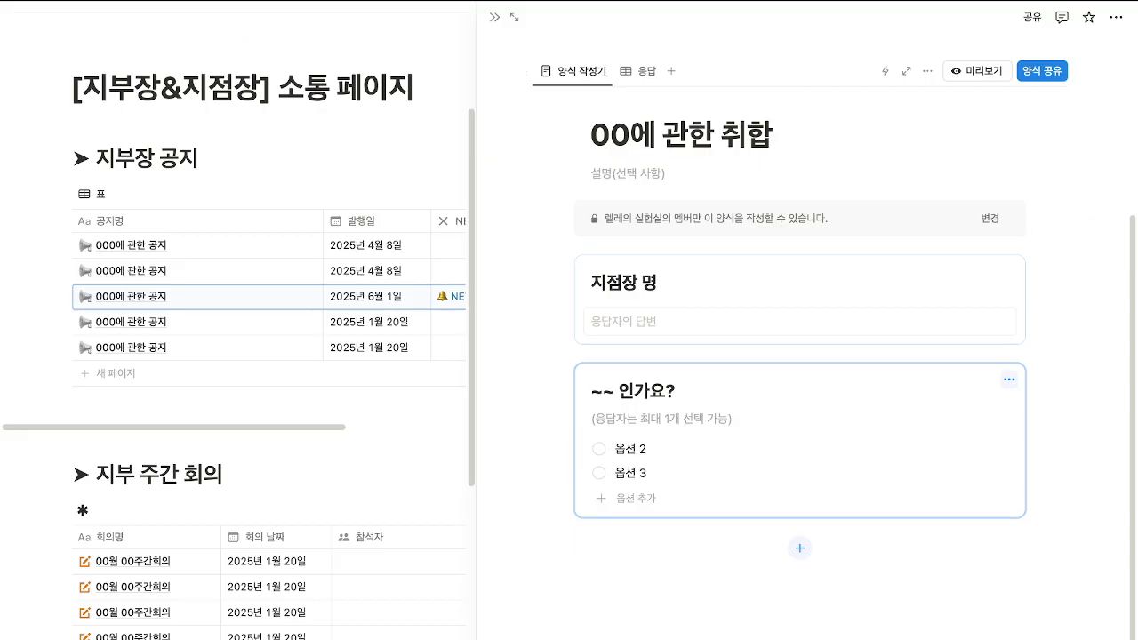
left_click(643, 447)
key("BackSpace")
key("BackSpace")
key("BackSpace")
key("BackSpace")
type("예")
key("Return")
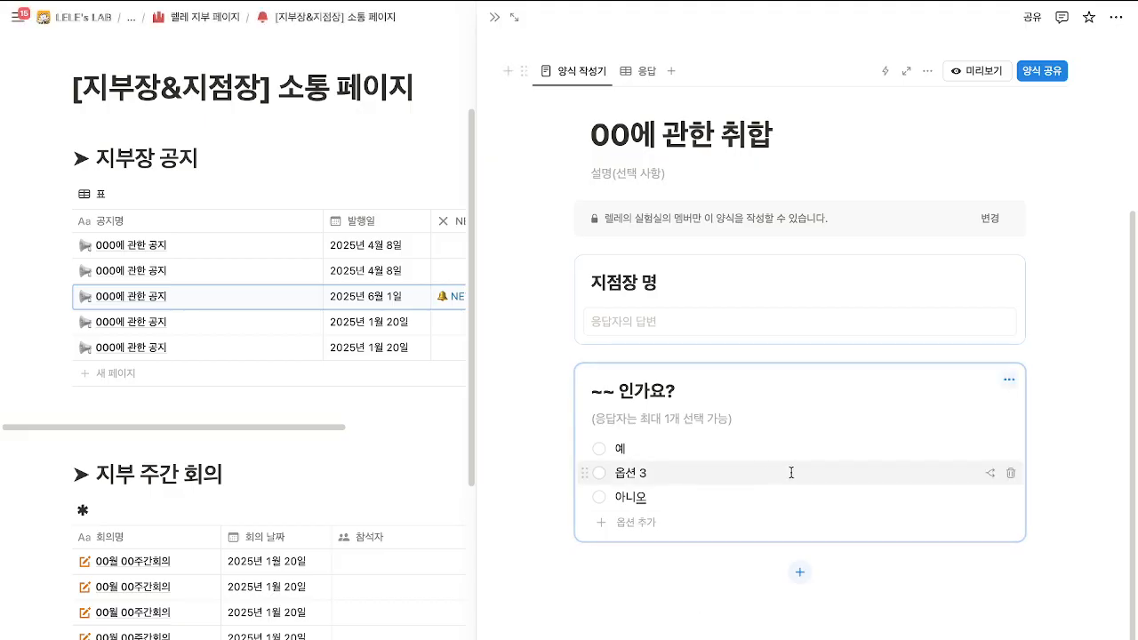
left_click(1008, 475)
left_click(646, 352)
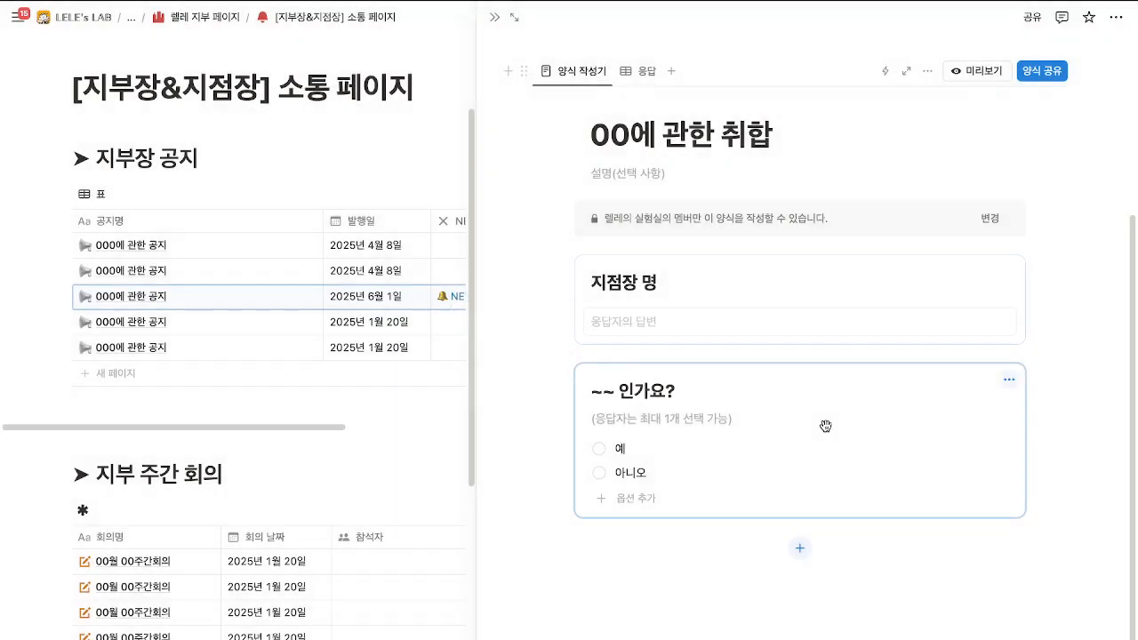
Add a 파일과 미디어 upload question titled 증거 자료를 제출해주세요.
left_click(809, 547)
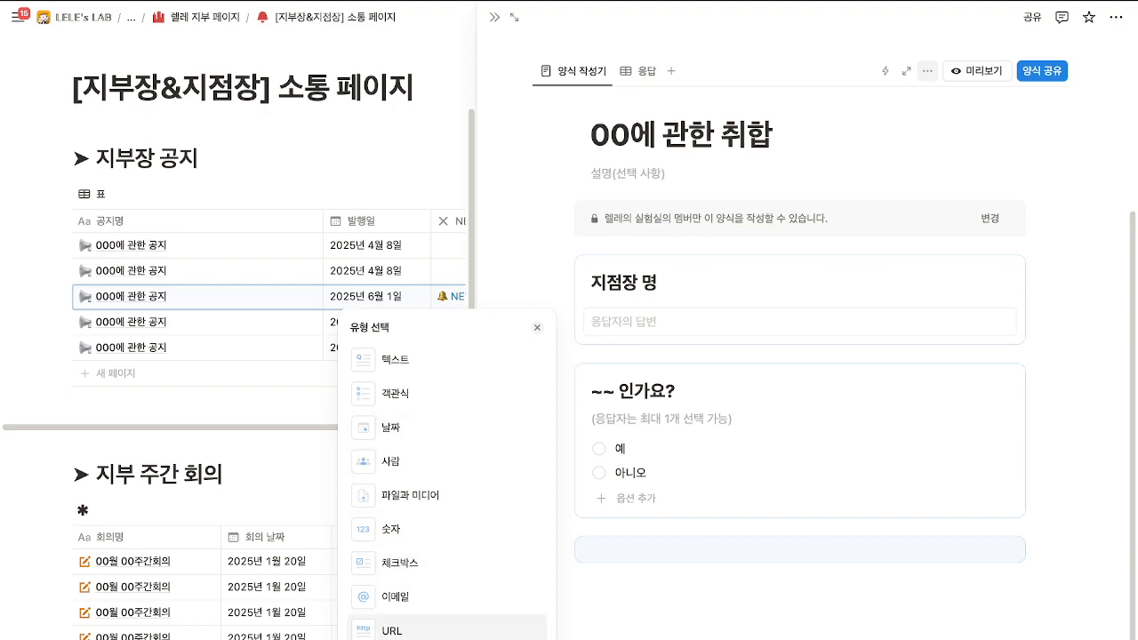
left_click(416, 495)
left_click_drag(690, 439, 590, 439)
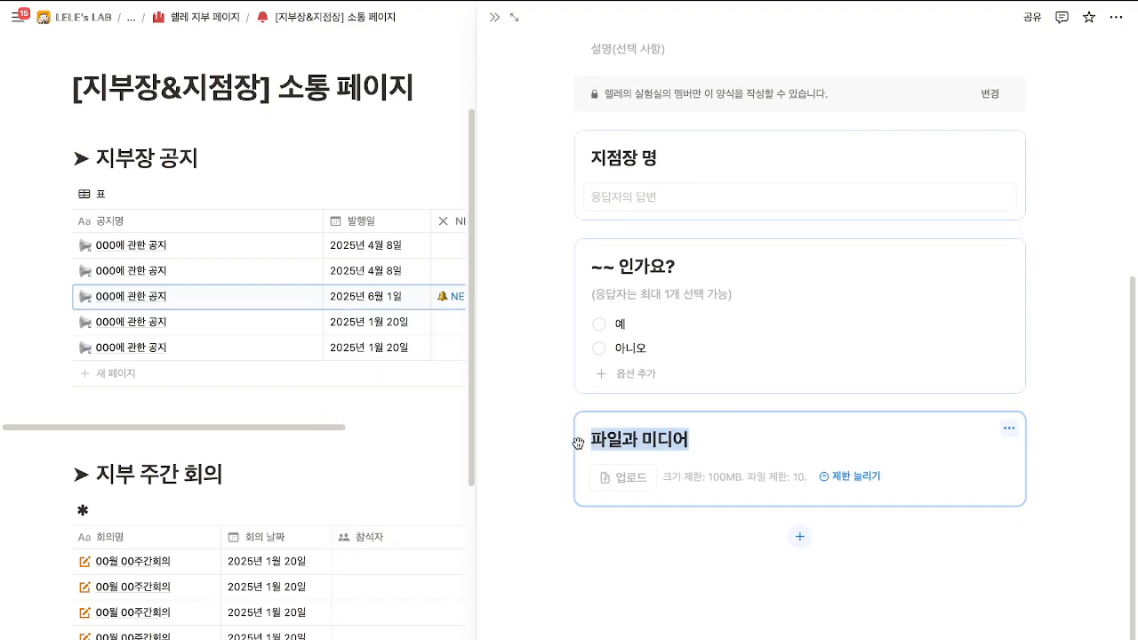
type("증거 자료를 제")
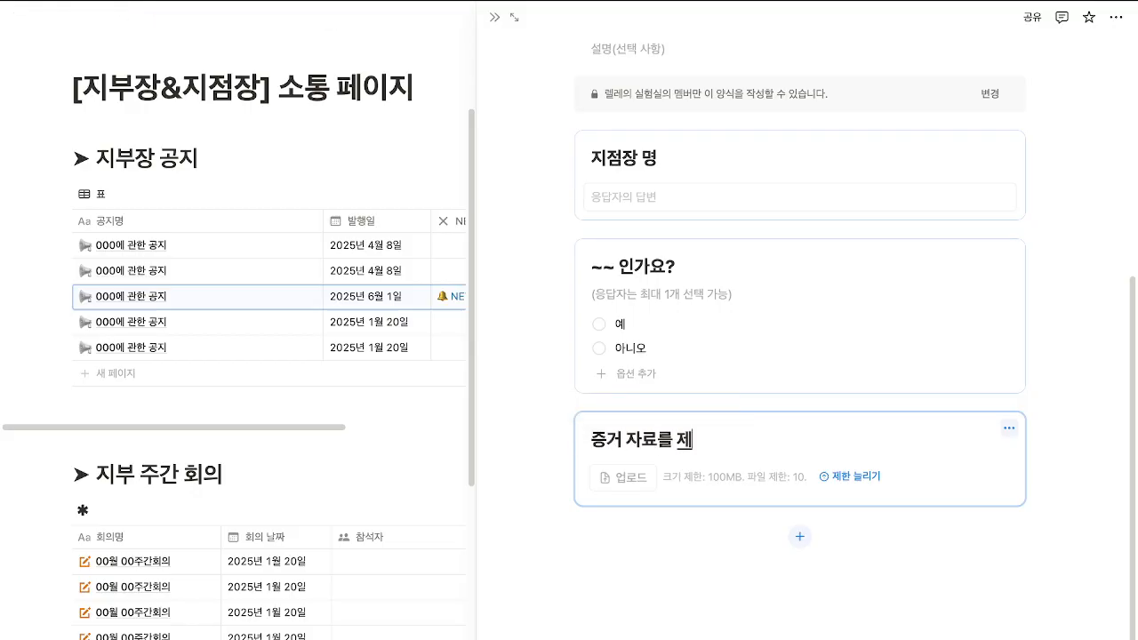
type("출해주세요")
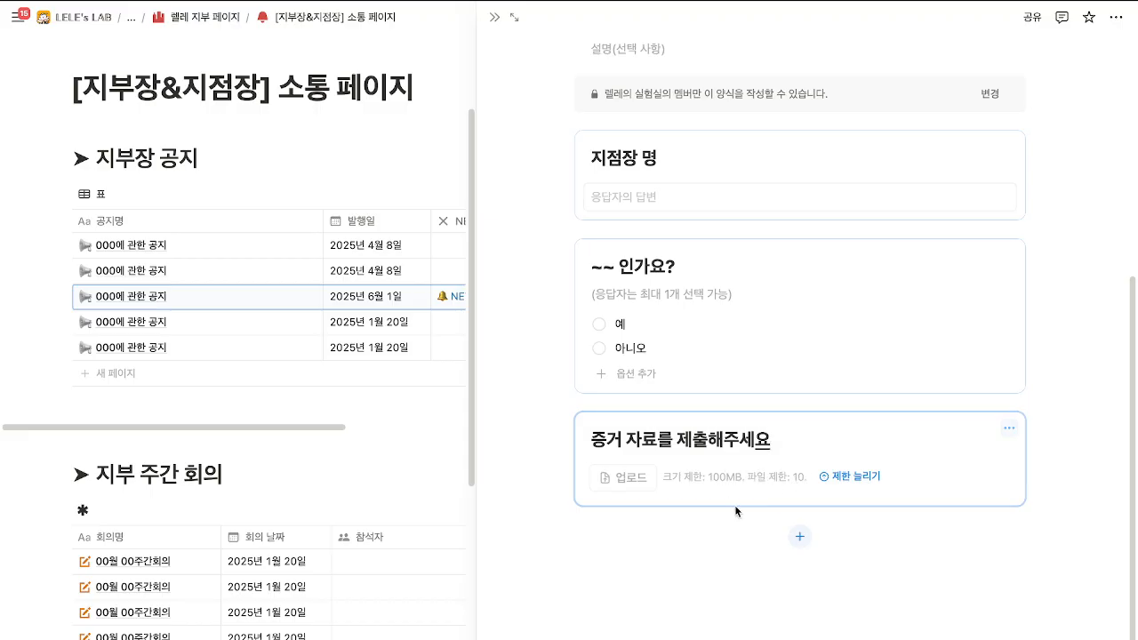
scroll(730, 525, "up", 3)
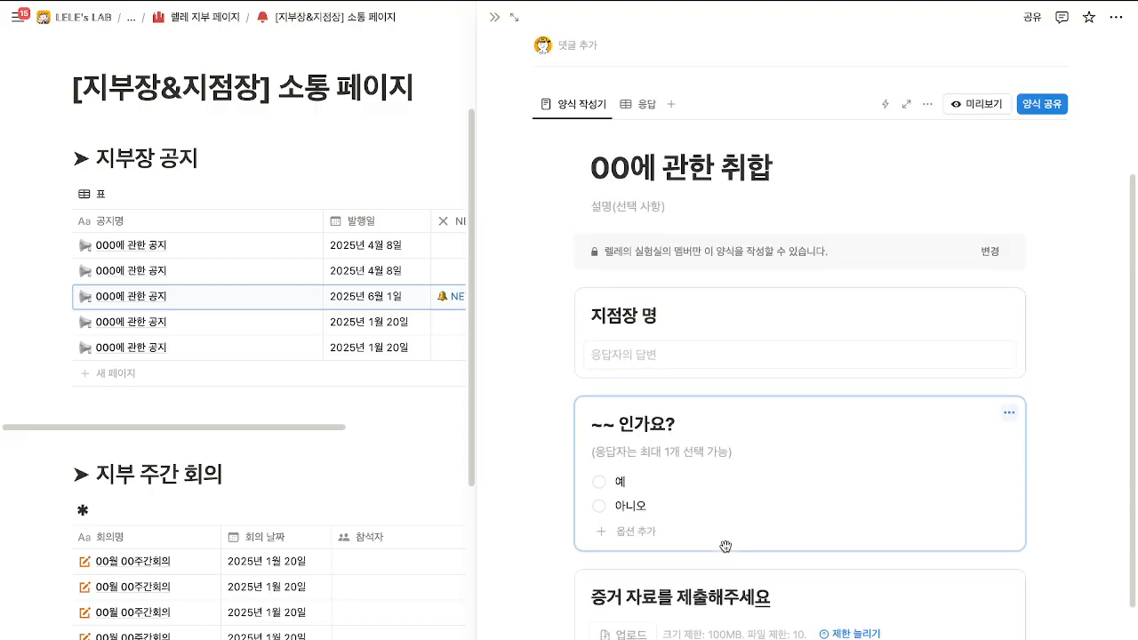
Set the form's 작성 가능한 사용자 to 링크가 있는 웹의 모든 사용자.
left_click(1044, 108)
left_click(993, 258)
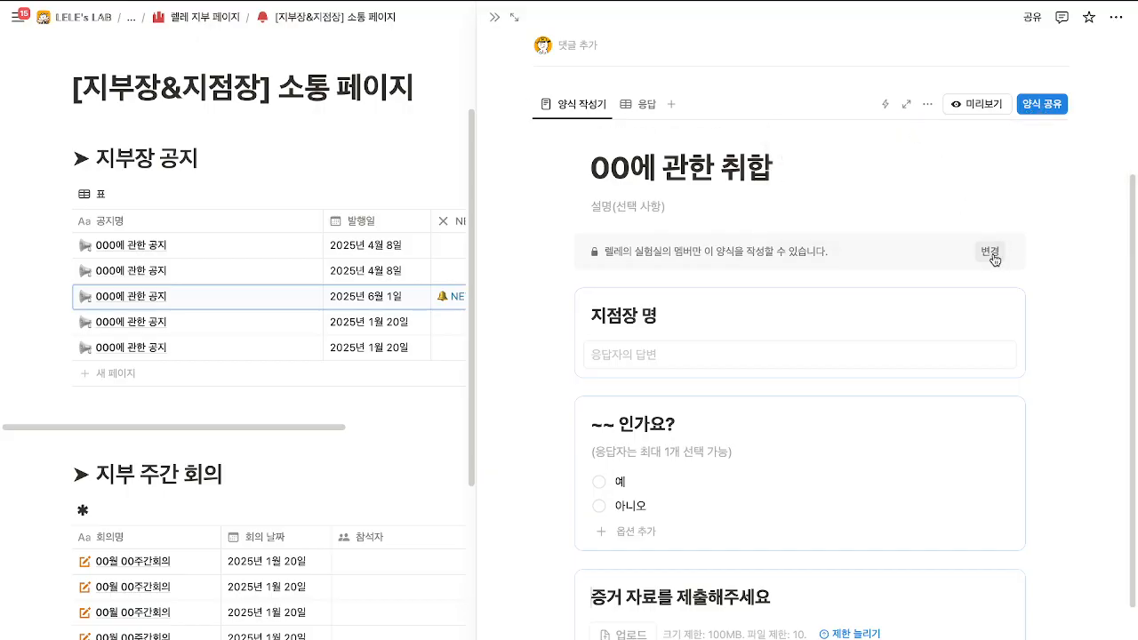
left_click(1048, 79)
left_click(982, 131)
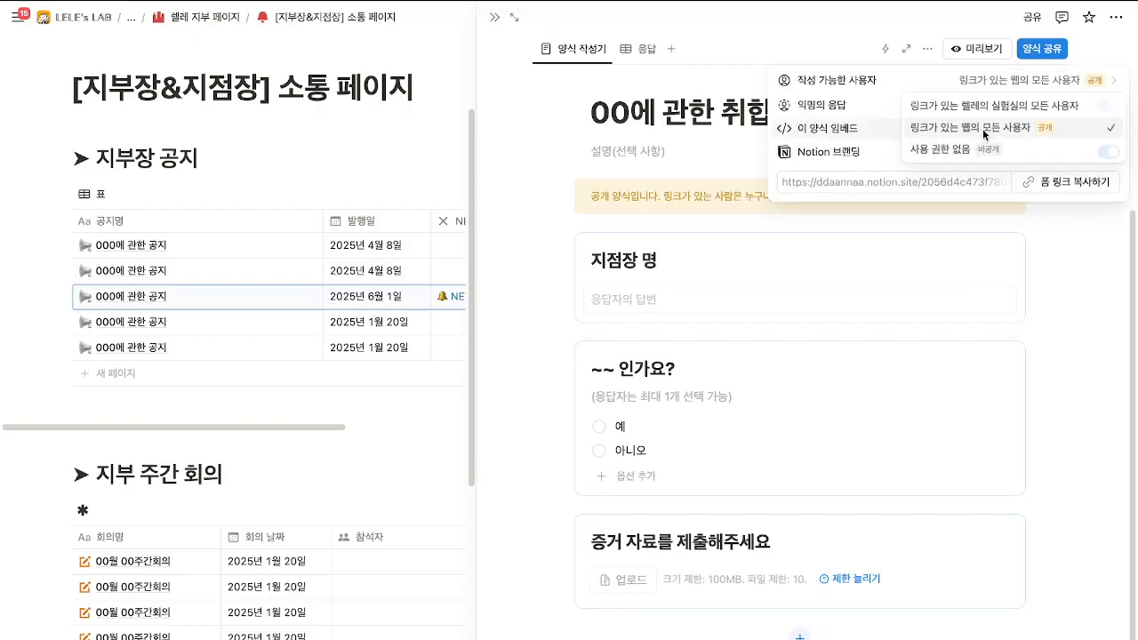
left_click(1077, 279)
scroll(1066, 231, "up", 3)
Copy the form's public link with 폼 링크 복사하기 and close the form panel.
left_click(1042, 181)
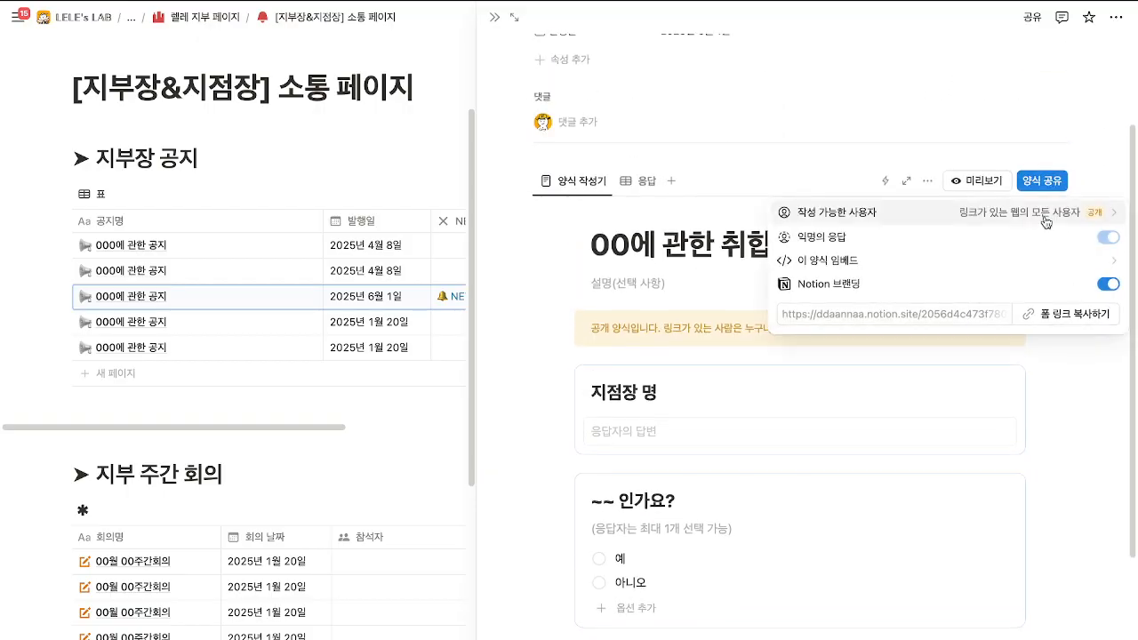
left_click(1080, 323)
left_click(1060, 379)
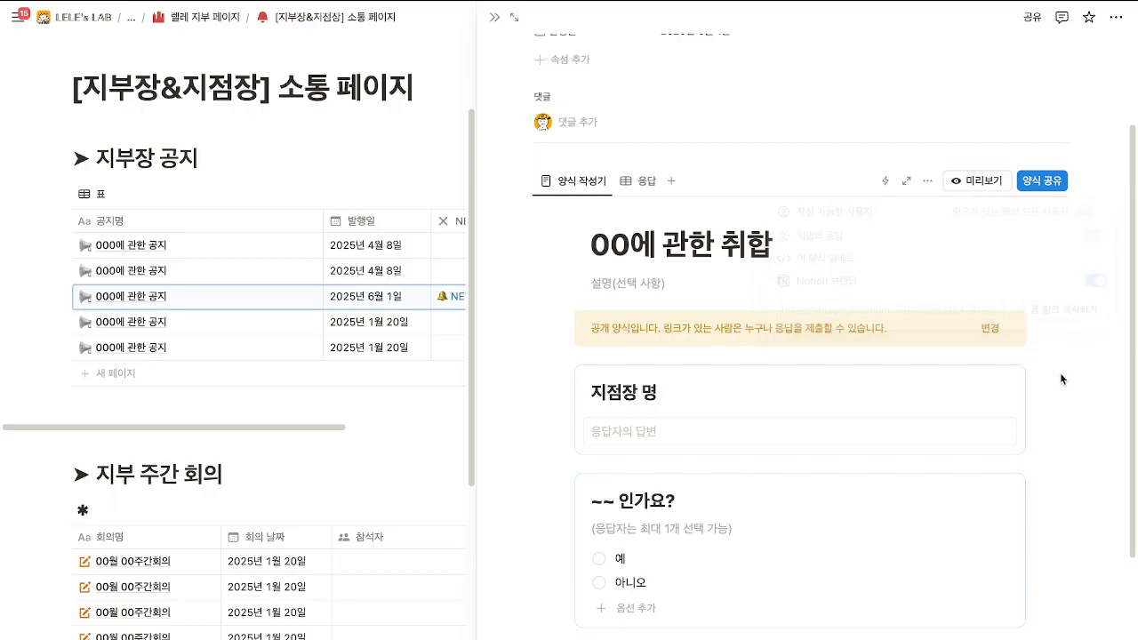
left_click(495, 19)
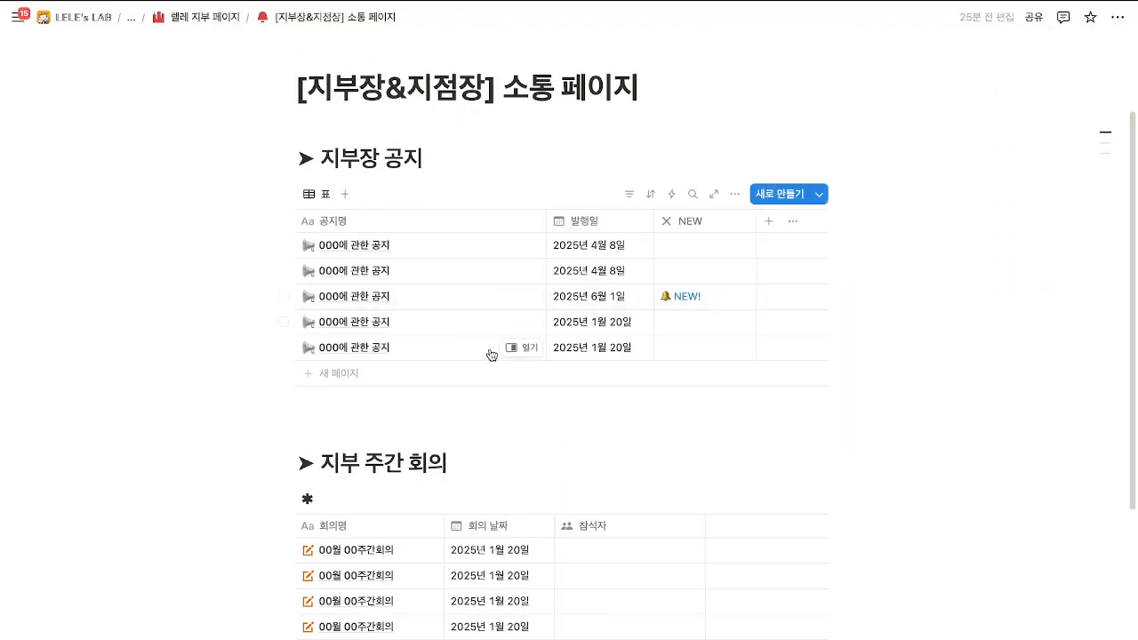
Look over the first meeting's page and attendees in 지부 주간 회의 without changing anything.
scroll(487, 351, "down", 3)
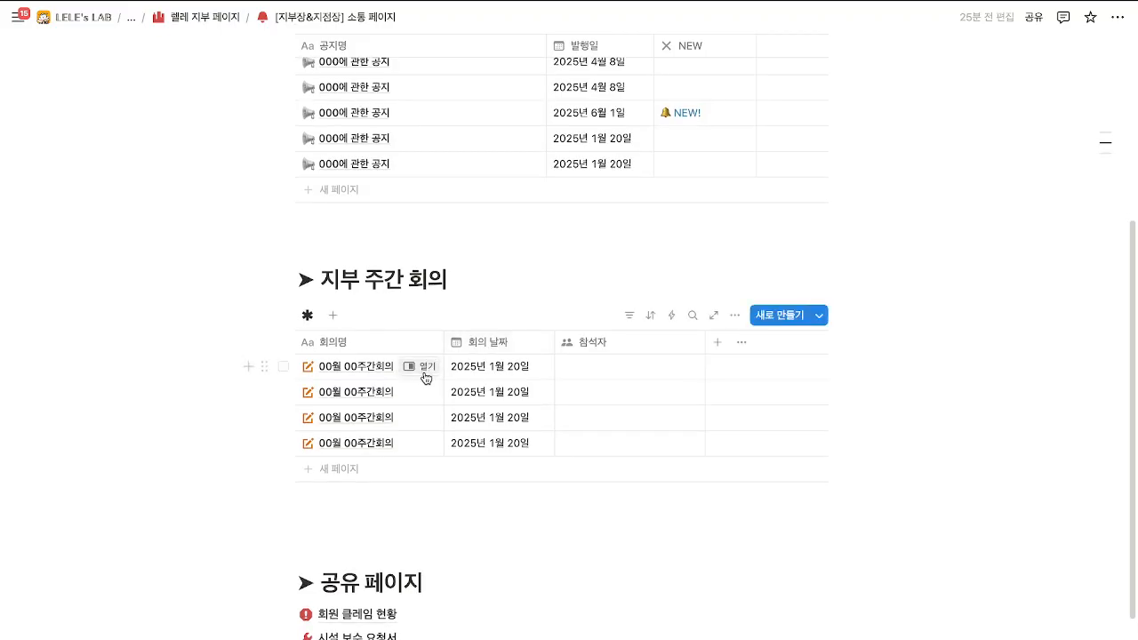
left_click(422, 370)
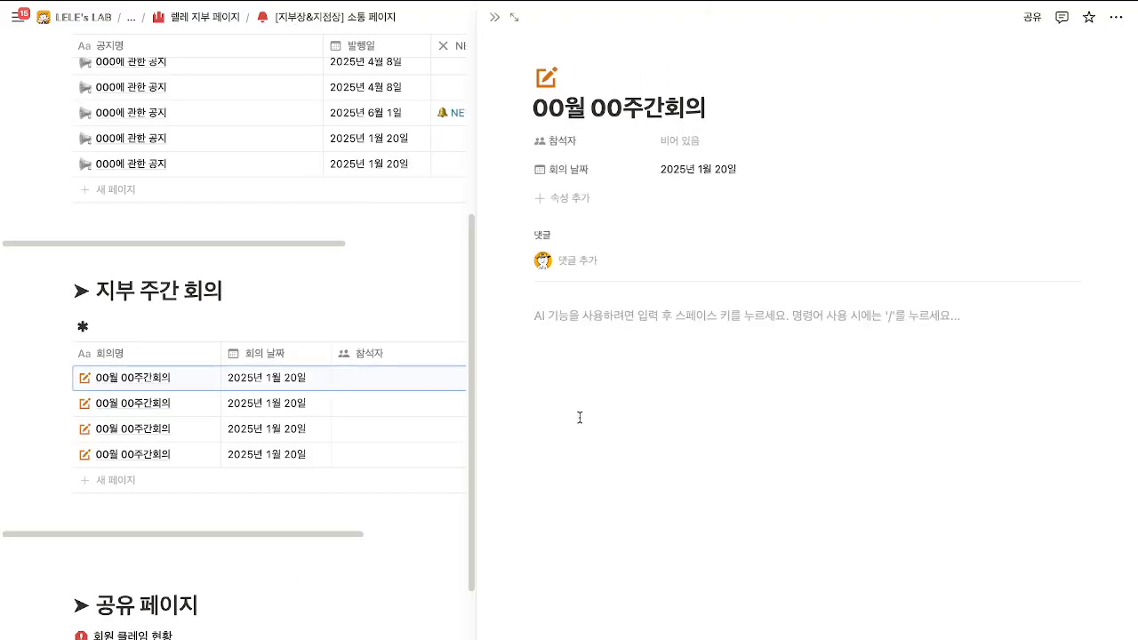
left_click(494, 17)
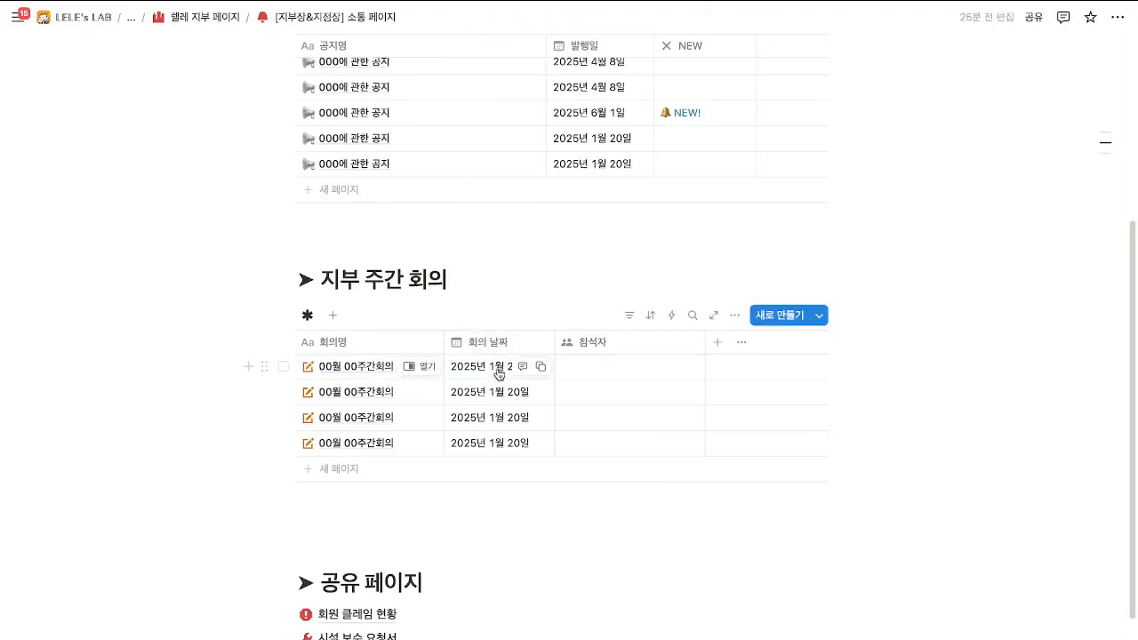
left_click(587, 366)
key("Escape")
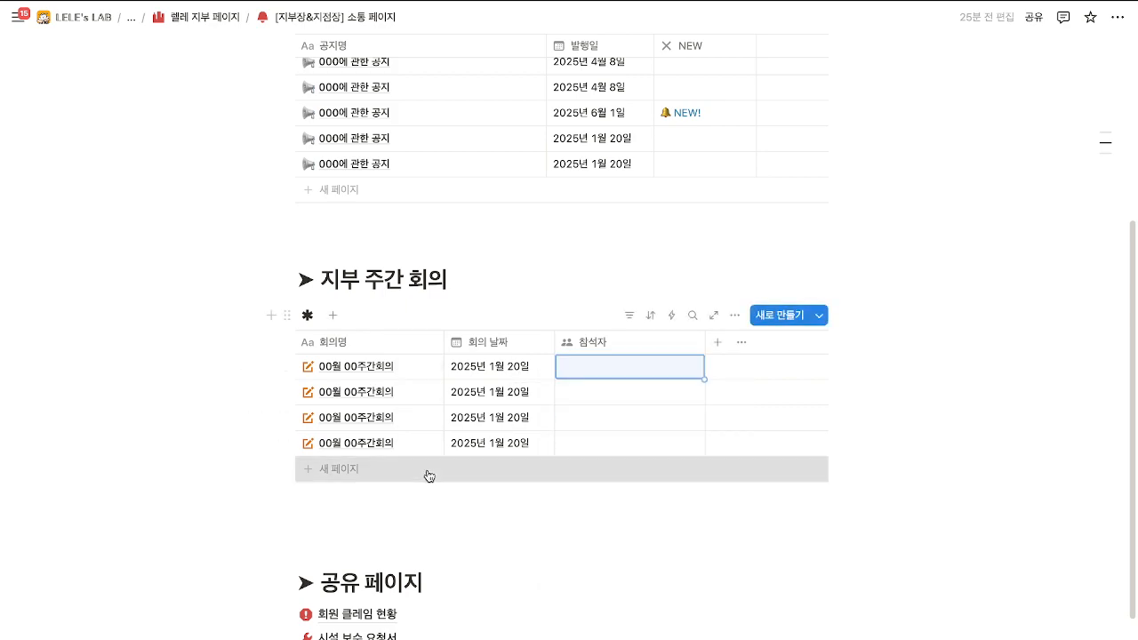
Add a new 00월 00주간회의 row with 회의 날짜 2025년 6월 4일.
left_click(429, 477)
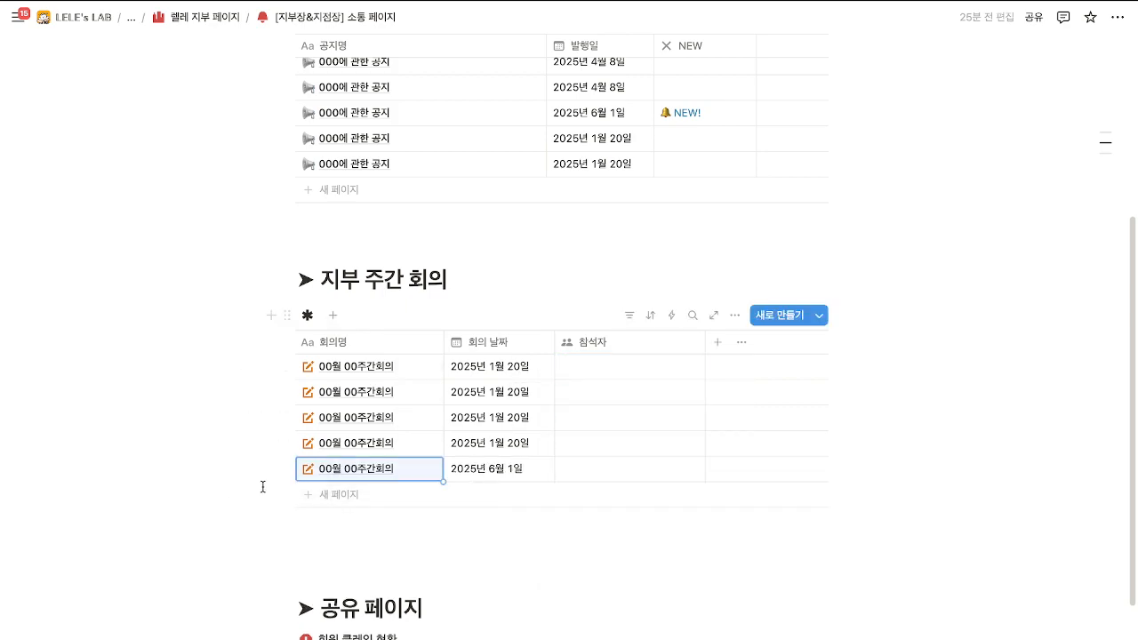
left_click(491, 473)
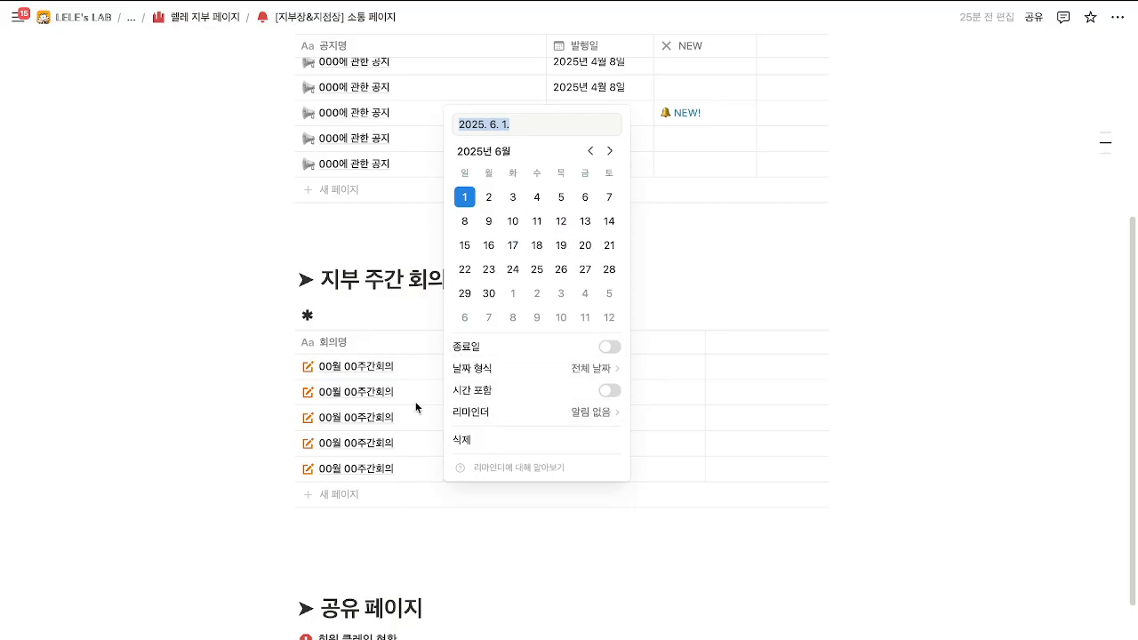
left_click(536, 197)
left_click(219, 419)
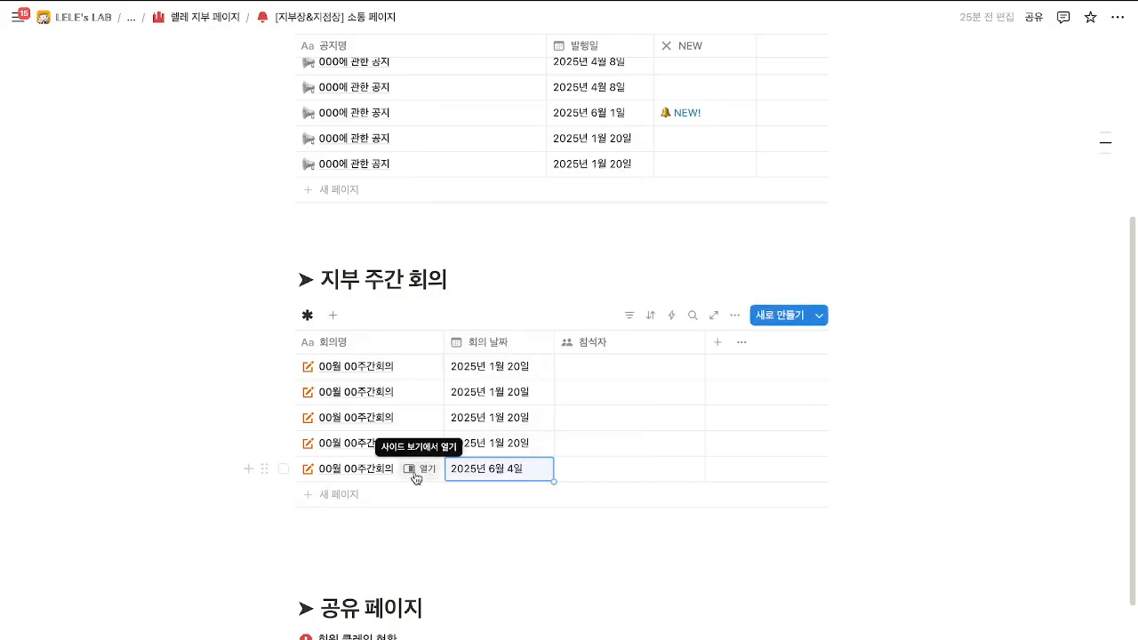
left_click(417, 471)
type("ㅇㅣㄴㅇㄹ")
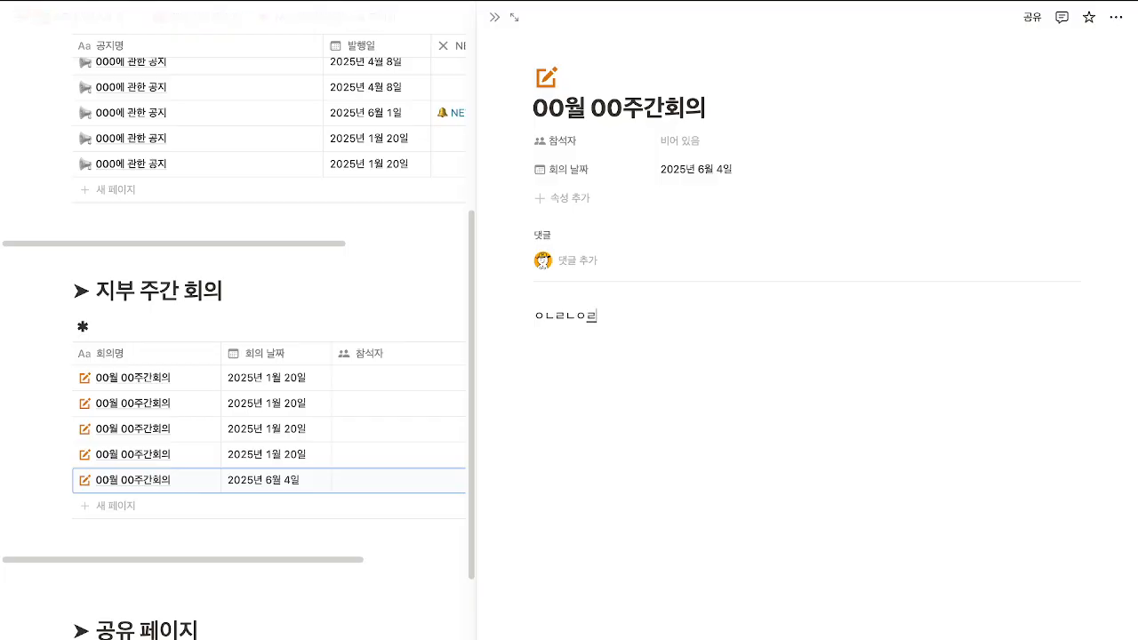
key("BackSpace")
key("BackSpace")
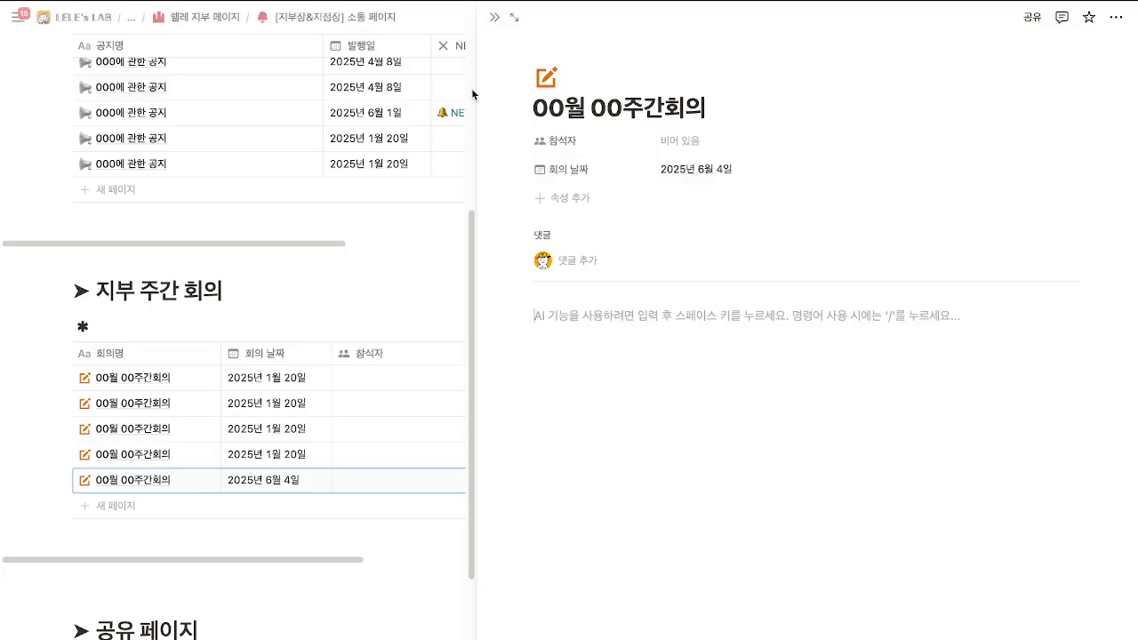
key("Escape")
scroll(499, 441, "down", 2)
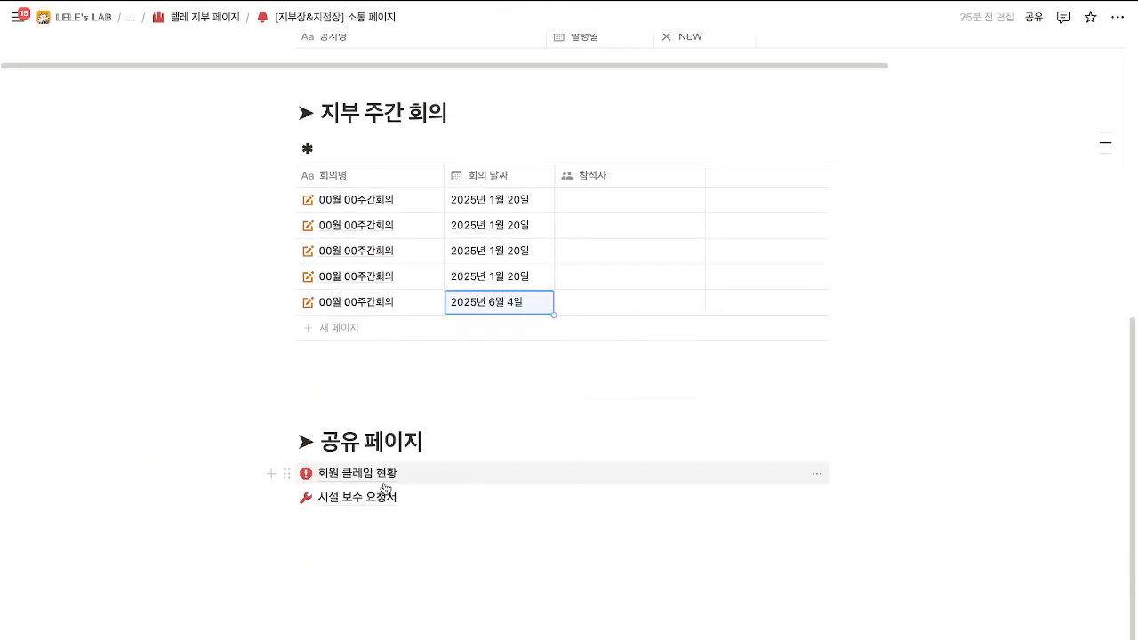
Open the 회원 클레임 현황 board and add a new card under 클레임 발생.
mouse_move(383, 488)
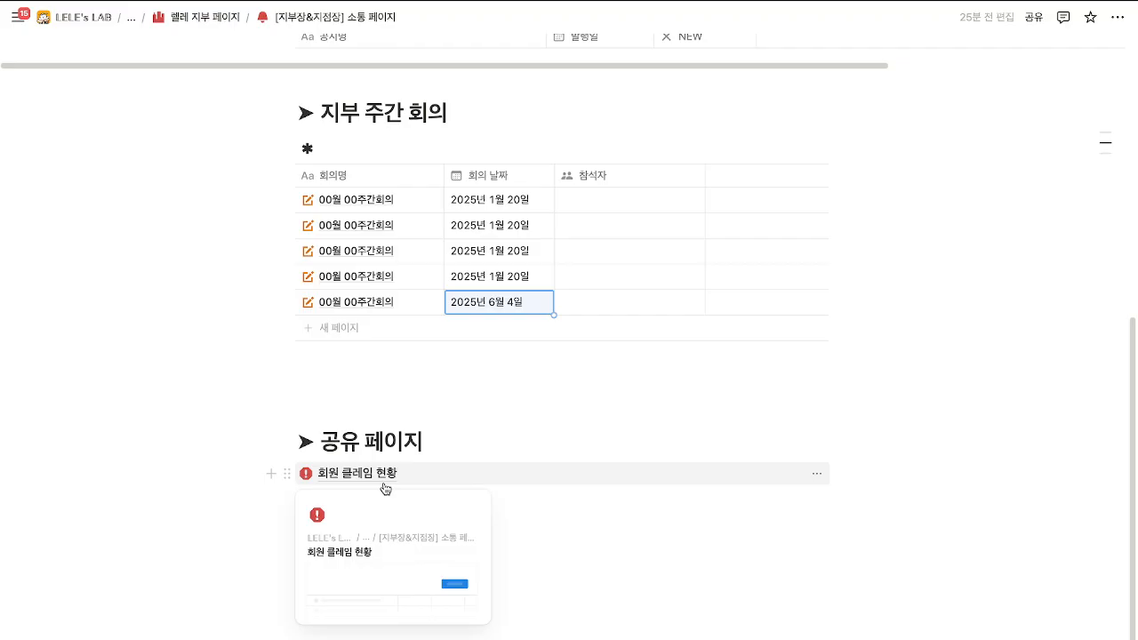
left_click(385, 479)
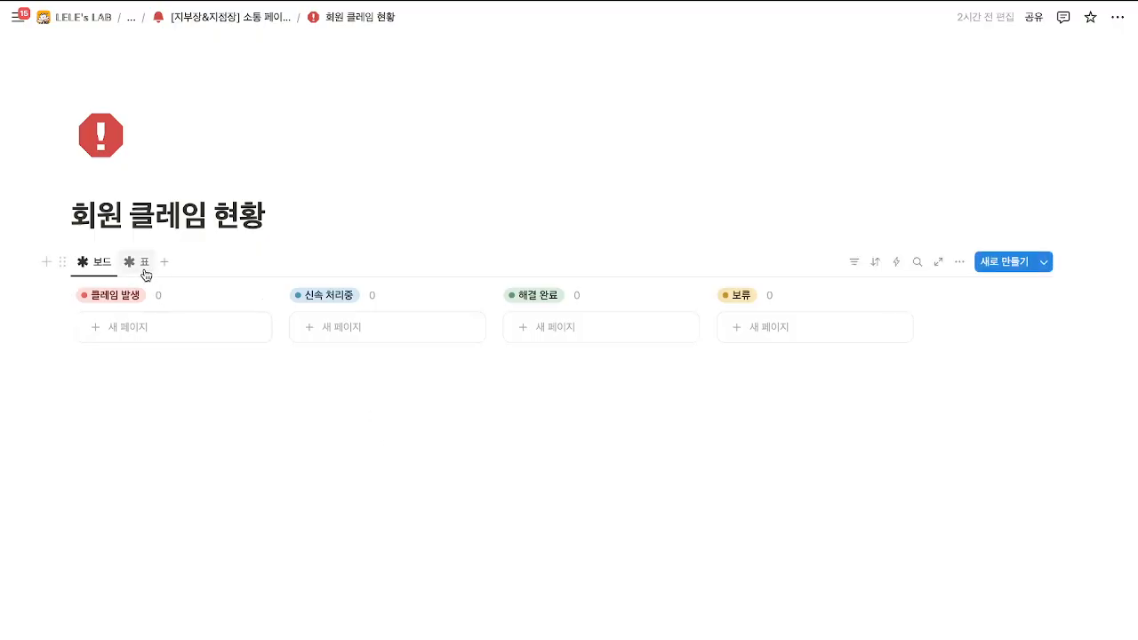
left_click(139, 329)
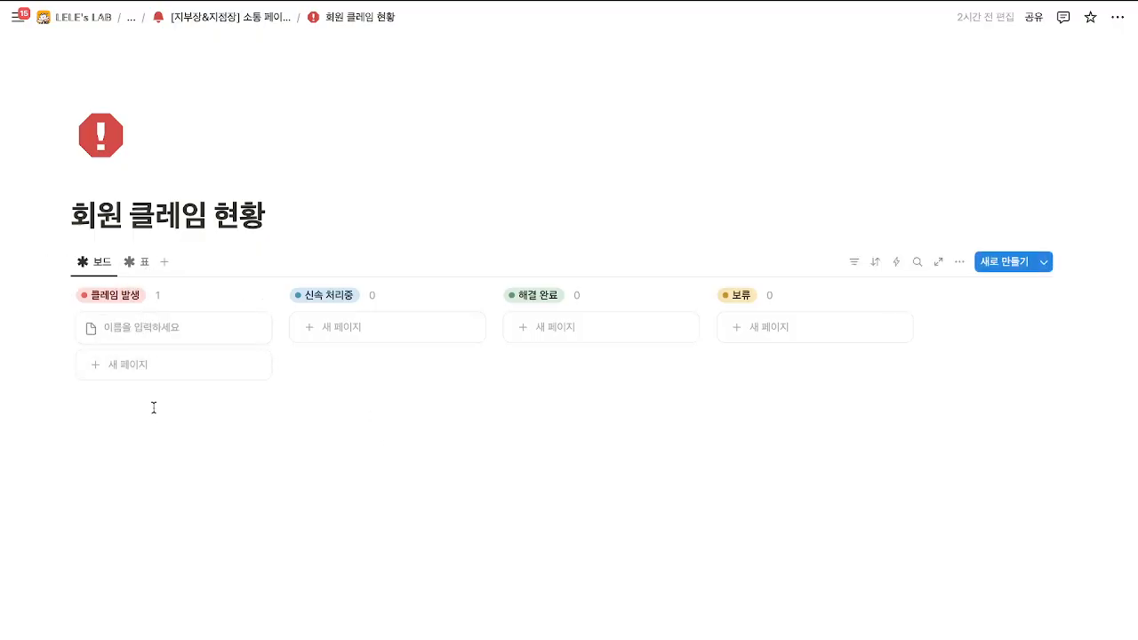
left_click(164, 425)
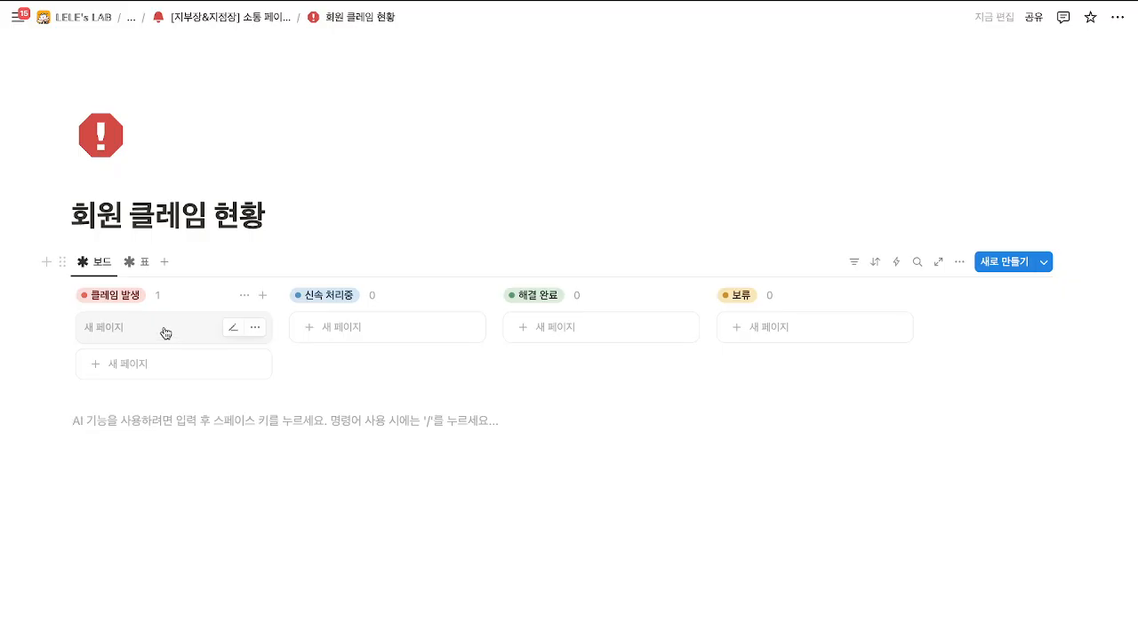
left_click(166, 333)
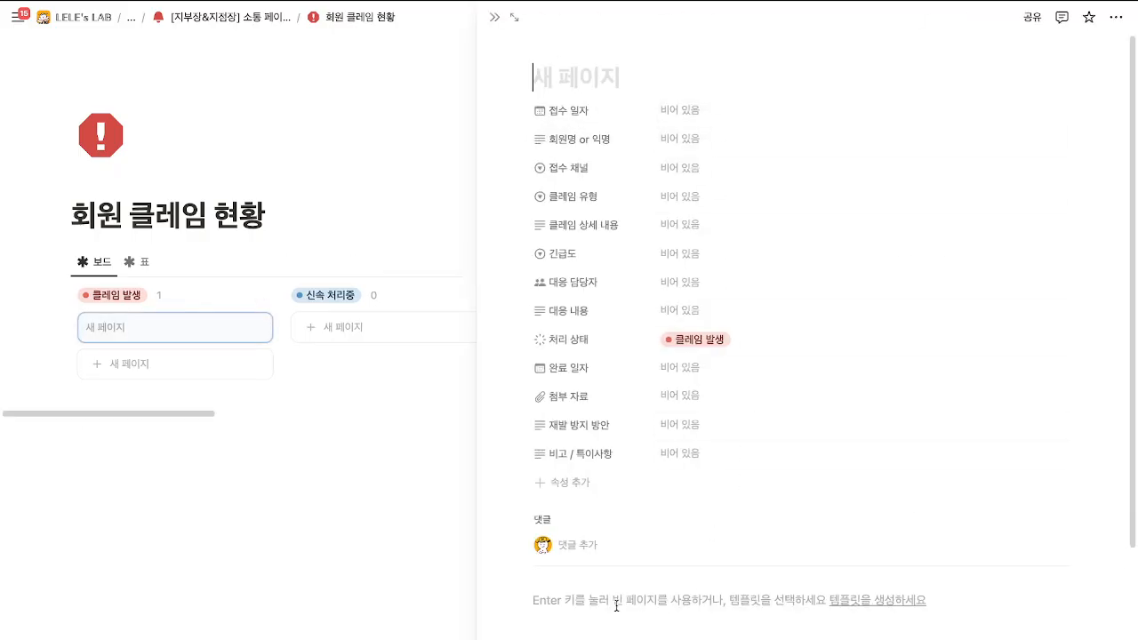
left_click(681, 612)
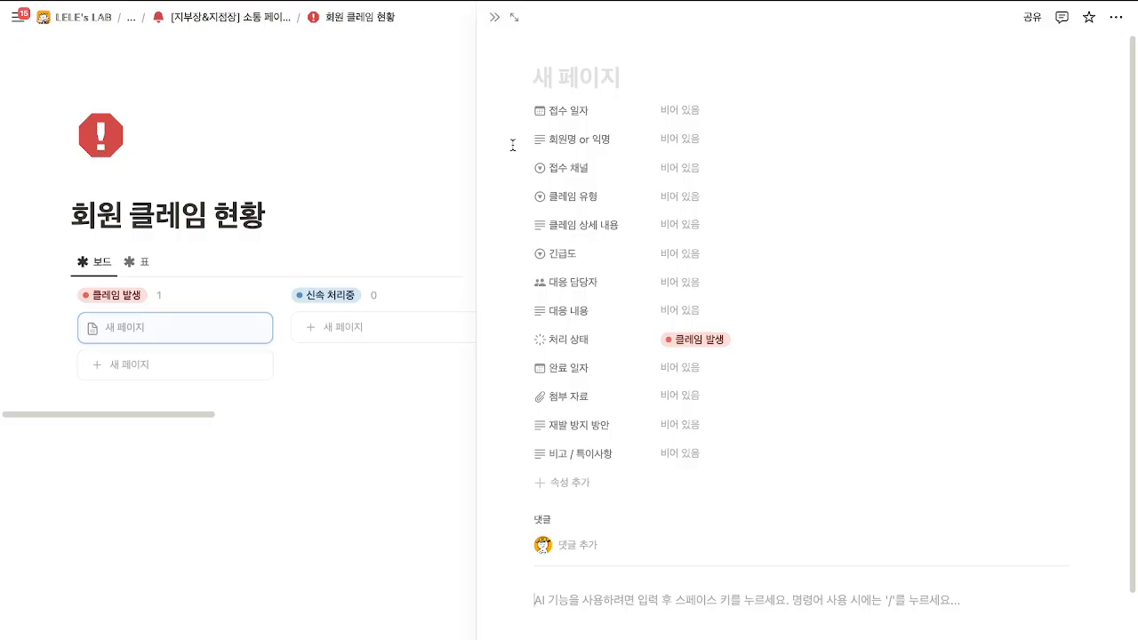
left_click(494, 16)
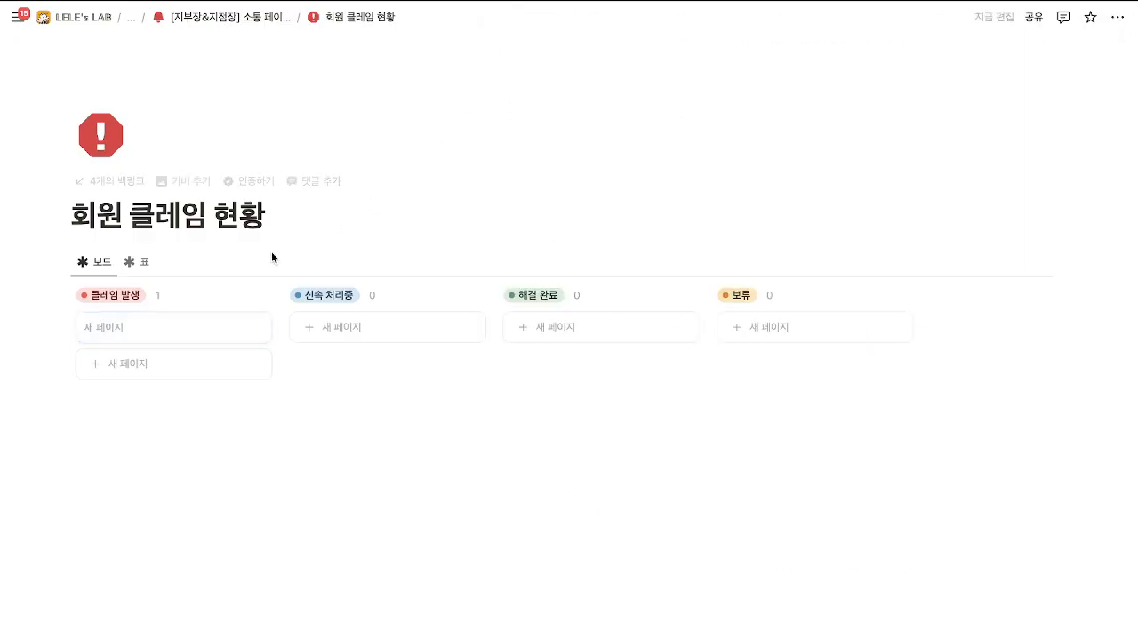
Title the new card 클레임 A and drag it into the 보류 column.
left_click(175, 330)
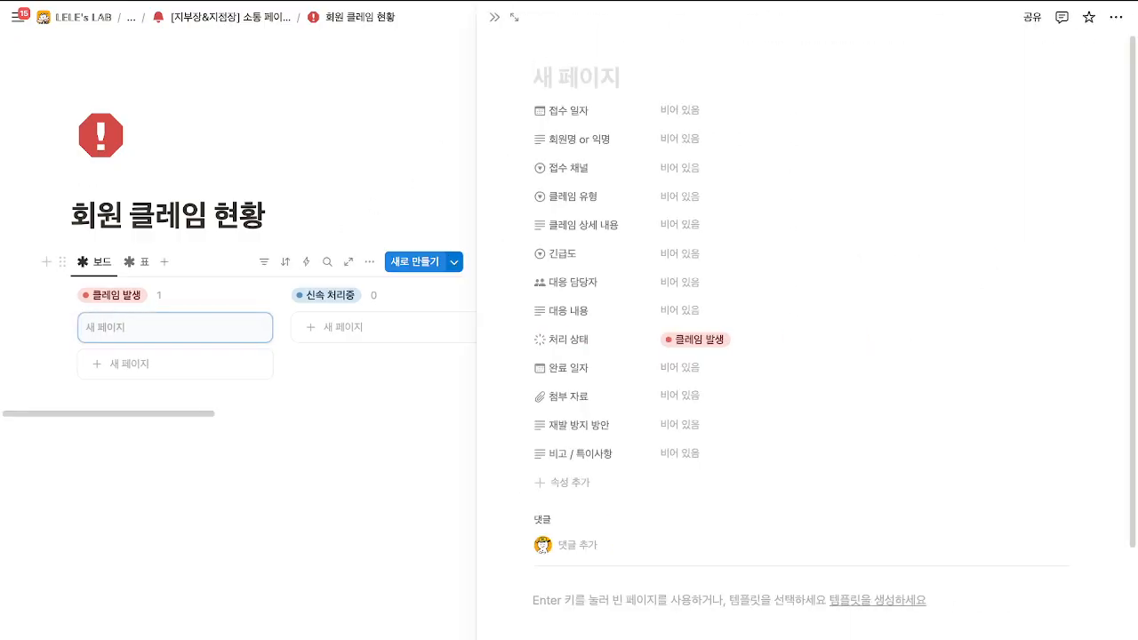
type("클레임 A")
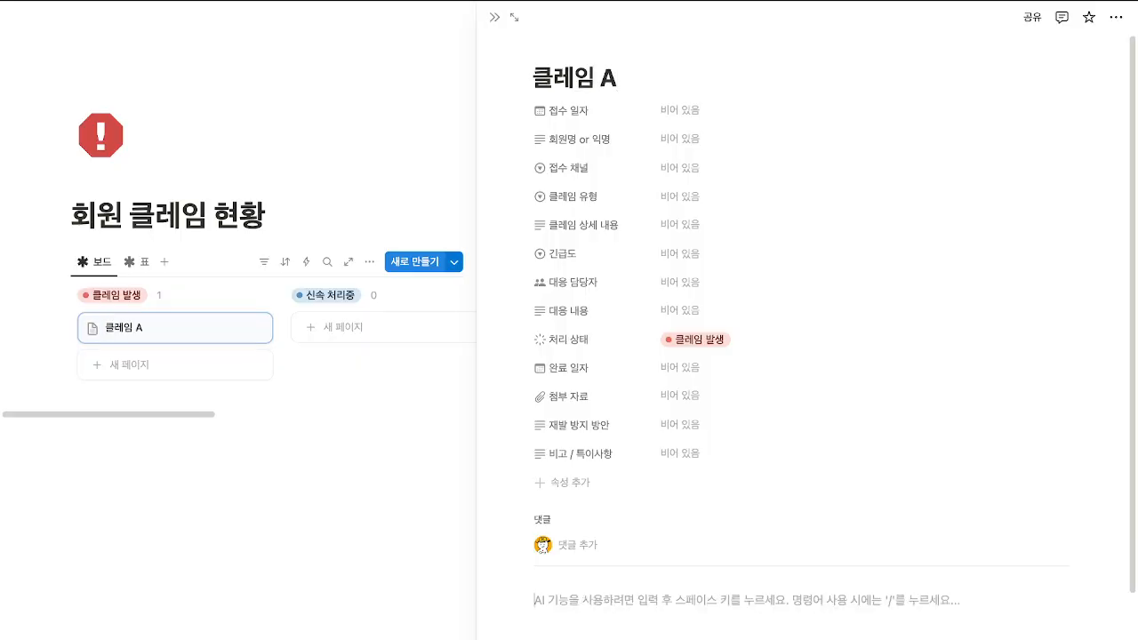
left_click(494, 16)
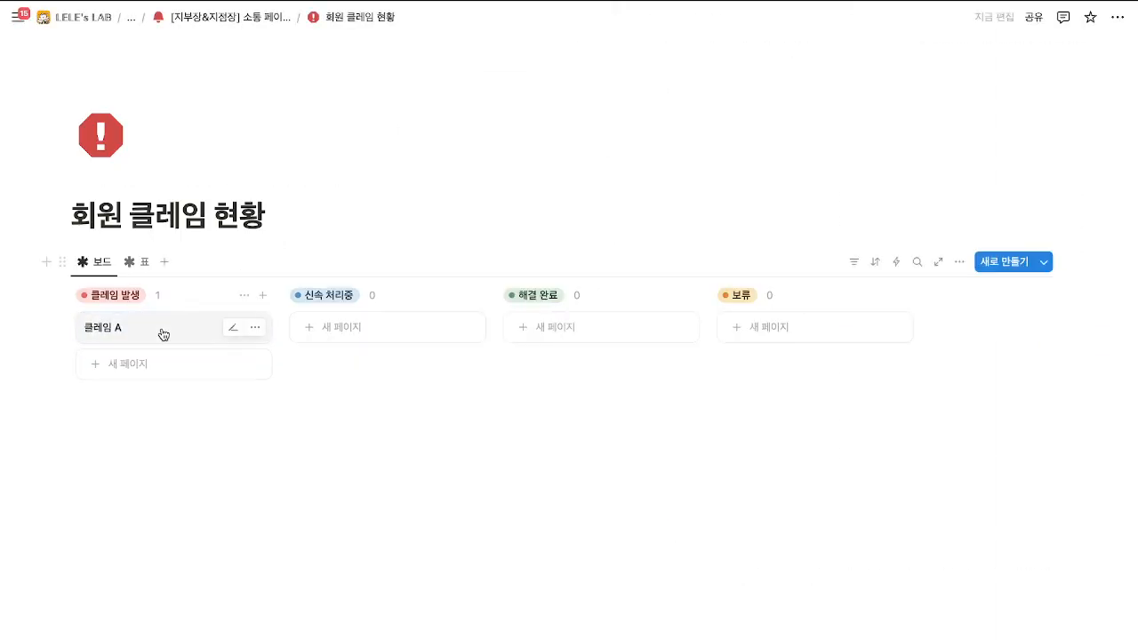
left_click_drag(160, 330, 742, 311)
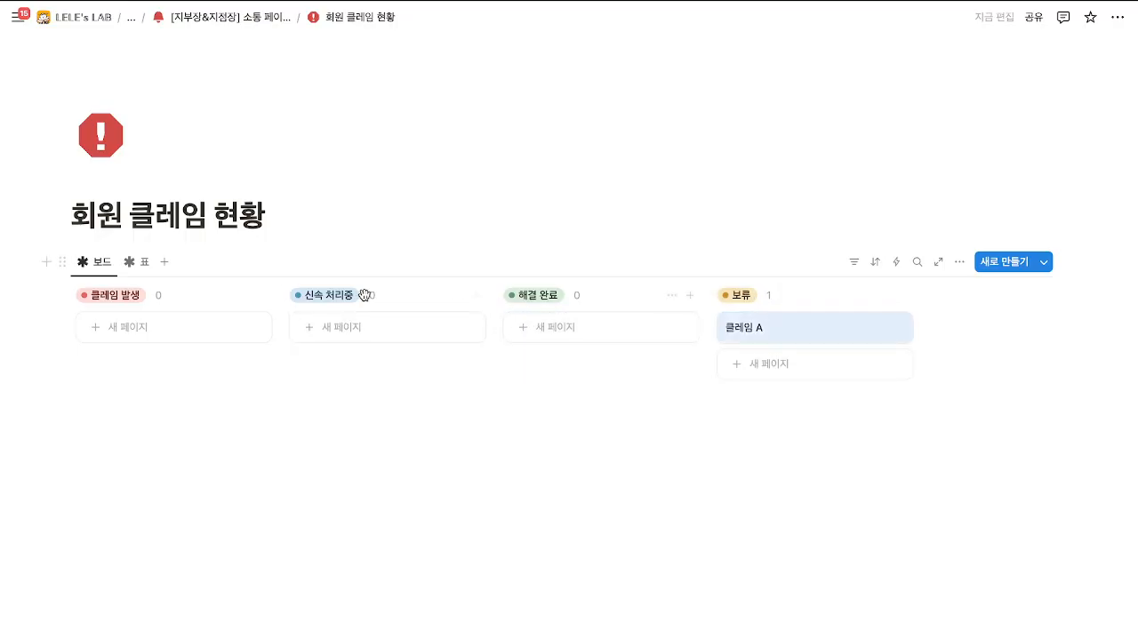
In table view, set 클레임 A's 처리 상태 back to 클레임 발생, then return to the 소통 페이지.
left_click(139, 262)
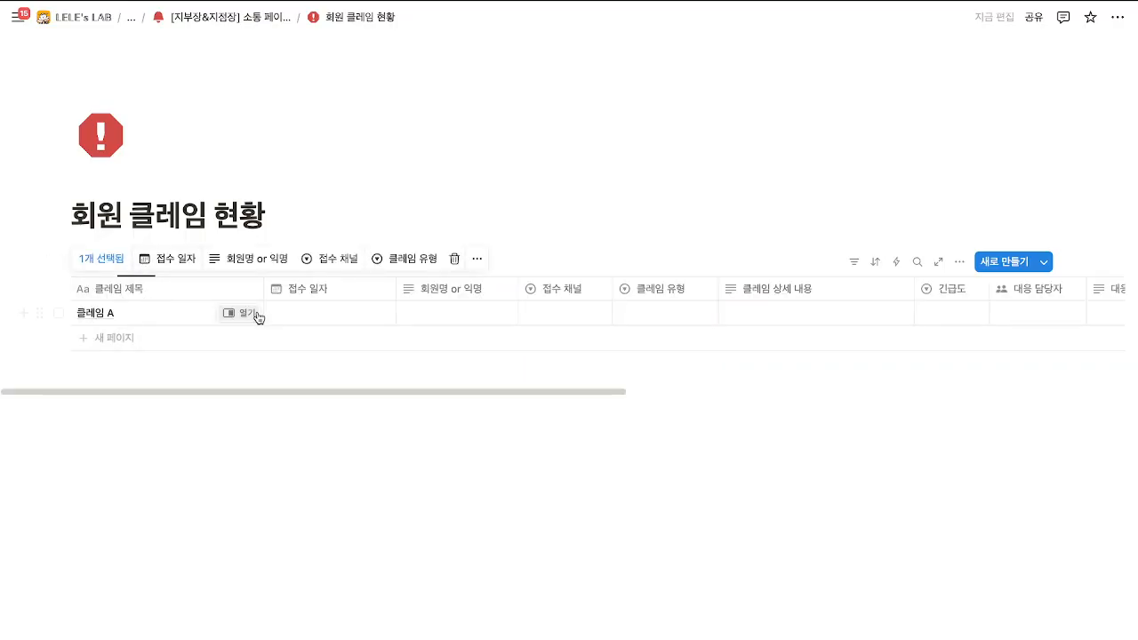
left_click_drag(409, 395, 773, 394)
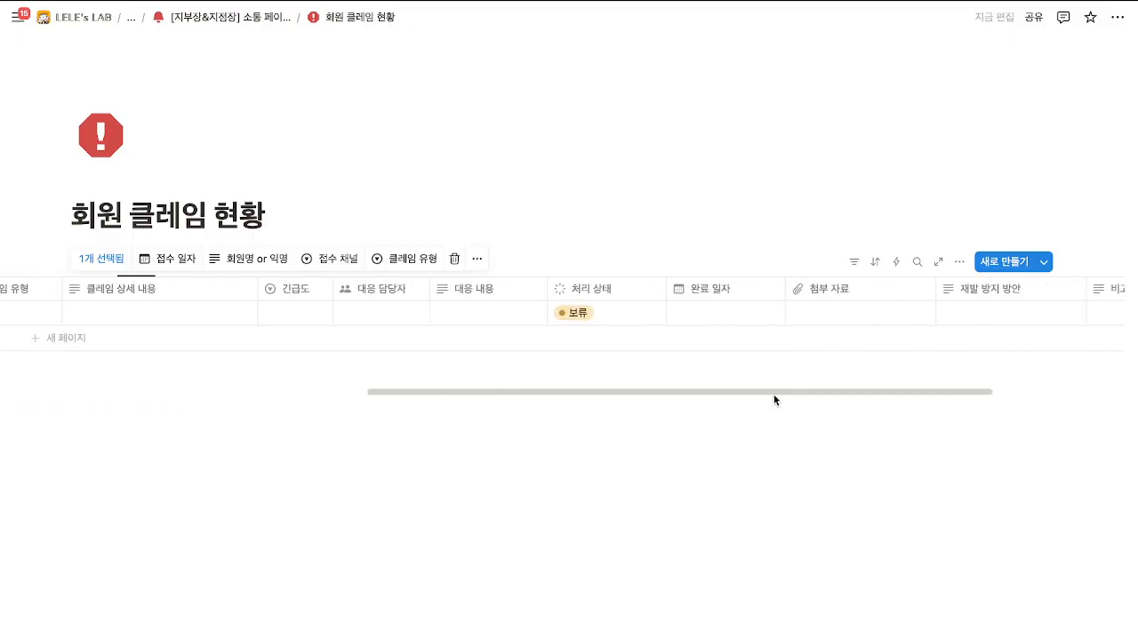
left_click(590, 313)
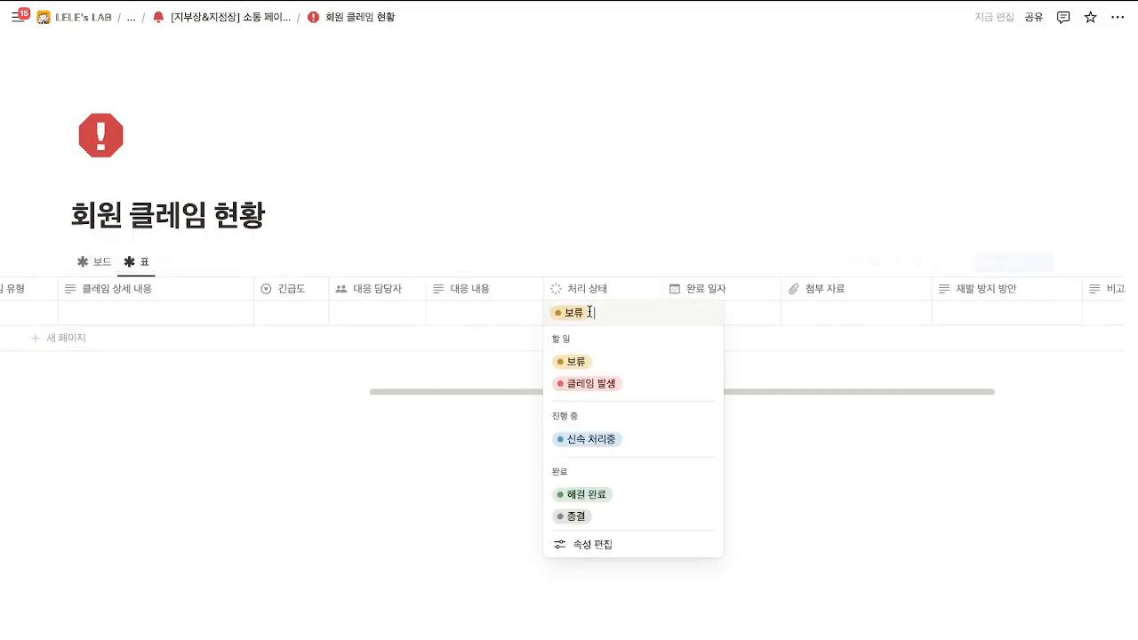
left_click(593, 386)
left_click(96, 262)
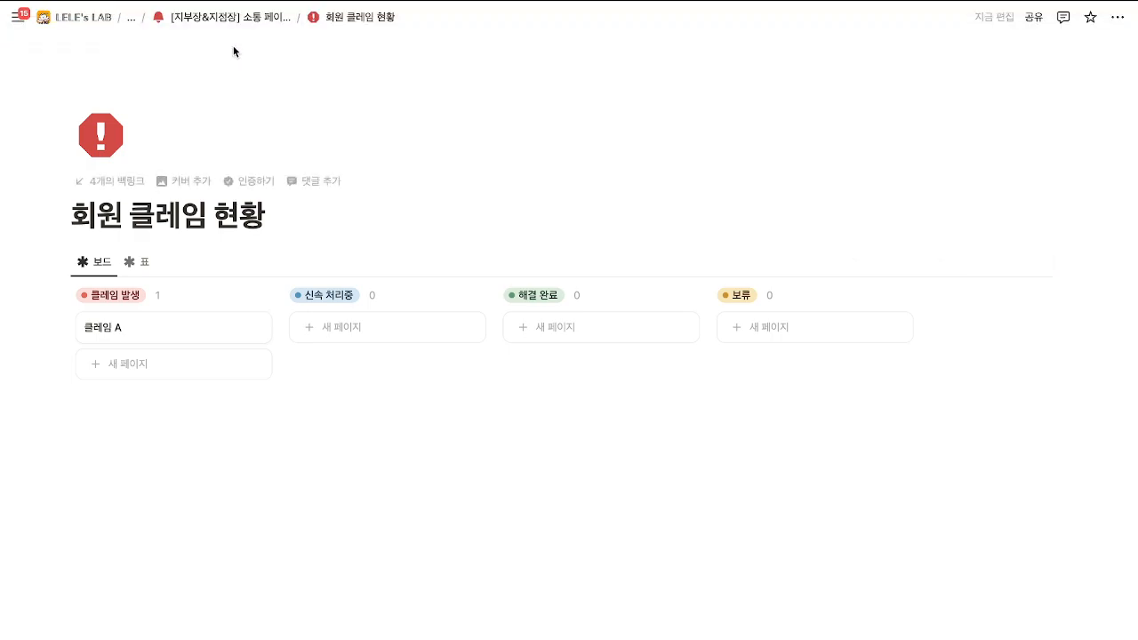
left_click(233, 17)
scroll(434, 320, "down", 5)
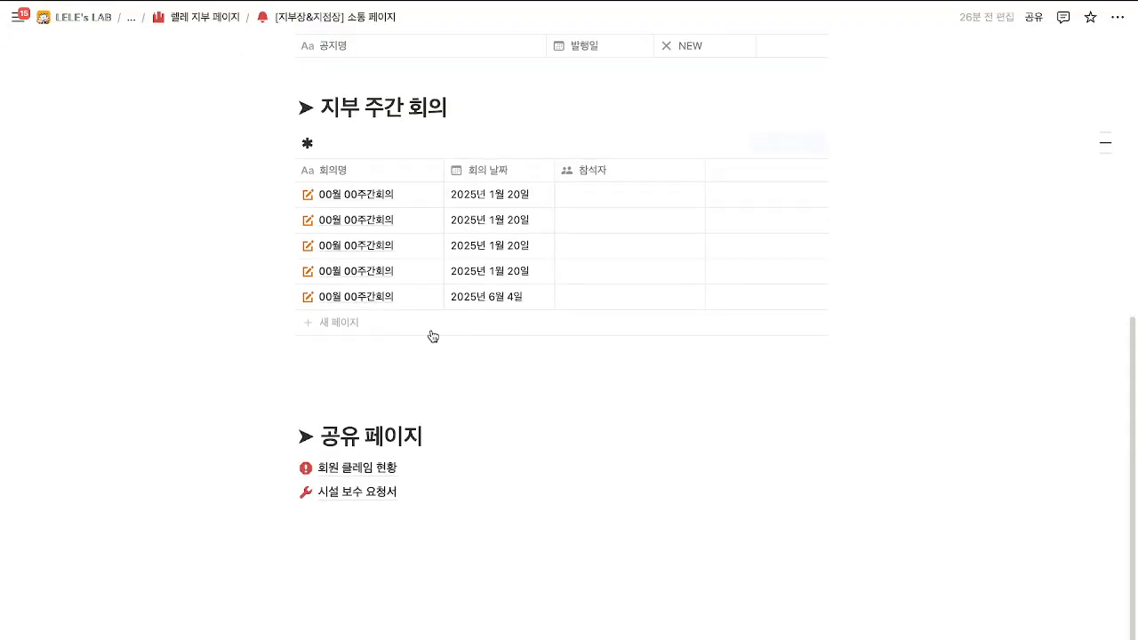
Open the 시설 보수 요청서 board and apply the 새 페이지 template to the first request card.
left_click(359, 496)
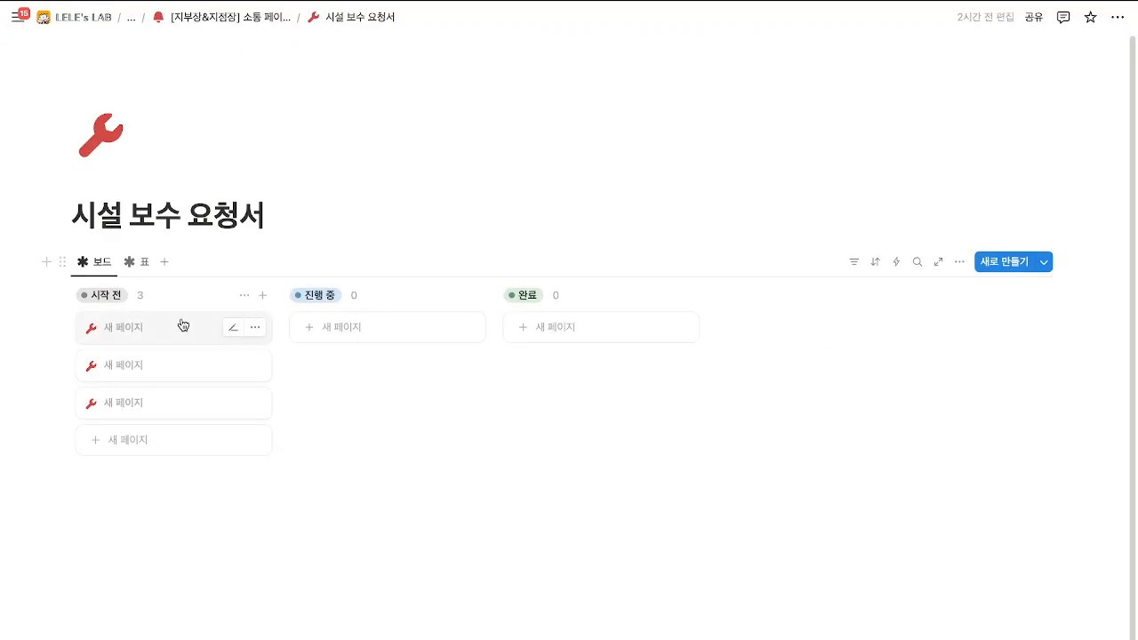
left_click(183, 325)
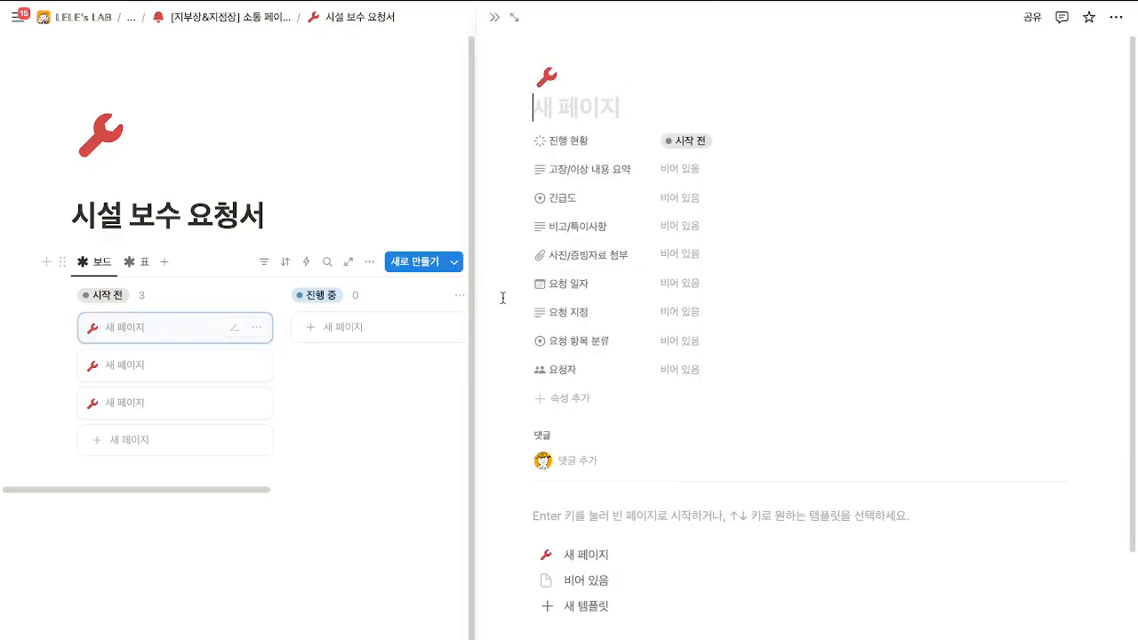
left_click(595, 554)
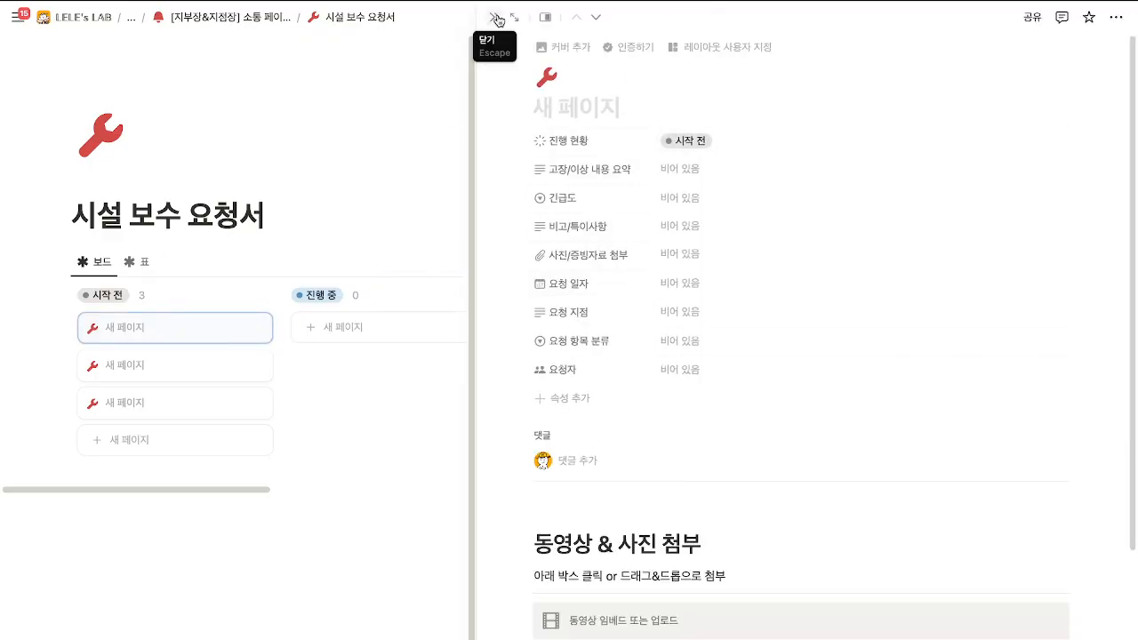
left_click(496, 18)
left_click(1043, 262)
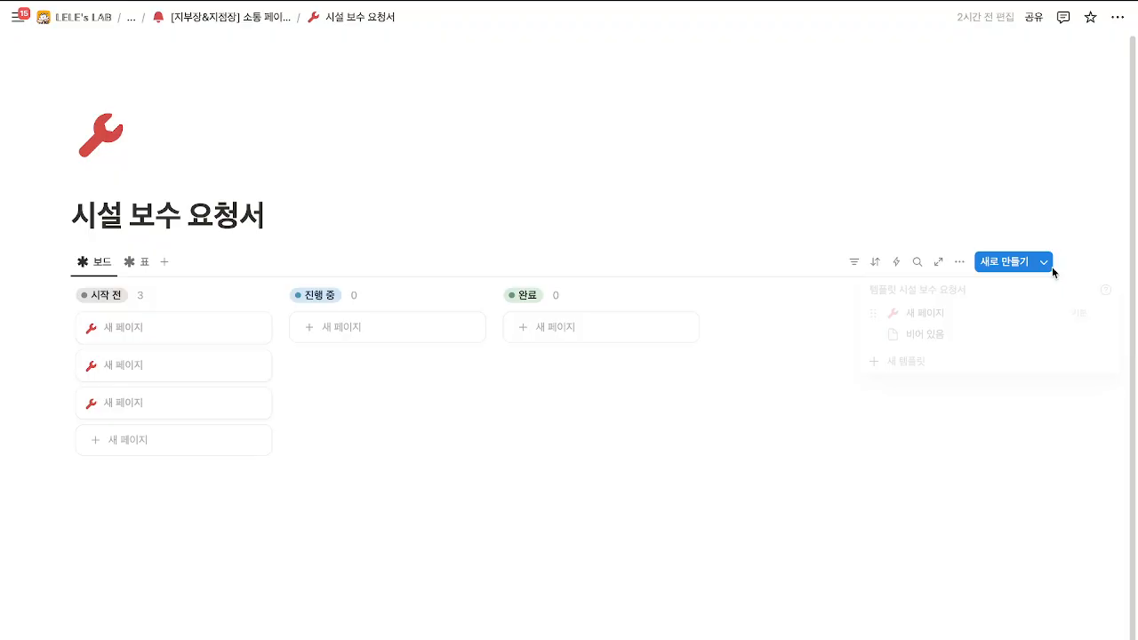
left_click(713, 263)
Create a templated request card in the 진행 중 column and open it.
left_click(385, 338)
left_click(203, 518)
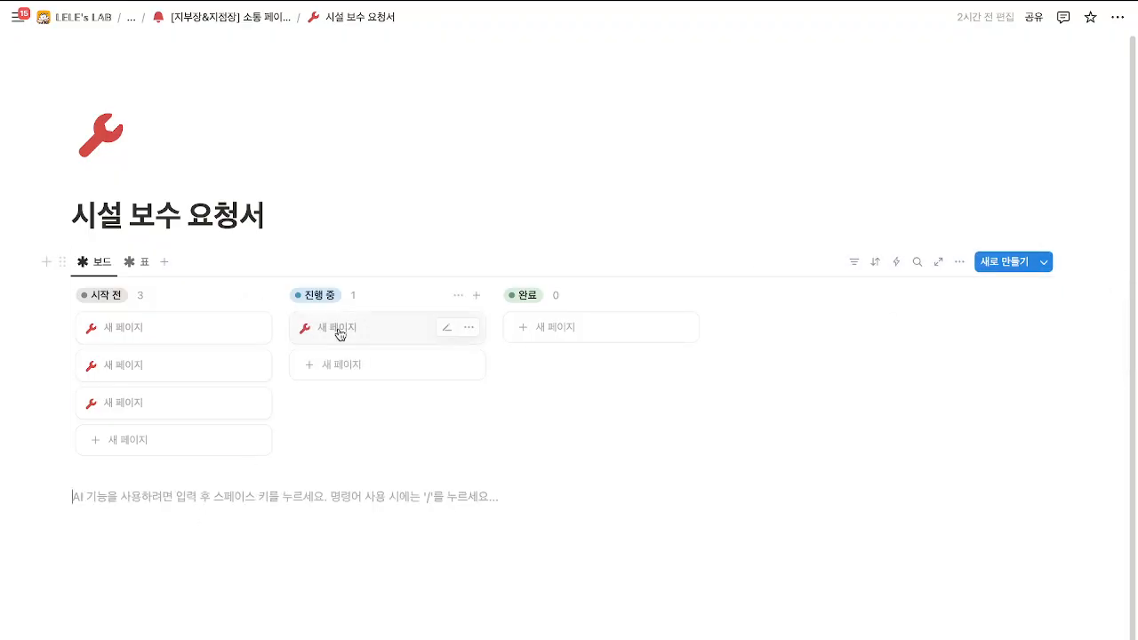
left_click(339, 330)
scroll(744, 527, "down", 3)
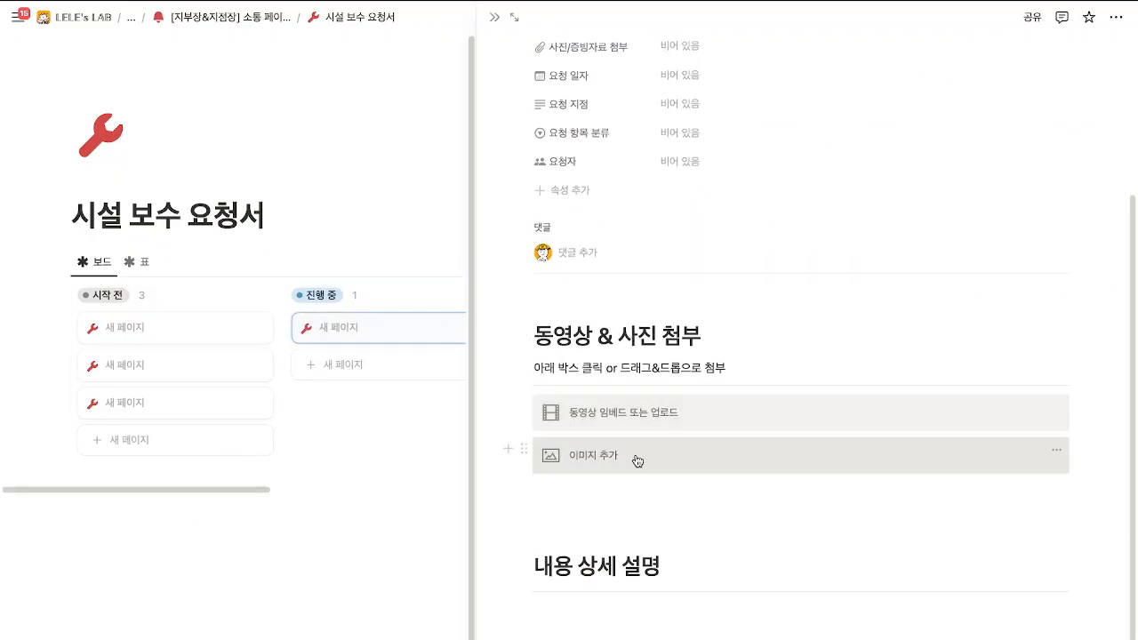
Check the request's video and image upload options, then return to the [지부장&지점장] 소통 페이지.
left_click(618, 416)
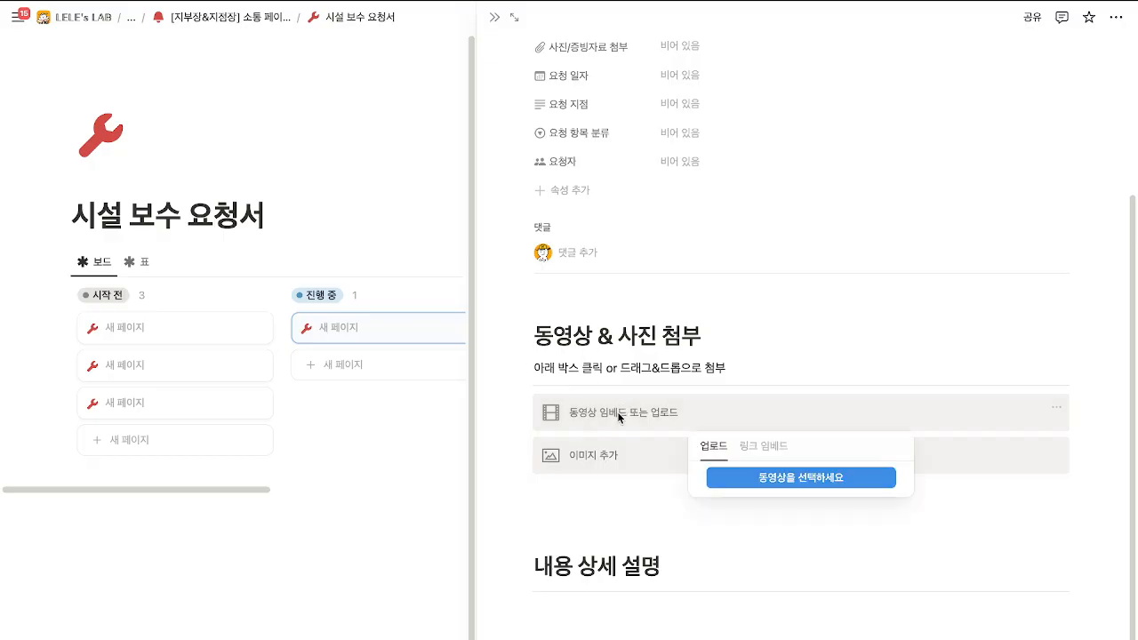
left_click(619, 461)
left_click(619, 462)
left_click(641, 435)
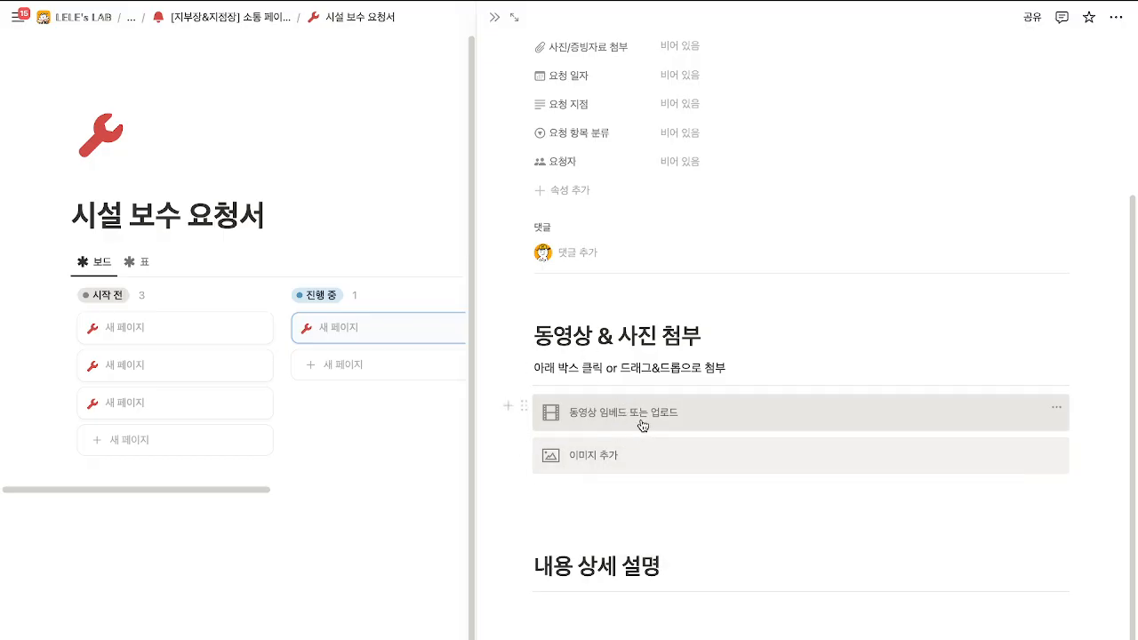
left_click(646, 412)
left_click(556, 376)
left_click(641, 418)
left_click(645, 504)
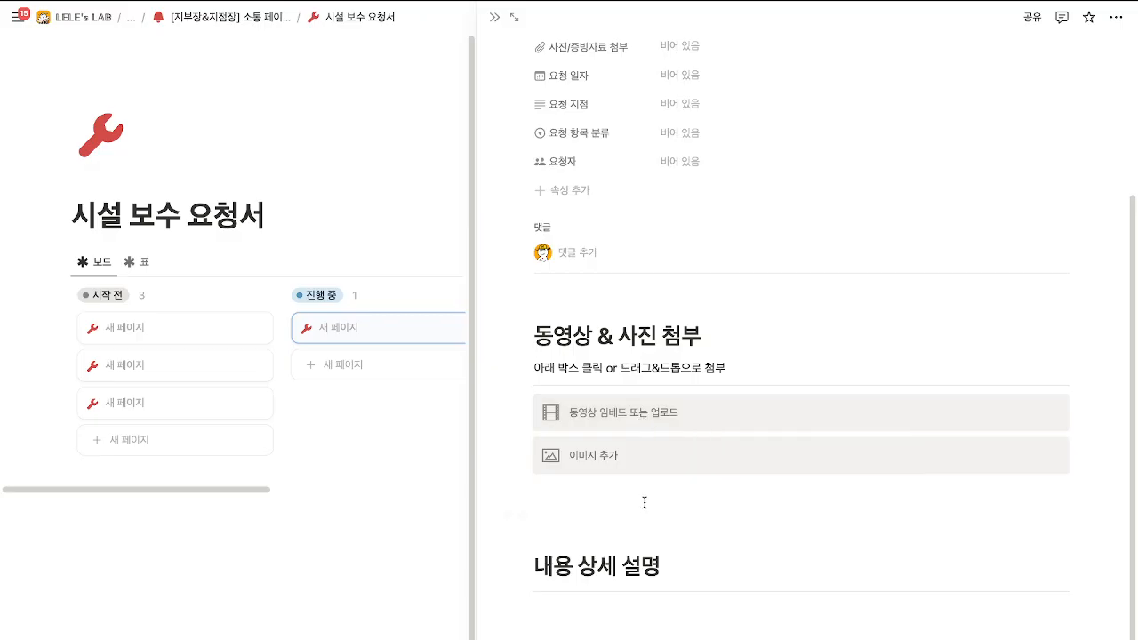
scroll(596, 533, "up", 5)
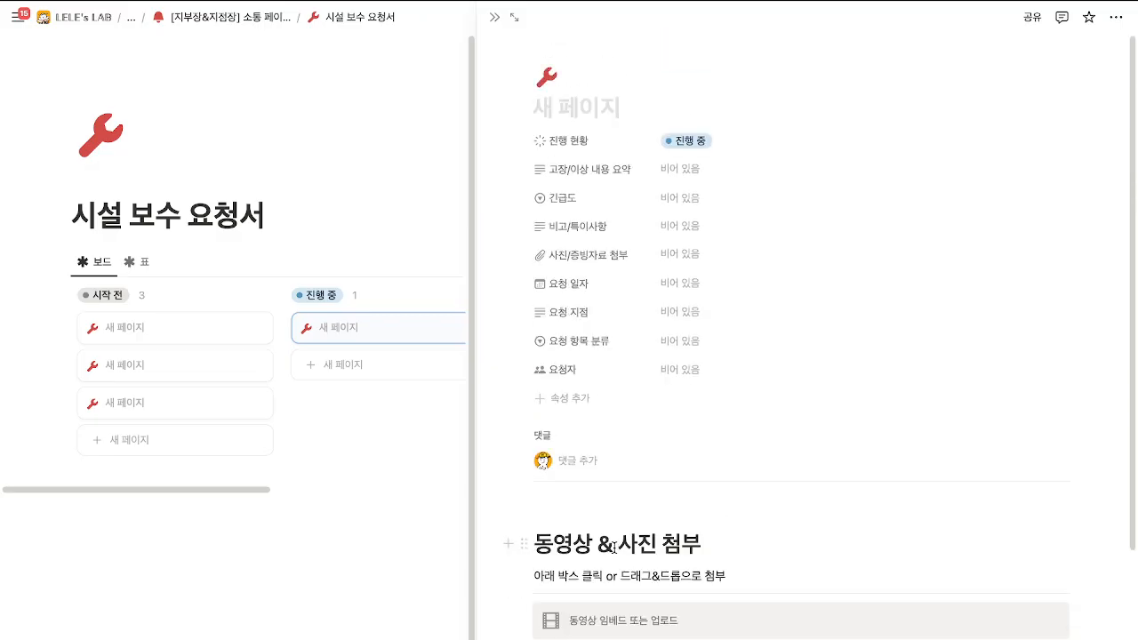
left_click(494, 16)
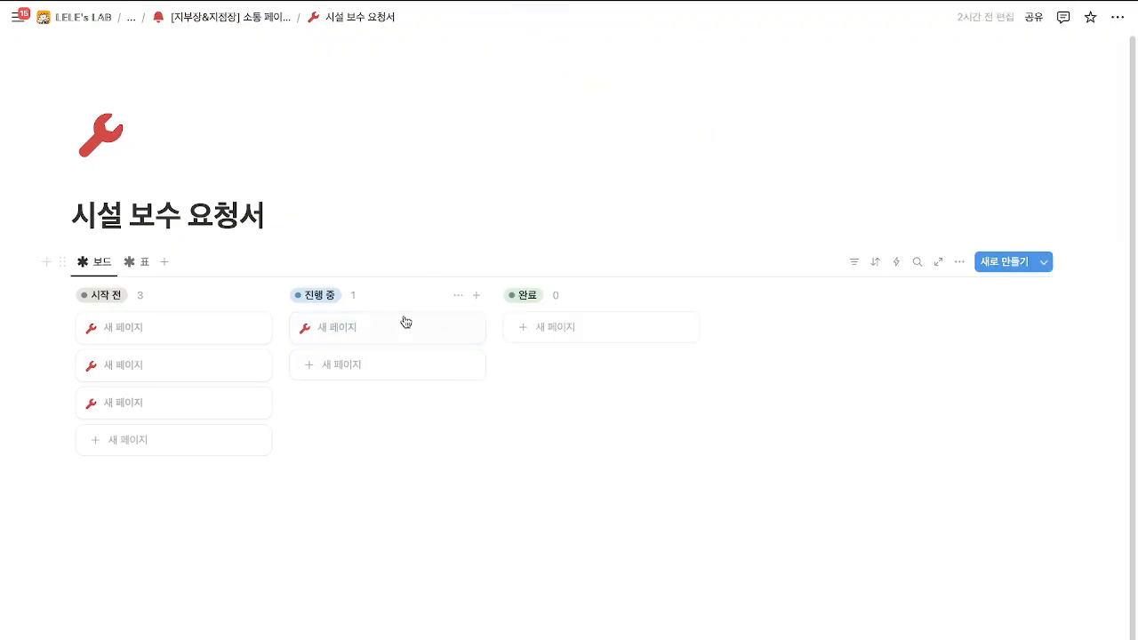
left_click_drag(368, 322, 315, 296)
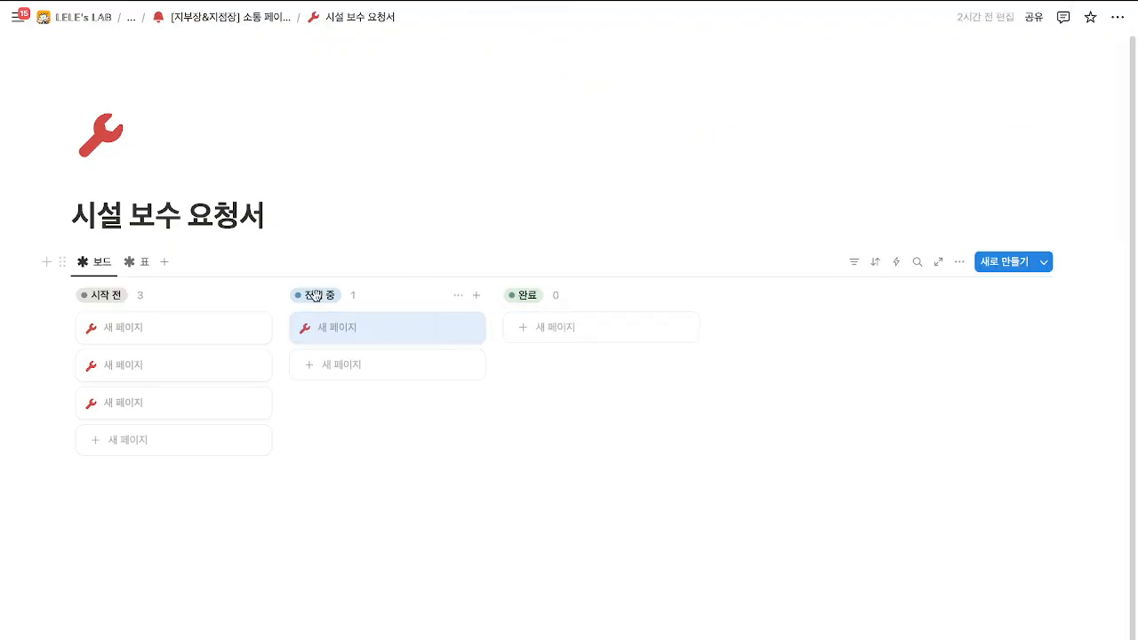
left_click(229, 17)
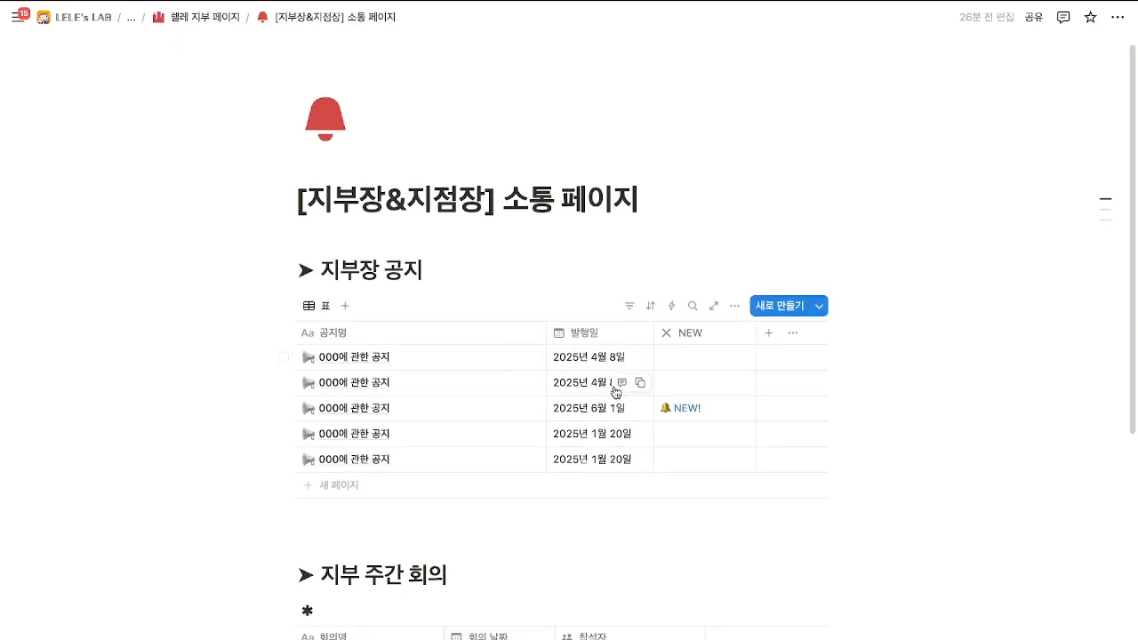
Go to the 렐레 지부 페이지 and preview the first collected notice.
scroll(605, 373, "down", 5)
left_click(233, 17)
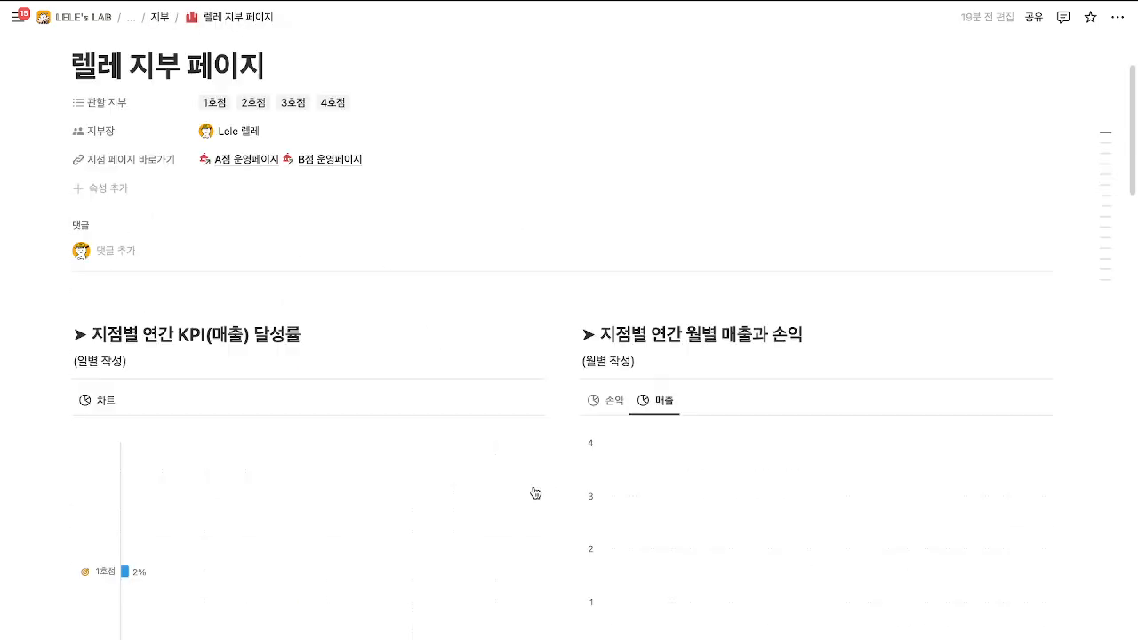
scroll(535, 493, "down", 15)
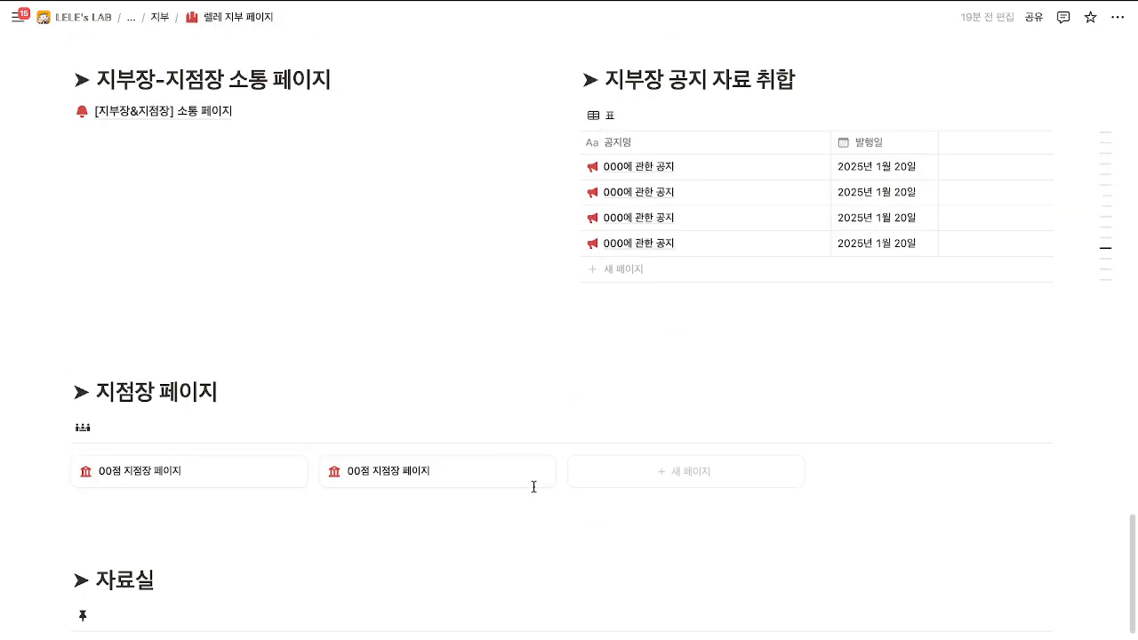
scroll(533, 486, "up", 1)
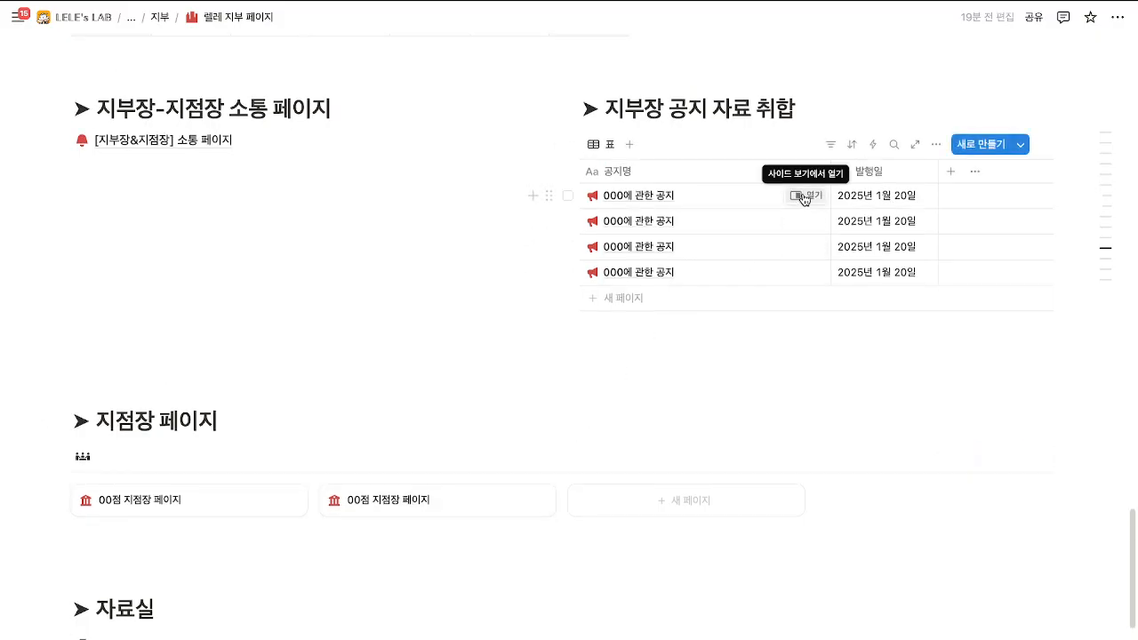
left_click(805, 196)
scroll(841, 386, "down", 4)
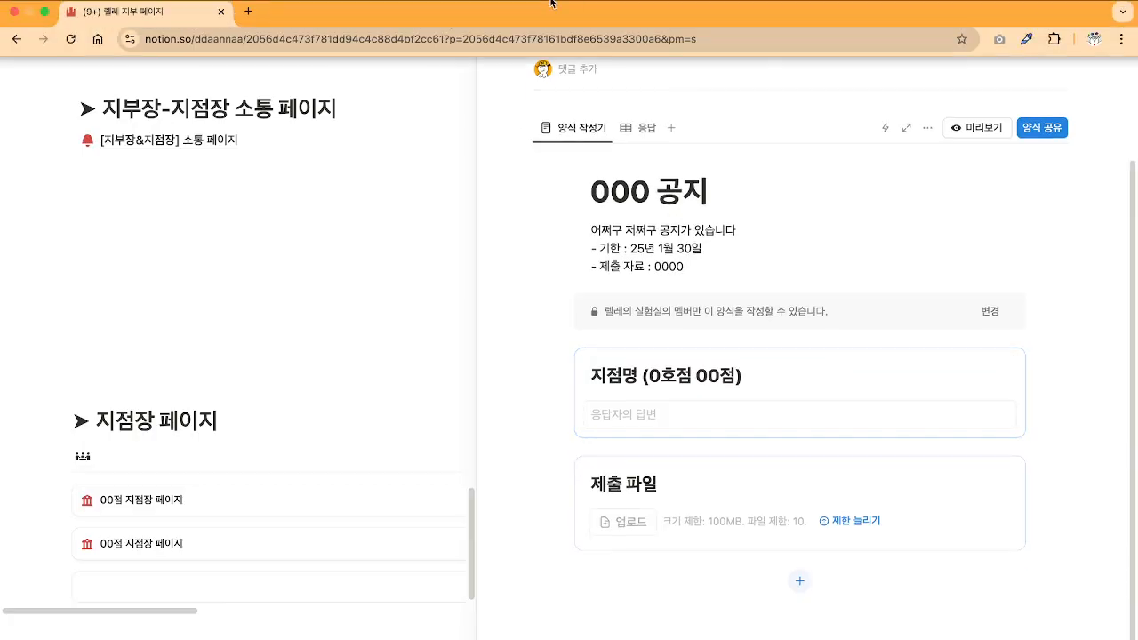
left_click(494, 17)
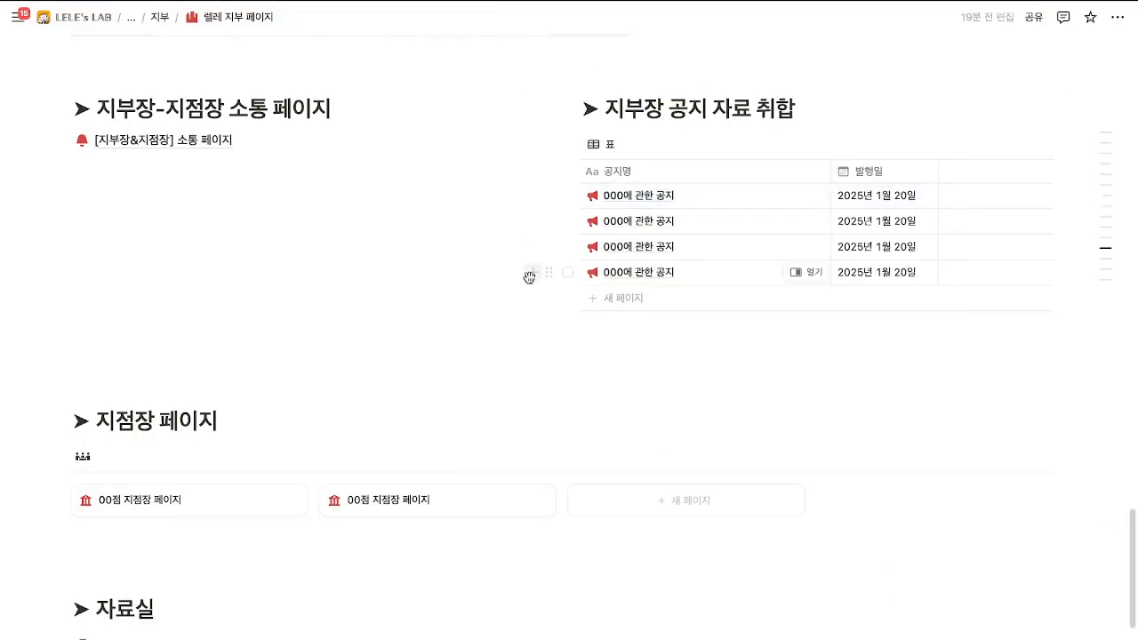
Scroll through the 지부장 공지 and 자료실 sections, briefly selecting the heading word 지부장.
scroll(529, 278, "down", 1)
scroll(529, 277, "down", 2)
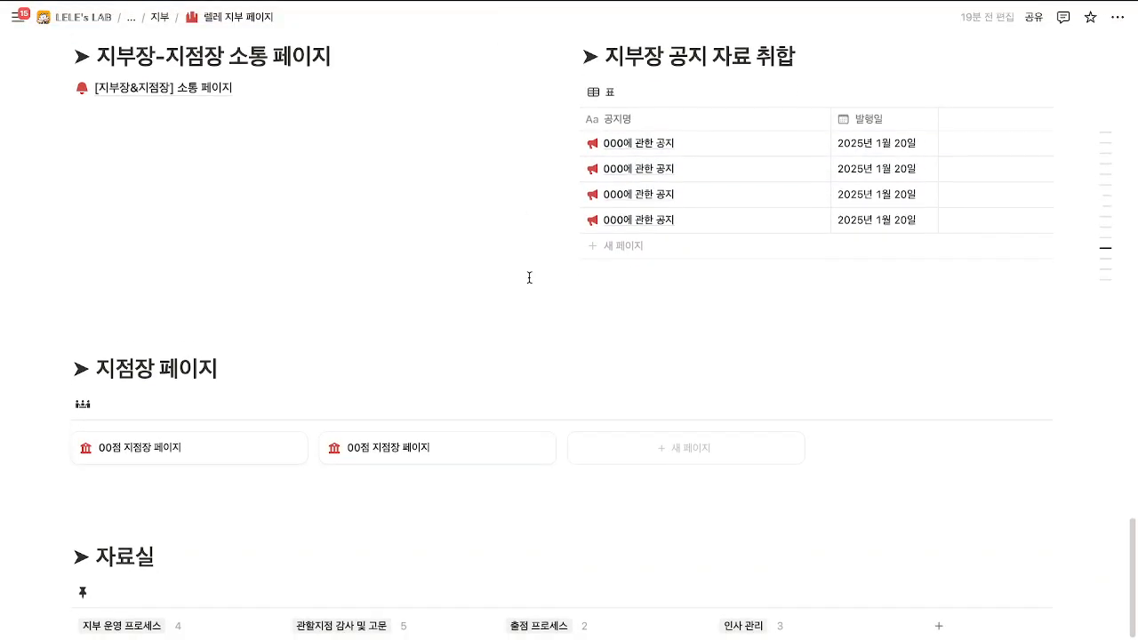
scroll(529, 278, "down", 5)
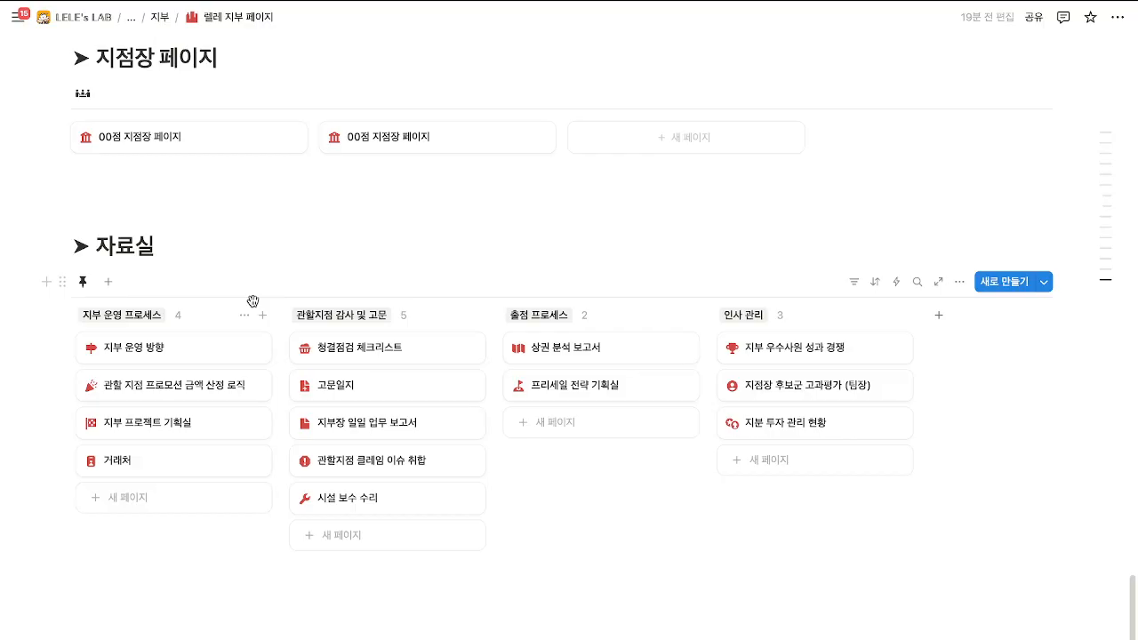
scroll(252, 300, "up", 1)
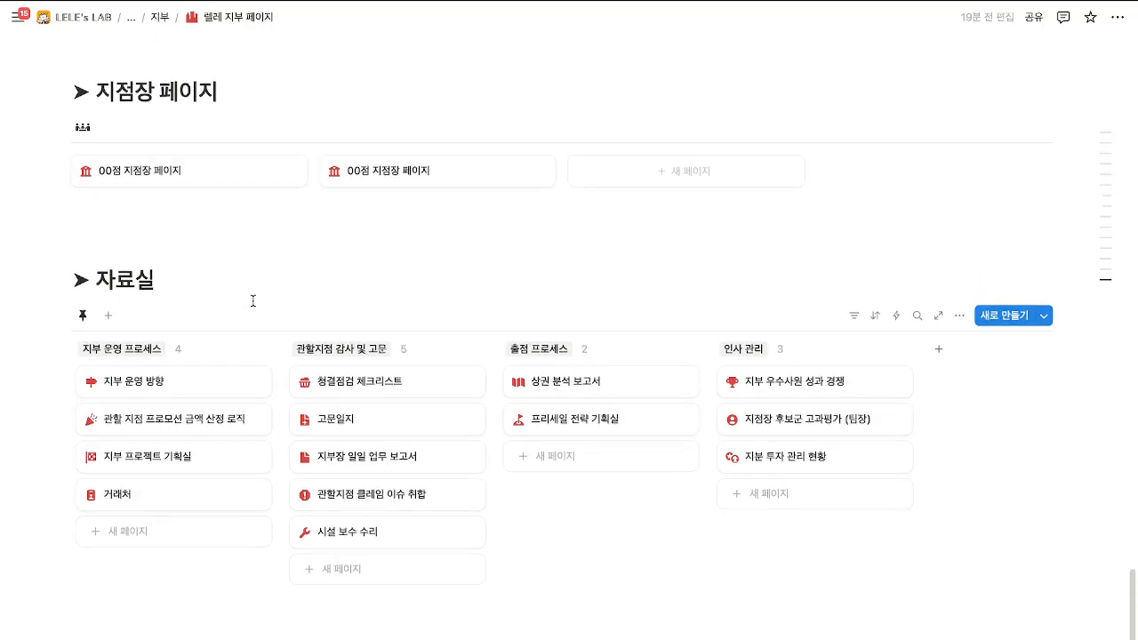
scroll(253, 300, "up", 2)
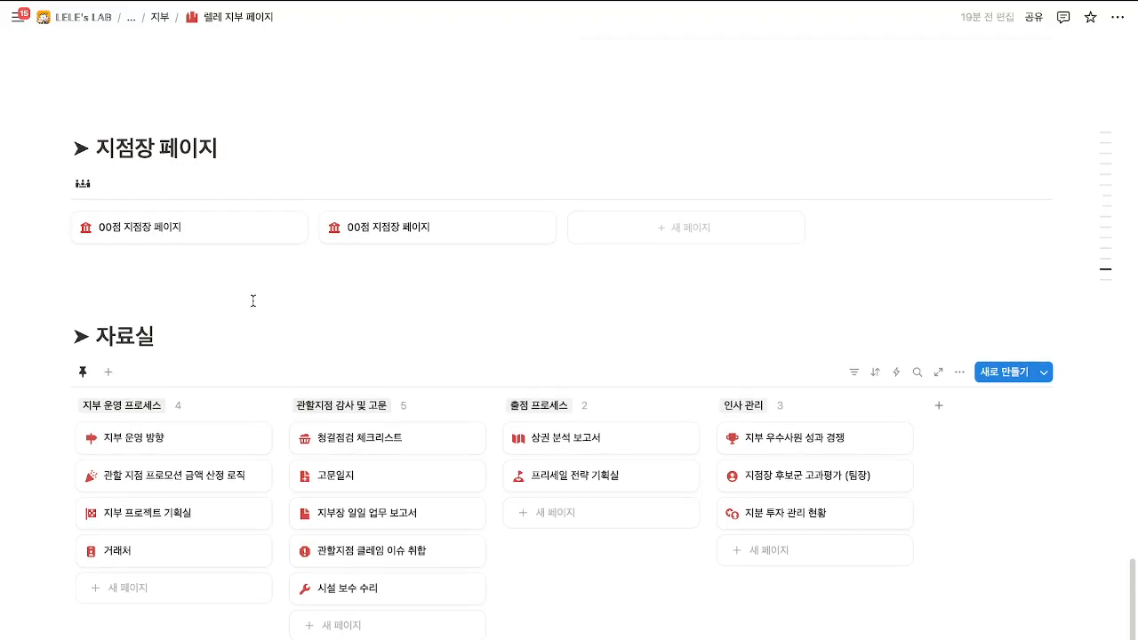
scroll(252, 297, "down", 3)
scroll(252, 303, "up", 10)
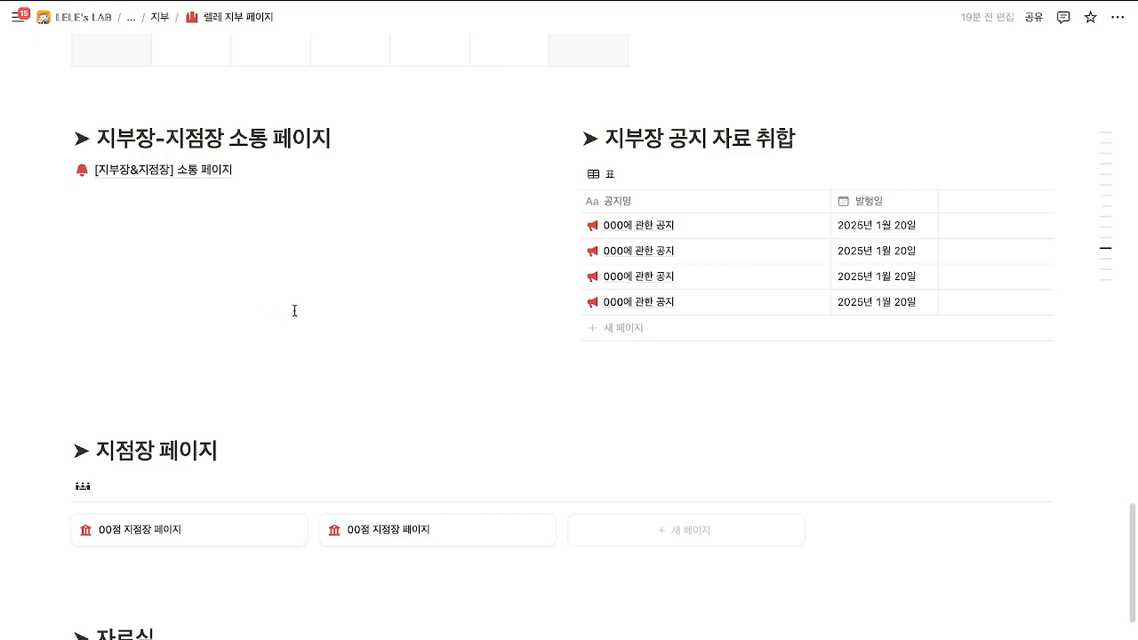
left_click_drag(607, 144, 795, 142)
left_click(796, 142)
Open the [지부장&지점장] 소통 페이지 and preview the first and second notices.
left_click(125, 173)
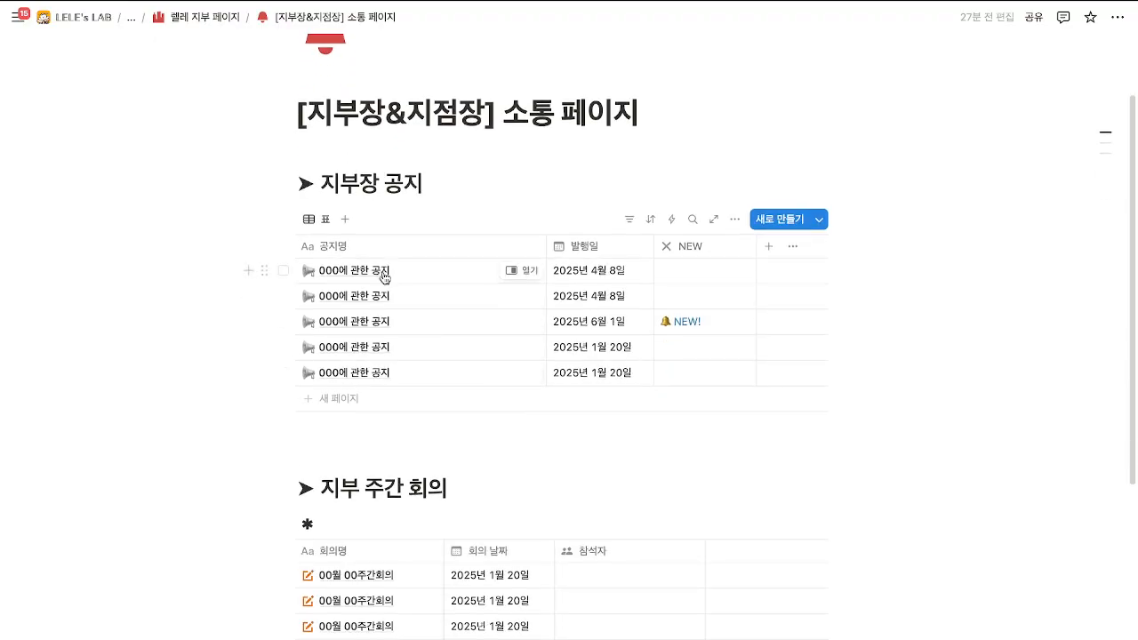
left_click(522, 271)
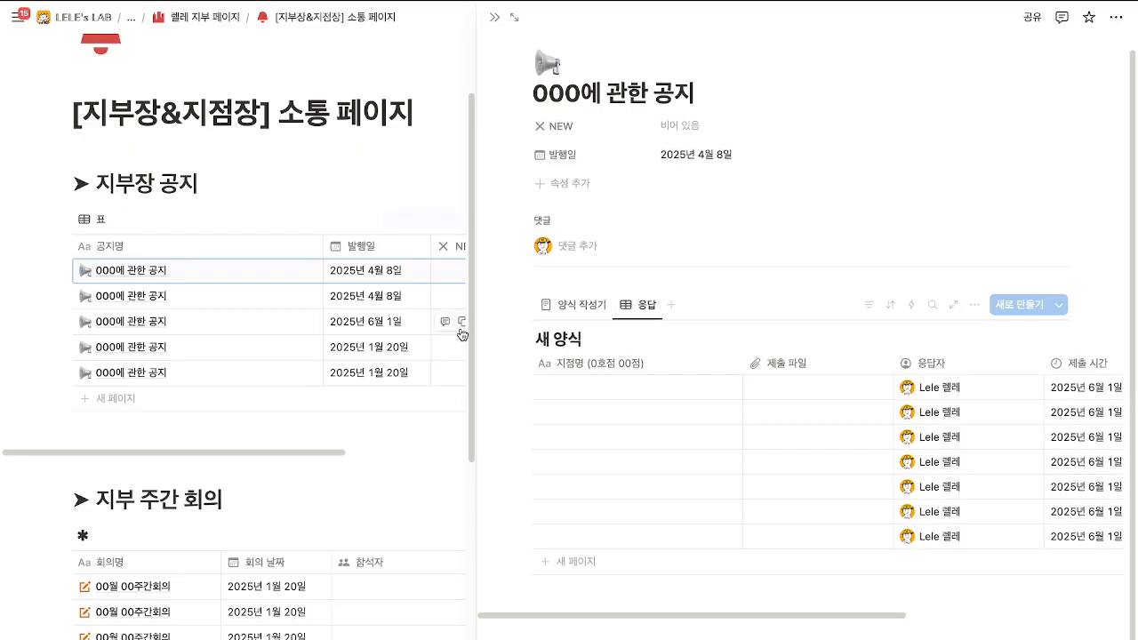
left_click(297, 296)
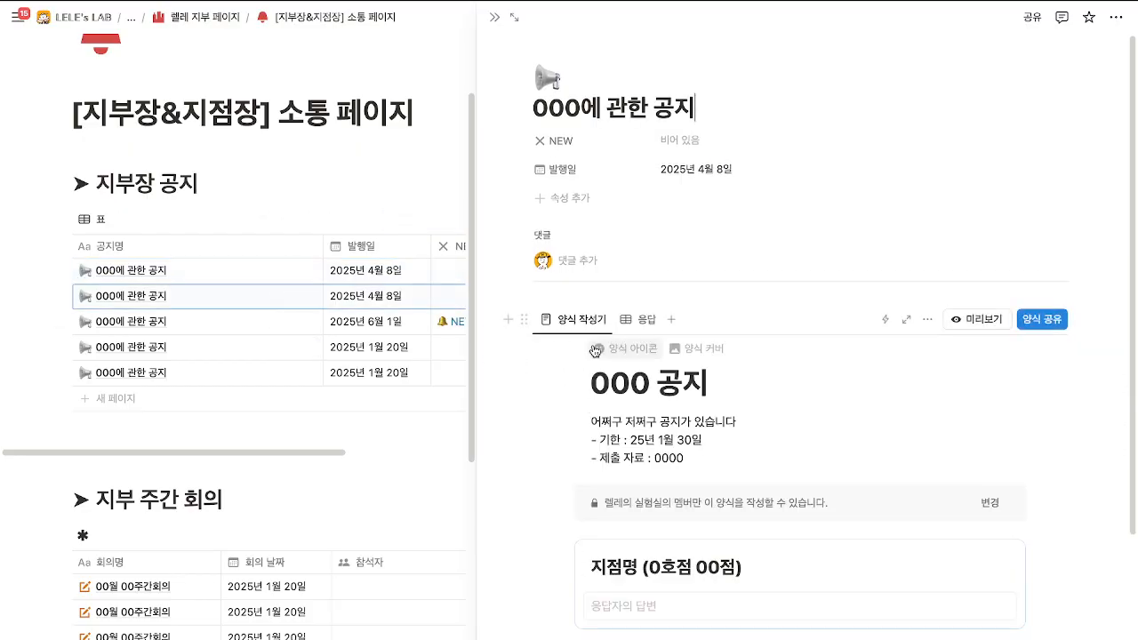
scroll(635, 206, "down", 2)
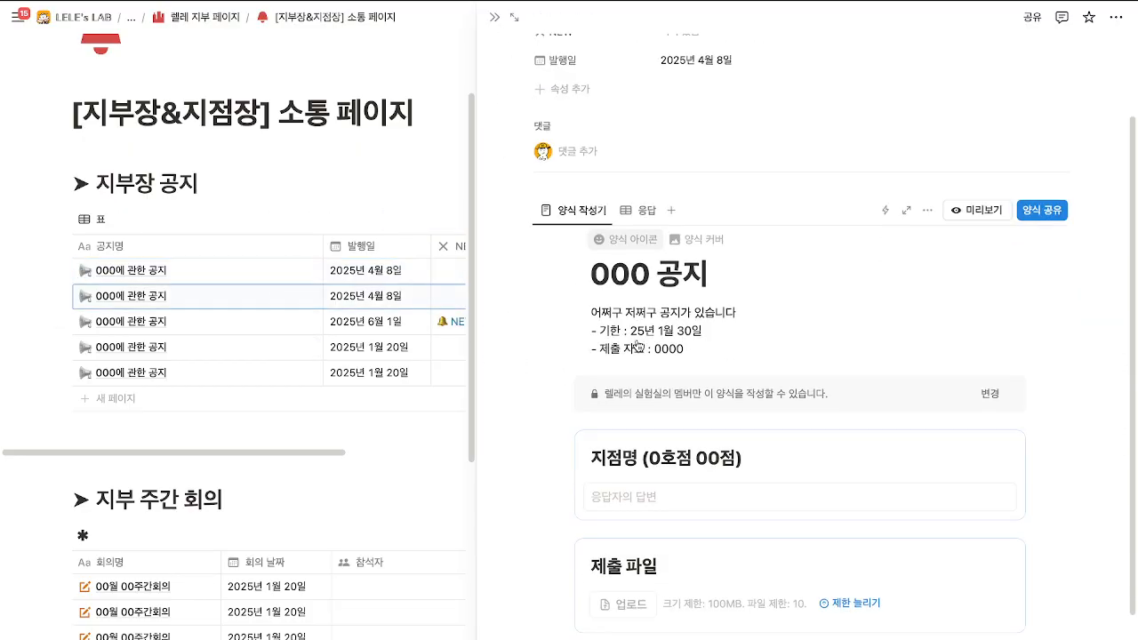
Check the responses to the second notice's form, then return to the 렐레 지부 페이지.
left_click(634, 204)
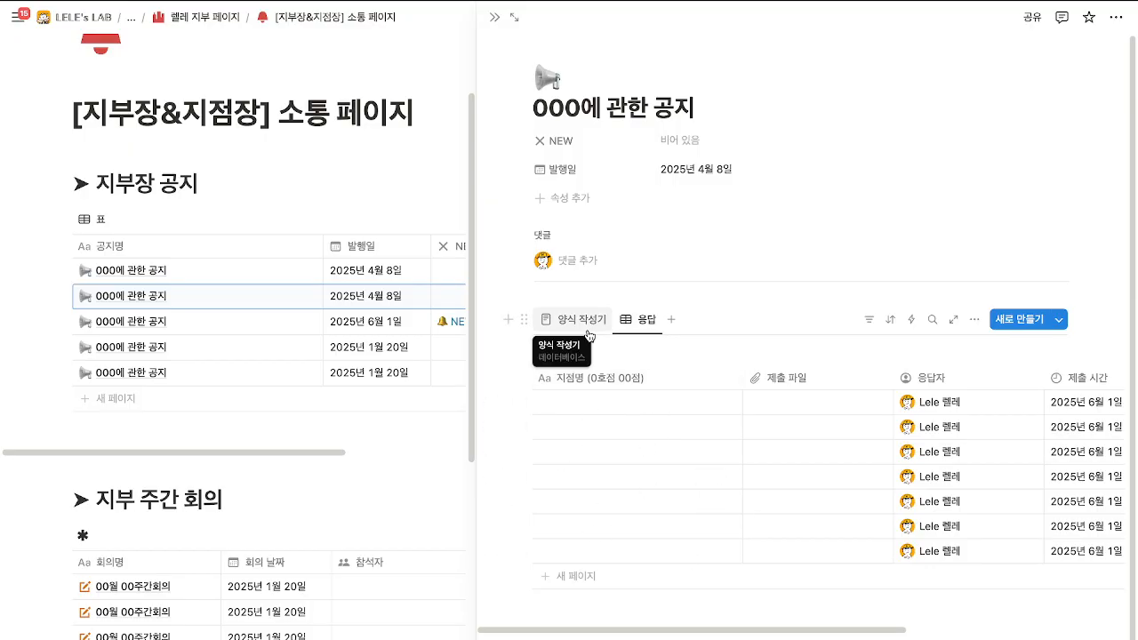
left_click(590, 332)
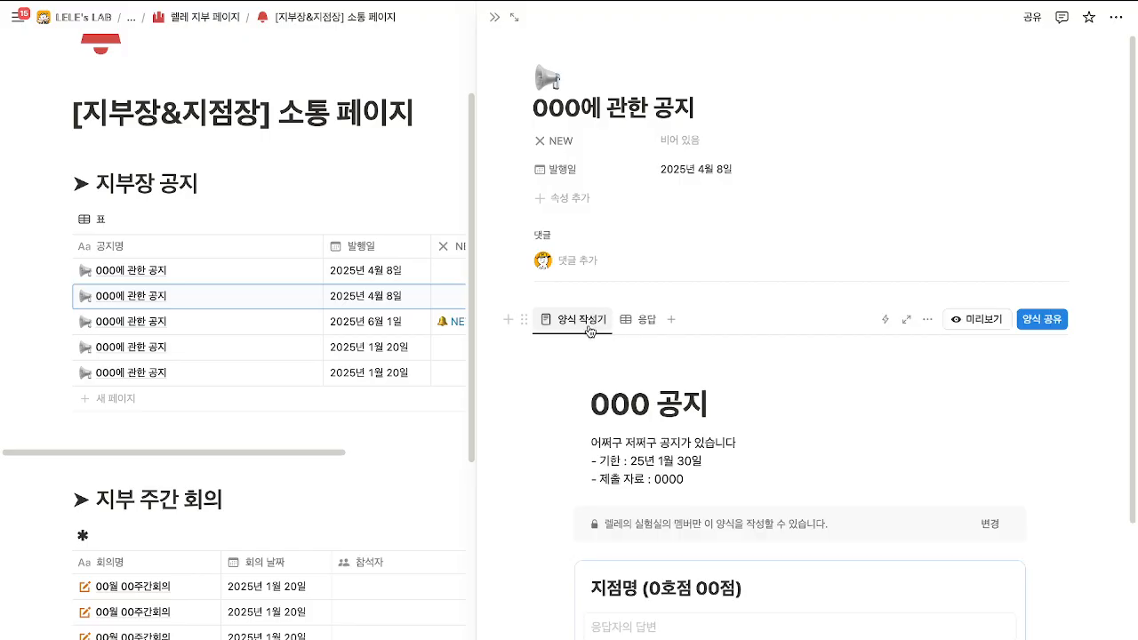
left_click(495, 17)
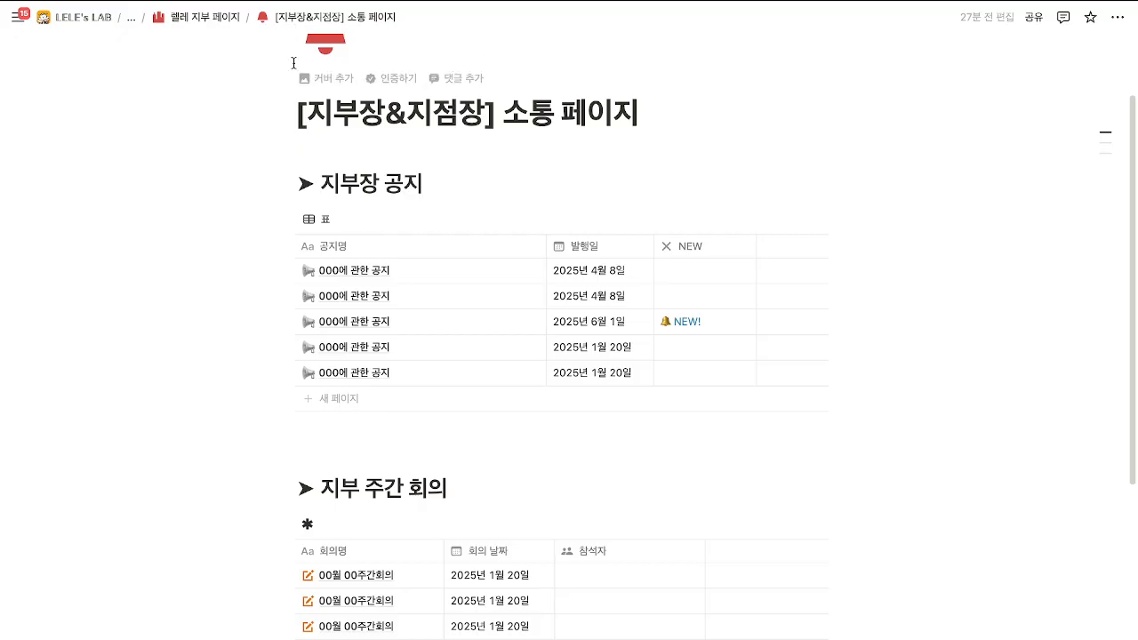
left_click(218, 21)
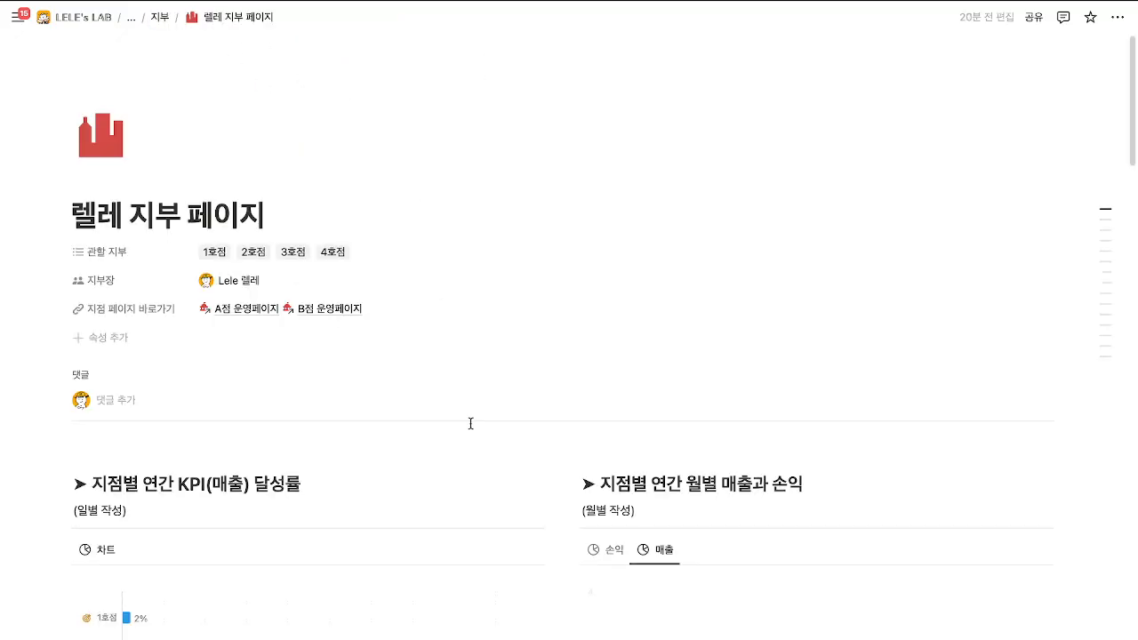
Copy the first notice's submission form link with 양식 공유 > 폼 링크 복사하기.
scroll(470, 425, "down", 20)
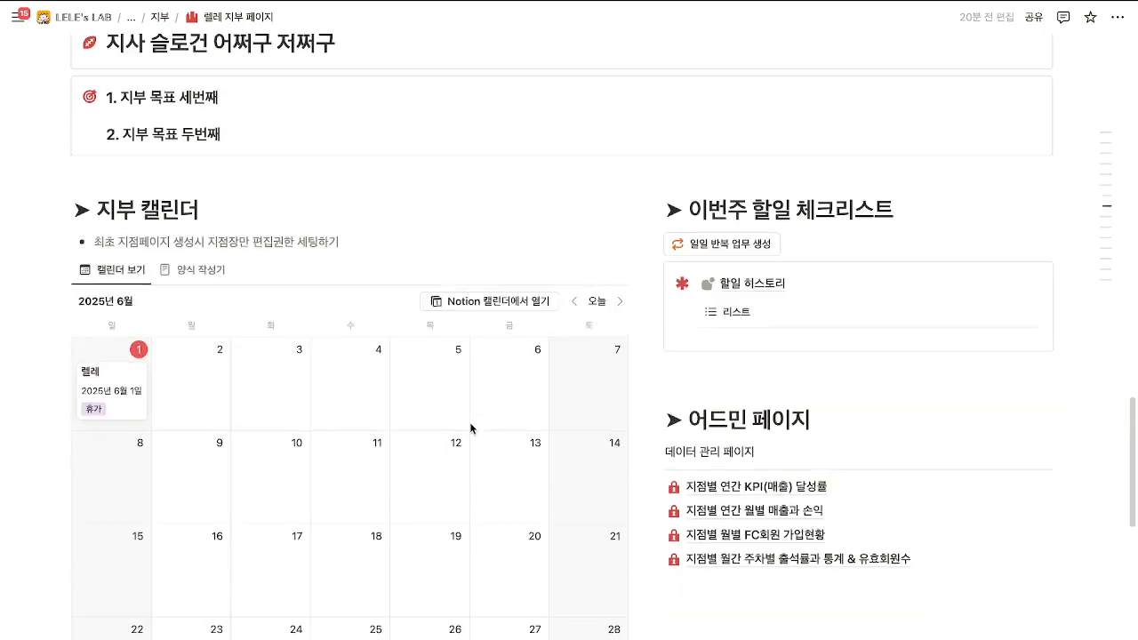
scroll(726, 320, "down", 10)
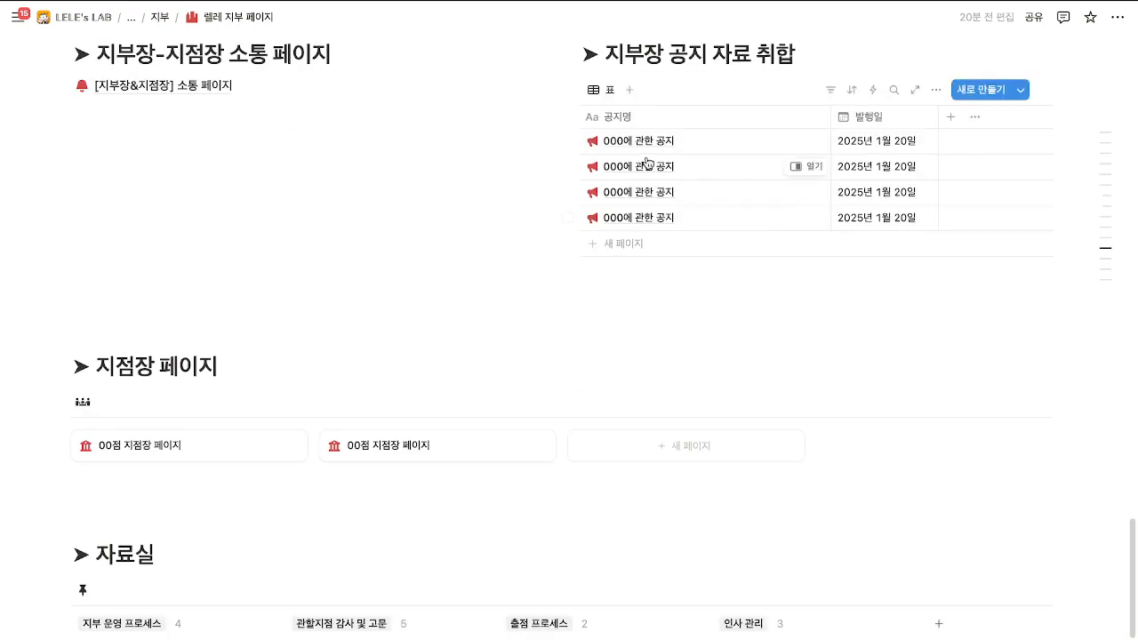
left_click(799, 140)
scroll(809, 293, "down", 5)
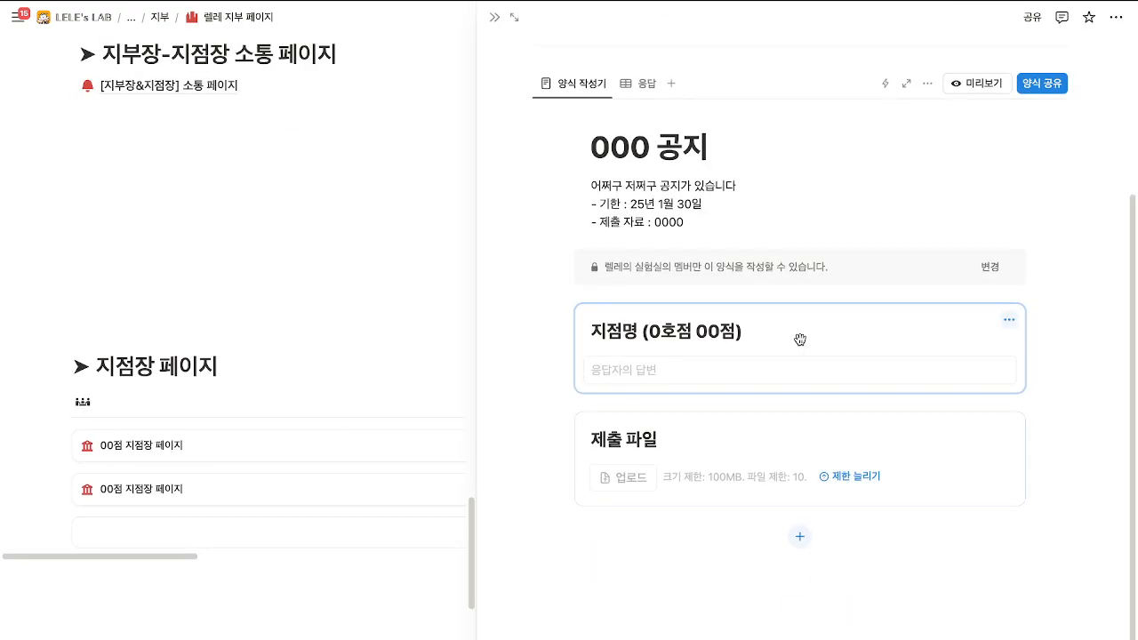
scroll(800, 340, "up", 2)
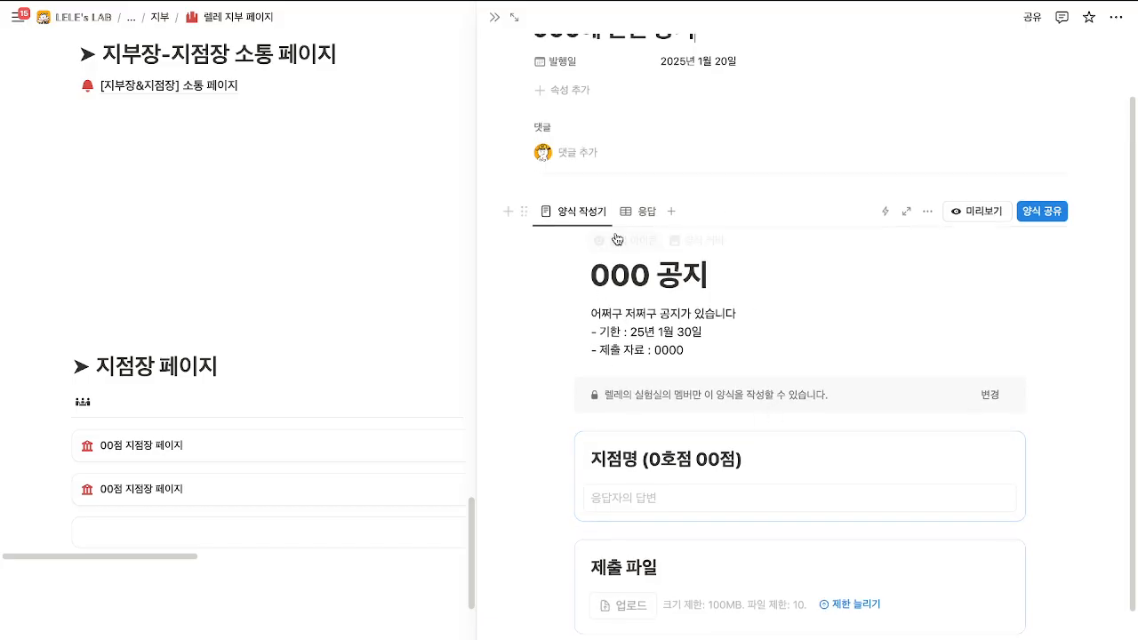
left_click(1054, 212)
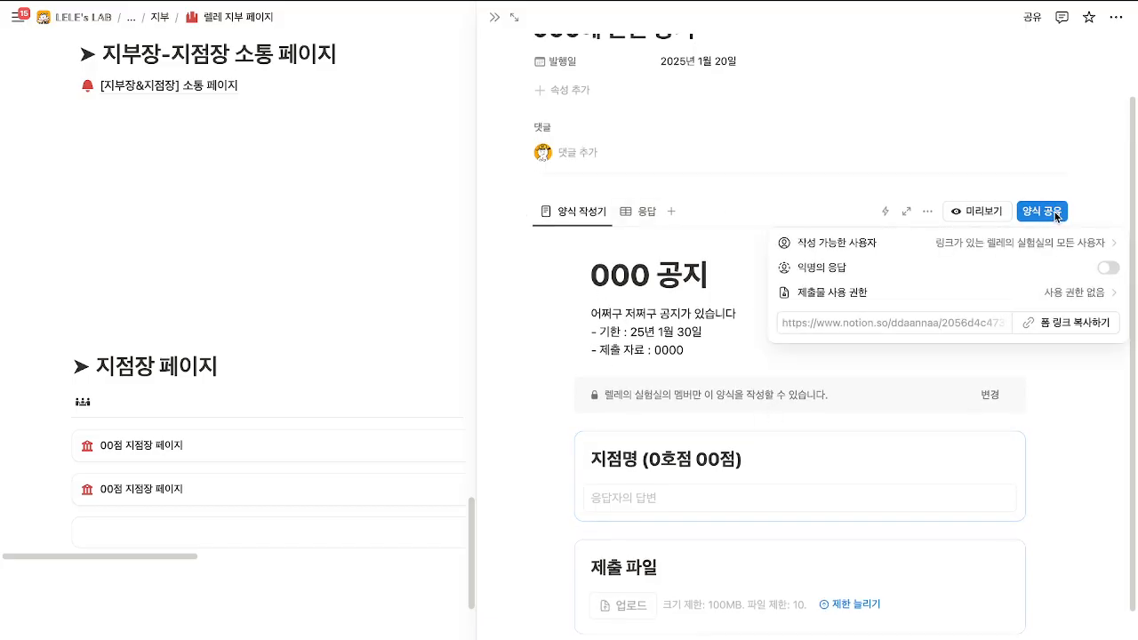
left_click(1051, 323)
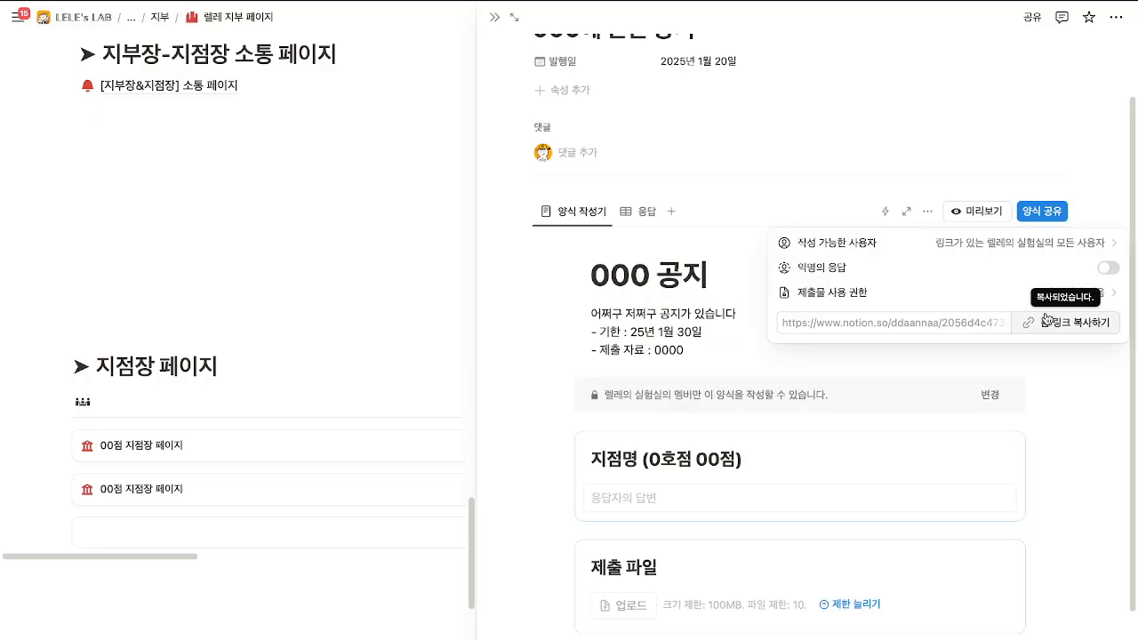
left_click(343, 305)
Paste the form link as an embed in a 2025년 1월 20일 notice on the 소통 페이지.
scroll(343, 305, "up", 3)
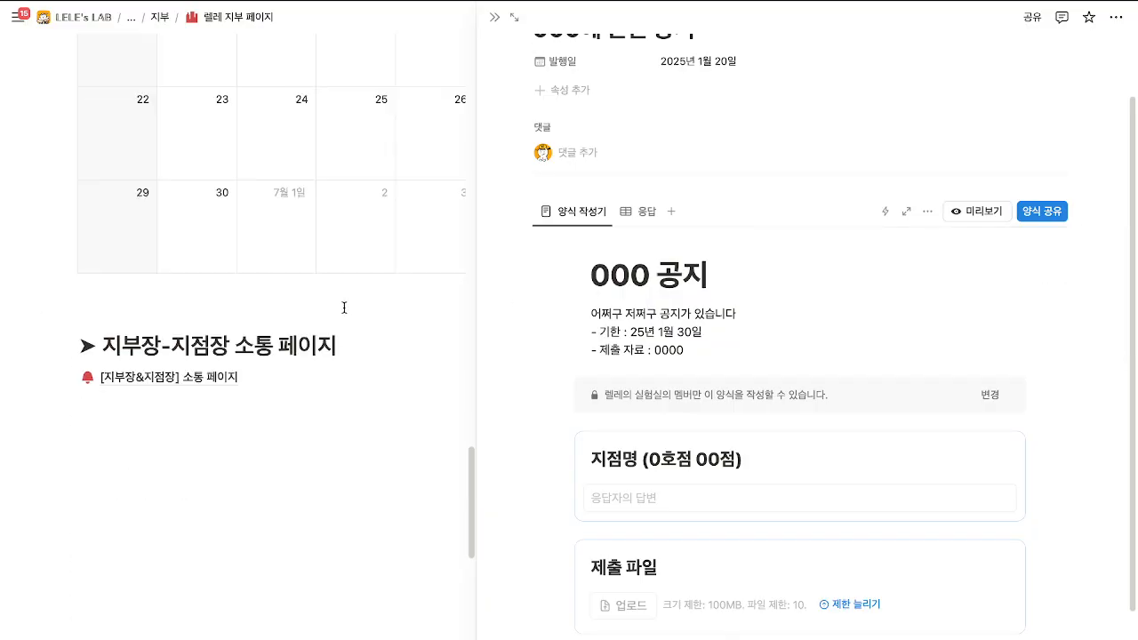
left_click(212, 389)
scroll(347, 373, "down", 1)
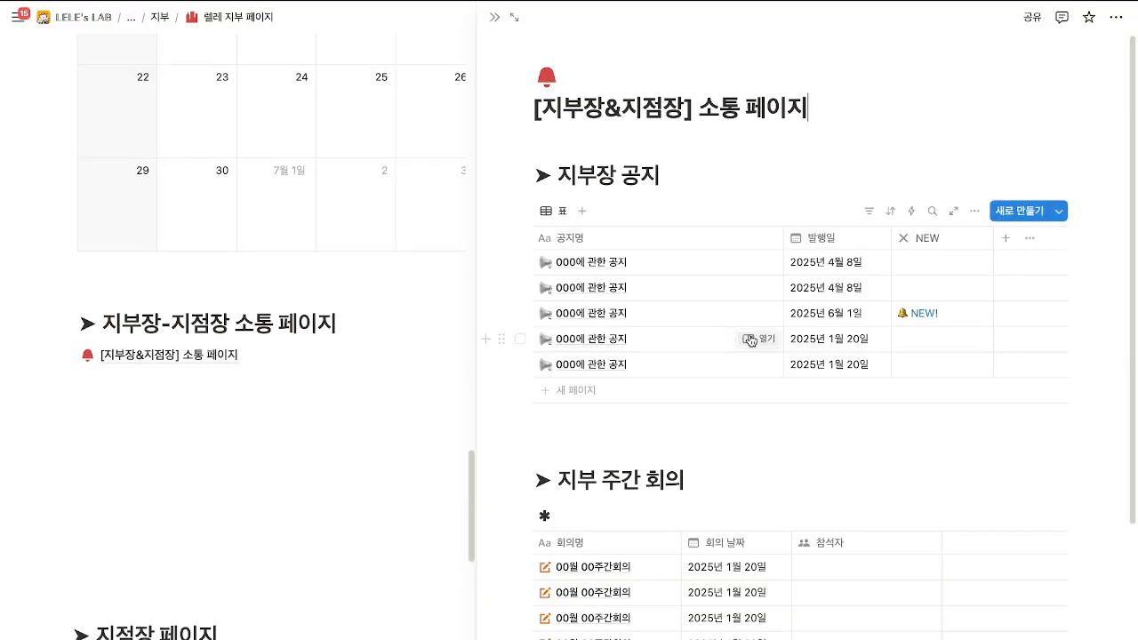
left_click(749, 340)
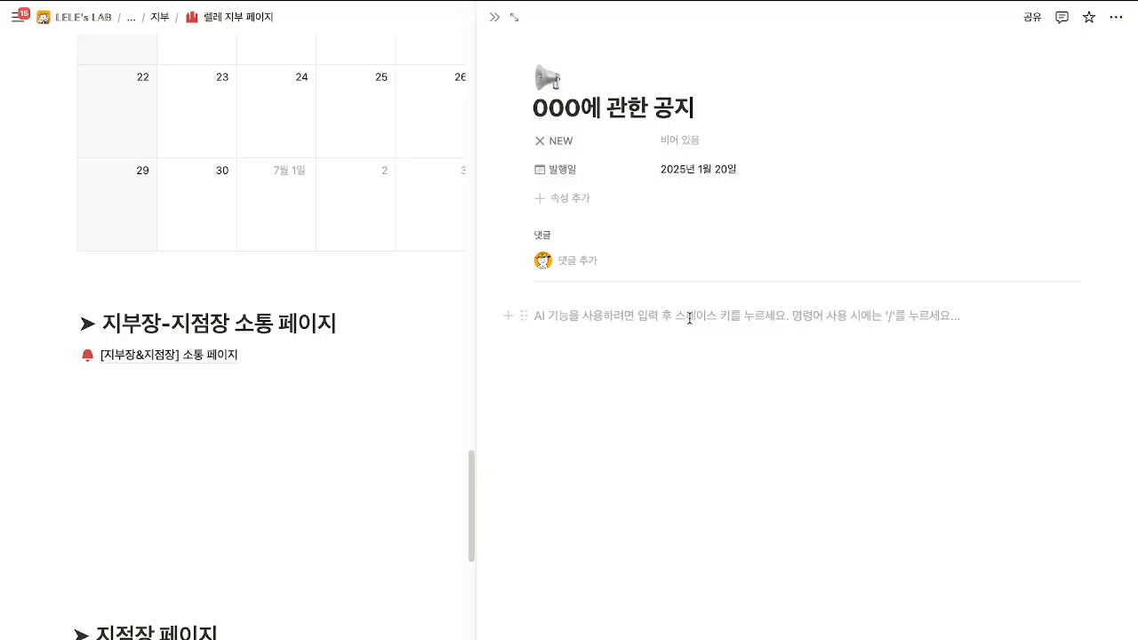
left_click(1008, 368)
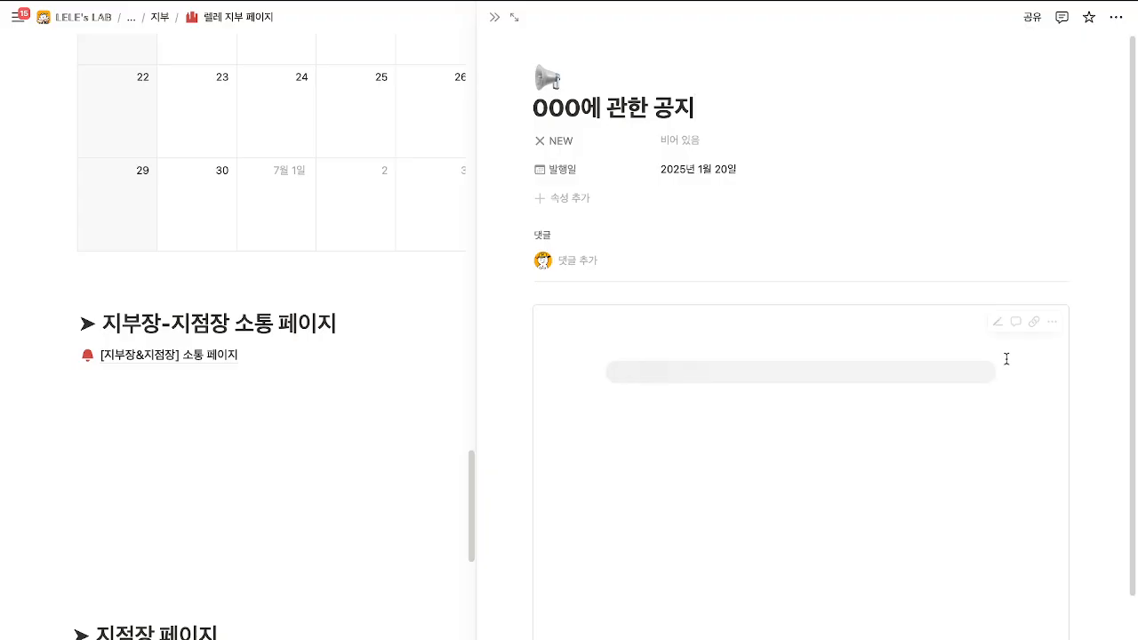
scroll(624, 383, "down", 3)
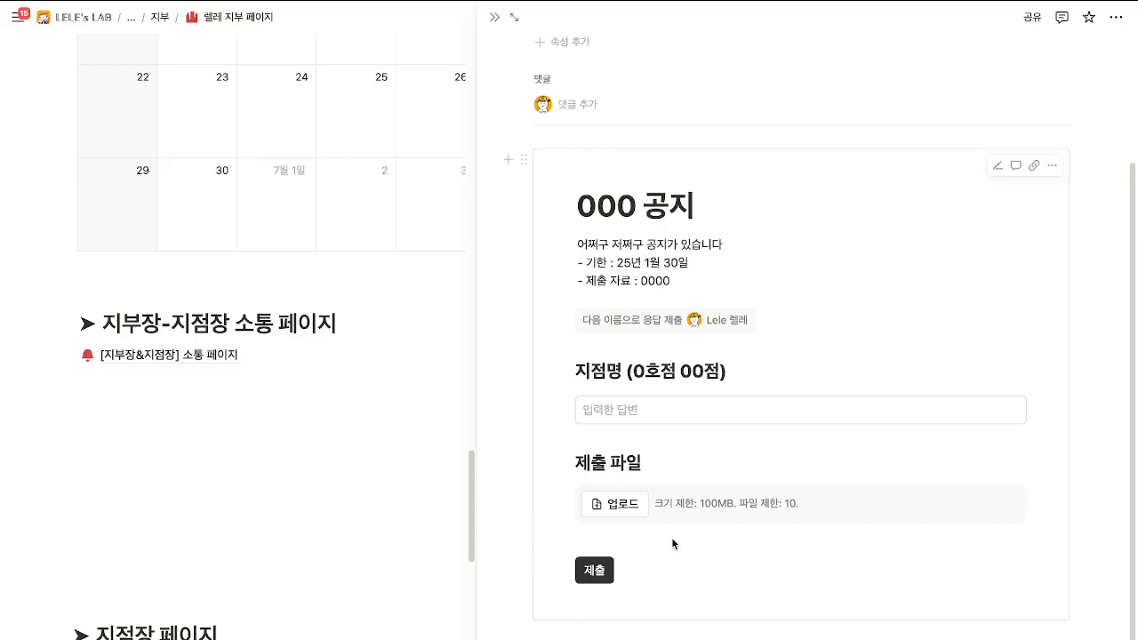
scroll(671, 537, "up", 1)
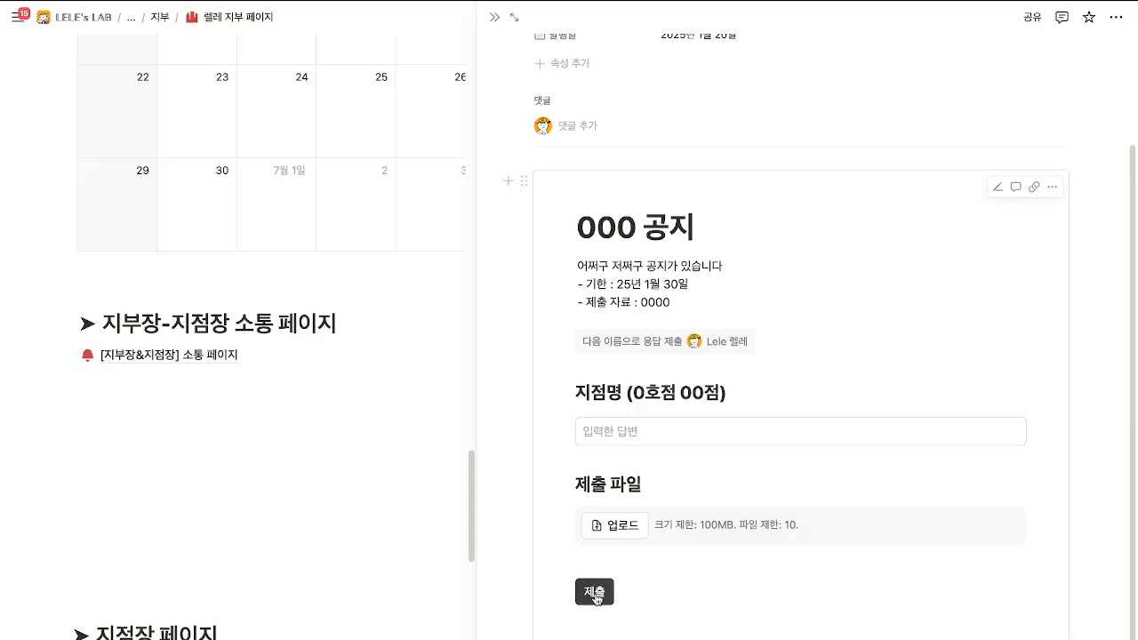
scroll(594, 542, "up", 3)
left_click(496, 19)
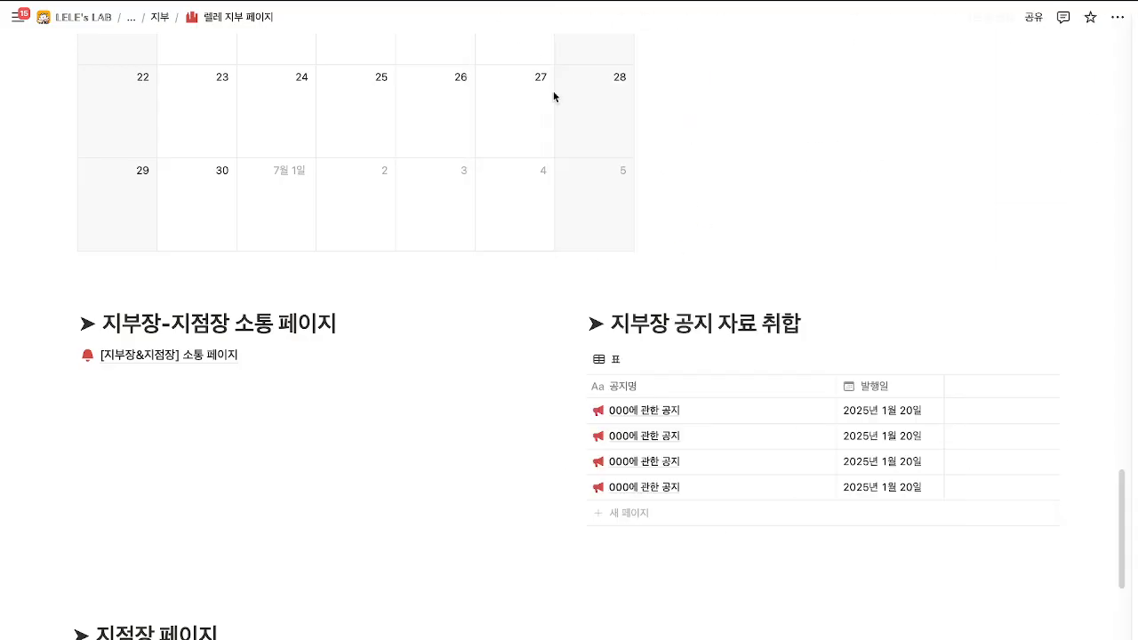
left_click(210, 356)
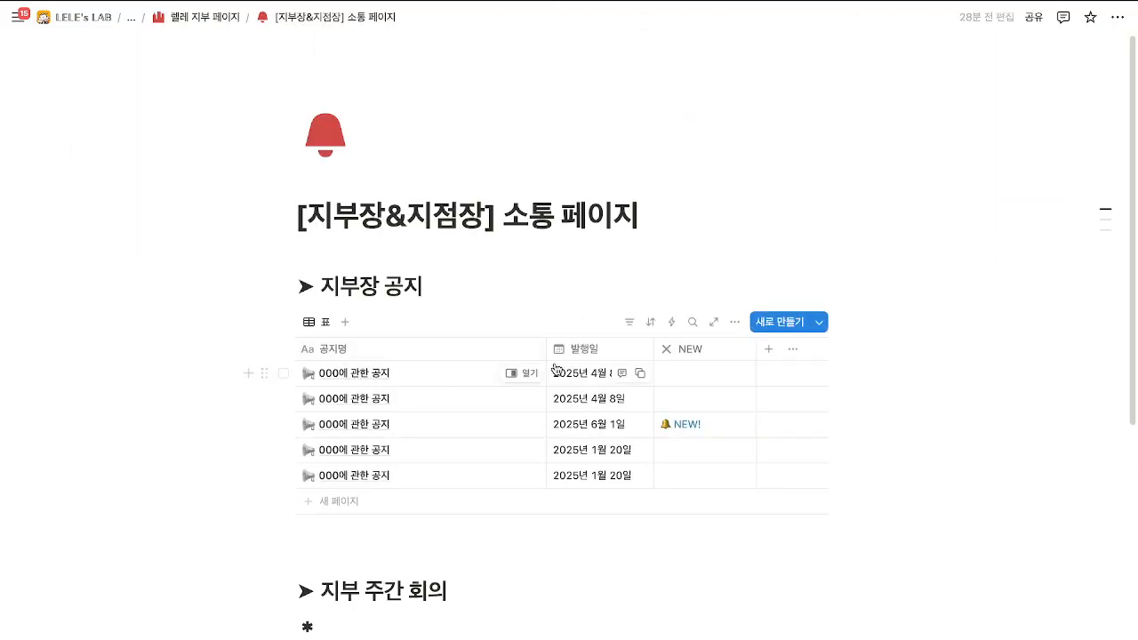
scroll(542, 338, "down", 3)
left_click(520, 203)
scroll(769, 369, "down", 2)
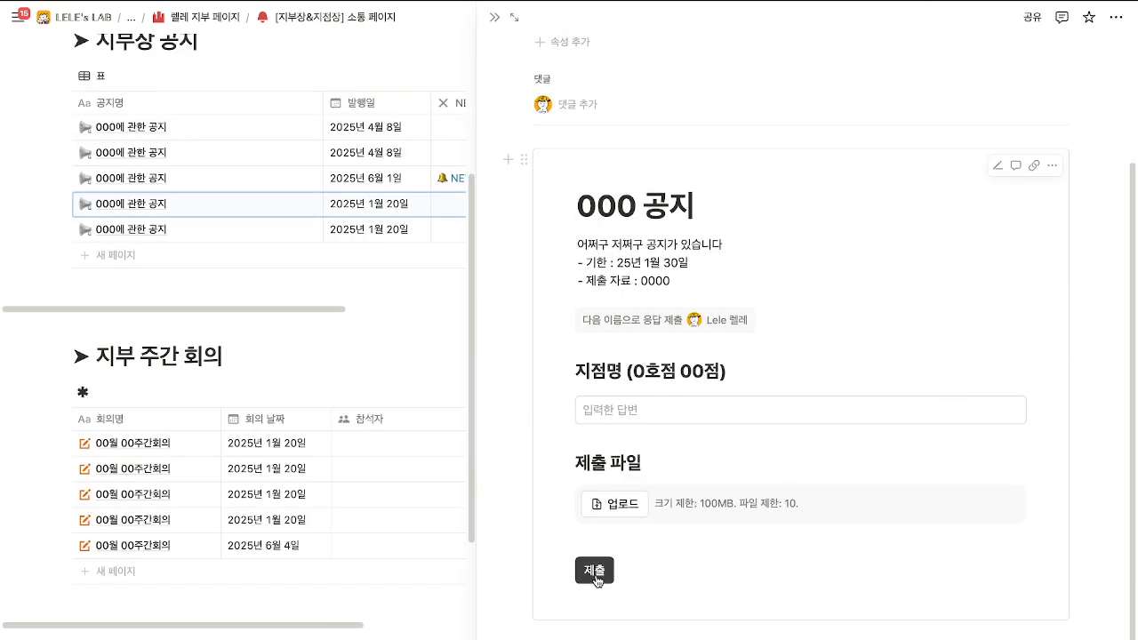
scroll(600, 561, "up", 2)
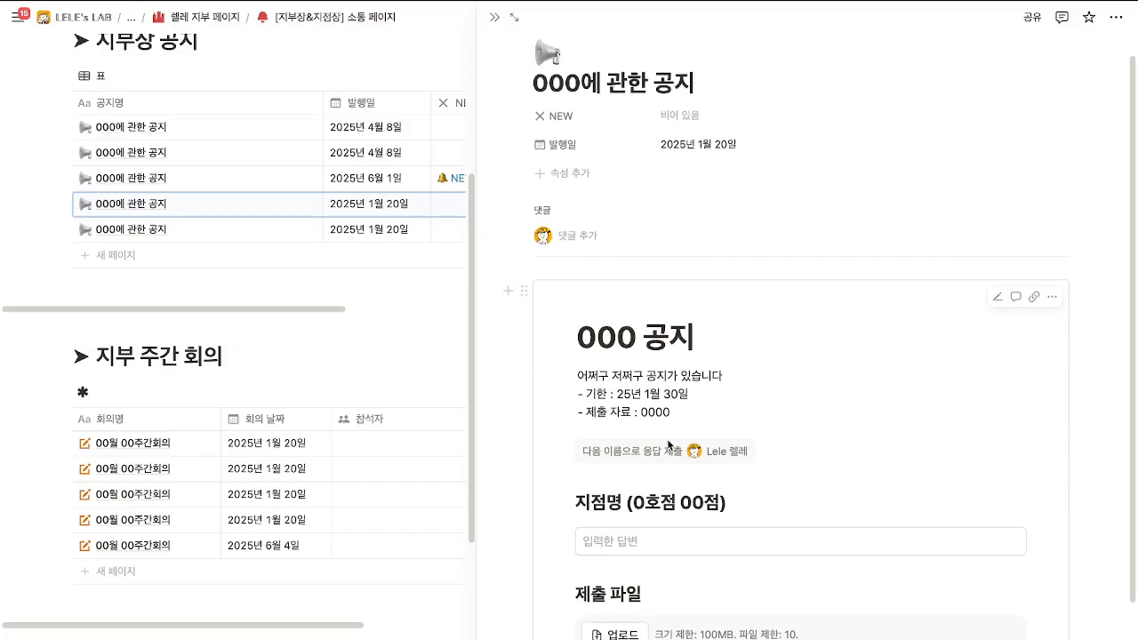
left_click(496, 18)
scroll(477, 246, "up", 3)
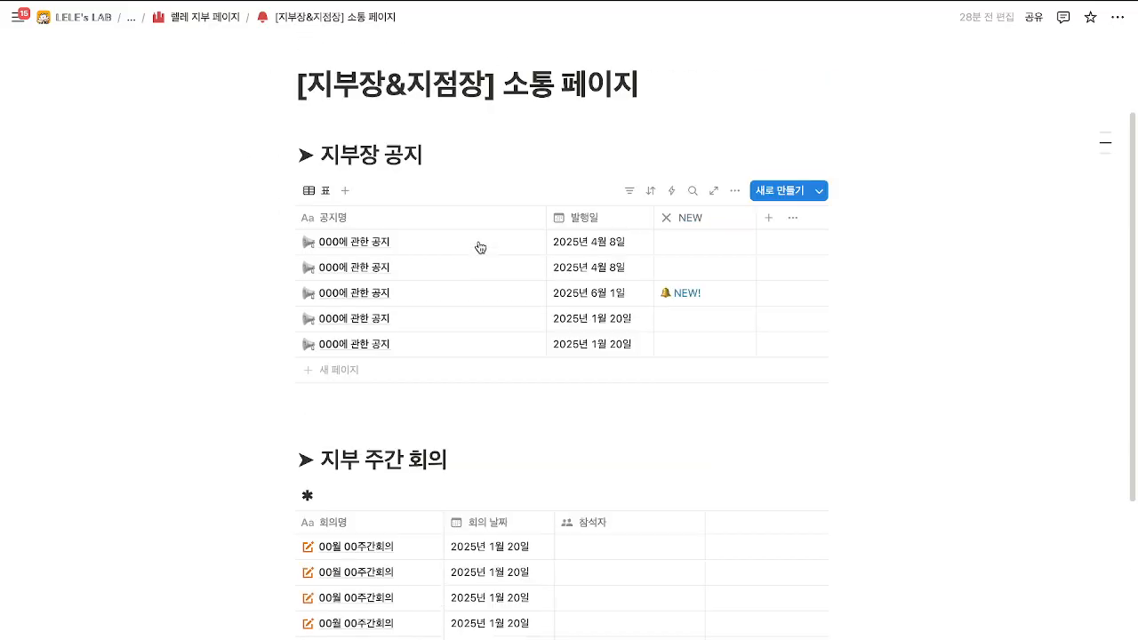
left_click(226, 26)
scroll(713, 507, "down", 15)
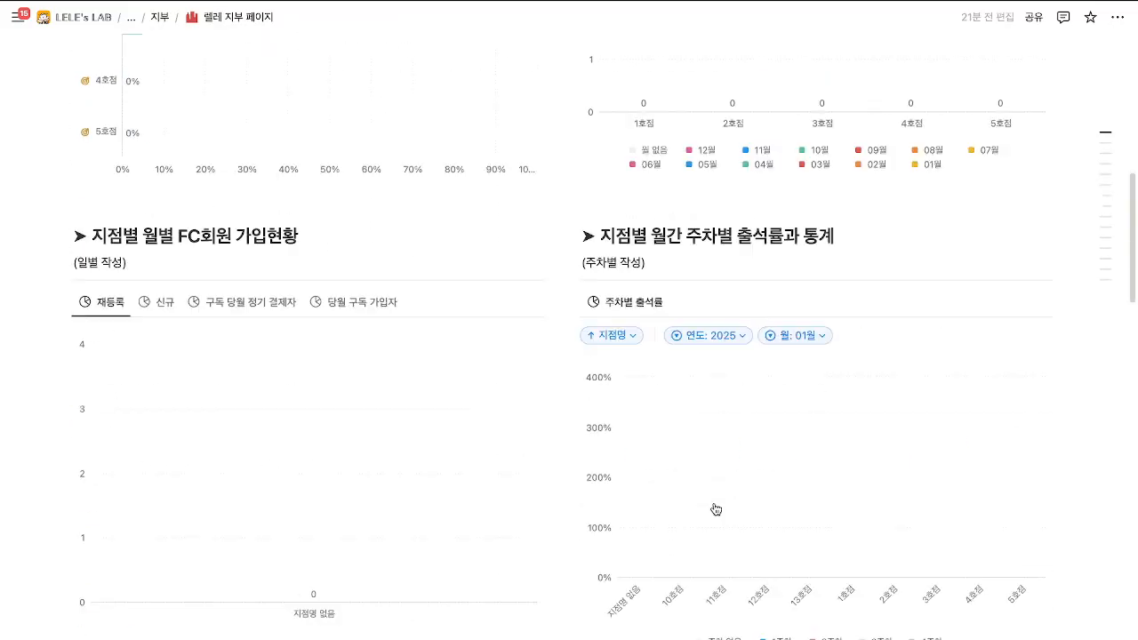
scroll(759, 411, "down", 10)
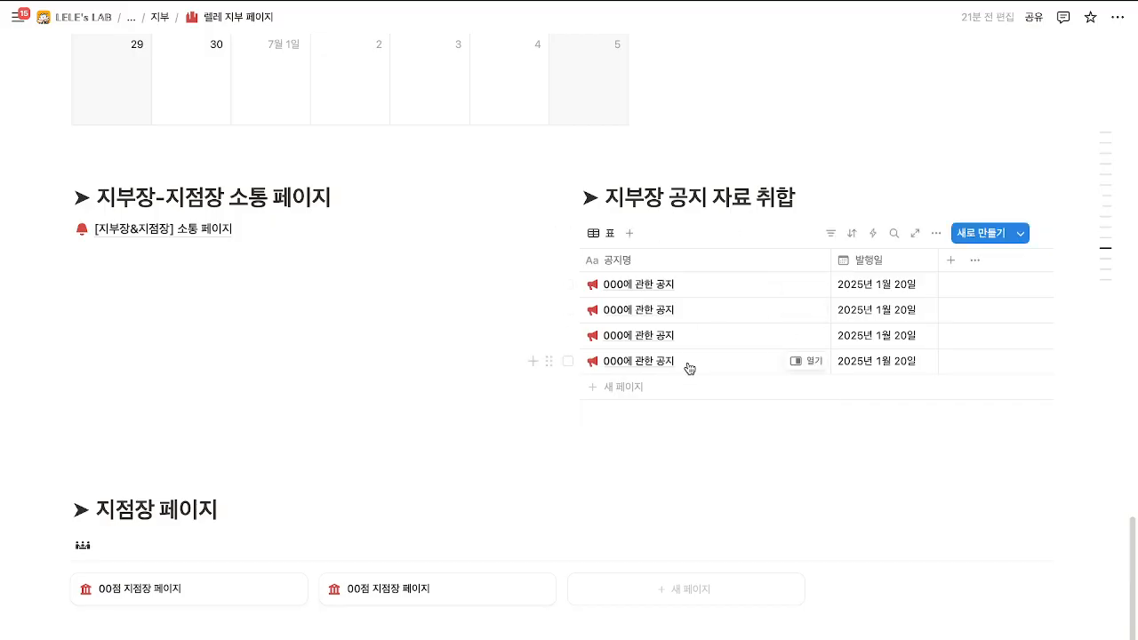
Add a third 00점 지점장 페이지 card to the 지점장 페이지 gallery.
left_click(650, 289)
key("Escape")
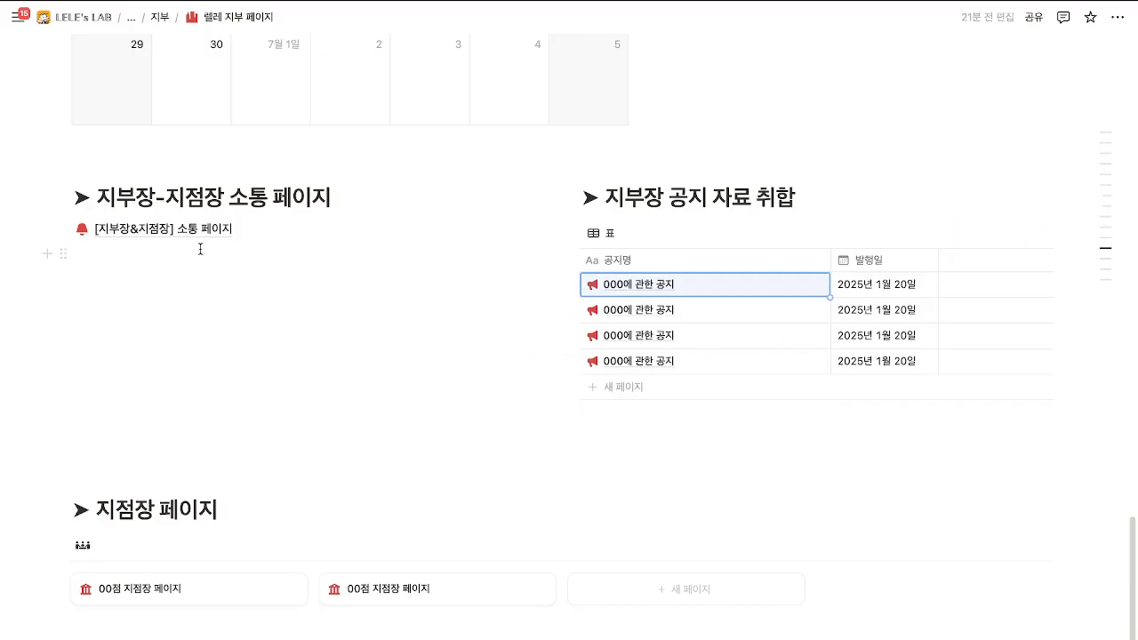
mouse_move(201, 240)
scroll(265, 387, "down", 5)
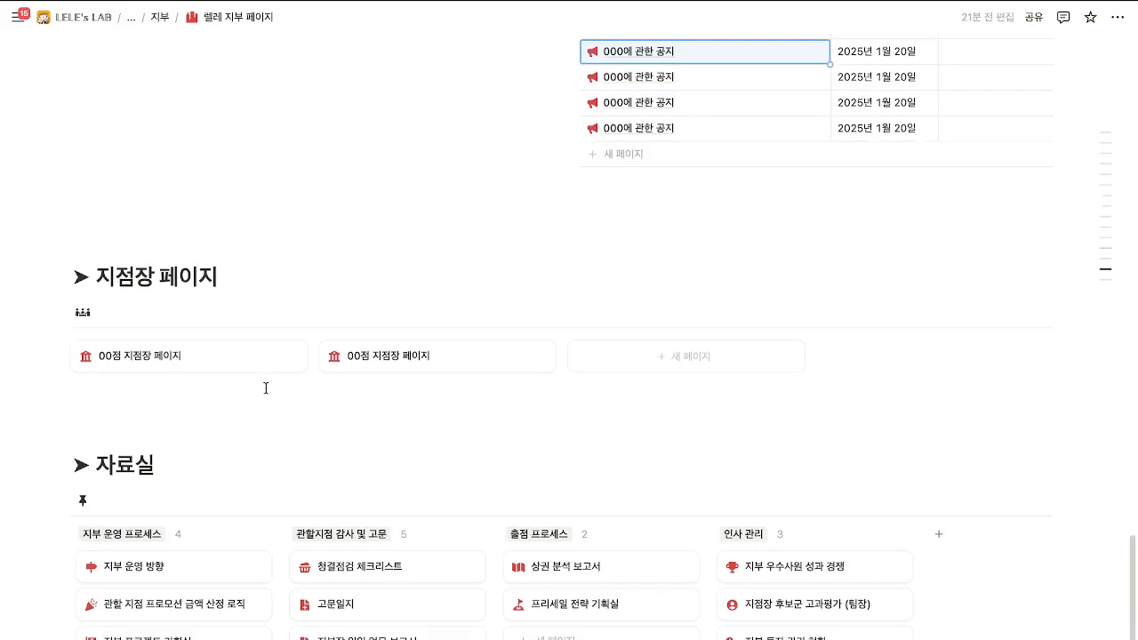
scroll(266, 388, "down", 1)
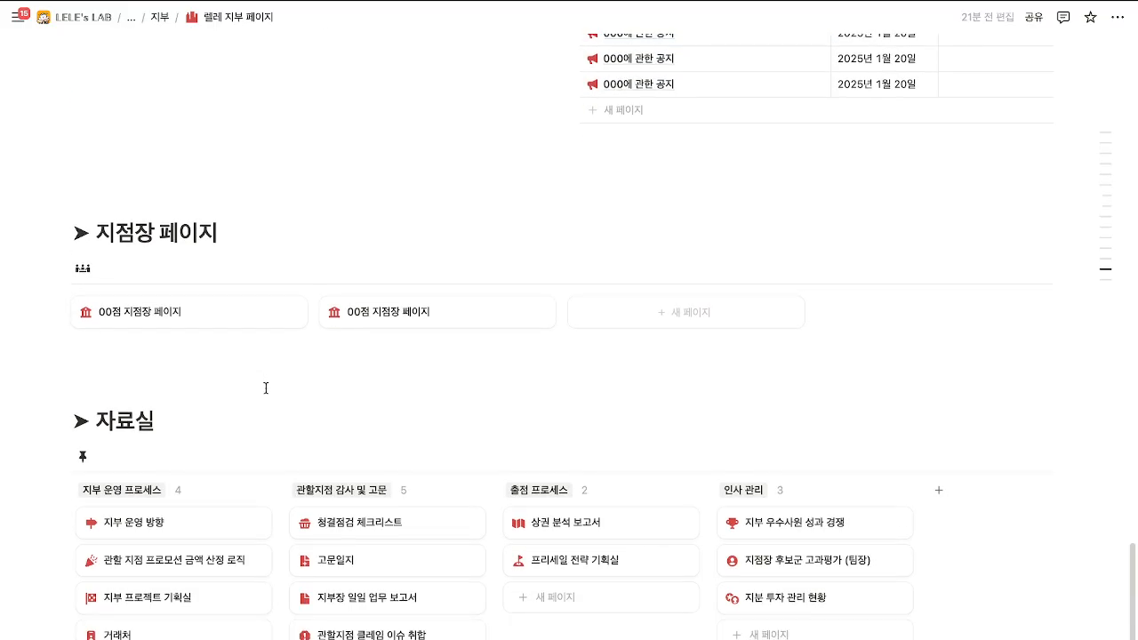
left_click(594, 317)
left_click(178, 372)
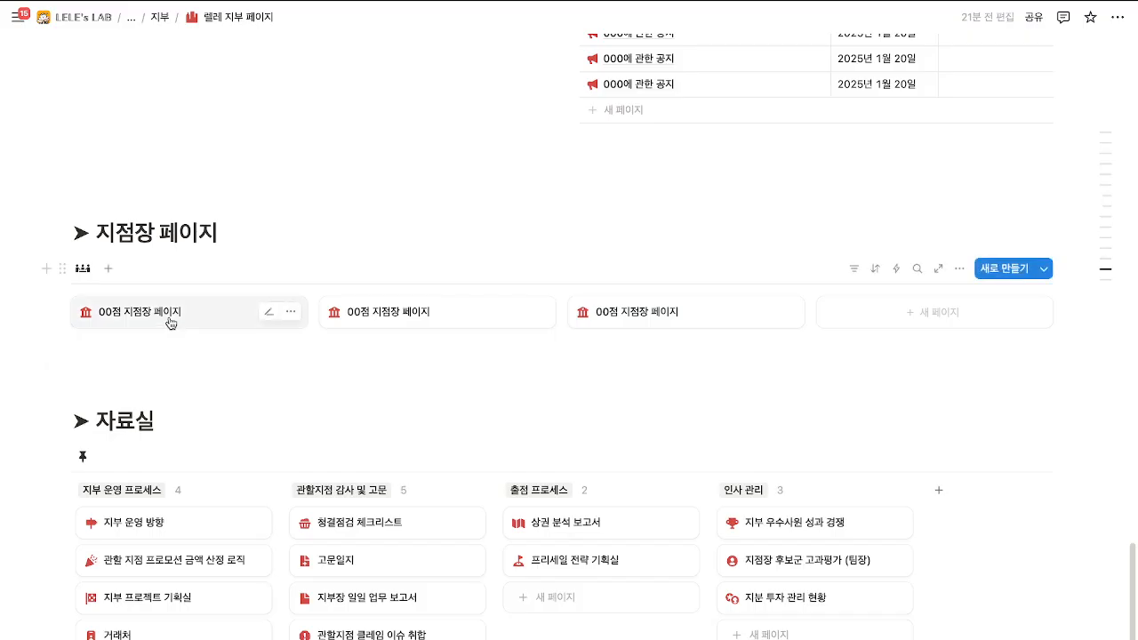
Open the first 00점 지점장 페이지 and check its 공유 > 초대 options without inviting anyone.
left_click(169, 312)
left_click(829, 71)
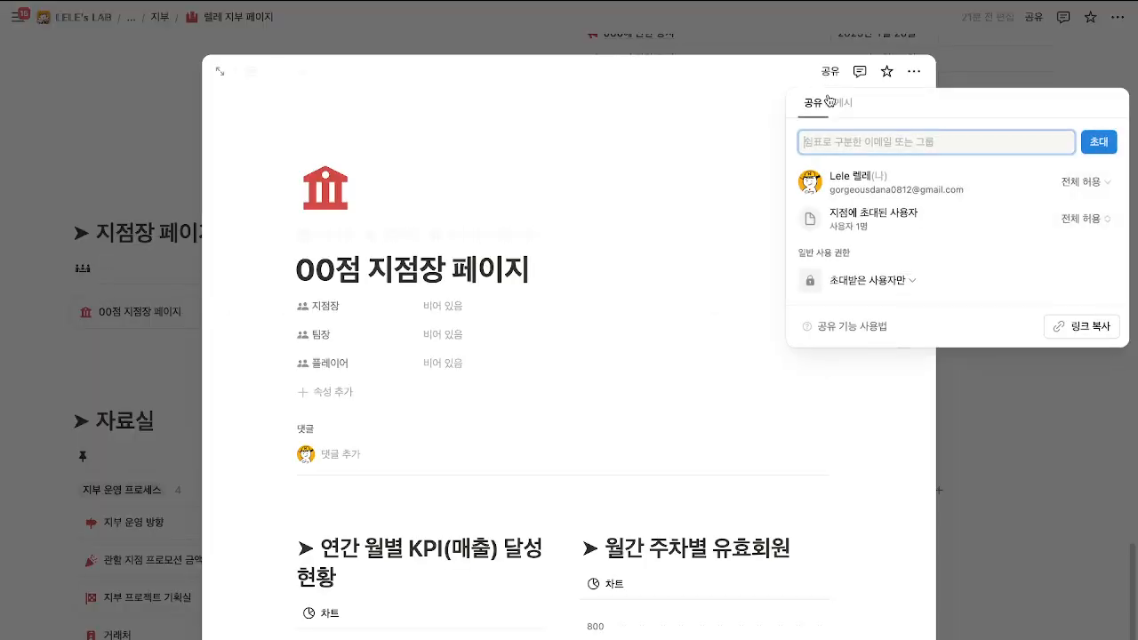
left_click(875, 144)
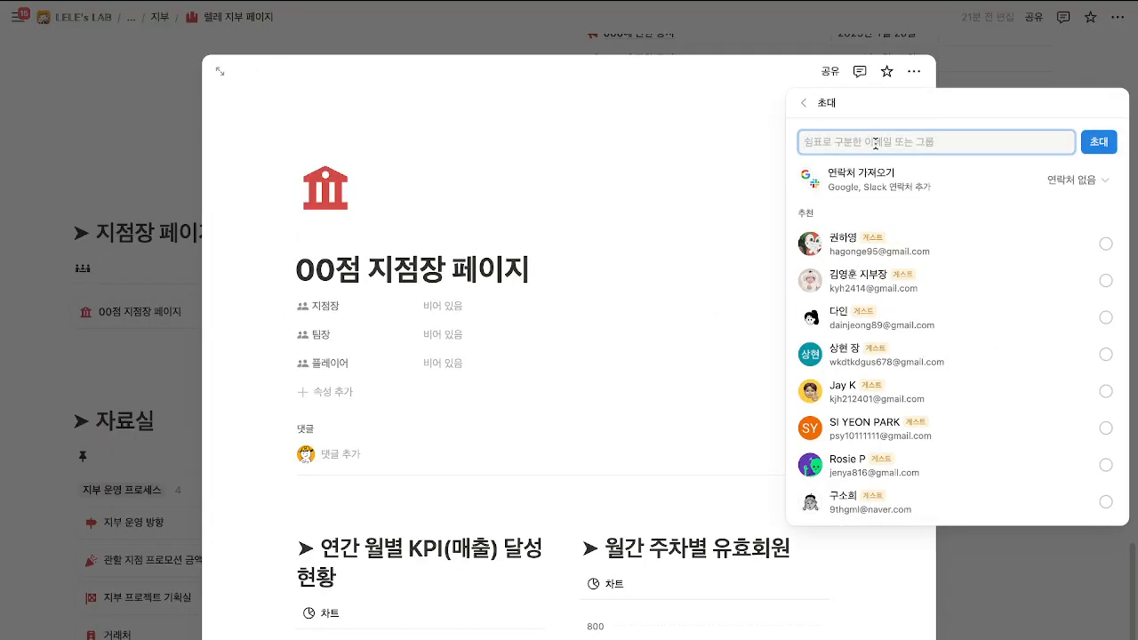
left_click(664, 140)
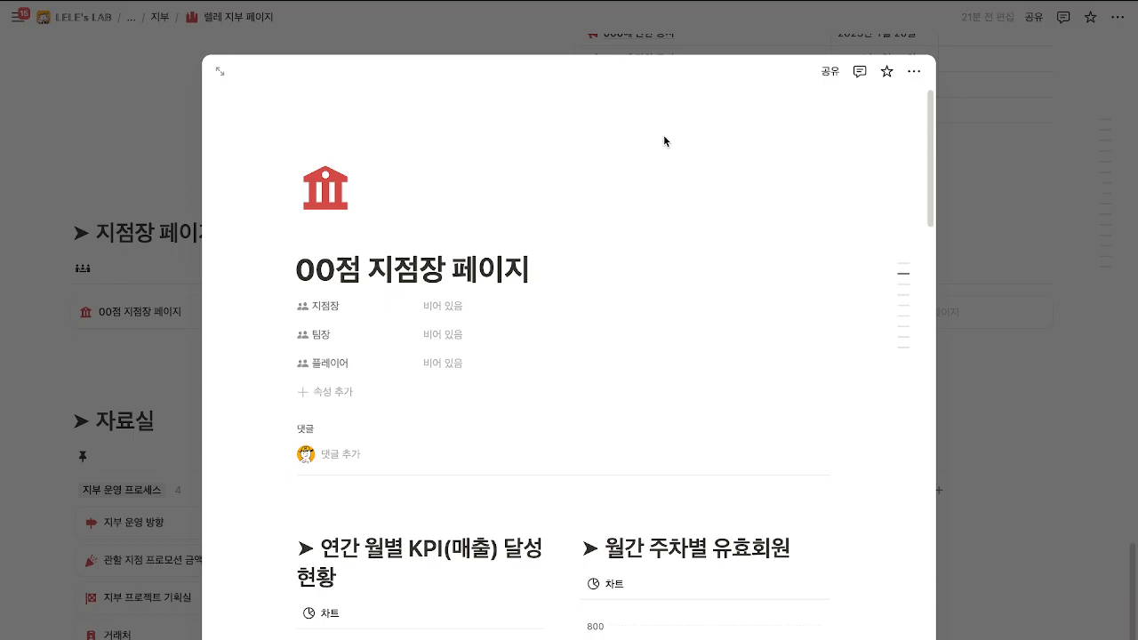
Reopen the 00점 지점장 페이지 preview and search 렐레 in its share invite box.
scroll(668, 231, "down", 20)
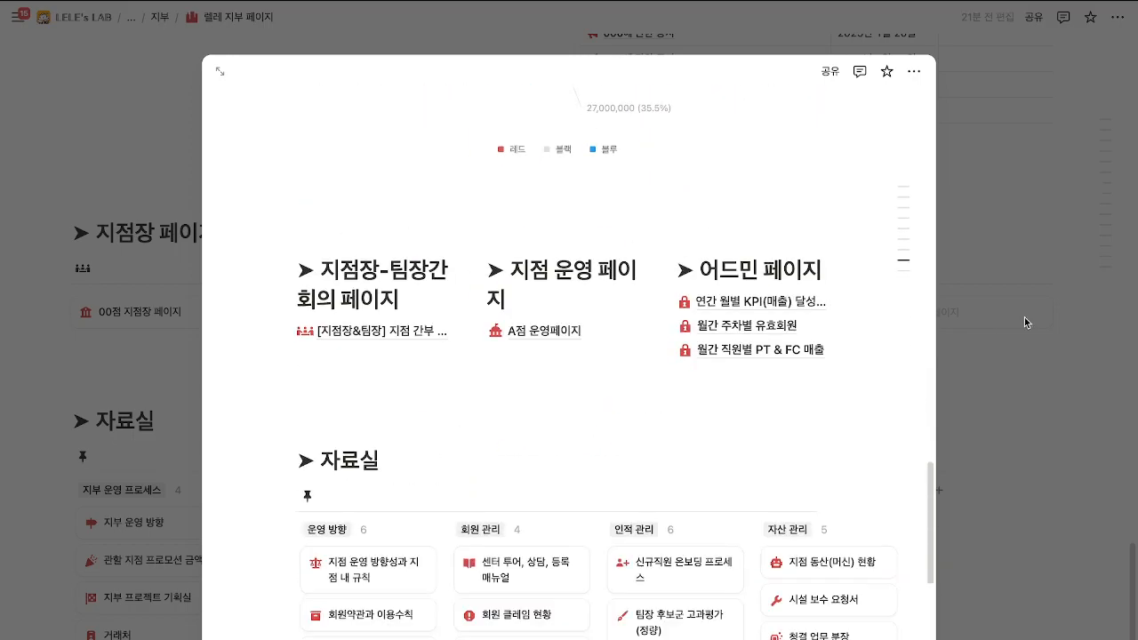
left_click(1024, 317)
left_click(117, 315)
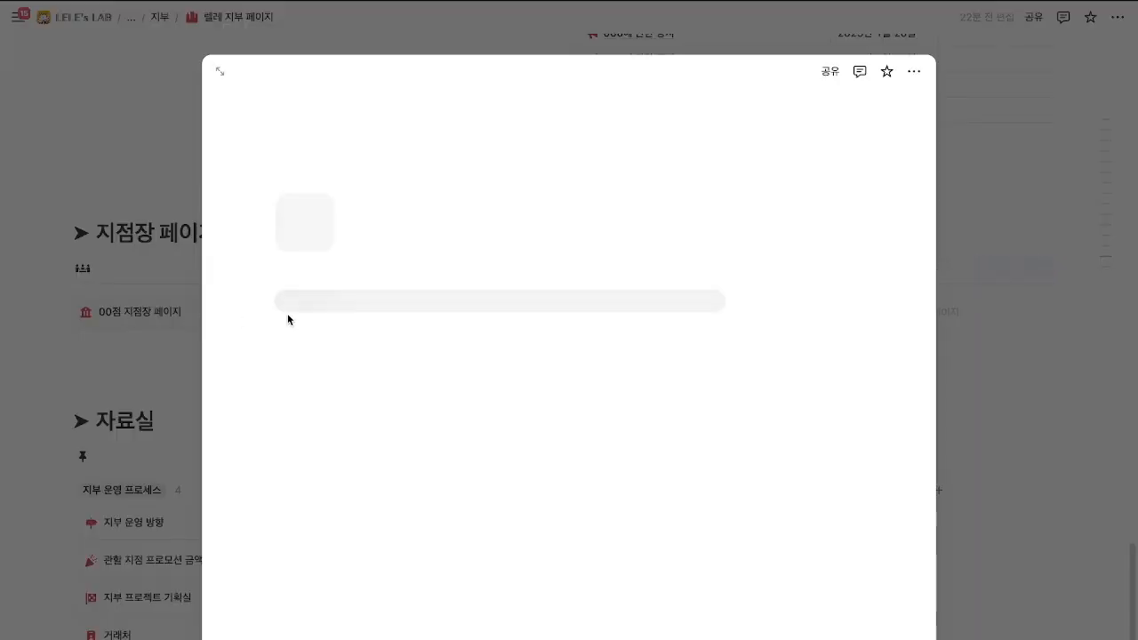
left_click(827, 72)
left_click(853, 141)
type("fp")
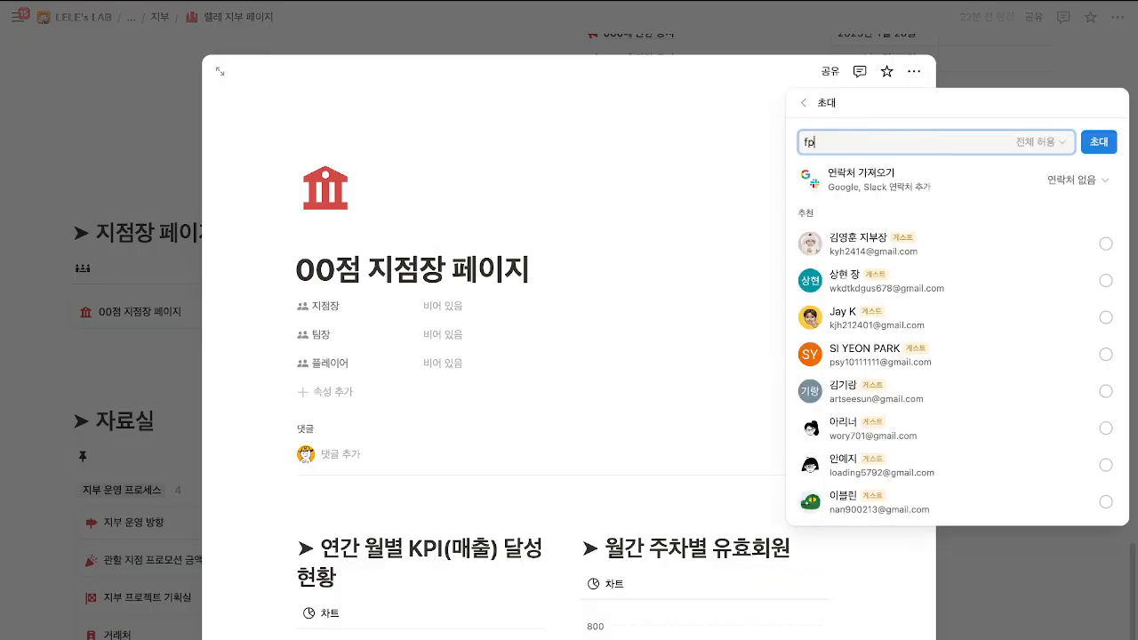
key("BackSpace")
key("BackSpace")
type("렐레")
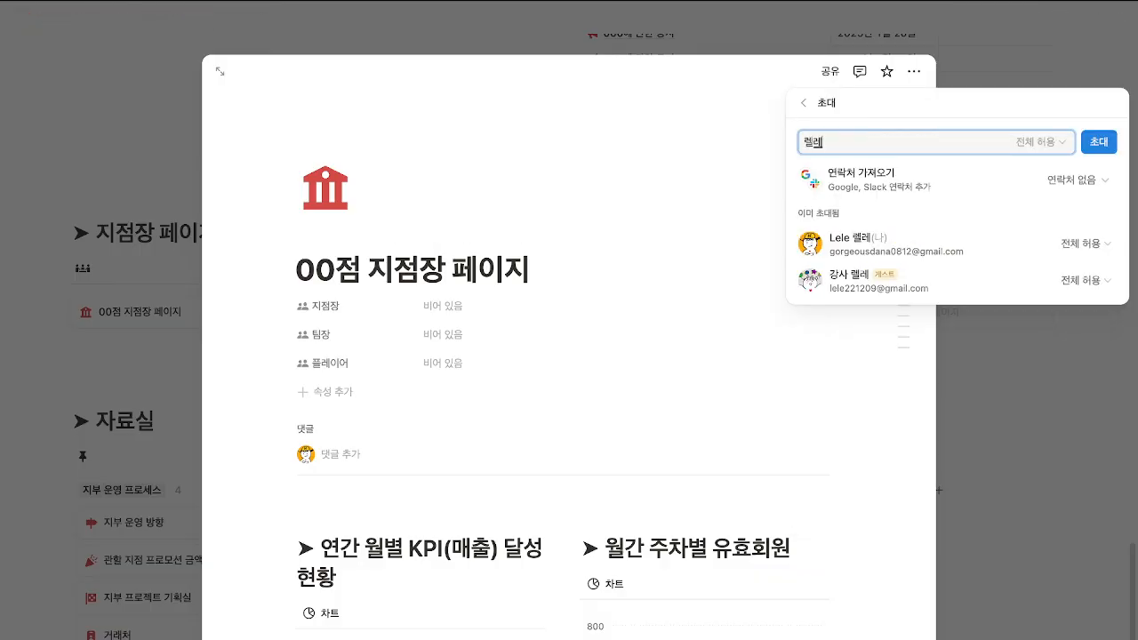
left_click(901, 277)
left_click(1049, 151)
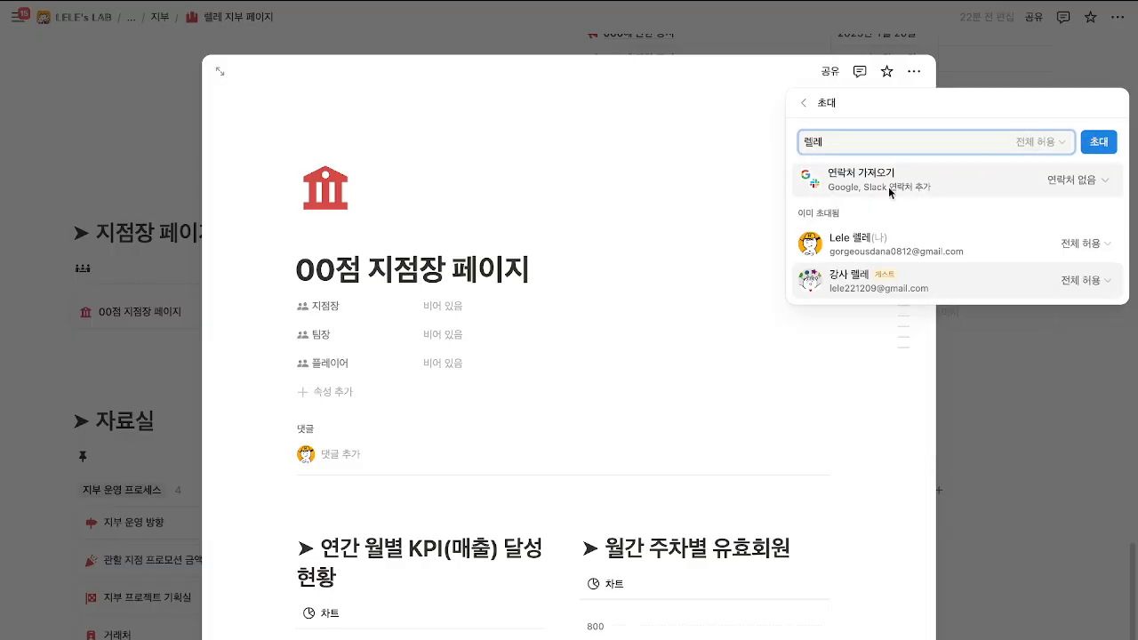
Review the guest's access level without changing it, then close the preview.
left_click(1079, 280)
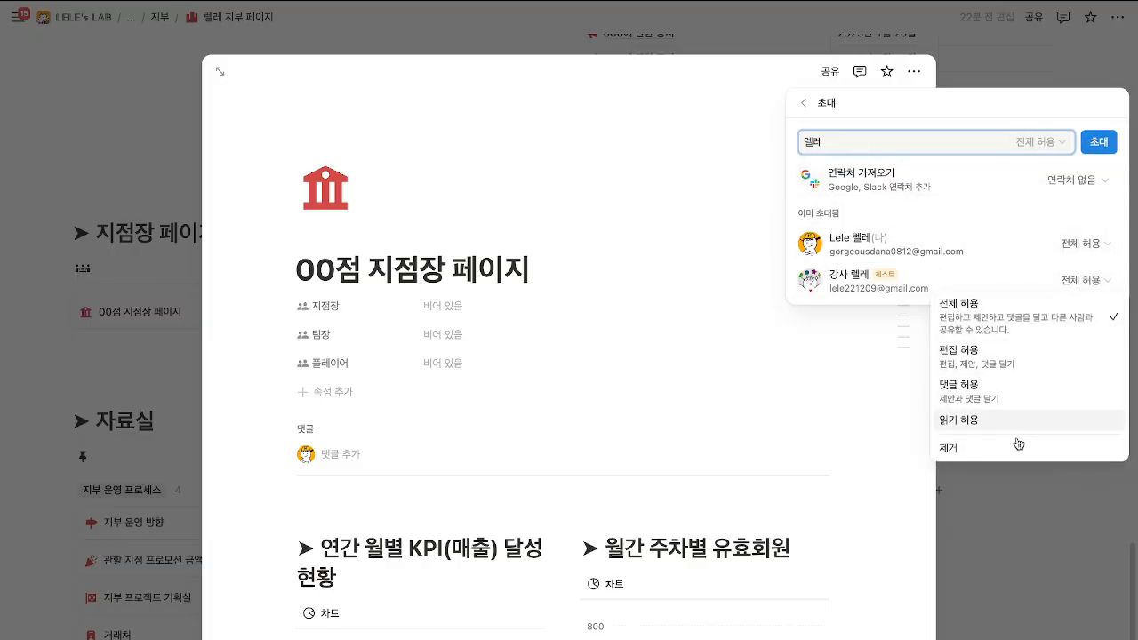
left_click(870, 346)
left_click(1081, 281)
left_click(889, 382)
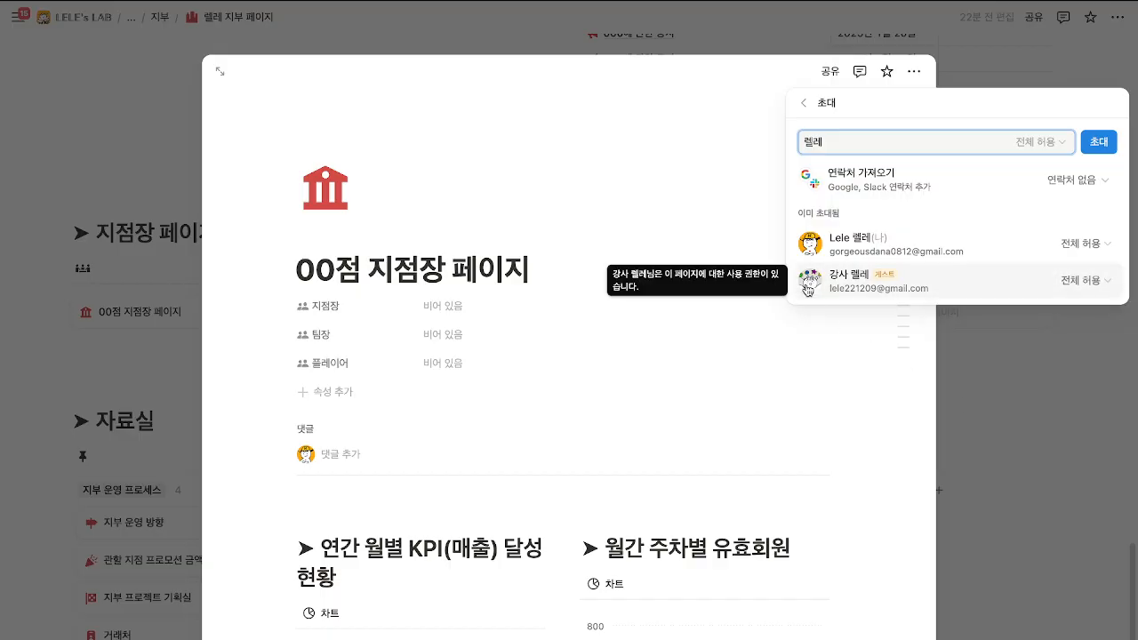
left_click(633, 174)
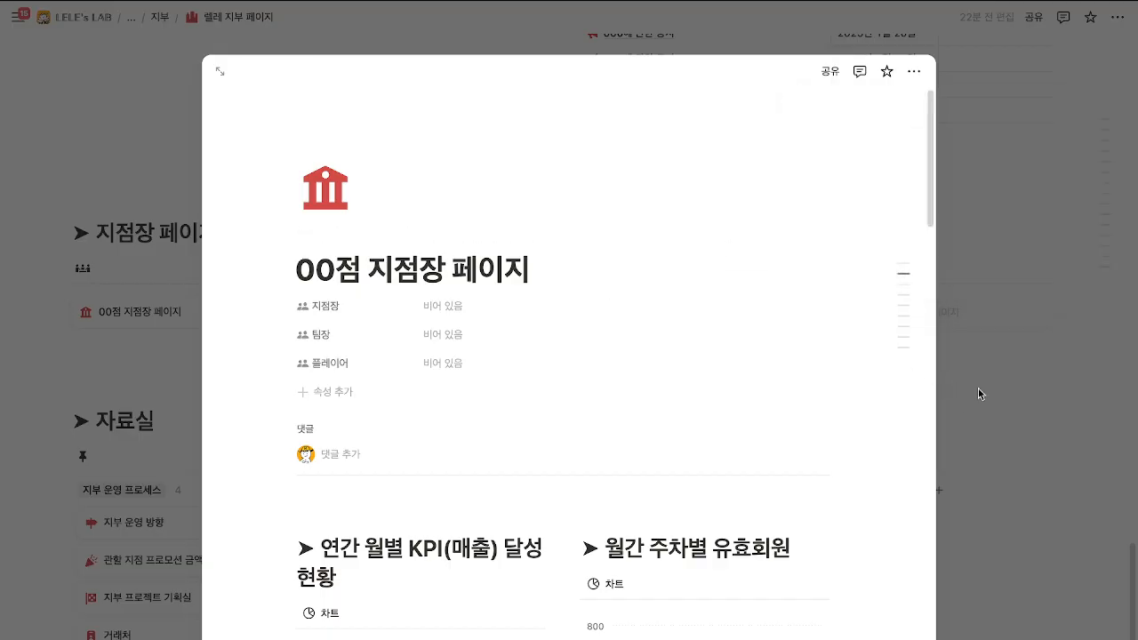
left_click(977, 387)
Reopen the 00점 지점장 페이지 preview and add a matching contact to its invite list.
scroll(937, 346, "up", 6)
scroll(934, 345, "up", 4)
scroll(294, 293, "down", 10)
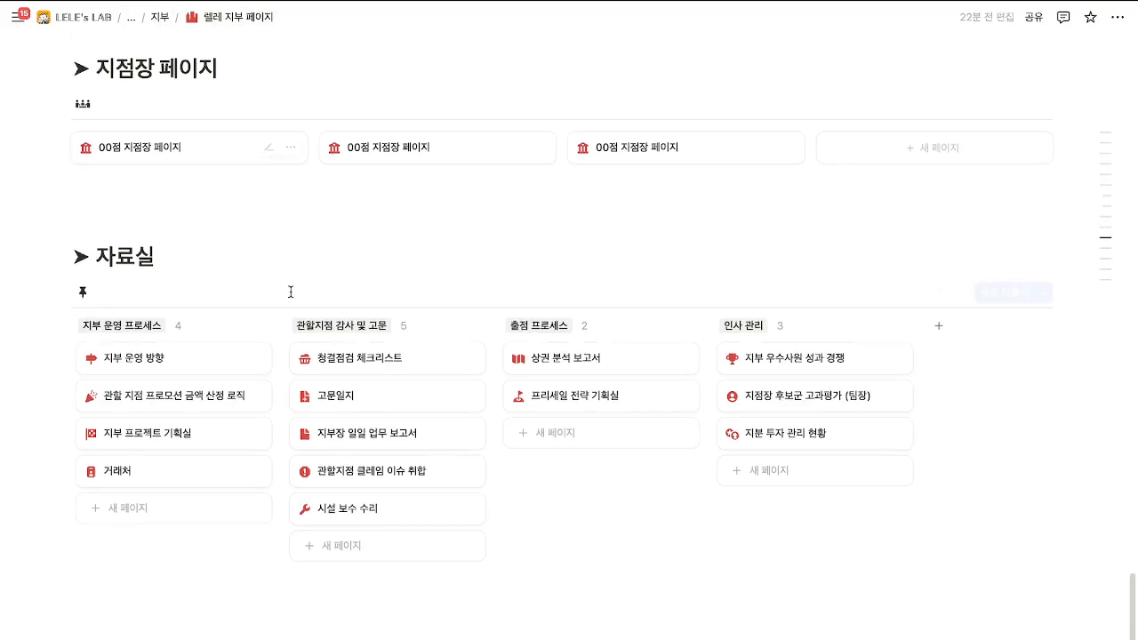
scroll(178, 266, "up", 1)
left_click(190, 177)
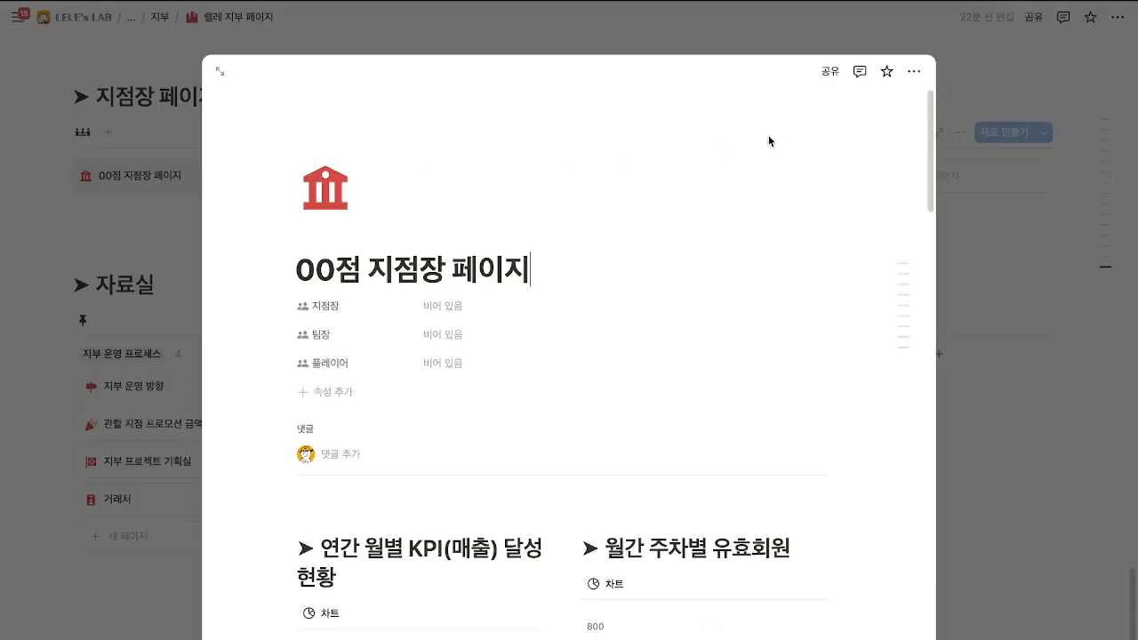
left_click(829, 71)
left_click(823, 142)
type("장상")
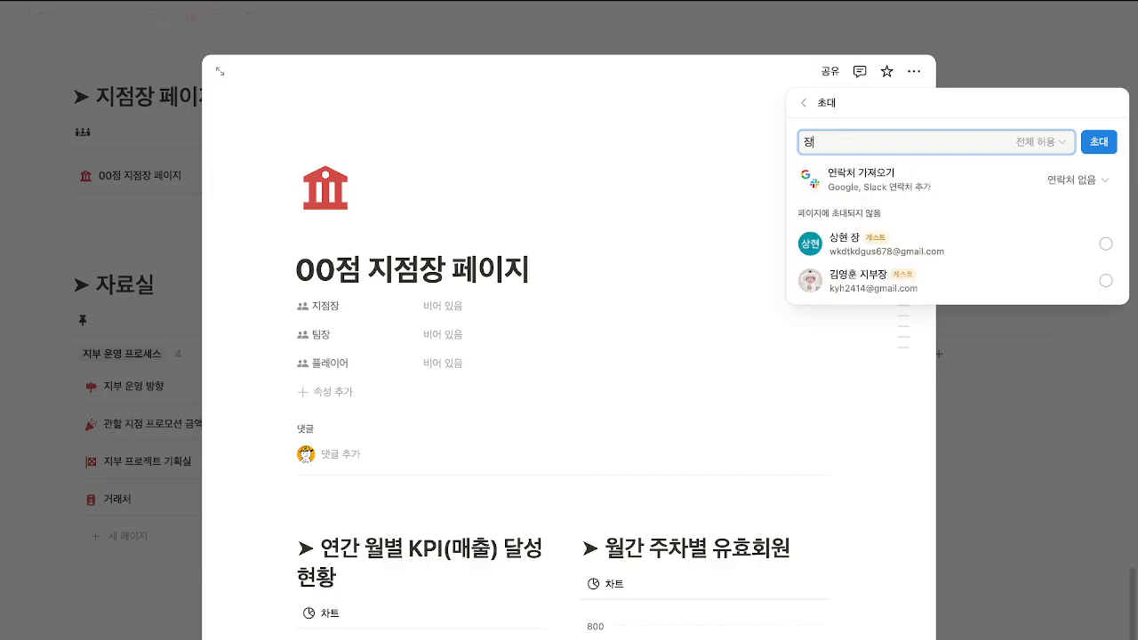
key("Return")
Send the invite with full access, decline the member upgrade, then remove the invitee and close.
left_click(1029, 147)
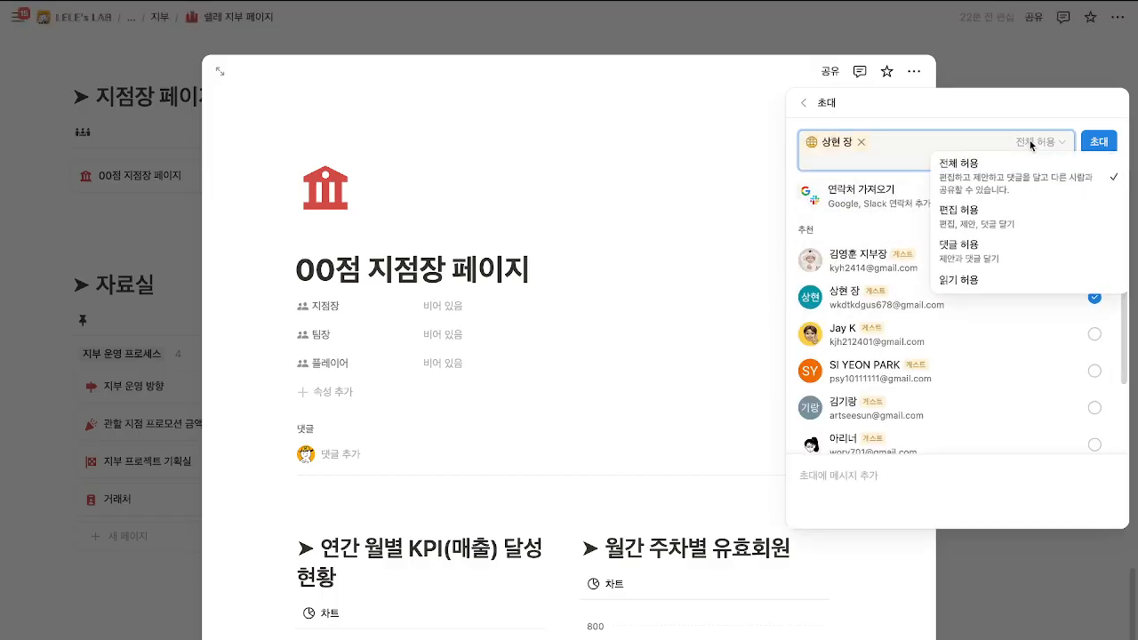
left_click(1031, 146)
left_click(1096, 147)
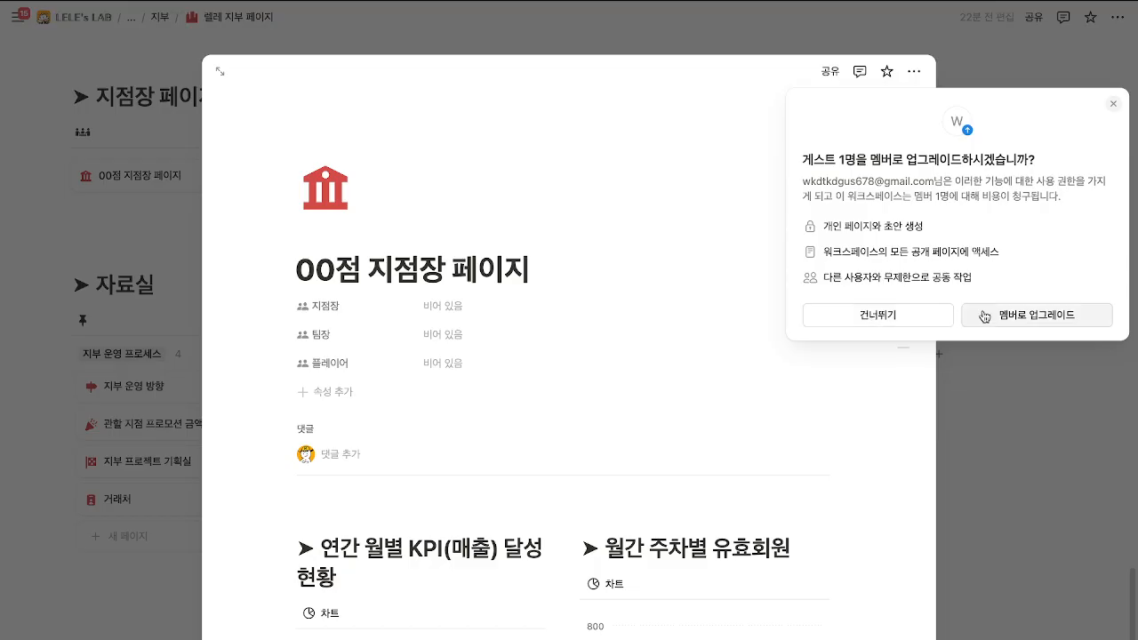
left_click(876, 315)
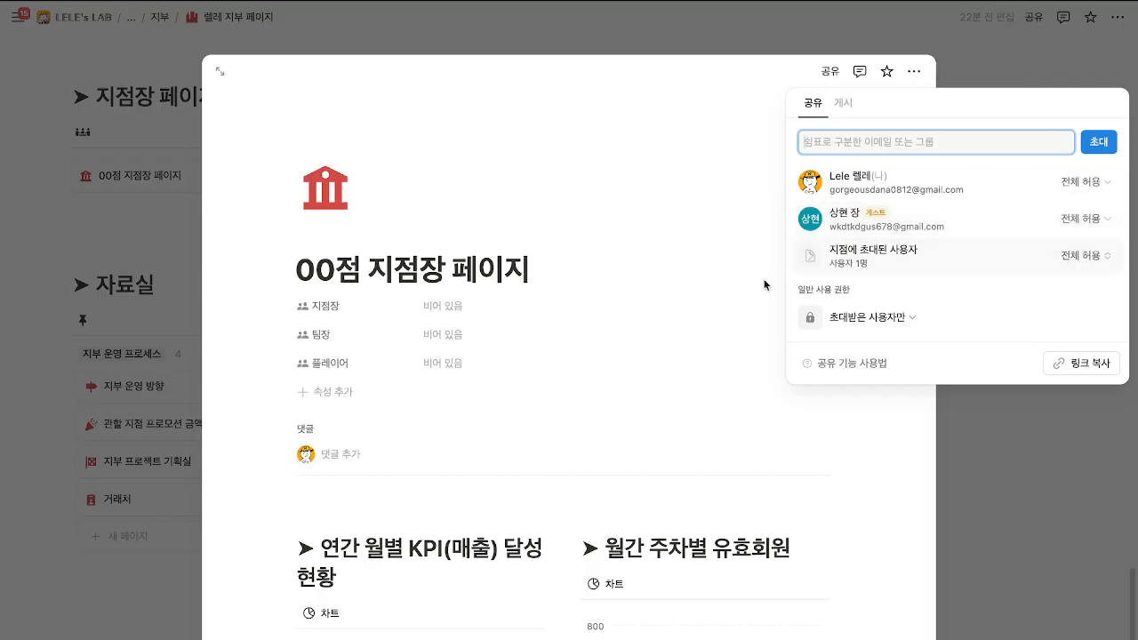
left_click(1085, 221)
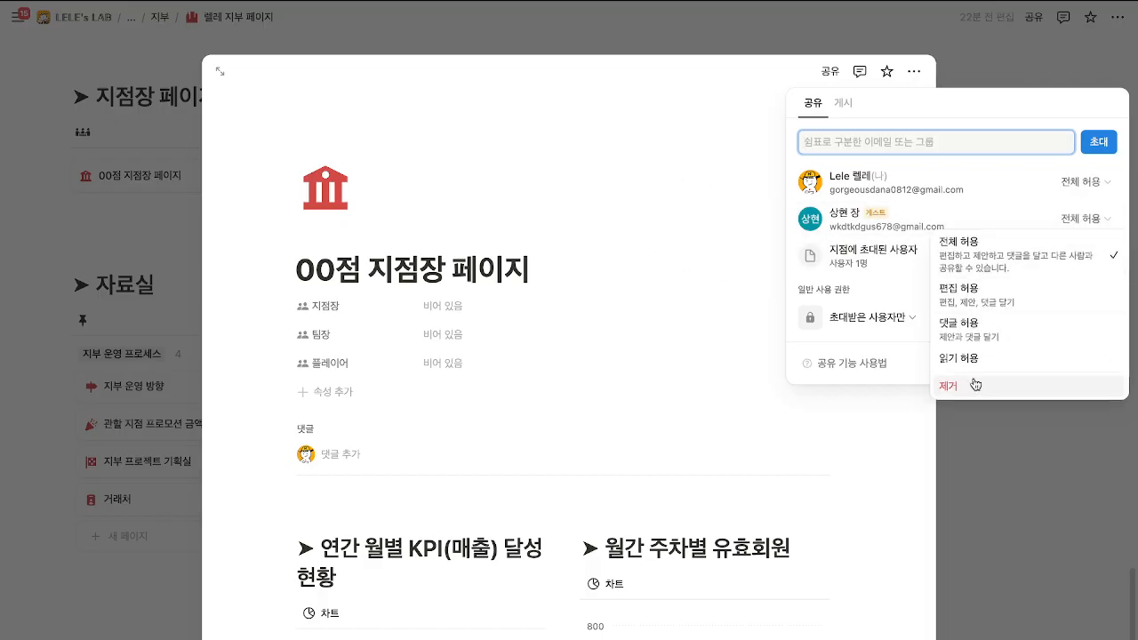
left_click(972, 384)
left_click(1056, 444)
left_click(1056, 447)
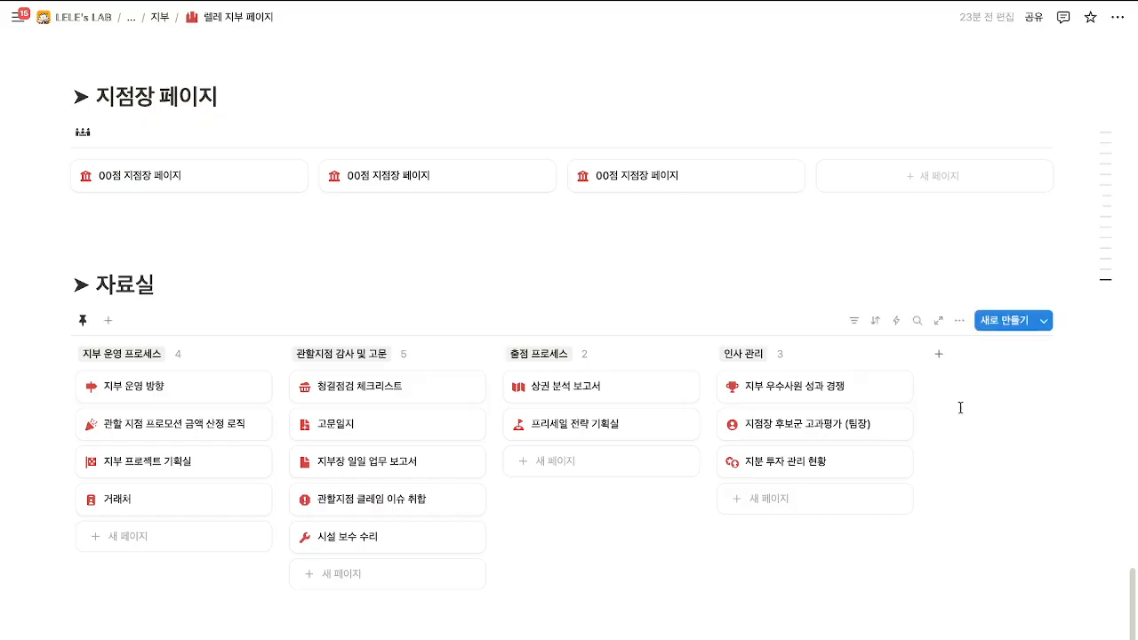
scroll(599, 394, "down", 1)
scroll(577, 426, "up", 1)
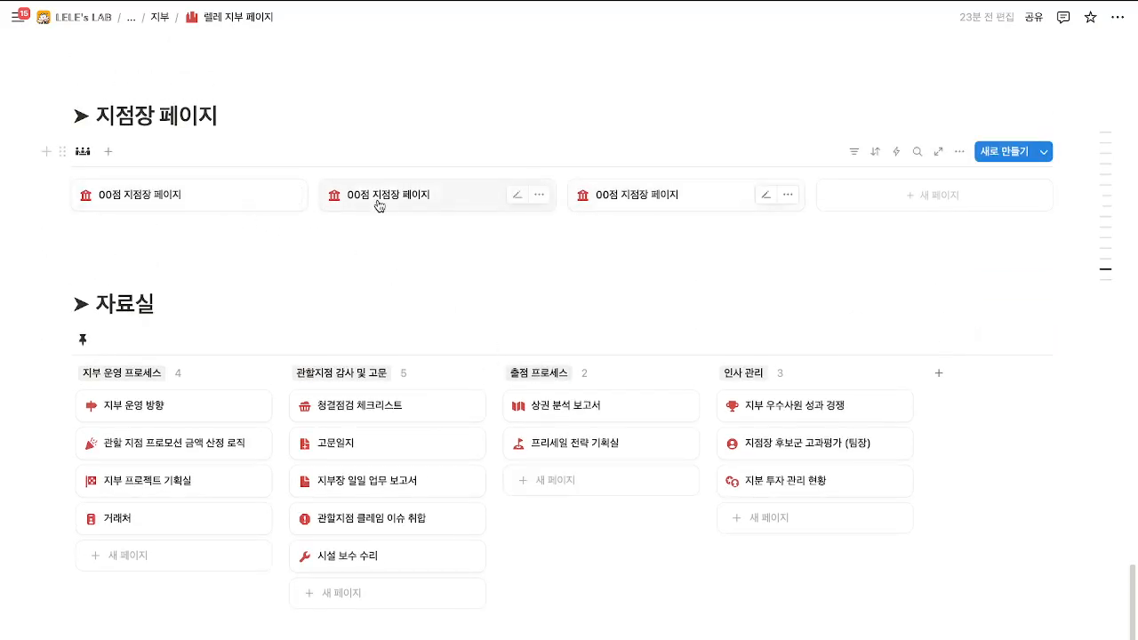
left_click(199, 204)
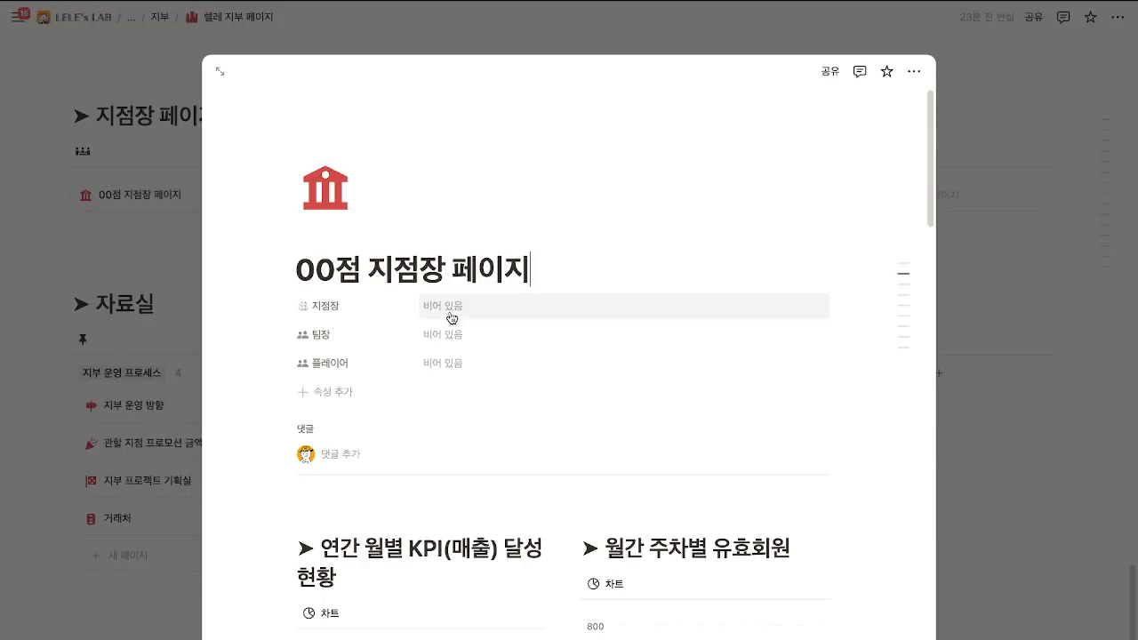
scroll(488, 379, "down", 5)
scroll(489, 379, "down", 10)
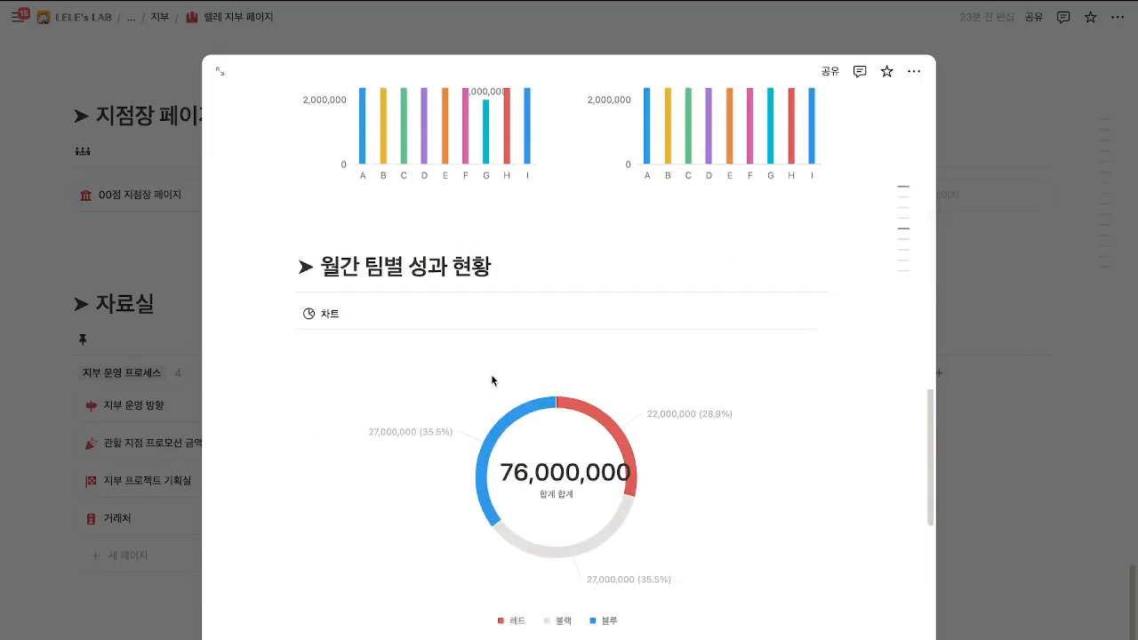
left_click(1022, 341)
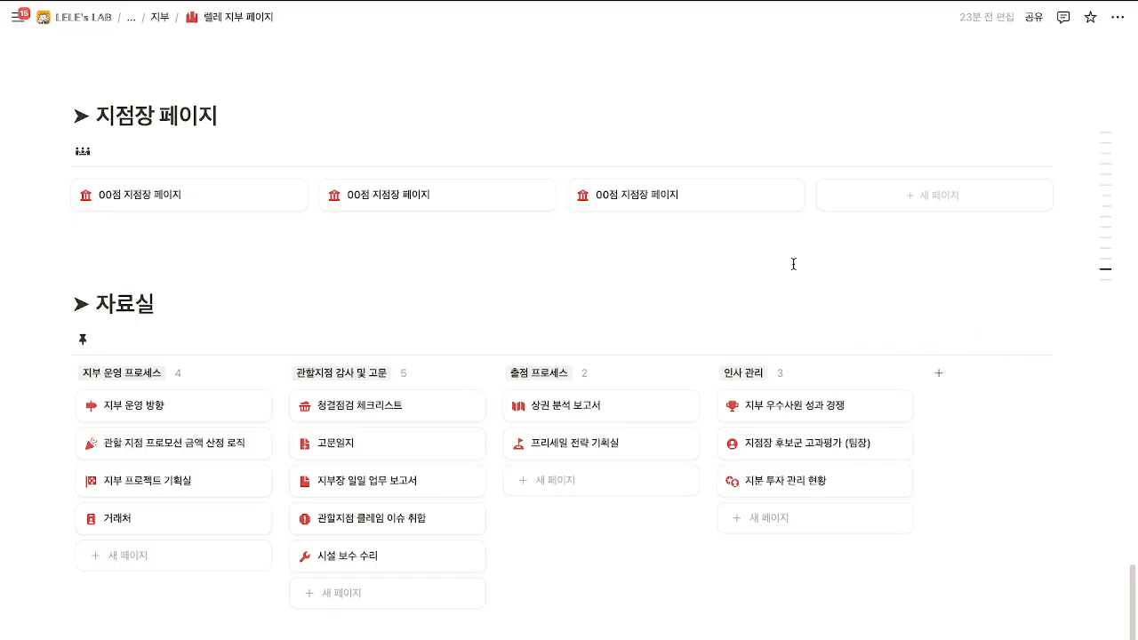
scroll(554, 284, "down", 2)
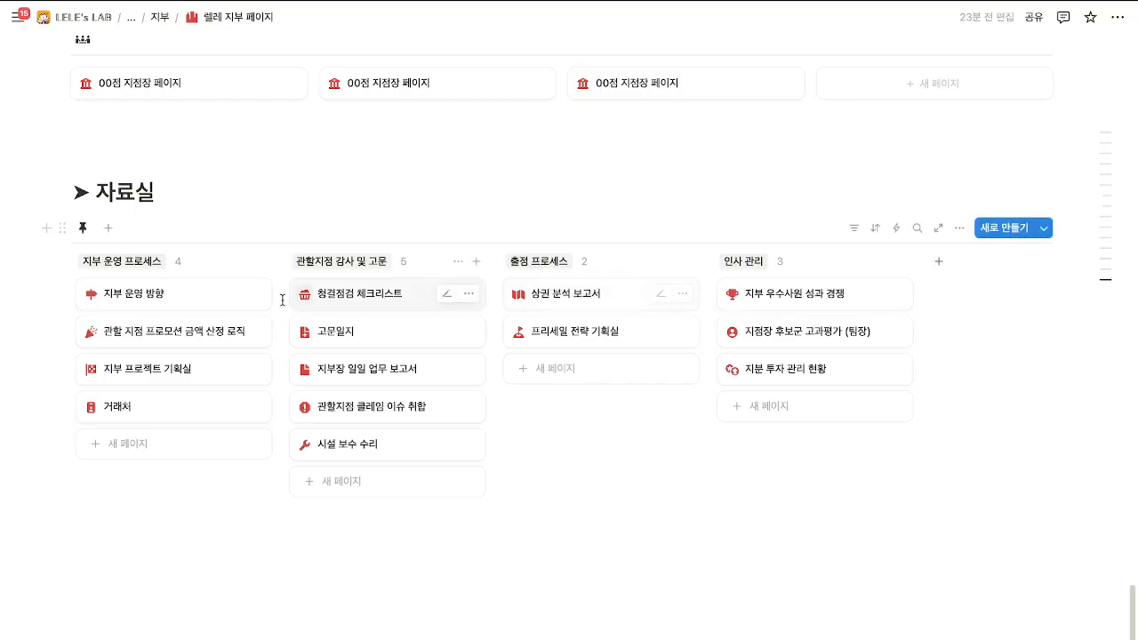
left_click(196, 308)
scroll(196, 299, "down", 3)
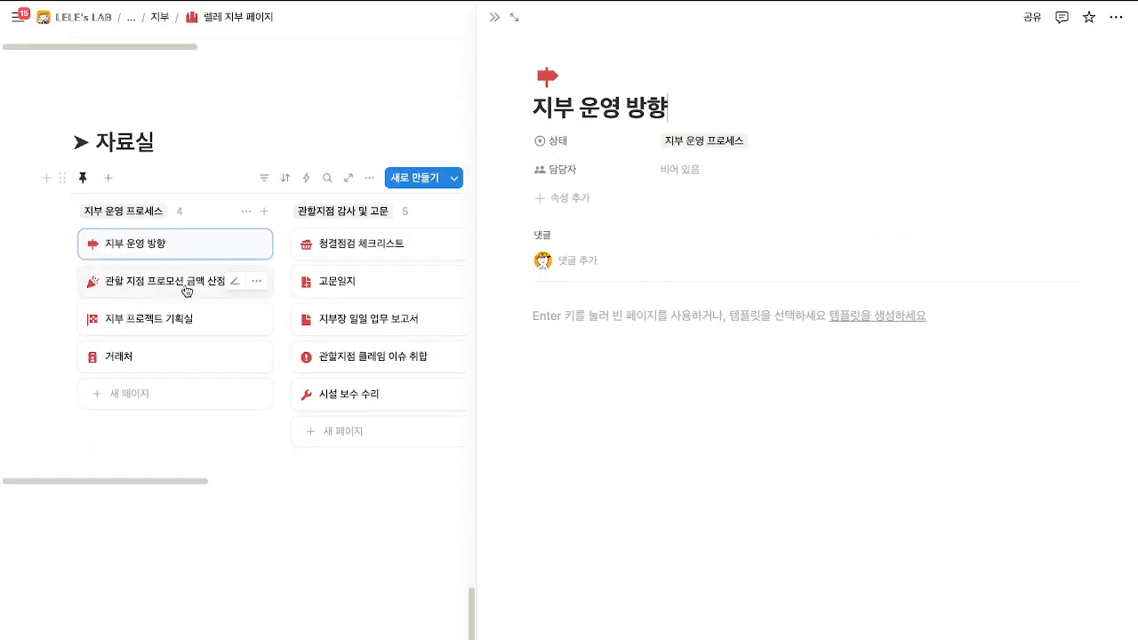
left_click(187, 291)
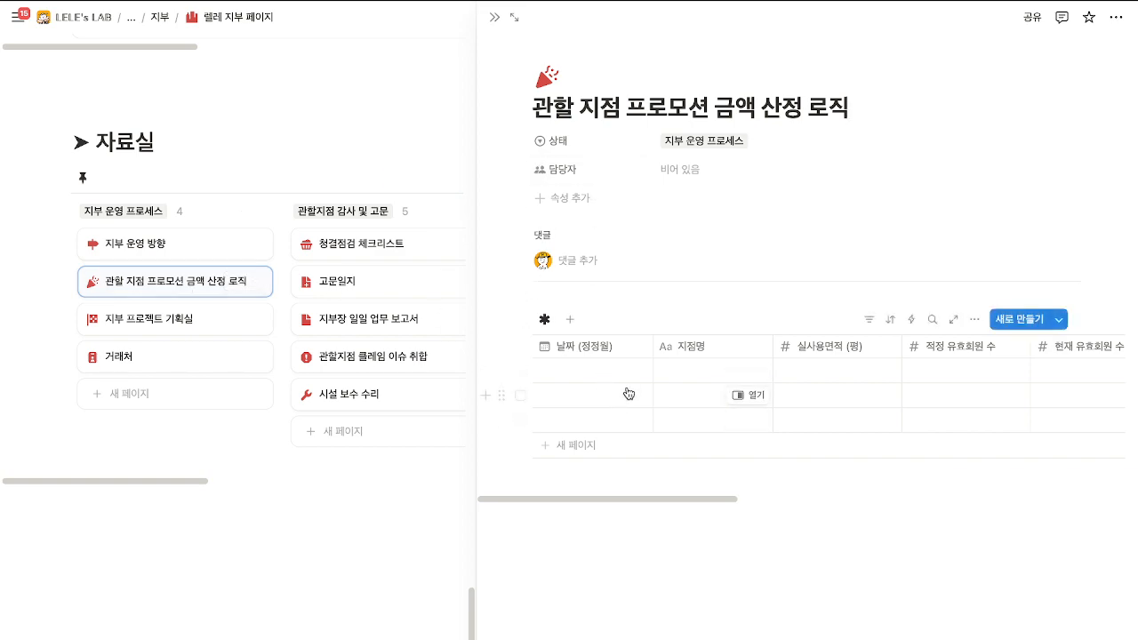
left_click(741, 372)
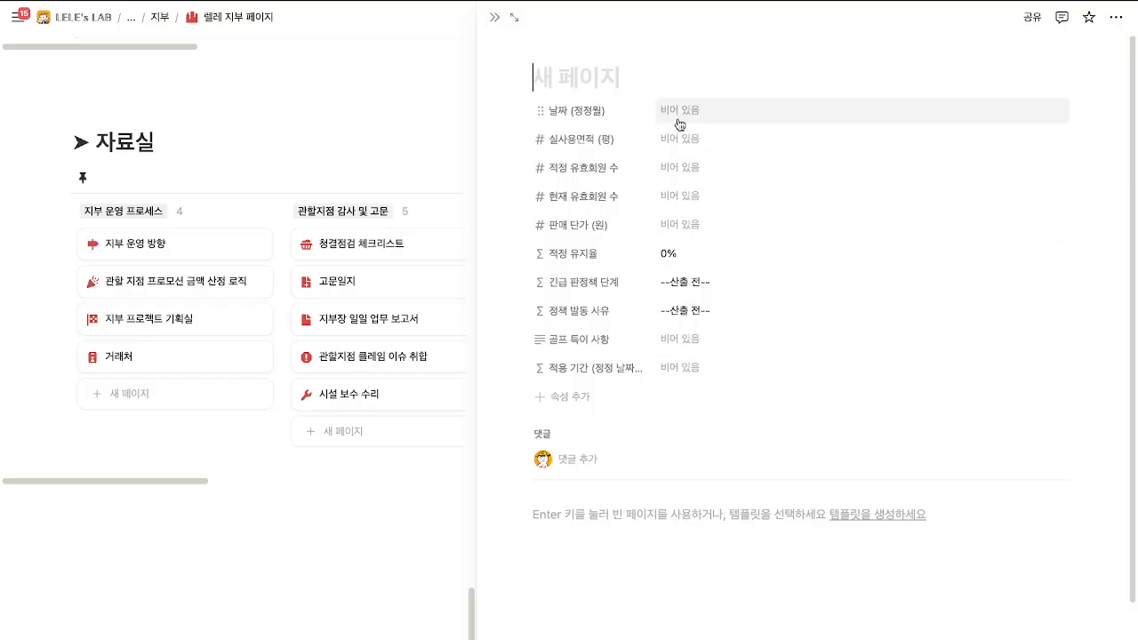
left_click(494, 17)
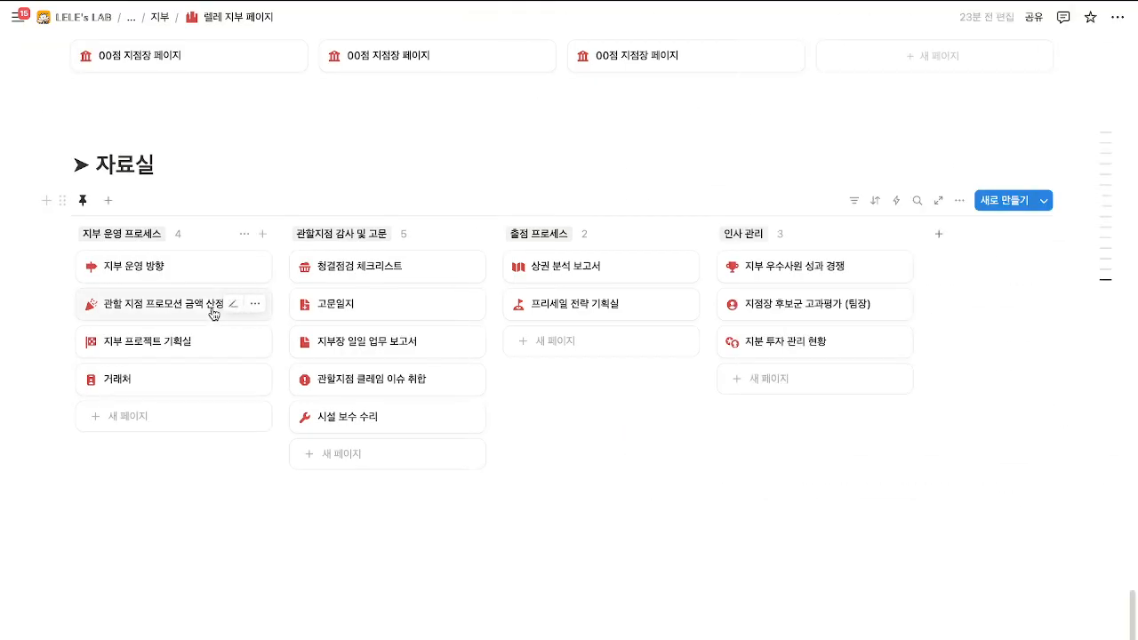
In 관할 지점 프로모션 금액 산정 로직, date the first row 2025/06/01 with branch A 지점.
left_click(213, 313)
scroll(552, 343, "down", 3)
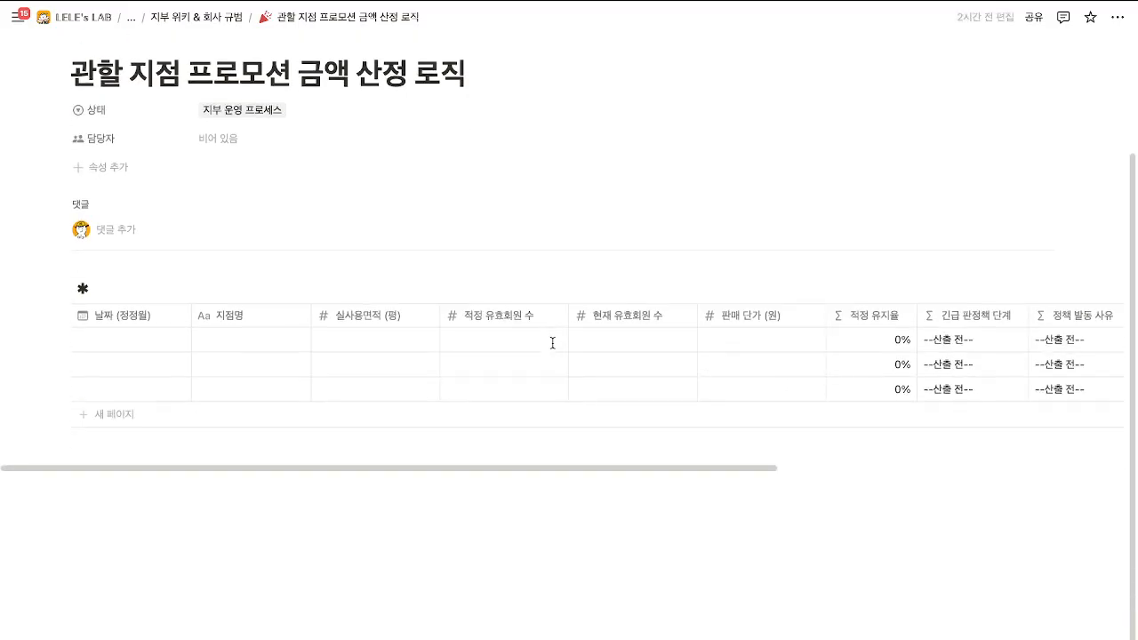
left_click_drag(584, 477, 418, 429)
left_click(128, 339)
left_click(93, 415)
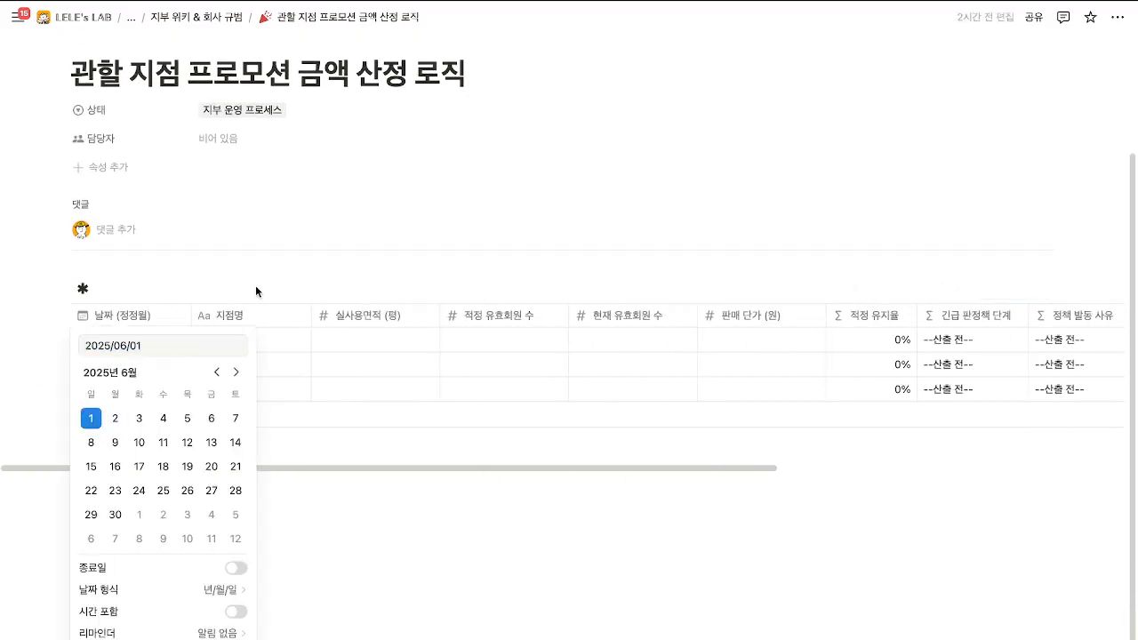
key("Escape")
left_click(228, 347)
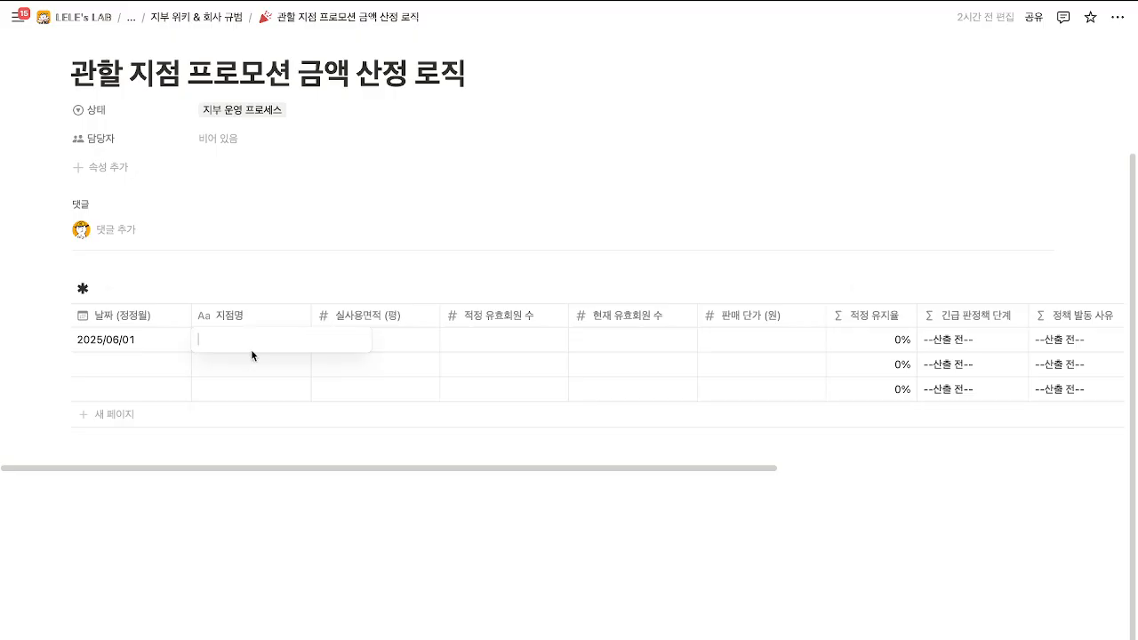
type("A 지점")
key("Return")
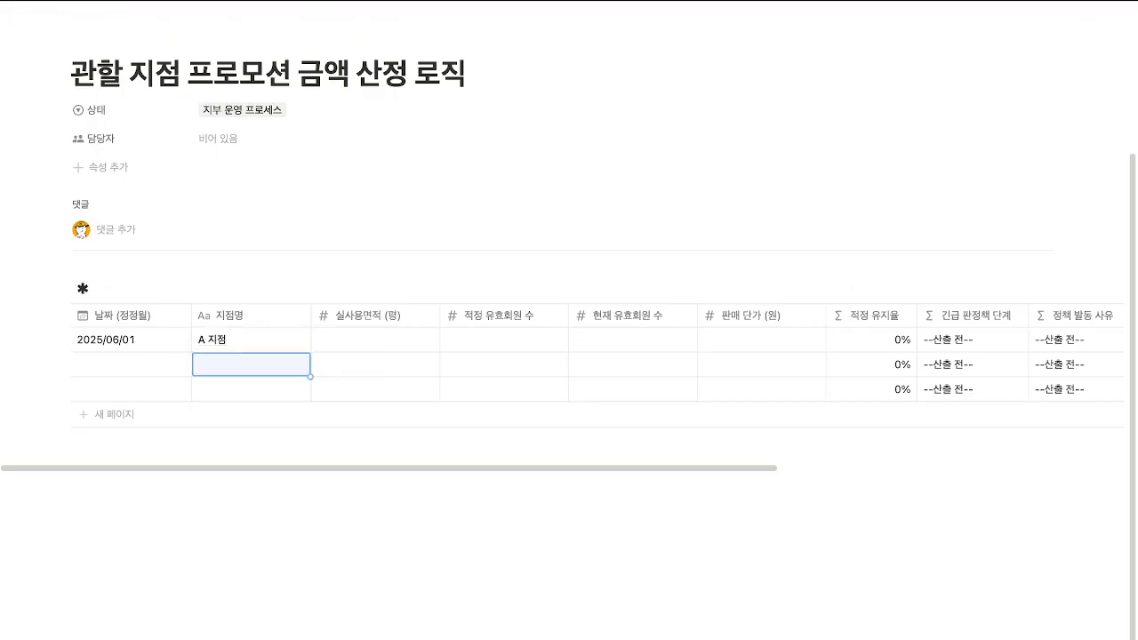
Enter row 1's 실사용면적 100, 적정 유효회원 수 1,000 and 현재 유효회원 수 800.
left_click(374, 343)
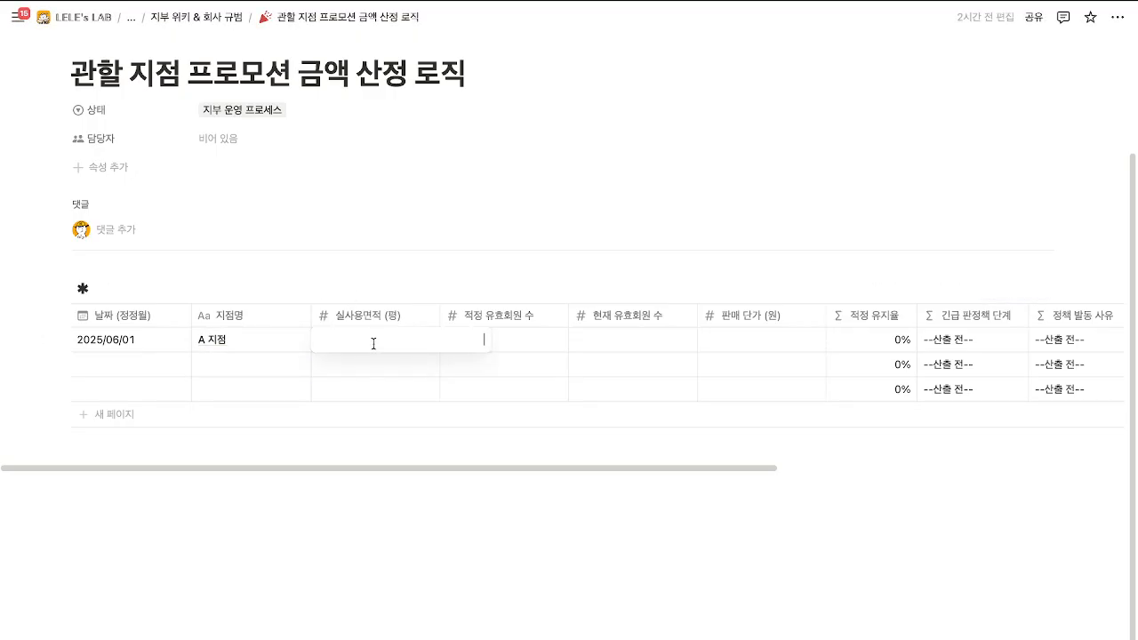
type("100")
key("Return")
key("Up")
key("Right")
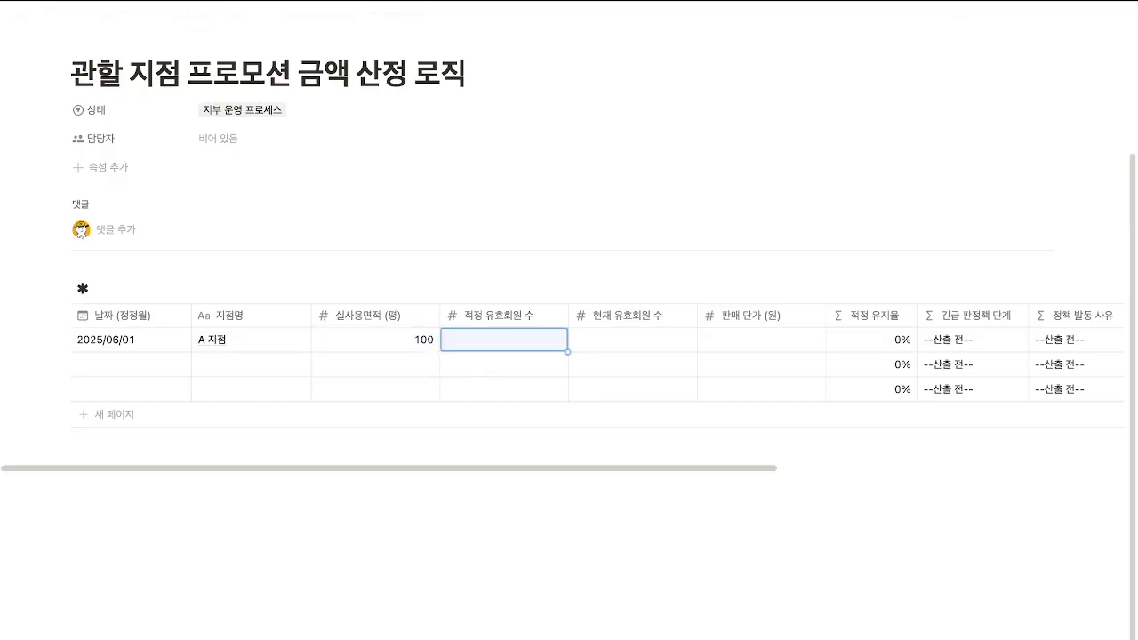
key("Return")
type("1000")
key("Return")
key("Up")
key("Right")
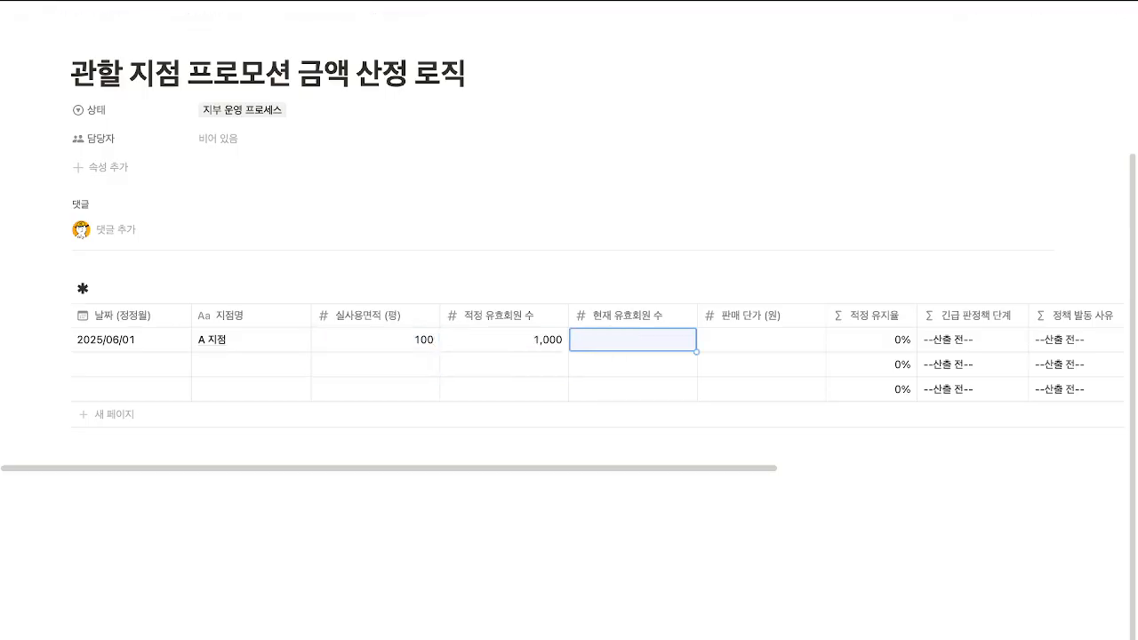
key("Return")
type("800")
key("Return")
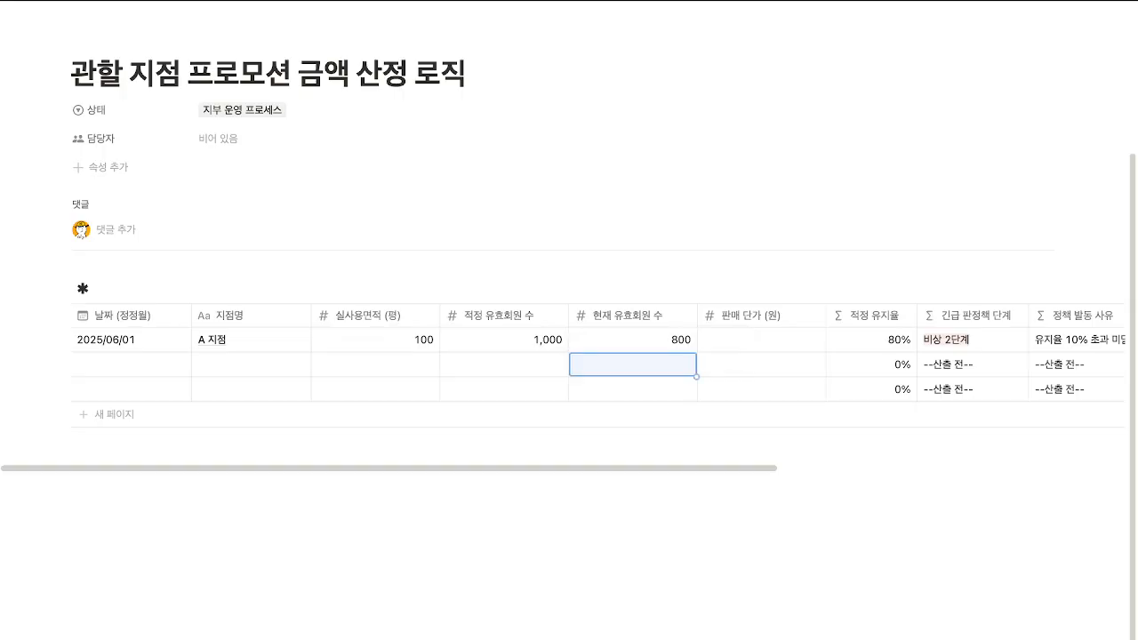
Change row 1's 현재 유효회원 수 from 800 to 1,050.
left_click_drag(719, 468, 962, 485)
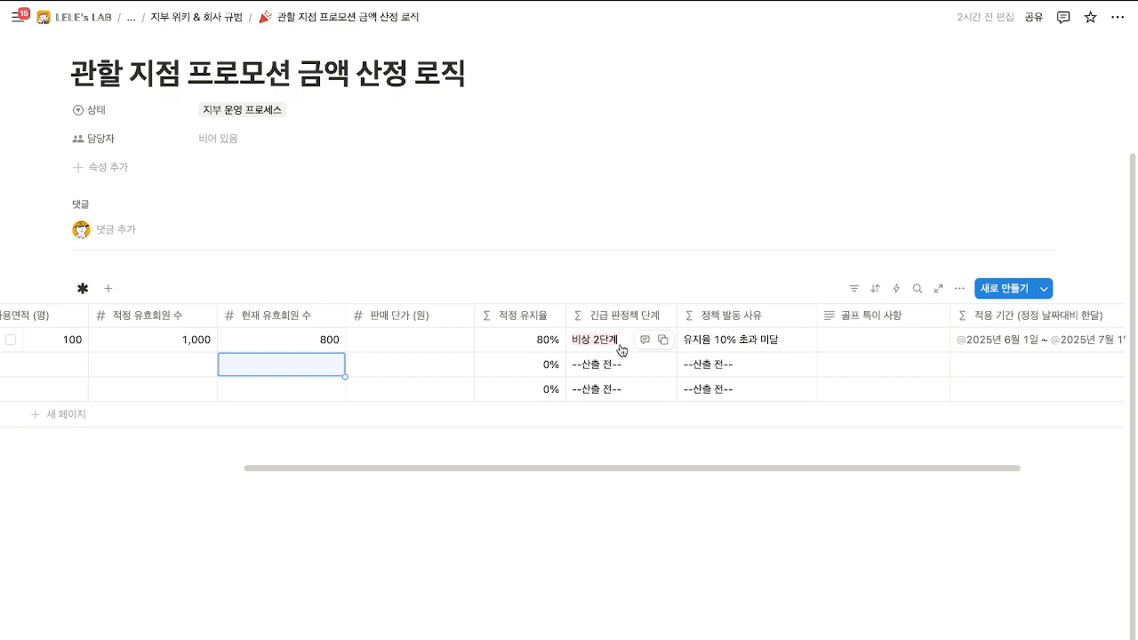
left_click(324, 333)
key("Return")
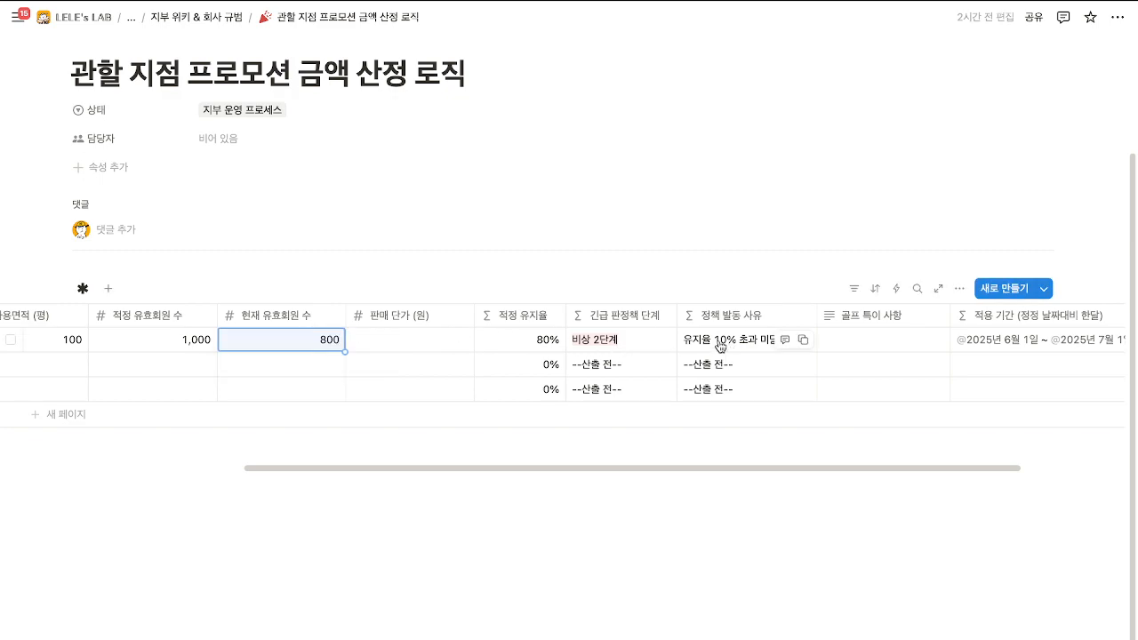
left_click(313, 348)
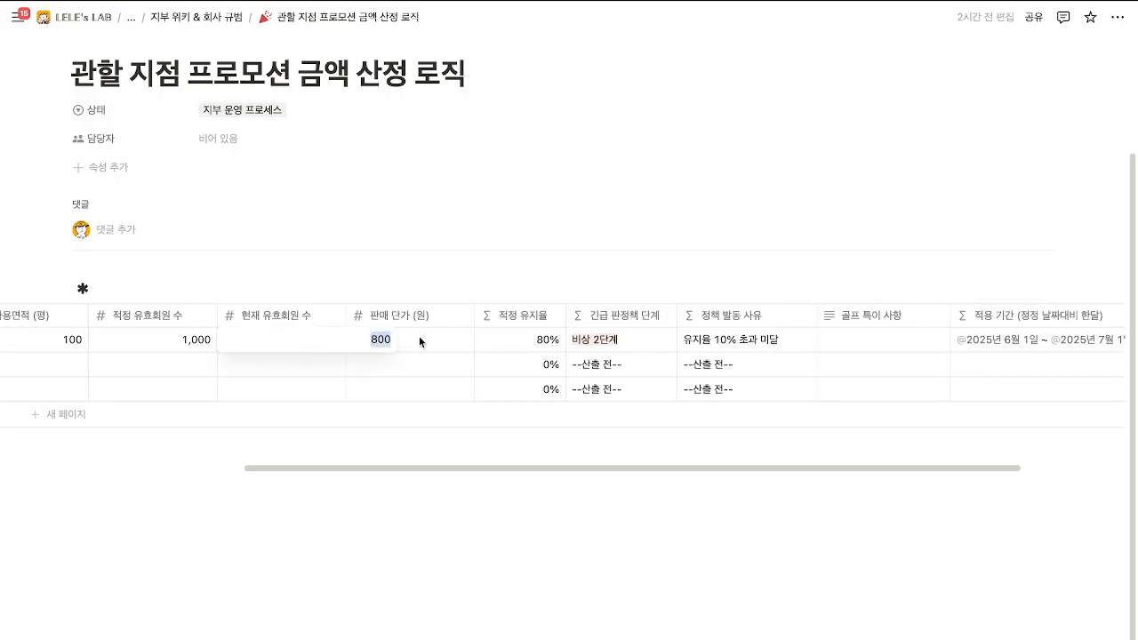
type("900")
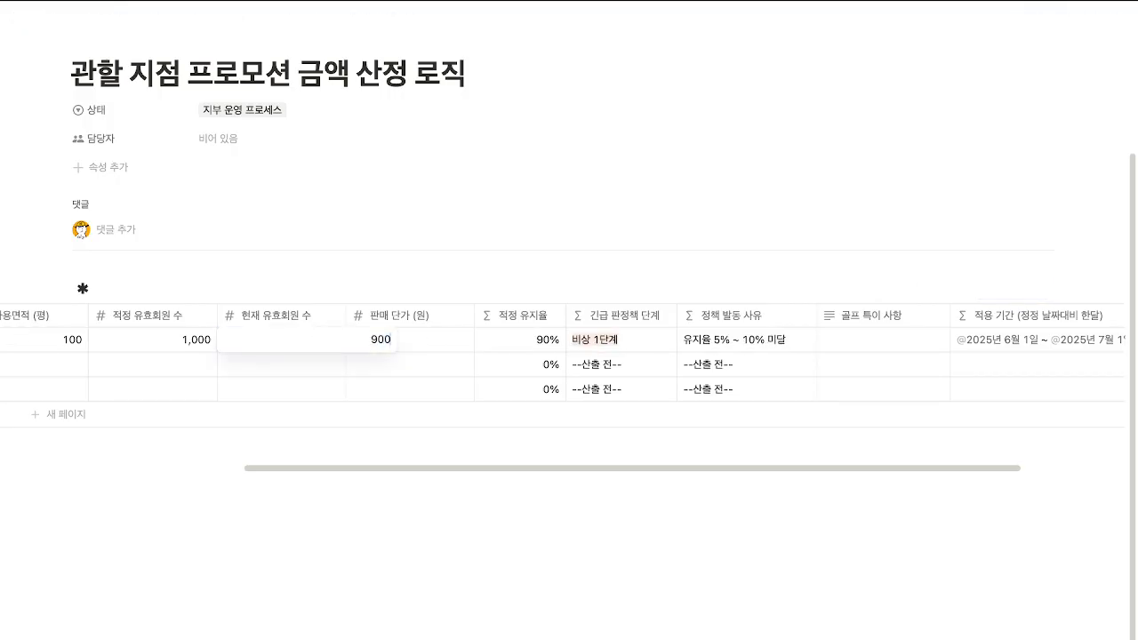
key("BackSpace")
key("BackSpace")
key("BackSpace")
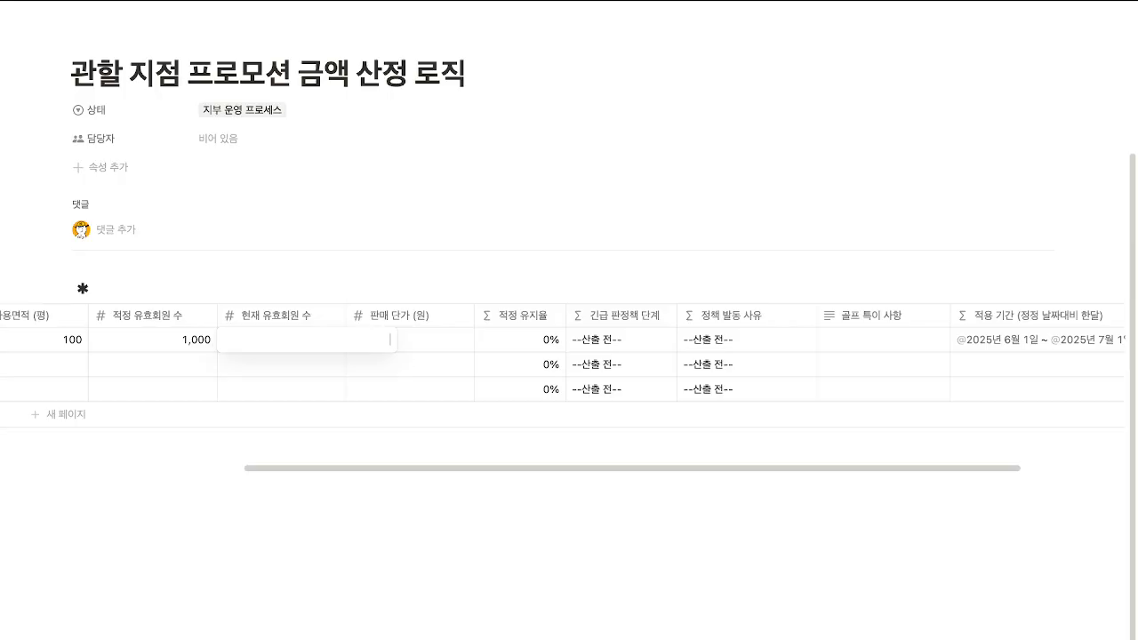
type("1500")
key("BackSpace")
key("BackSpace")
key("BackSpace")
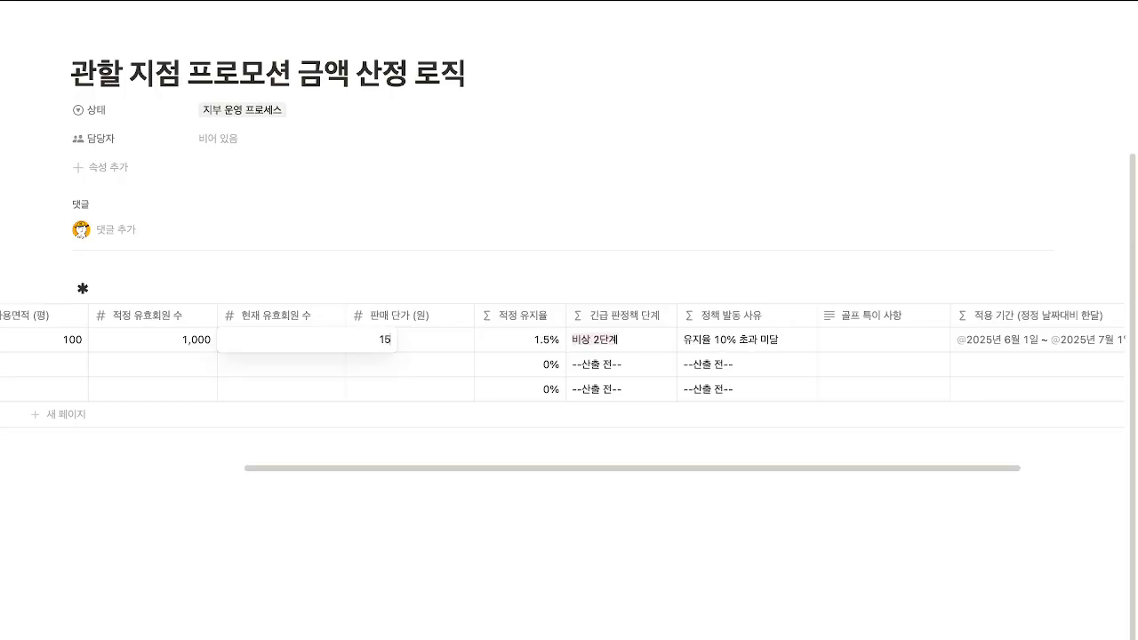
type("20")
key("BackSpace")
key("BackSpace")
type("100")
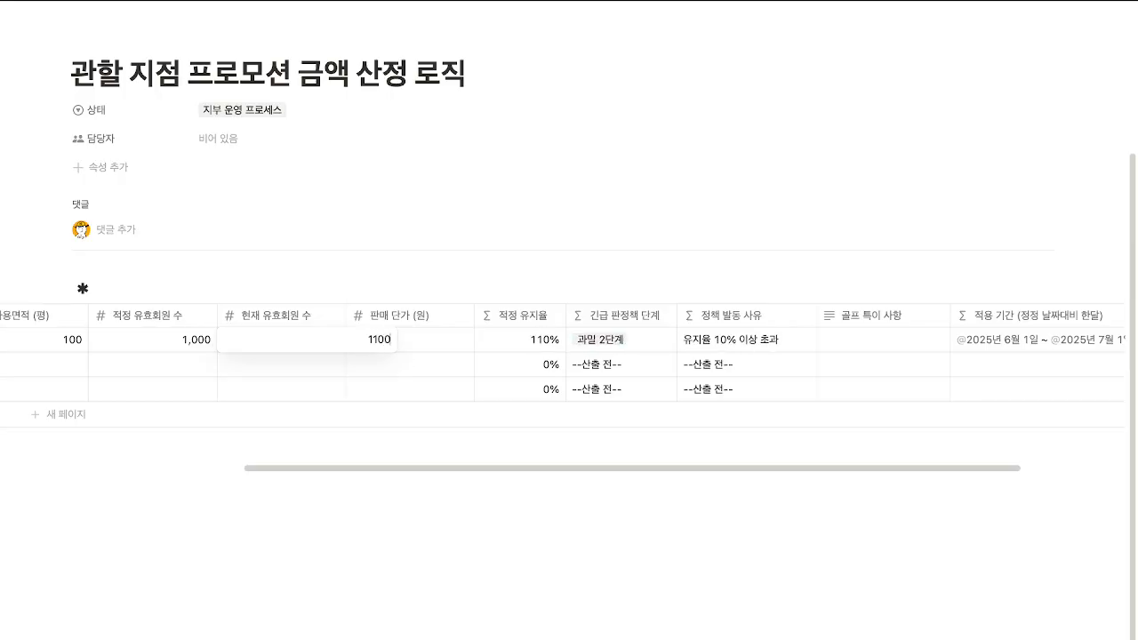
key("BackSpace")
type("50")
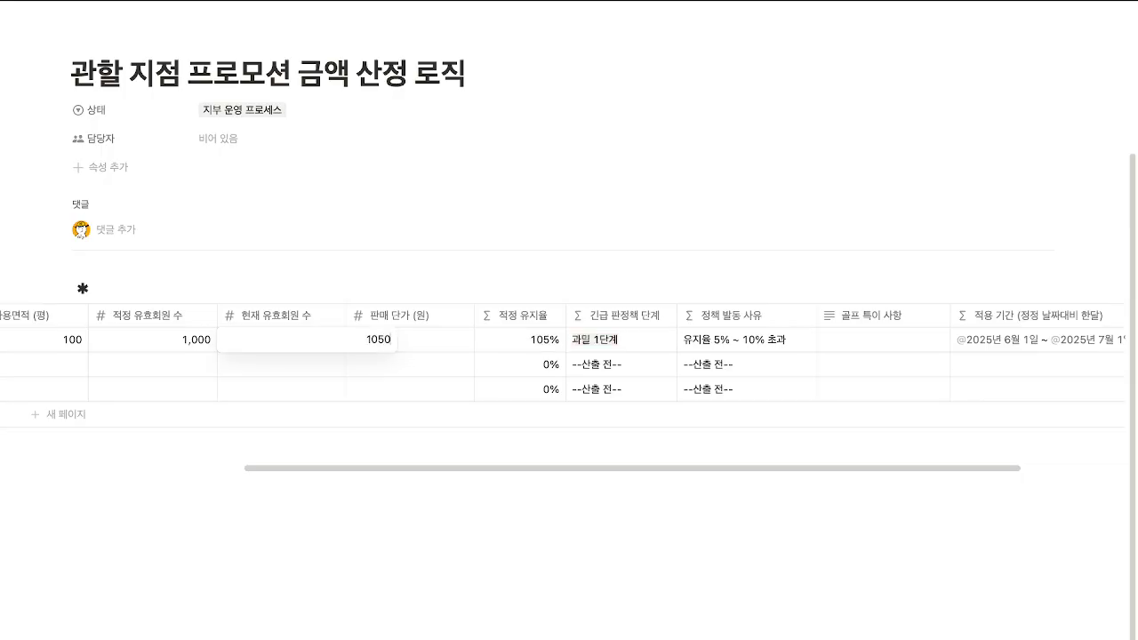
key("Return")
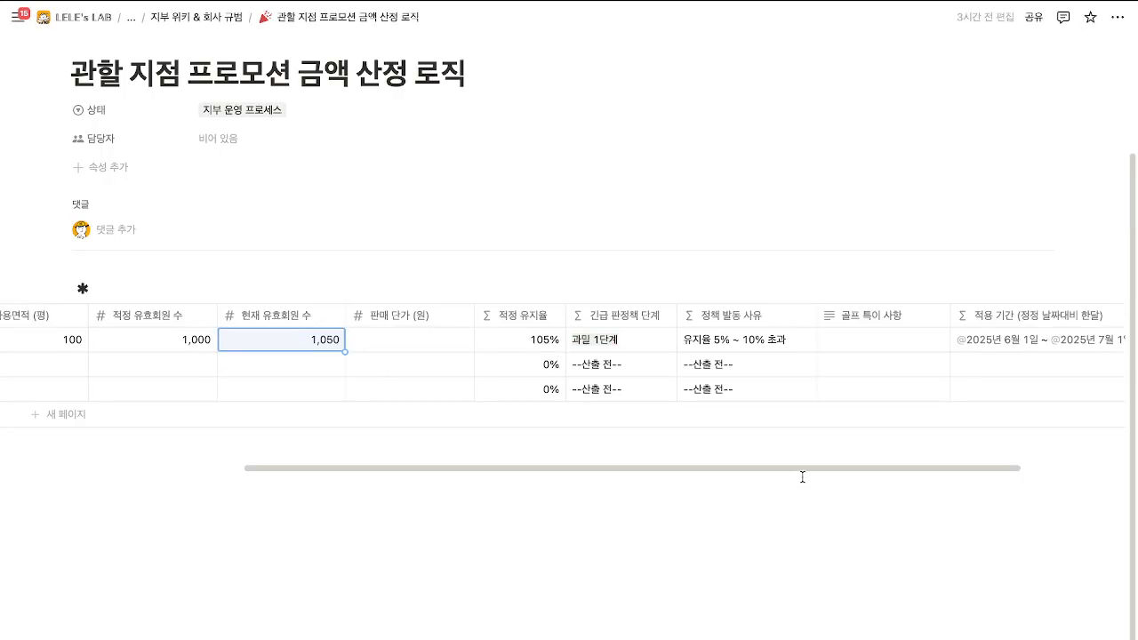
Adjust the table's column layout and return to the 지부 위키 & 회사 규범 board.
left_click_drag(809, 469, 744, 469)
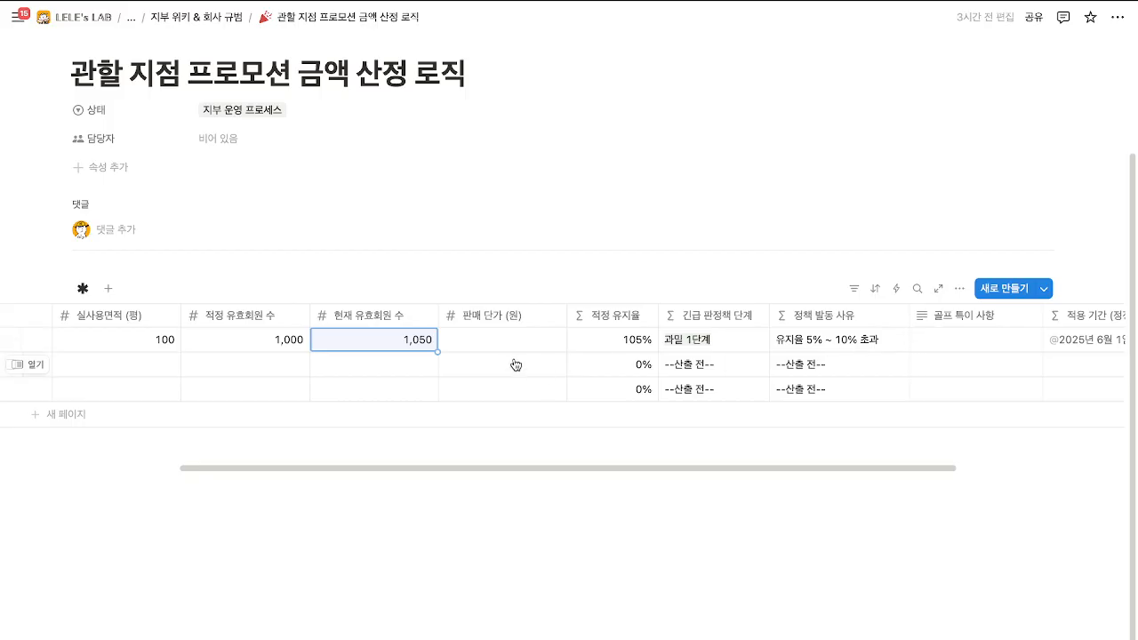
mouse_move(561, 469)
left_mouse_down()
mouse_move(503, 469)
mouse_move(551, 468)
left_mouse_up()
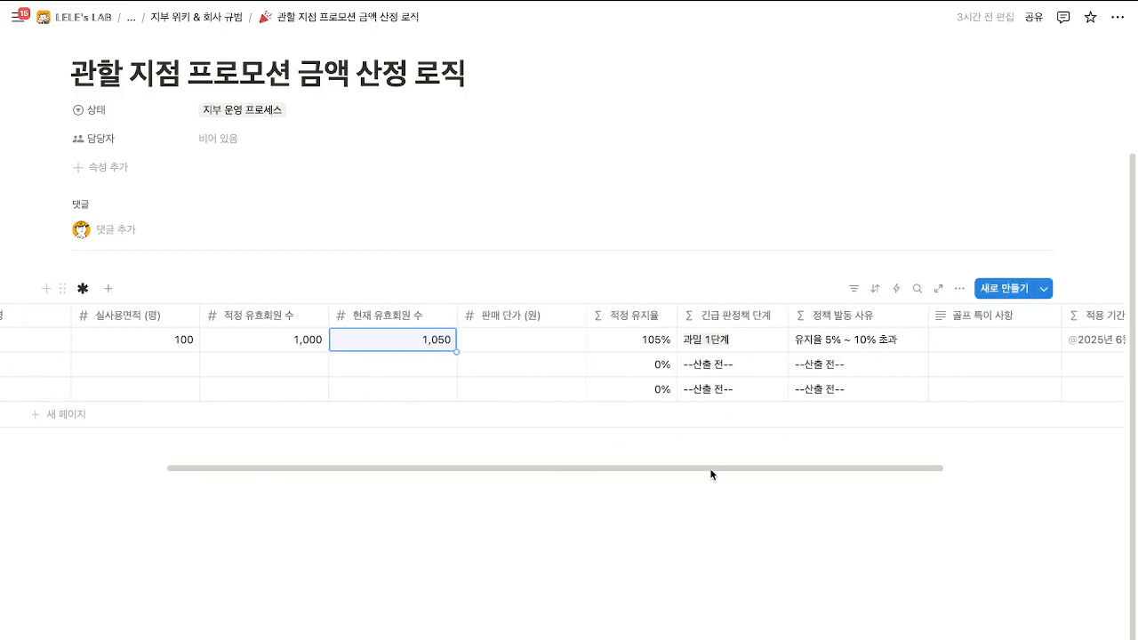
left_click_drag(709, 463, 521, 468)
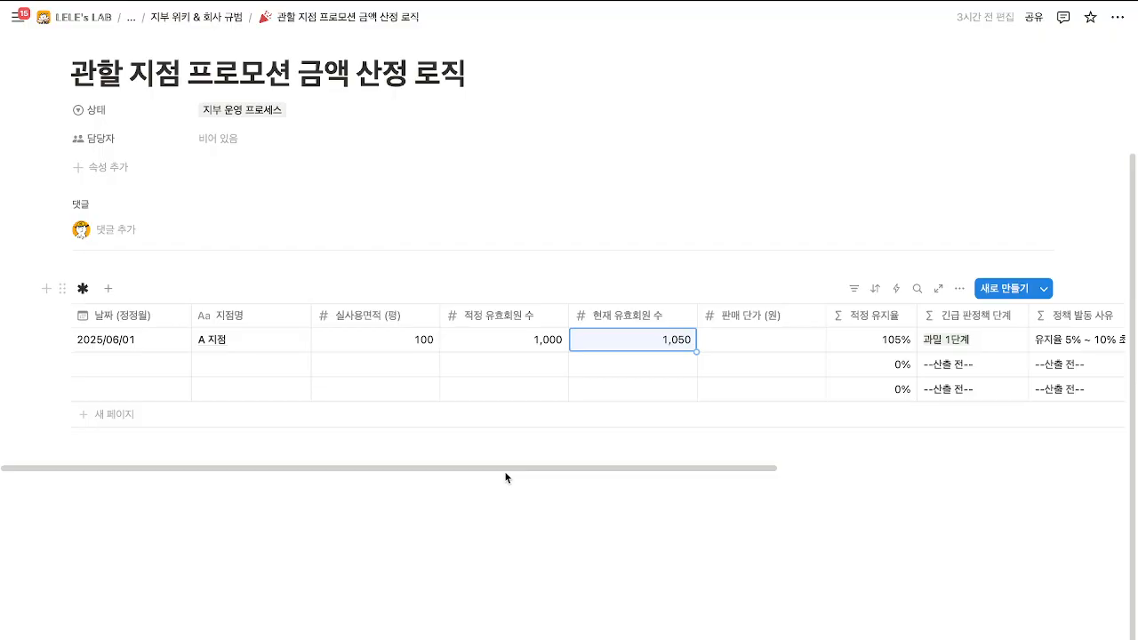
left_click(218, 18)
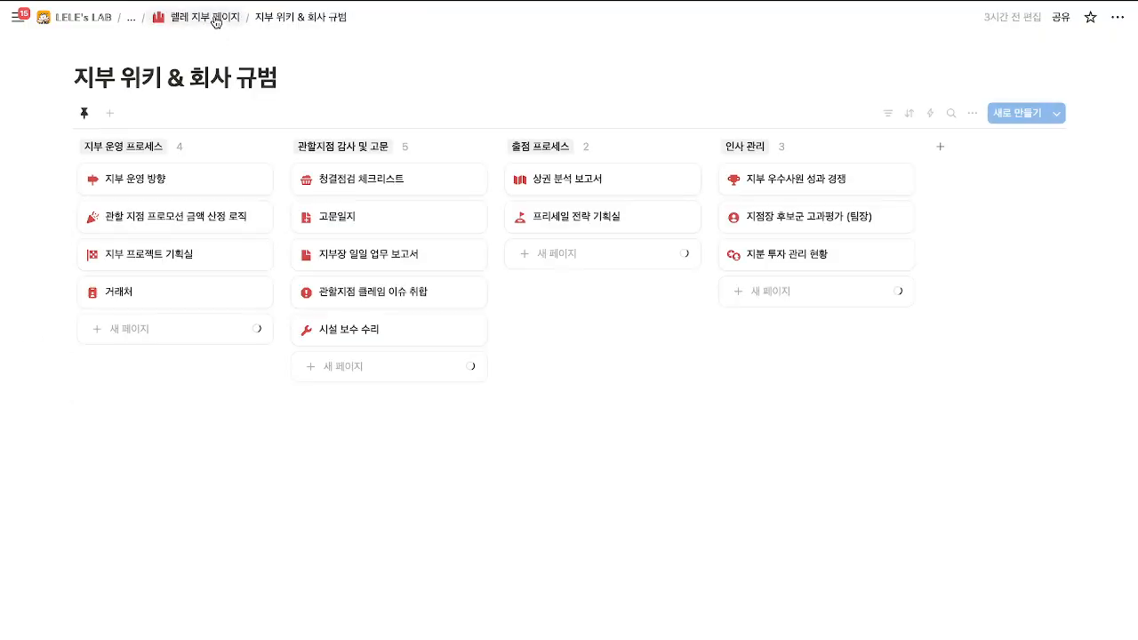
On the 지부 프로젝트 기획실 page, title the agenda request 'G 프로젝트 산정'.
left_click(176, 261)
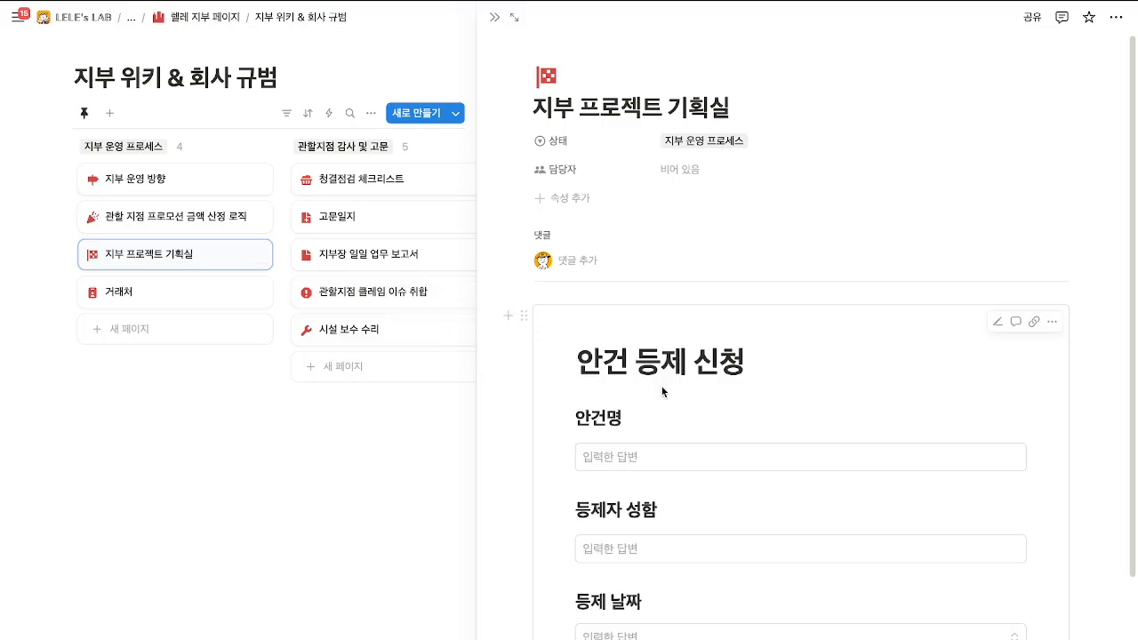
scroll(661, 391, "down", 3)
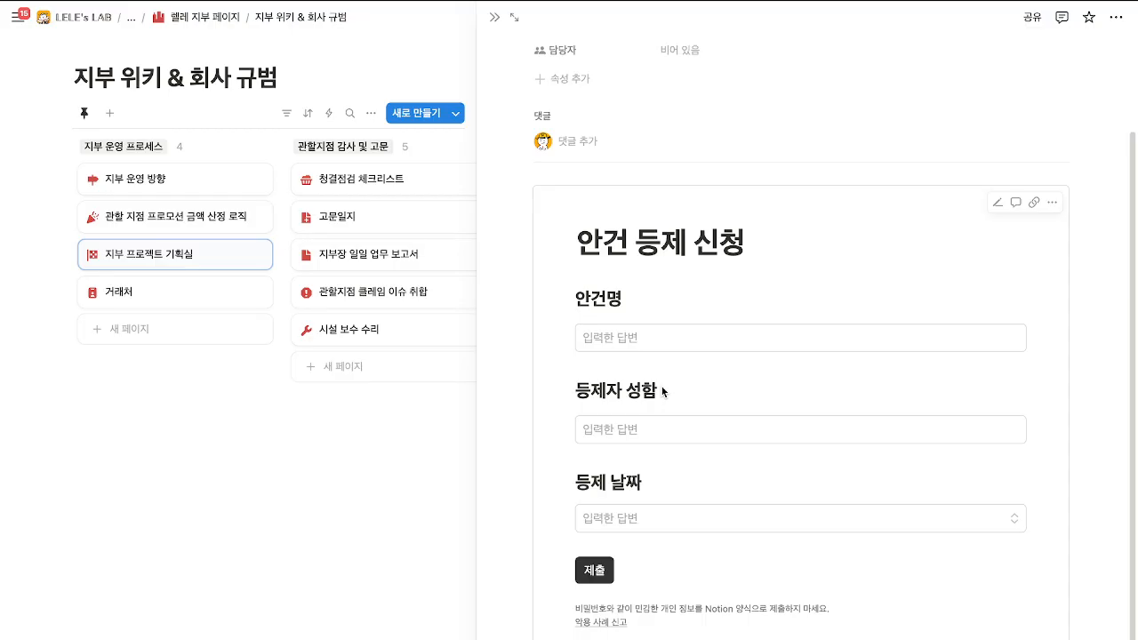
left_click(676, 342)
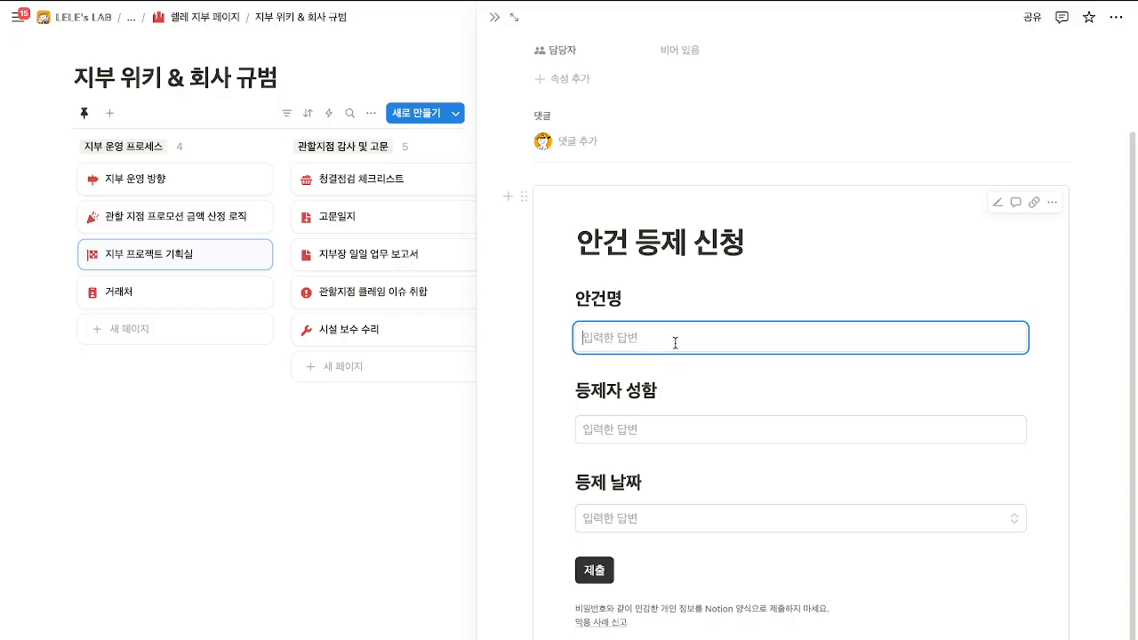
type("ㅈ")
key("BackSpace")
type("F")
type("프")
key("BackSpace")
key("BackSpace")
key("BackSpace")
type("G 프로젝트 산제")
Enter the submitter's name and date 2025년 6월 1일, then submit the form.
left_click(701, 423)
type("행심")
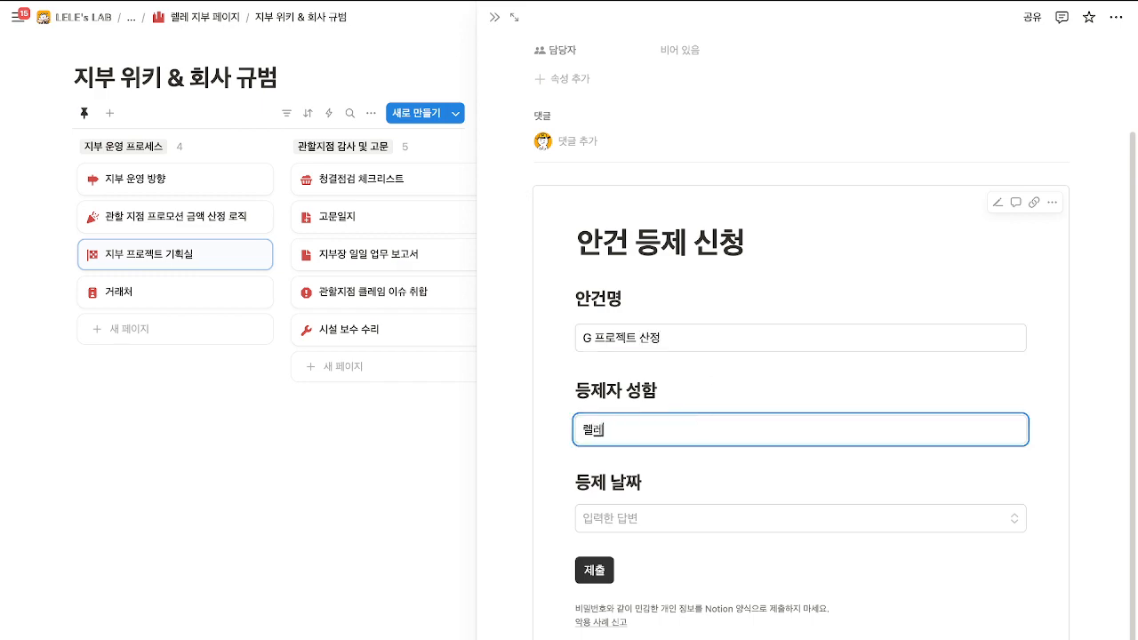
left_click(707, 522)
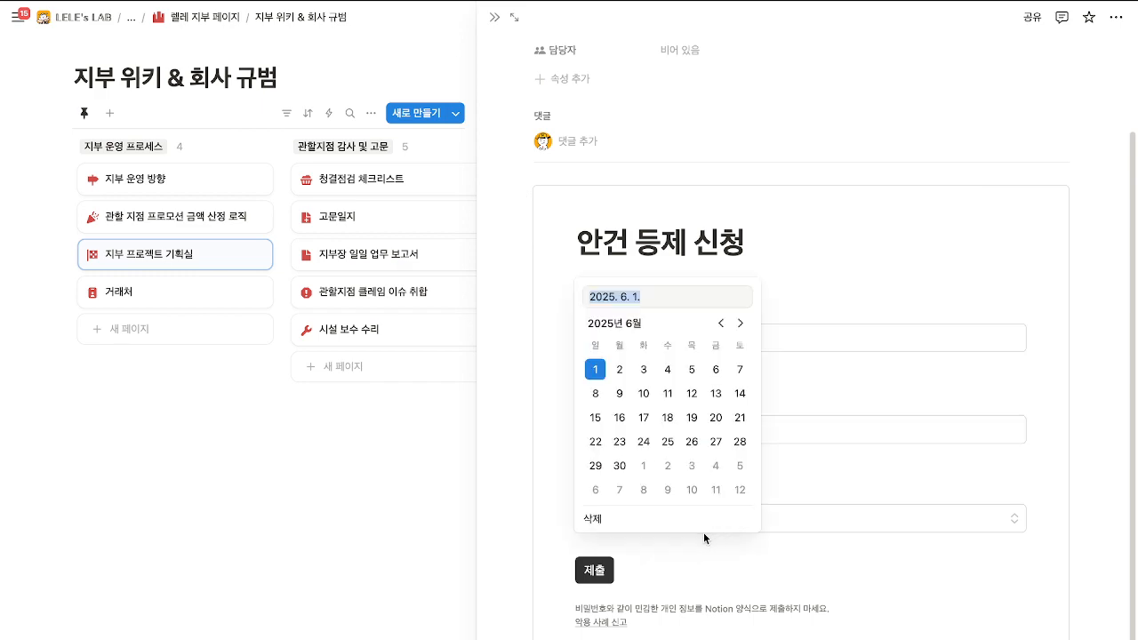
left_click(545, 457)
left_click(600, 571)
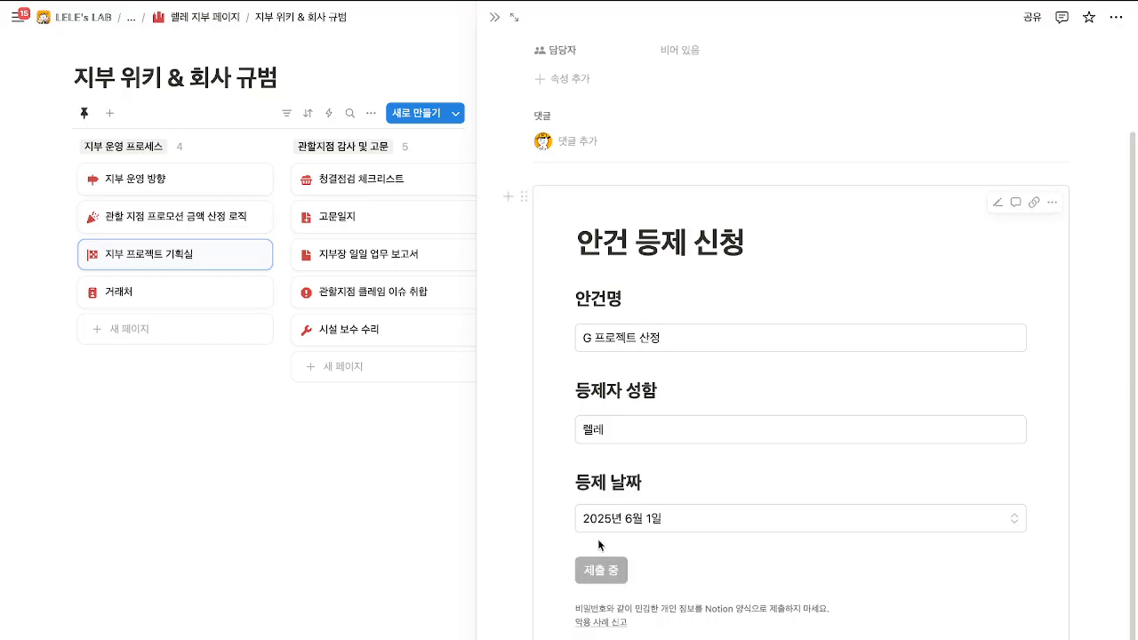
Go to the (주)에이블짐 관리 페이지 via the breadcrumb's hidden parent pages.
left_click(131, 17)
left_click(207, 107)
scroll(400, 395, "down", 3)
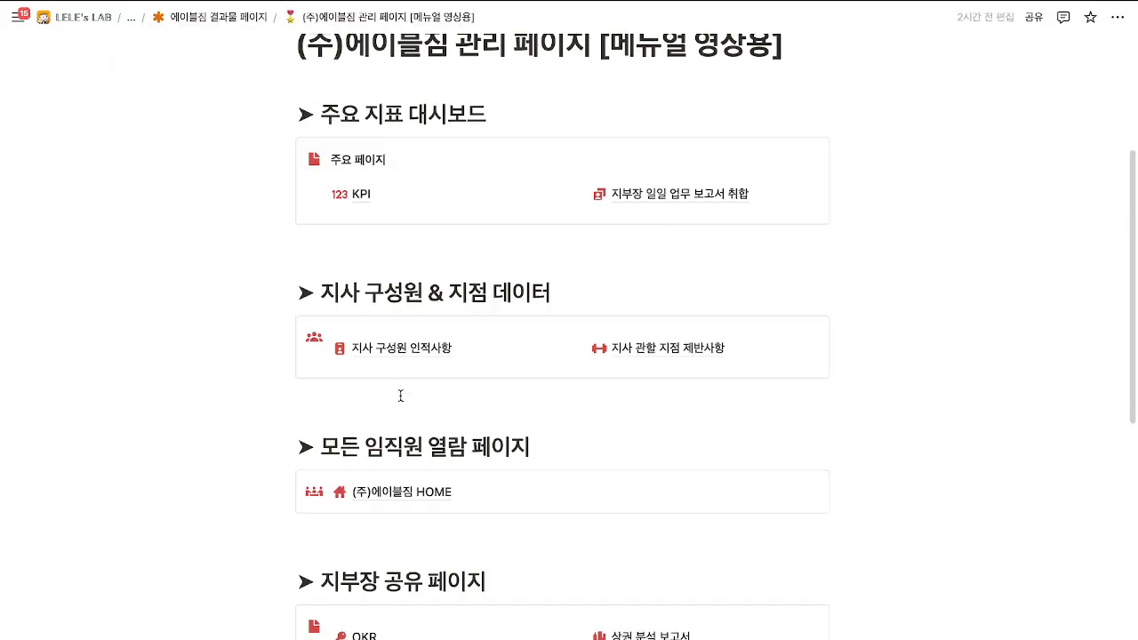
Check the new G 프로젝트 산정 row in the OKR page's 안건 등제 신청 table.
scroll(383, 462, "down", 2)
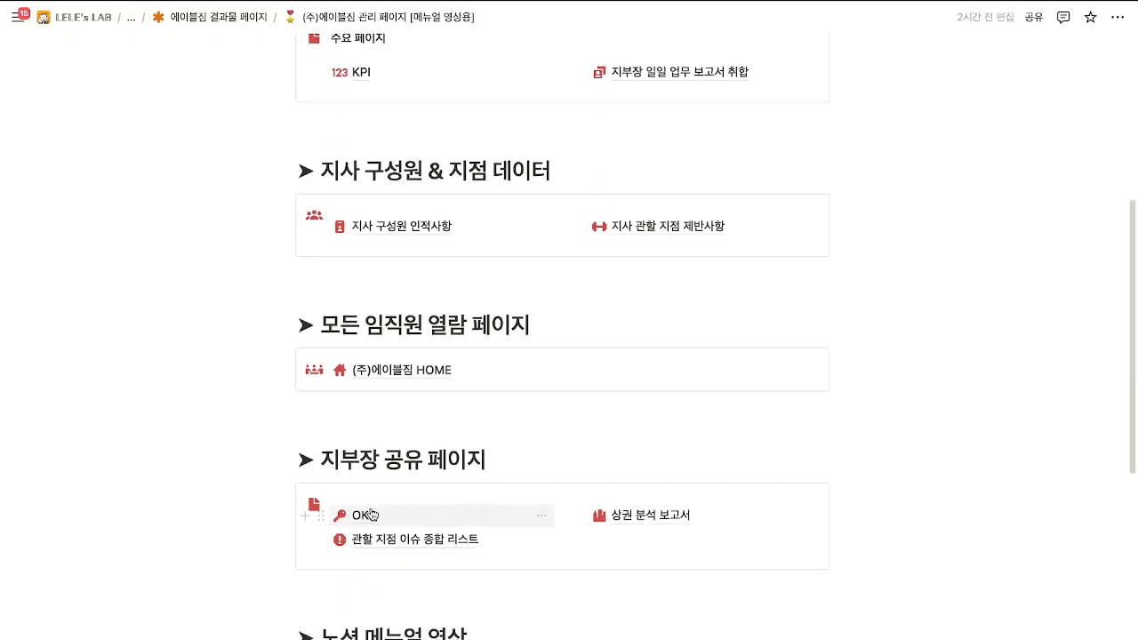
left_click(356, 513)
scroll(452, 459, "down", 4)
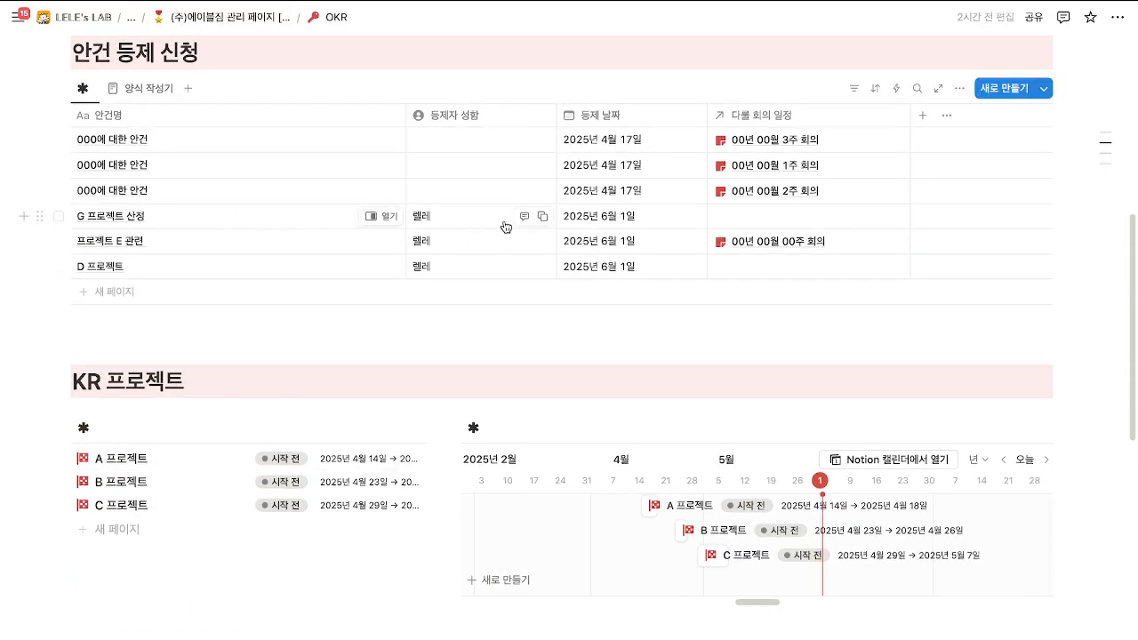
scroll(541, 557, "up", 3)
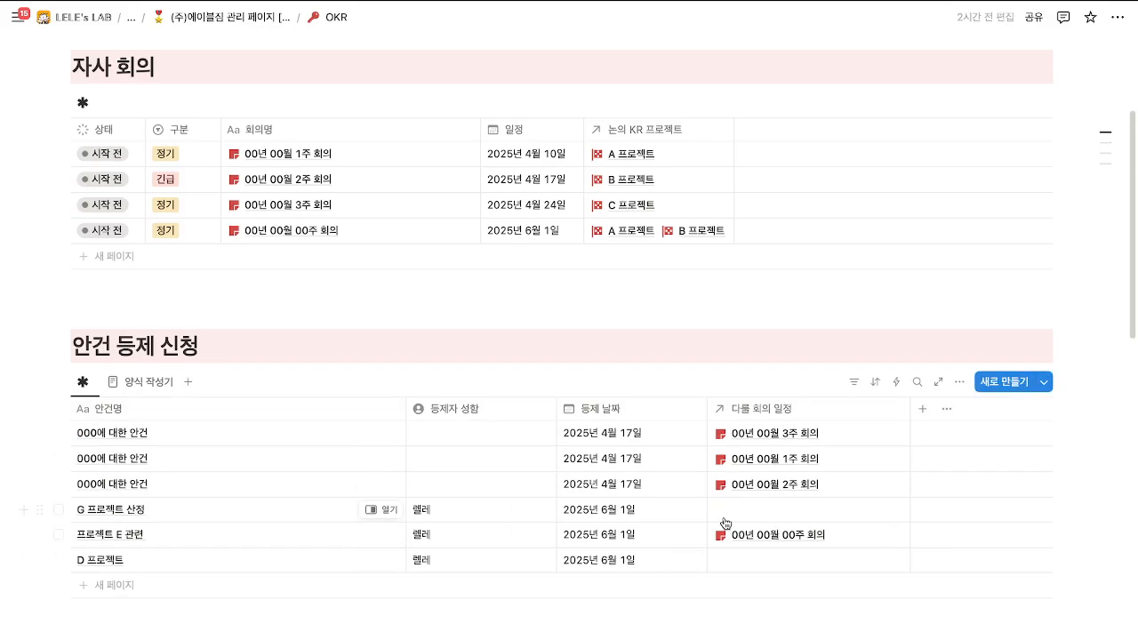
Back on the management page, open the first card on the 지부장 페이지 board.
left_click(187, 15)
scroll(505, 448, "down", 3)
scroll(498, 449, "down", 6)
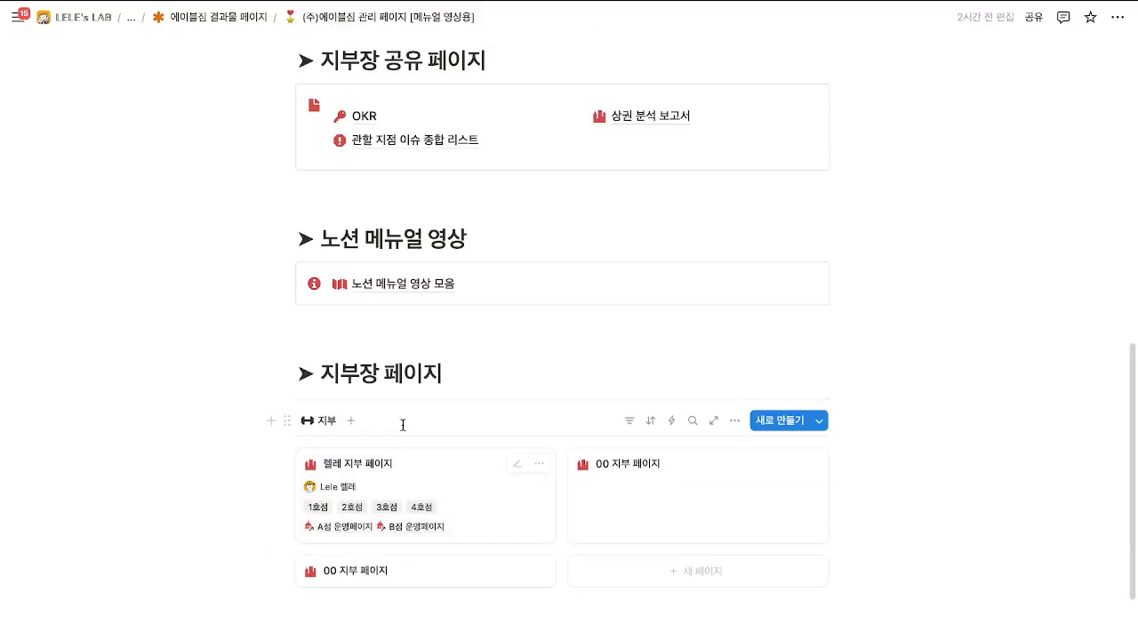
scroll(401, 424, "down", 1)
left_click(406, 436)
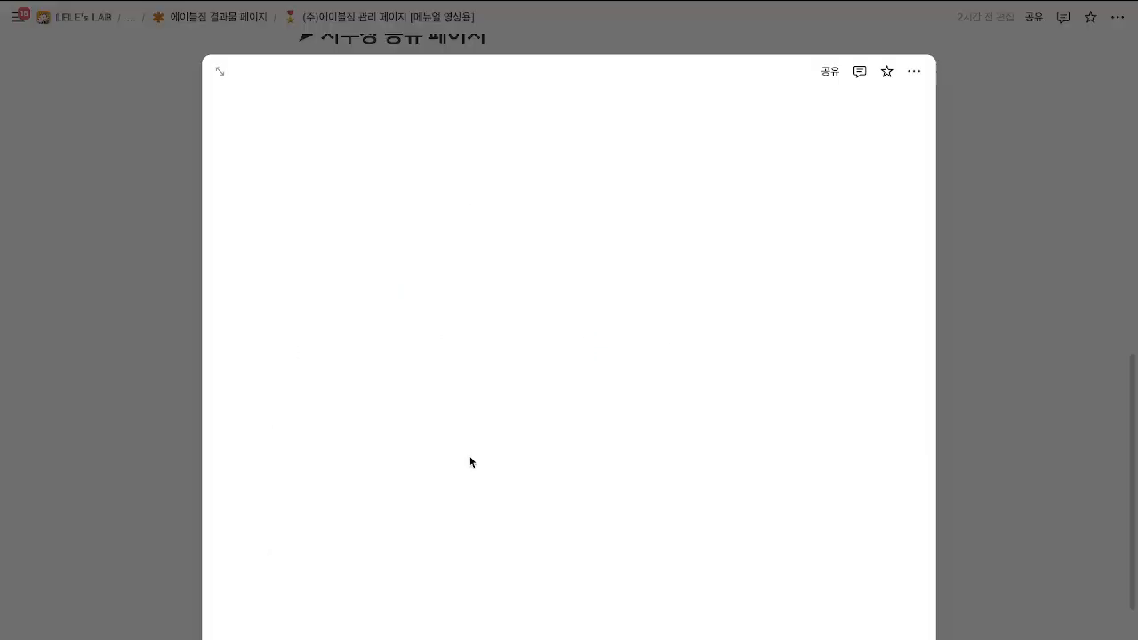
Expand 렐레 지부 페이지 to full page and peek at an empty entry in the 자료실 거래처 board.
left_click(220, 70)
scroll(455, 405, "down", 5)
scroll(456, 408, "down", 20)
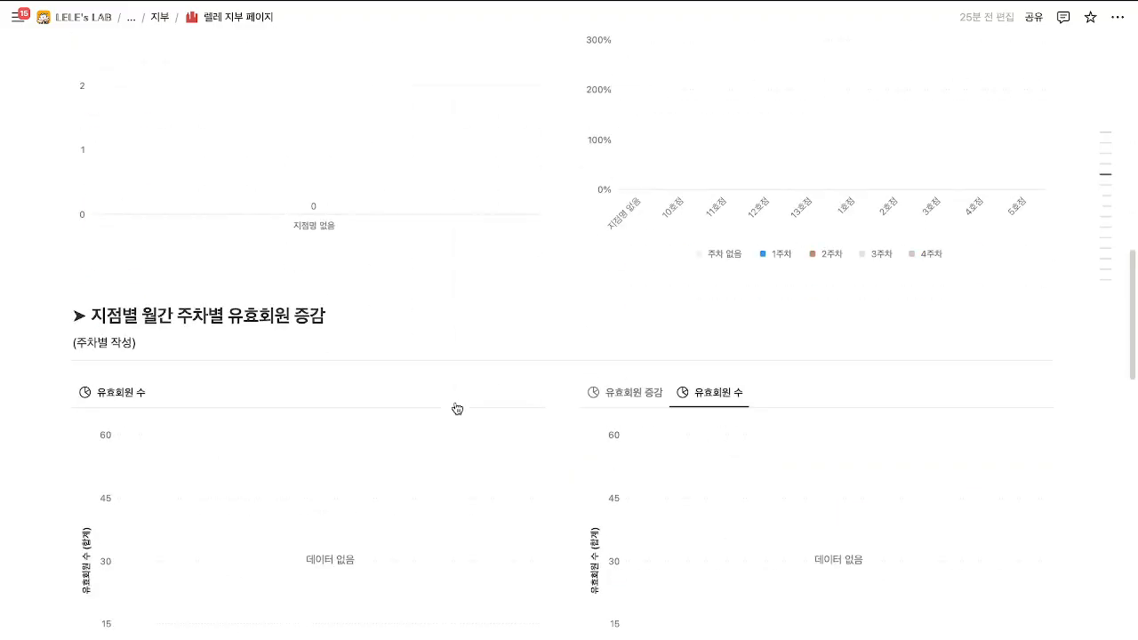
scroll(455, 402, "down", 4)
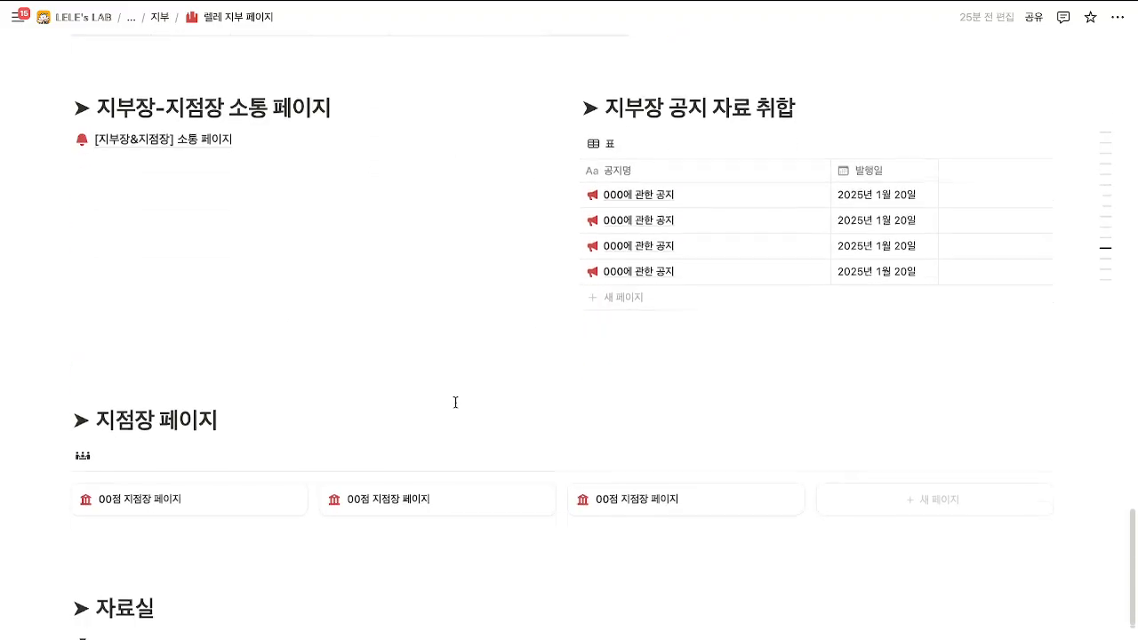
scroll(465, 400, "down", 5)
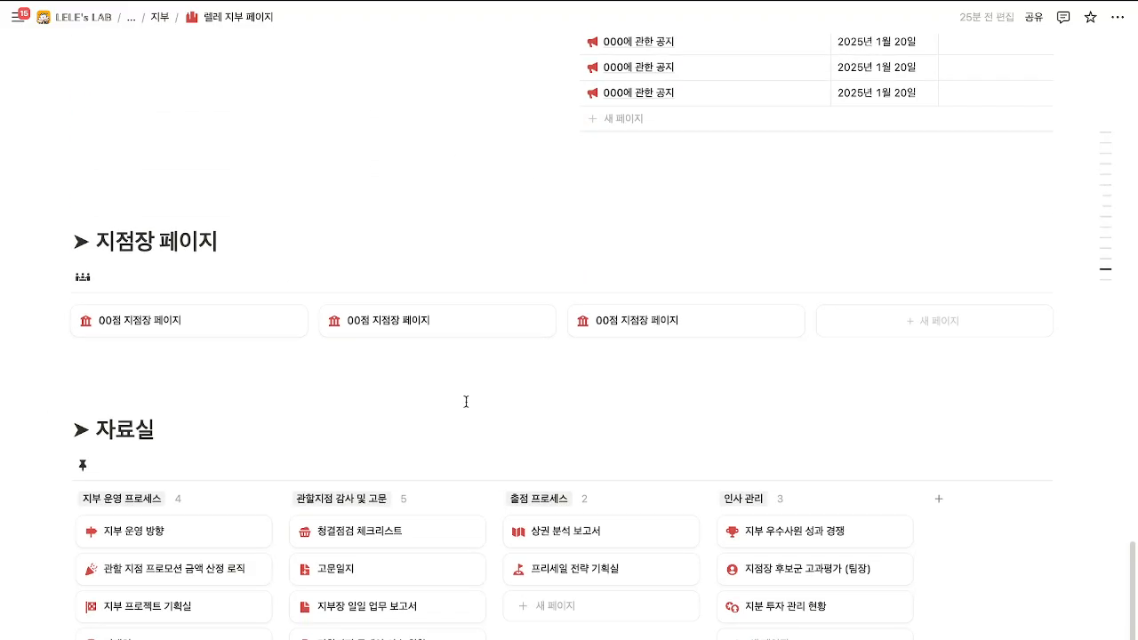
left_click(147, 534)
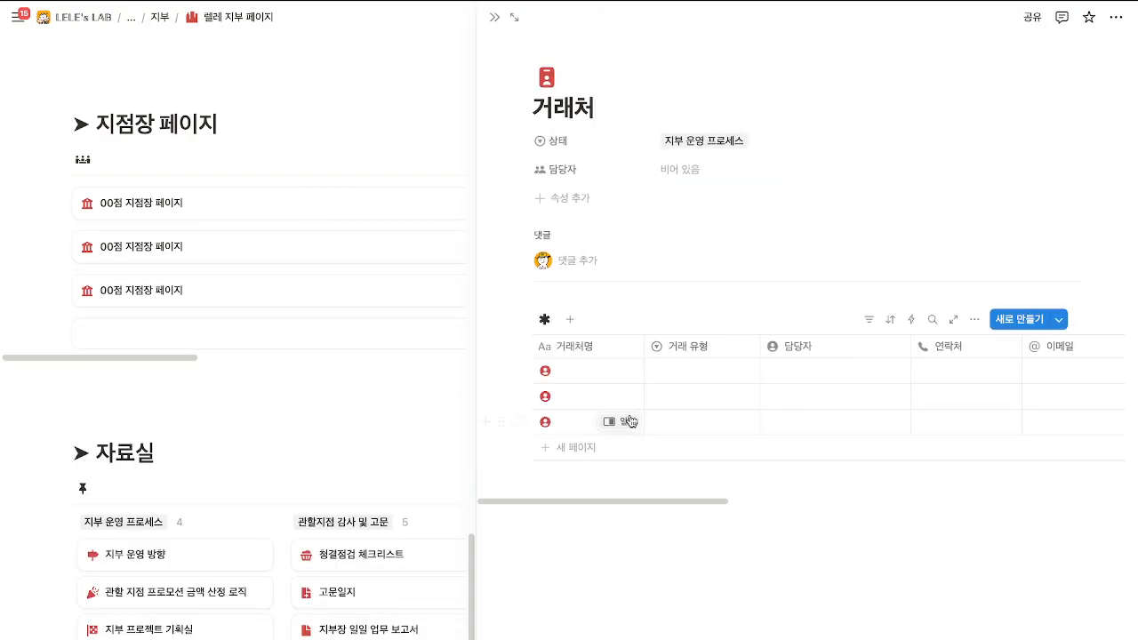
left_click(617, 371)
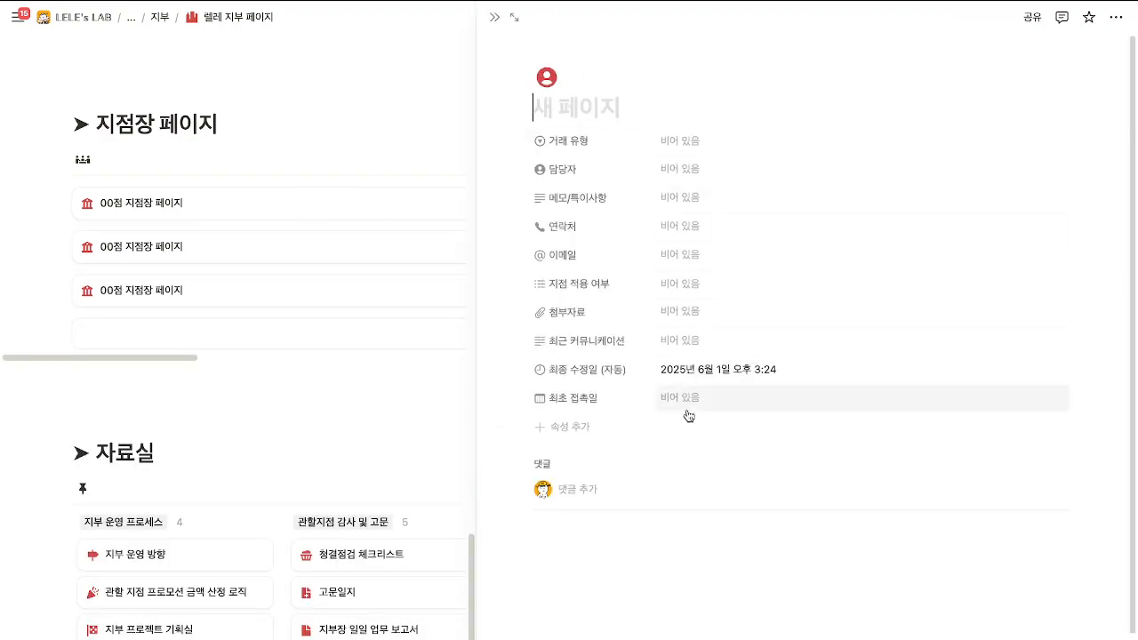
left_click(494, 17)
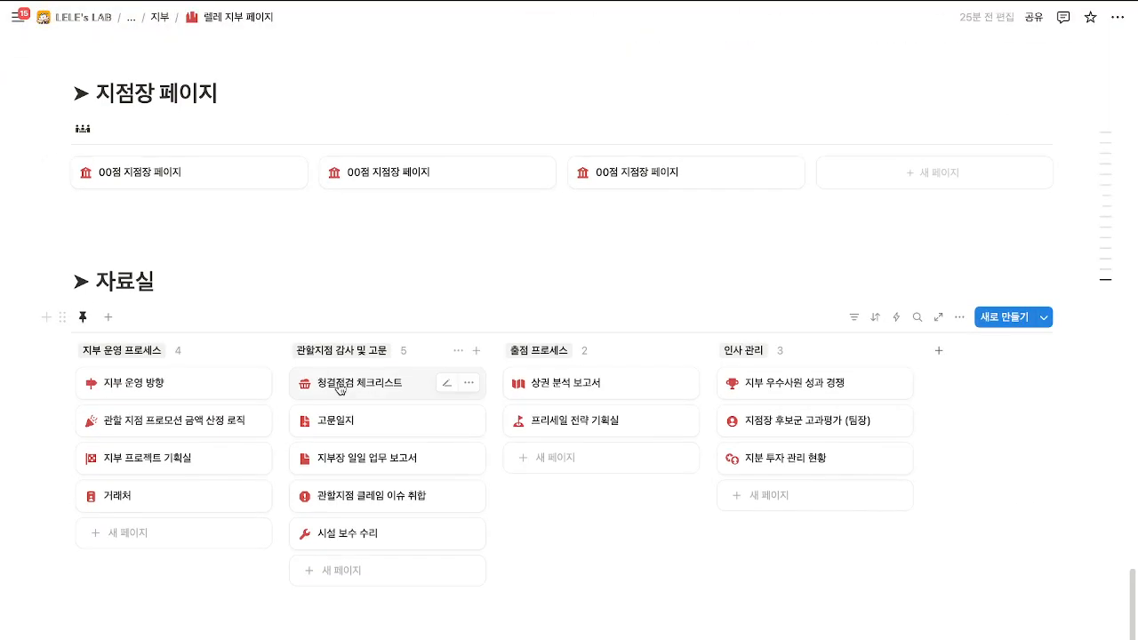
Open the 청결점검 체크리스트 database as a full page via its checklist entry.
left_click(356, 384)
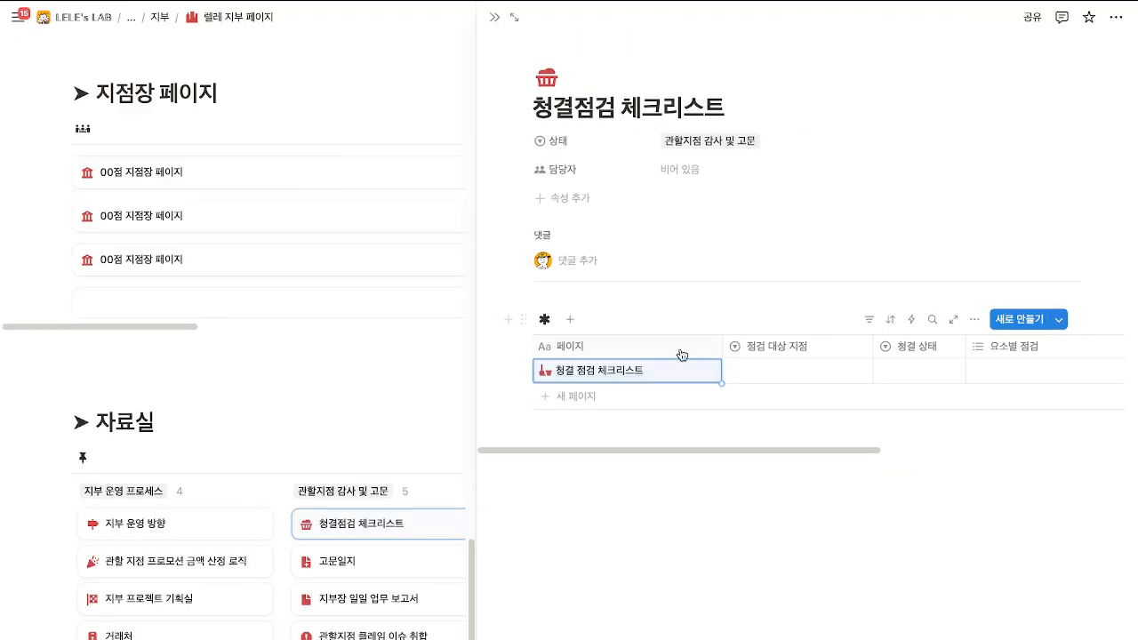
left_click(704, 371)
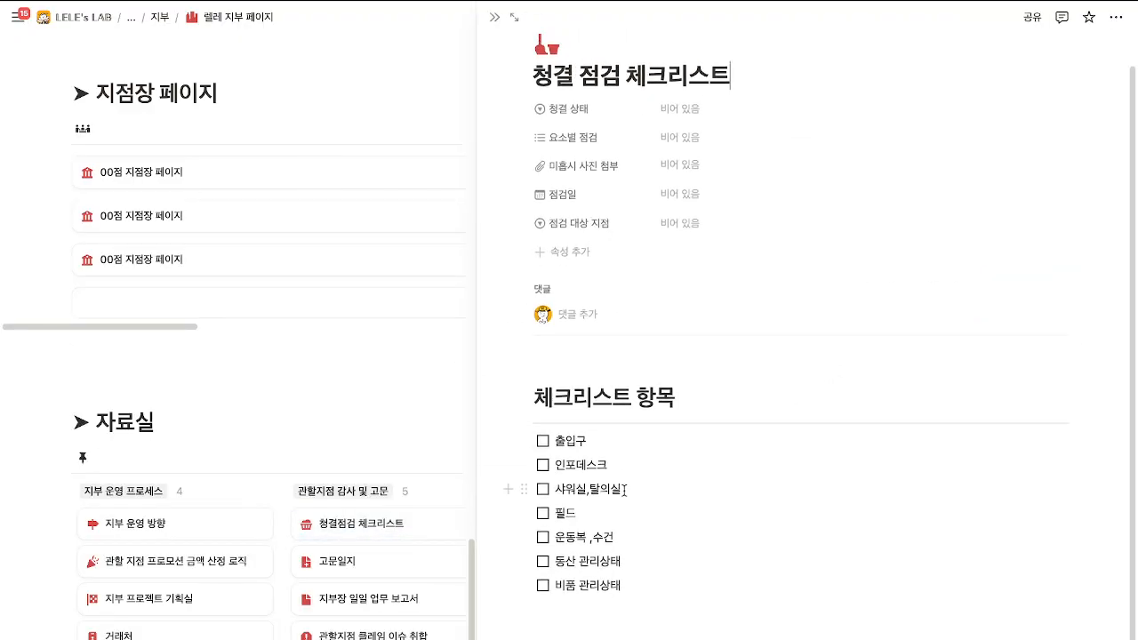
left_click(514, 17)
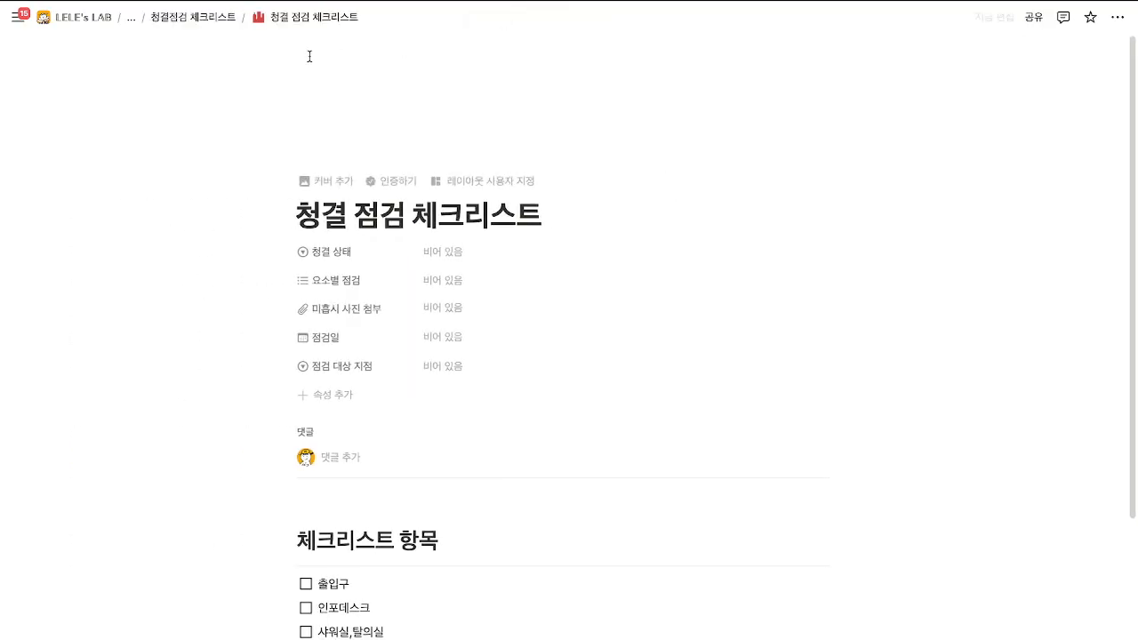
left_click(238, 18)
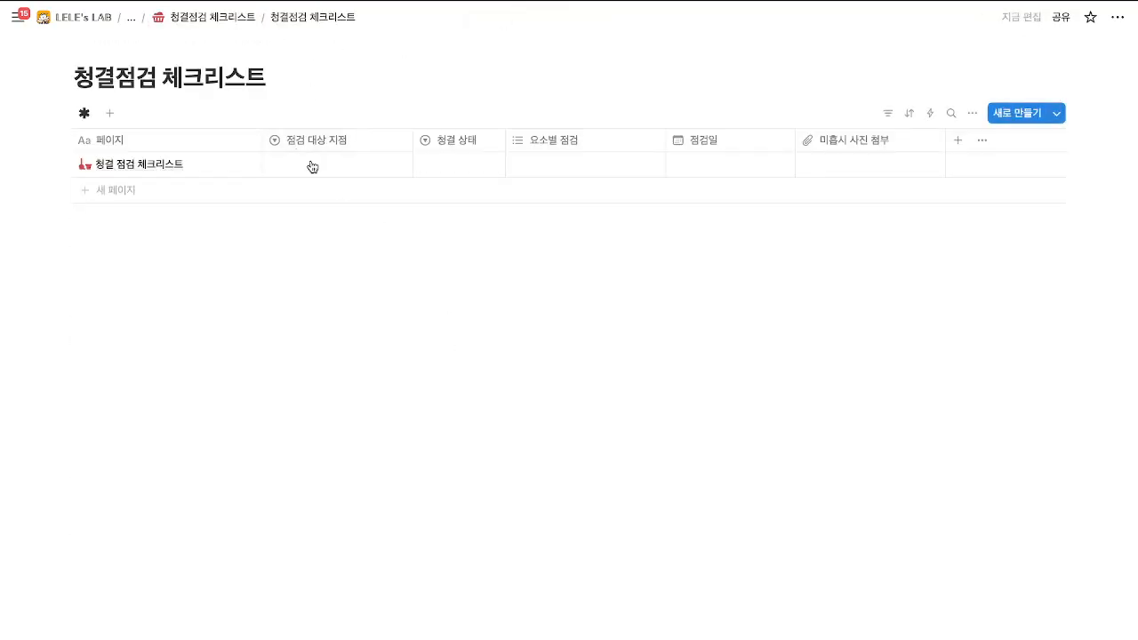
Edit the 청결 점검 체크리스트 template to add a '수정' to-do below 비품 관리상태.
left_click(1057, 114)
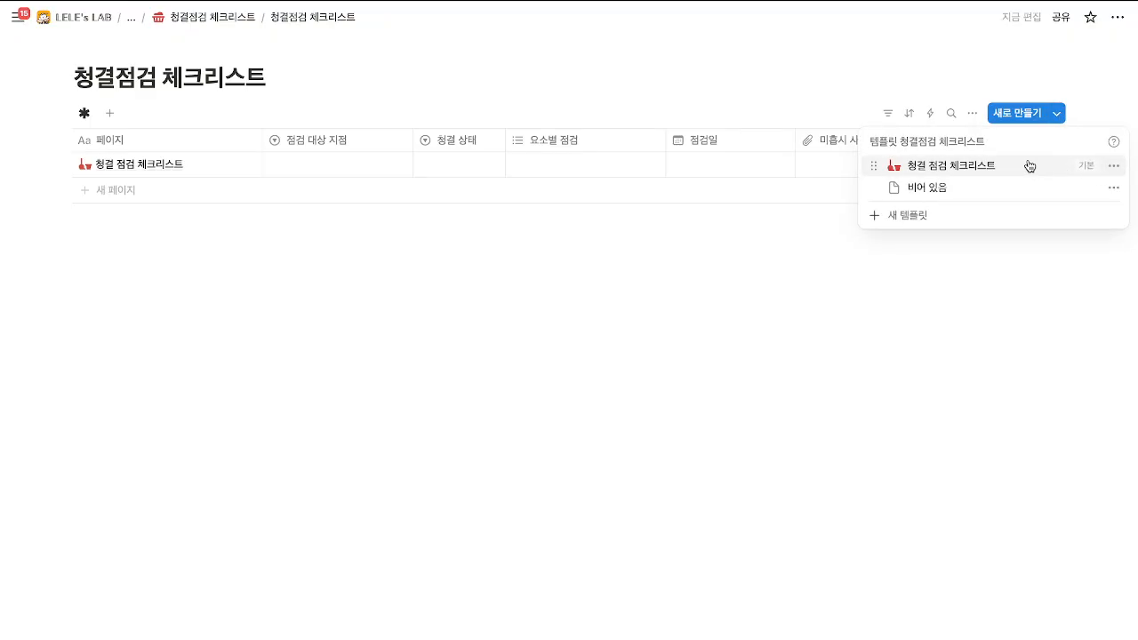
left_click(1113, 166)
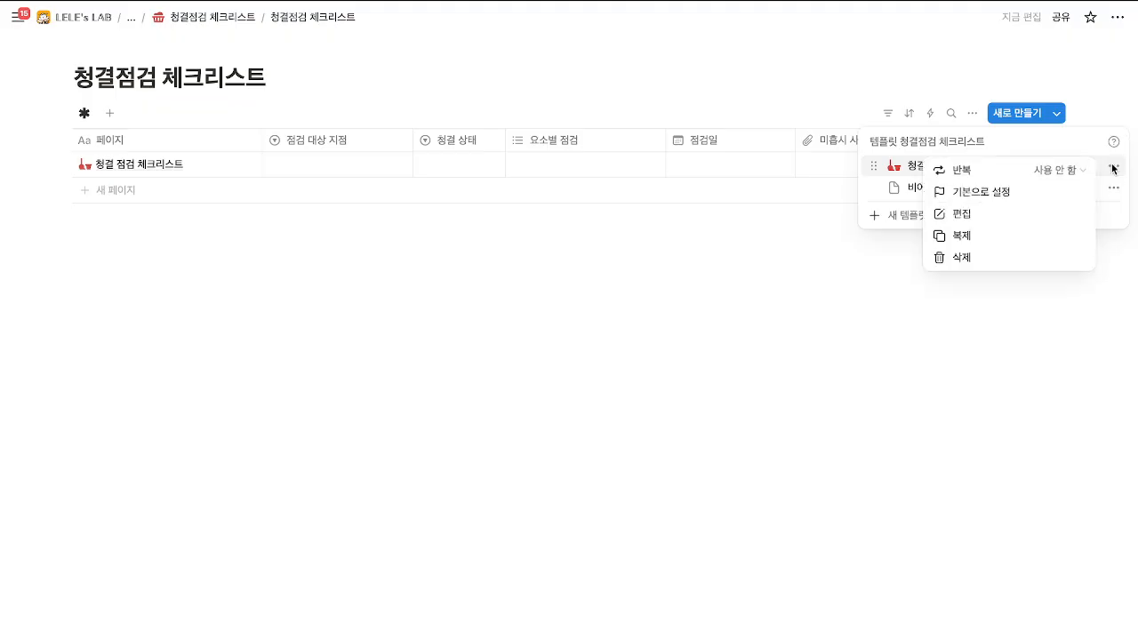
left_click(1063, 211)
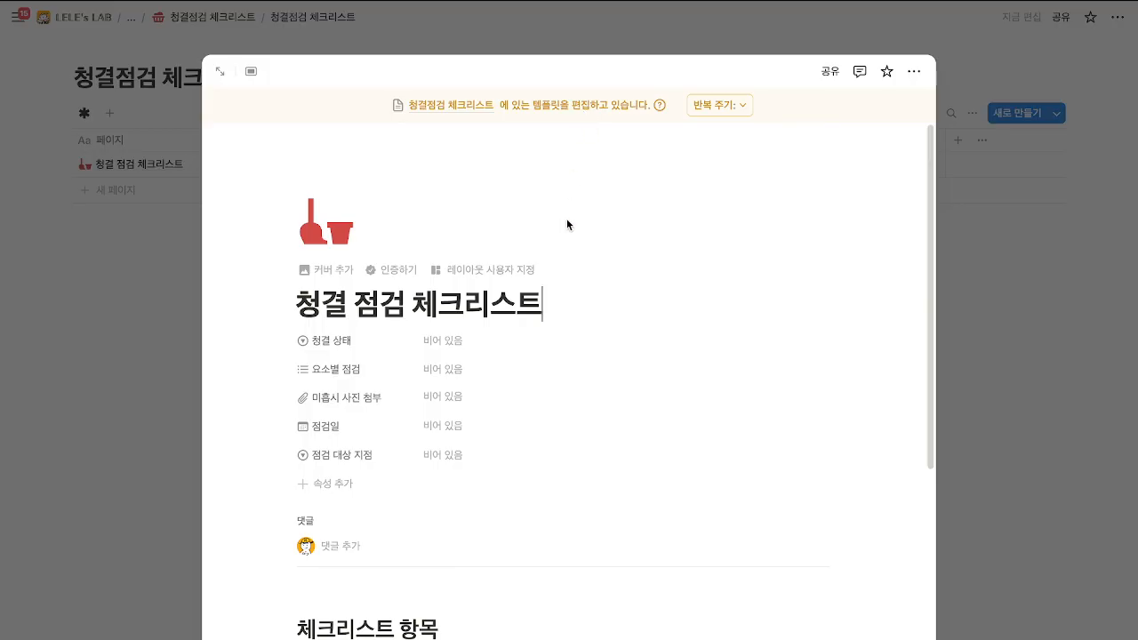
scroll(635, 196, "down", 5)
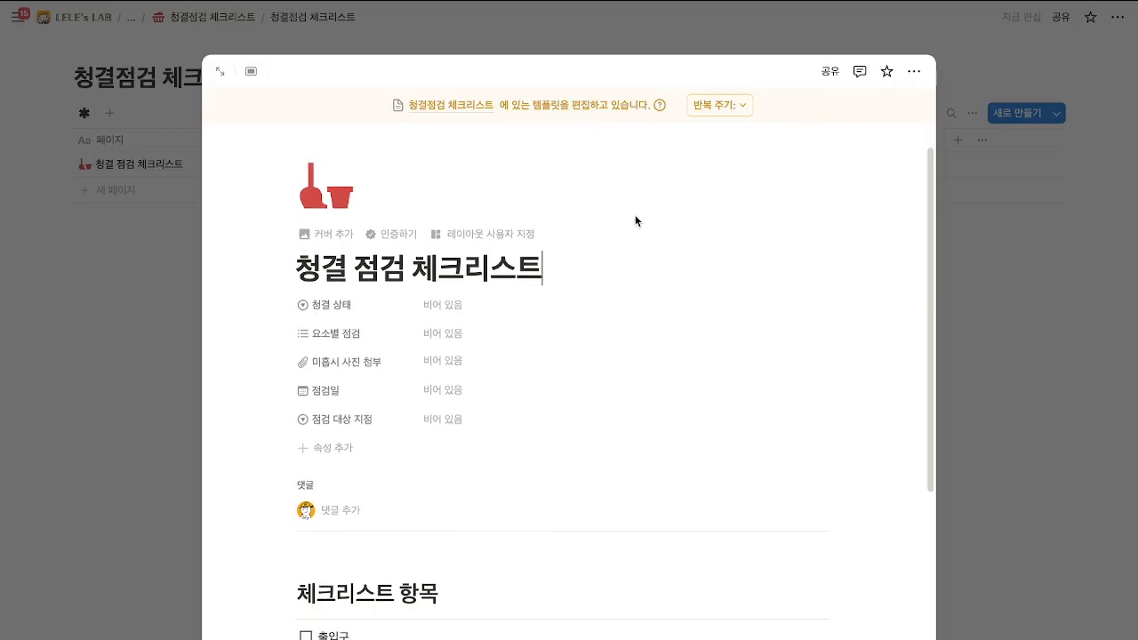
scroll(503, 513, "down", 1)
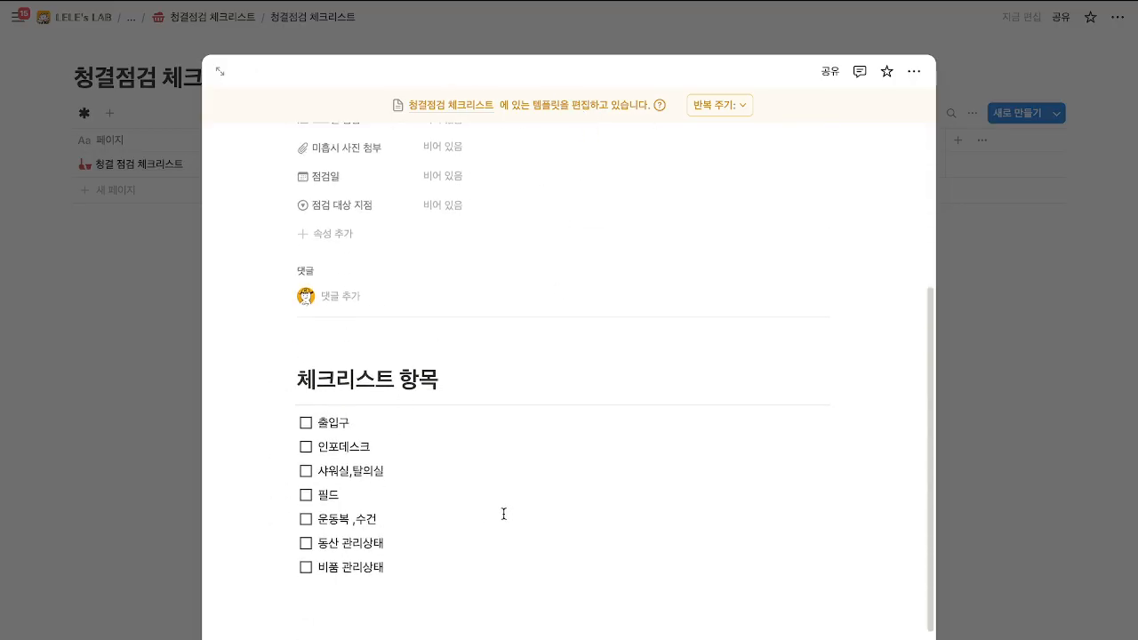
left_click(425, 546)
type("[]수정")
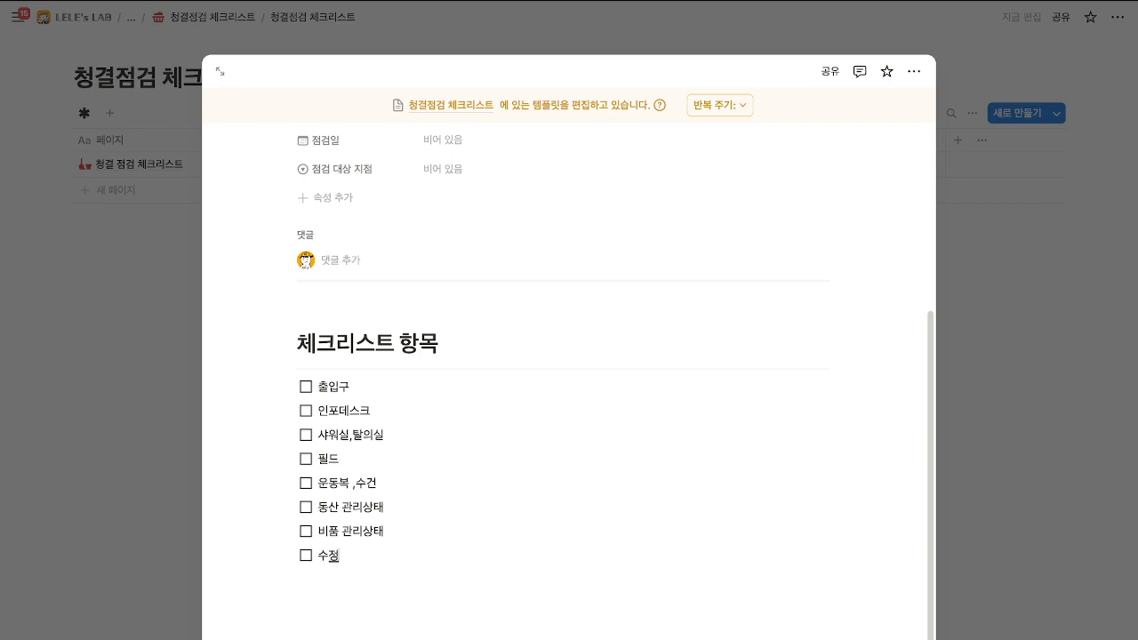
left_click(159, 449)
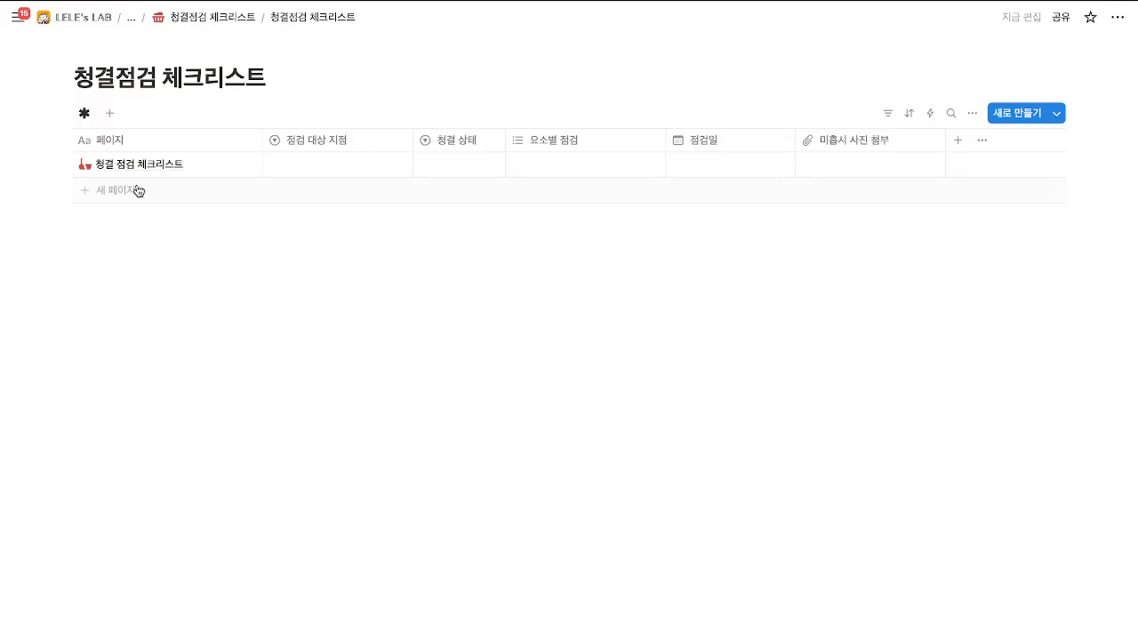
Create a new entry from the template and confirm its checklist includes the 수정 item.
left_click(230, 162)
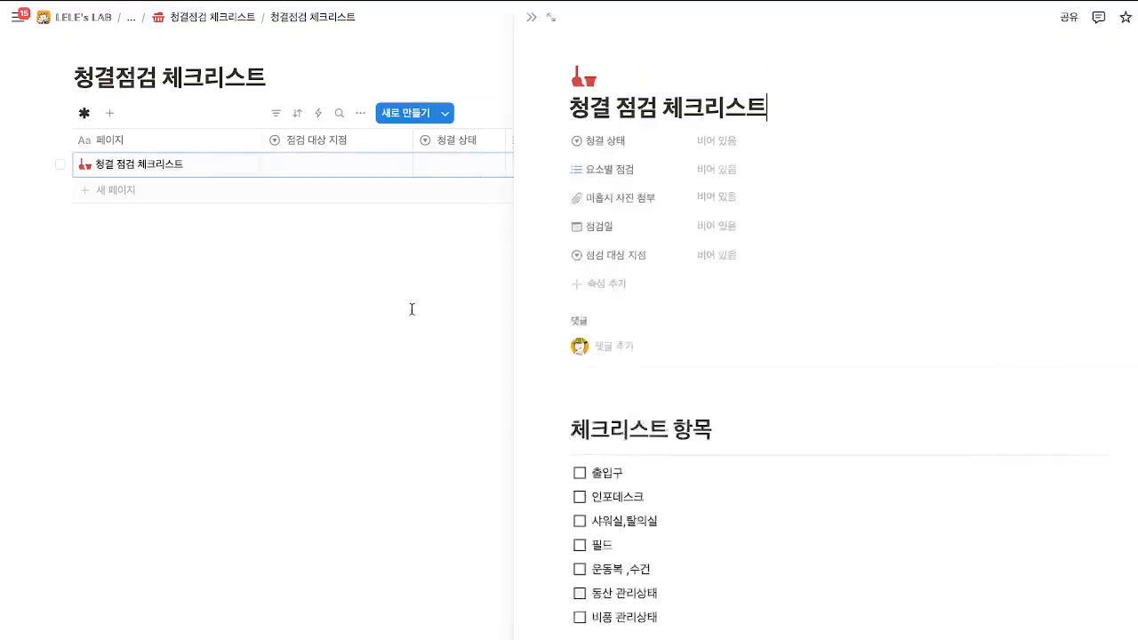
left_click(376, 468)
left_click(166, 191)
left_click(213, 314)
left_click(238, 190)
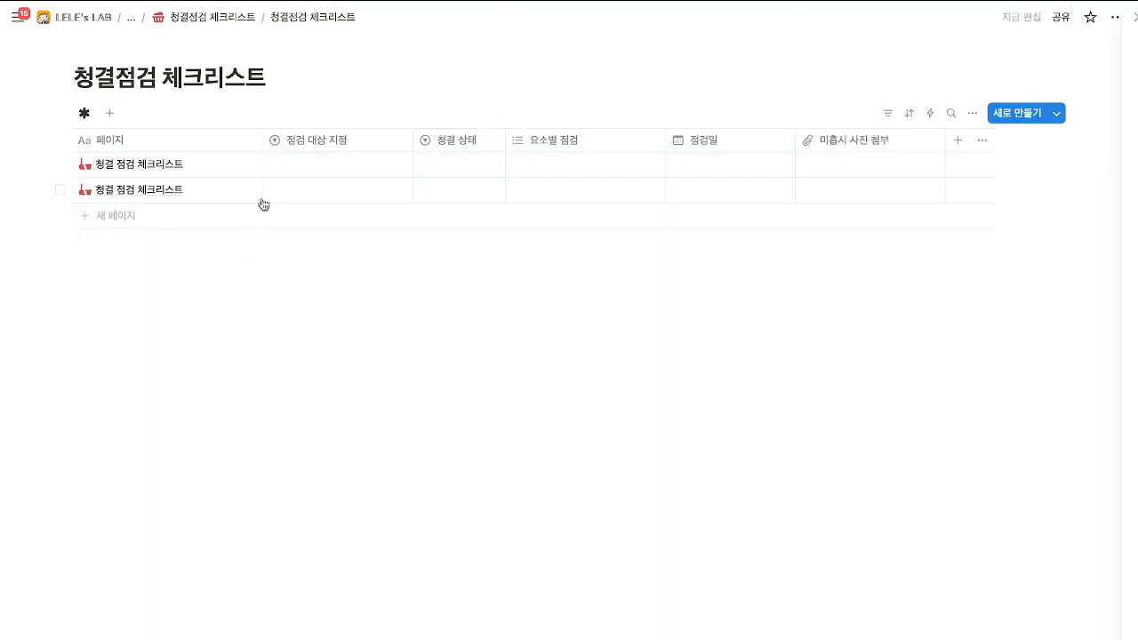
scroll(641, 562, "down", 1)
scroll(640, 563, "down", 1)
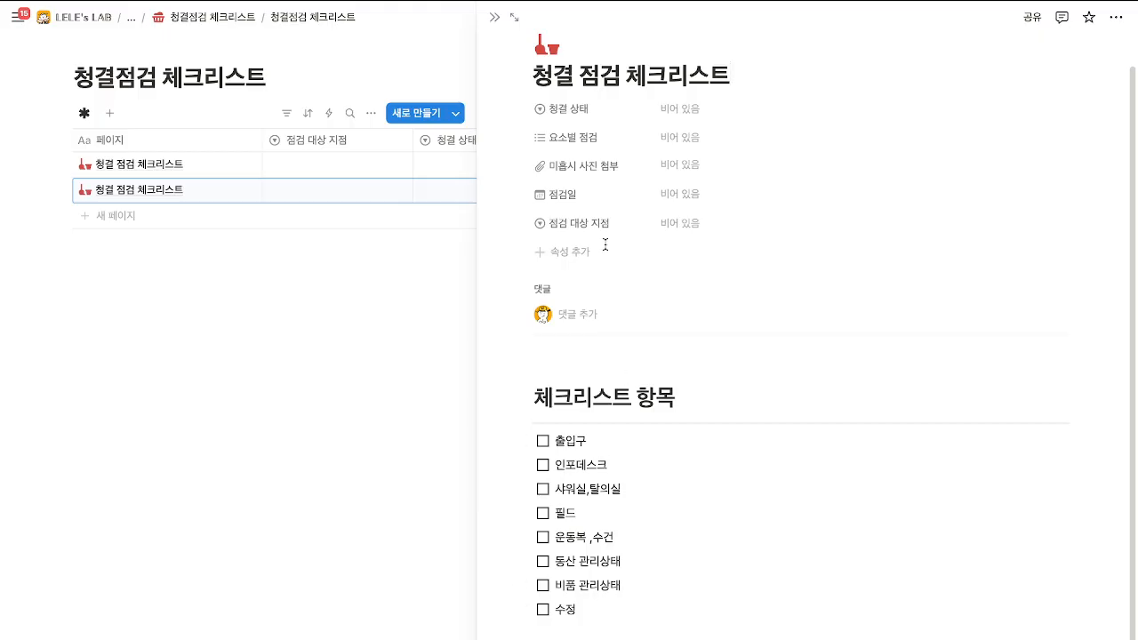
left_click(494, 17)
Inspect the new entry's 점검 대상 지점, 청결 상태, 요소별 점검 and 점검일 fields unchanged, then go to the parent page.
left_click(352, 191)
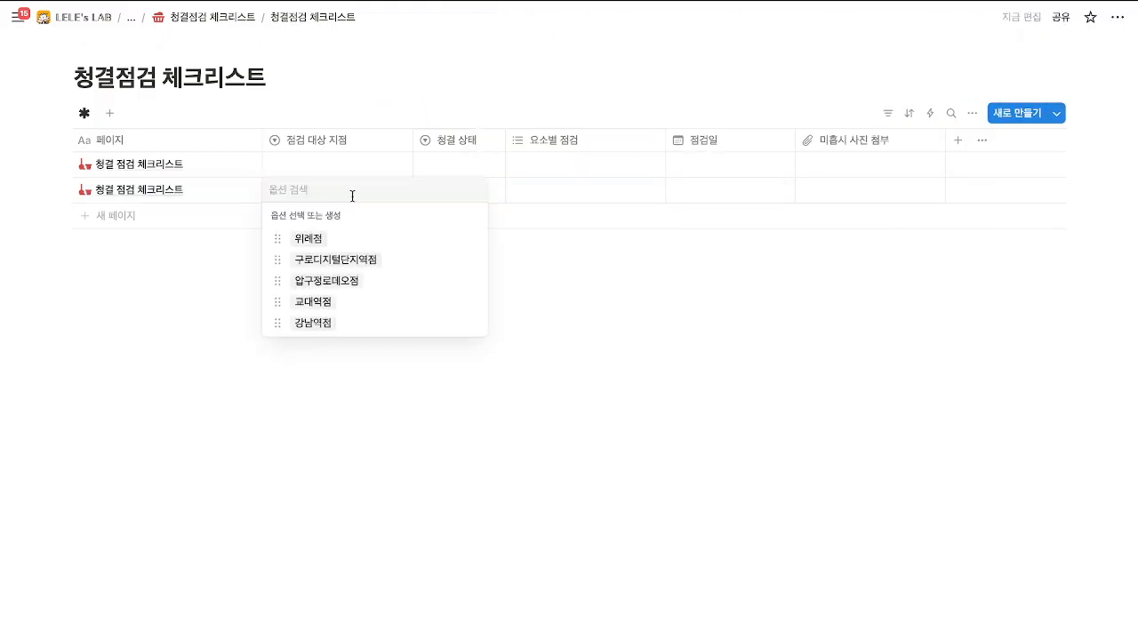
left_click(456, 196)
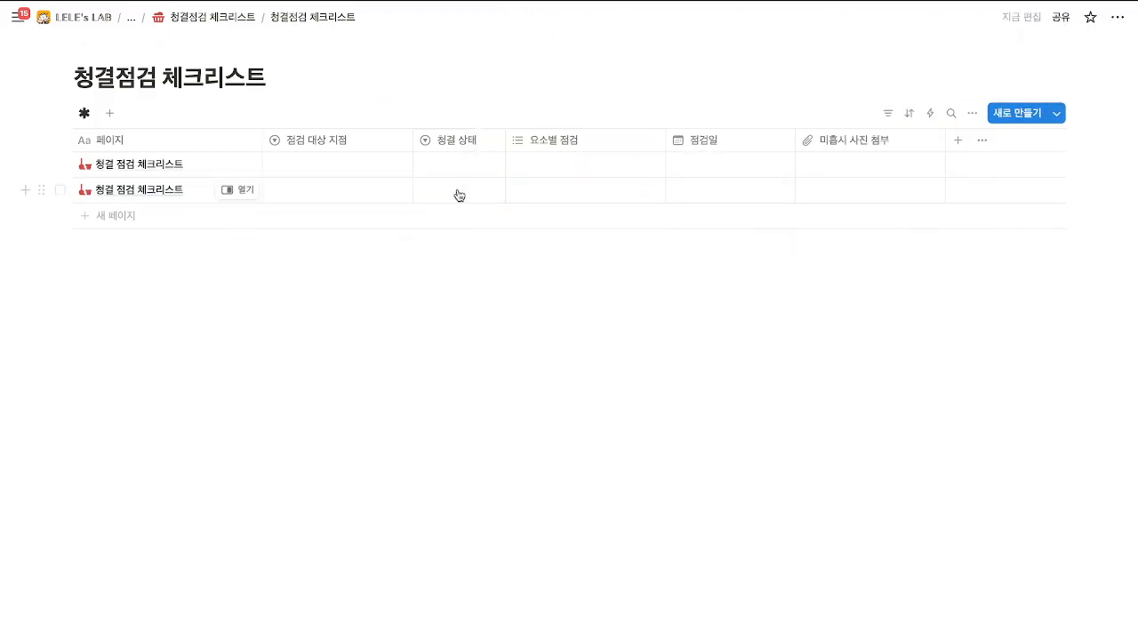
left_click(457, 192)
key("Escape")
left_click(602, 197)
key("Escape")
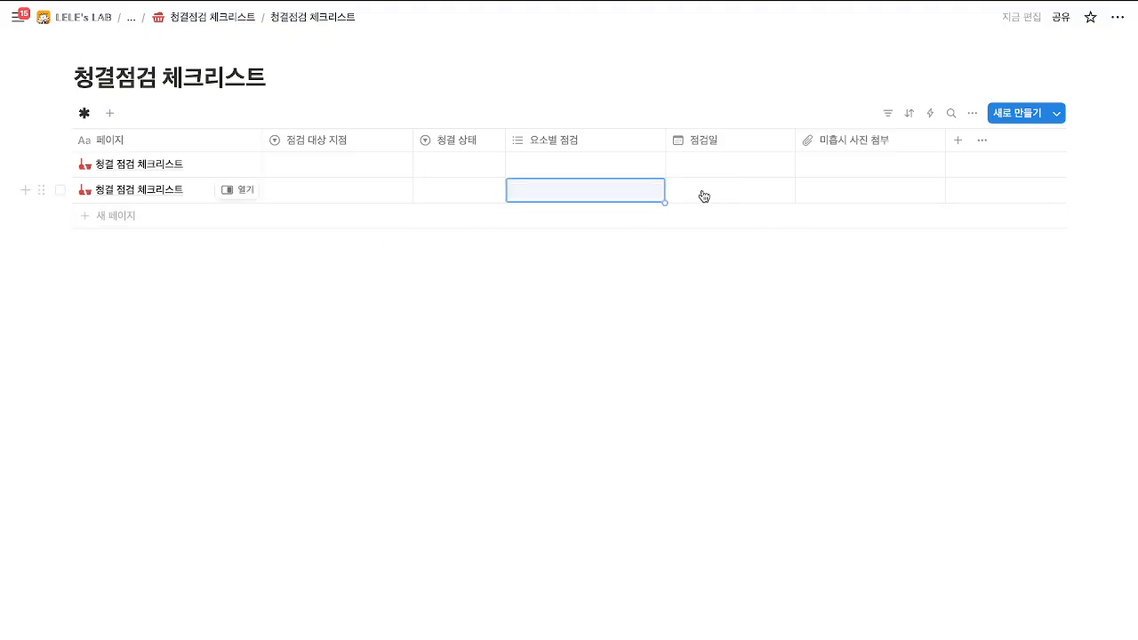
left_click(711, 194)
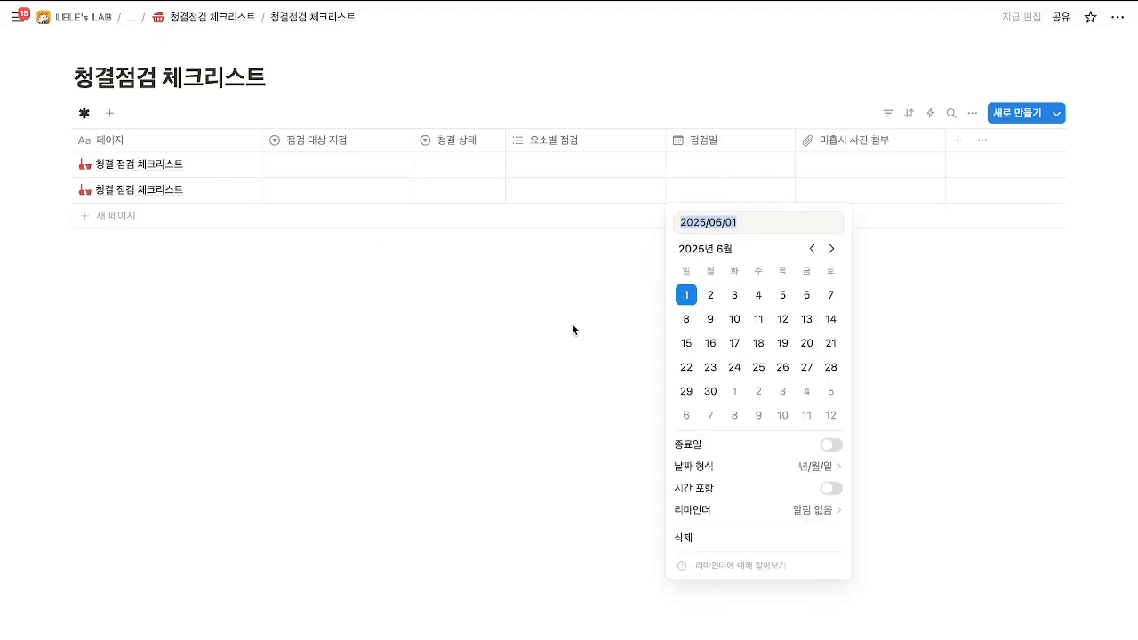
key("Escape")
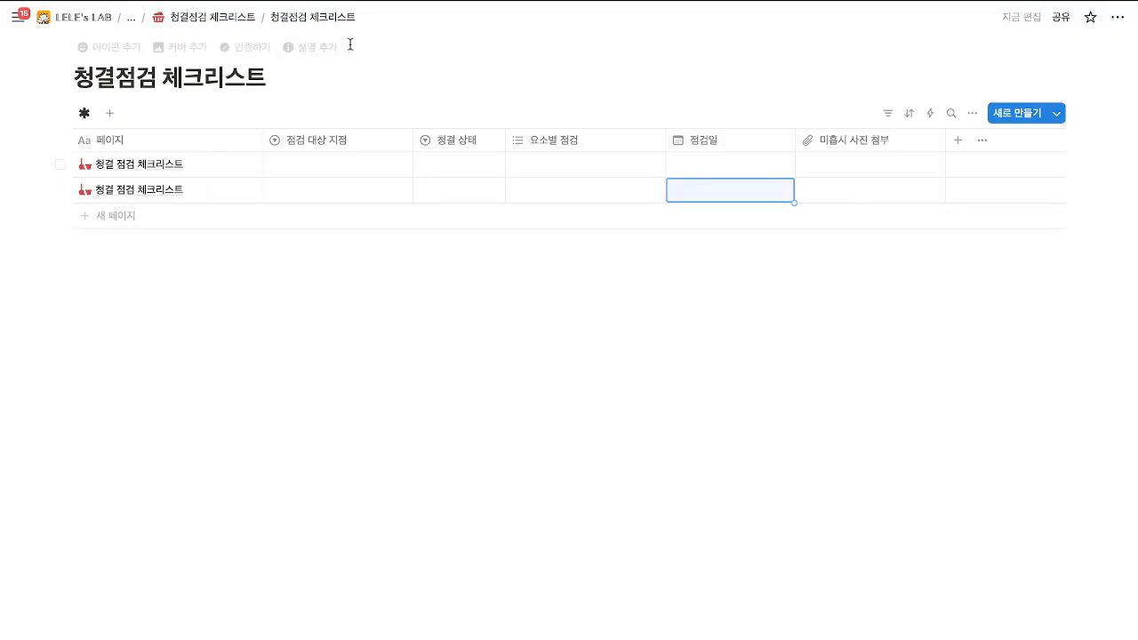
left_click(210, 17)
scroll(229, 140, "down", 3)
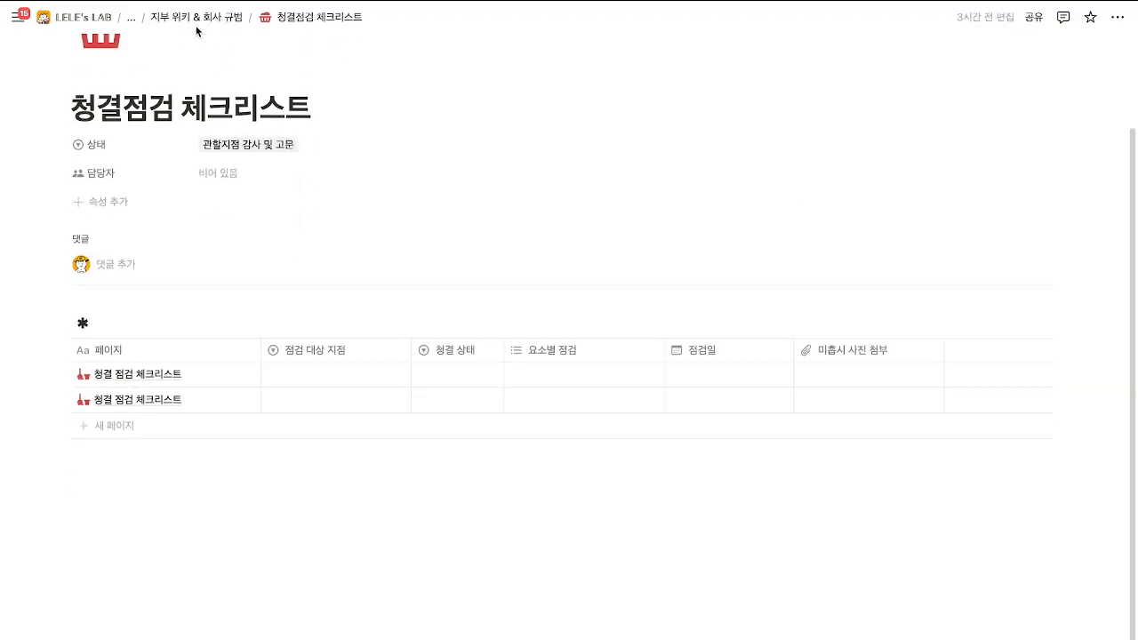
Return to 렐레 지부 페이지, open 고문일지 from 자료실, and add a new log entry.
left_click(131, 18)
left_click(173, 148)
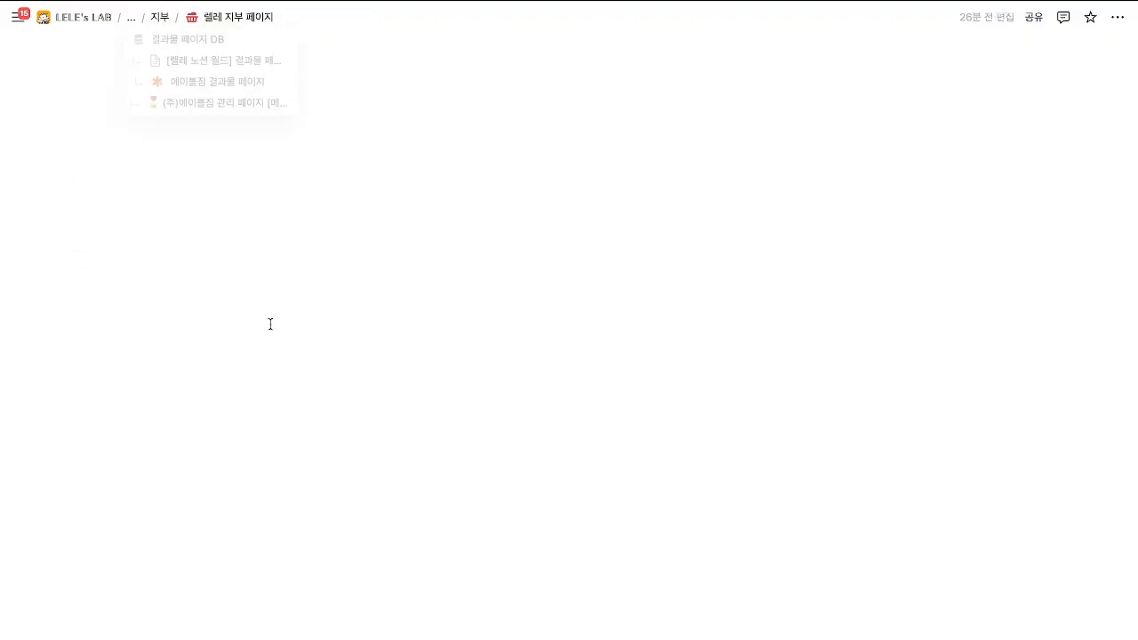
scroll(348, 434, "down", 10)
scroll(348, 434, "down", 15)
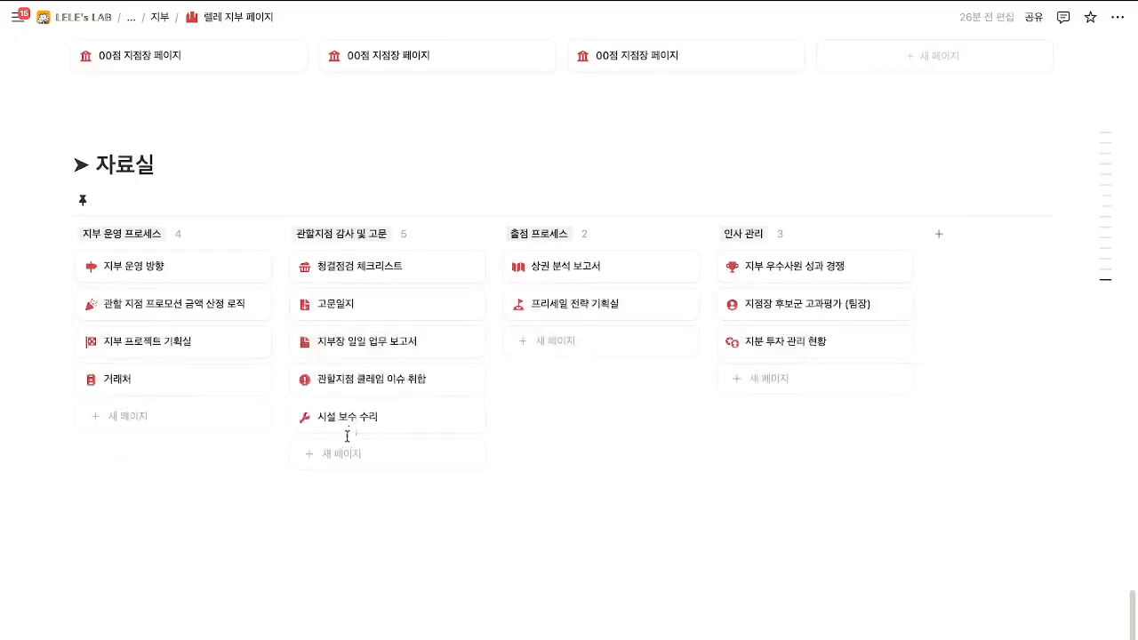
left_click(361, 317)
scroll(642, 388, "down", 2)
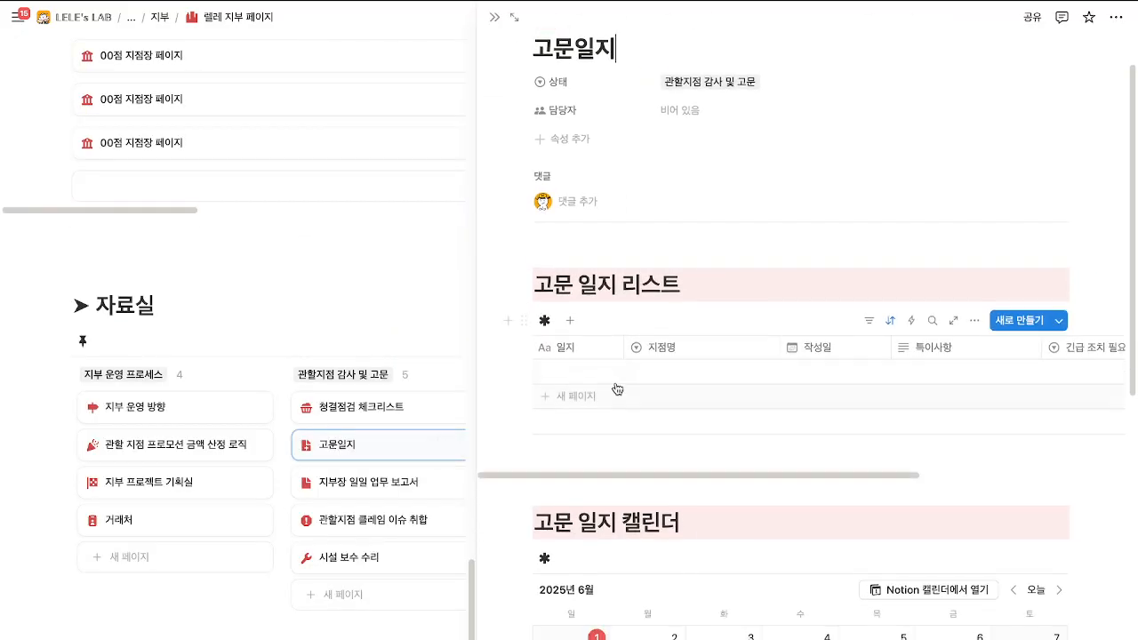
left_click(612, 397)
left_click(607, 371)
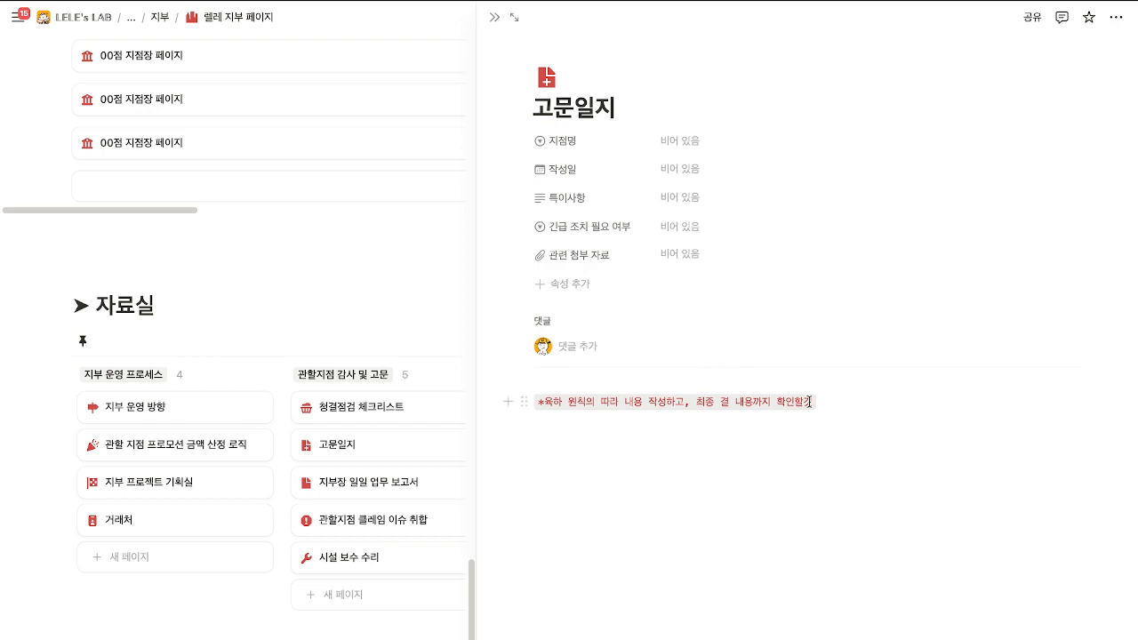
Set the entry's 지점명 to a newly created 강남점 option.
left_click(675, 447)
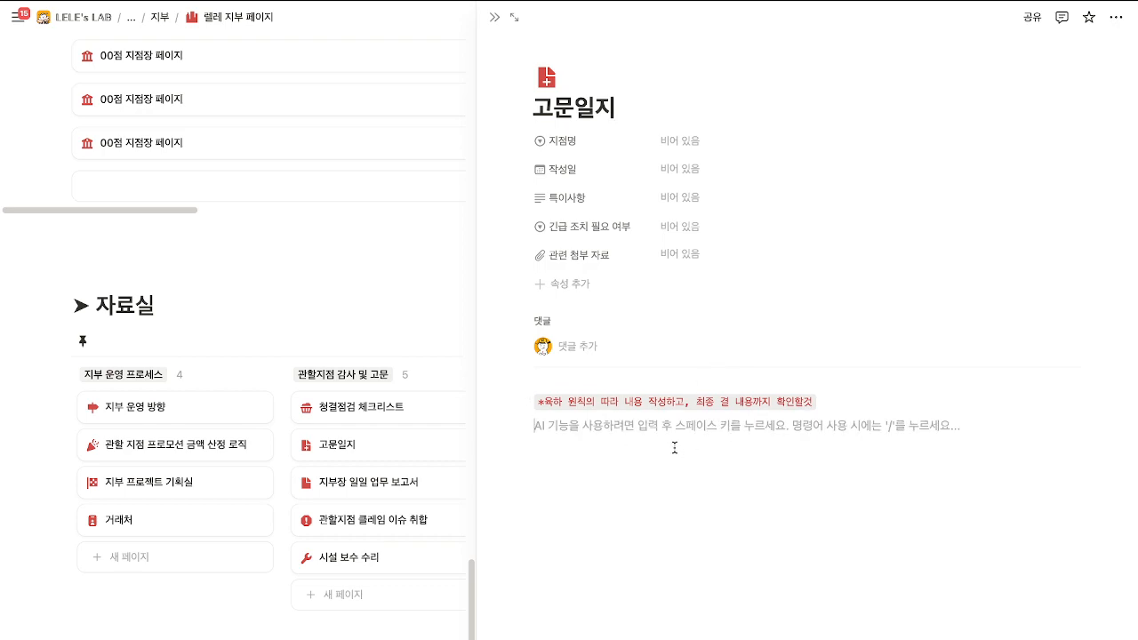
left_click(691, 142)
key("Escape")
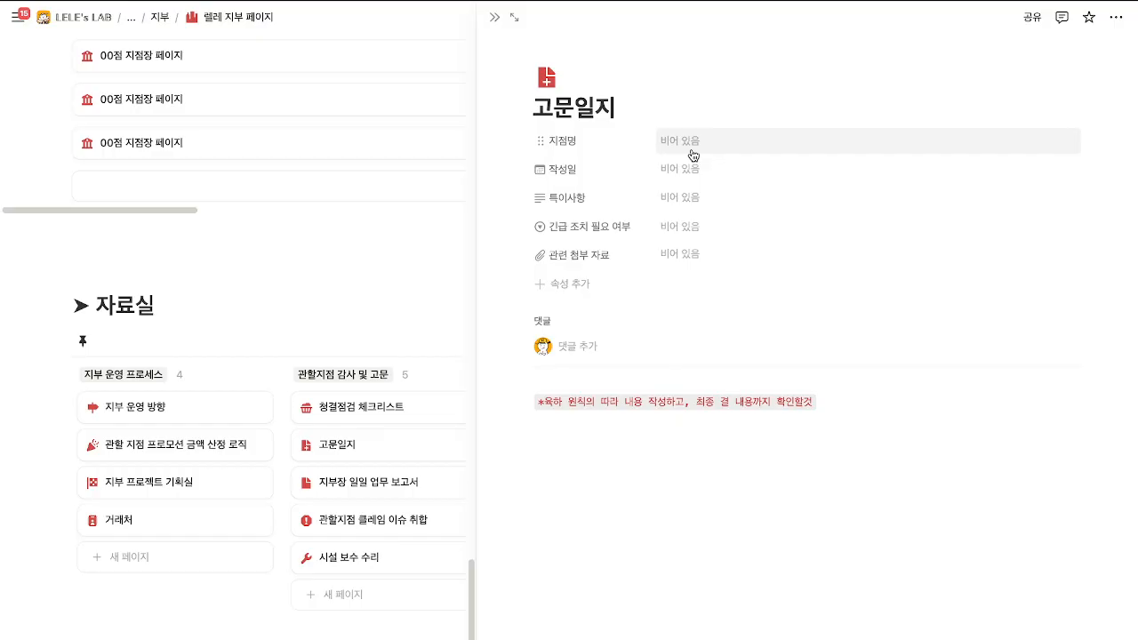
left_click(695, 145)
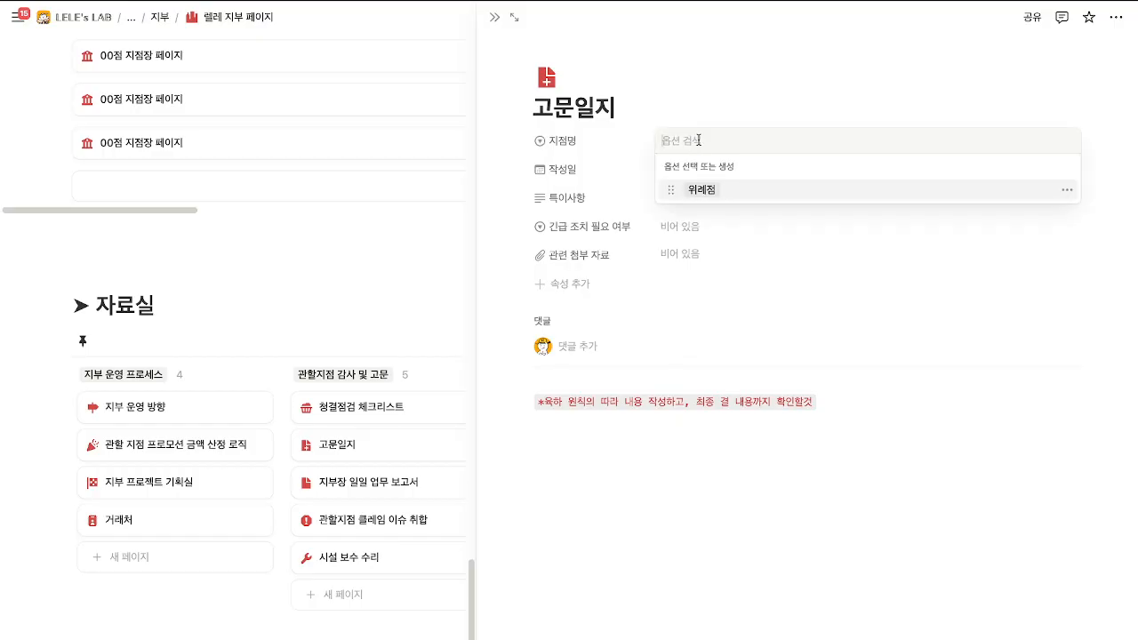
type("강남ㅈ")
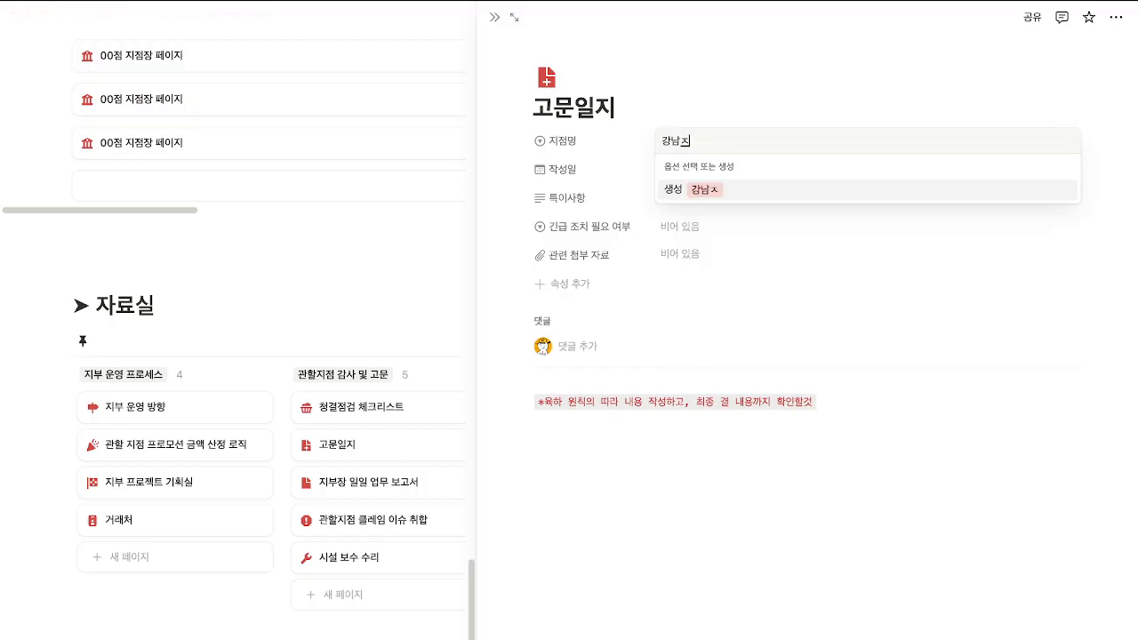
key("Return")
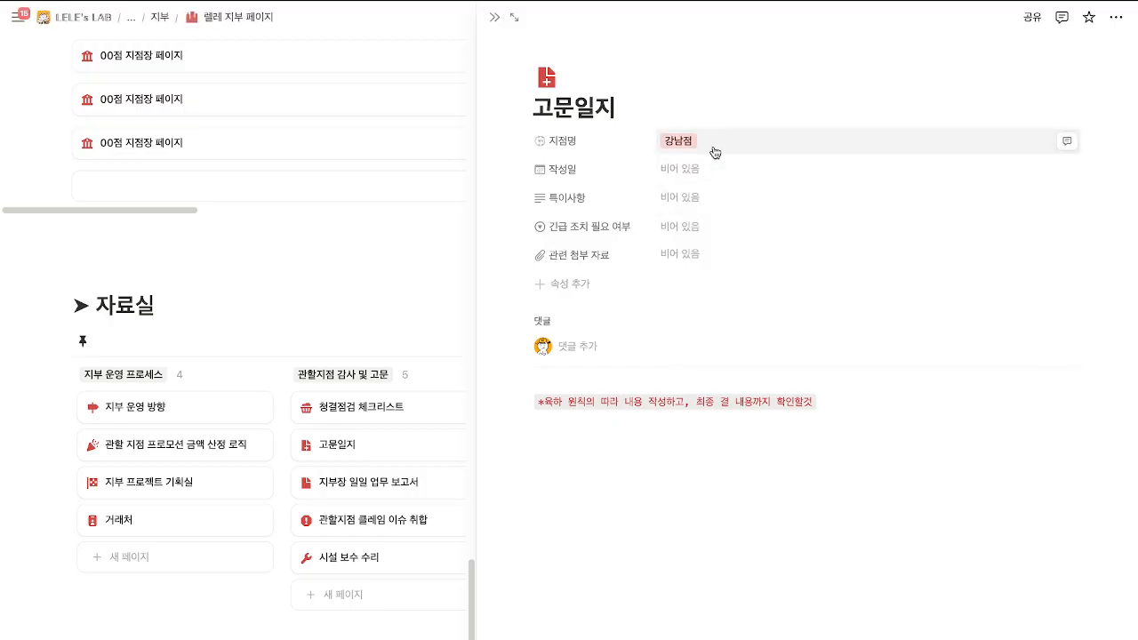
left_click(713, 152)
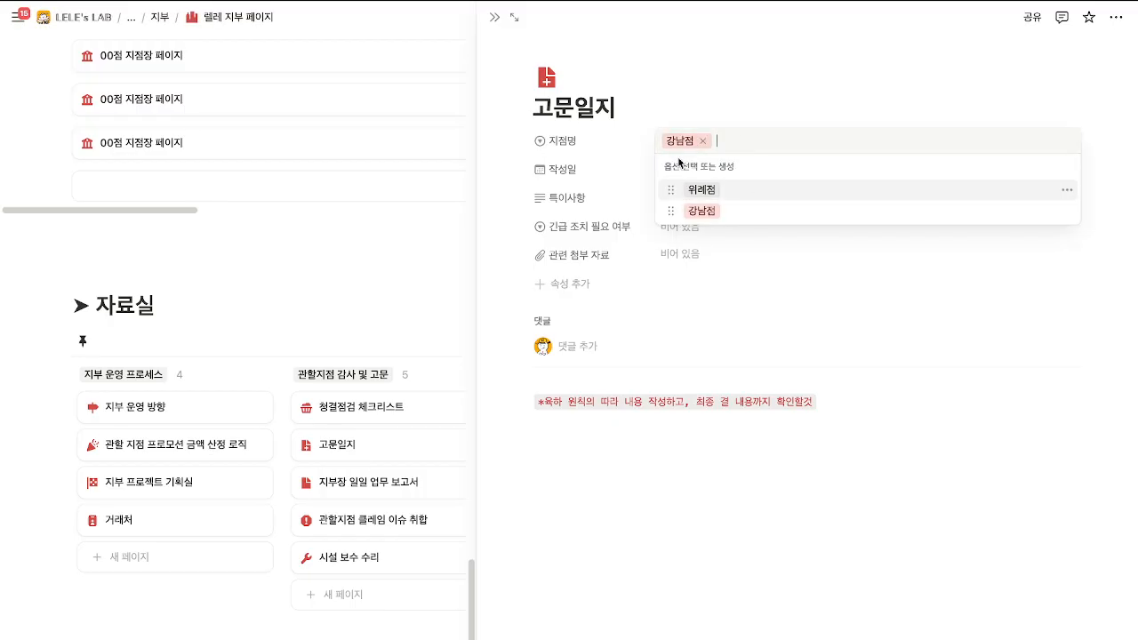
left_click(894, 210)
Date the entry 2025/06/01 and mark 긴급 조치 필요 여부 as 예, leaving 특이사항 empty.
left_click(685, 170)
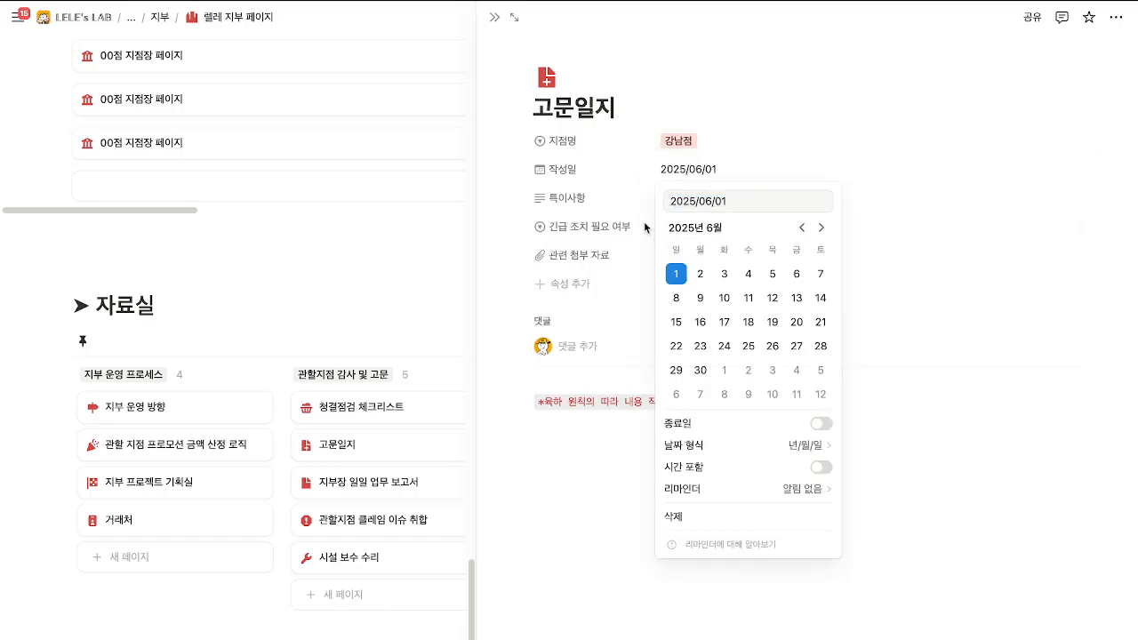
left_click(644, 229)
left_click(687, 200)
left_click(690, 227)
left_click(691, 231)
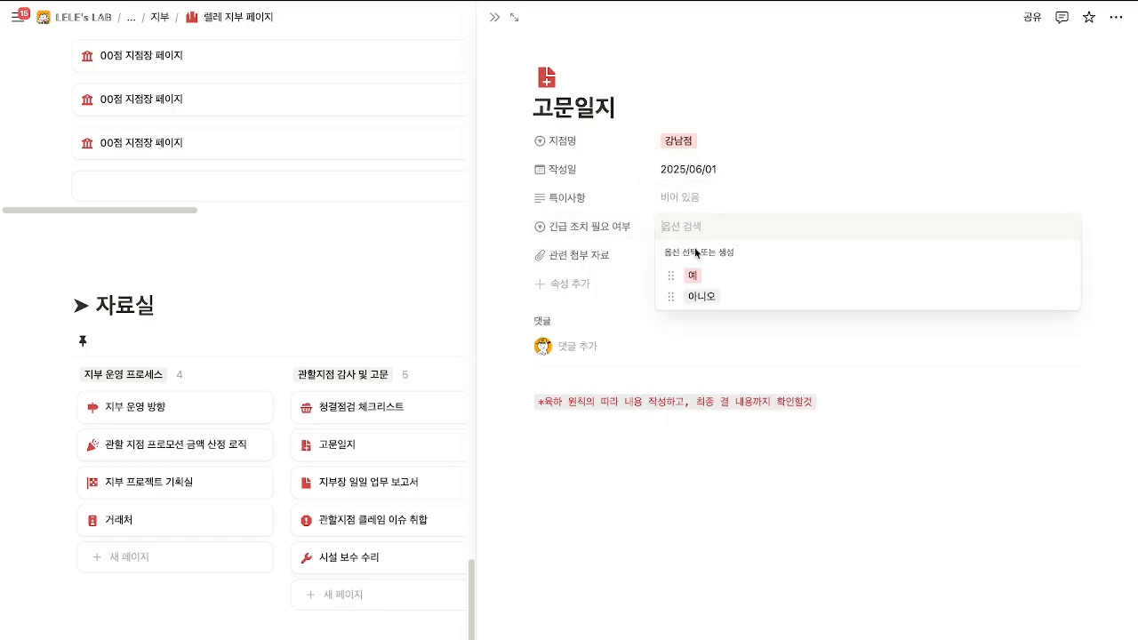
left_click(691, 276)
Leave 관련 첨부 자료 empty, close the entry, and reopen 고문일지 beside the board.
left_click(686, 260)
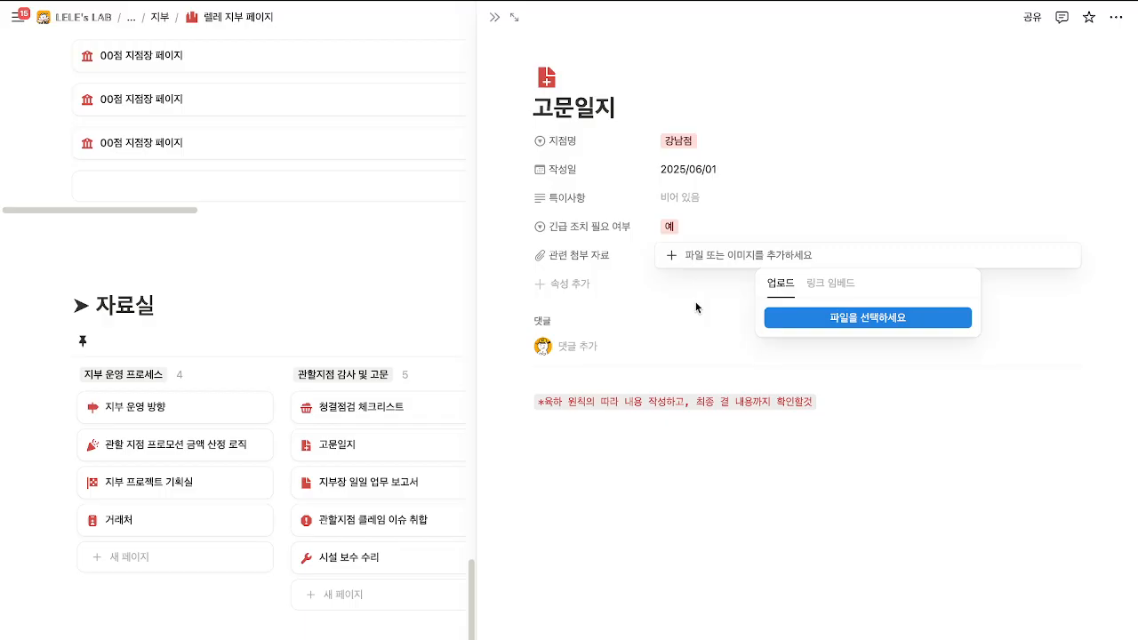
left_click(698, 300)
left_click(495, 18)
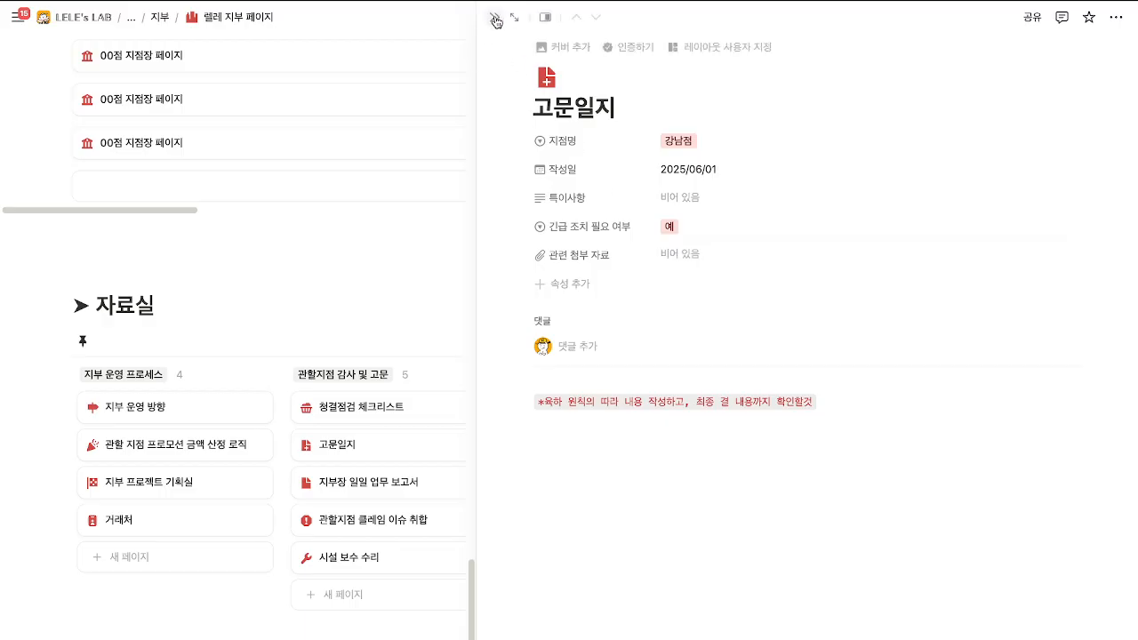
left_click(495, 18)
left_click(386, 305)
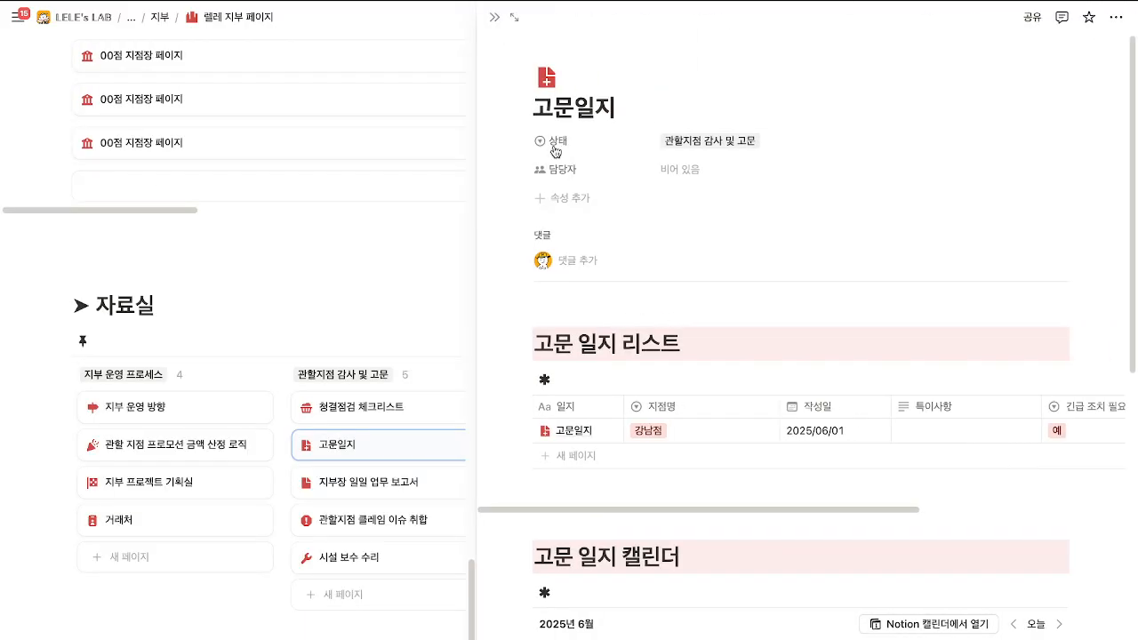
Expand 고문일지 to full page, then go back to 렐레 지부 페이지's 자료실 board via the breadcrumb.
left_click(514, 17)
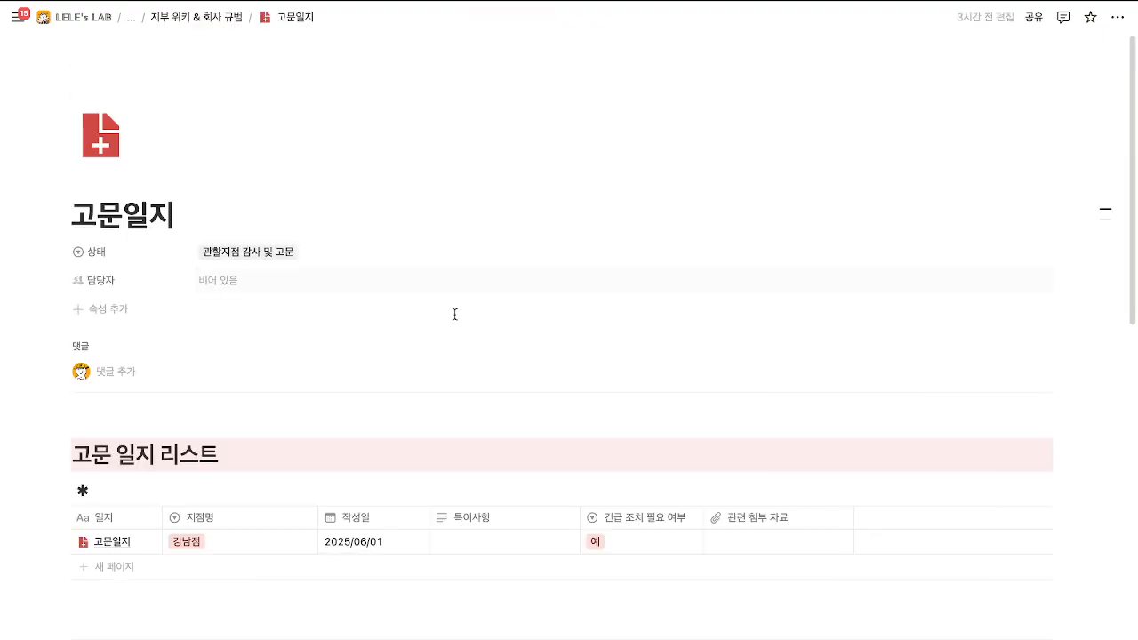
left_click(134, 24)
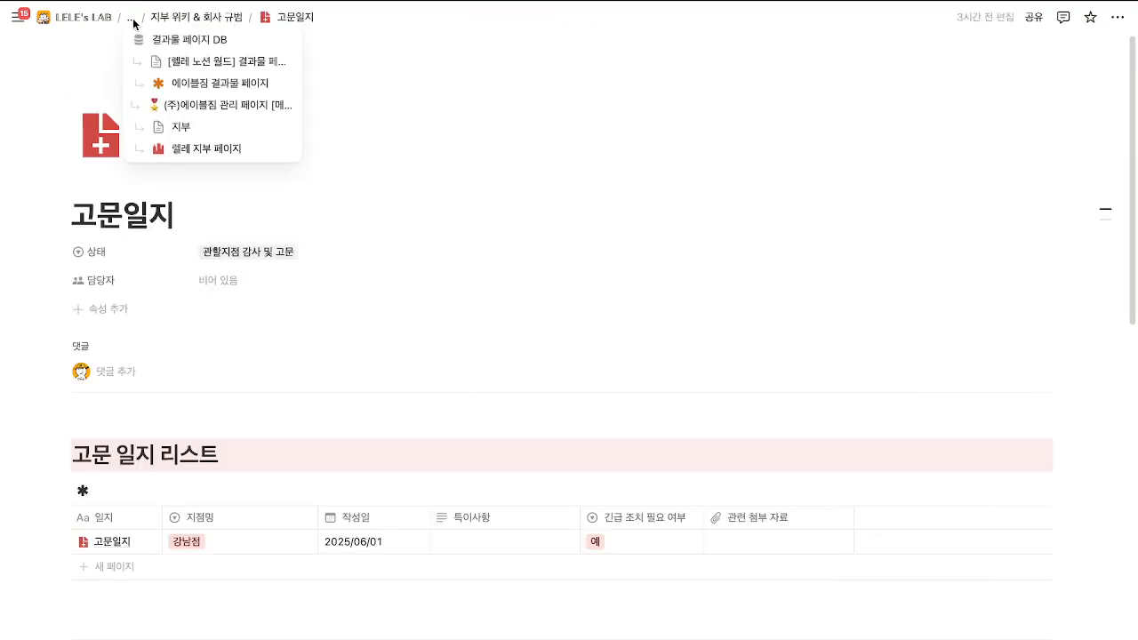
left_click(185, 152)
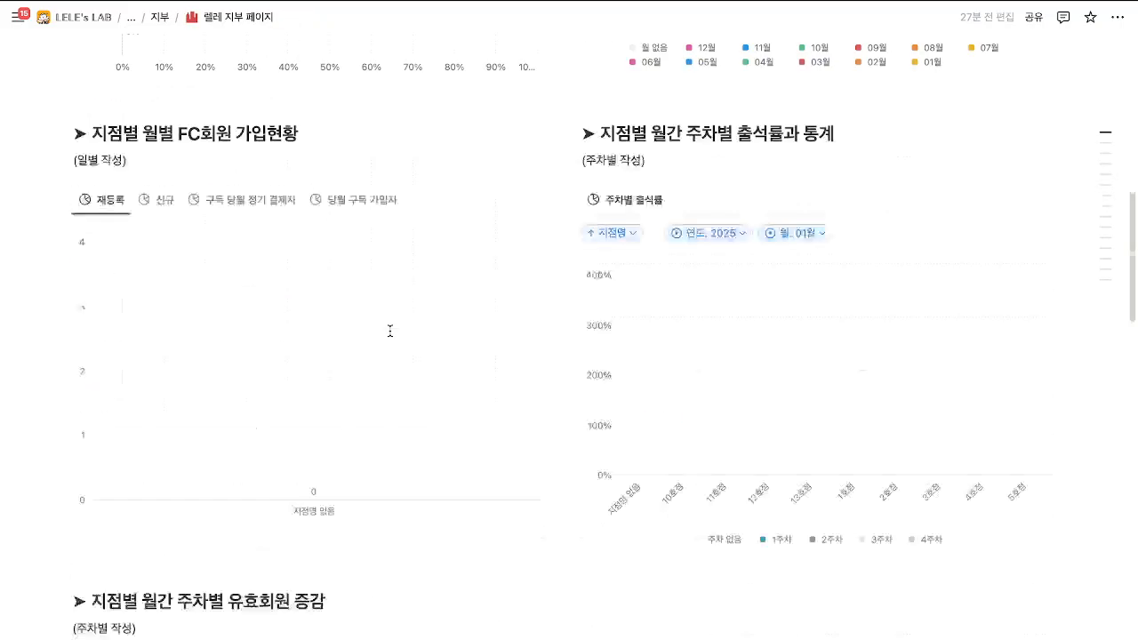
scroll(392, 335, "down", 10)
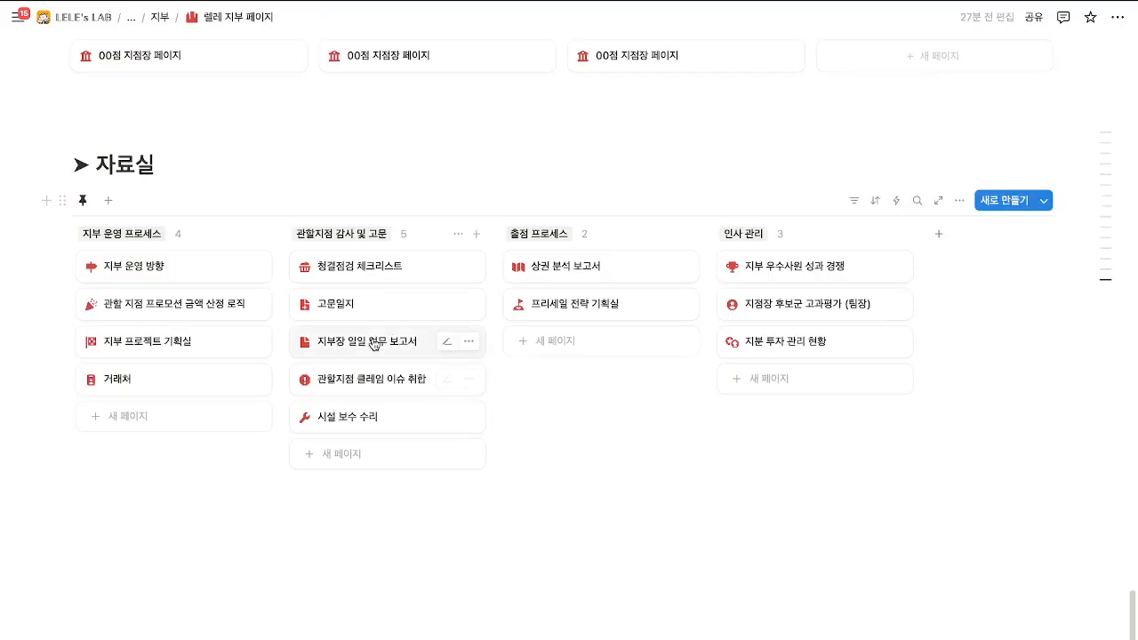
Open 지부장 일일 업무 보고서 as a full page and unpublish it from the web.
left_click(371, 346)
scroll(579, 386, "down", 3)
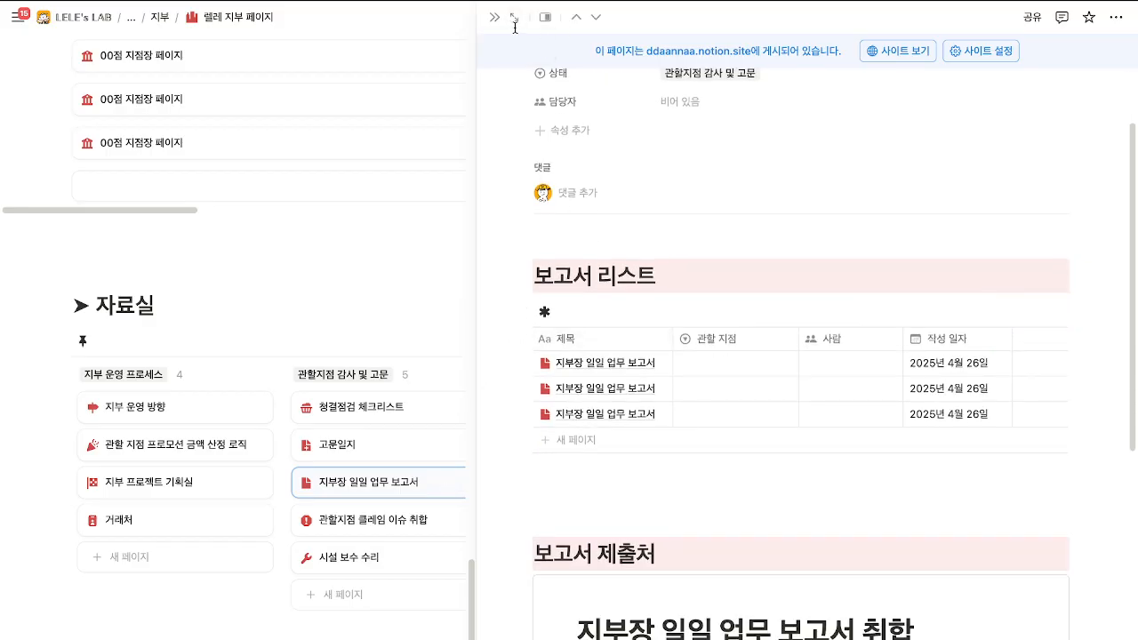
left_click(513, 19)
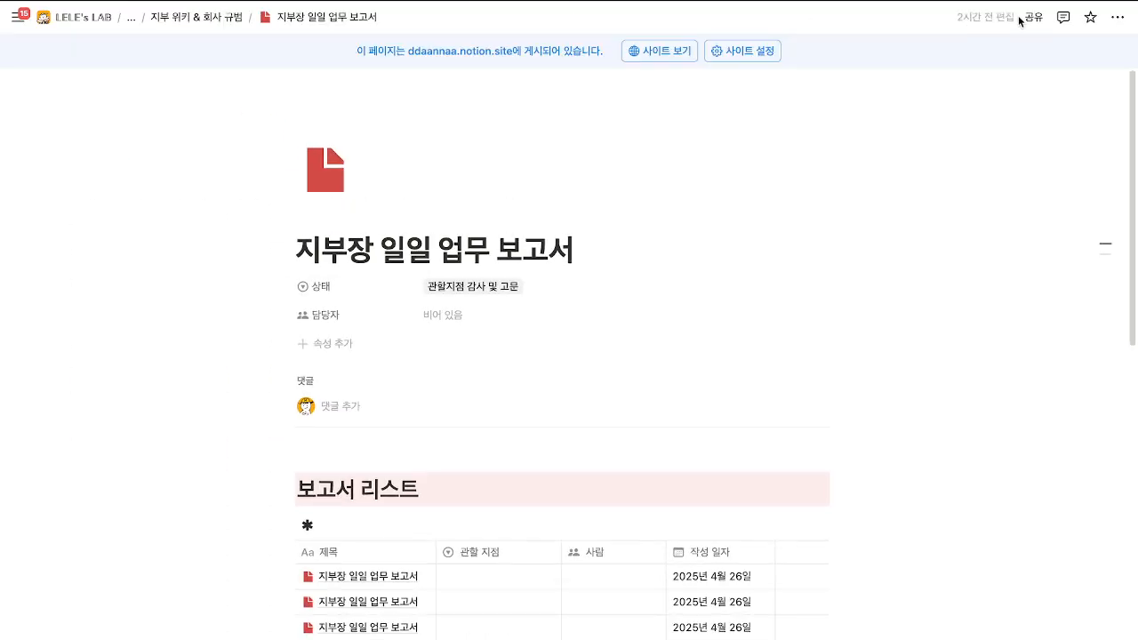
left_click(1024, 18)
left_click(876, 268)
left_click(704, 368)
Add a new report row to the list and open its page.
scroll(689, 392, "down", 2)
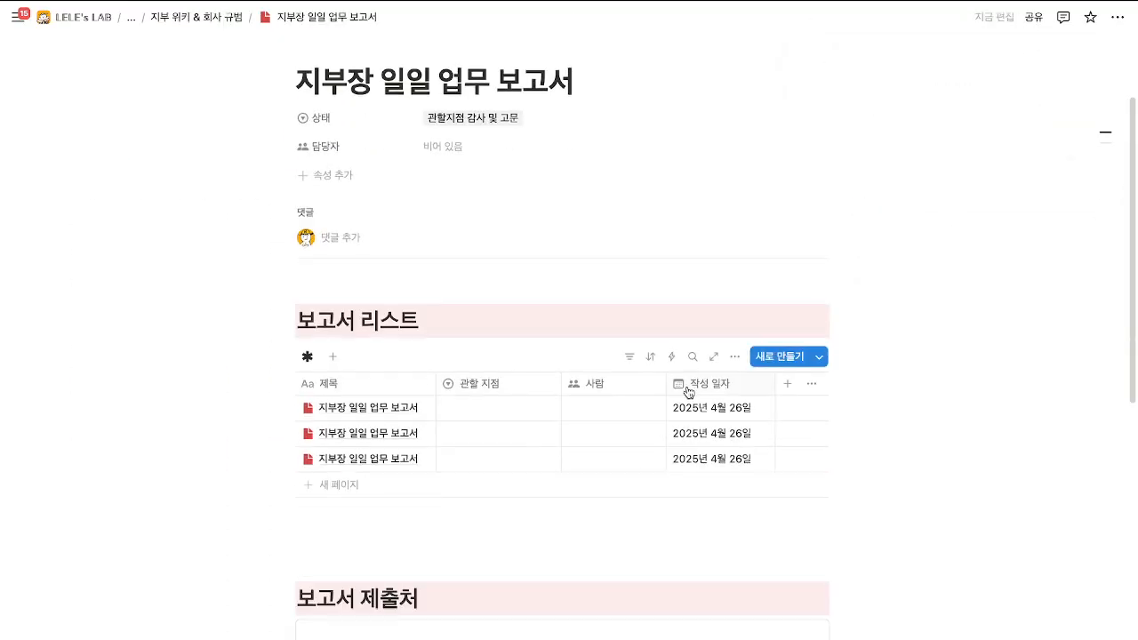
left_click(355, 459)
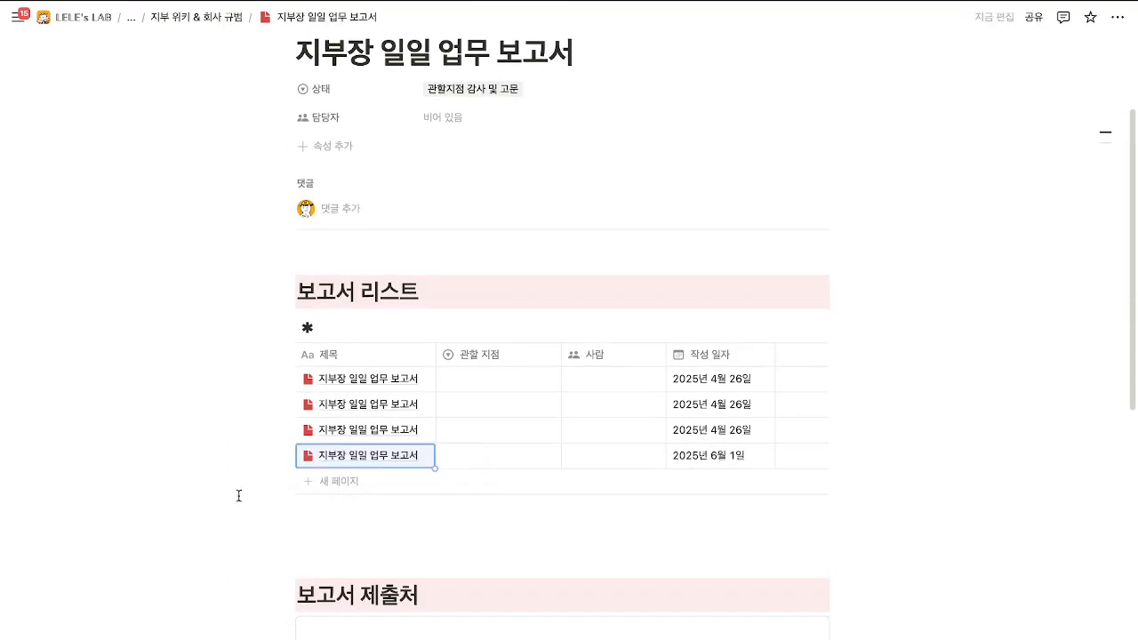
left_click(407, 457)
scroll(731, 406, "down", 3)
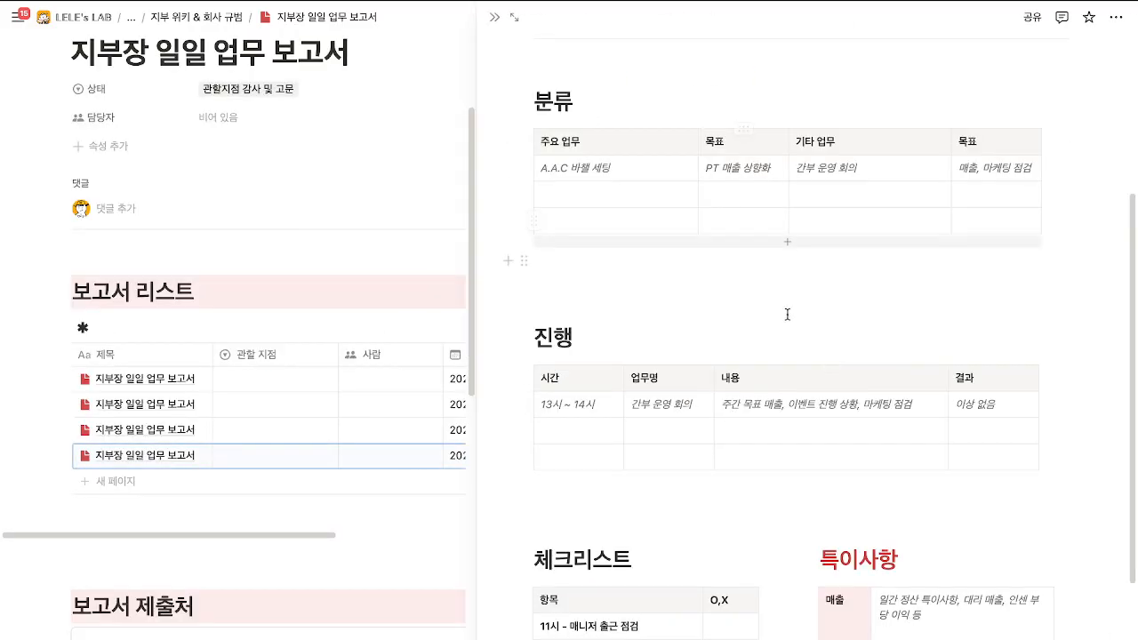
scroll(786, 314, "down", 3)
scroll(739, 223, "up", 6)
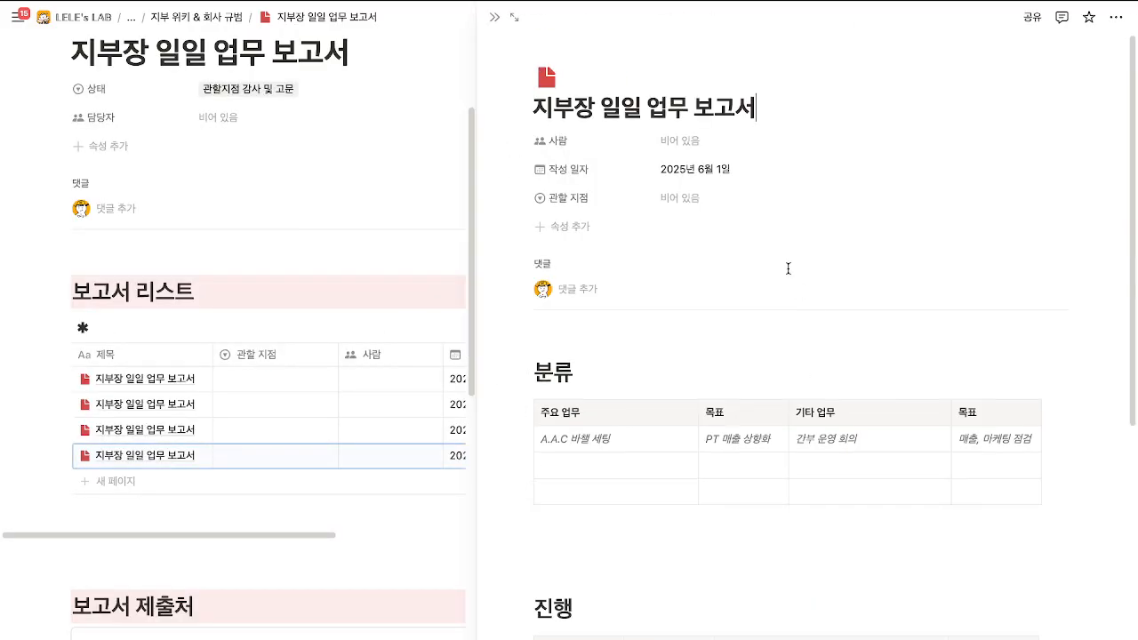
Assign yourself as the report's 사람, leaving 관할 지점 empty.
left_click(711, 142)
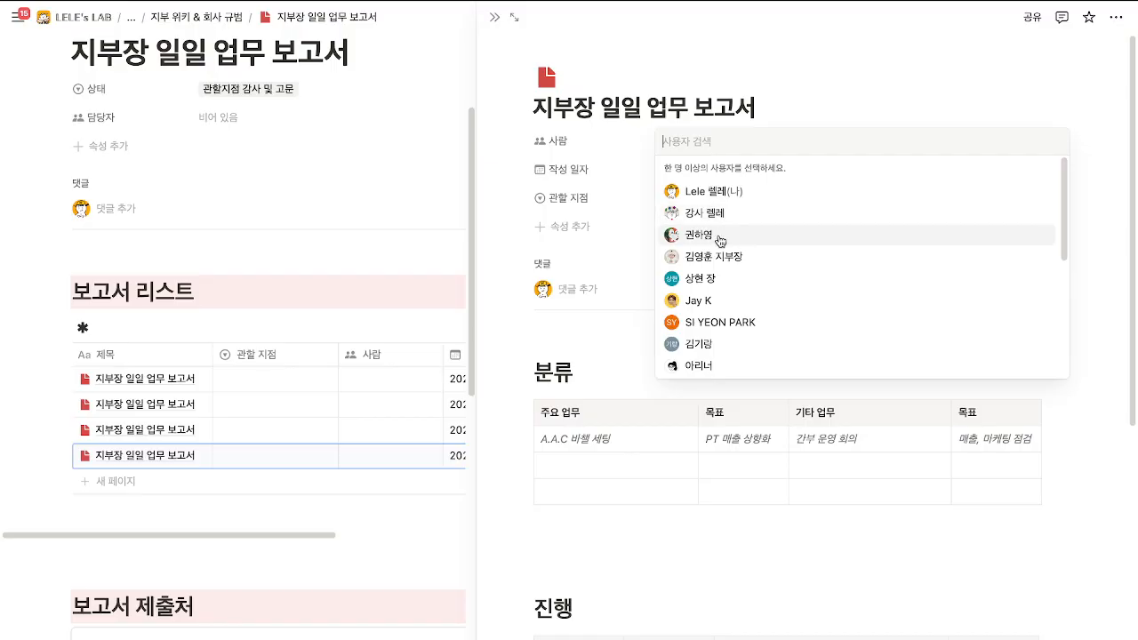
left_click(711, 192)
key("Escape")
left_click(699, 197)
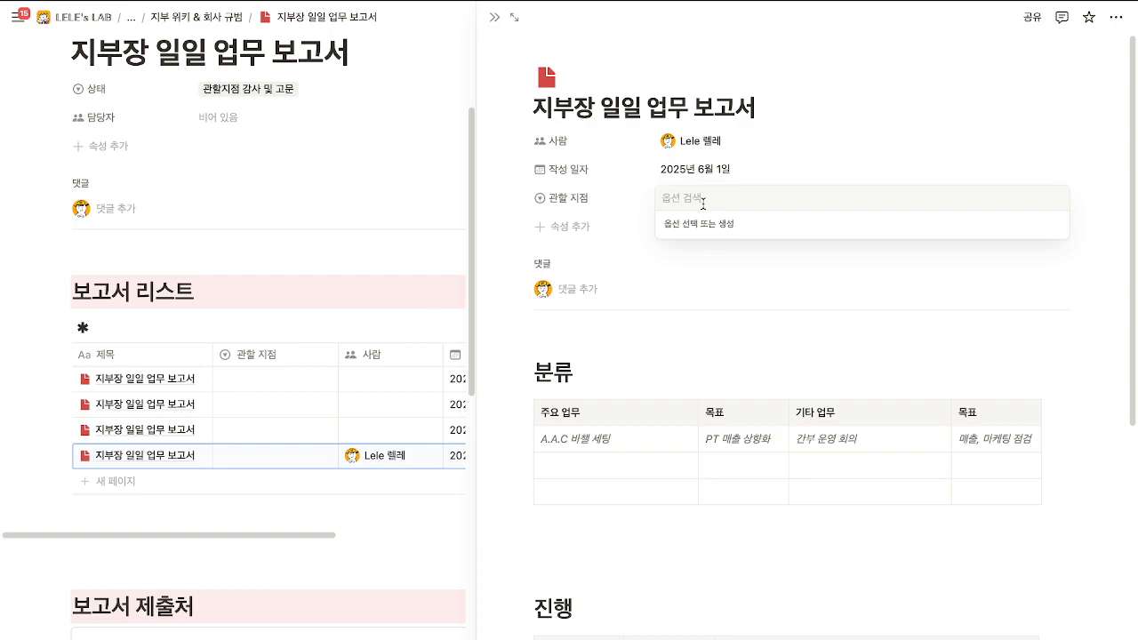
left_click(739, 335)
scroll(740, 338, "down", 5)
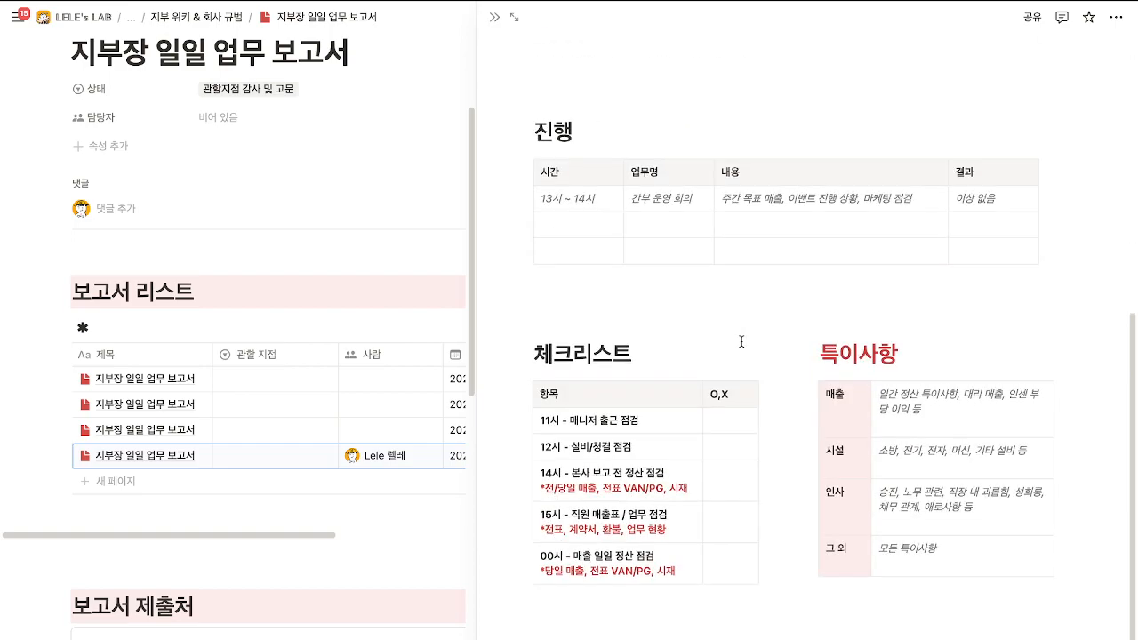
scroll(761, 356, "up", 5)
Republish the report page with 템플릿으로 복제 off, then close the side view.
left_click(1031, 17)
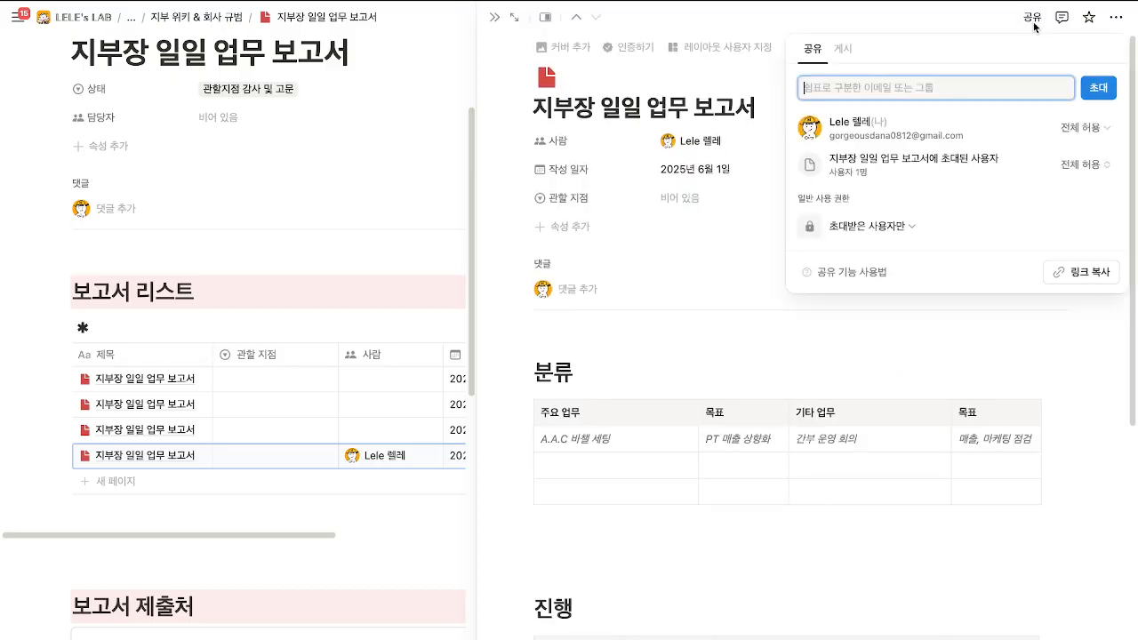
left_click(844, 50)
left_click(925, 321)
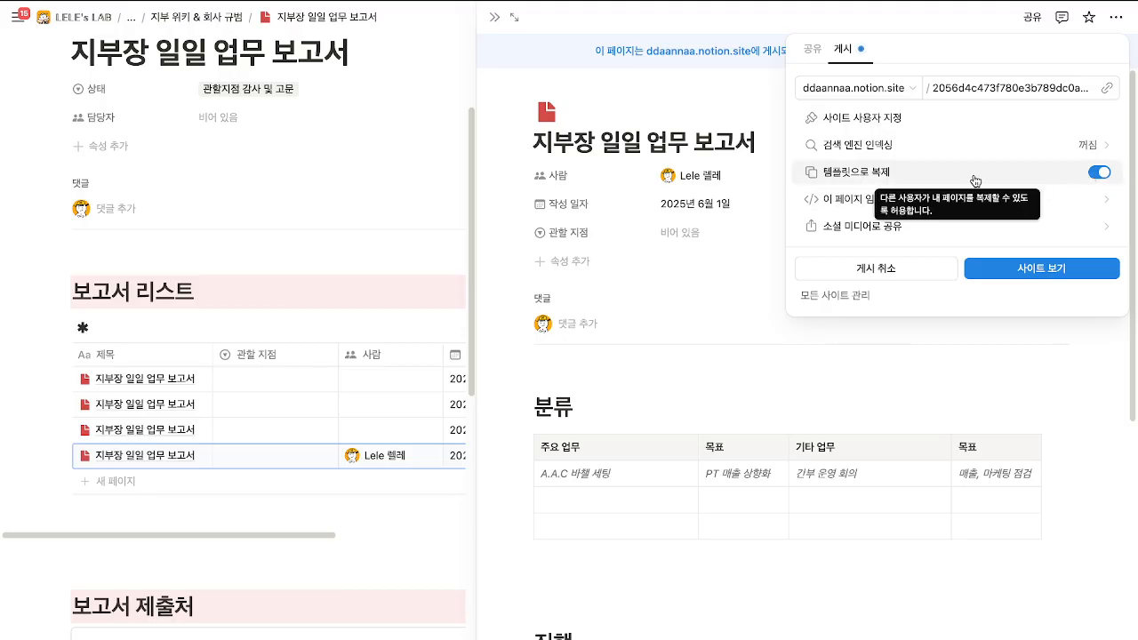
left_click(1102, 175)
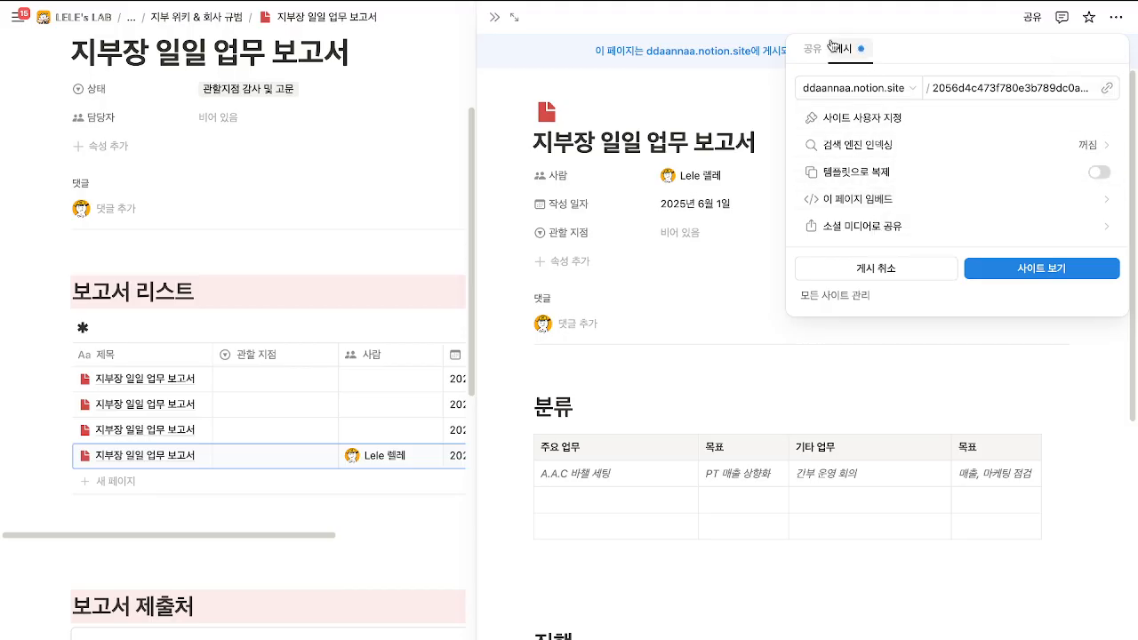
left_click(375, 551)
scroll(387, 538, "right", 3)
left_click(494, 17)
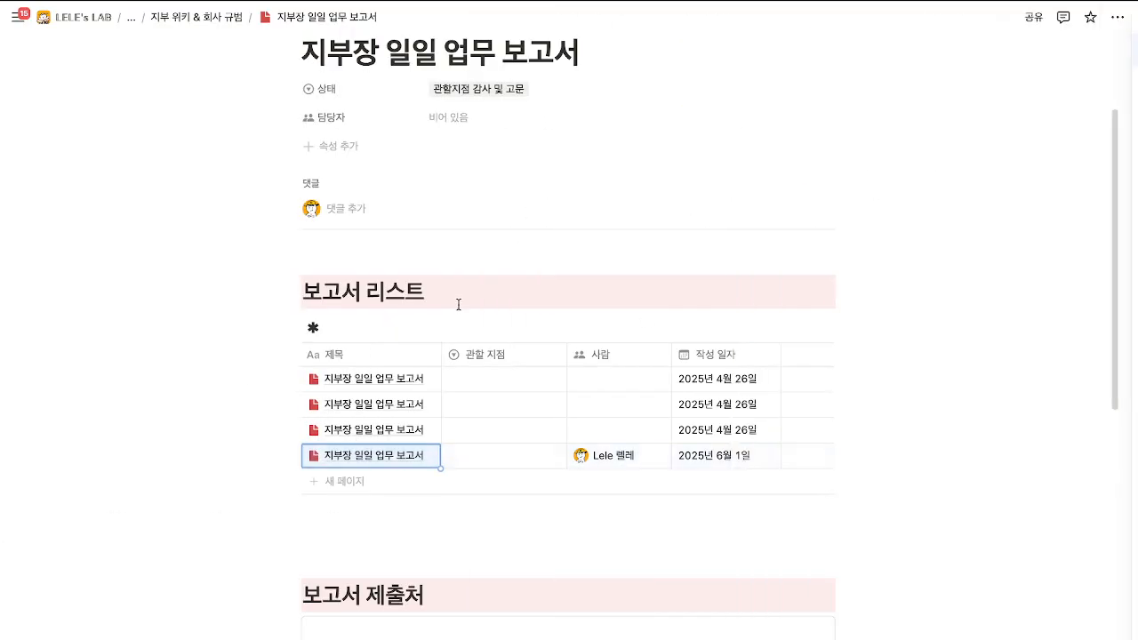
scroll(459, 305, "down", 7)
Submit the report form with the reporter's name, 2025년 6월 1일 and the pasted report link.
left_click(436, 184)
type("레")
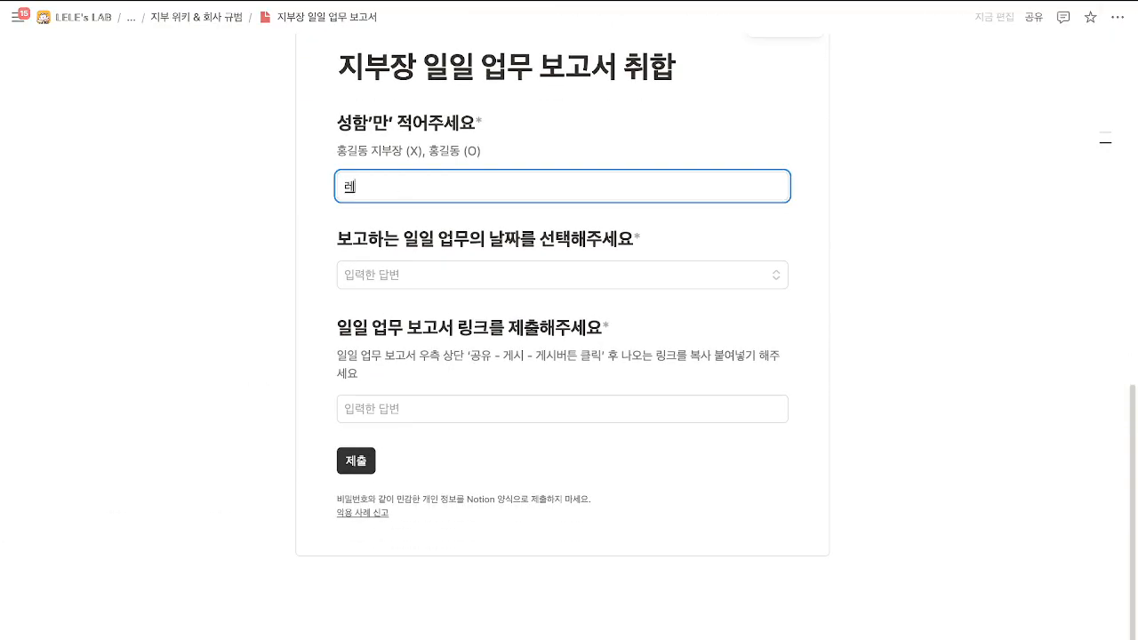
type("ㄹ레")
left_click(456, 281)
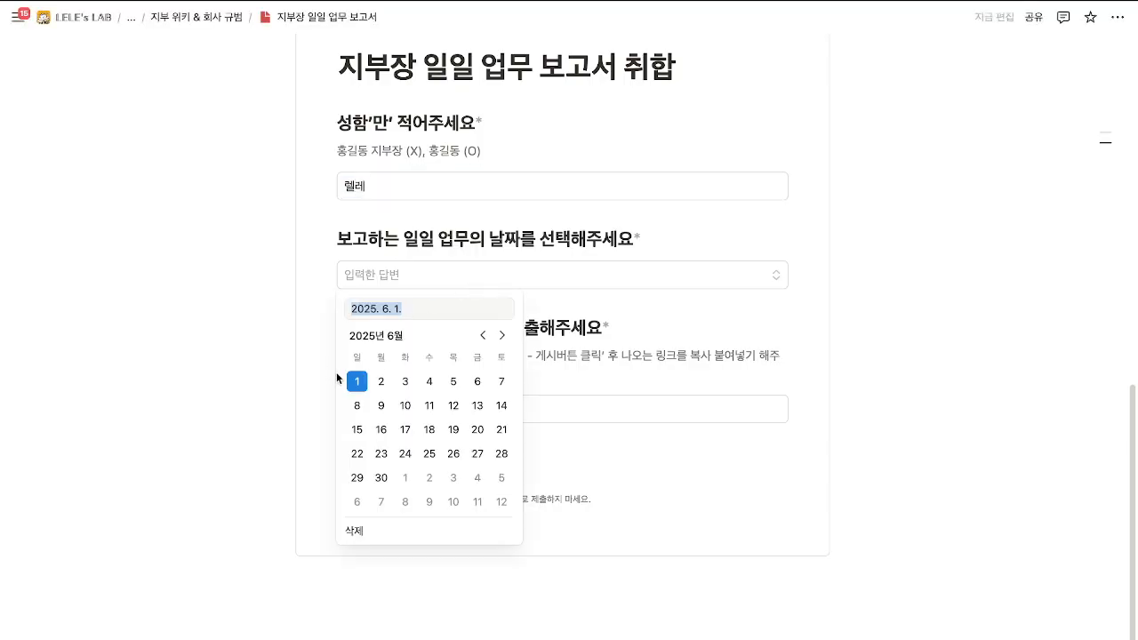
left_click(356, 382)
left_click(442, 406)
type("https://ddaannaa.notion.site/2056d4c473f780e3b789dc0a53fb1160?source=copy_link")
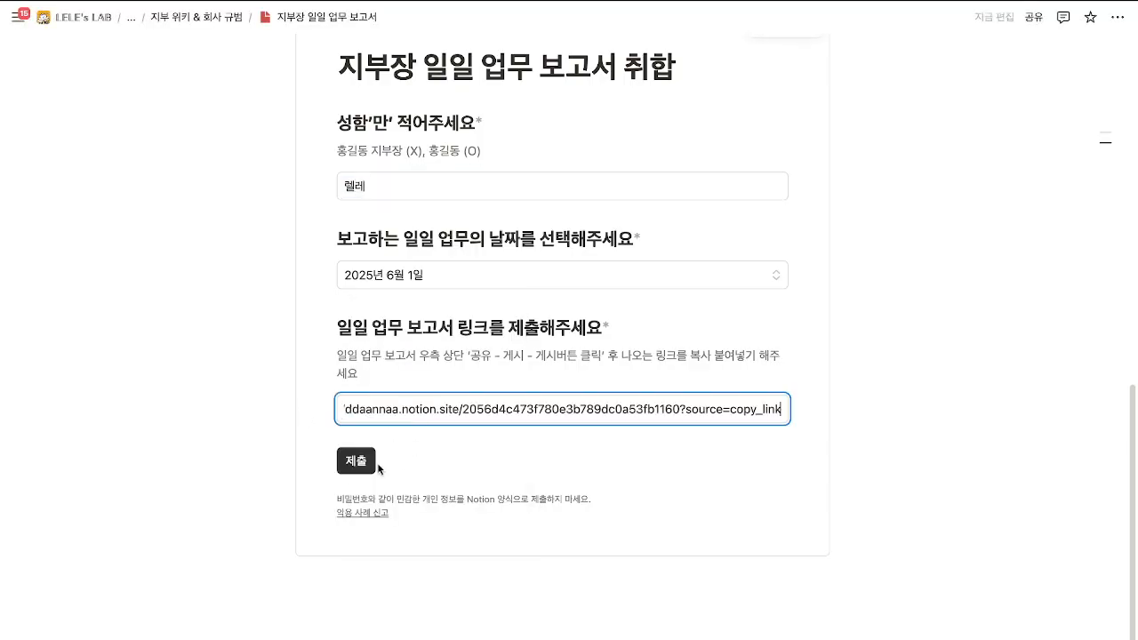
left_click(357, 460)
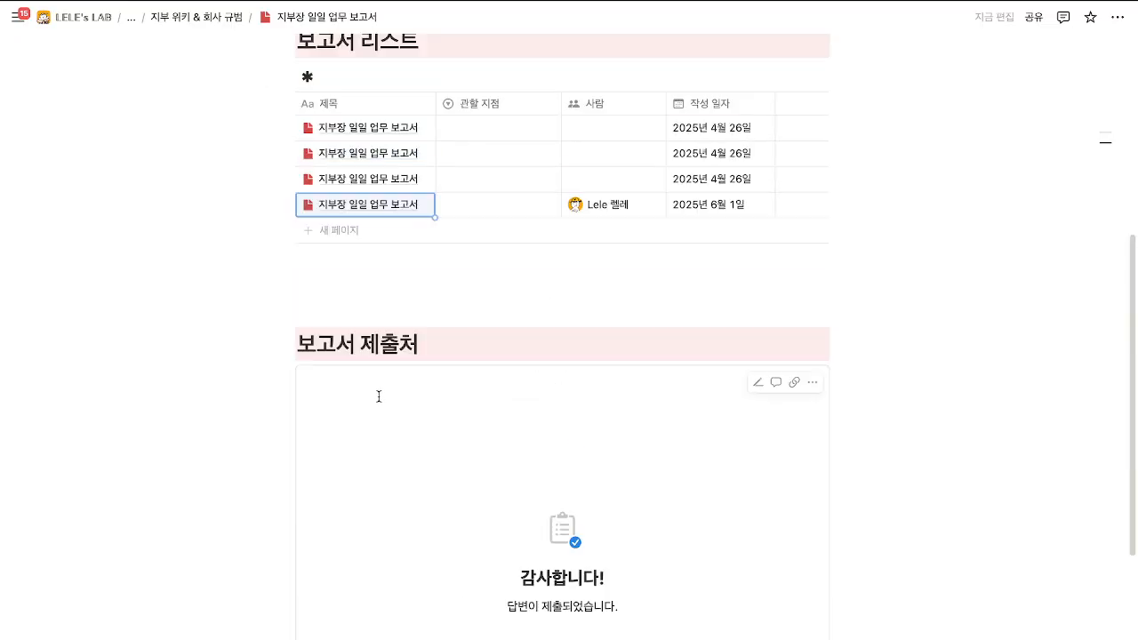
scroll(379, 396, "up", 3)
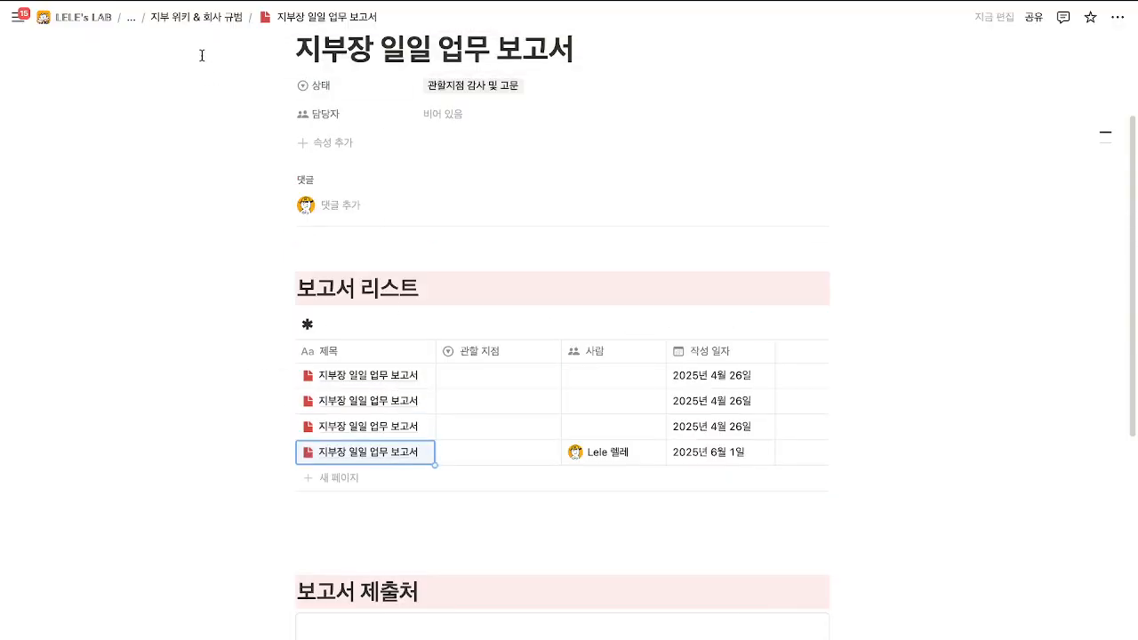
left_click(131, 17)
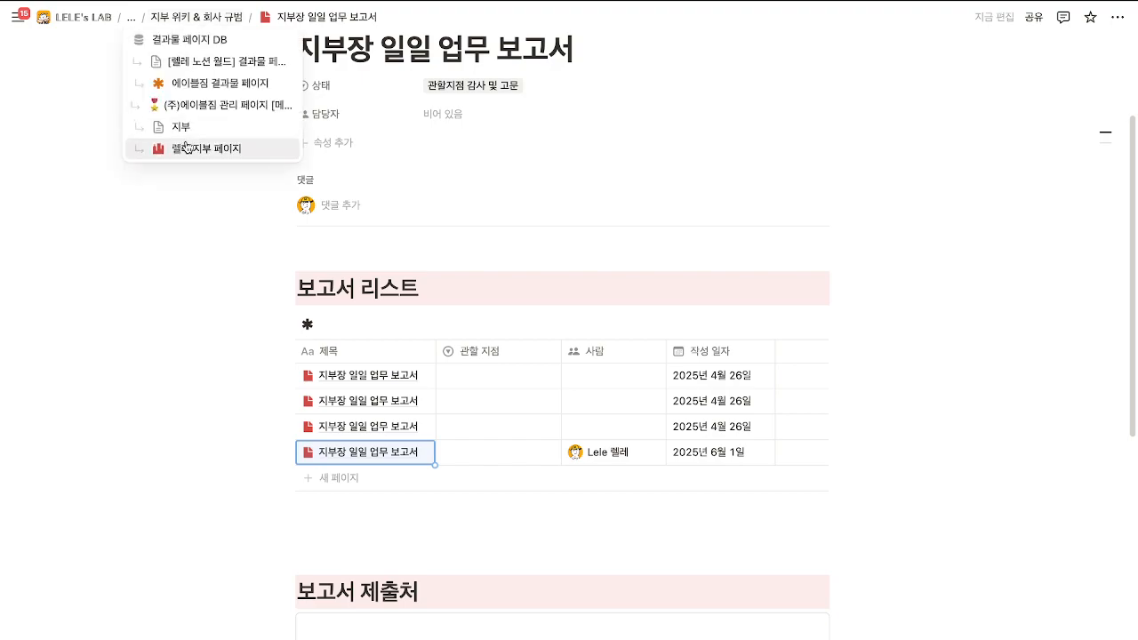
From the branch page, browse the 클레임 이슈 취합 claims, then open 시설 보수 수리 beside the board.
left_click(145, 145)
scroll(434, 355, "down", 20)
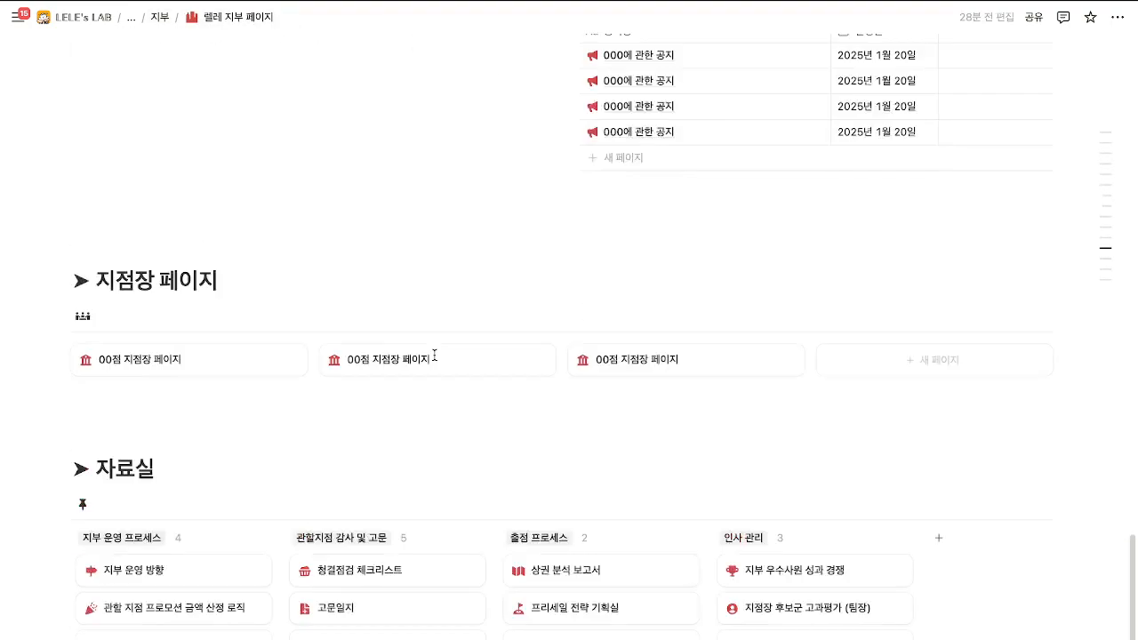
scroll(434, 355, "down", 1)
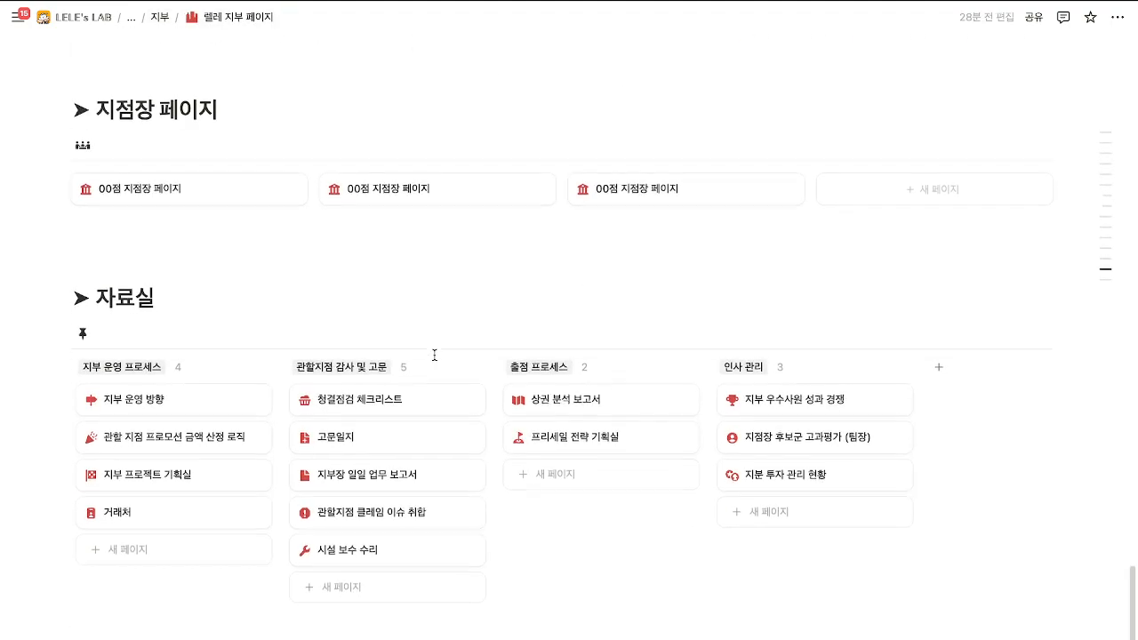
left_click(379, 519)
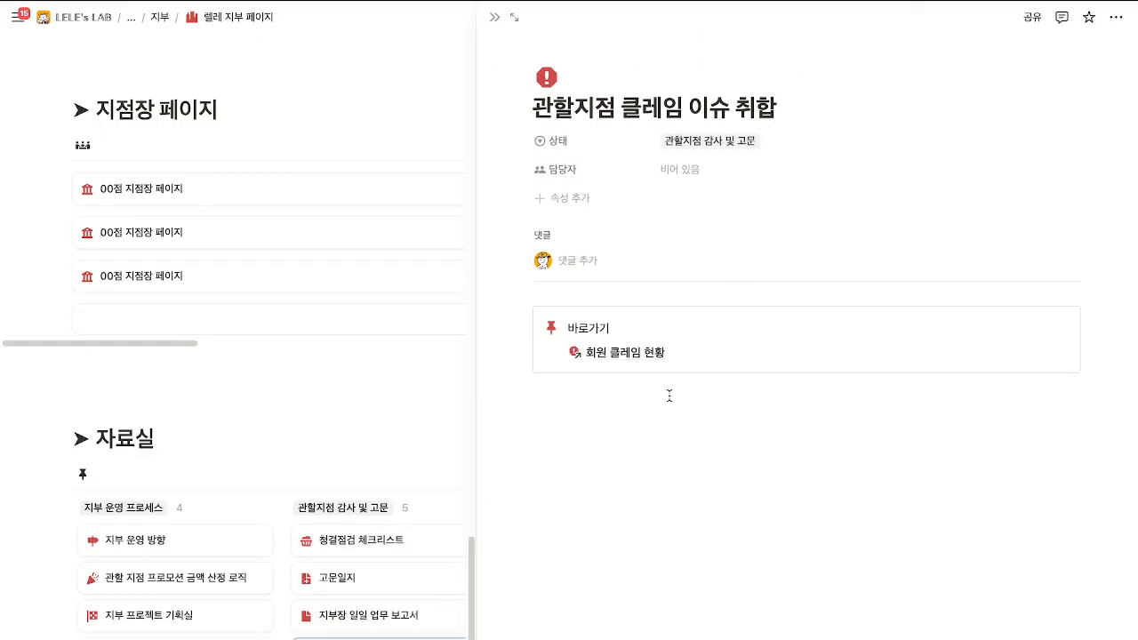
left_click(650, 353)
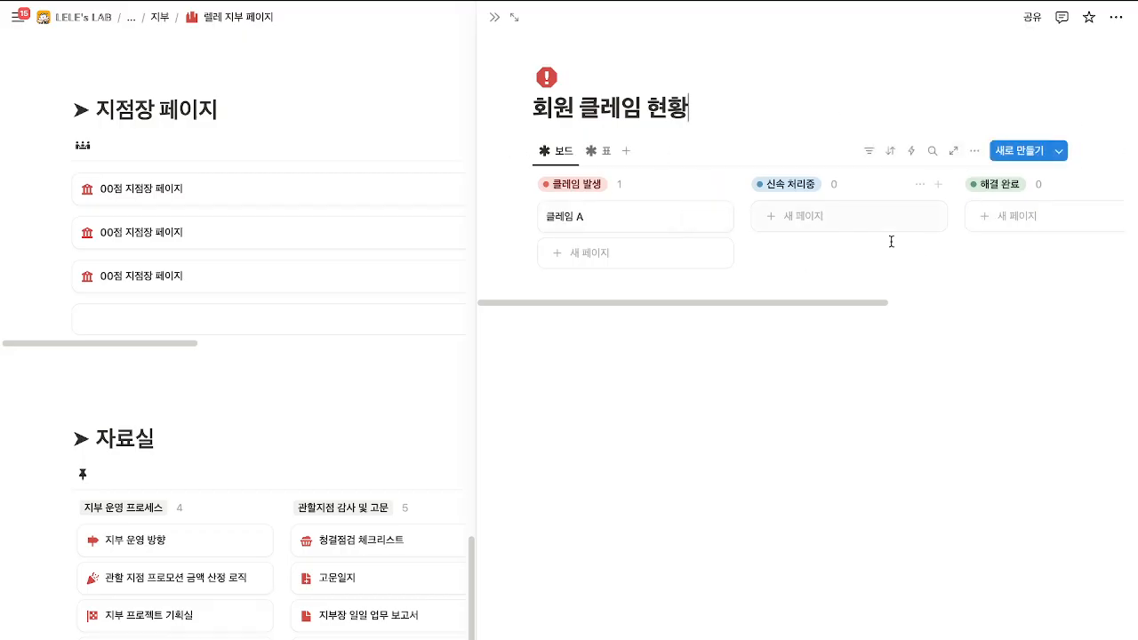
scroll(420, 542, "down", 2)
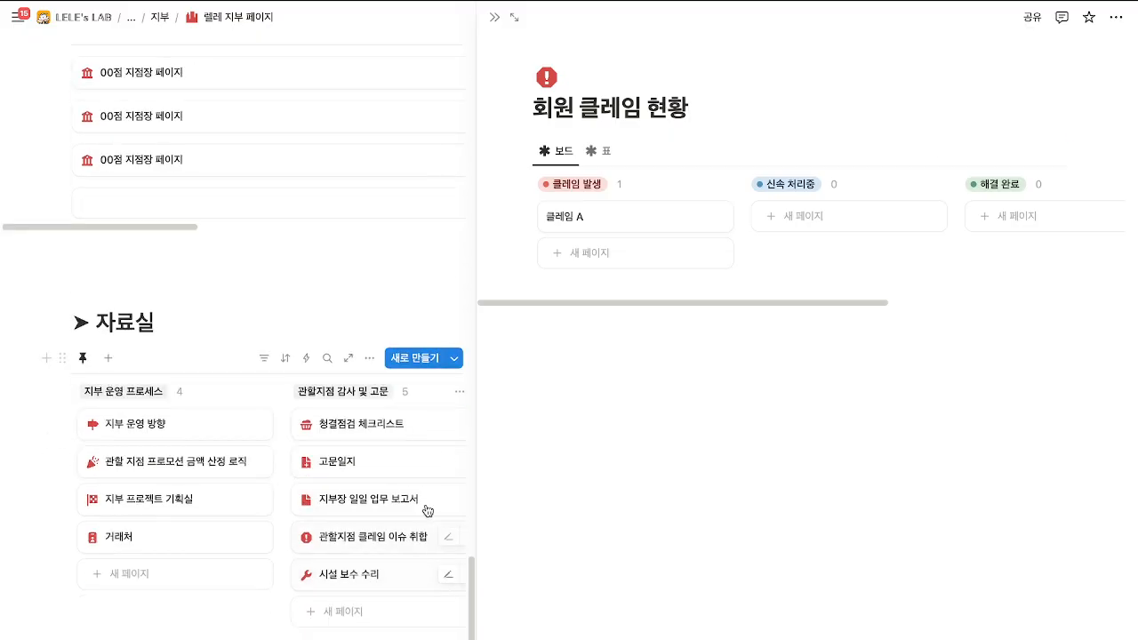
left_click(642, 222)
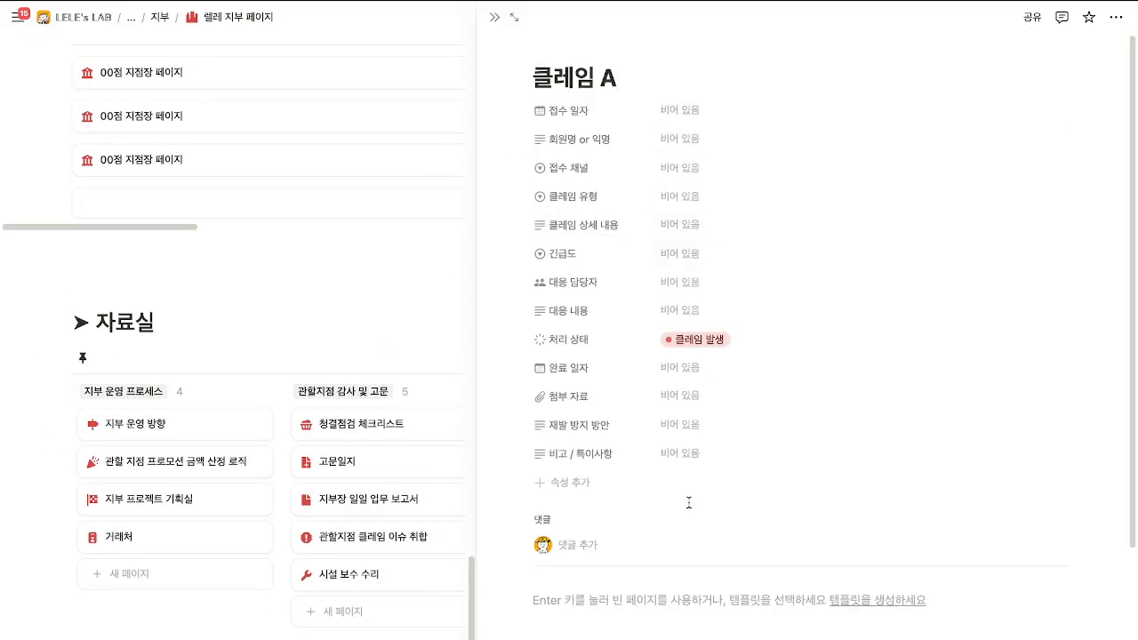
left_click(387, 582)
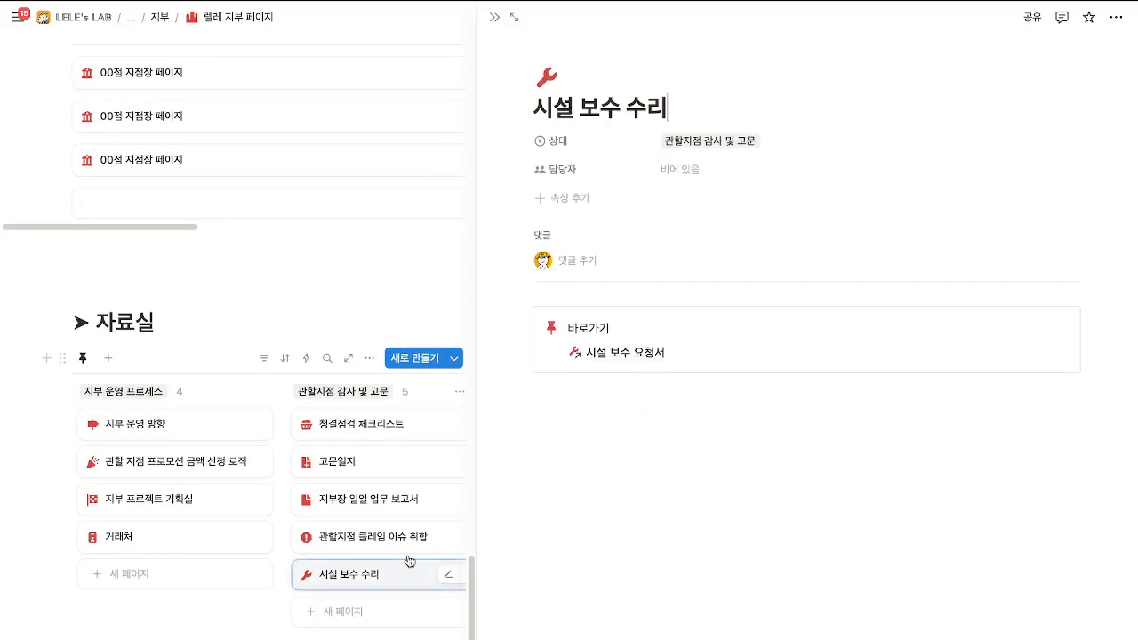
Check the 시설 보수 요청서 board in 표 and 보드 views, view a not-started request, then close the peek.
left_click(644, 353)
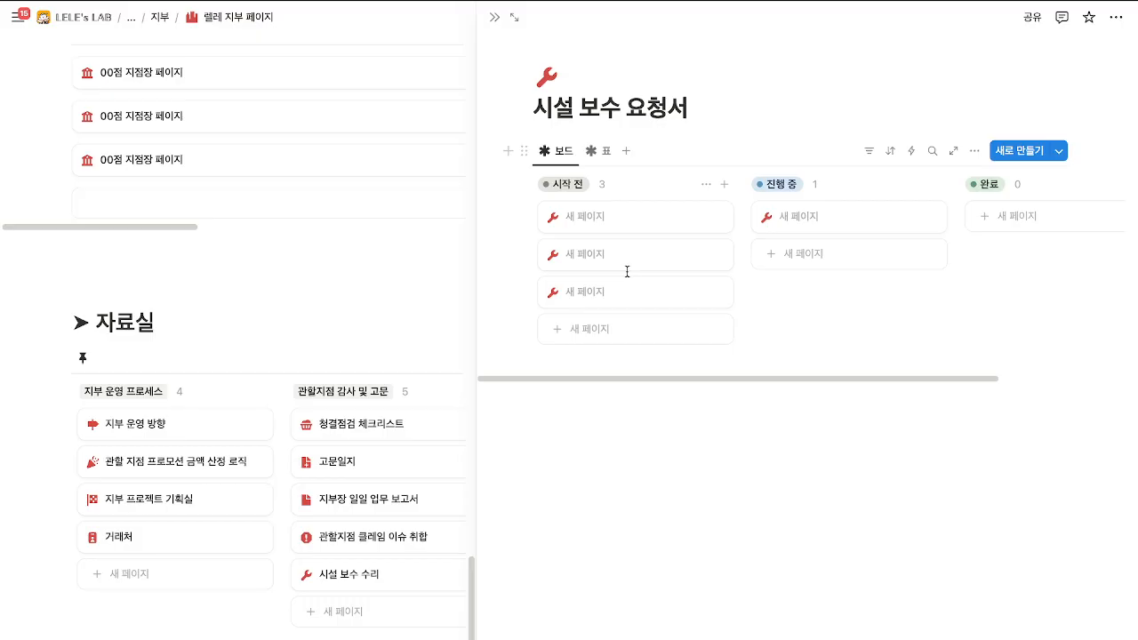
left_click(598, 152)
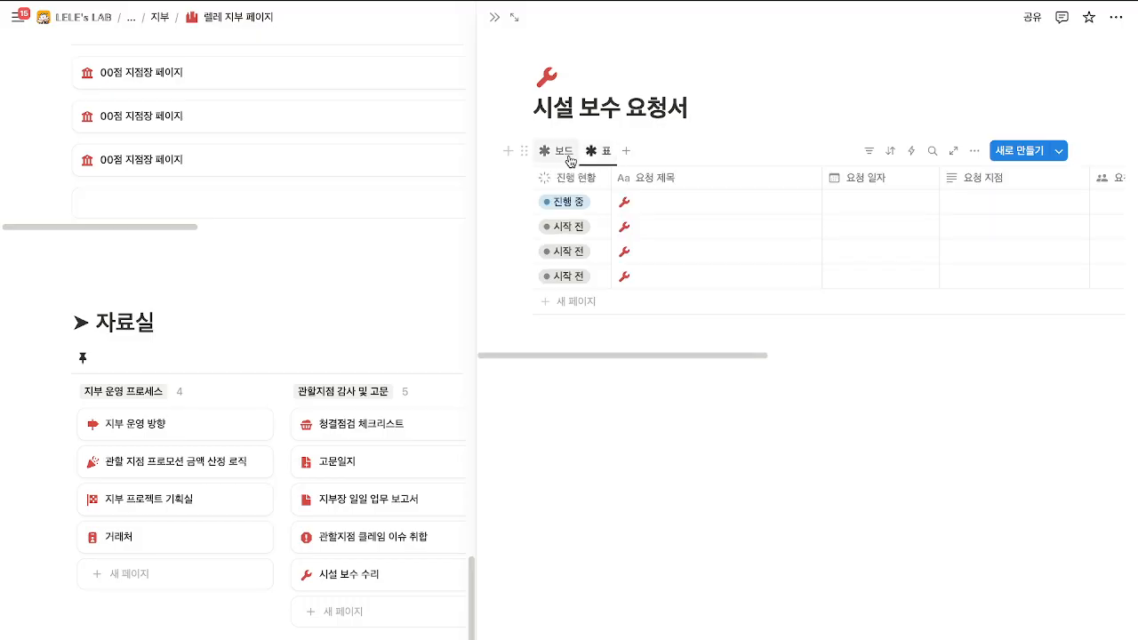
left_click(567, 156)
left_click(628, 222)
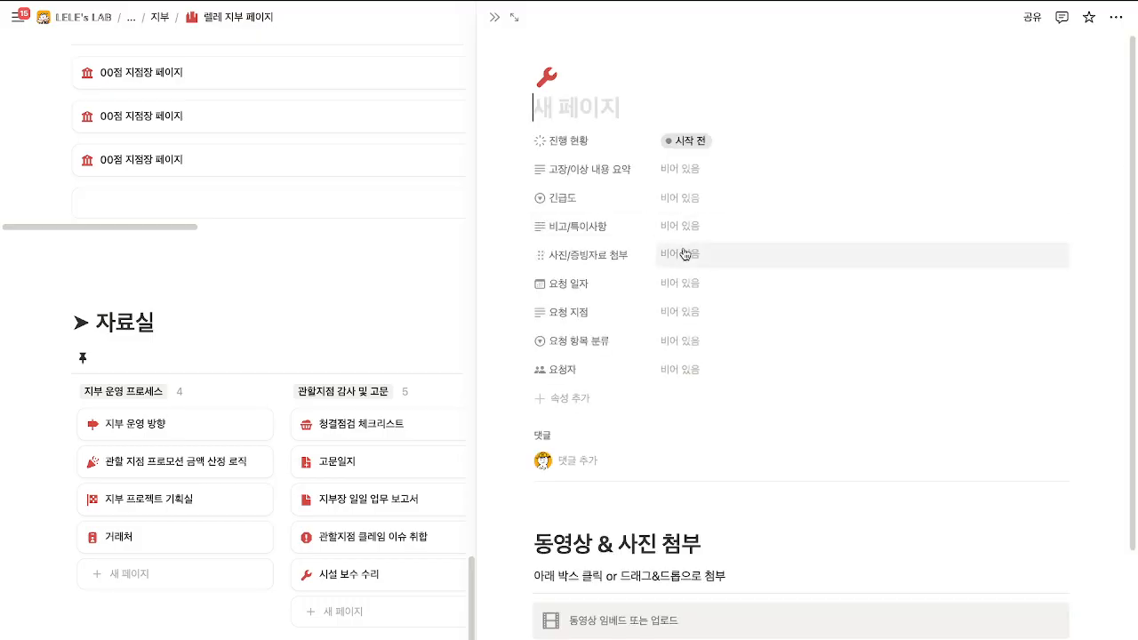
scroll(685, 254, "down", 3)
scroll(641, 299, "up", 3)
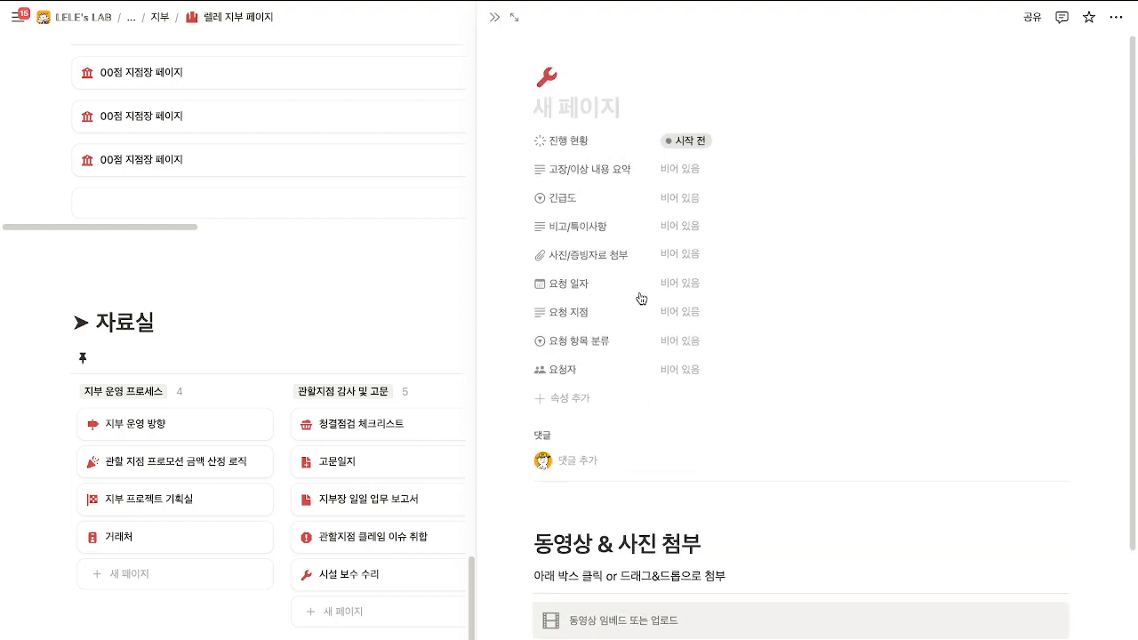
left_click(494, 17)
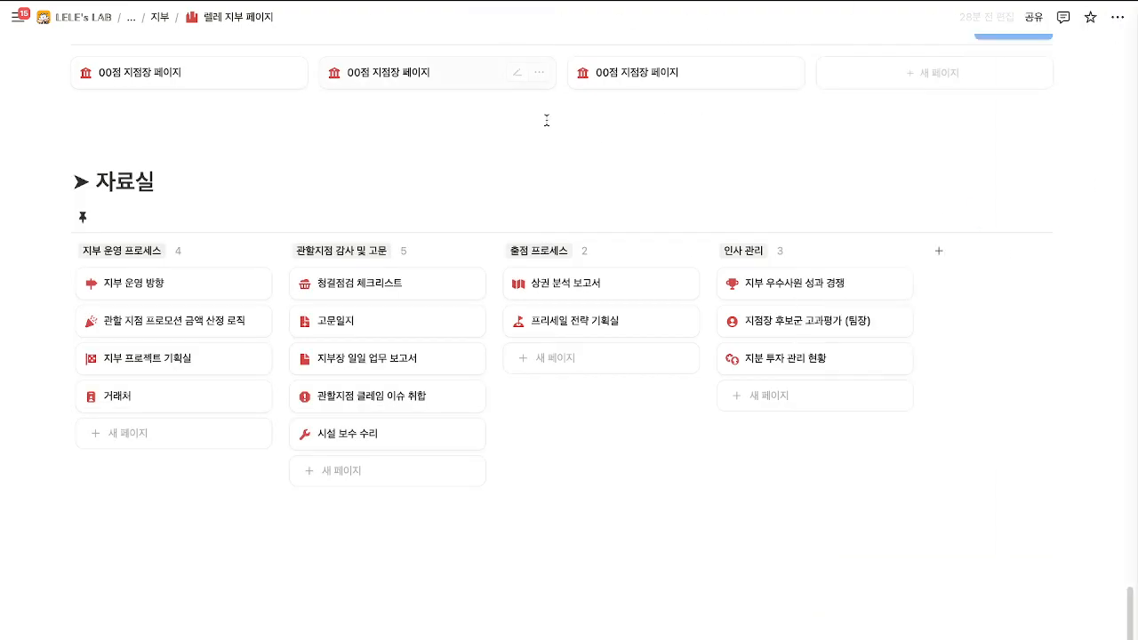
left_click(587, 284)
mouse_move(651, 355)
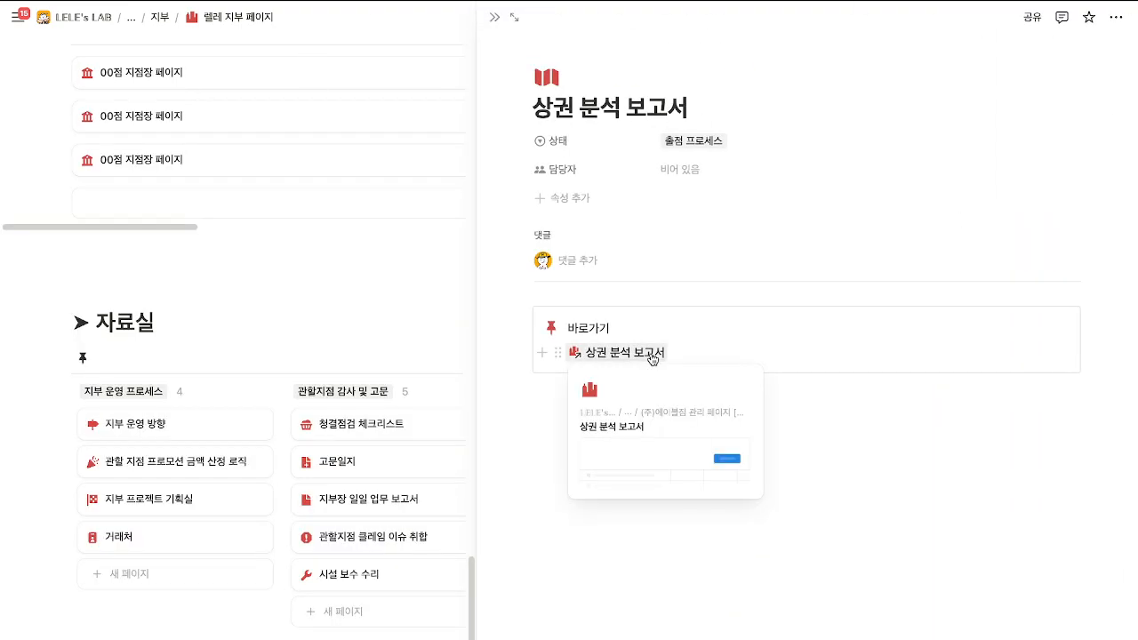
left_click(435, 295)
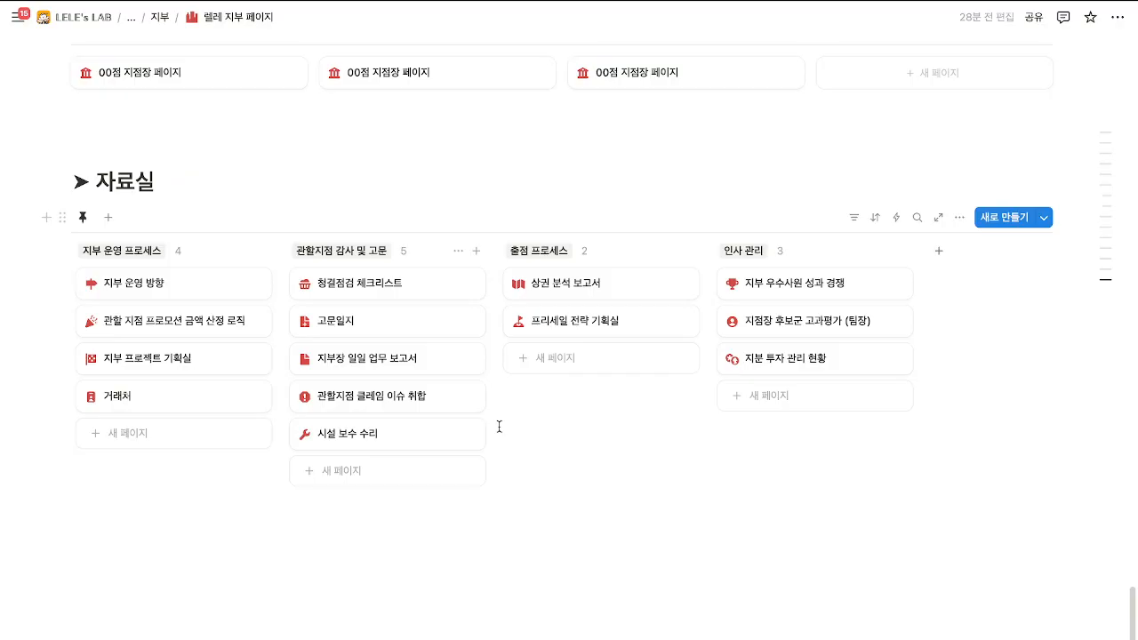
Open the 상권 분석 보고서 linked database beside the board and switch it to 갤러리 view.
left_click(377, 400)
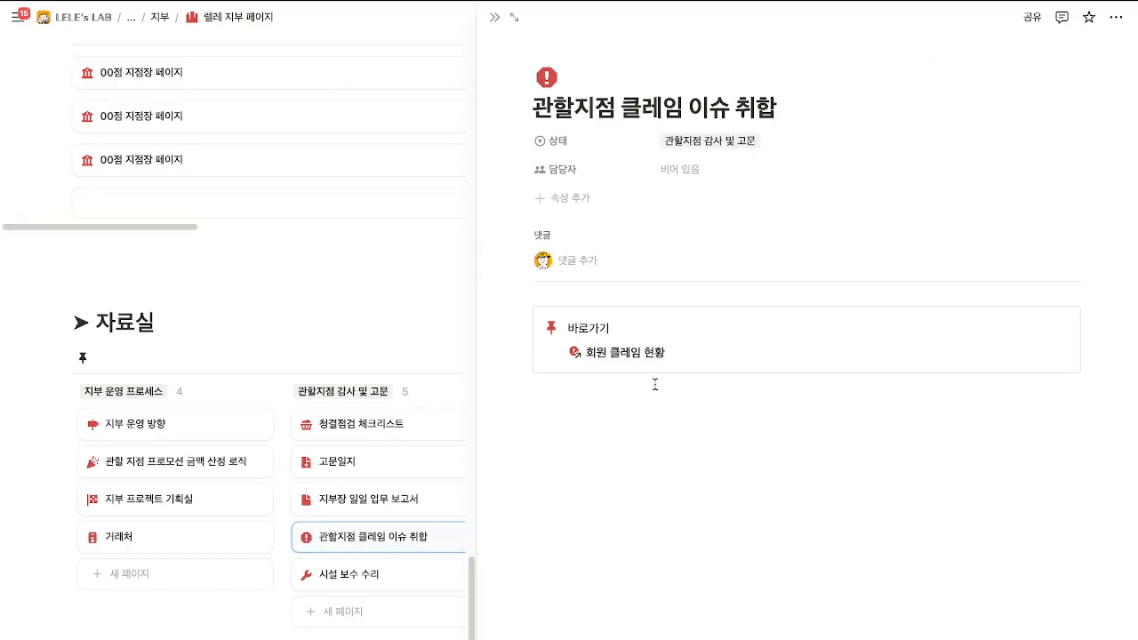
left_click(643, 353)
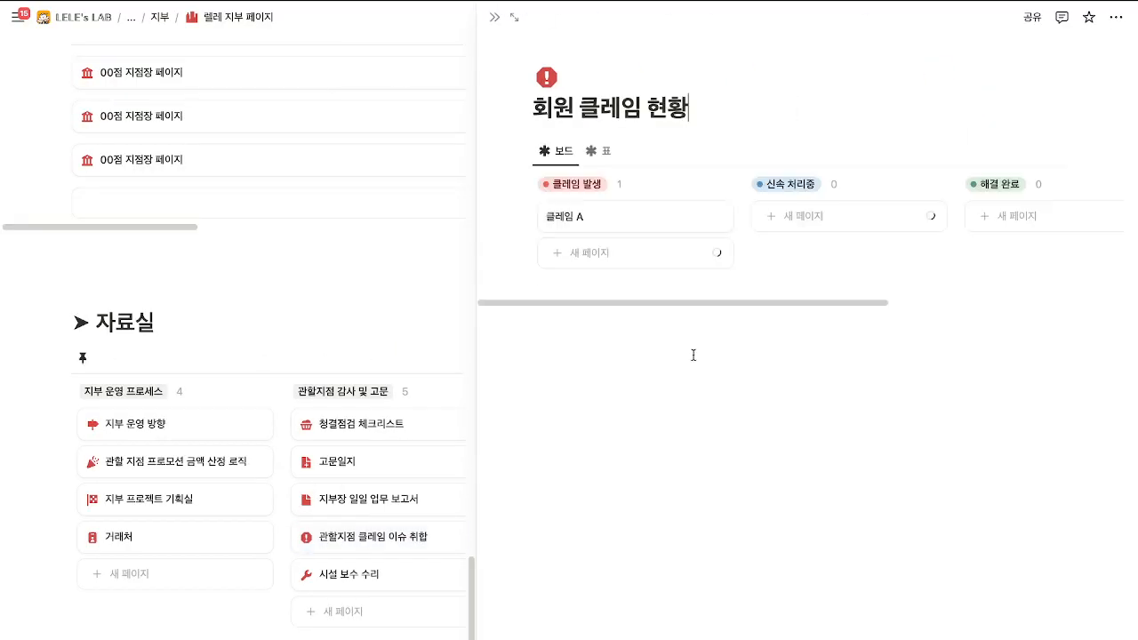
left_click(495, 16)
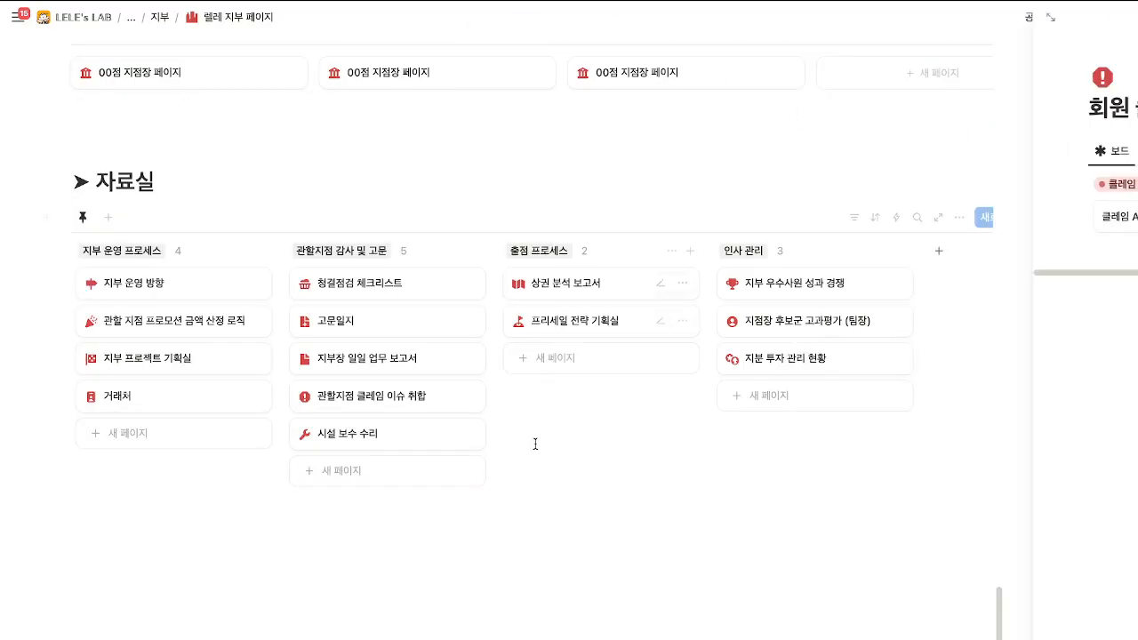
left_click(577, 290)
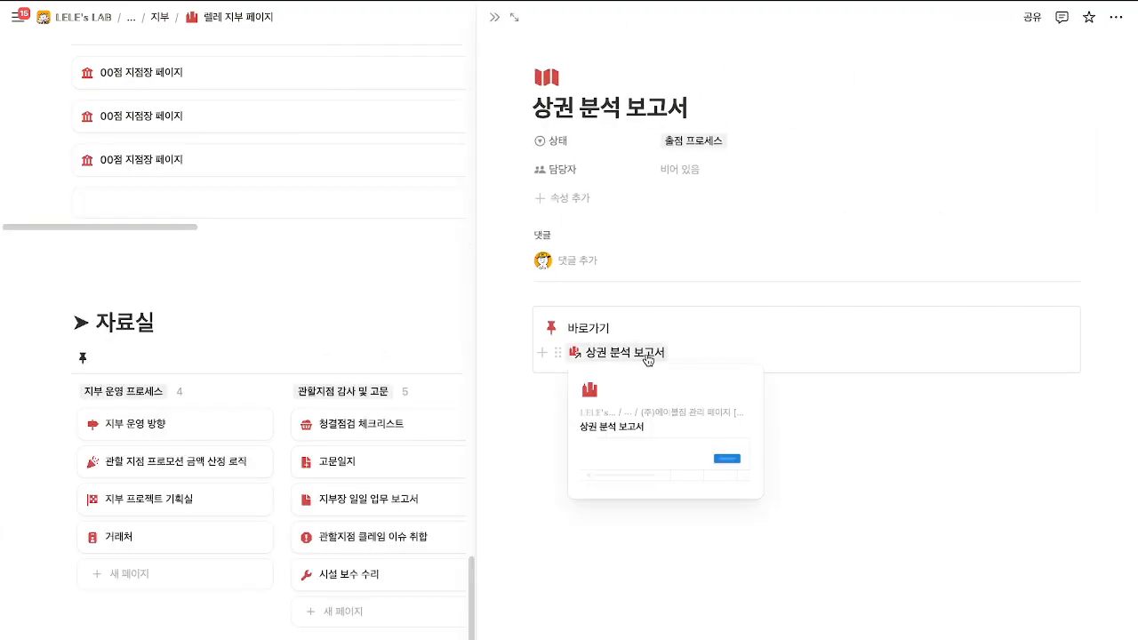
left_click(647, 355)
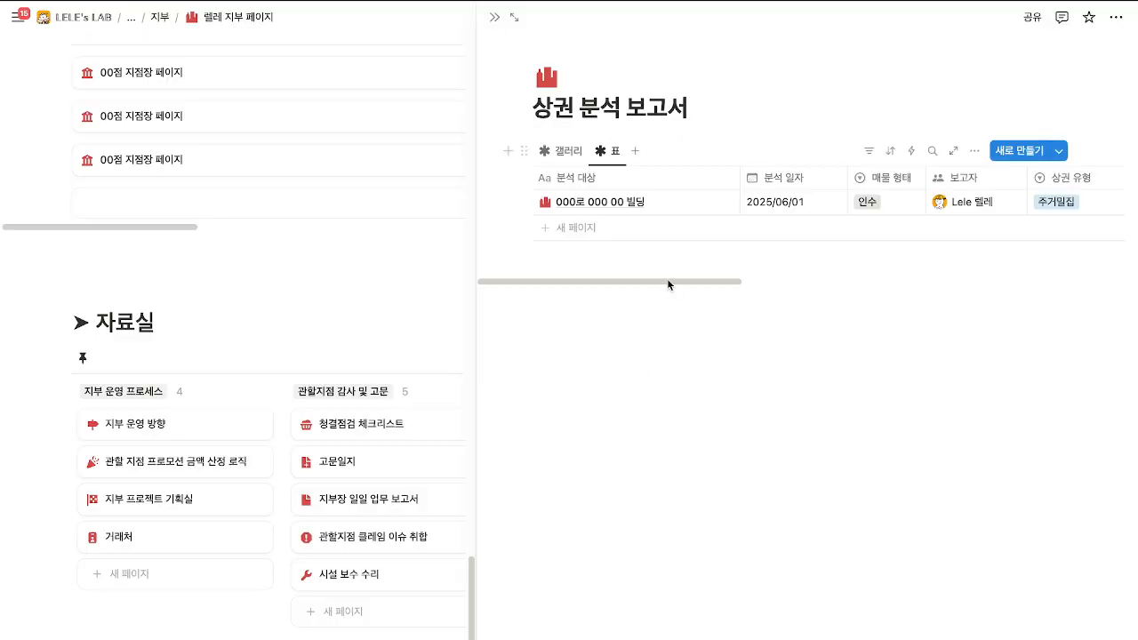
left_click(564, 151)
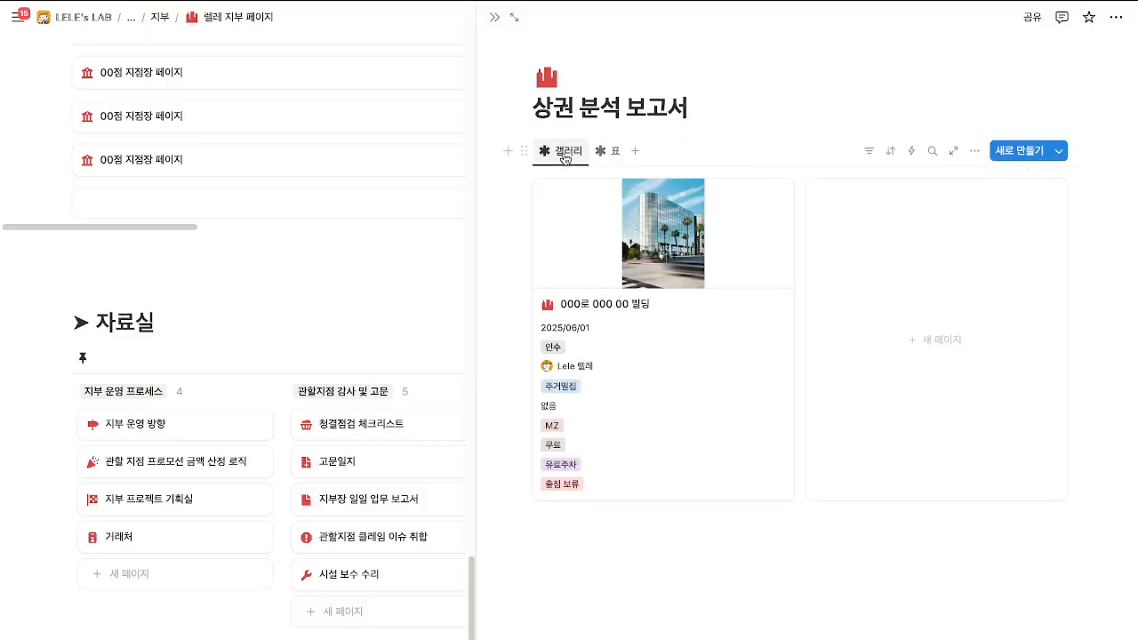
Review the 000로 000 00 빌딩 market analysis entry, then close its preview.
left_click(689, 337)
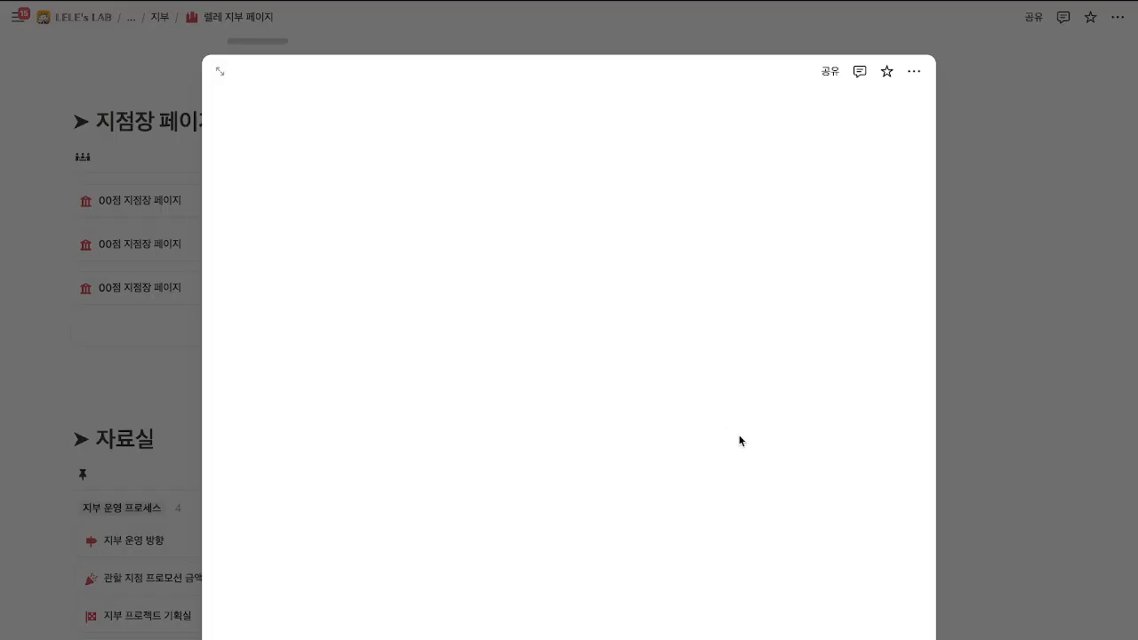
scroll(559, 346, "down", 5)
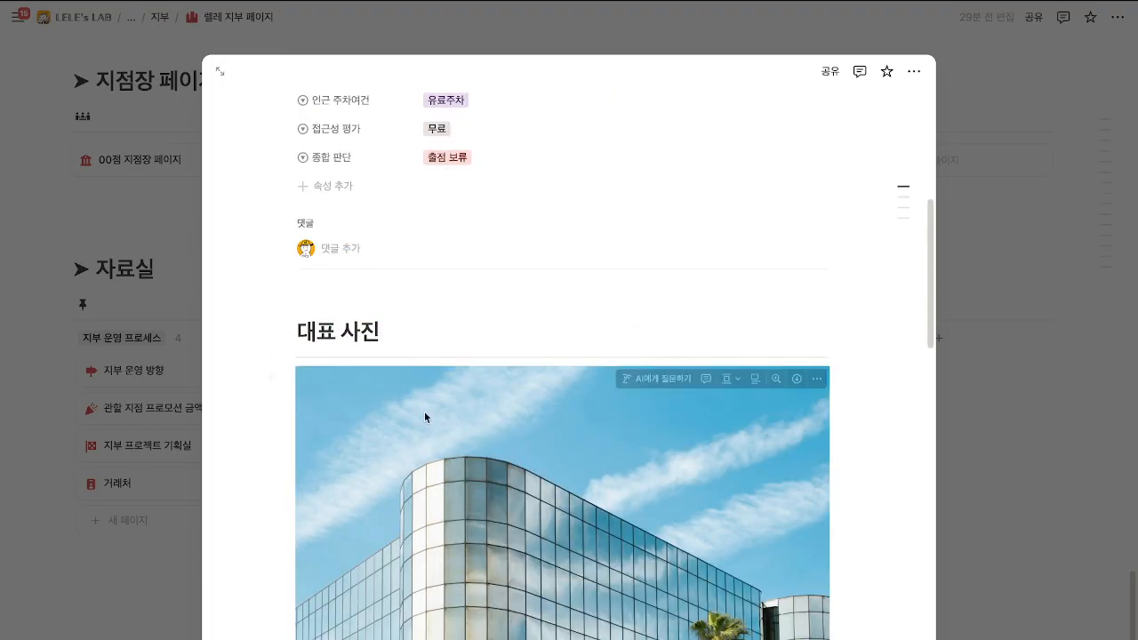
scroll(424, 411, "down", 10)
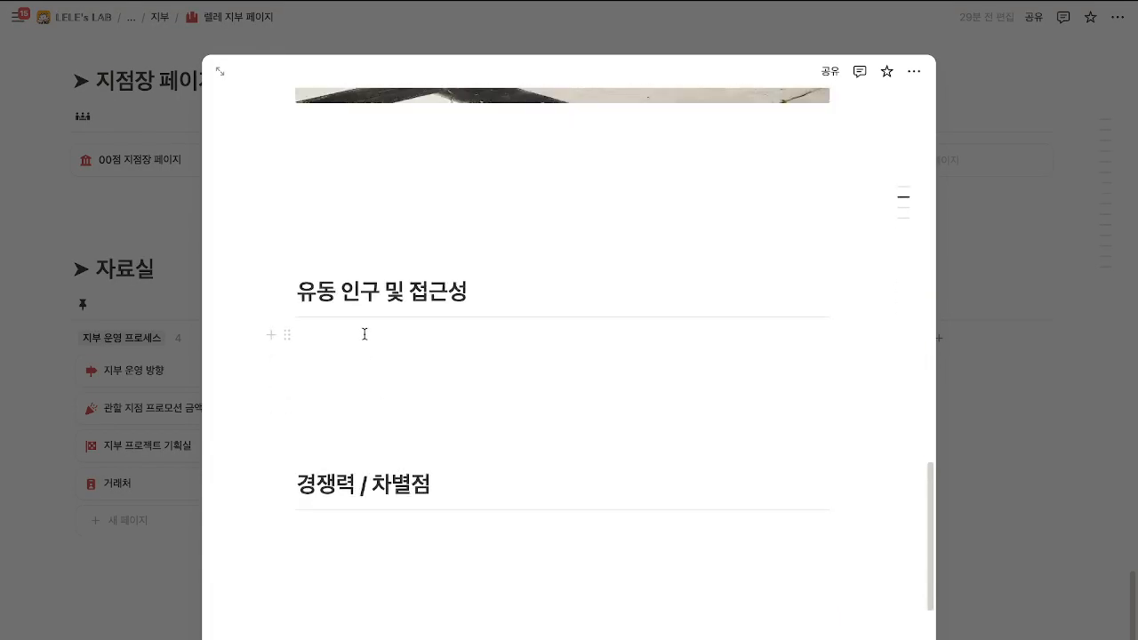
scroll(496, 336, "down", 4)
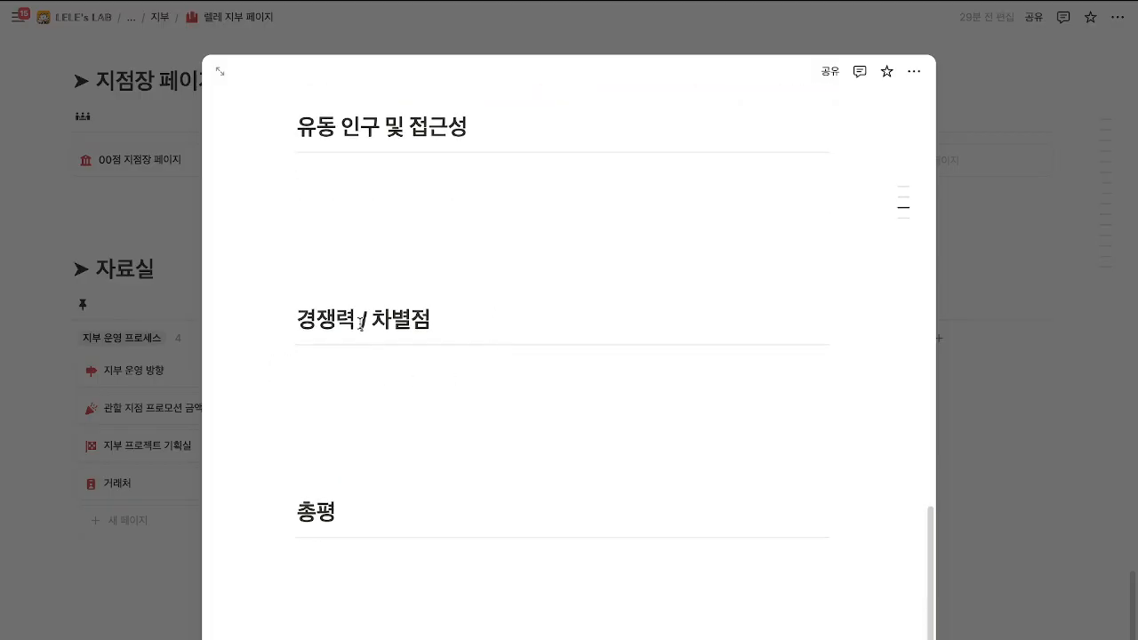
scroll(399, 450, "up", 20)
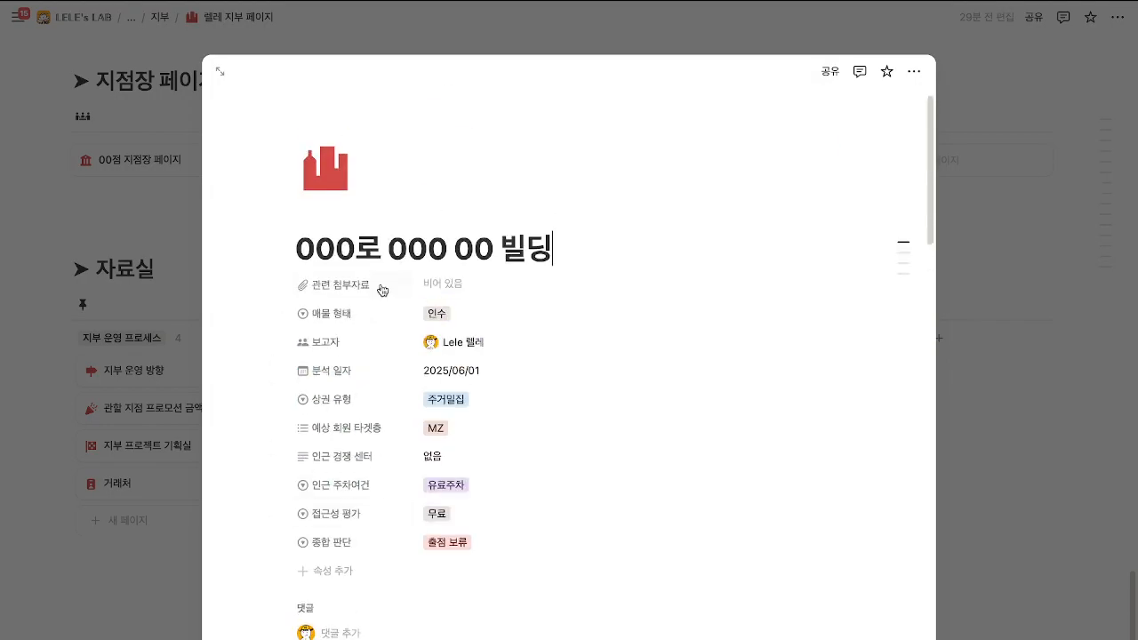
key("Escape")
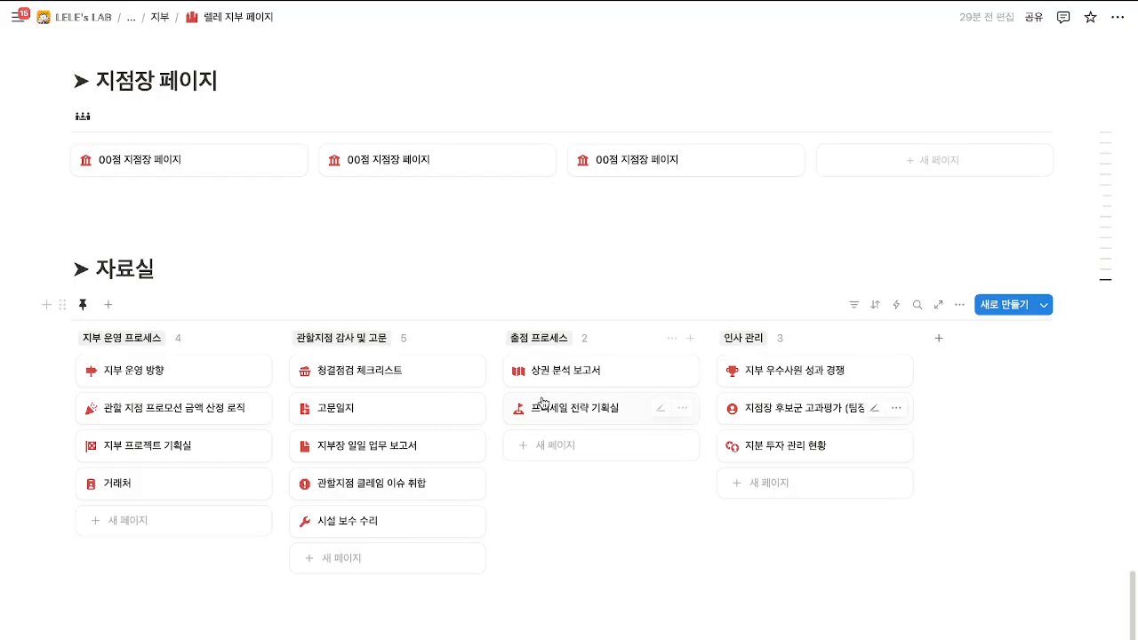
Toggle the 상권 분석 보고서 database between 표 and 갤러리, then open 프리세일 전략 기획실 beside the board.
left_click(564, 373)
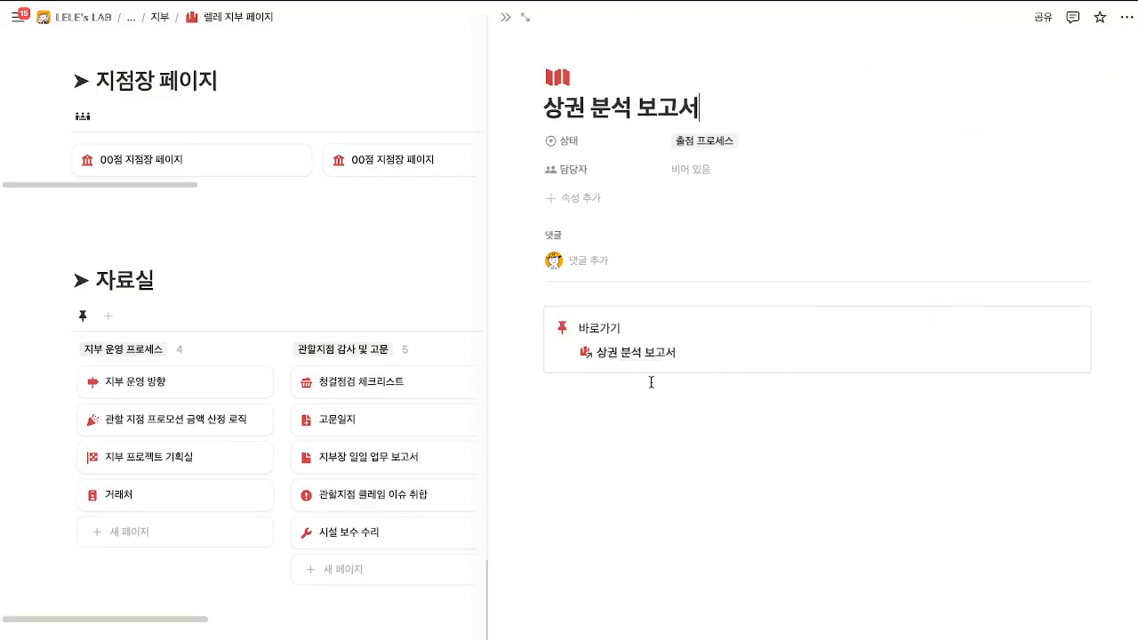
left_click(642, 354)
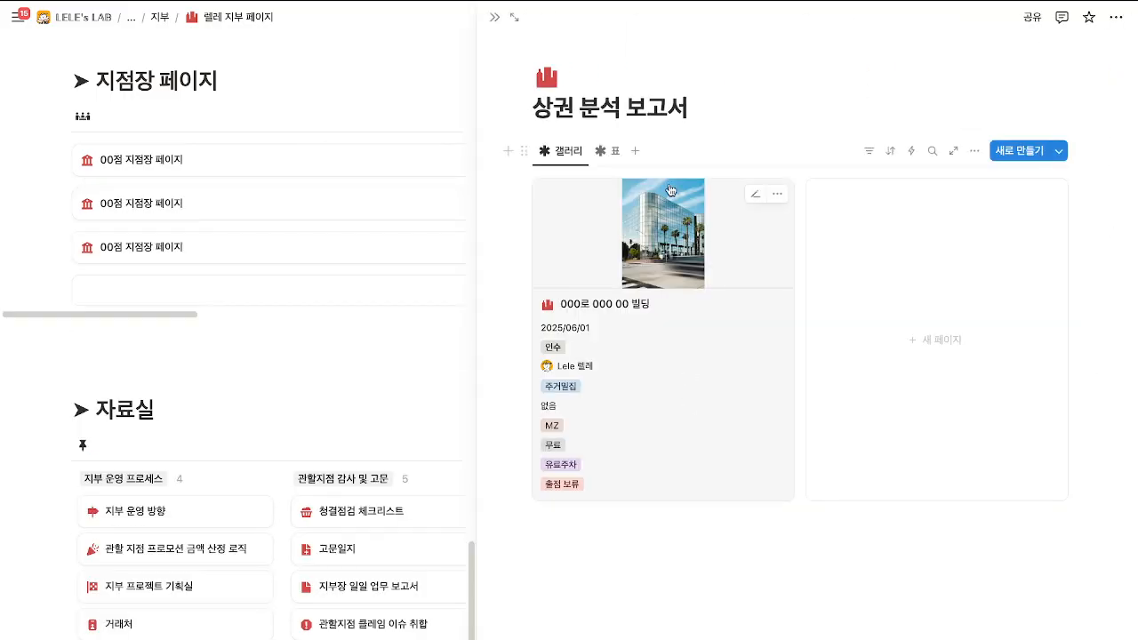
left_click(611, 151)
left_click(561, 150)
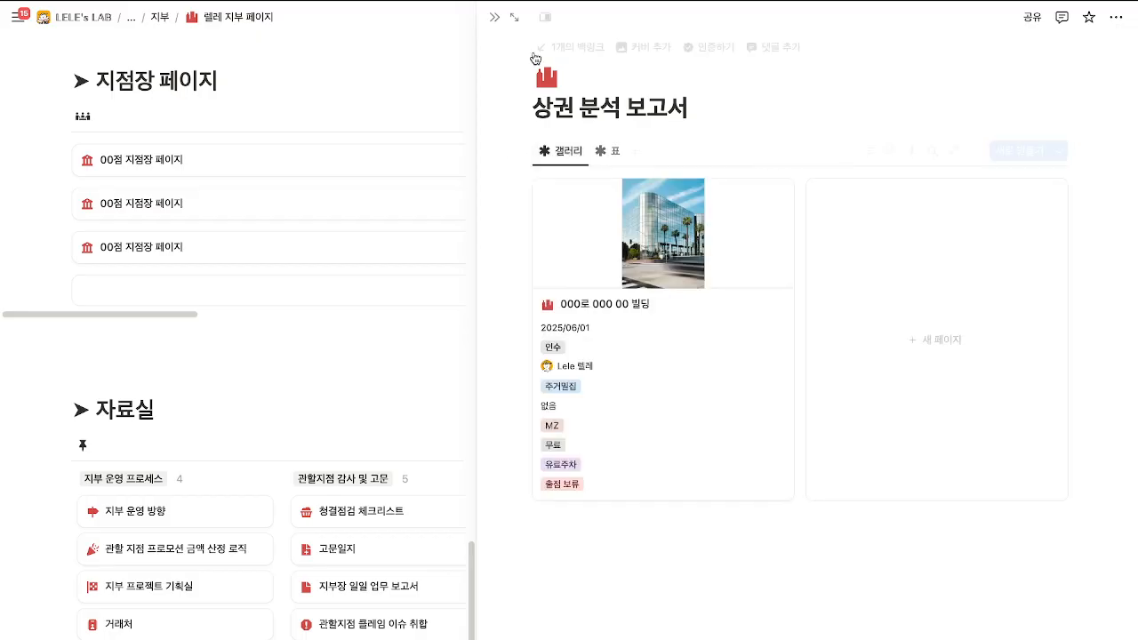
left_click(494, 17)
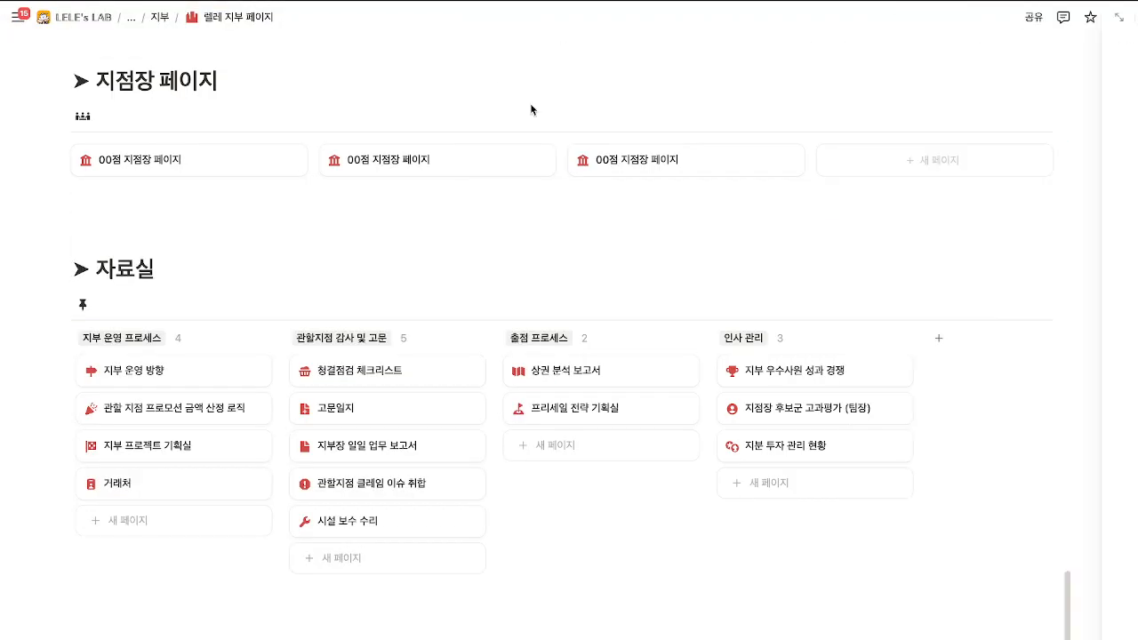
left_click(586, 386)
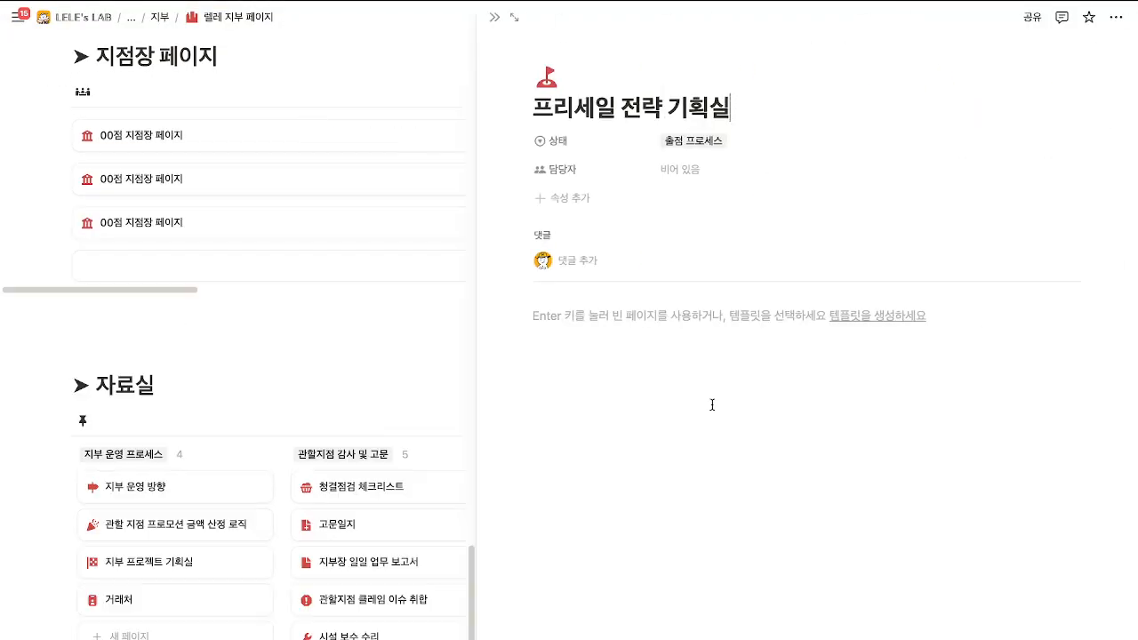
Open 지부 우수사원 성과 경쟁 in place of 프리세일 전략 기획실 and expand it to full page.
left_click(494, 17)
left_click(812, 350)
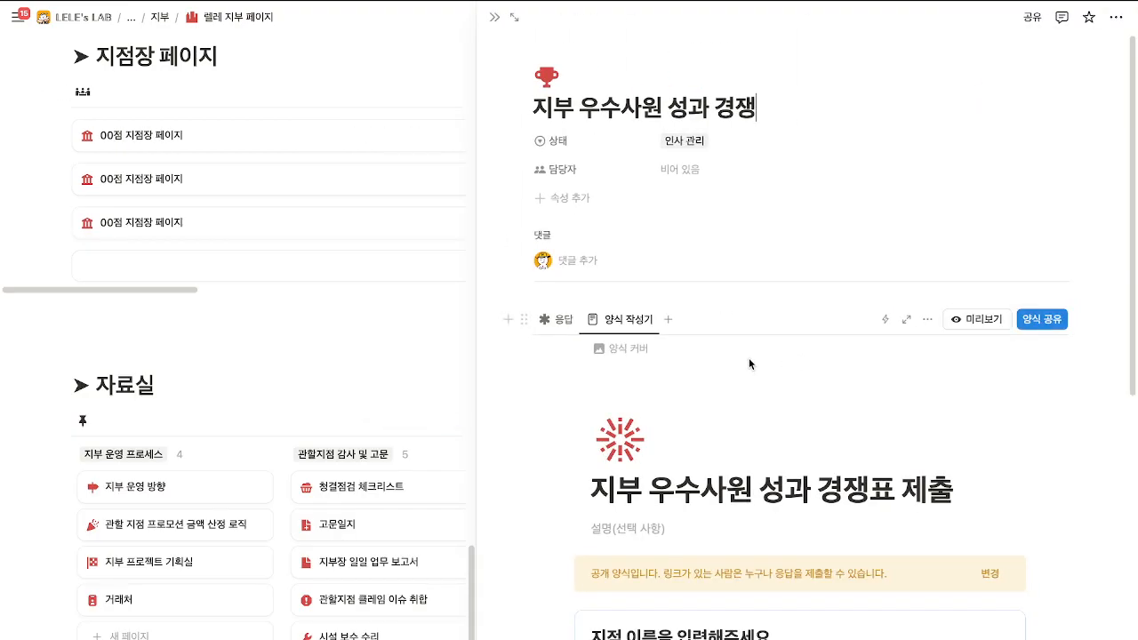
scroll(749, 326, "down", 3)
scroll(749, 326, "down", 2)
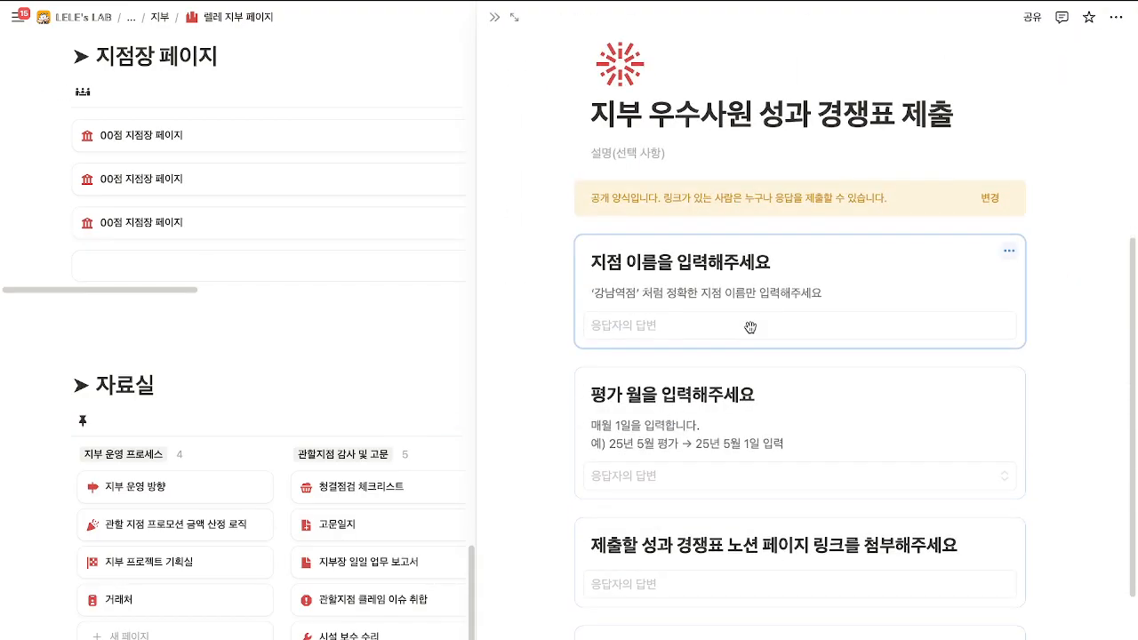
scroll(749, 326, "up", 5)
left_click(514, 17)
scroll(449, 345, "down", 4)
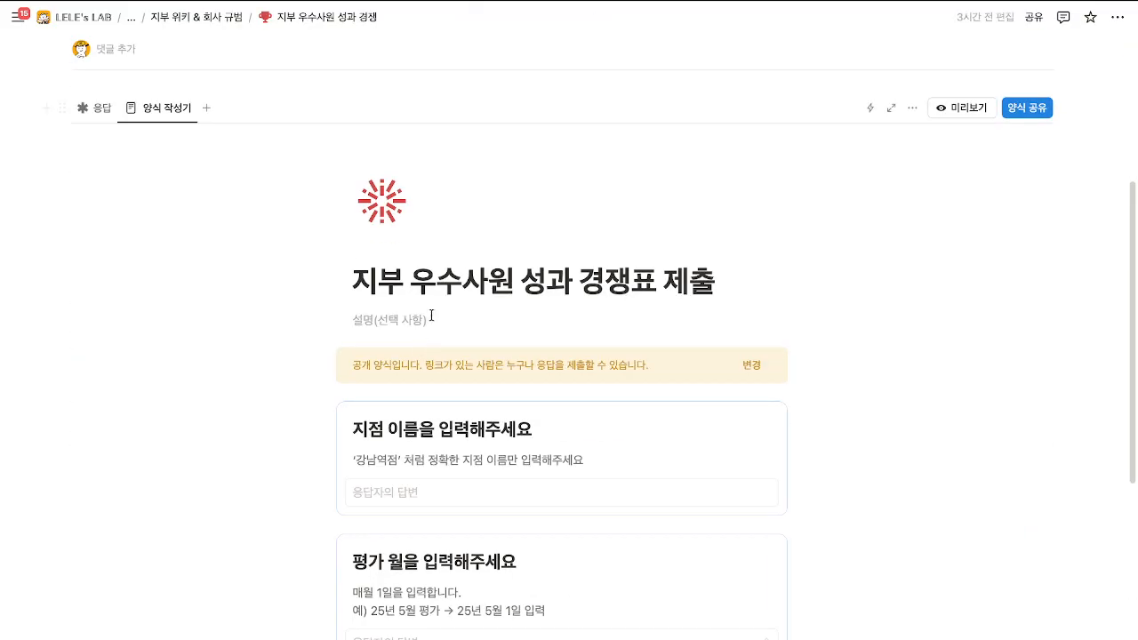
Check the form's 응답 view, then return to 양식 작성기 and scroll through the questions.
left_click(96, 110)
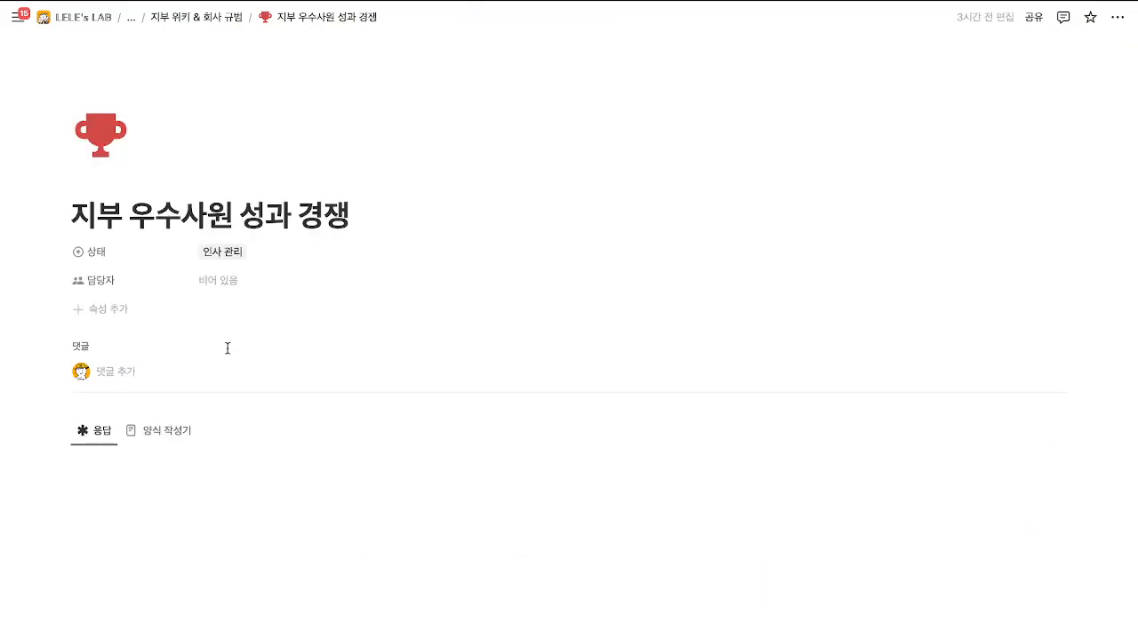
left_click(165, 428)
scroll(246, 414, "down", 7)
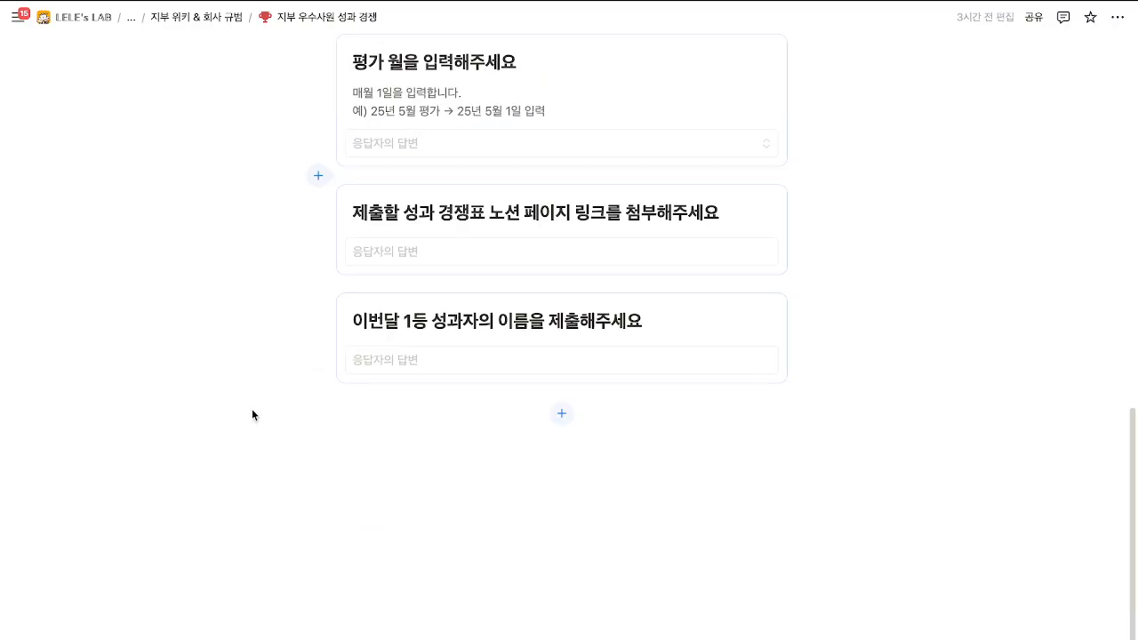
scroll(253, 413, "up", 8)
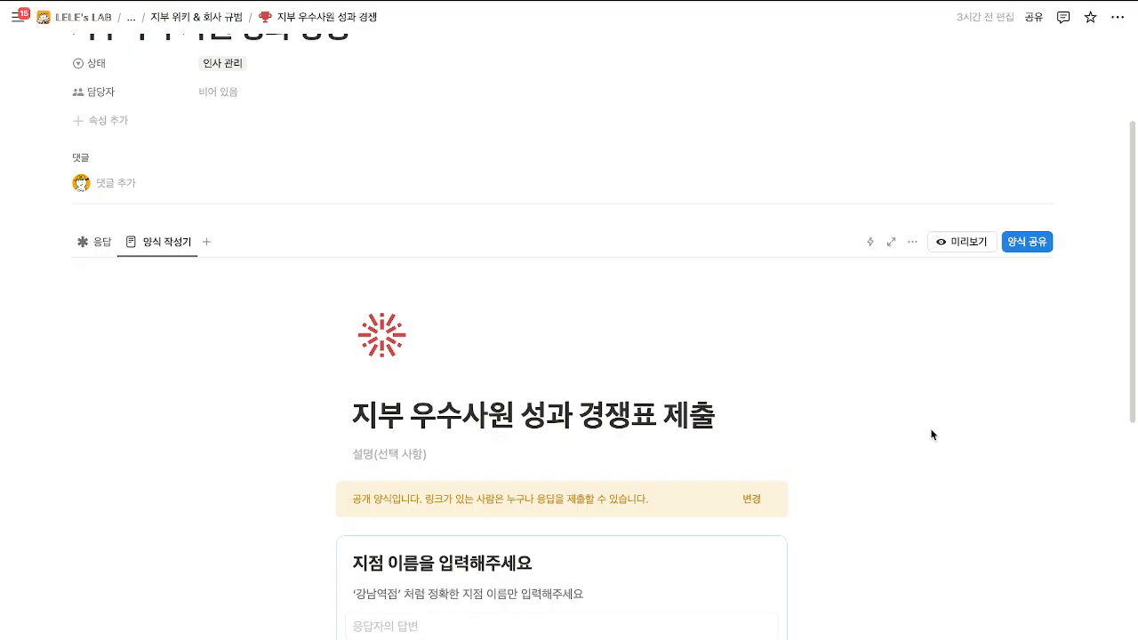
scroll(930, 435, "down", 5)
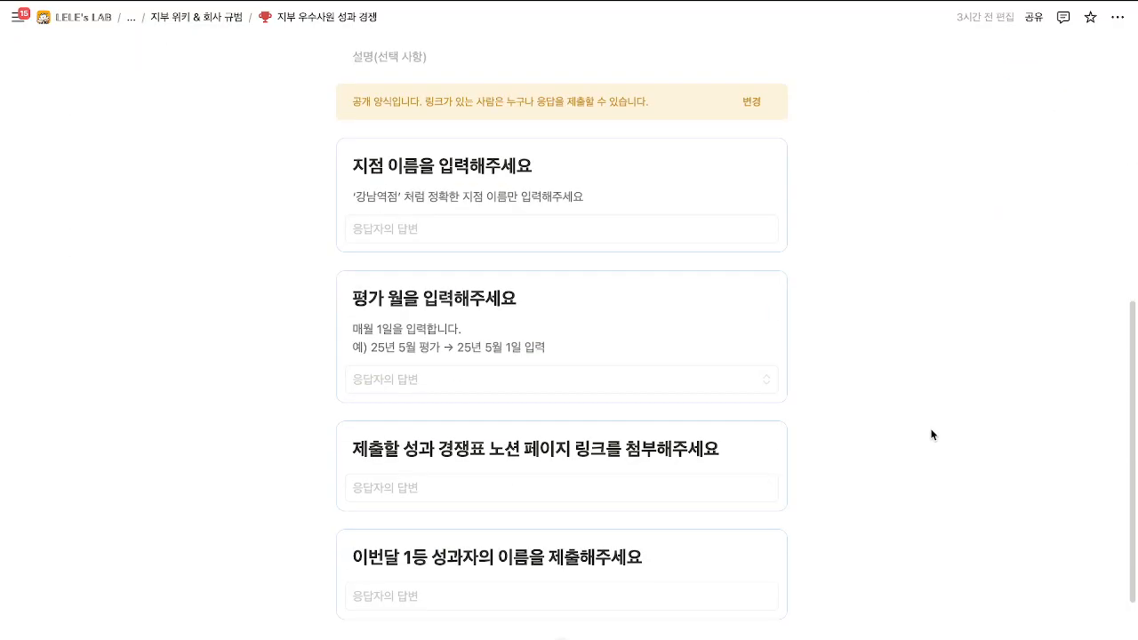
scroll(930, 435, "up", 4)
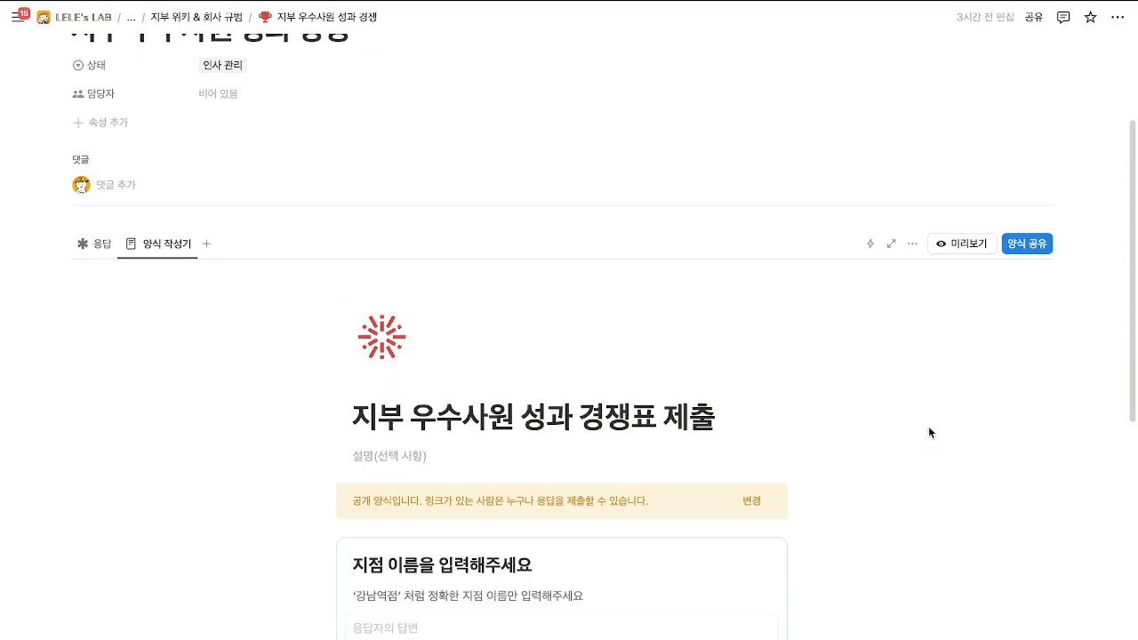
scroll(920, 418, "down", 2)
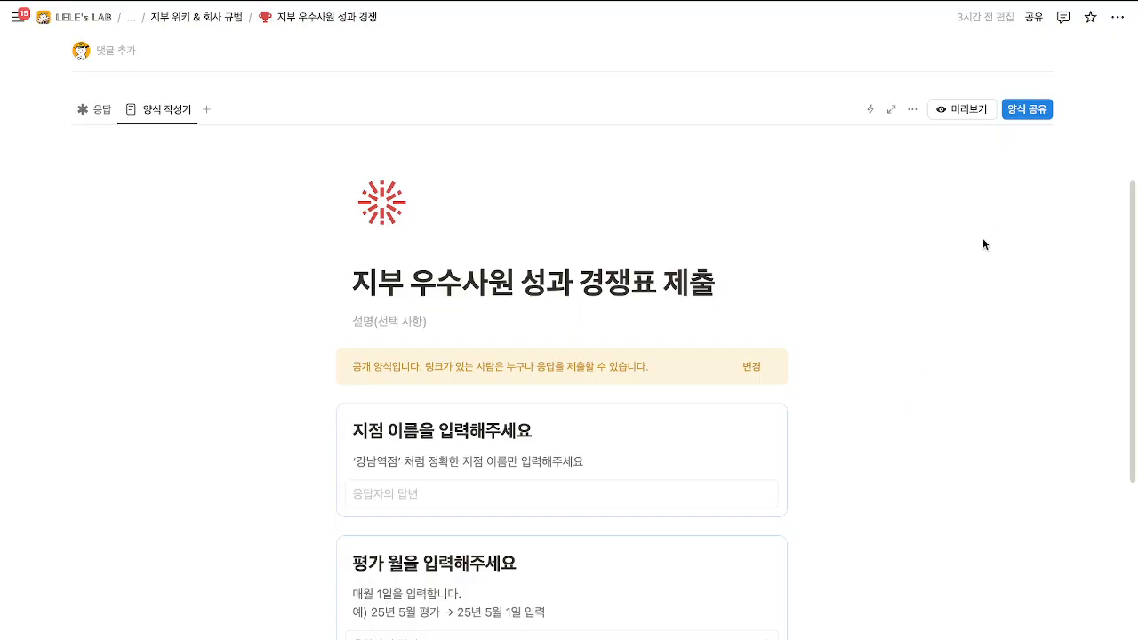
scroll(942, 280, "down", 3)
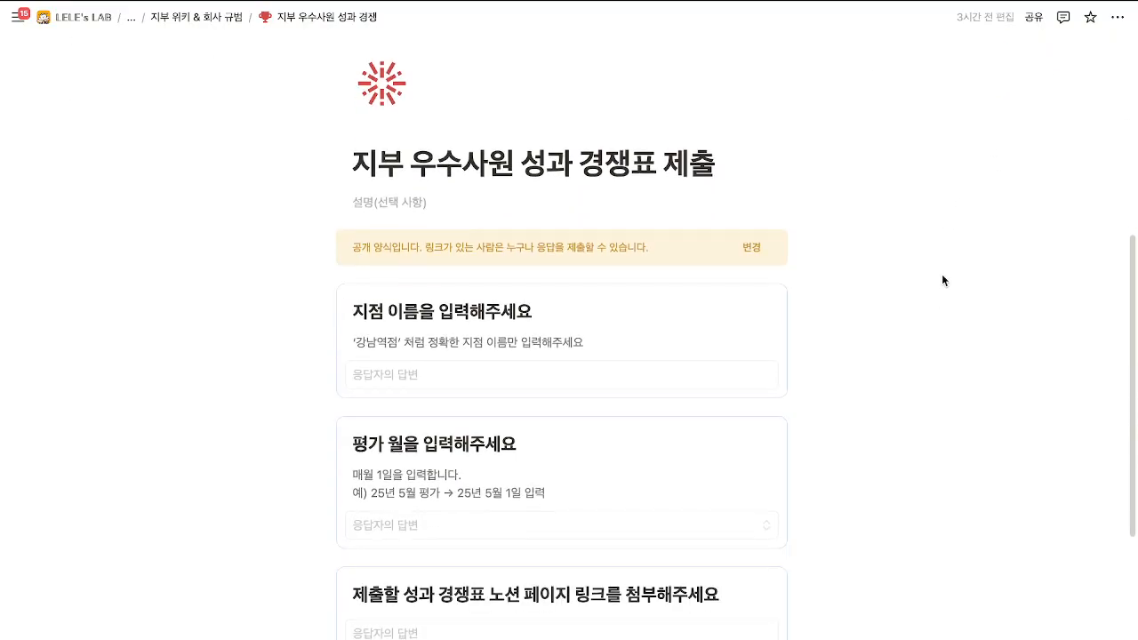
scroll(941, 280, "up", 2)
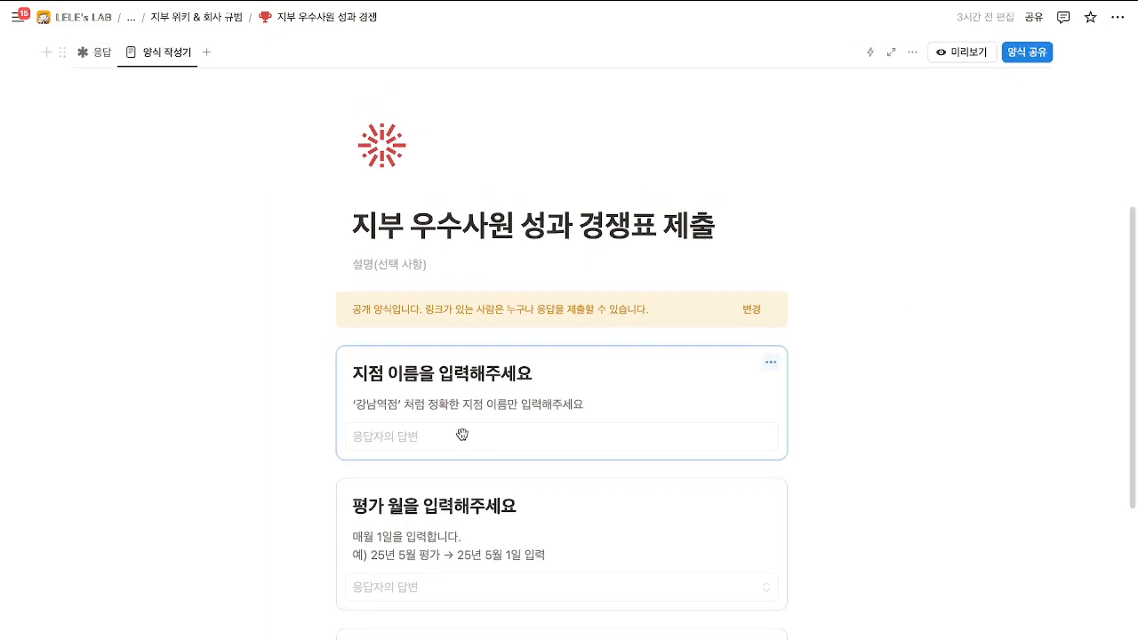
scroll(366, 375, "down", 4)
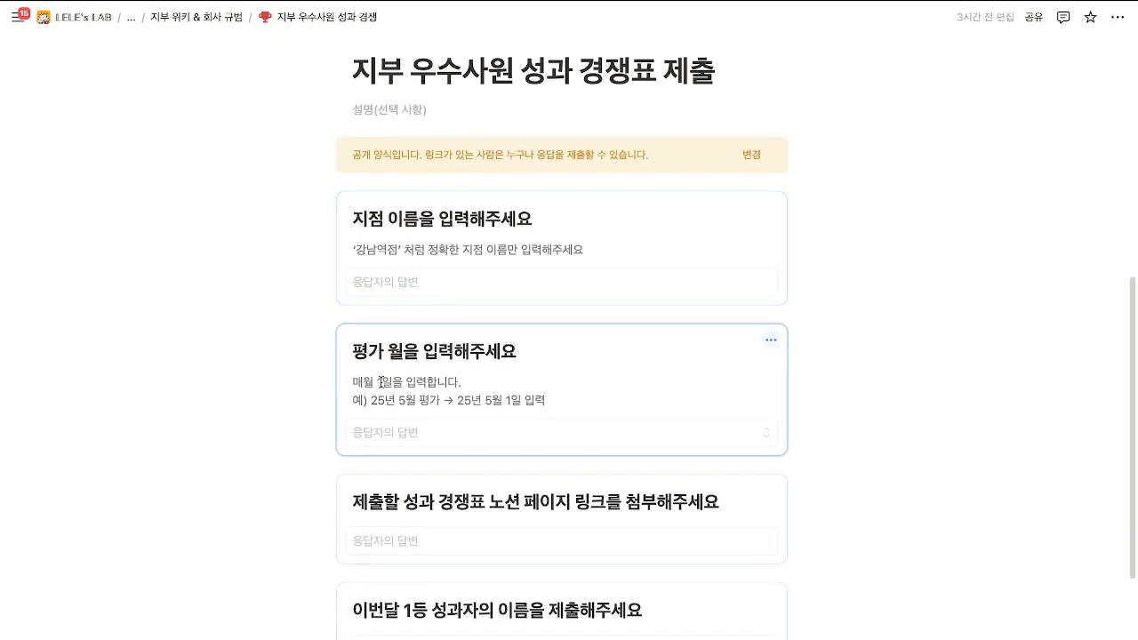
Inspect the 평가 월 and page-link questions' text and options without changing them.
left_click_drag(354, 328, 516, 355)
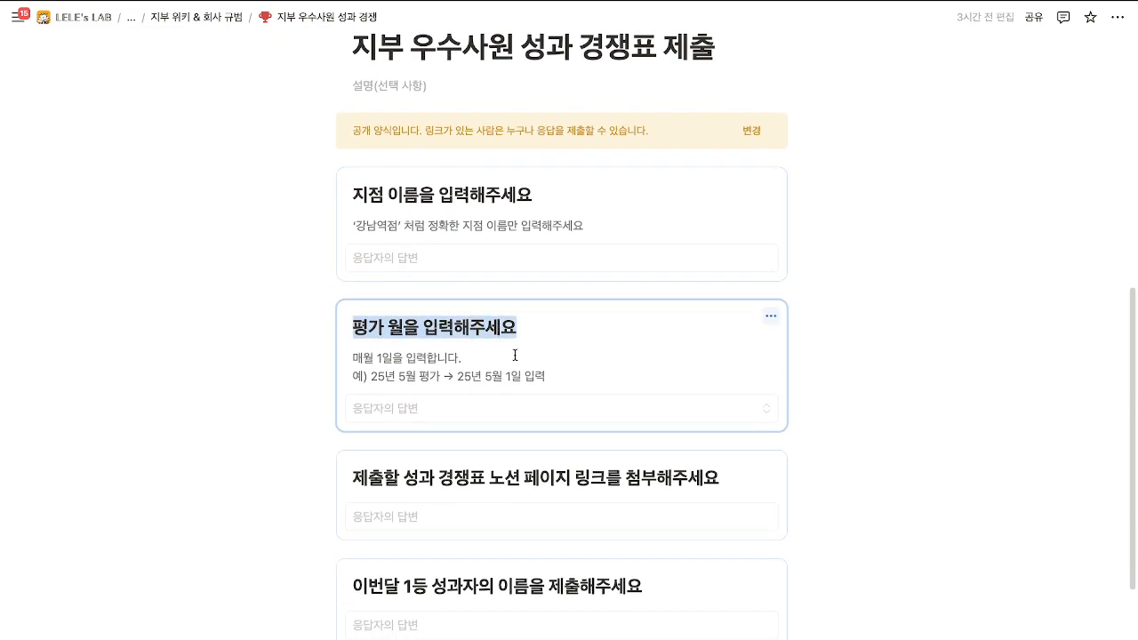
left_click(520, 345)
left_click_drag(371, 380, 557, 378)
left_click(577, 380)
left_click(305, 451)
scroll(311, 457, "down", 2)
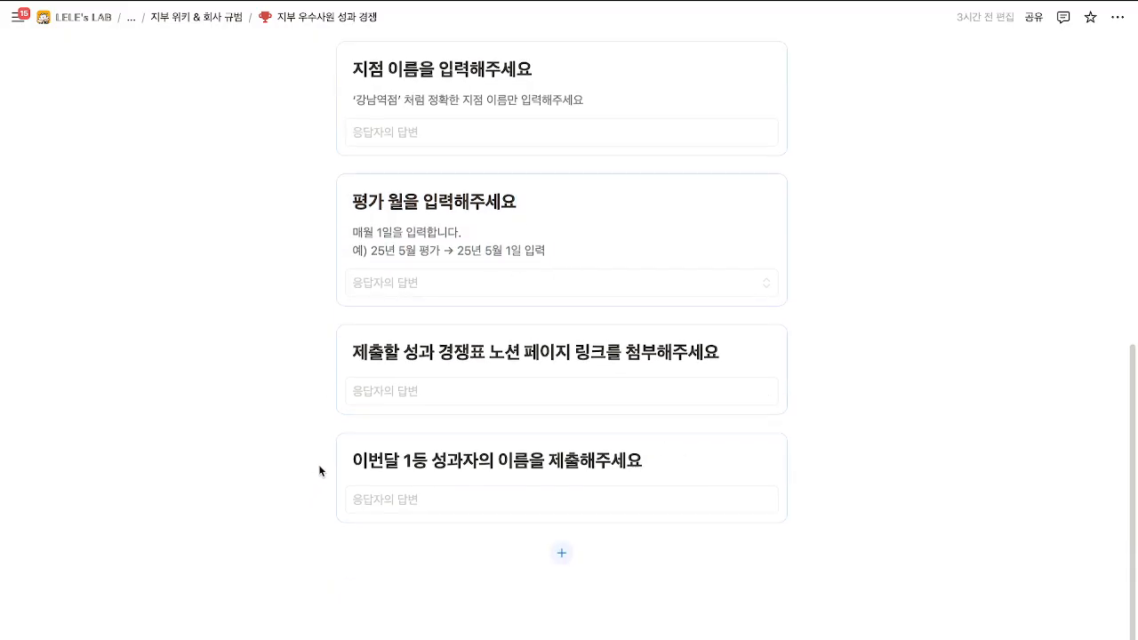
left_click_drag(384, 357, 699, 354)
left_click(712, 353)
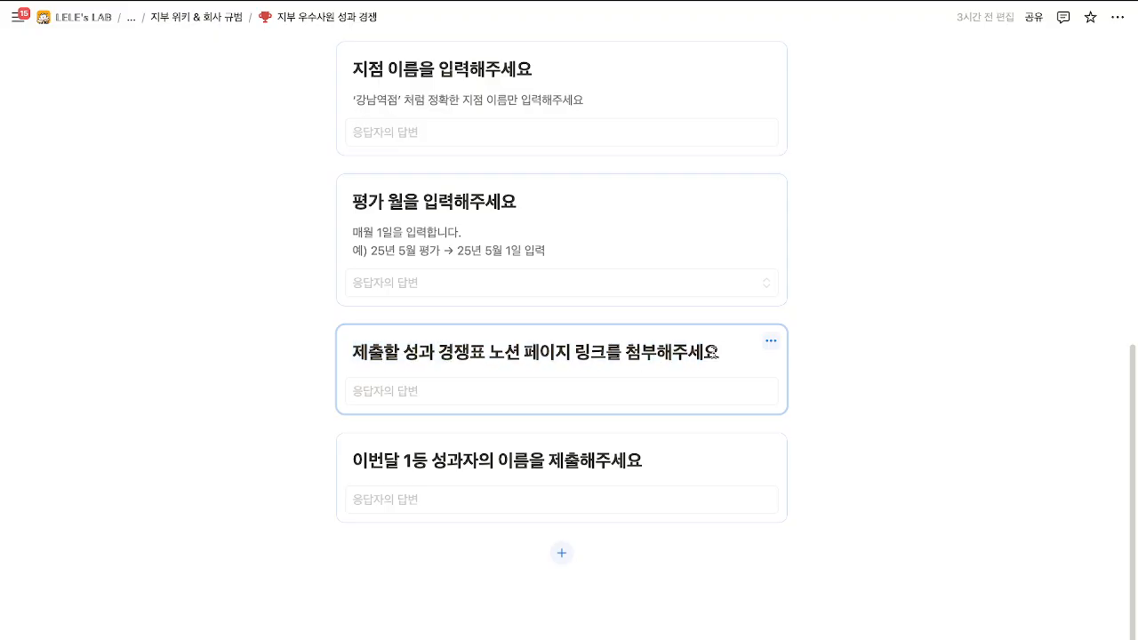
left_click(644, 396)
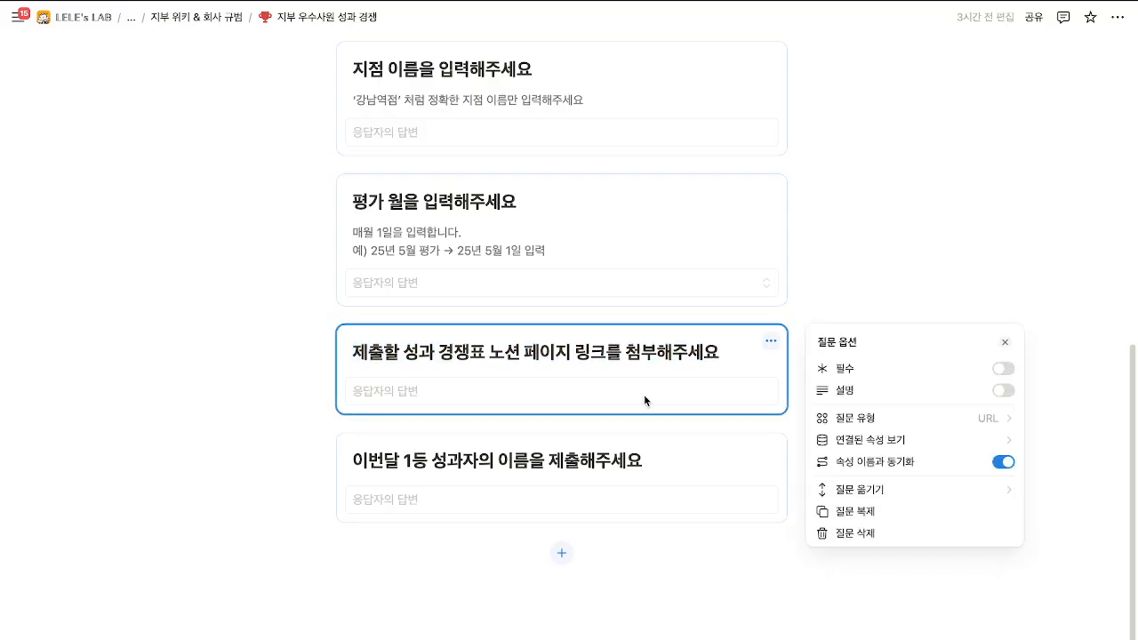
left_click(590, 404)
scroll(269, 533, "up", 5)
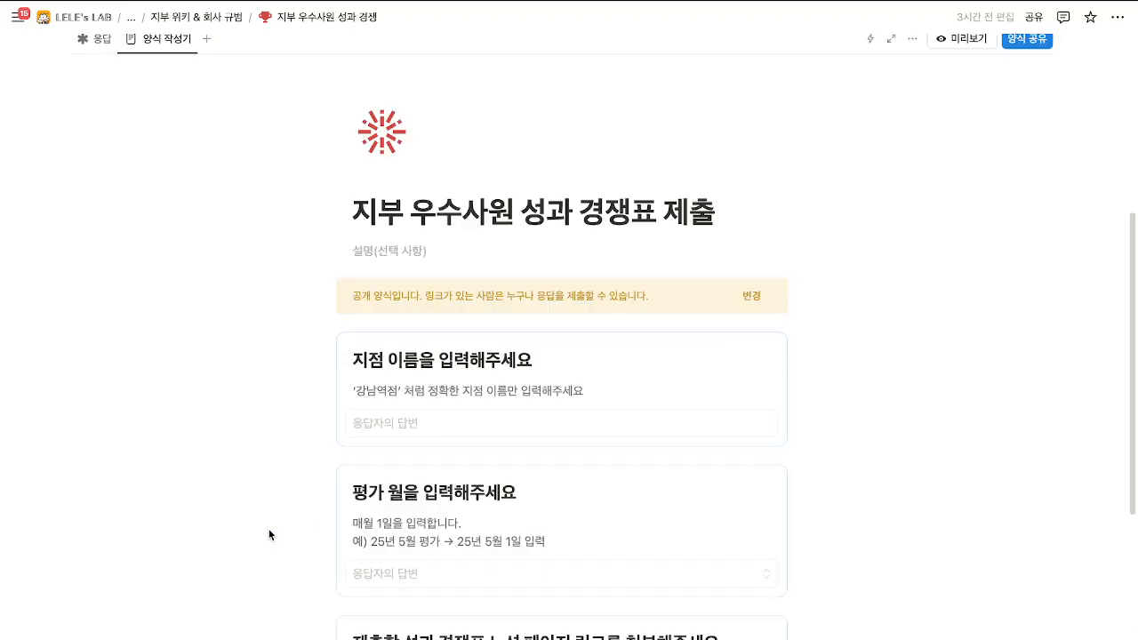
From the branch page, preview the first 00점 지점장 페이지 and replace '00' with 'A' in its title.
left_click(134, 20)
left_click(195, 147)
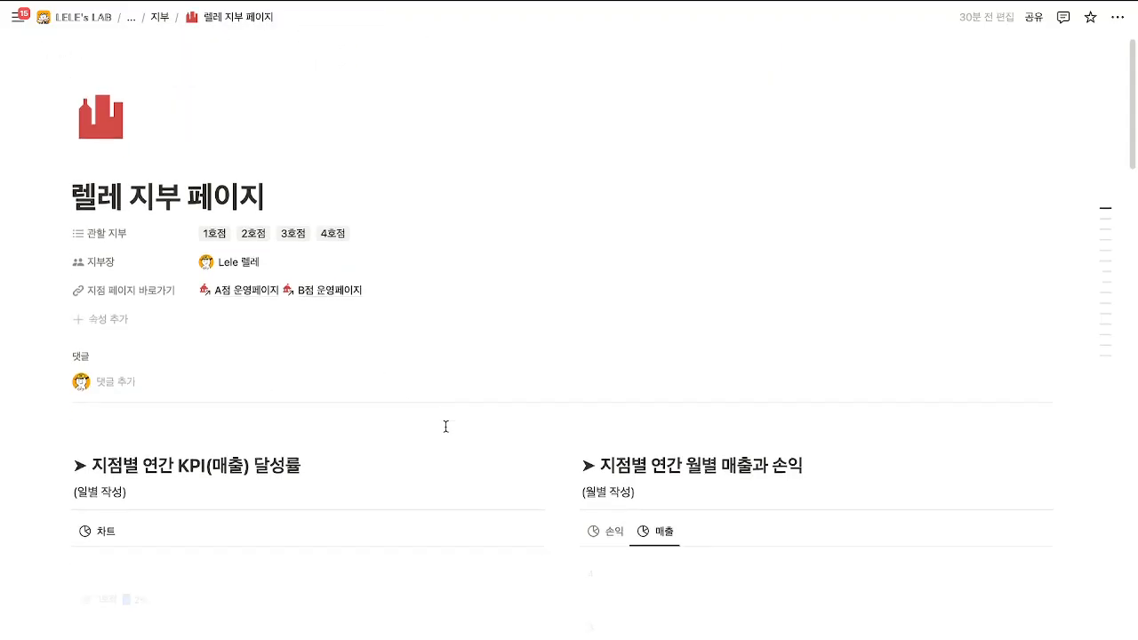
scroll(445, 427, "down", 20)
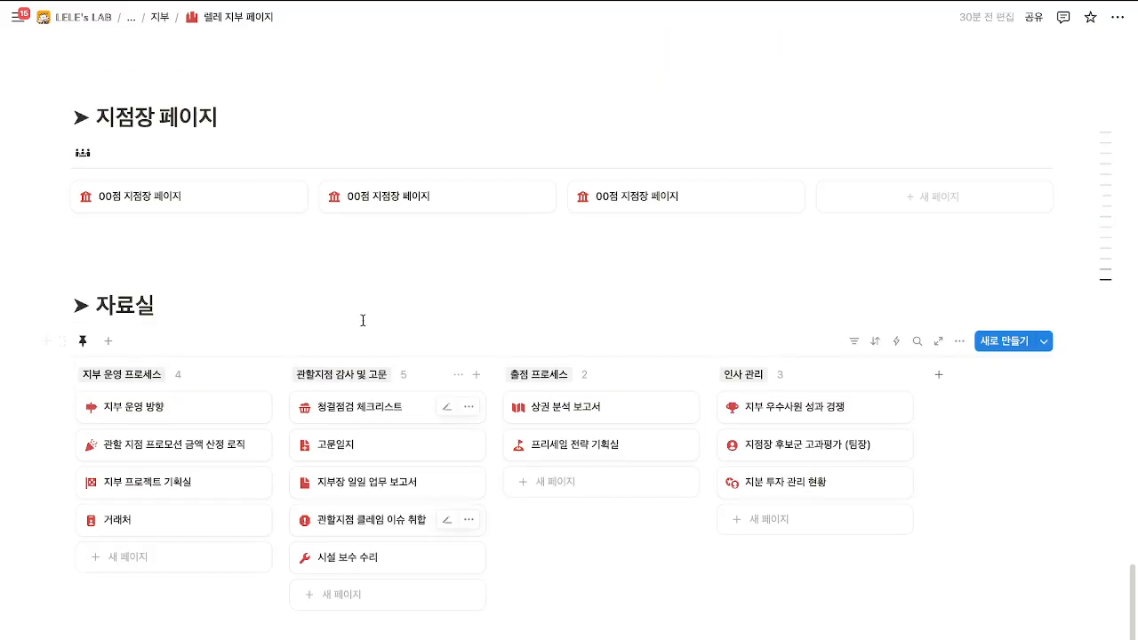
left_click(213, 197)
scroll(474, 388, "down", 6)
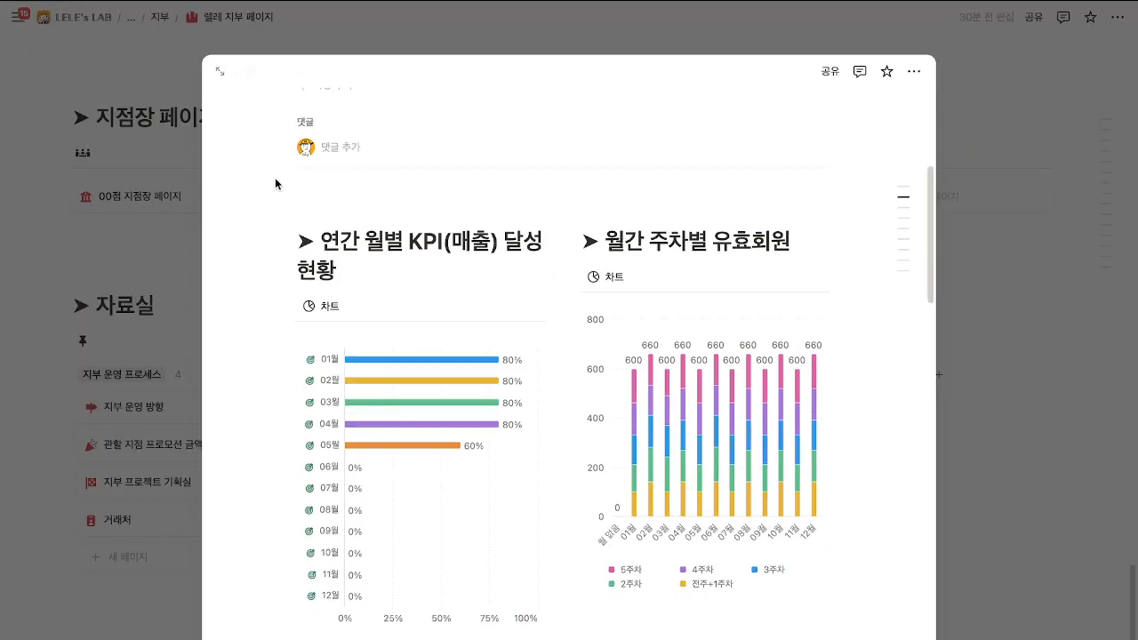
scroll(274, 184, "up", 4)
left_click(335, 268)
key("BackSpace")
key("BackSpace")
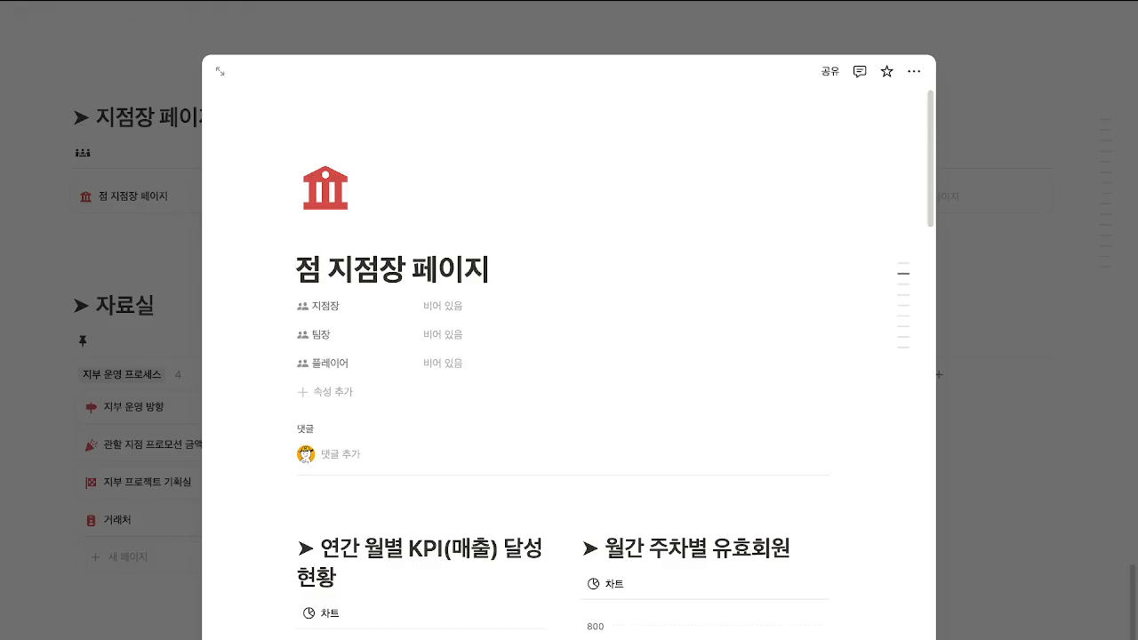
type("A")
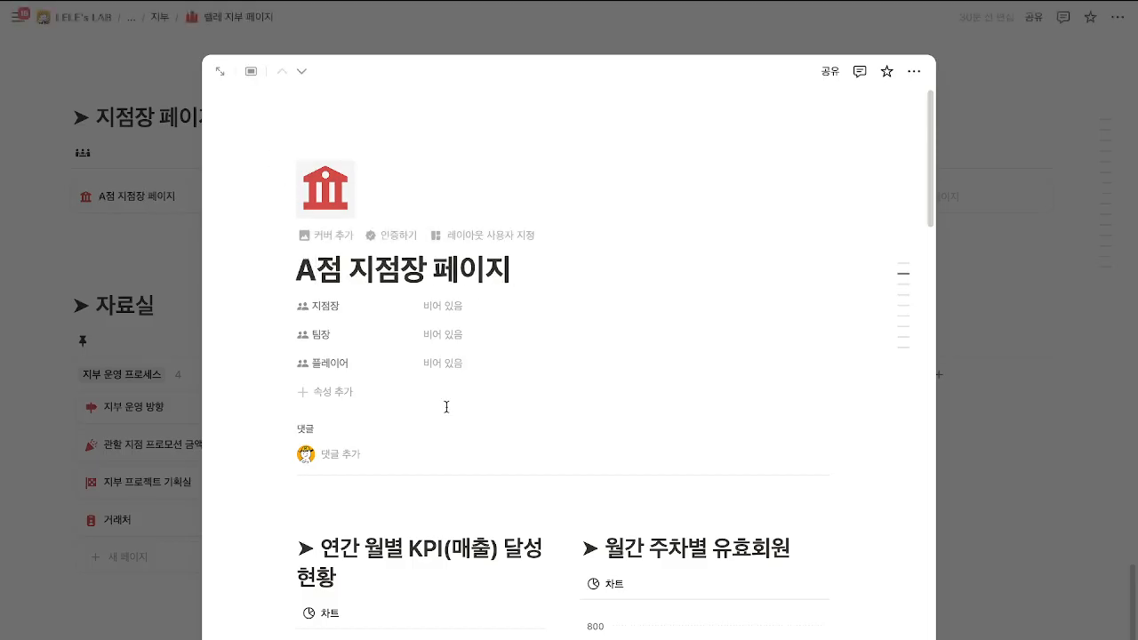
Open the 월간 팀장 성과기록 card, then go via the breadcrumb to A점 지점장 페이지's 자료실 board.
scroll(444, 406, "down", 15)
scroll(507, 426, "down", 5)
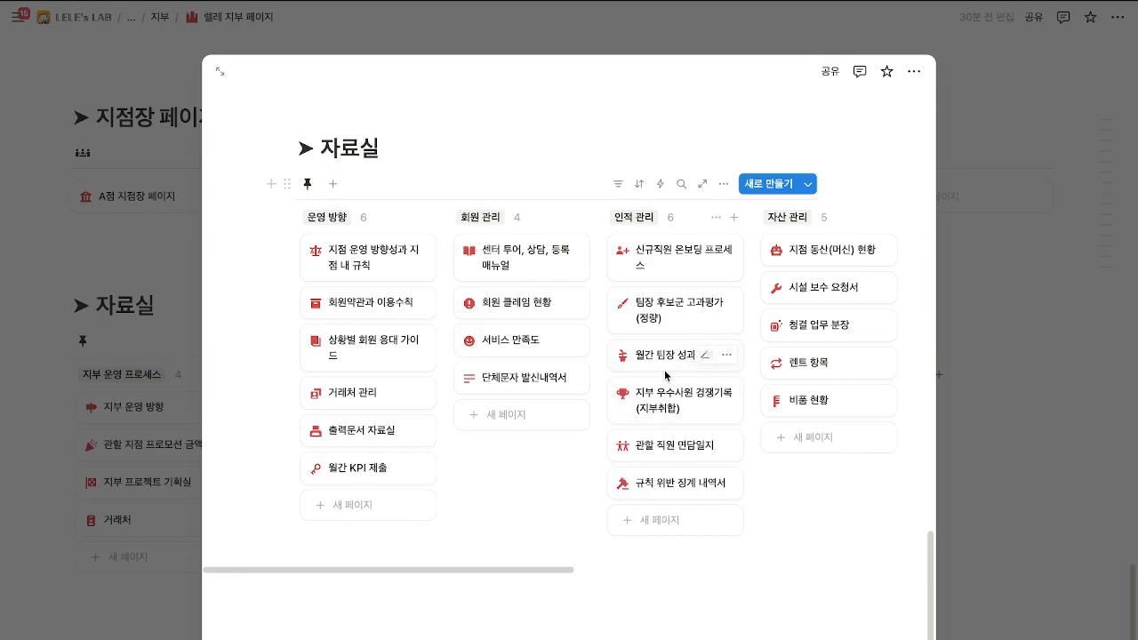
left_click(653, 356)
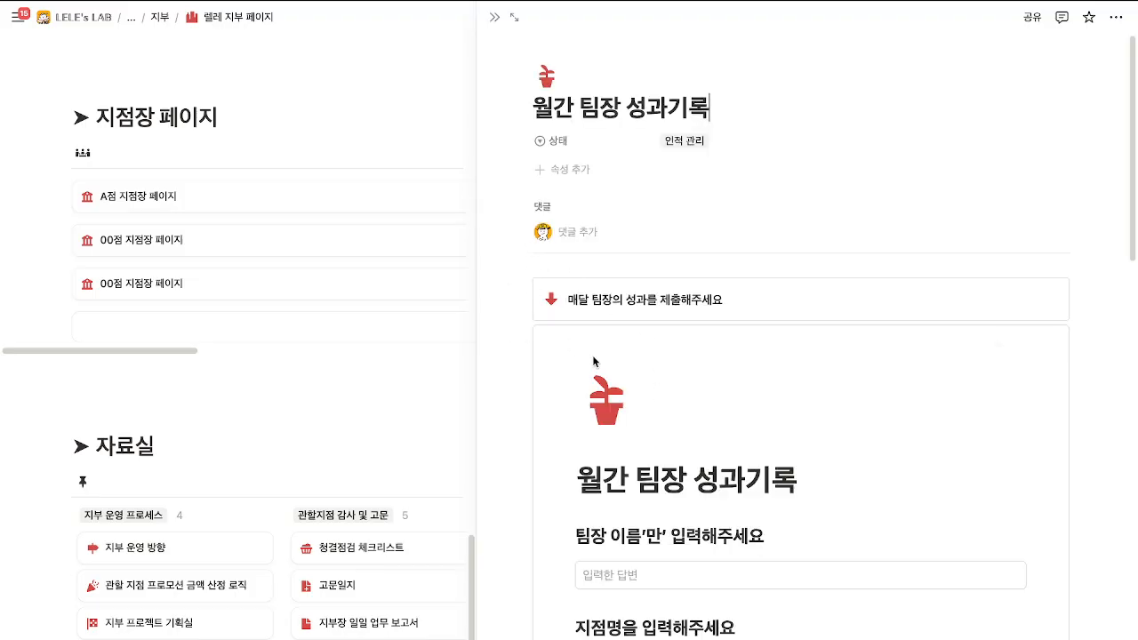
left_click(513, 17)
left_click(130, 17)
left_click(211, 194)
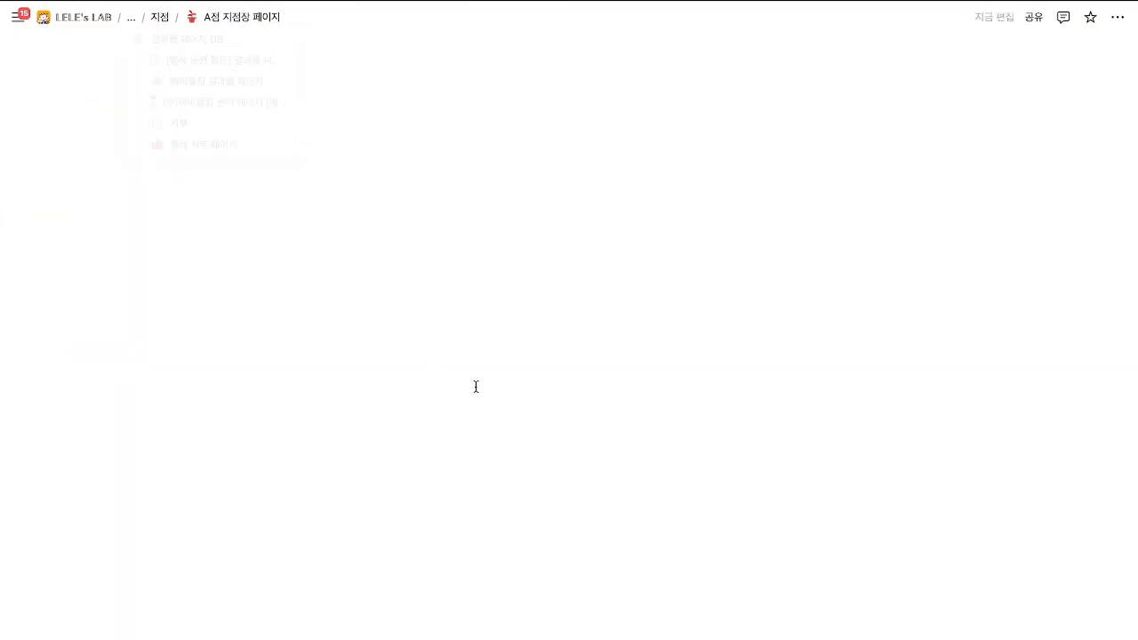
scroll(567, 439, "down", 10)
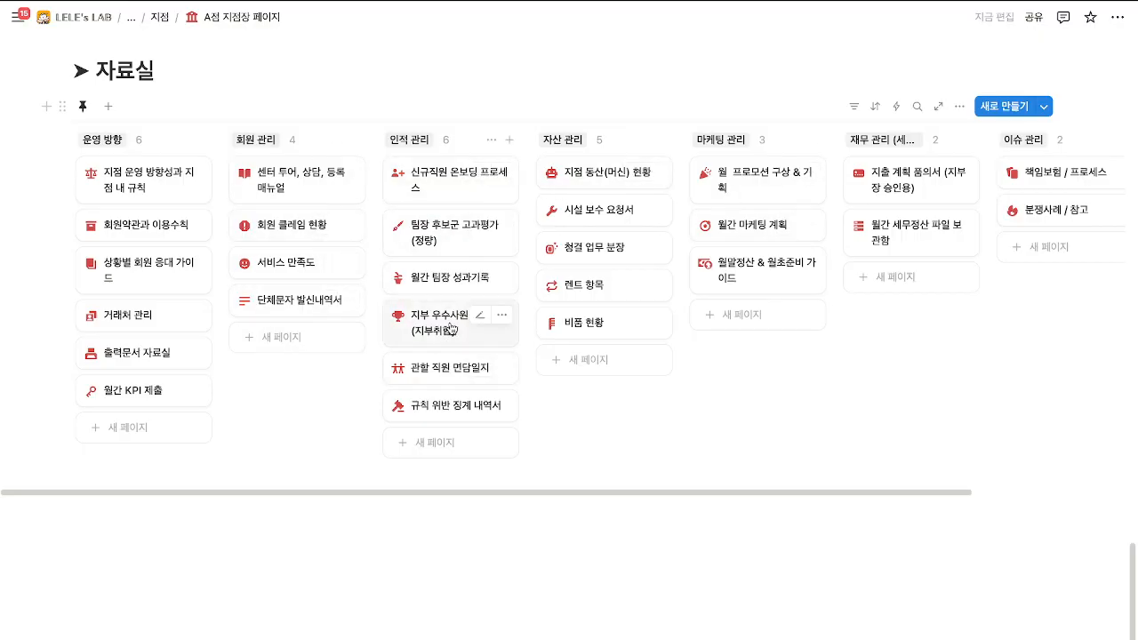
Open 지부 우수사원 경쟁기록 full-page and check the [20XX] 00점 우수사원 평가서 monthly and per-trainer views.
left_click(438, 337)
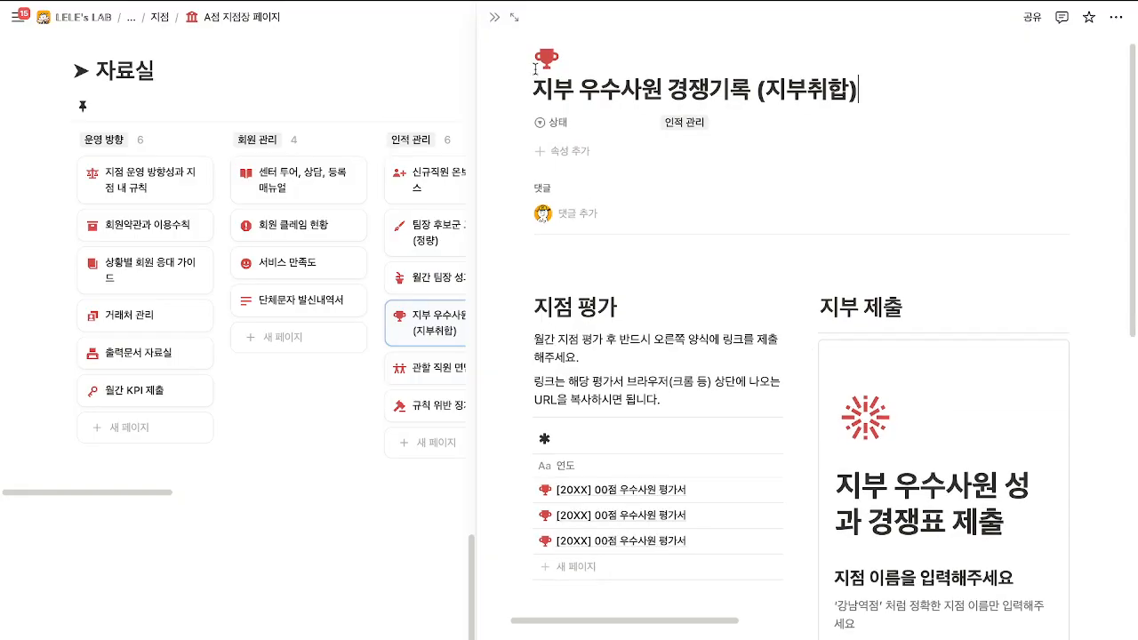
left_click(513, 20)
scroll(374, 400, "down", 3)
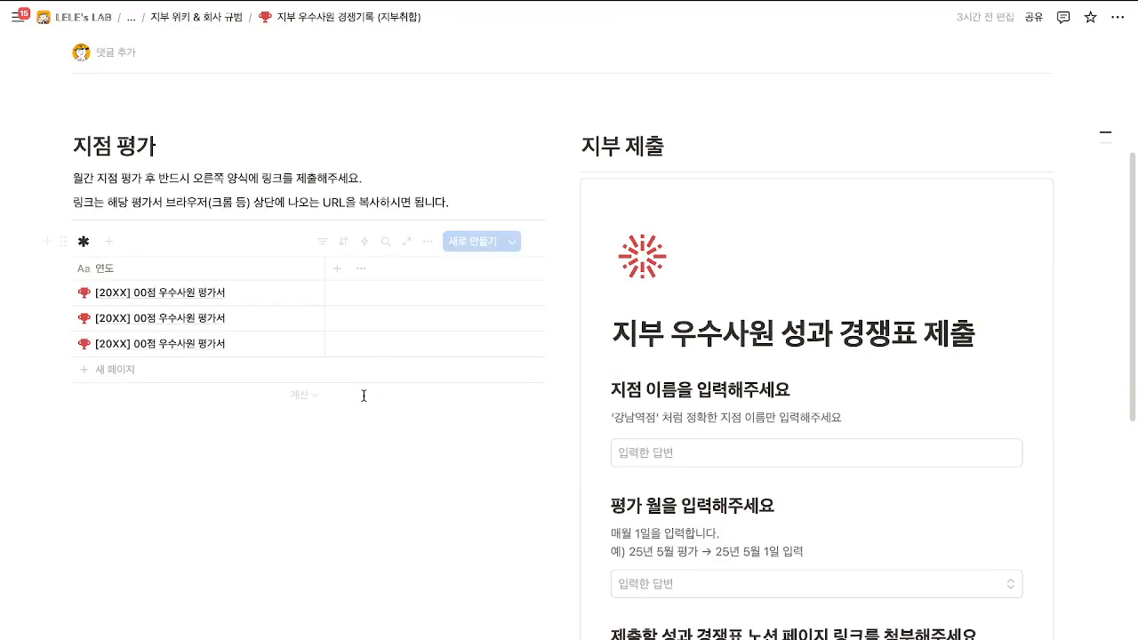
left_click(305, 285)
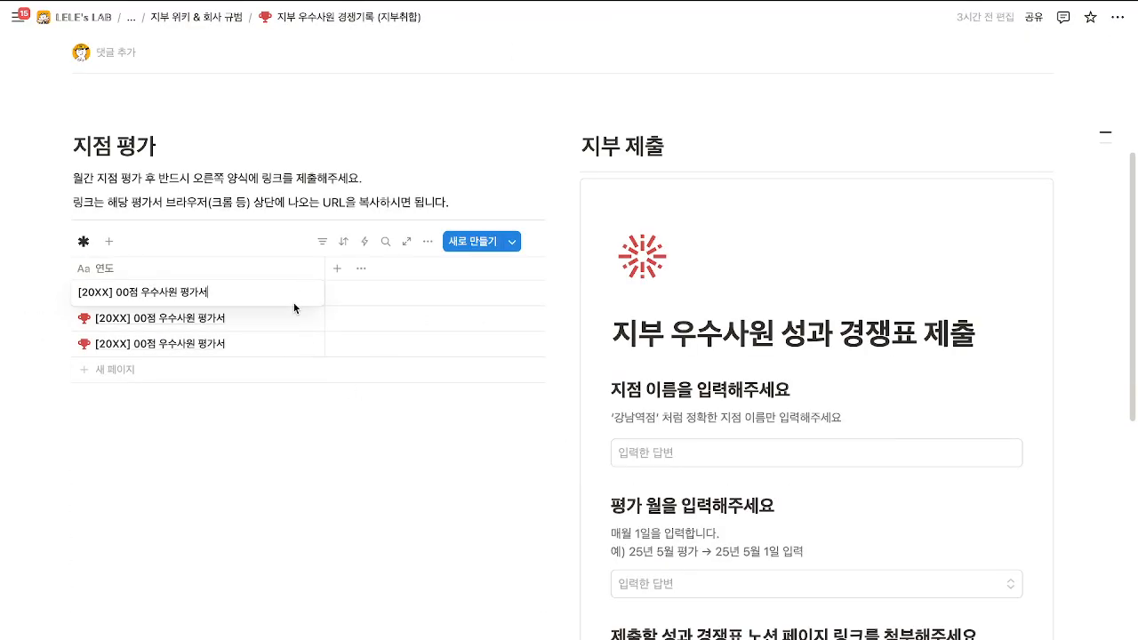
key("Escape")
left_click(297, 294)
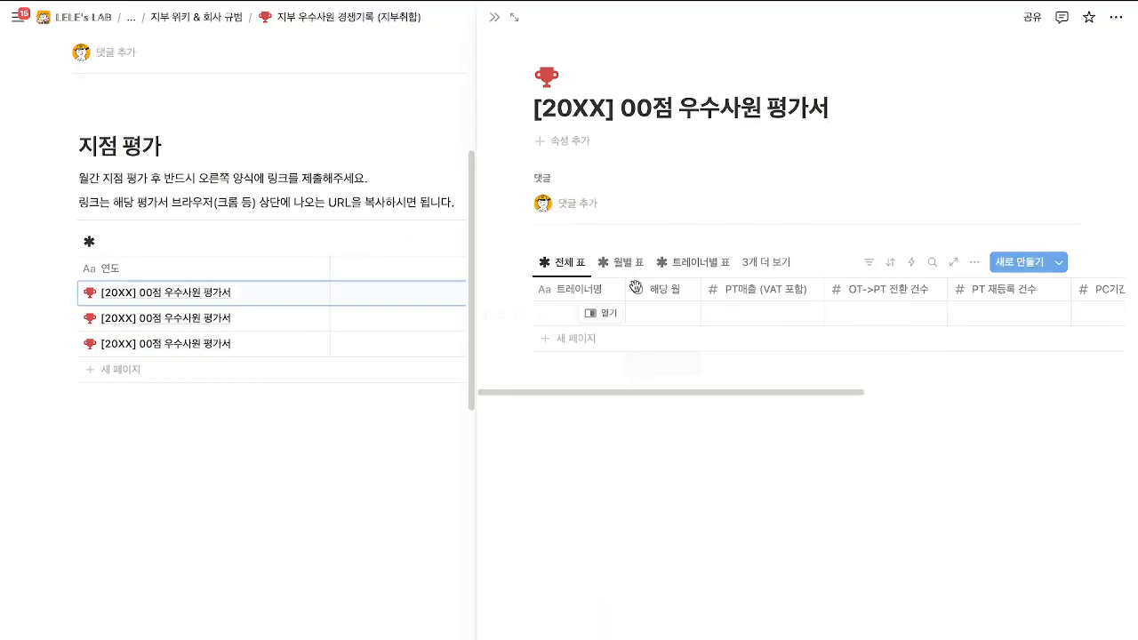
left_click(620, 262)
left_click(694, 262)
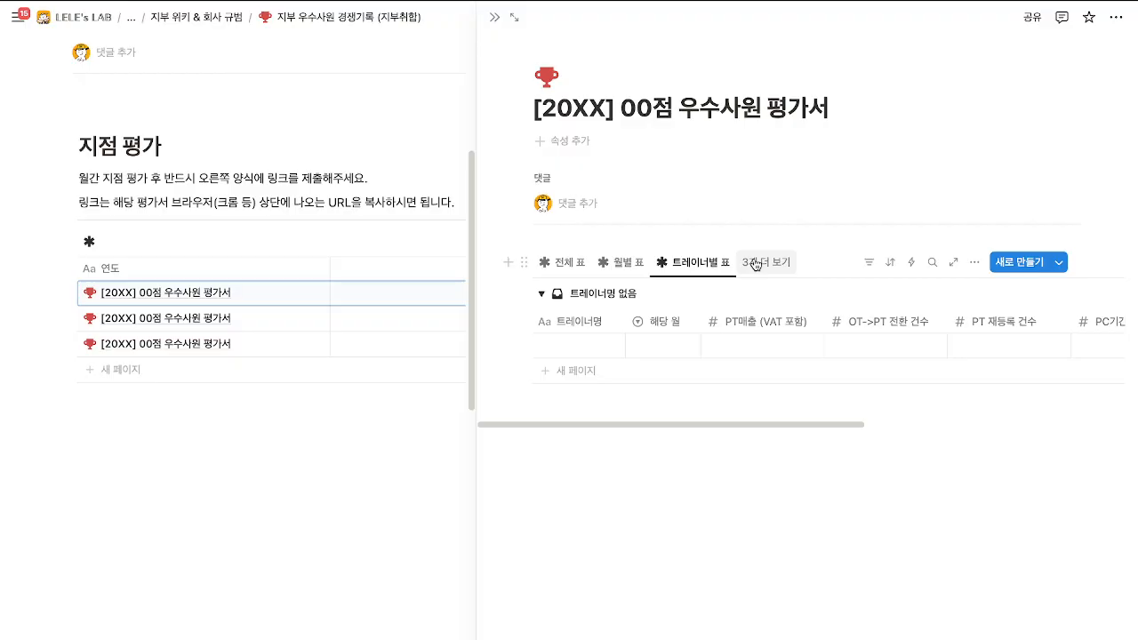
Publish the 00점 우수사원 평가서 page to the web and close its side peek.
left_click(1032, 19)
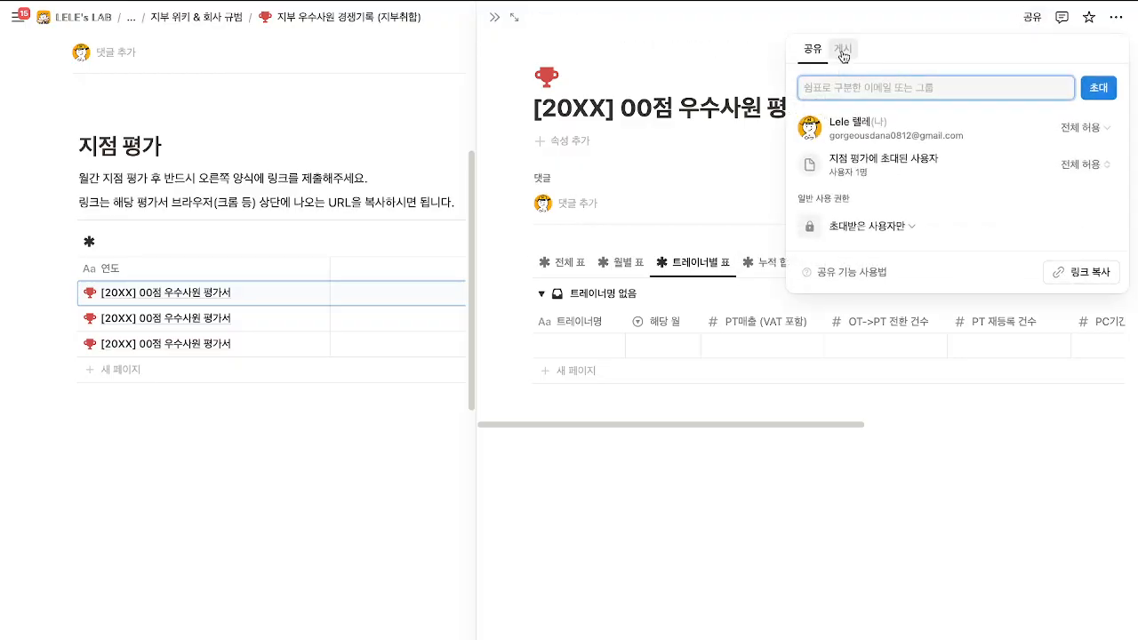
left_click(843, 56)
left_click(942, 326)
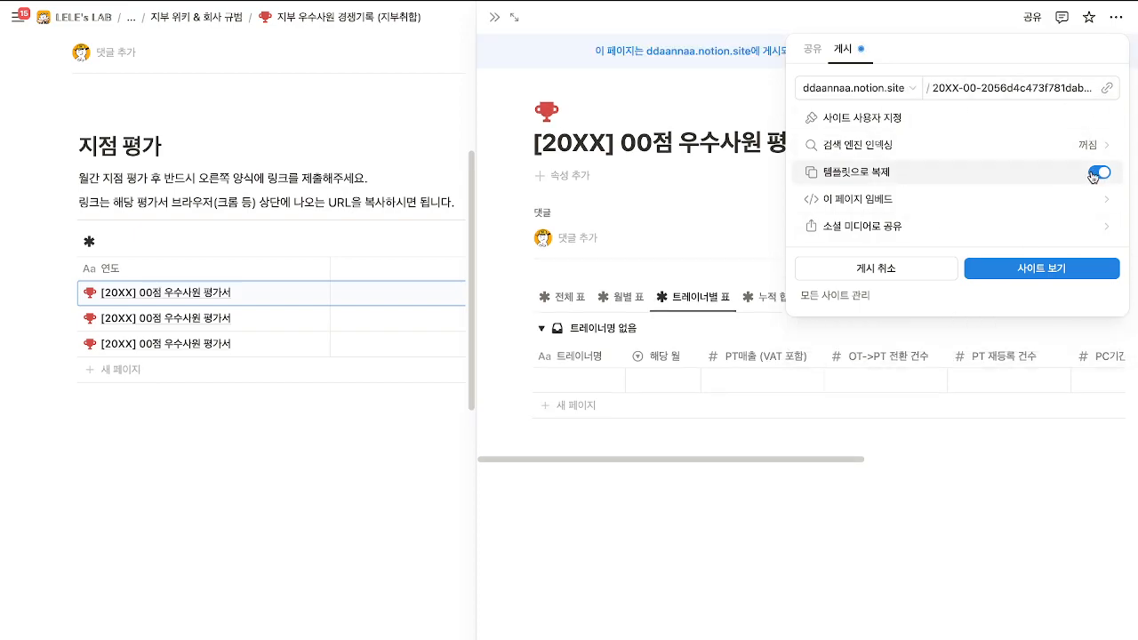
left_click(495, 18)
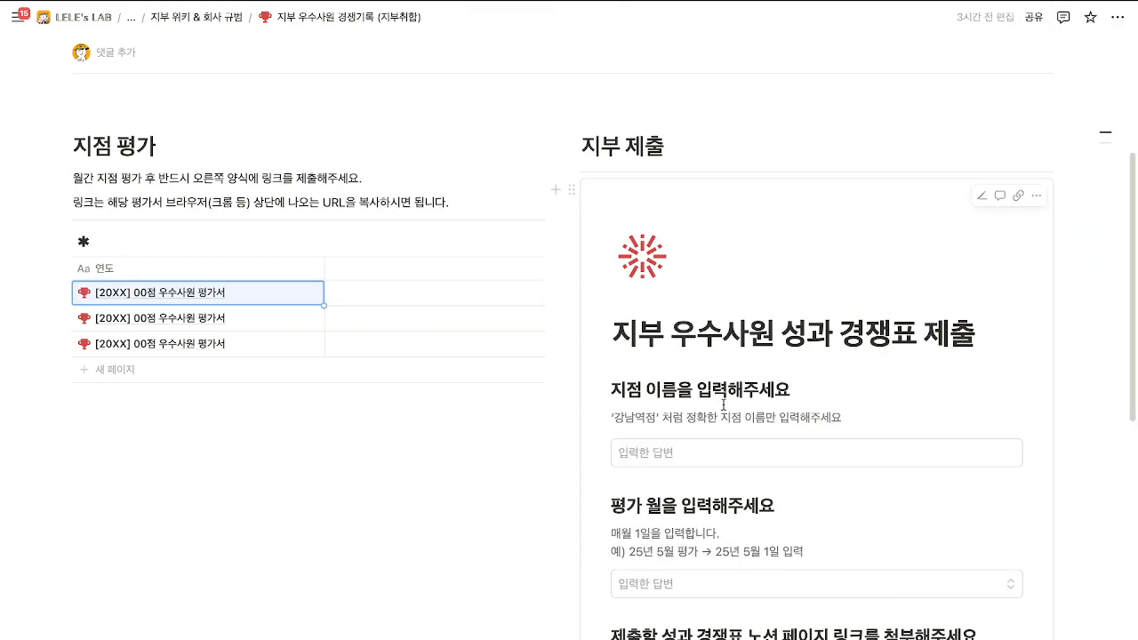
In the 지부 제출 form, enter branch 강남역점 and evaluation month June 1, 2025.
left_click(719, 452)
scroll(717, 448, "down", 1)
scroll(717, 448, "down", 2)
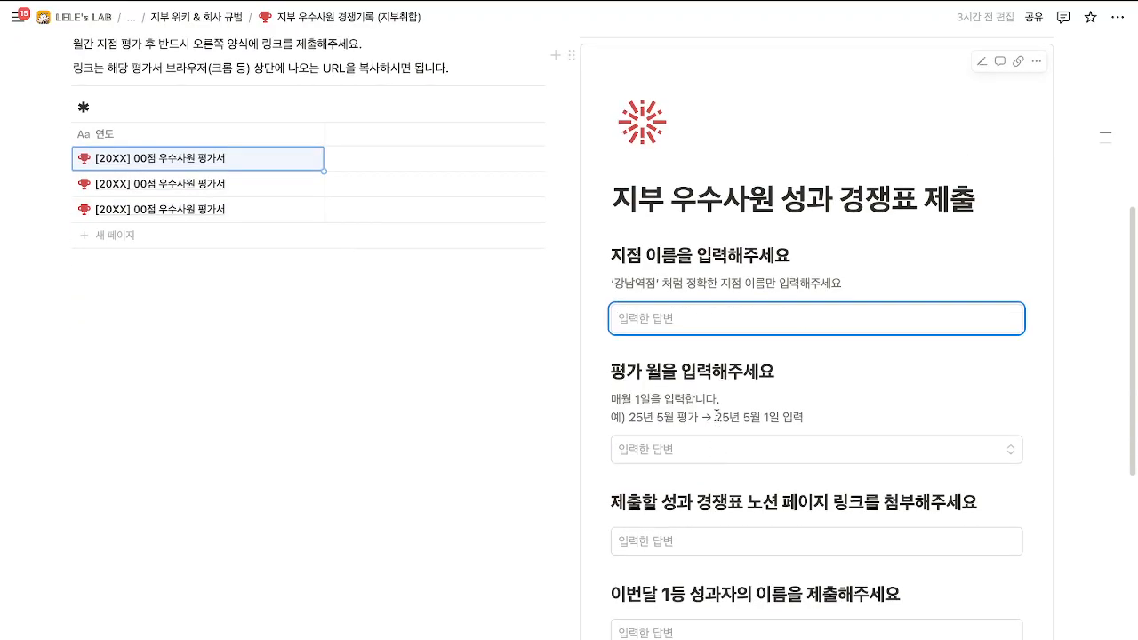
type("rkd")
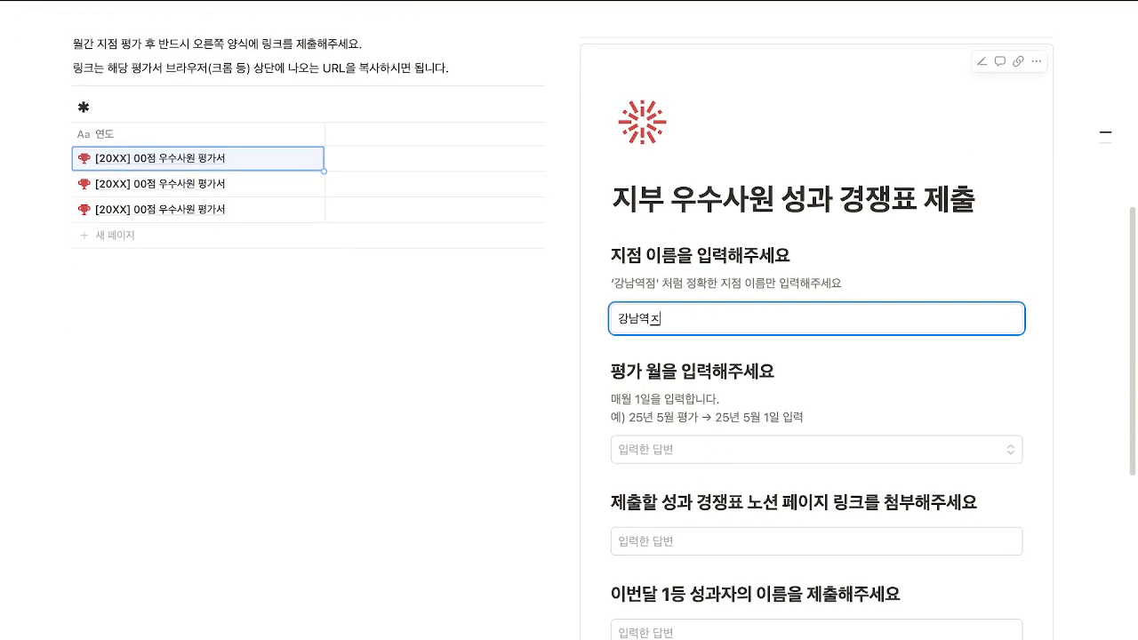
left_click(719, 452)
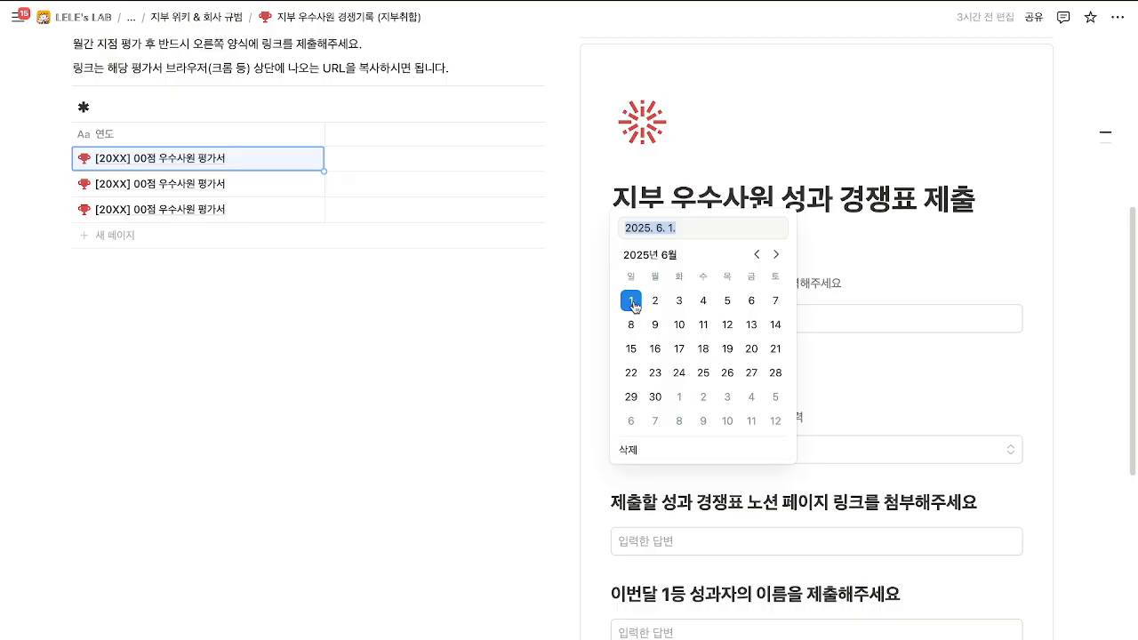
key("Escape")
left_click_drag(629, 418, 700, 418)
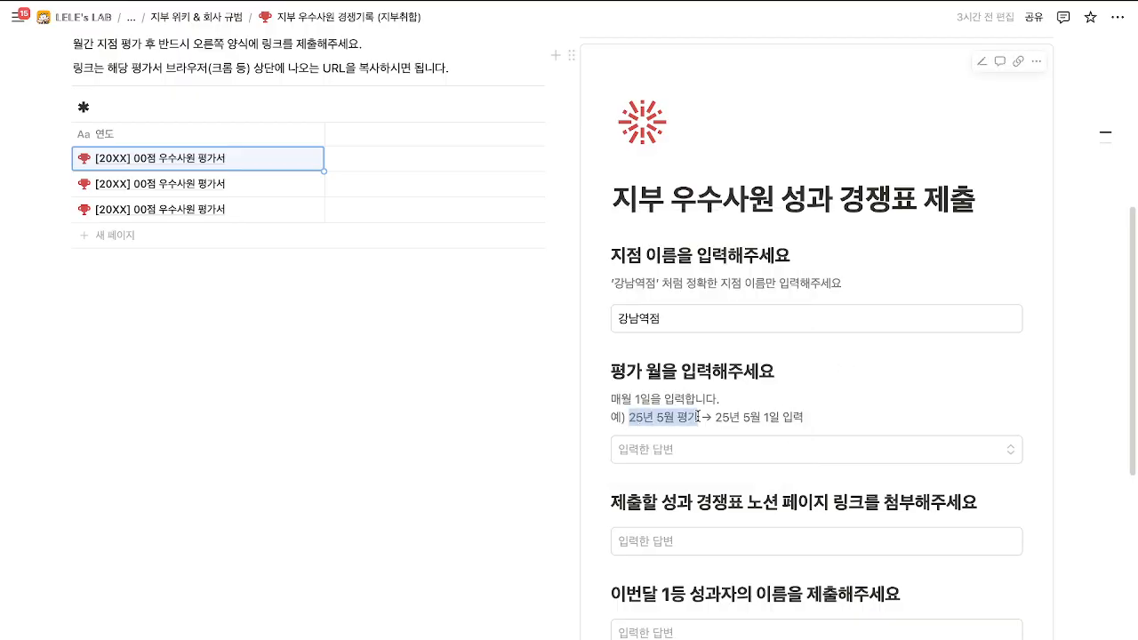
left_click(726, 419)
left_click(796, 449)
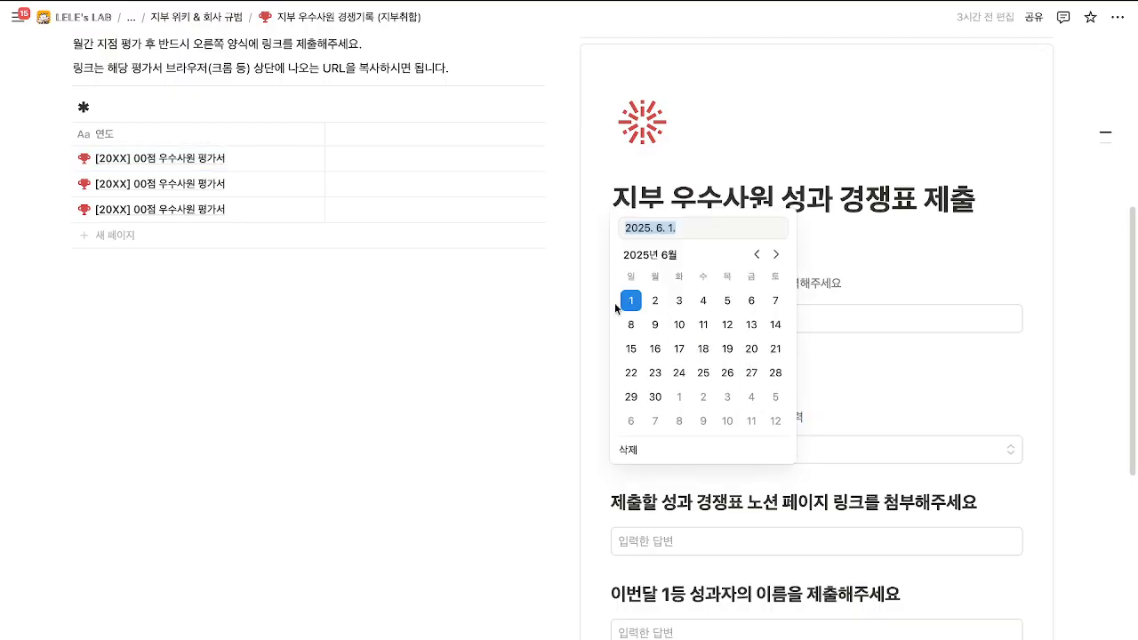
key("Return")
Paste the published page link, enter the top performer's name, and submit the form.
scroll(737, 414, "down", 3)
left_click(736, 414)
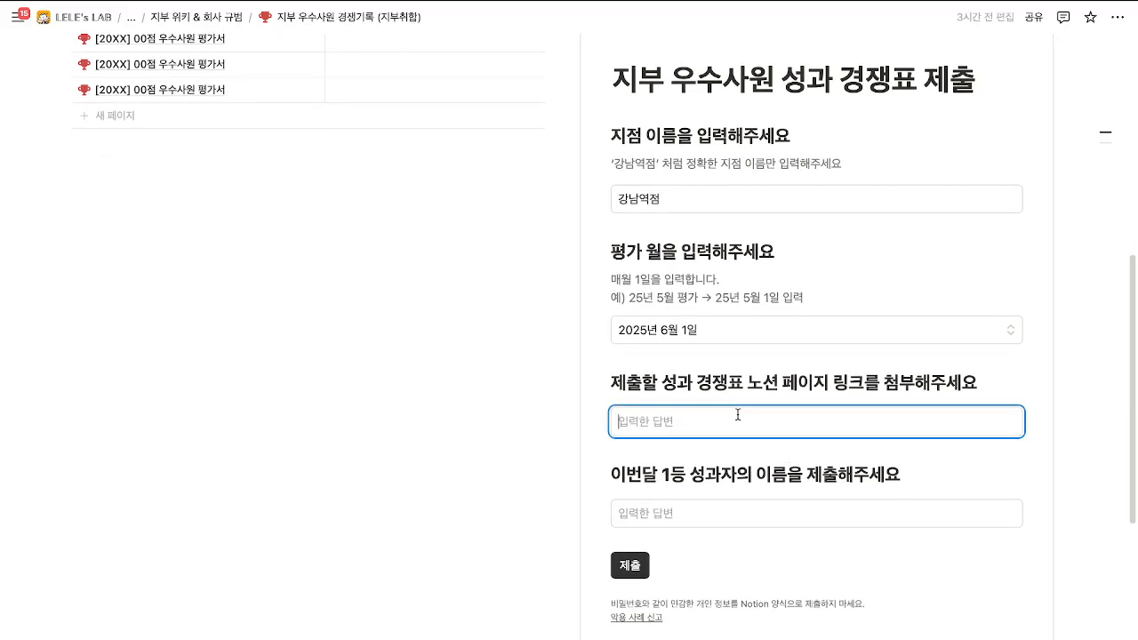
type("https://ddaannaa.notion.site/20XX-00-2056d4c473f781dab2c2d08cd5ef89a6?source=copy_link")
left_click(724, 525)
type("렐레")
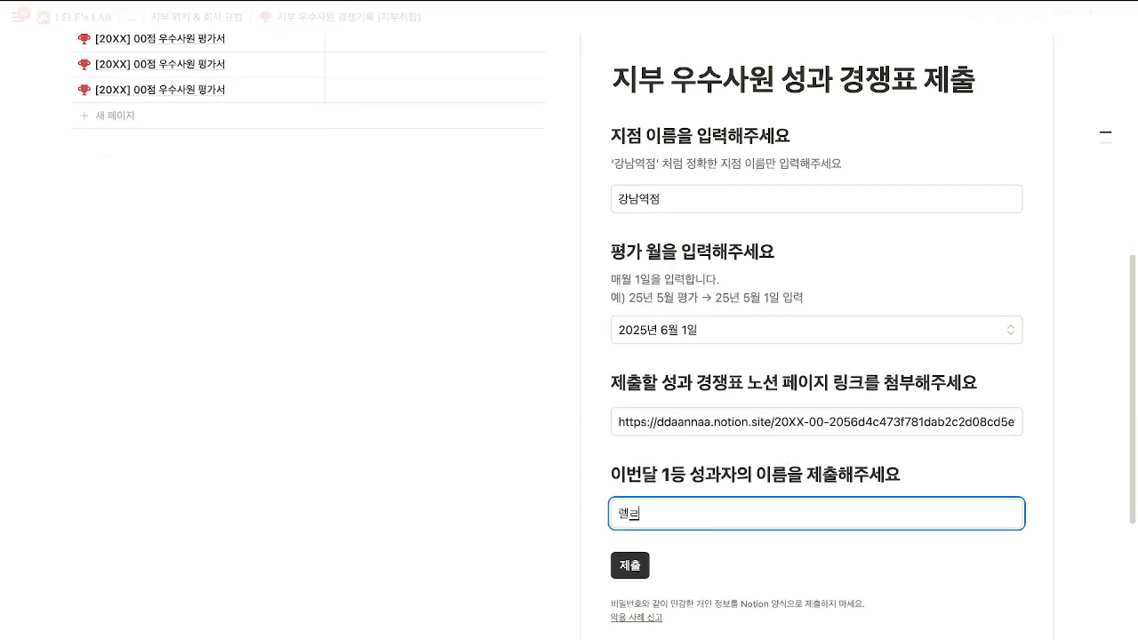
left_click(638, 567)
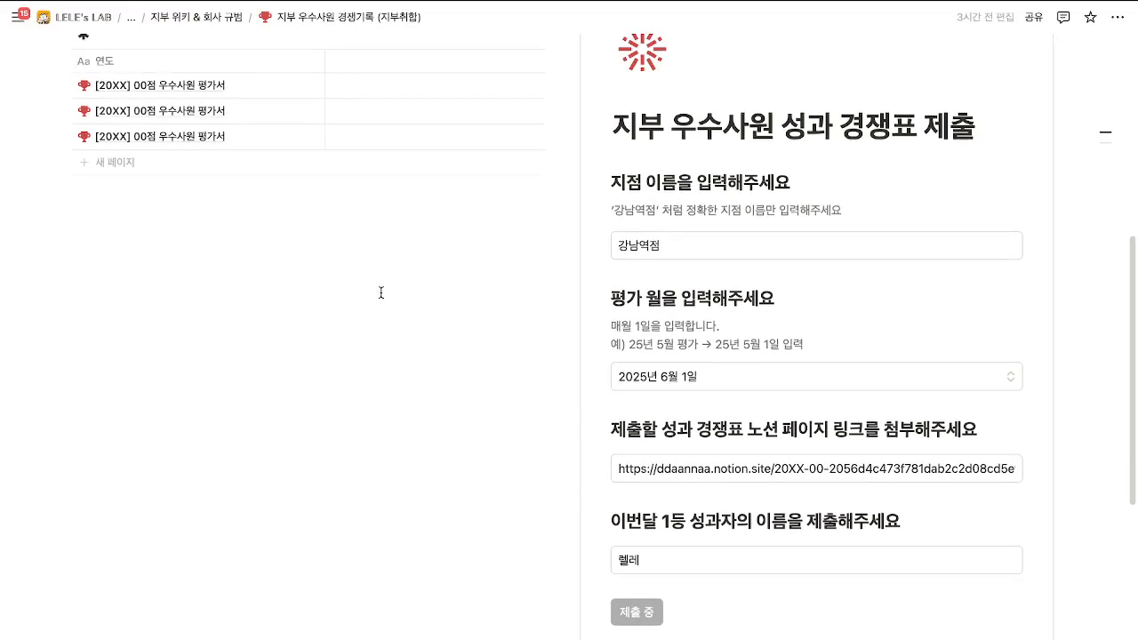
left_click(131, 18)
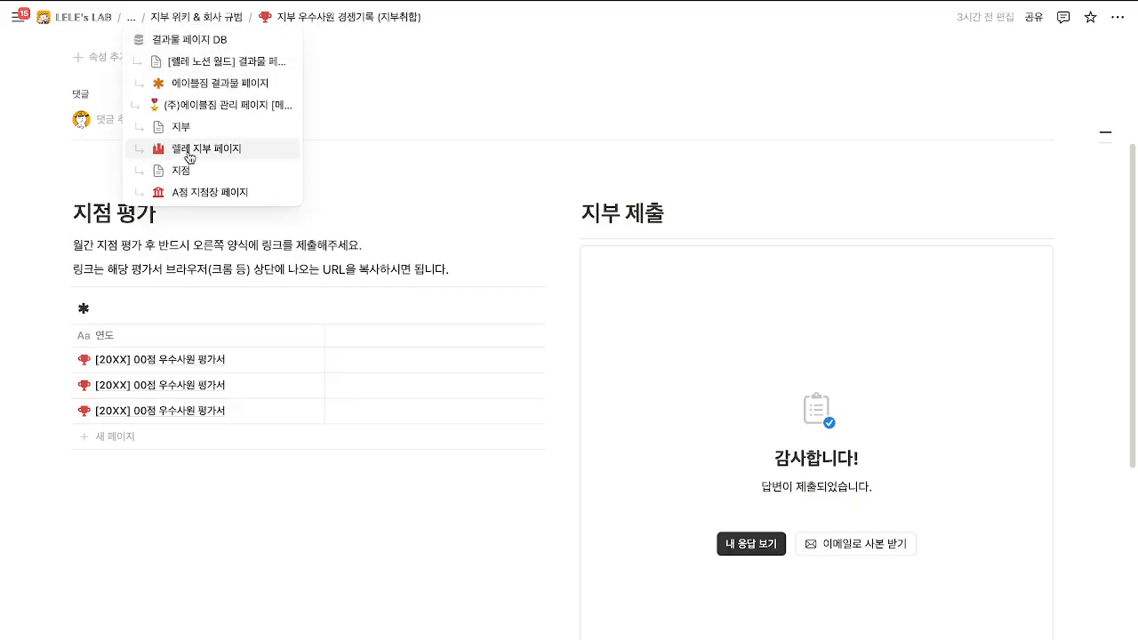
Return to the branch dashboard and open the 지부 우수사원 성과 경쟁 form's collected responses.
left_click(177, 157)
scroll(465, 388, "down", 5)
scroll(467, 392, "down", 15)
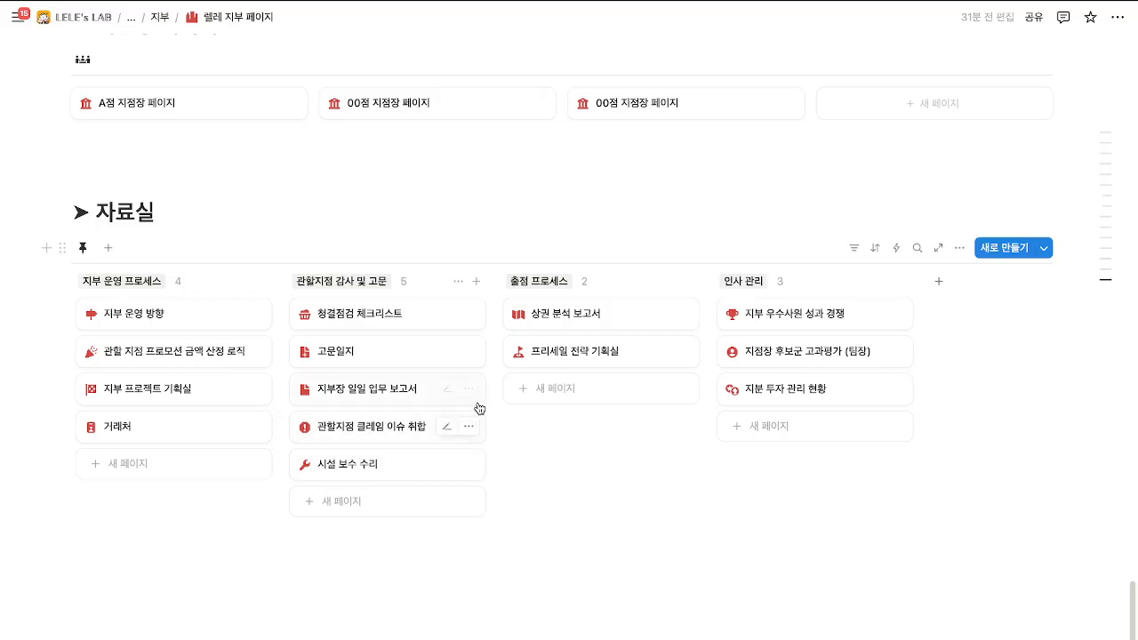
left_click(804, 322)
scroll(685, 350, "down", 5)
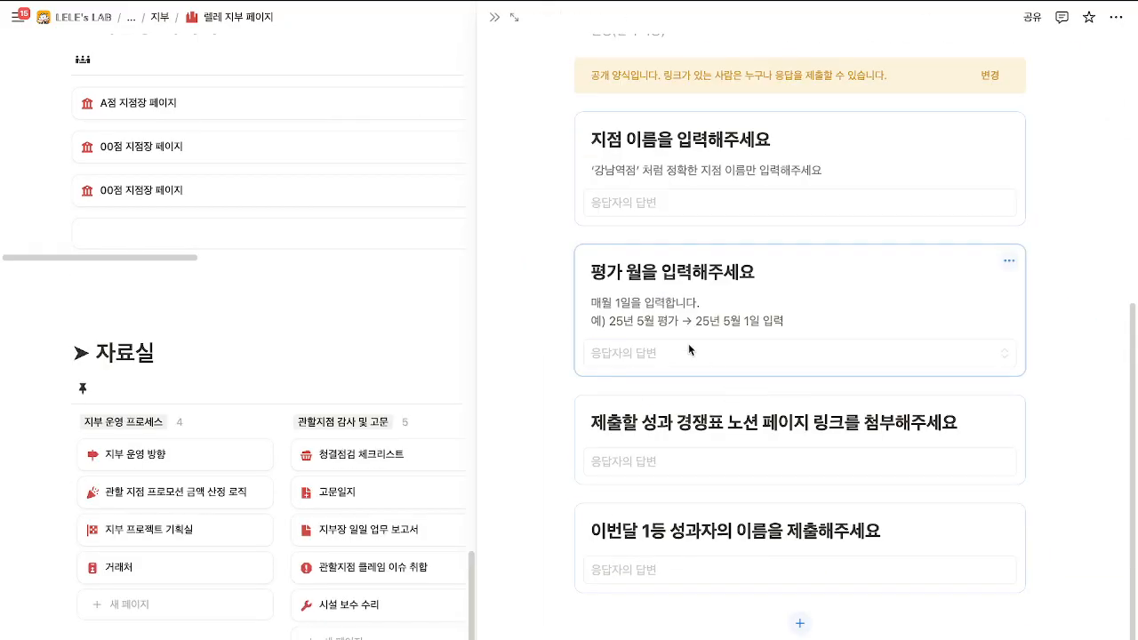
scroll(686, 350, "up", 4)
left_click(564, 133)
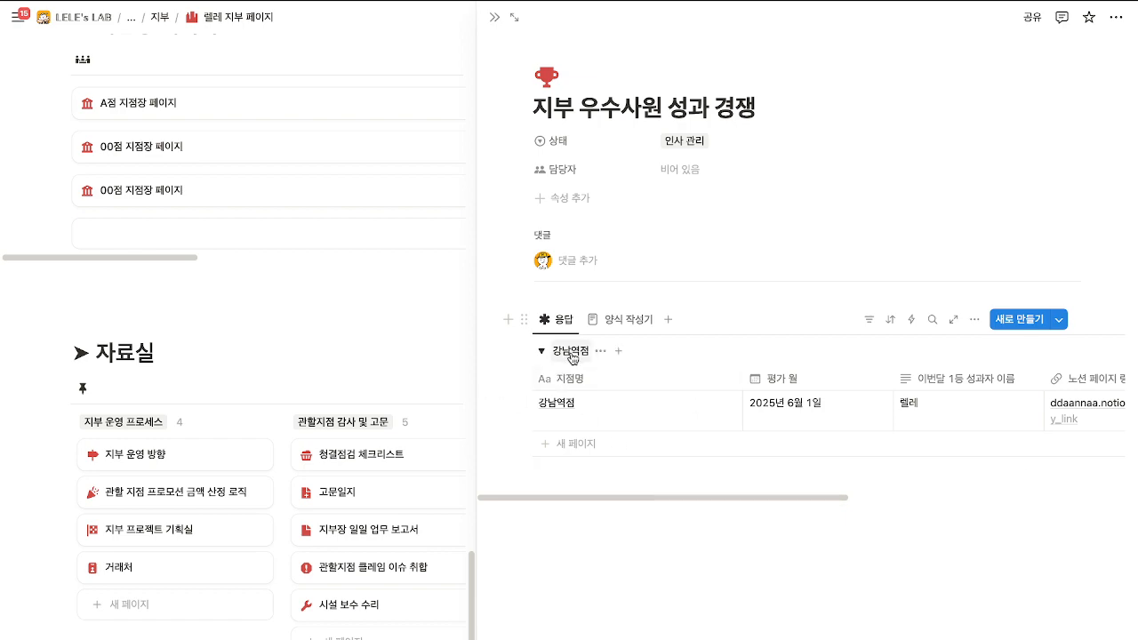
Find the 강남역점 response and open its submitted Notion page link.
left_click_drag(668, 500, 660, 446)
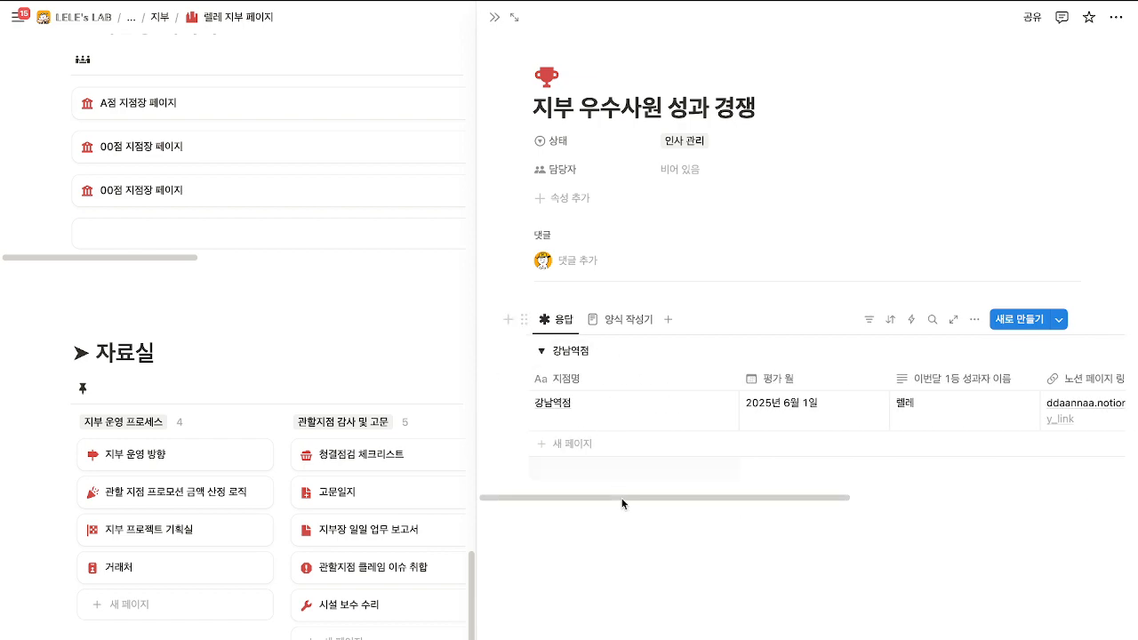
scroll(867, 484, "right", 5)
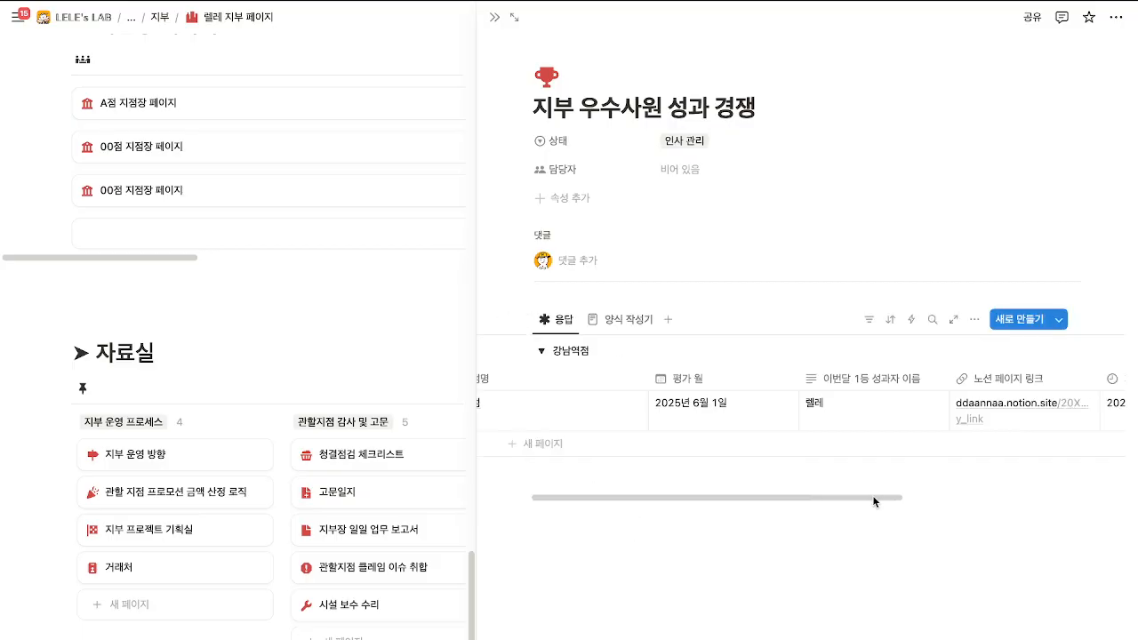
left_click(914, 416)
left_click(640, 385)
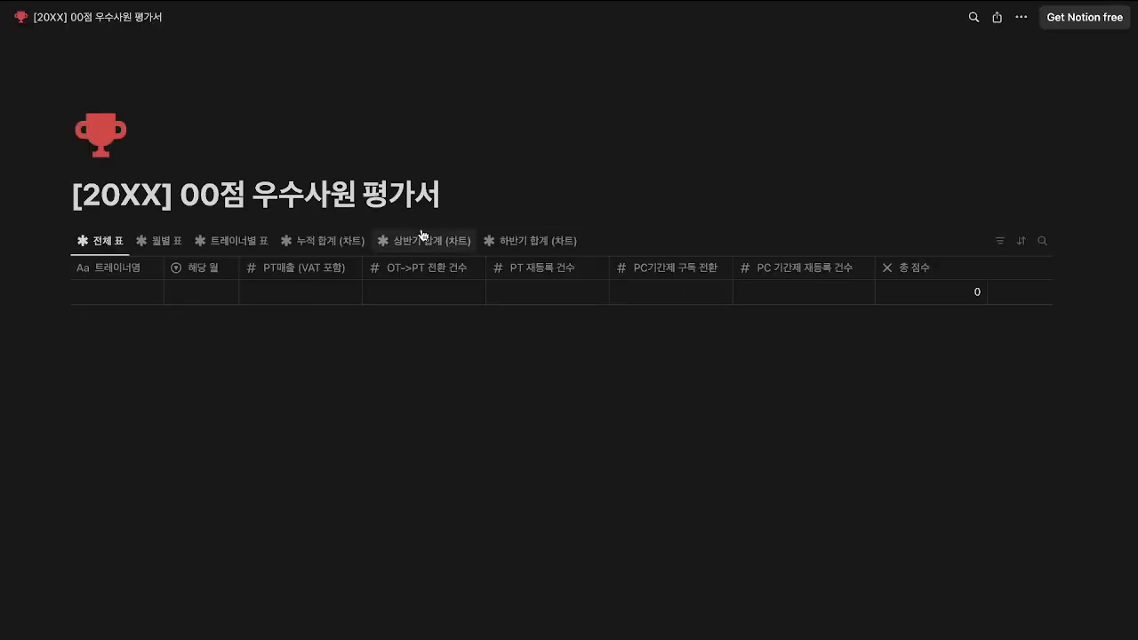
Browse the 월별 표, 트레이너별 표, 누적/상반기/하반기 합계 views, then return to the full branch page.
left_click(174, 246)
left_click(217, 248)
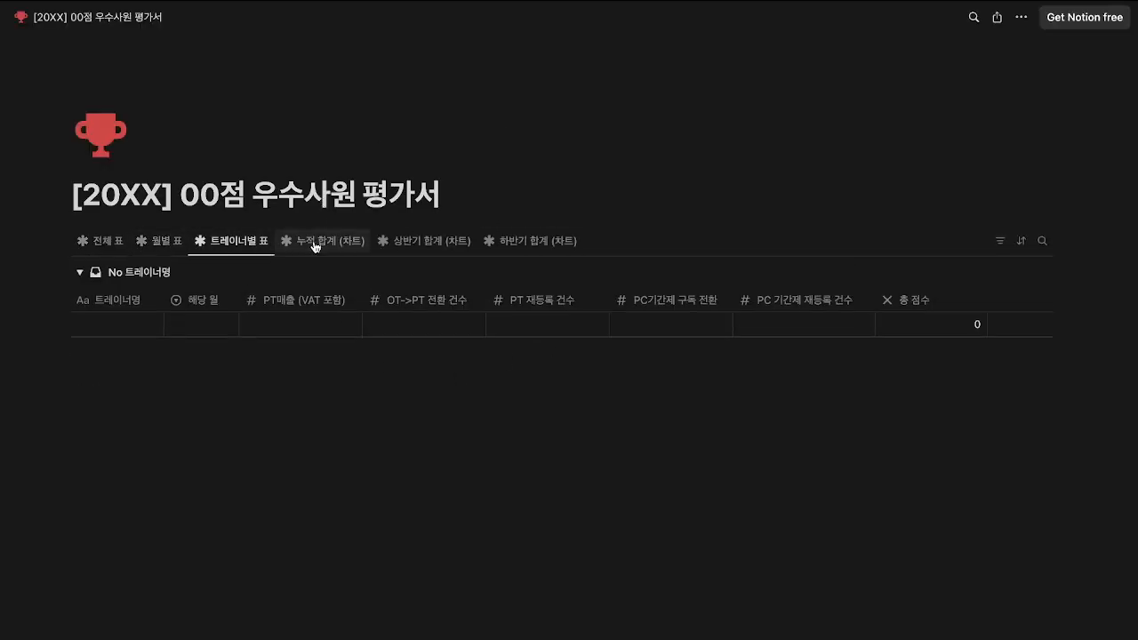
left_click(320, 246)
left_click(432, 241)
left_click(497, 242)
left_click(140, 27)
left_click(400, 245)
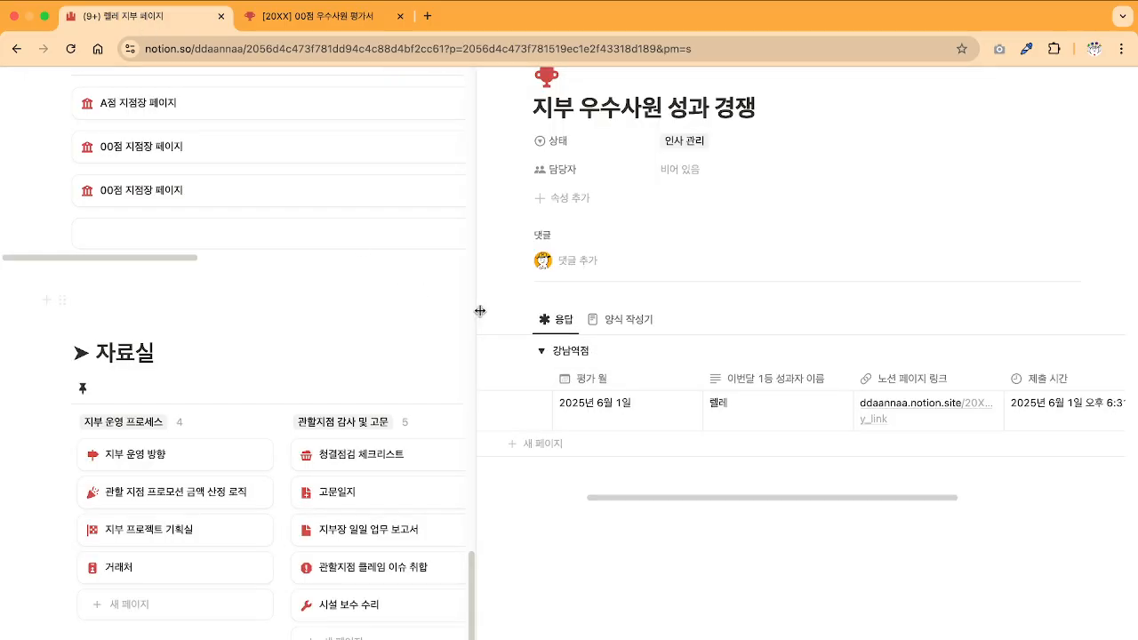
left_click(490, 18)
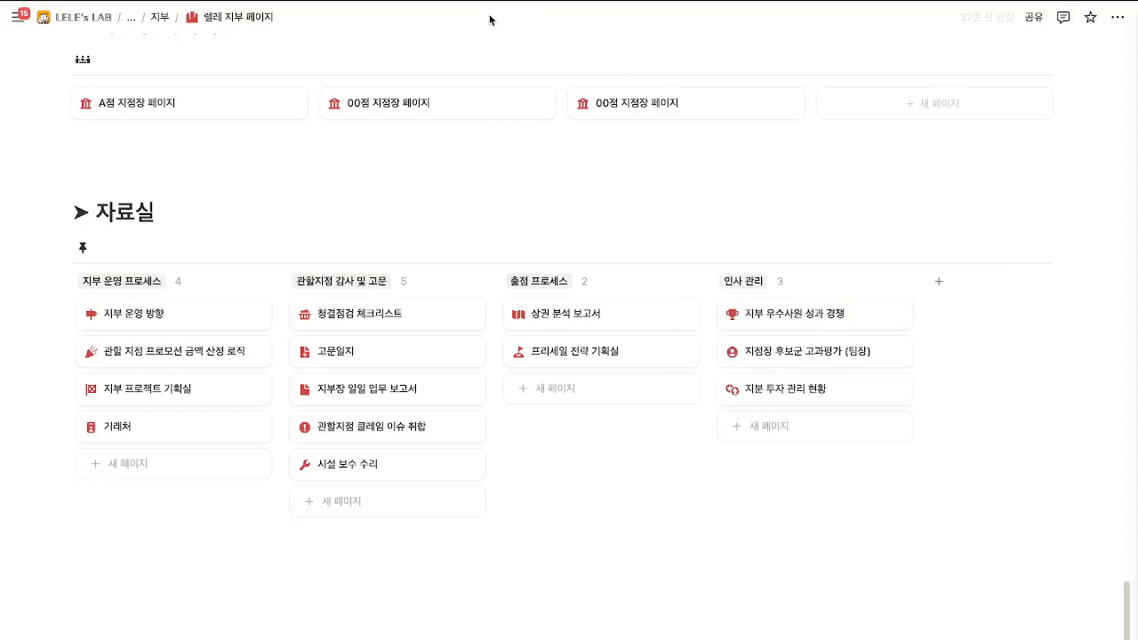
Preview the 지점장 후보군 고과평가 (팀장) page and expand its survey-link sending instructions.
left_click(772, 357)
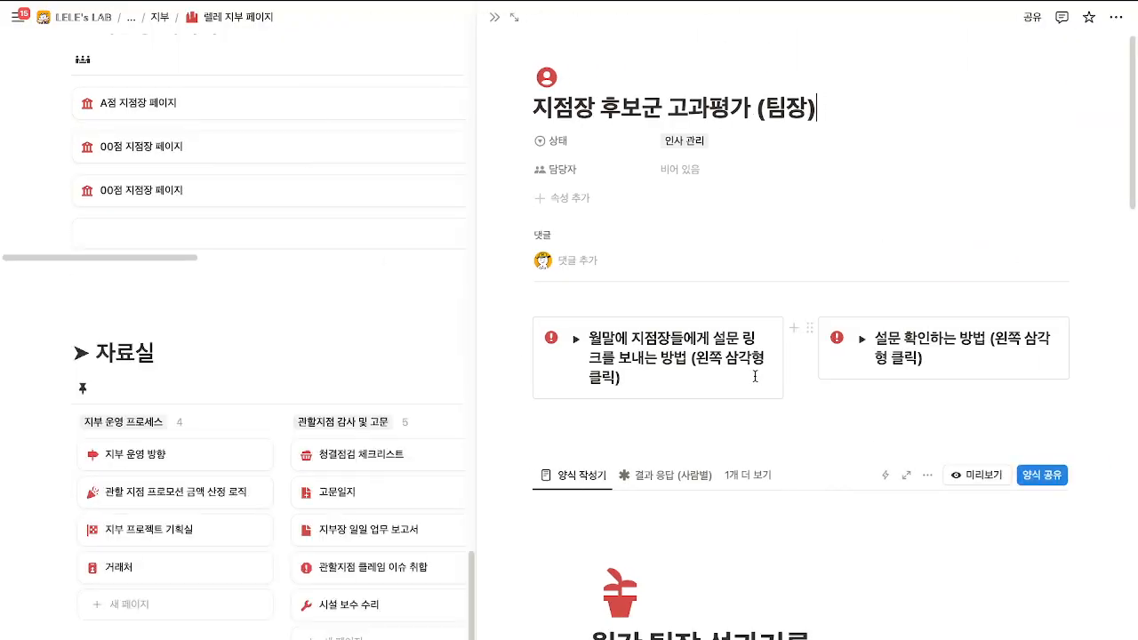
scroll(754, 376, "down", 2)
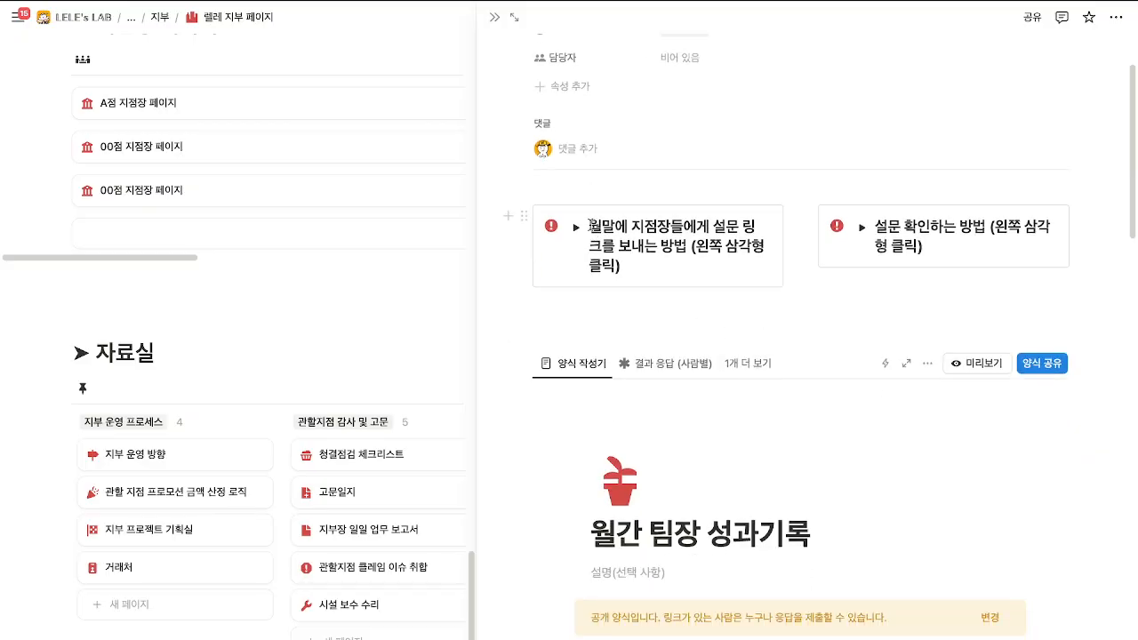
left_click_drag(592, 225, 753, 246)
left_click(754, 246)
left_click_drag(878, 227, 993, 248)
left_click(994, 248)
scroll(920, 298, "down", 3)
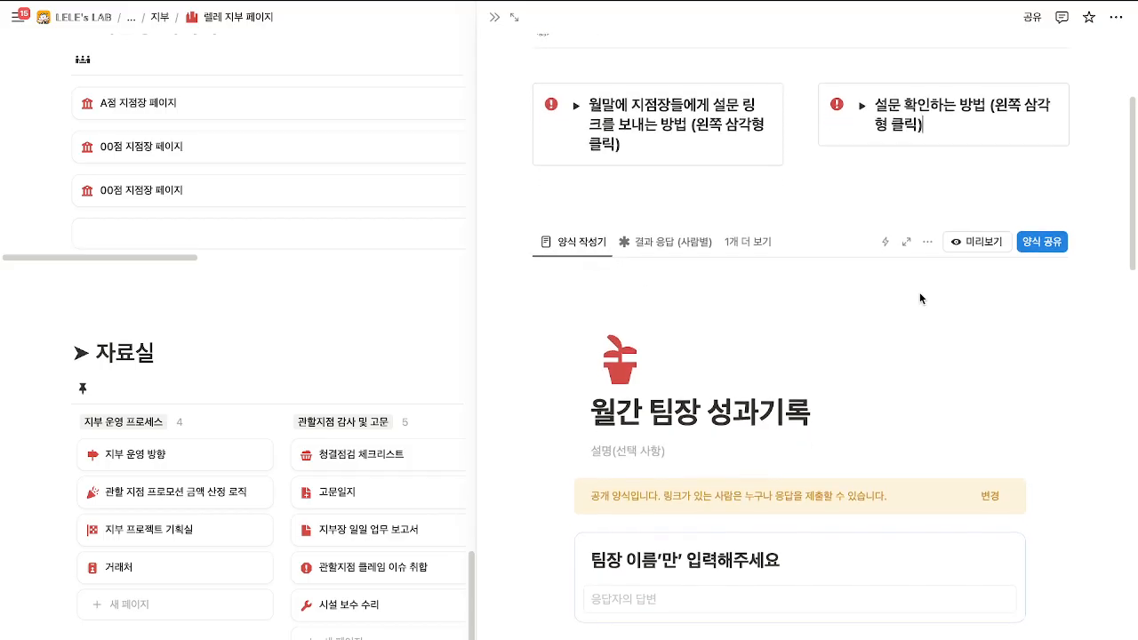
left_click(576, 106)
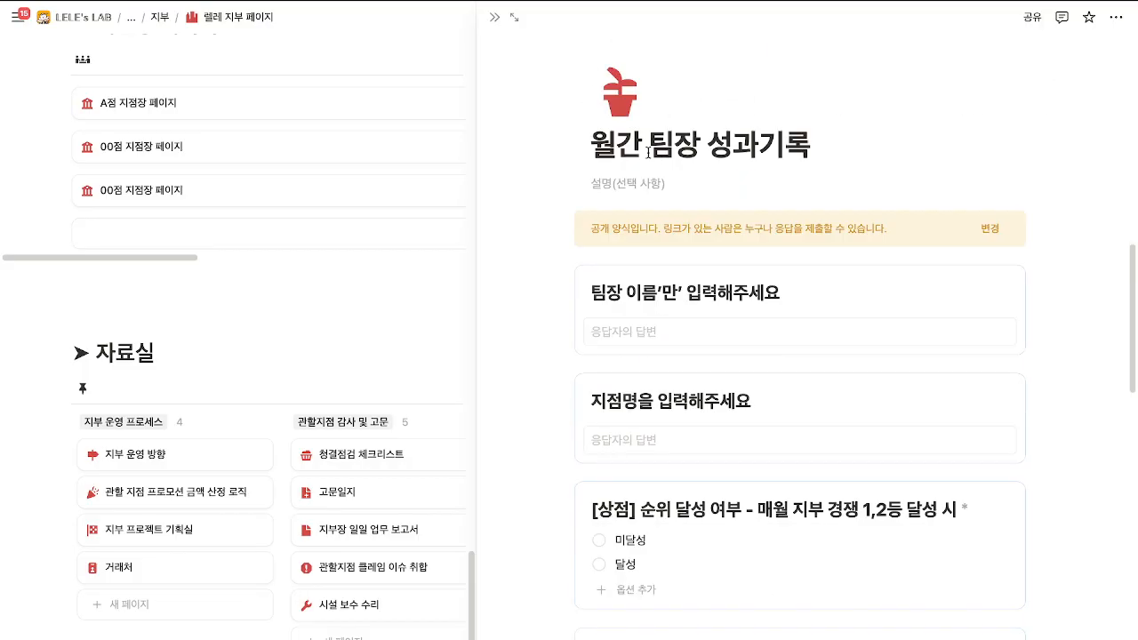
scroll(913, 217, "up", 3)
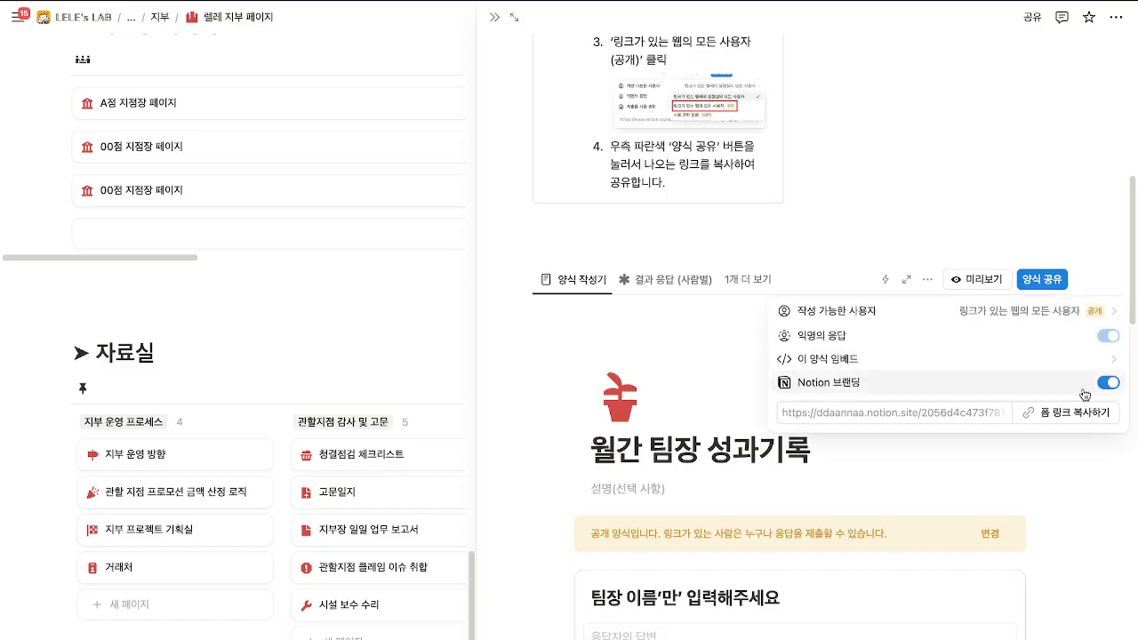
Copy the public form link and expand the survey-checking instructions instead.
left_click(1062, 410)
left_click(943, 238)
scroll(916, 255, "up", 3)
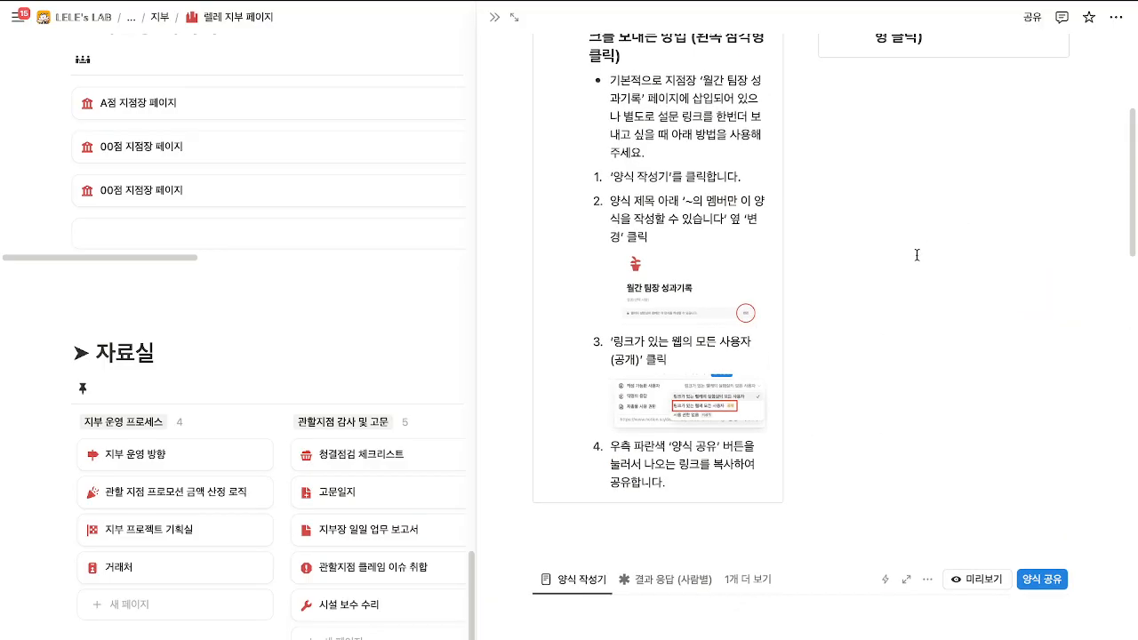
scroll(916, 255, "up", 3)
left_click(575, 297)
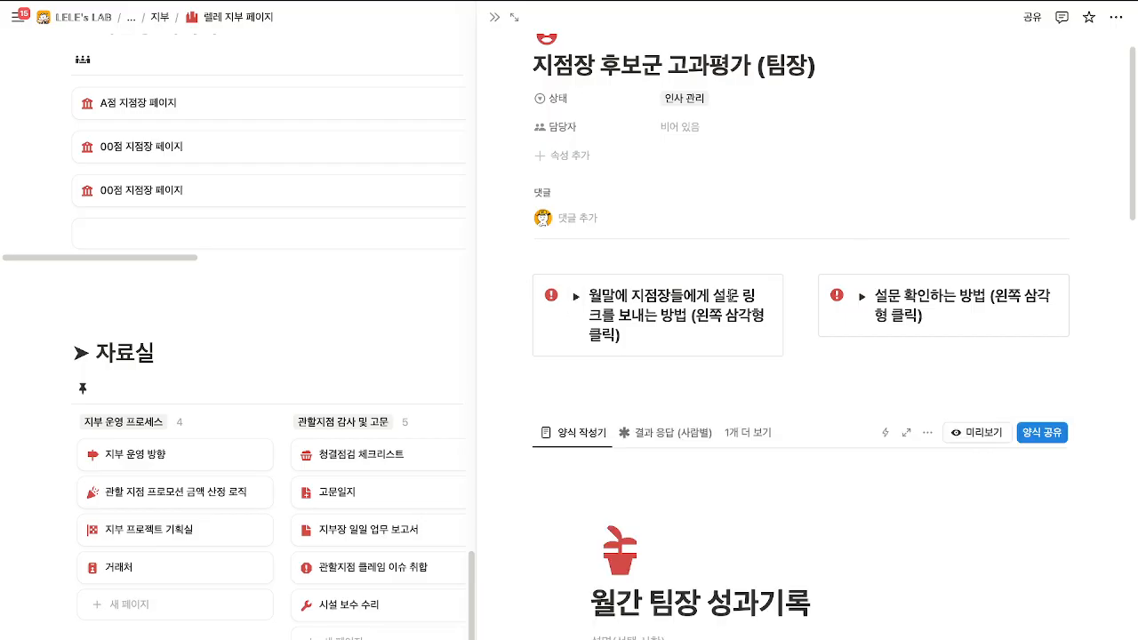
left_click(861, 296)
scroll(893, 338, "down", 3)
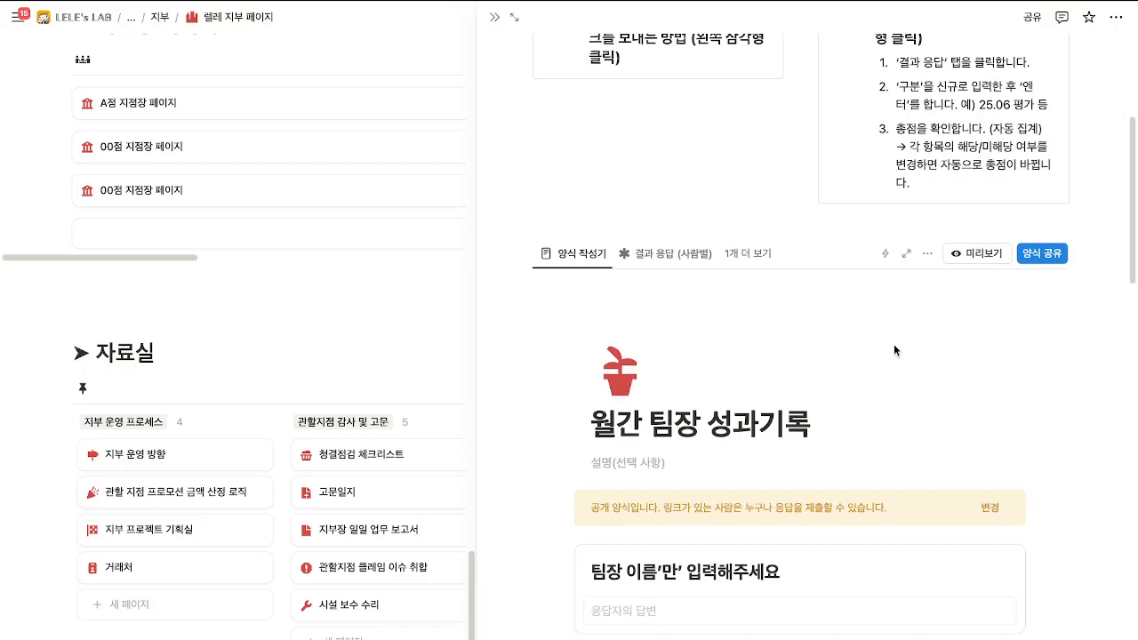
scroll(676, 337, "up", 2)
Check the 결과 응답 (사람별) results and the form editor view.
left_click(656, 401)
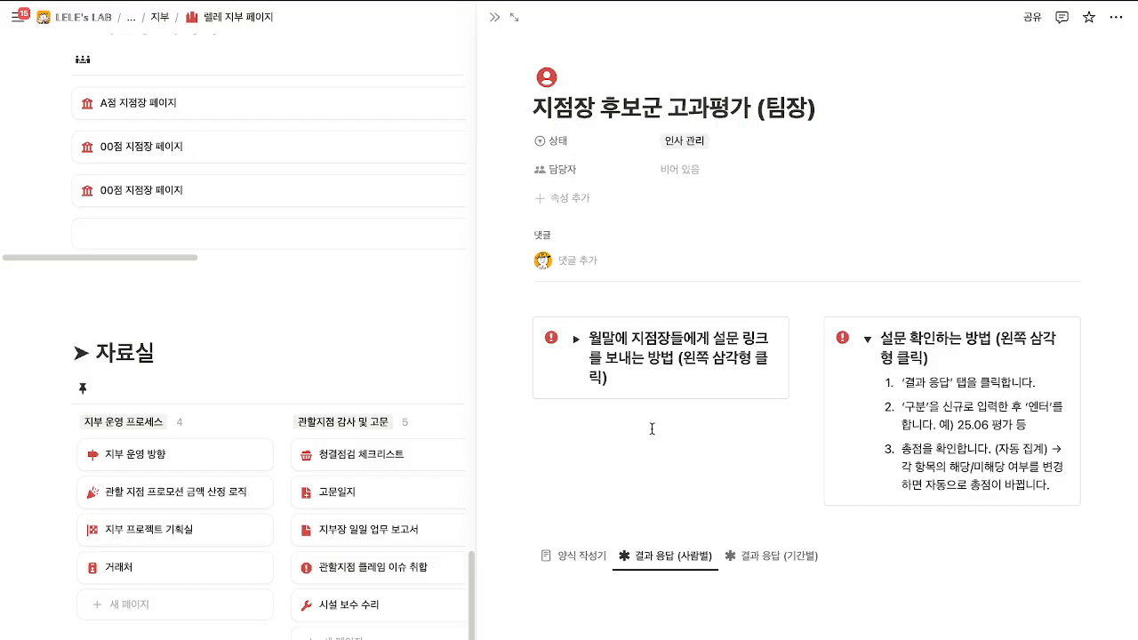
left_click(571, 548)
scroll(678, 539, "down", 2)
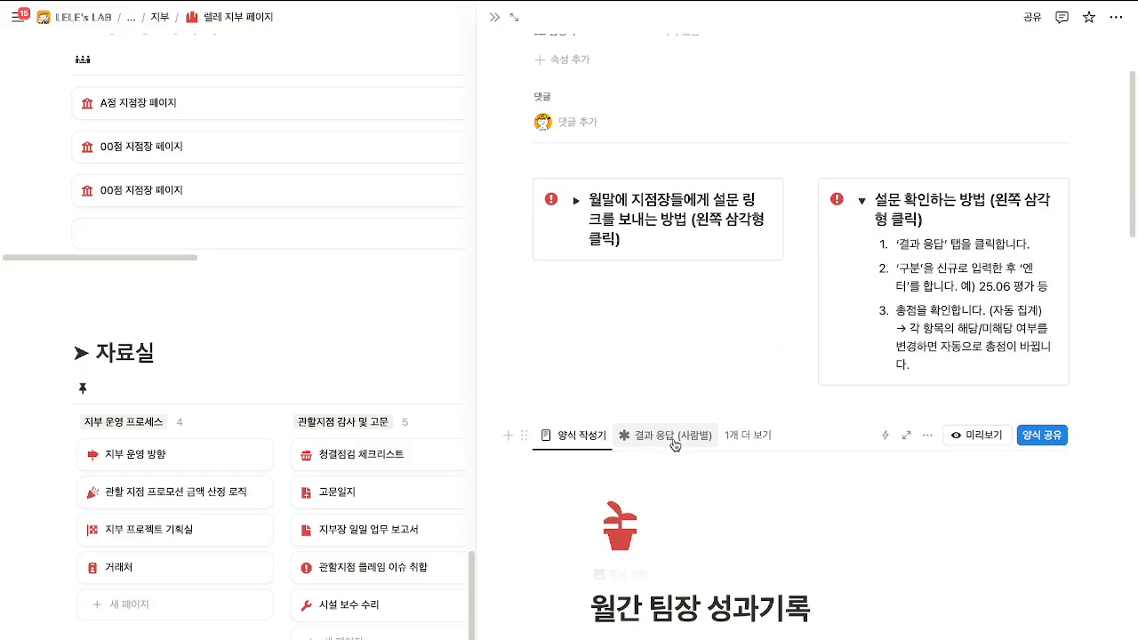
left_click(675, 436)
Open the page full width, show 결과 응답 (기간별), and add a new row under 25.05 평가.
left_click(513, 17)
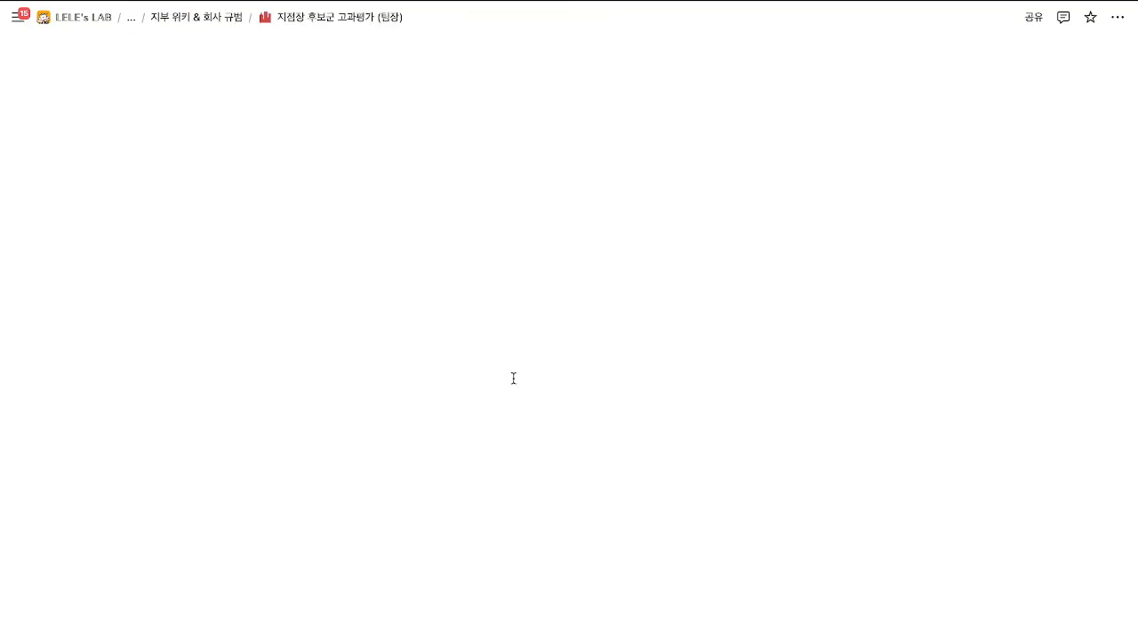
left_click(338, 481)
scroll(380, 436, "down", 3)
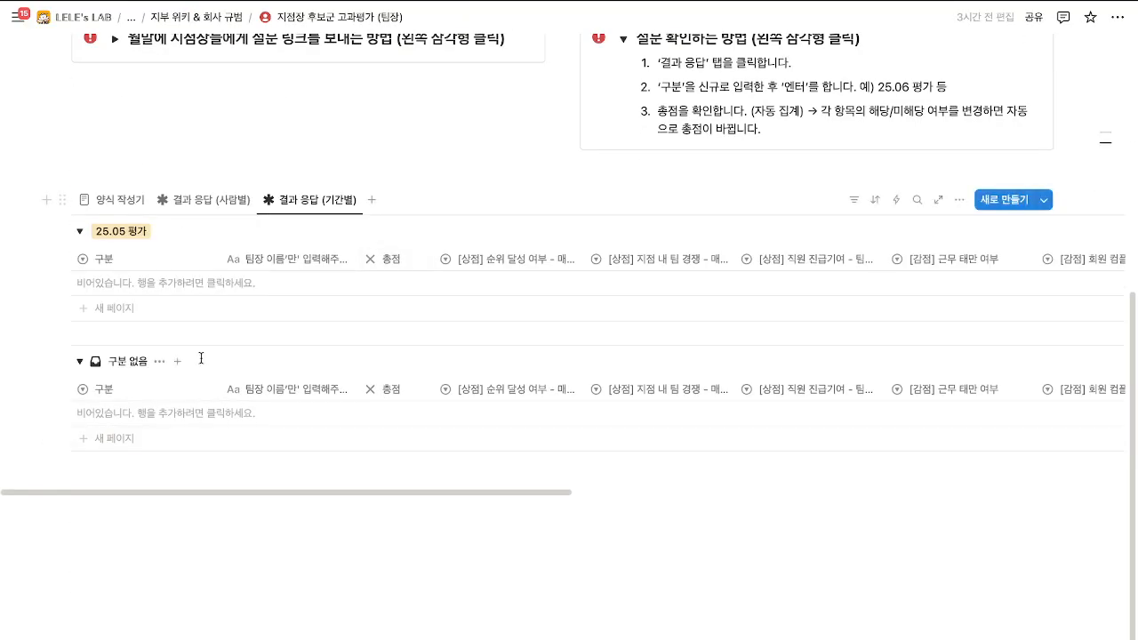
scroll(267, 335, "up", 2)
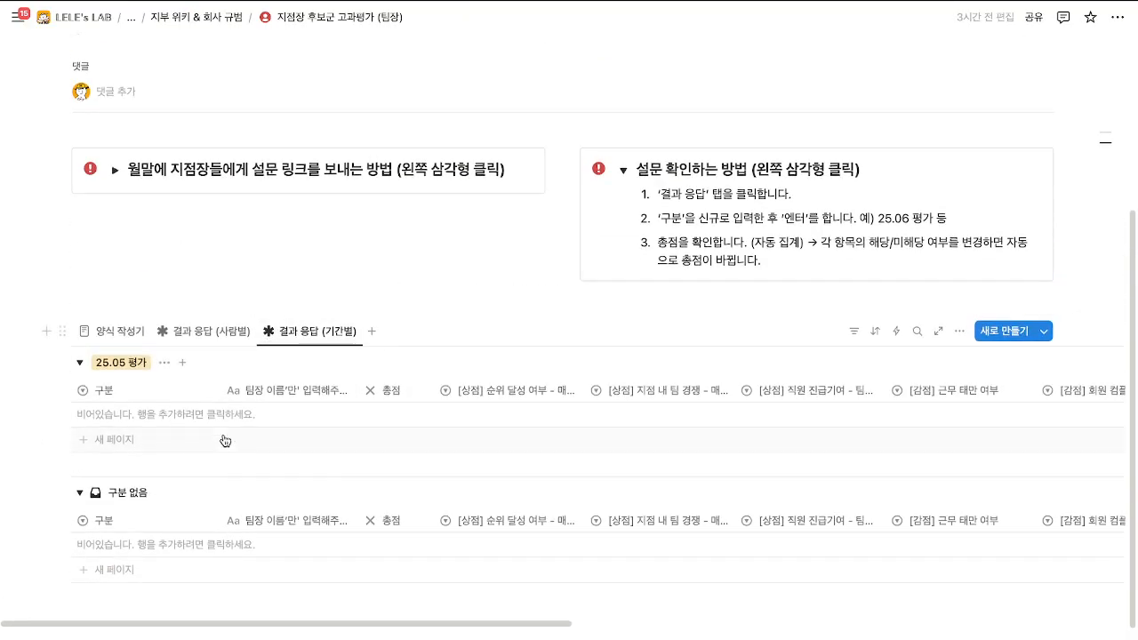
left_click(171, 416)
left_click(281, 423)
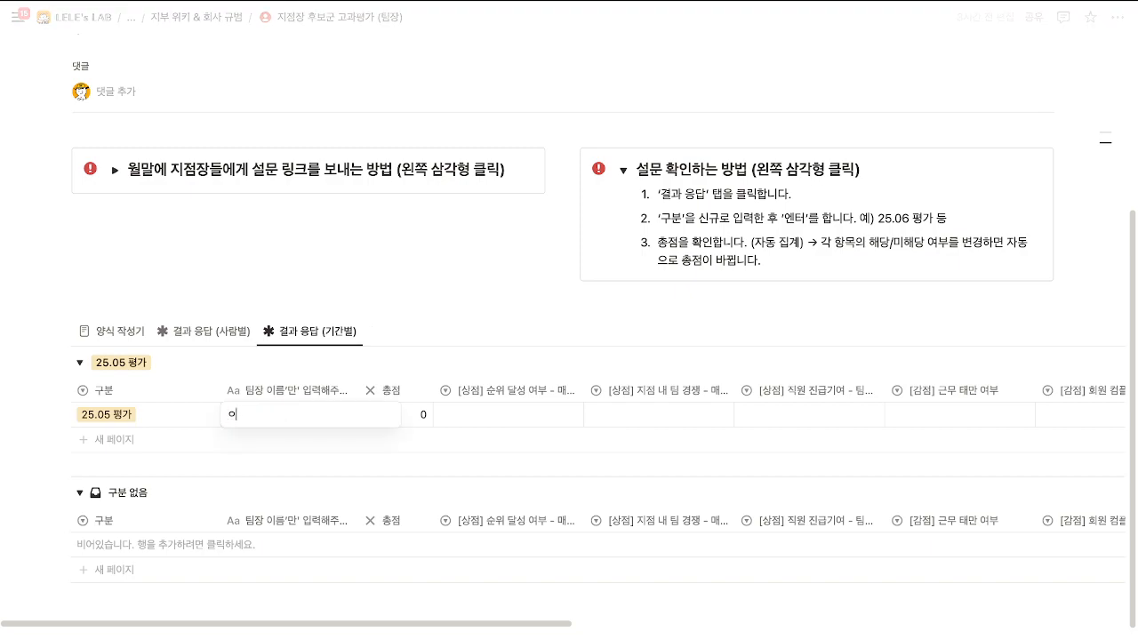
Enter the team leader's name; set 미달성, 달성, 달성, 미해당, 미해당 for the first five scoring columns.
type("렐레")
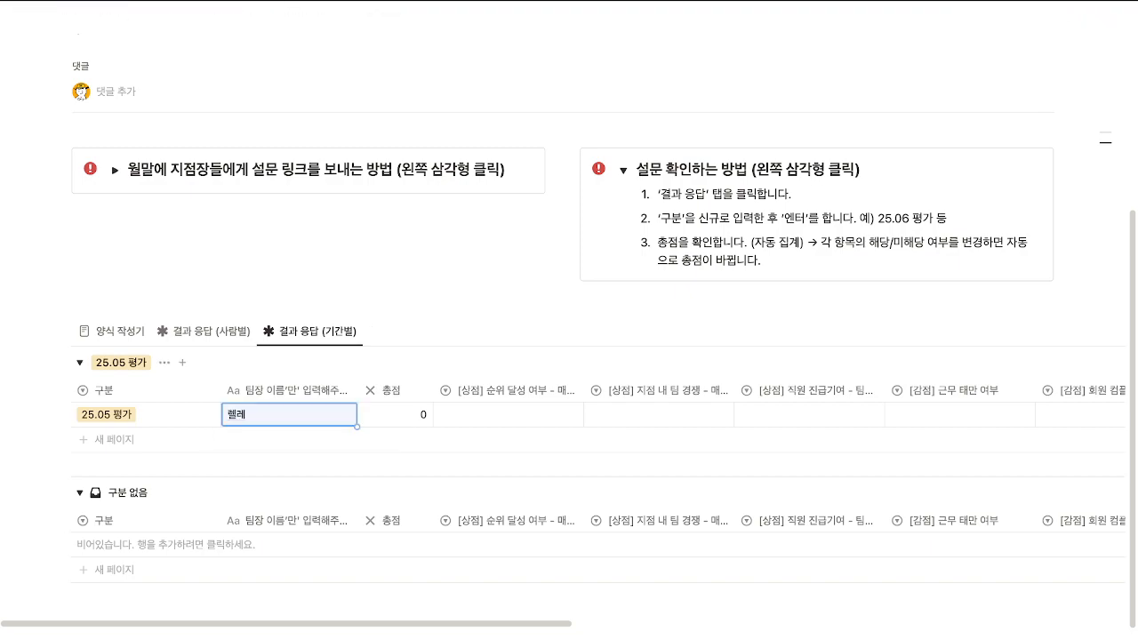
left_click(483, 418)
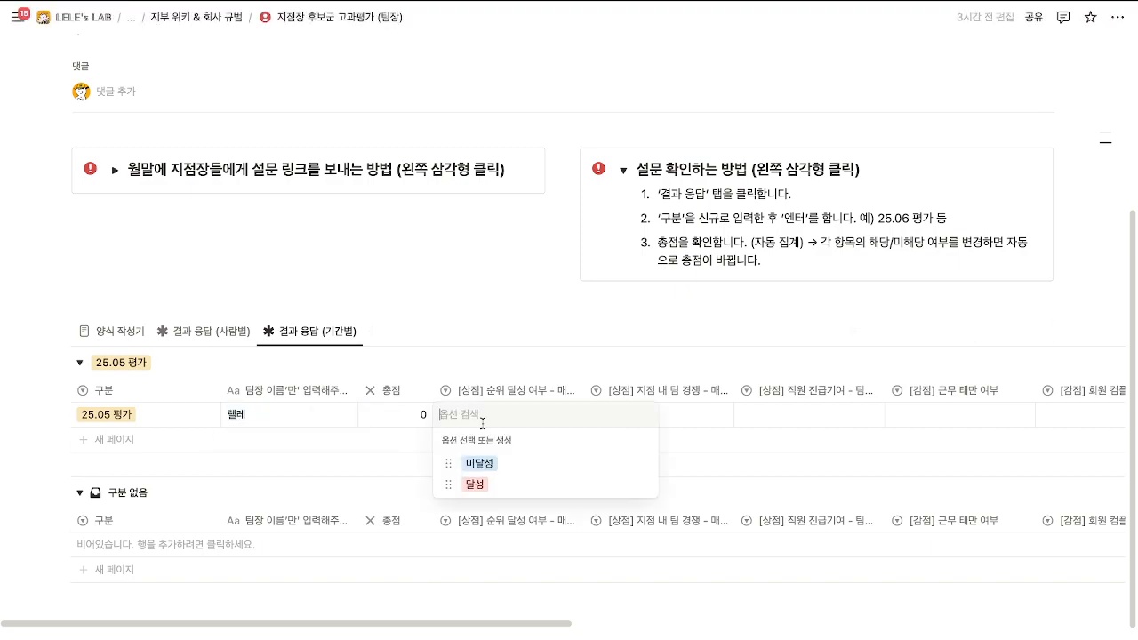
left_click(480, 463)
left_click(647, 420)
left_click(729, 489)
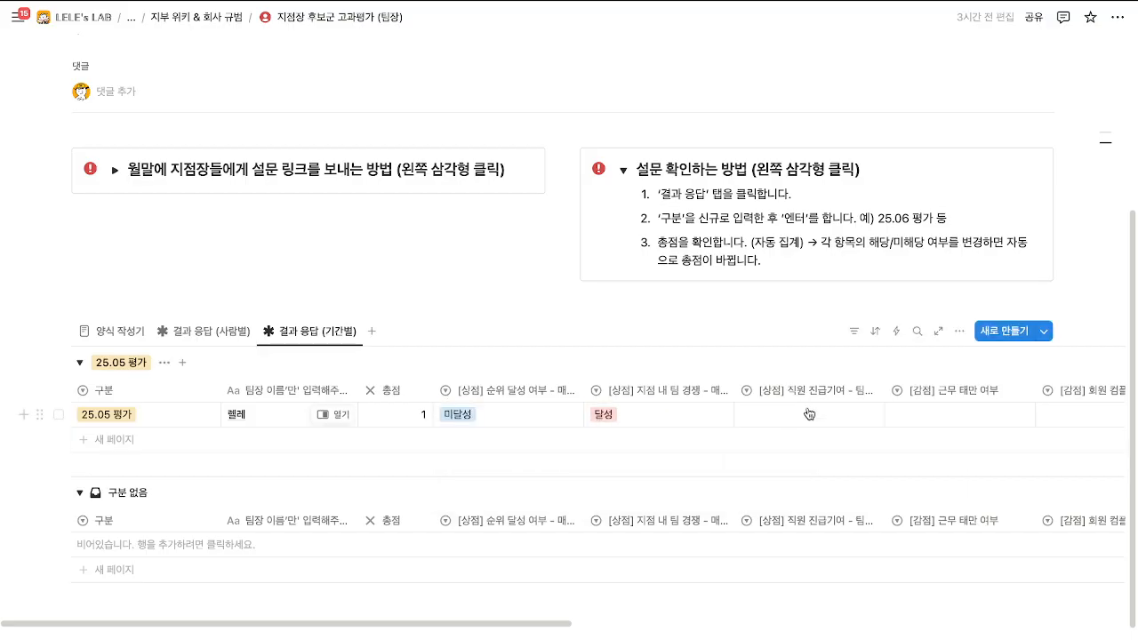
left_click(800, 415)
left_click(783, 485)
left_click(951, 415)
left_click(959, 463)
left_click(1075, 414)
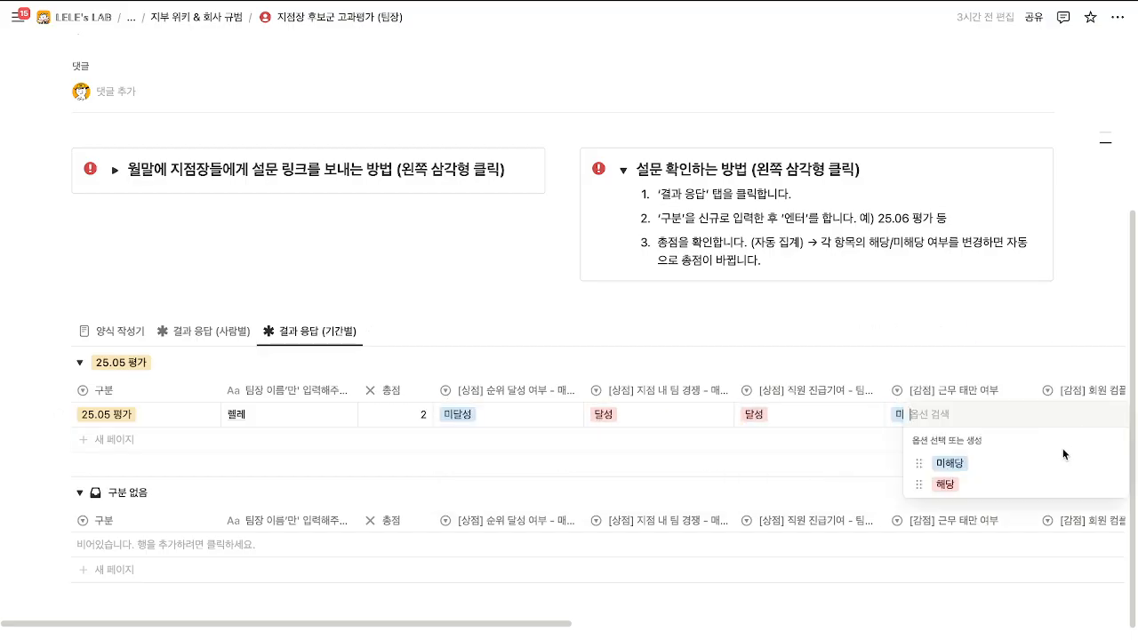
left_click(1062, 459)
Mark 팀원 관리 소홀 해당, 횡령배임 미해당, and 풍기문란 해당.
left_click_drag(521, 624, 917, 623)
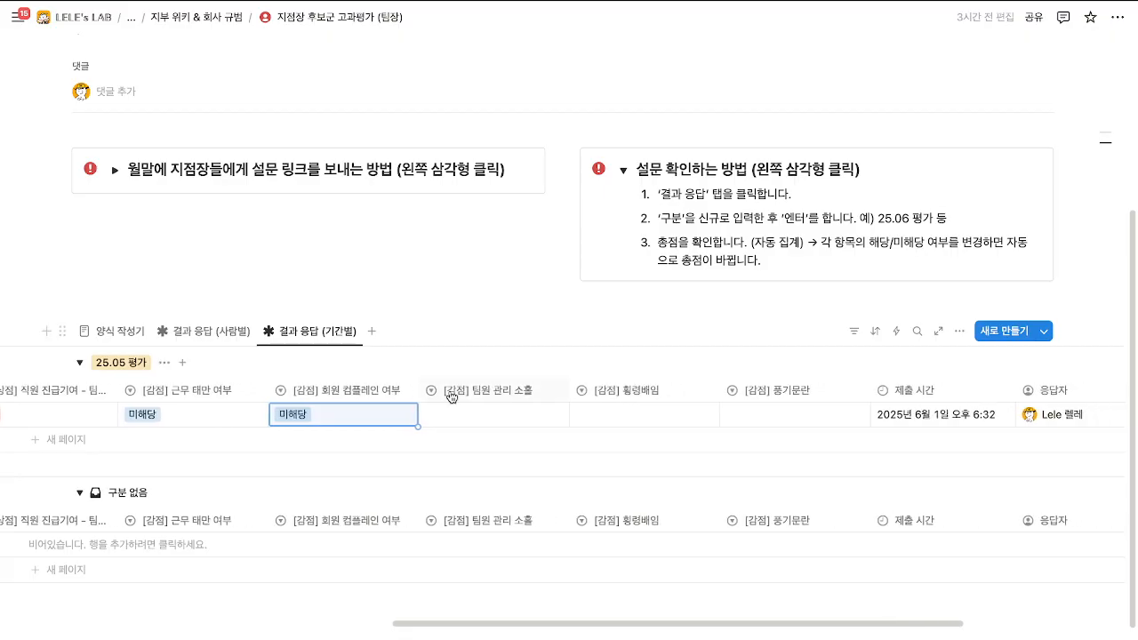
left_click(453, 416)
left_click(536, 485)
left_click(627, 420)
left_click(617, 463)
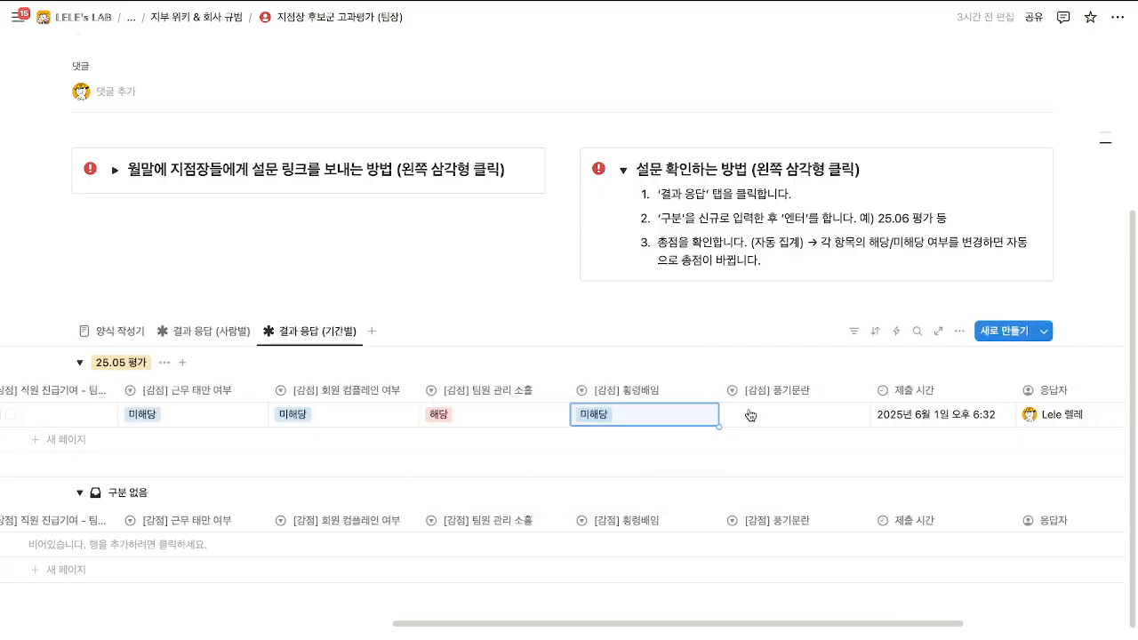
left_click(749, 415)
left_click(763, 487)
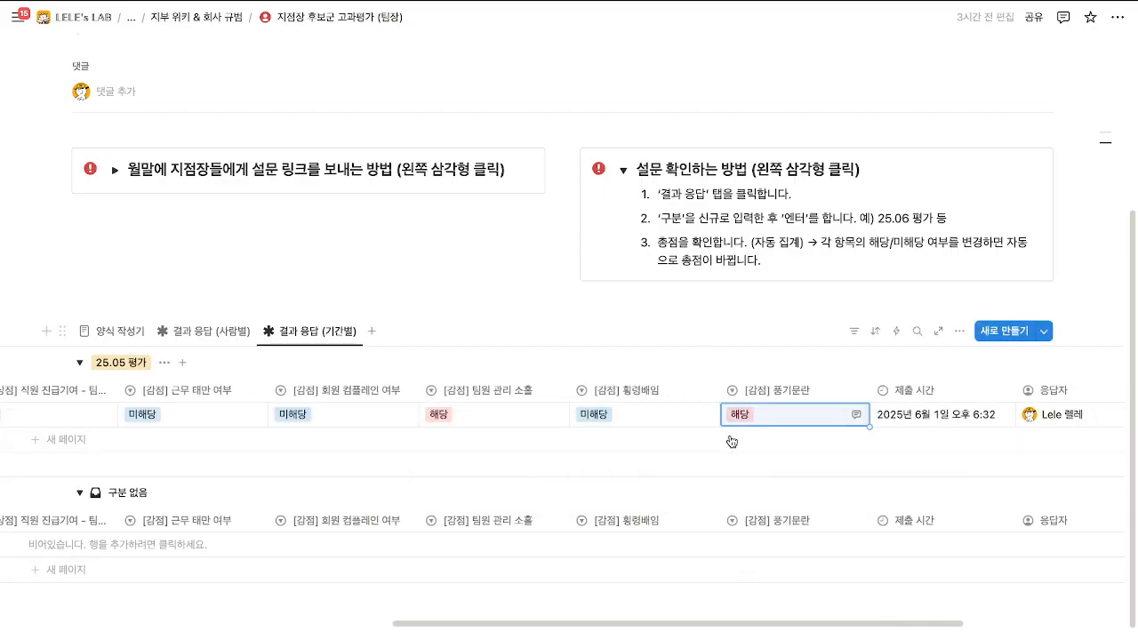
left_click_drag(745, 625, 342, 610)
Change 순위 달성 여부 to 달성 and enter 강남역점 as the branch name.
left_click(600, 409)
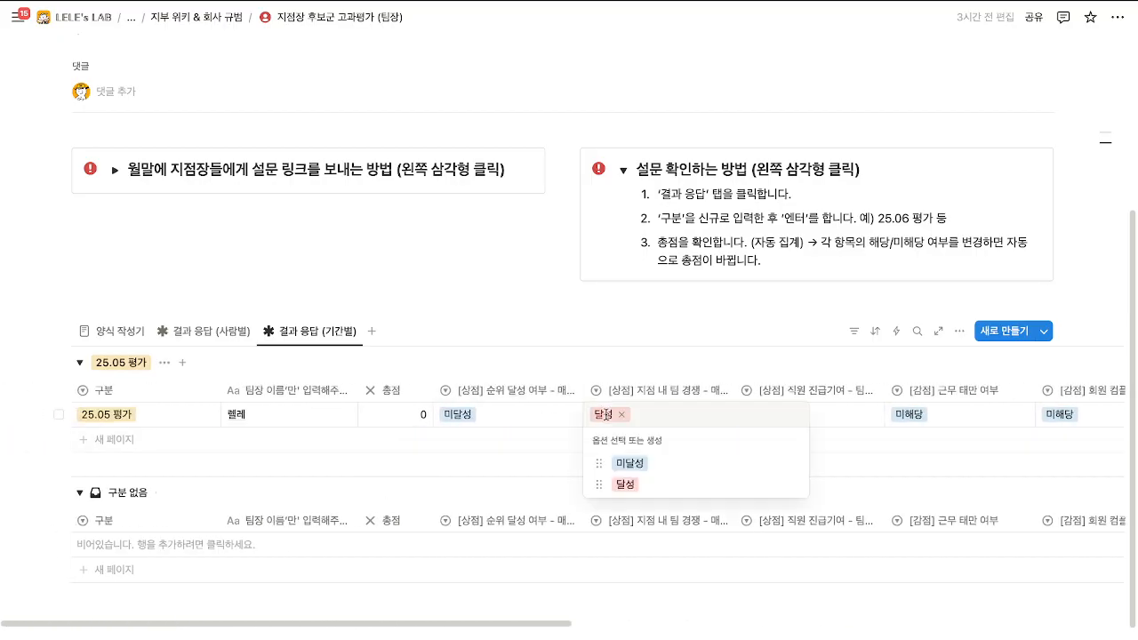
left_click(488, 427)
left_click(488, 423)
left_click(467, 489)
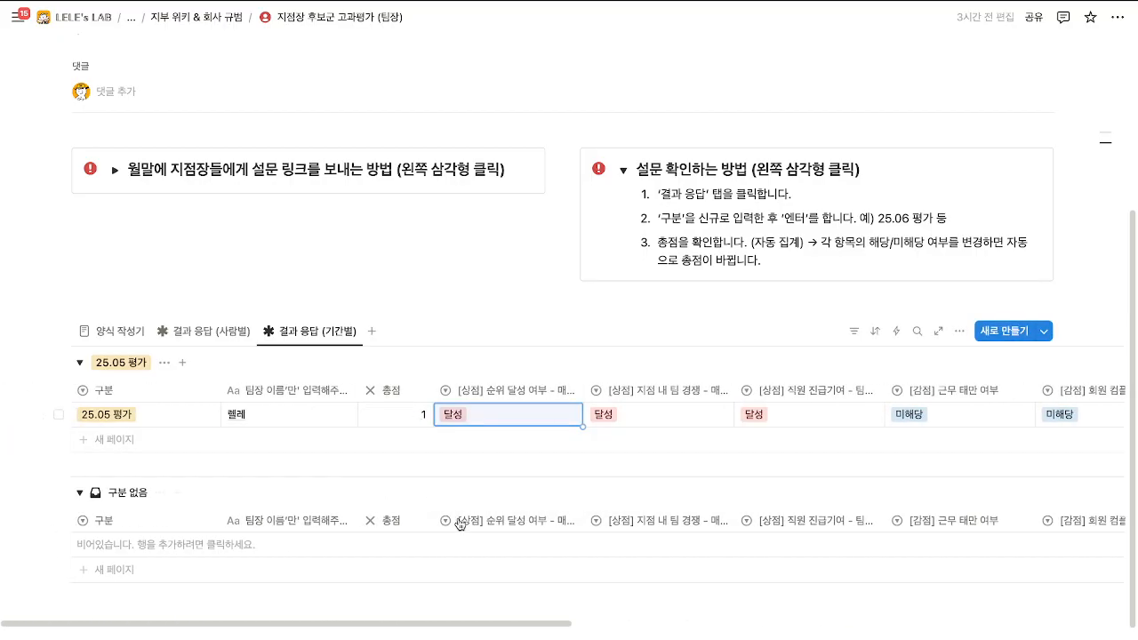
left_click_drag(477, 624, 1032, 606)
left_click(930, 419)
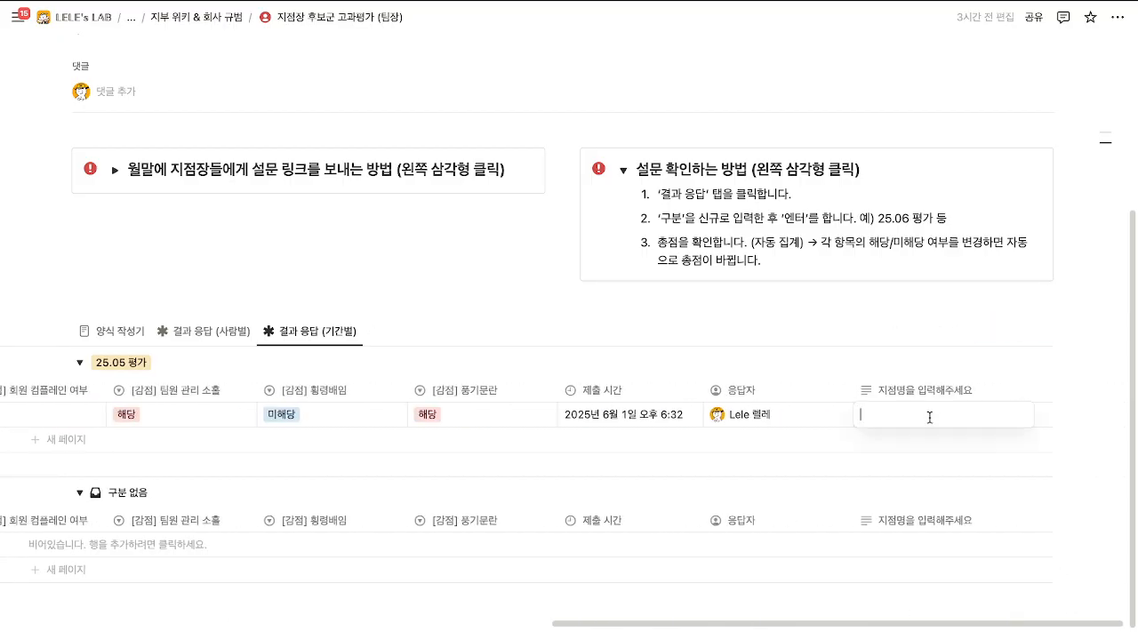
type("강ㄴ남역점")
key("Return")
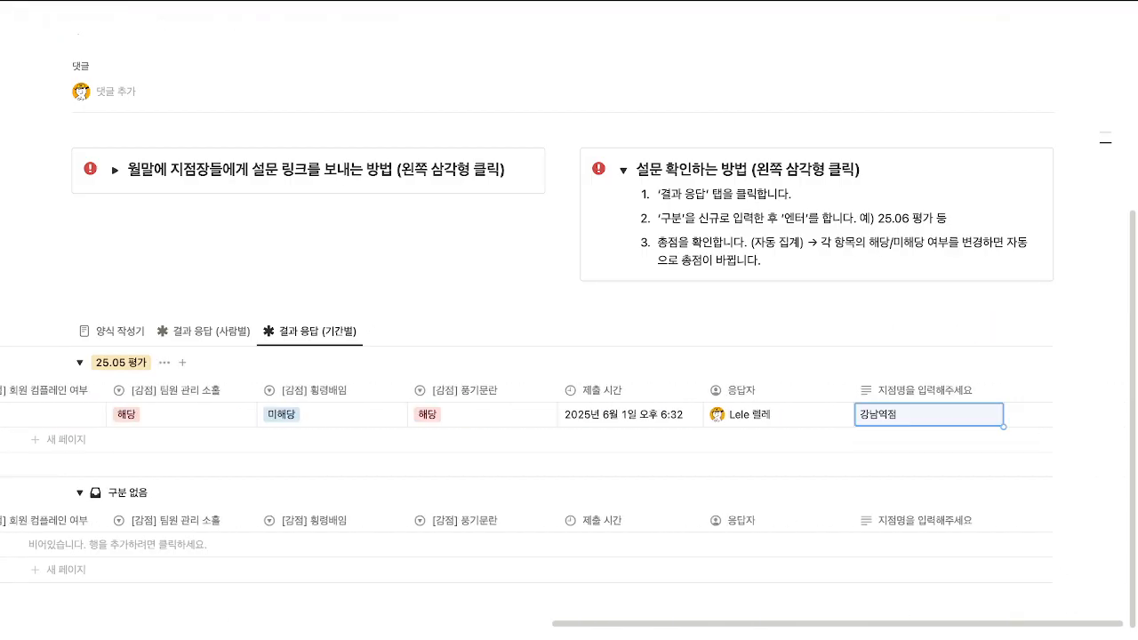
left_click_drag(788, 626, 198, 566)
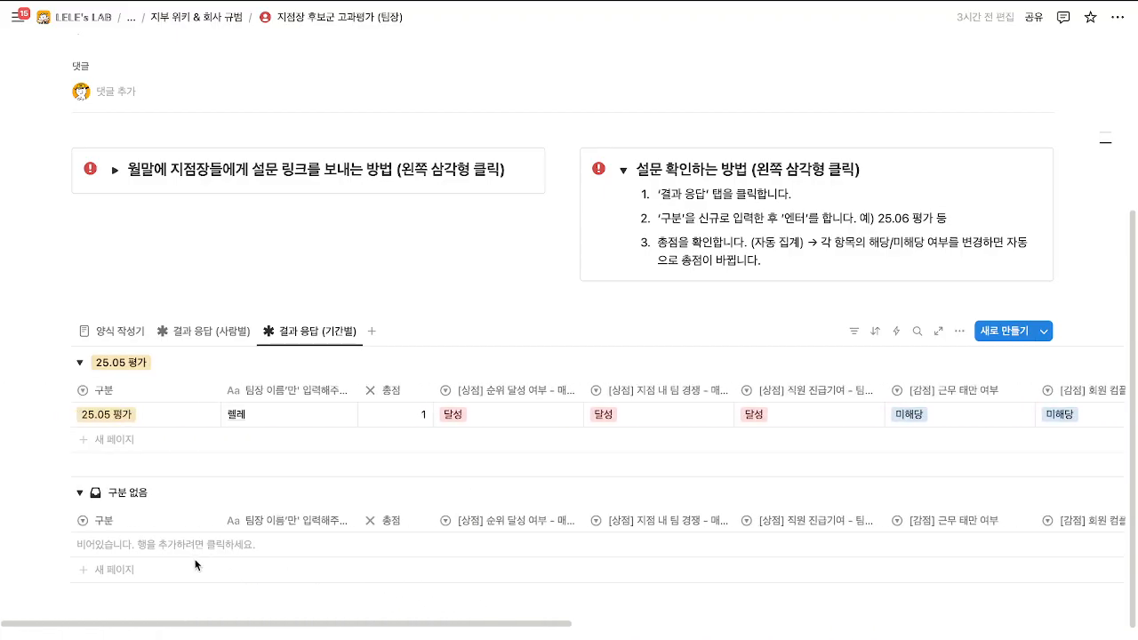
Replace the row's 25.05 평가 구분 tag with a newly created 25.06 평가 option.
left_click(164, 424)
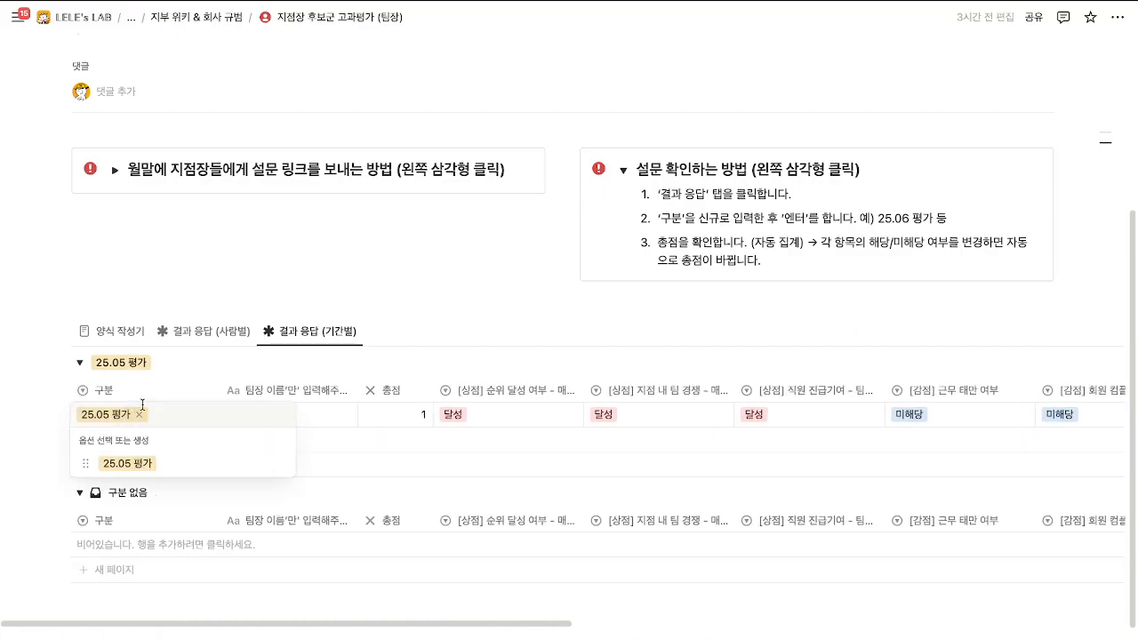
left_click(141, 414)
key("Escape")
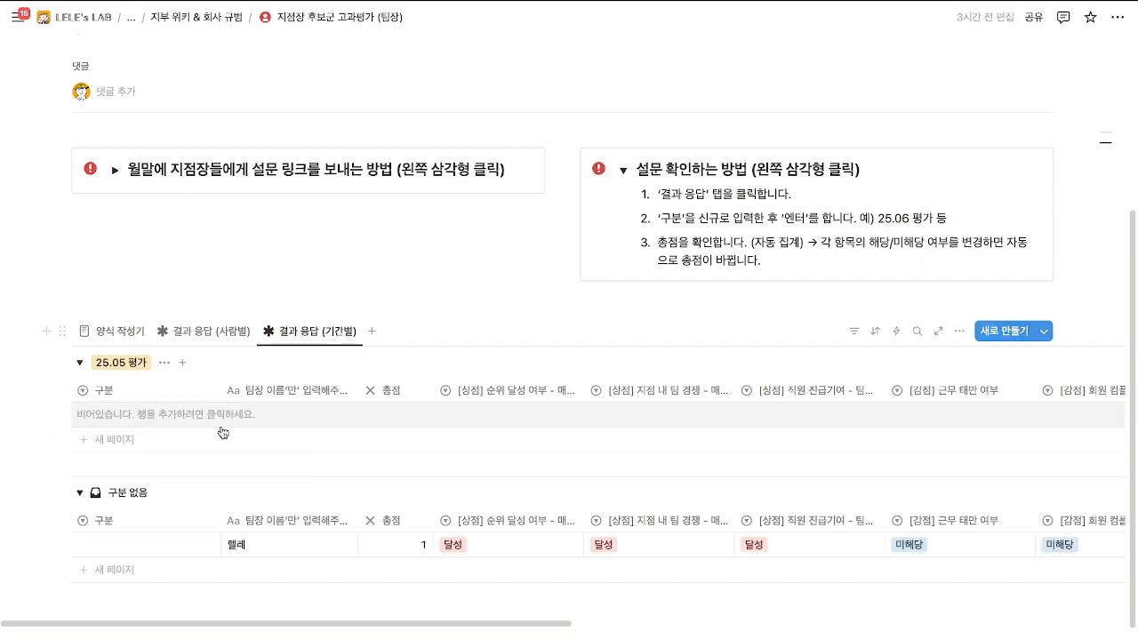
scroll(223, 432, "down", 2)
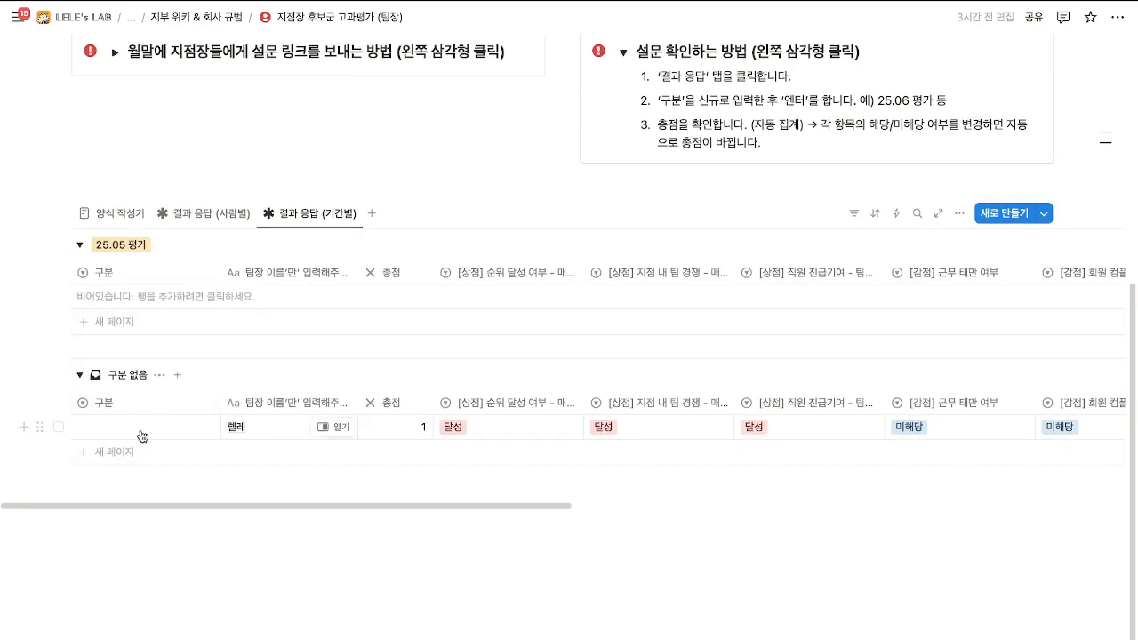
left_click(142, 435)
type("25.")
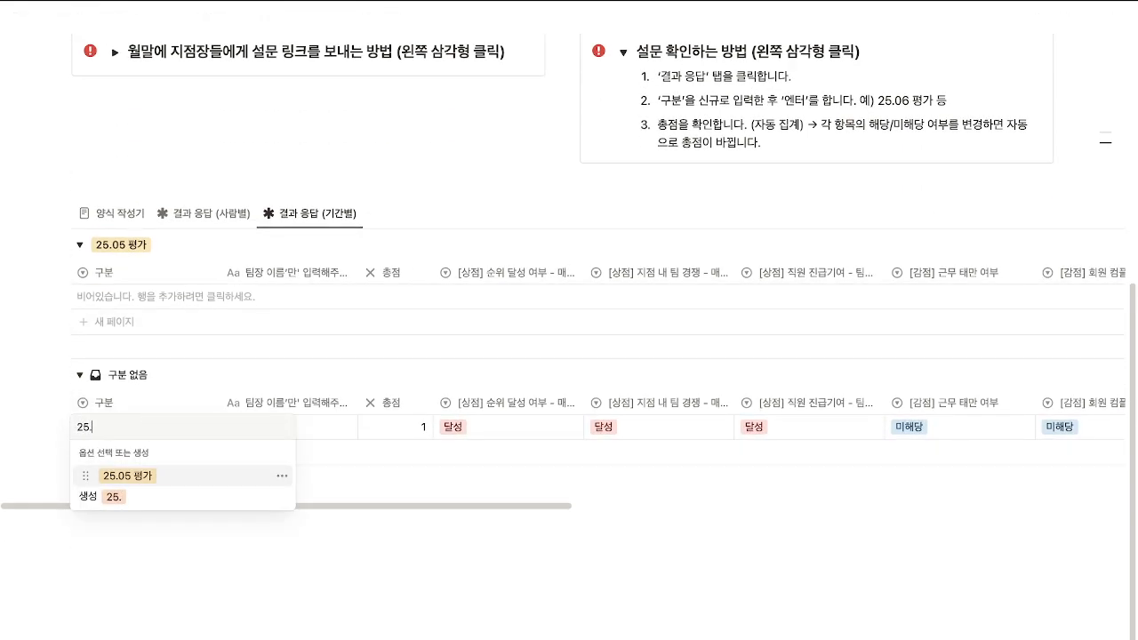
type("06 평")
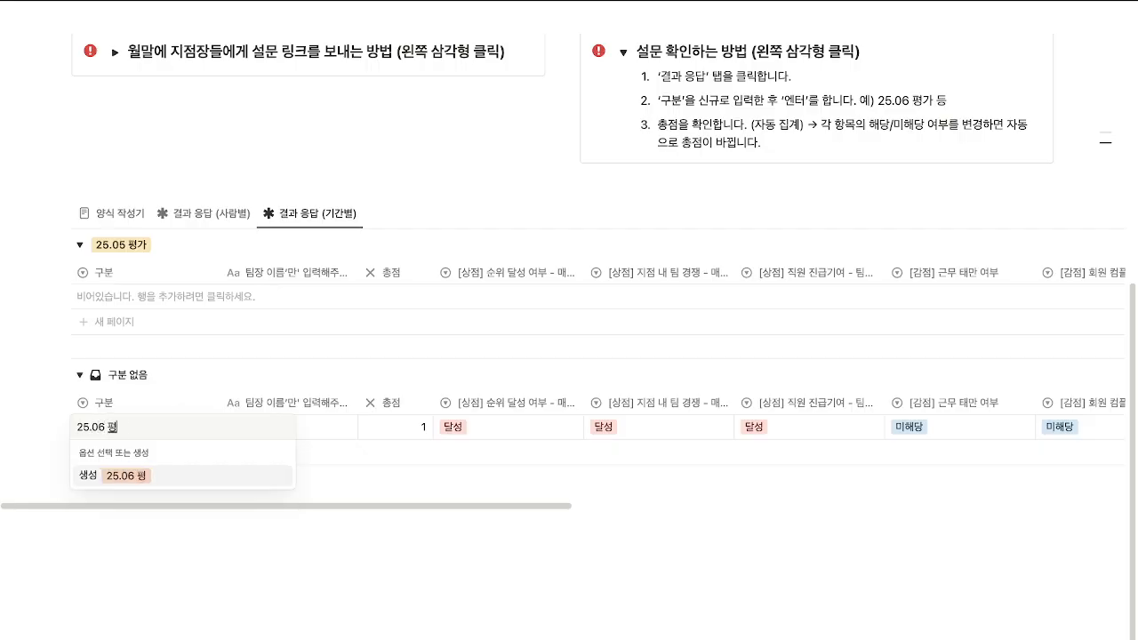
type("가")
key("Return")
Switch to the 결과 응답 (사람별) view to check the total of 1.
scroll(177, 465, "down", 2)
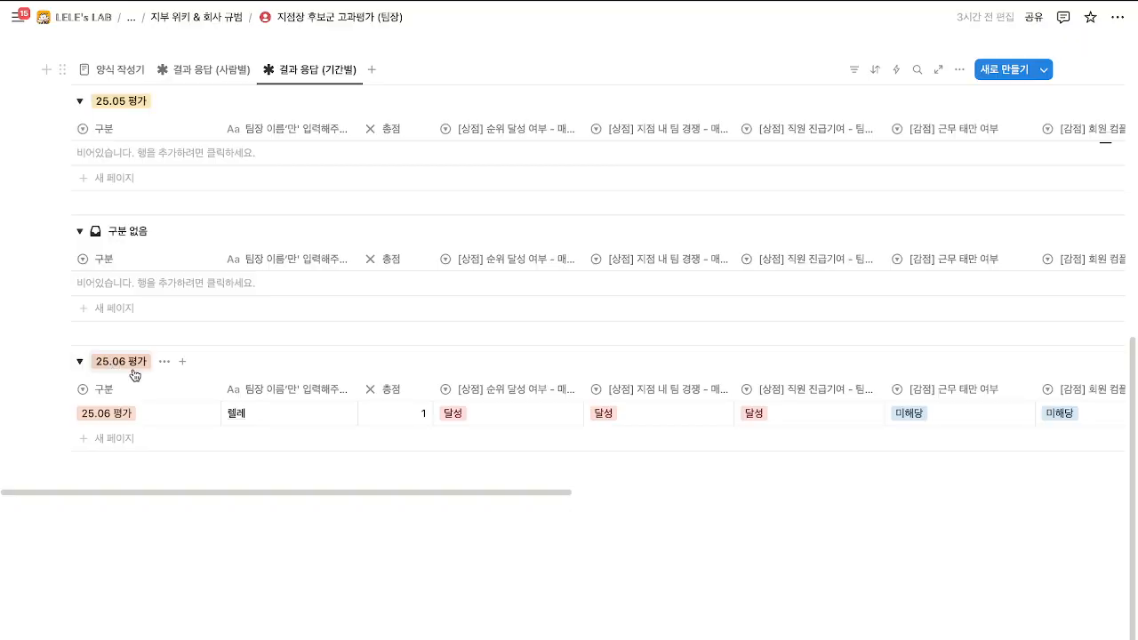
scroll(133, 377, "up", 1)
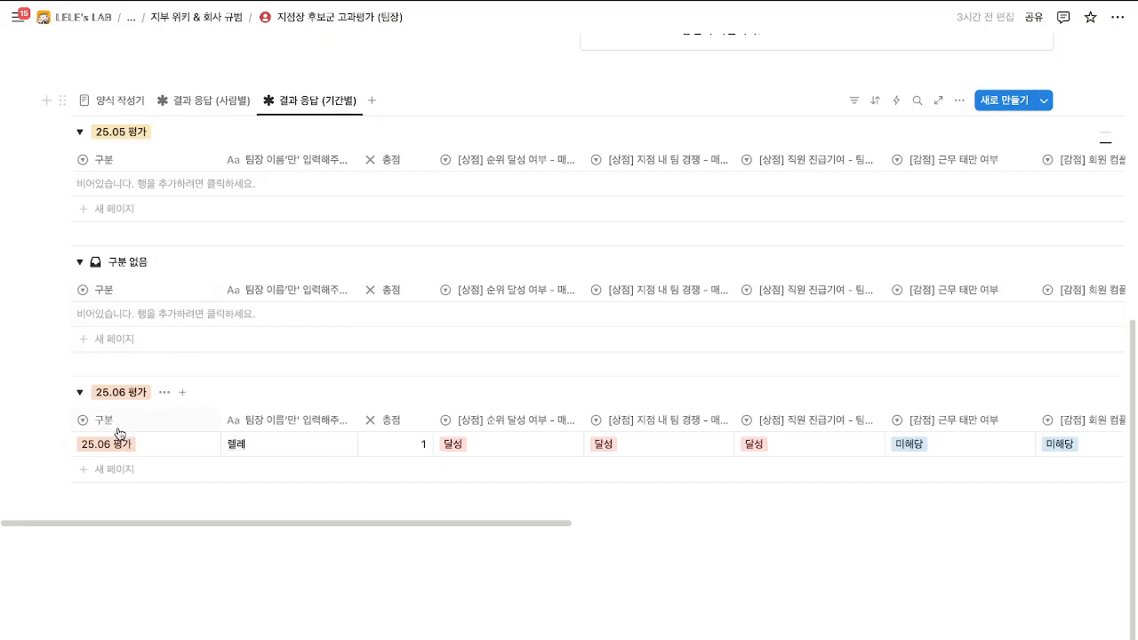
scroll(148, 471, "up", 2)
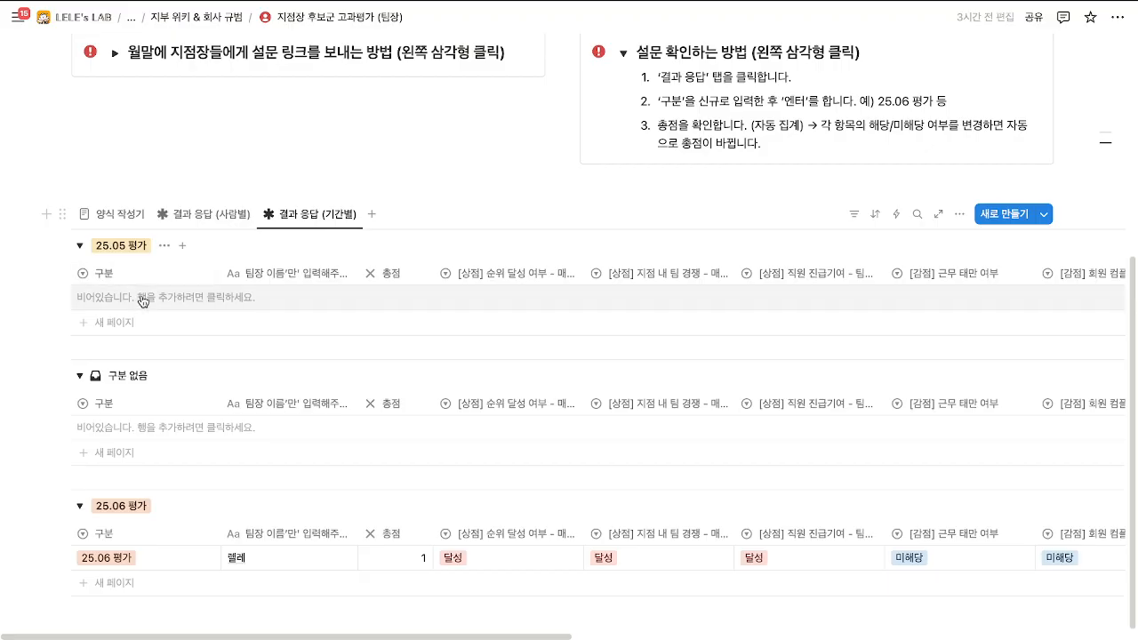
scroll(152, 330, "up", 2)
left_click(178, 343)
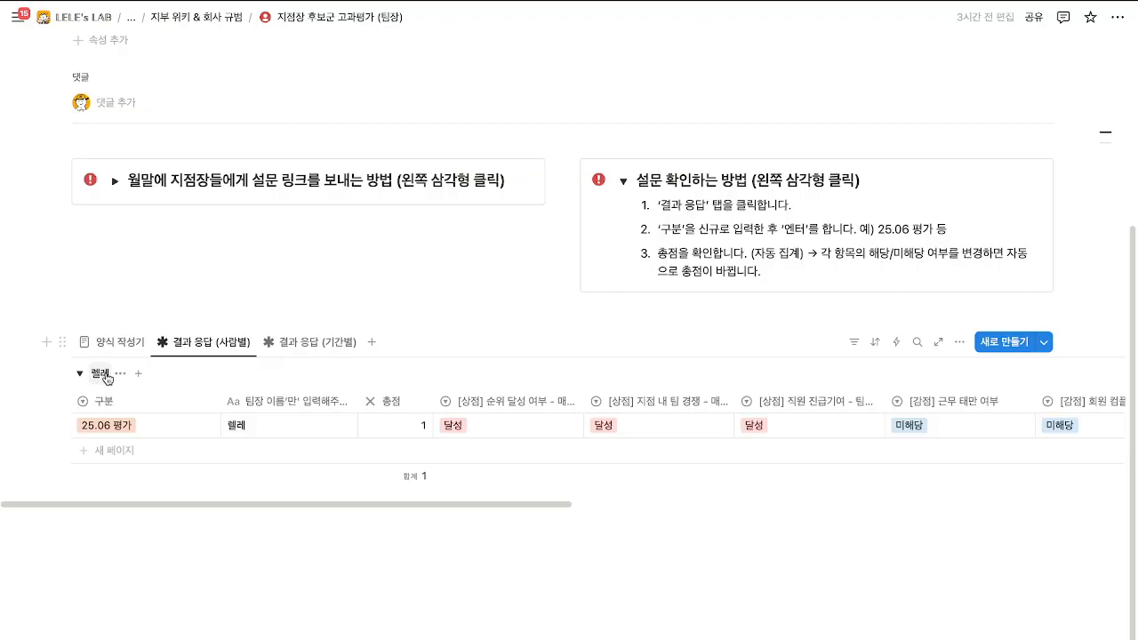
Open the 결과 응답 (기간별) view and scroll through its period groups.
left_click(277, 345)
scroll(241, 351, "up", 2)
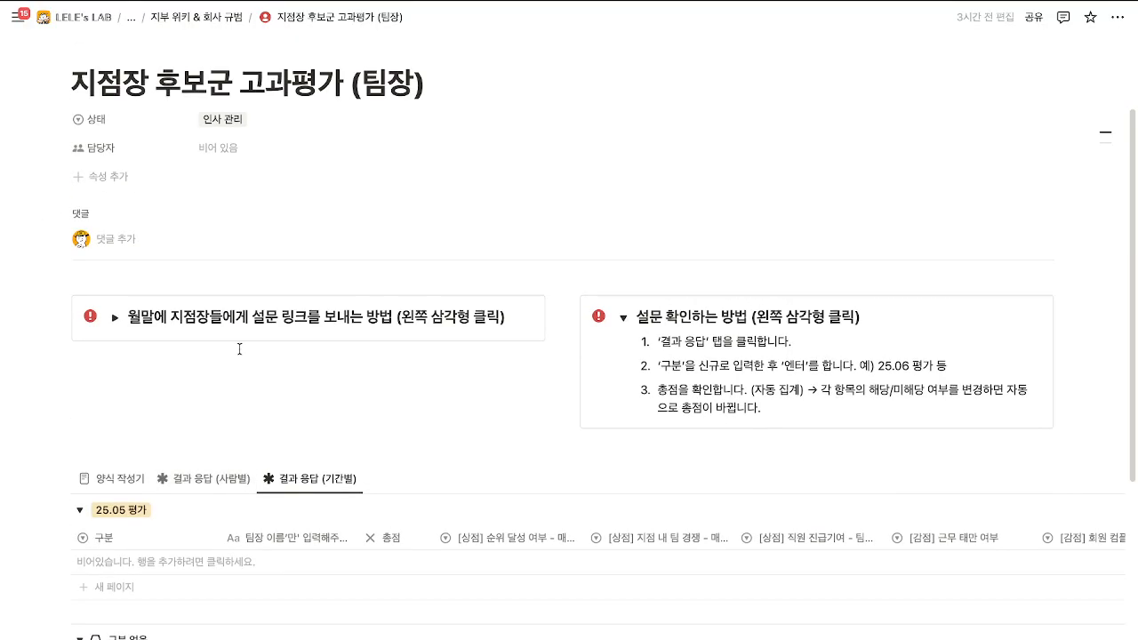
scroll(239, 348, "down", 4)
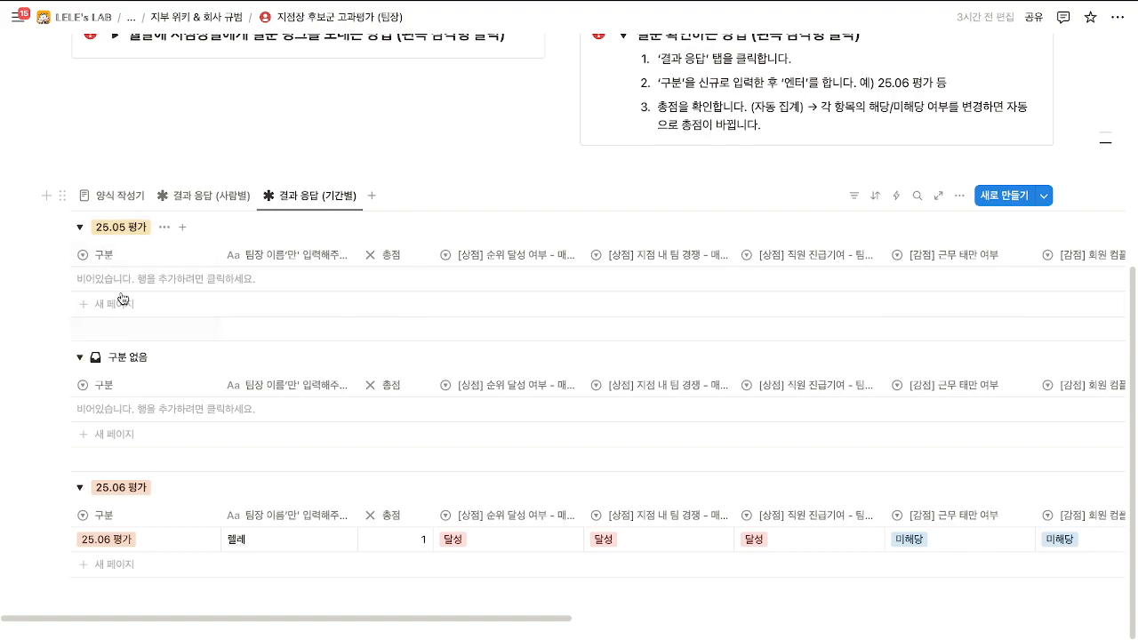
Review the 사람별 responses view and the 양식 작성기 survey form.
left_click(207, 196)
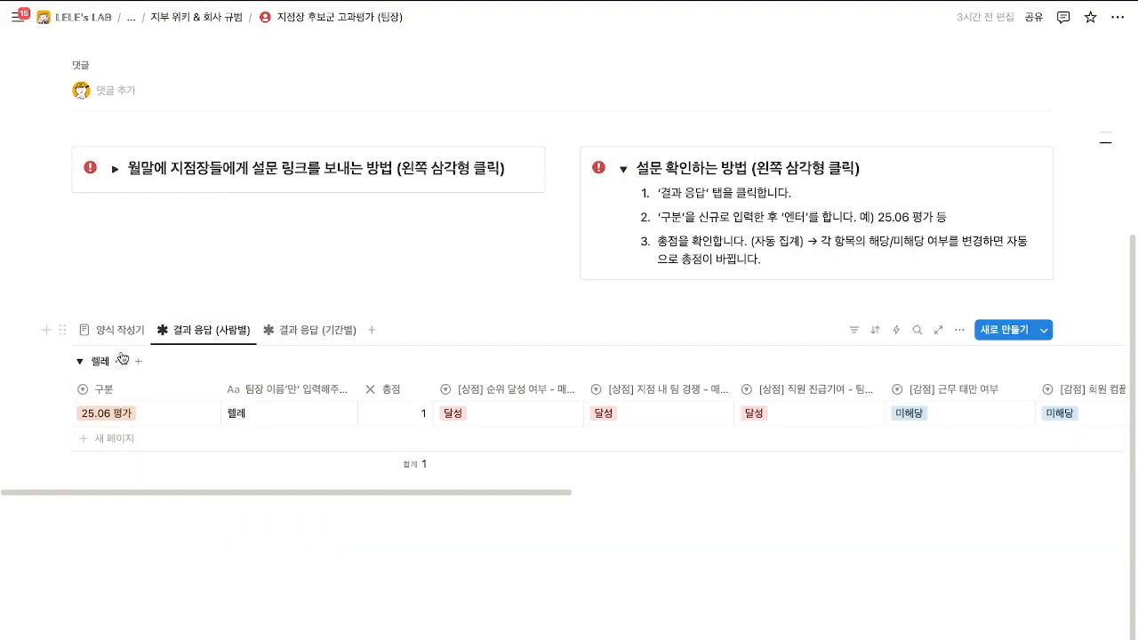
left_click(112, 330)
scroll(200, 337, "down", 10)
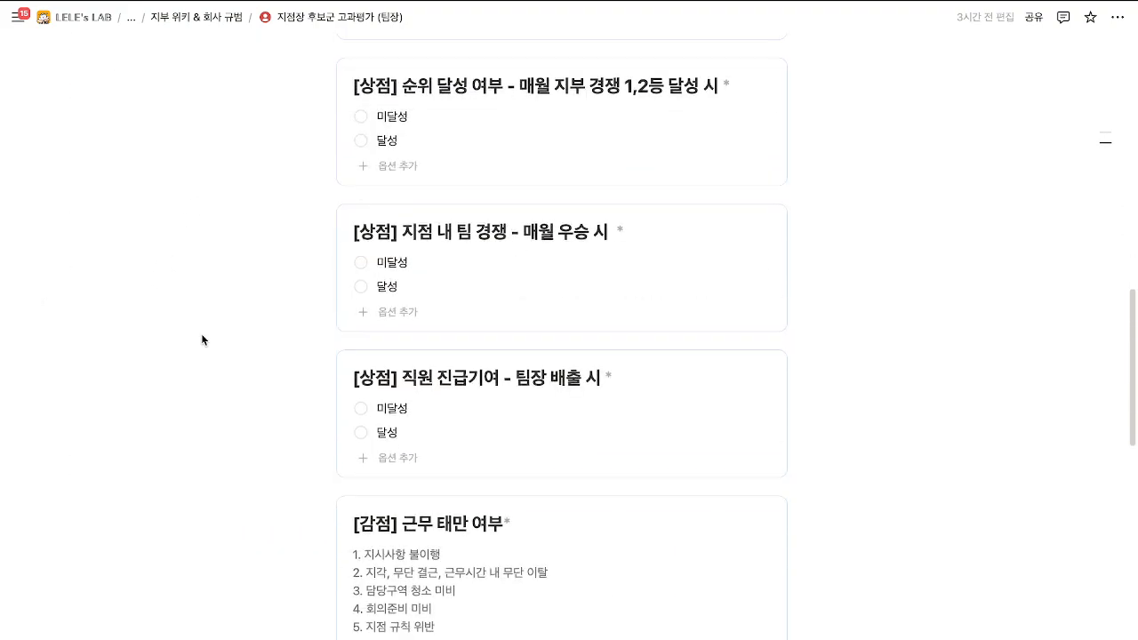
scroll(202, 340, "down", 6)
scroll(202, 340, "up", 15)
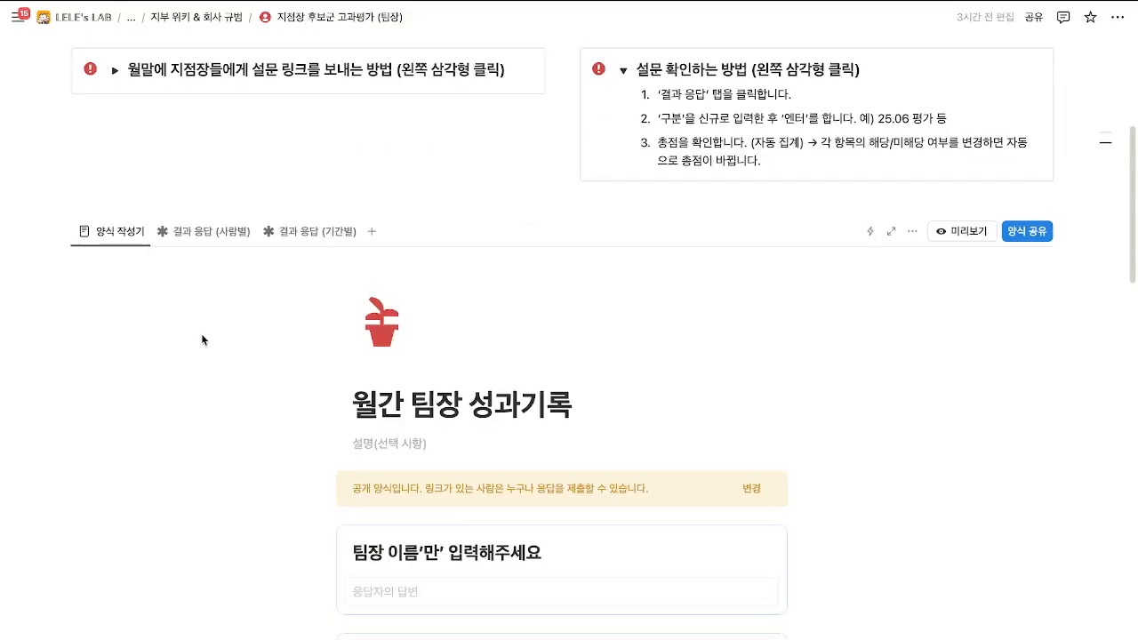
scroll(201, 337, "up", 3)
Finish on 결과 응답 (기간별), with 25.05 평가 empty and 25.06 평가's response totalling 1.
left_click(203, 384)
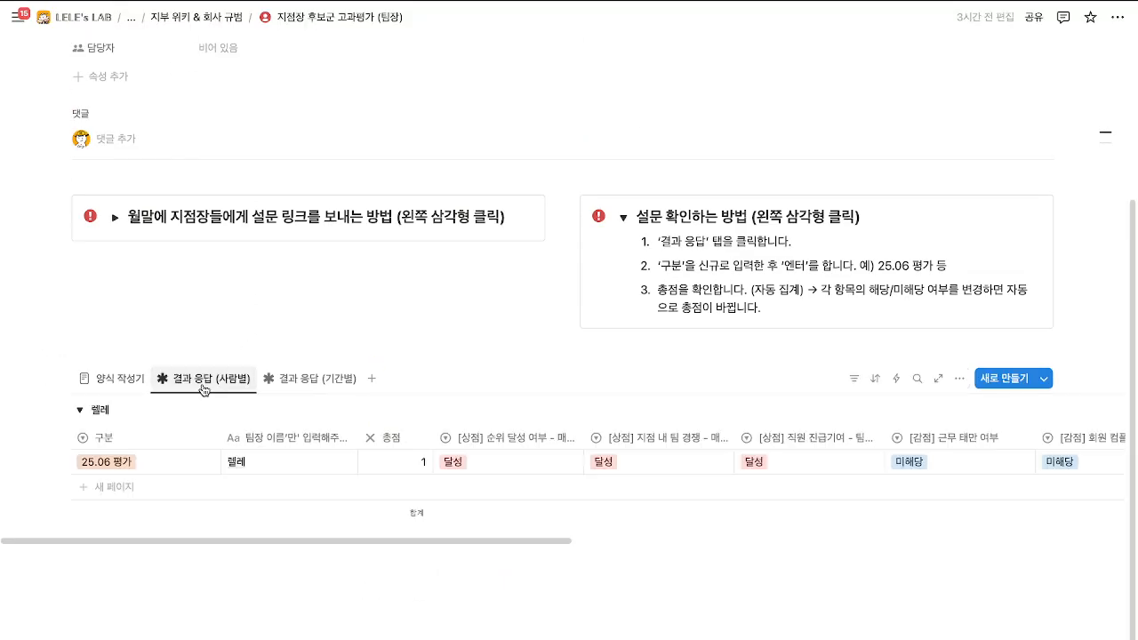
scroll(229, 385, "down", 1)
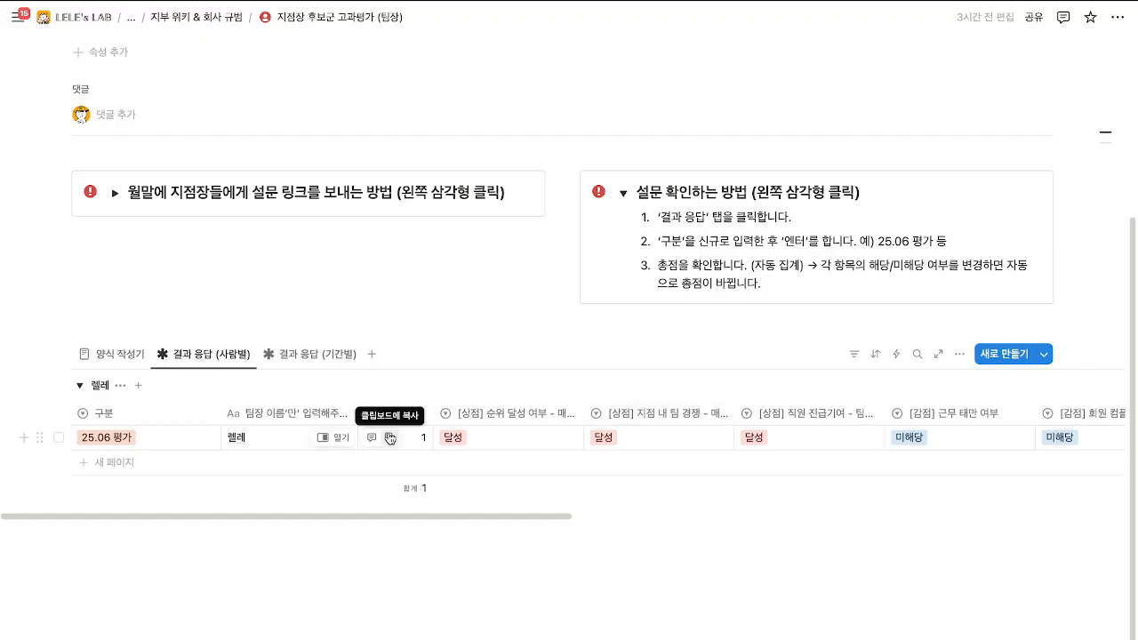
left_click(329, 354)
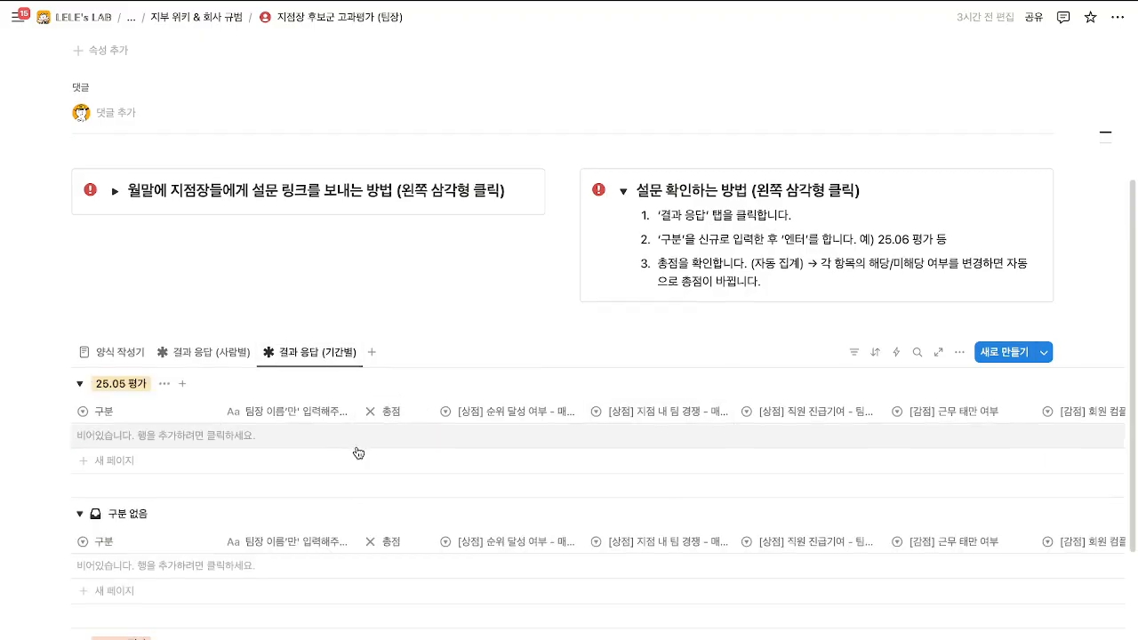
scroll(356, 453, "down", 3)
scroll(358, 453, "up", 1)
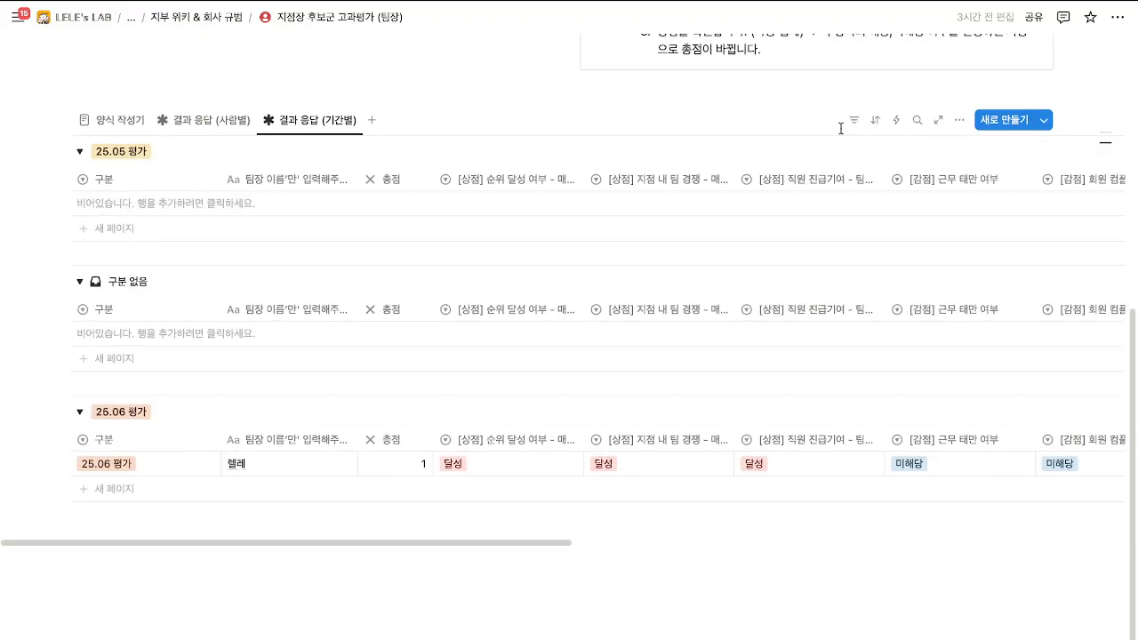
Sort the 기간별 responses by 총점 in 내림차순 order and save the sort for everyone.
left_click(874, 121)
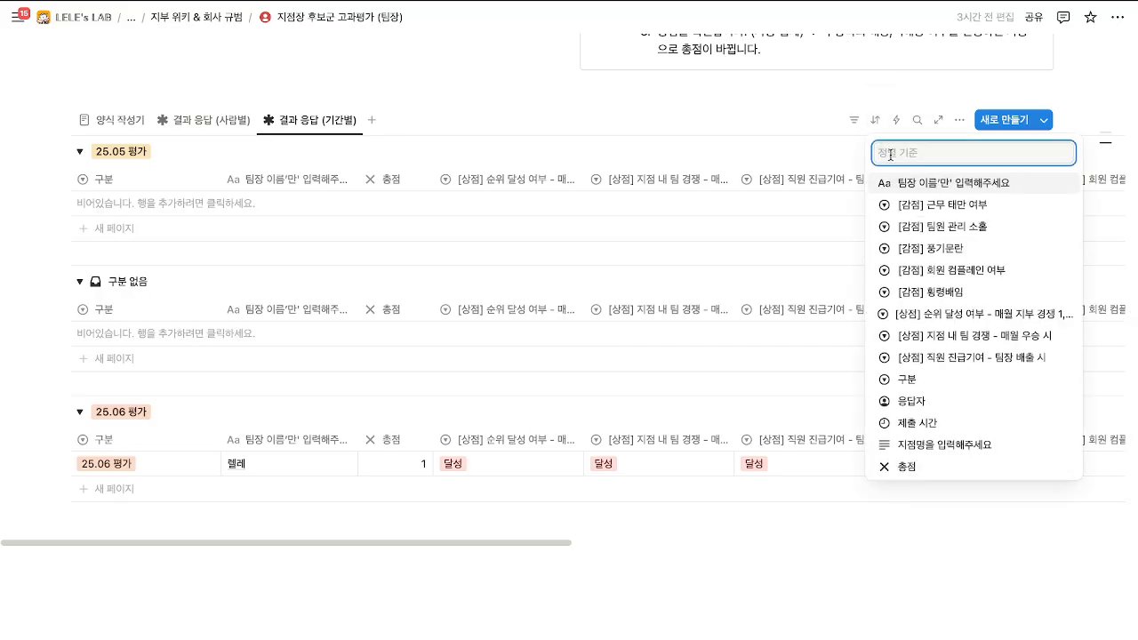
left_click(906, 465)
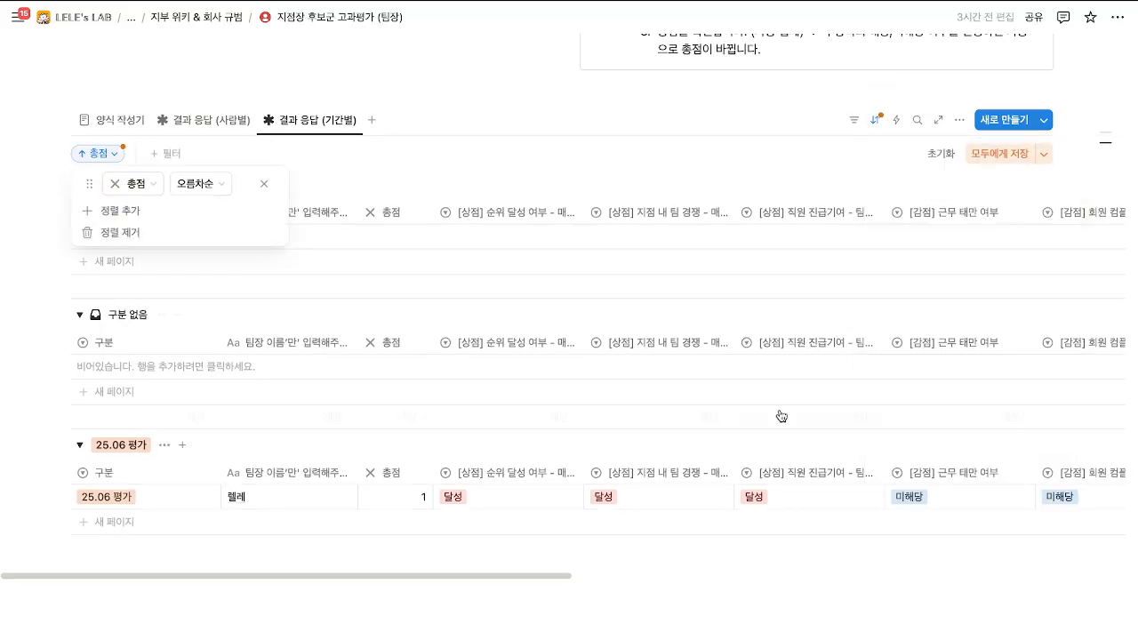
left_click(199, 187)
left_click(211, 232)
key("Escape")
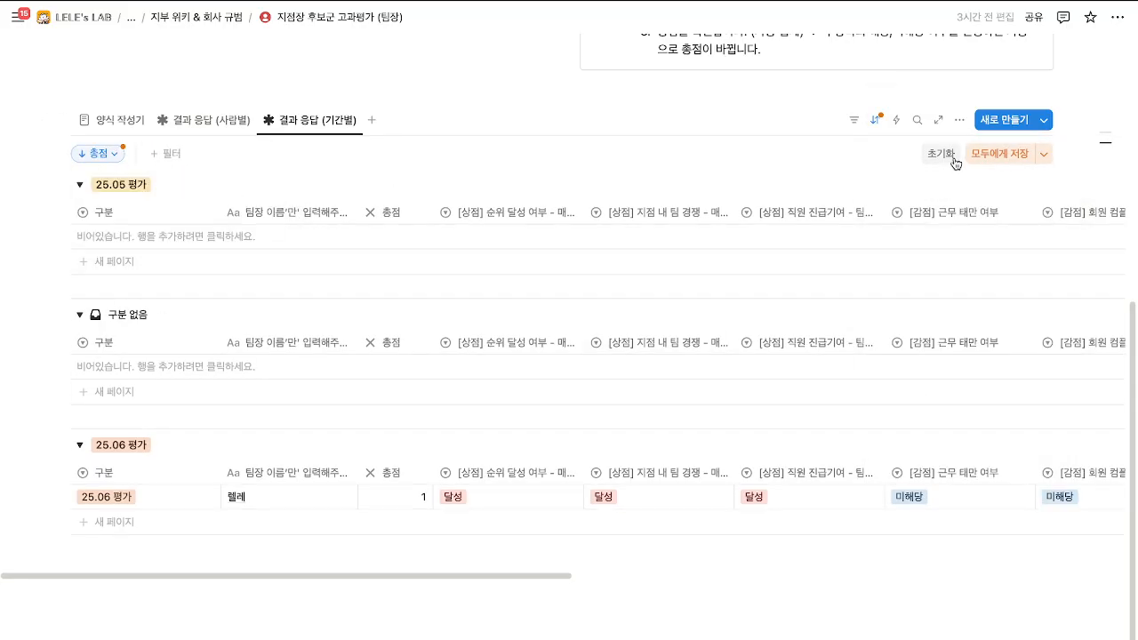
left_click(999, 153)
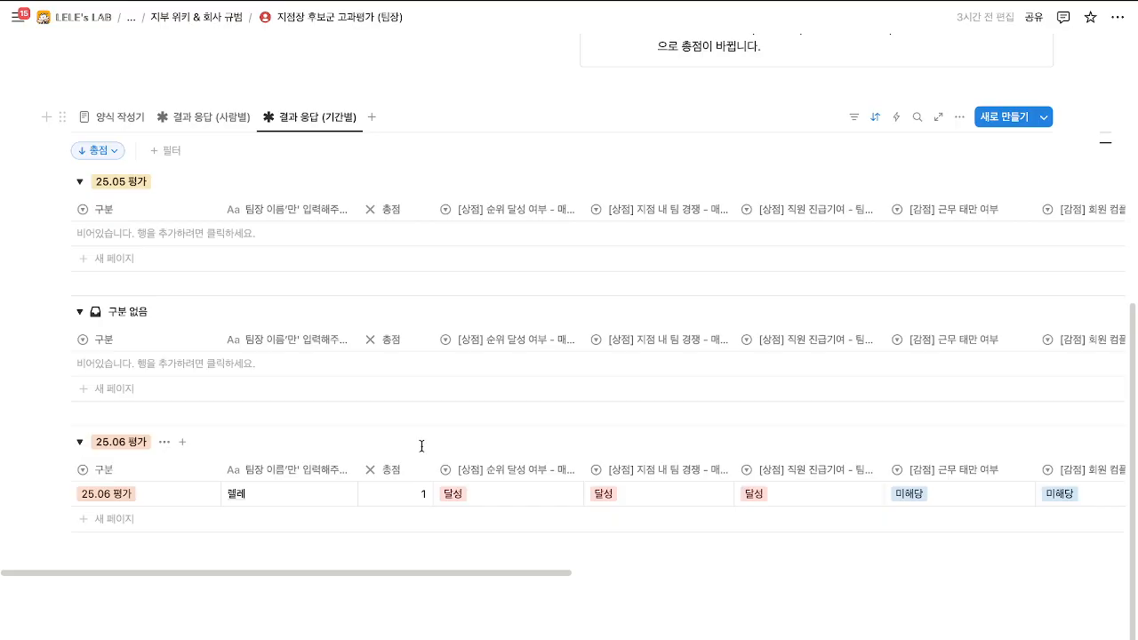
scroll(422, 436, "up", 10)
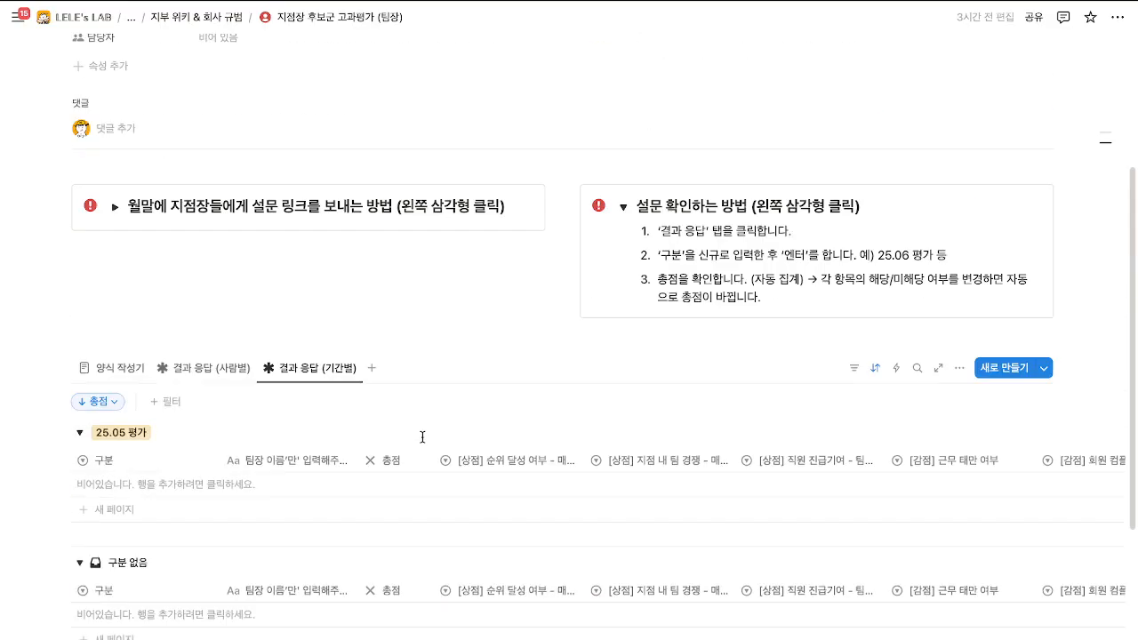
Go up via the breadcrumb to the 렐레 지부 페이지 and scroll down to its 자료실 board.
left_click(130, 16)
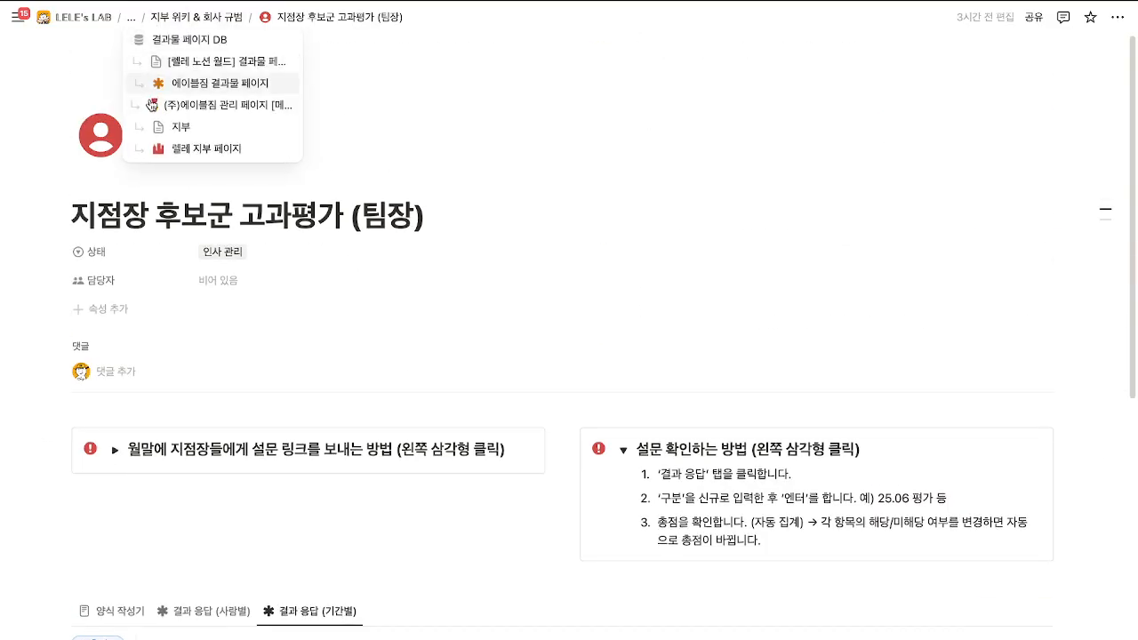
left_click(169, 147)
scroll(633, 435, "down", 10)
scroll(633, 437, "down", 15)
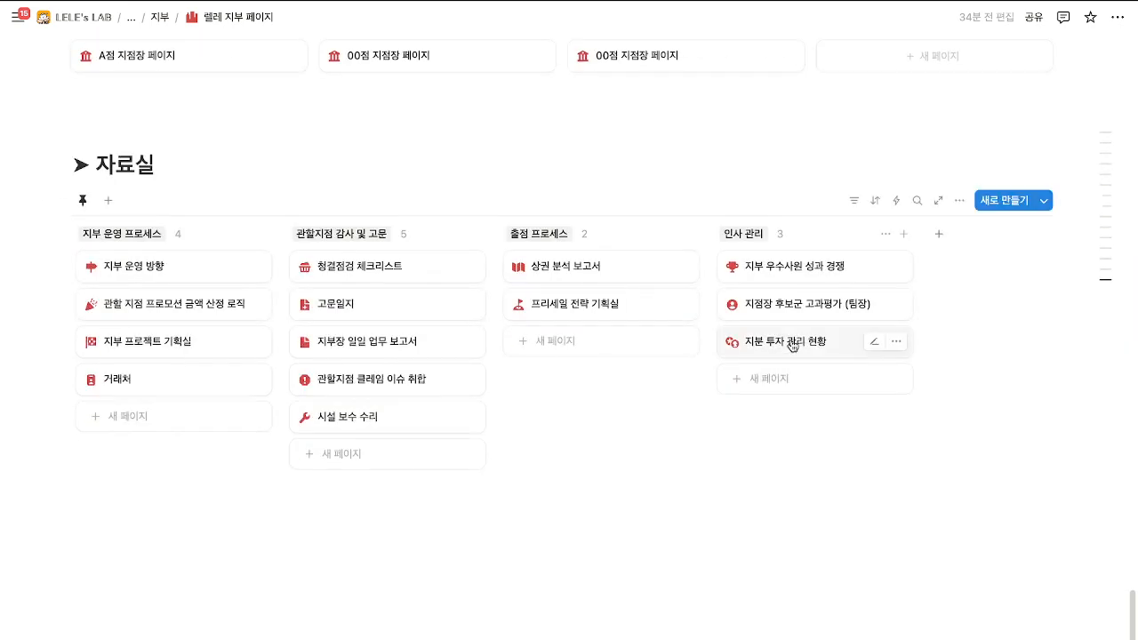
Preview the 지분 투자 관리 현황 card, close it, and return to the page top.
left_click(794, 344)
left_click(494, 17)
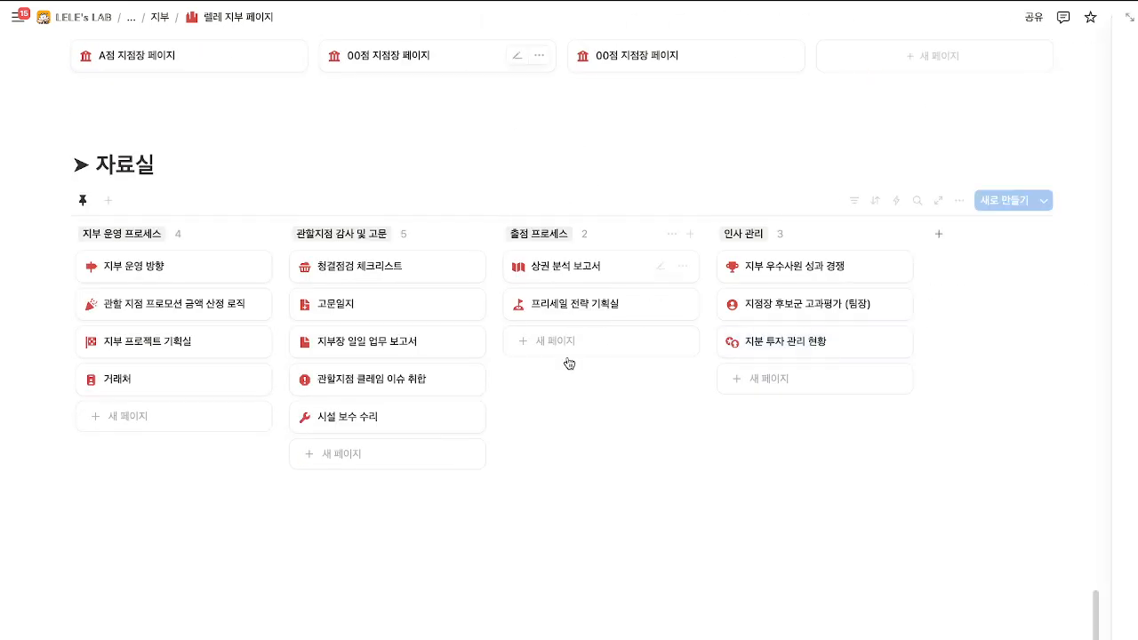
scroll(599, 411, "up", 10)
scroll(602, 418, "up", 15)
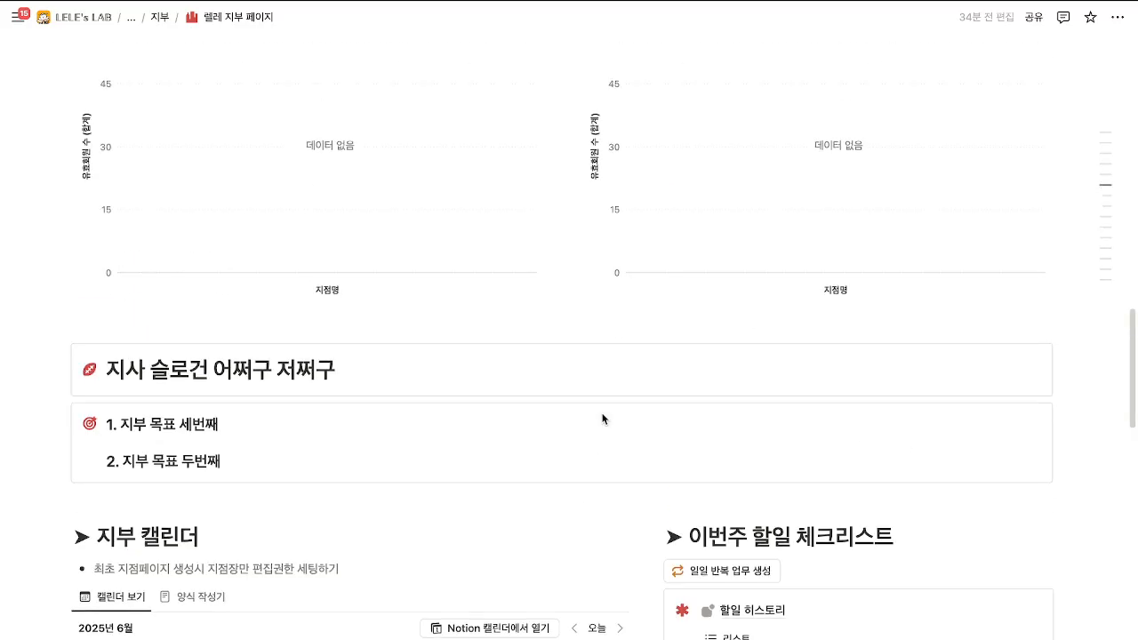